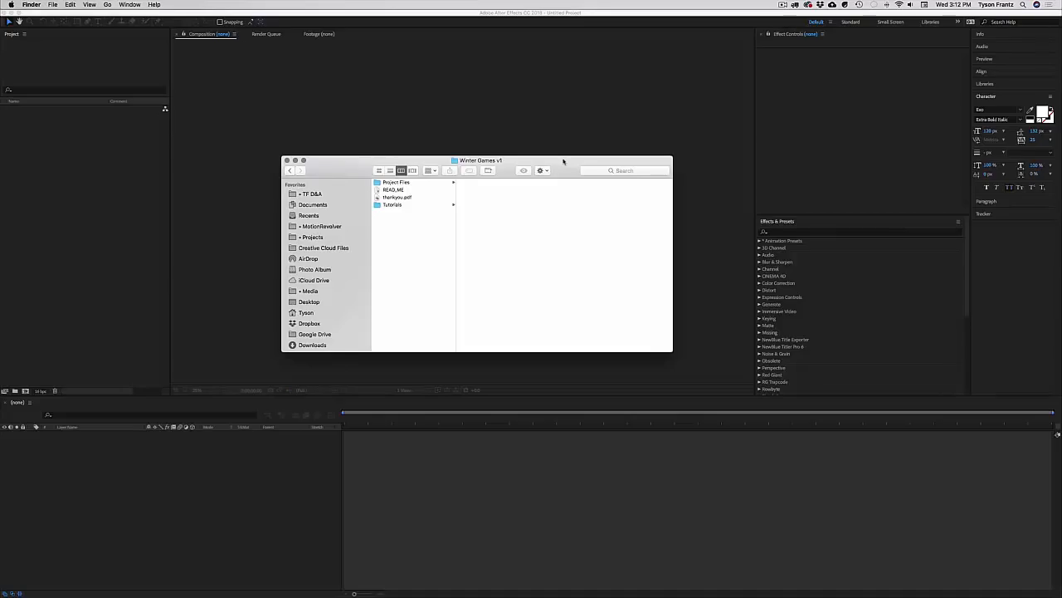
Step: Open the Project Files folder, widen its column, and check info on the rendered Winter Games project
left_click(433, 184)
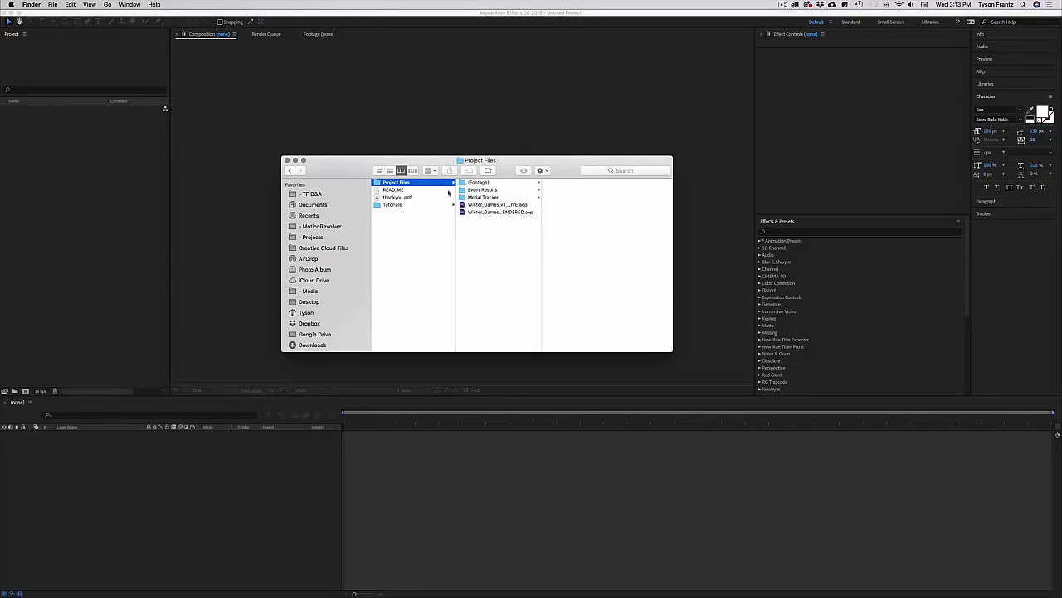
left_click_drag(540, 231, 561, 232)
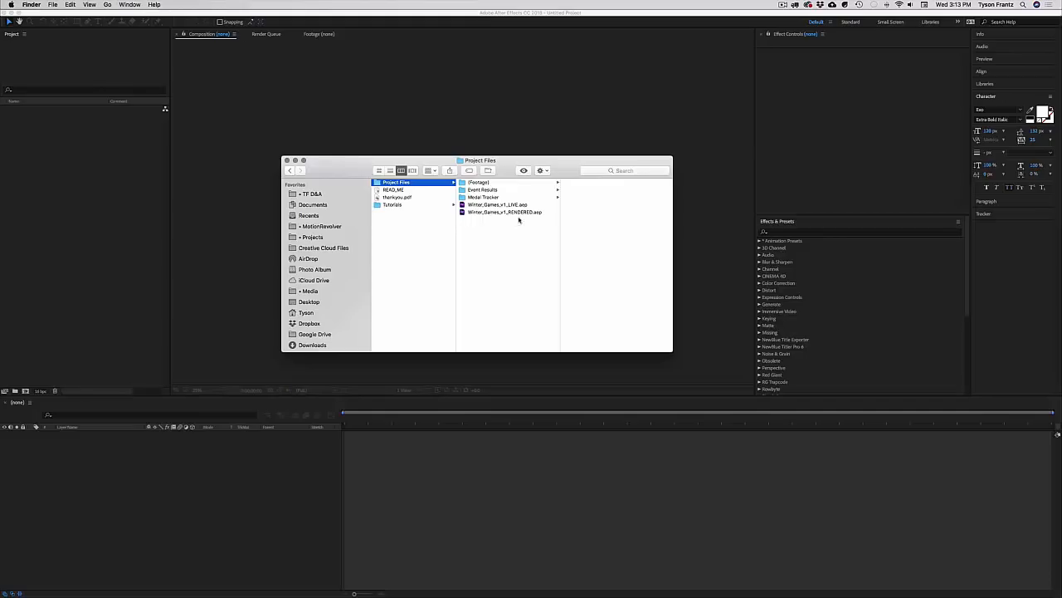
left_click(521, 214)
left_click(510, 230)
left_click(498, 190)
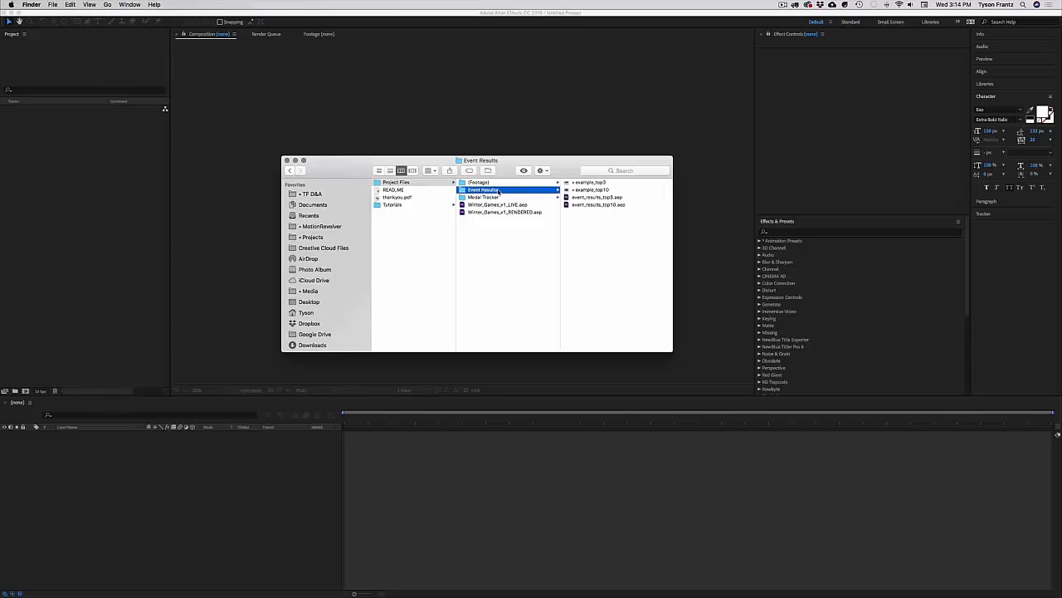
left_click(501, 198)
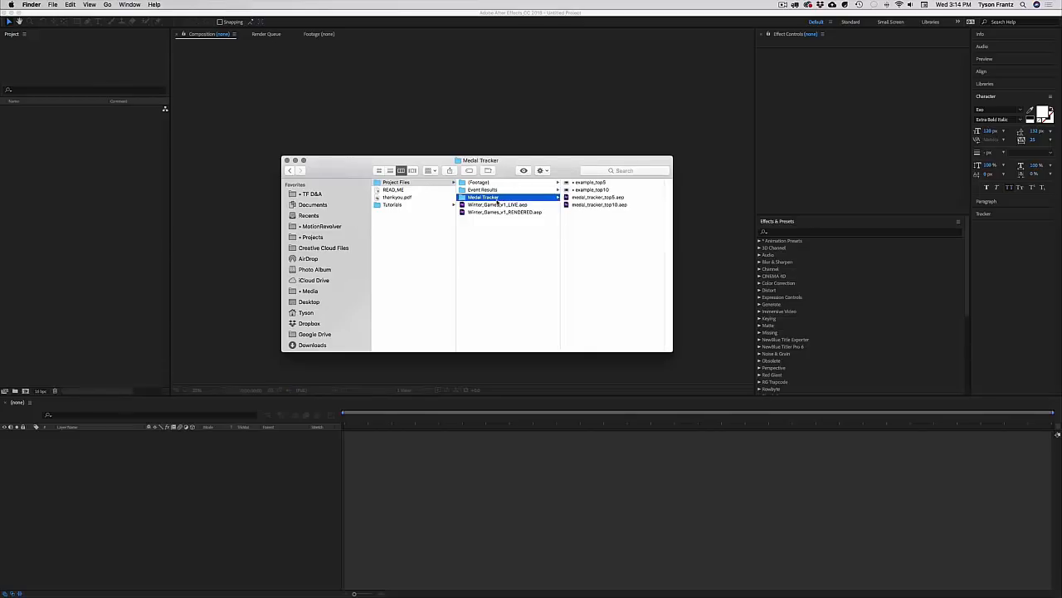
left_click(503, 190)
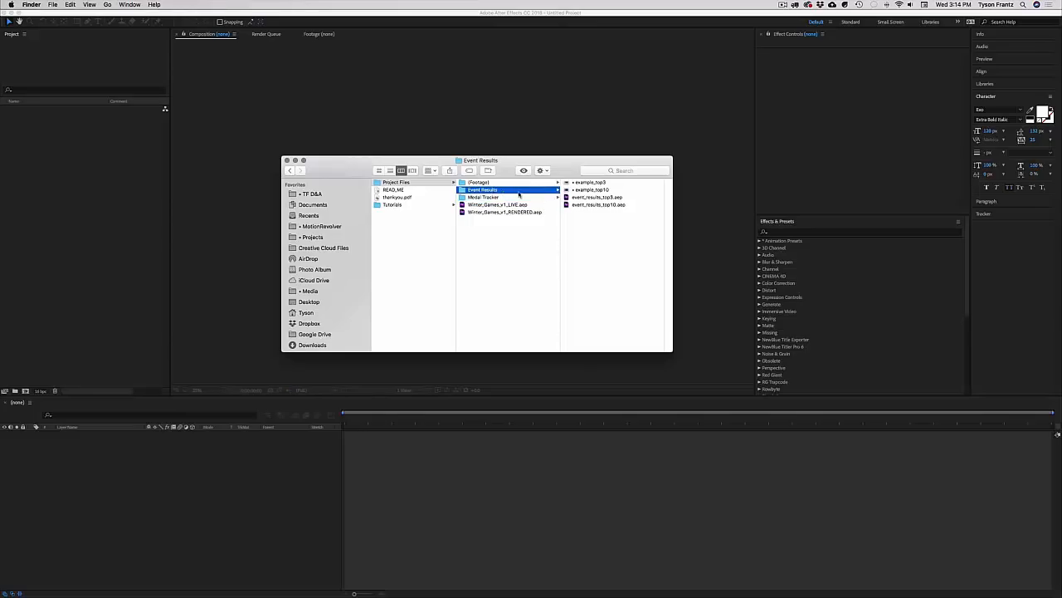
left_click(594, 185)
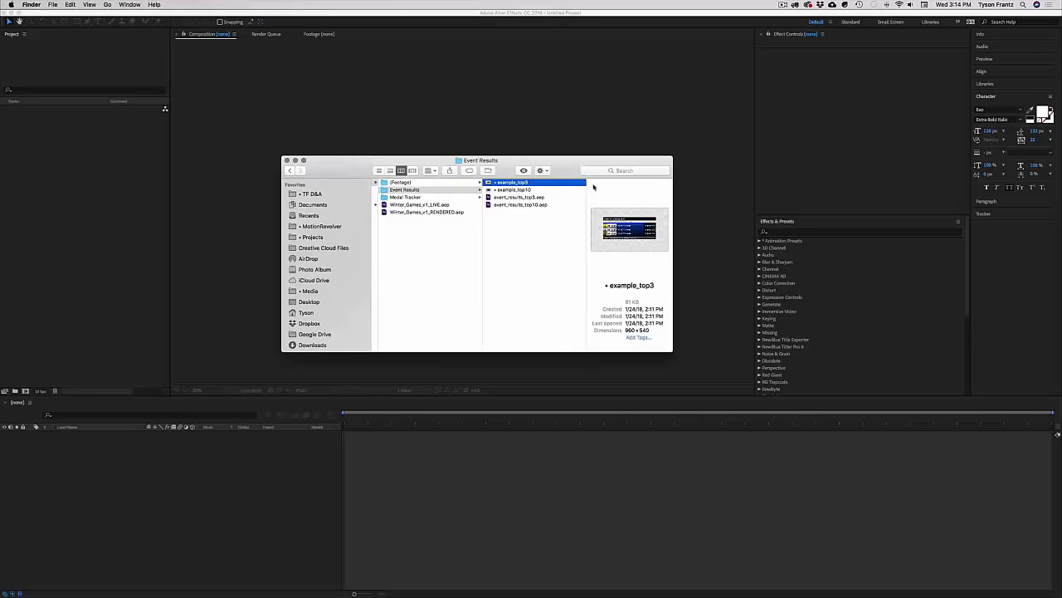
key("space")
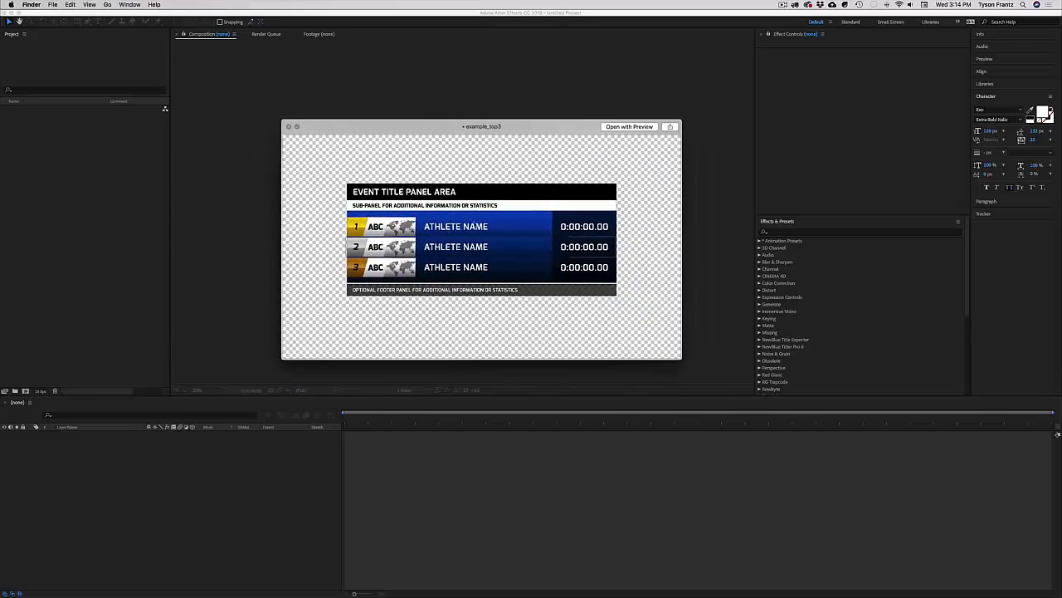
key("space")
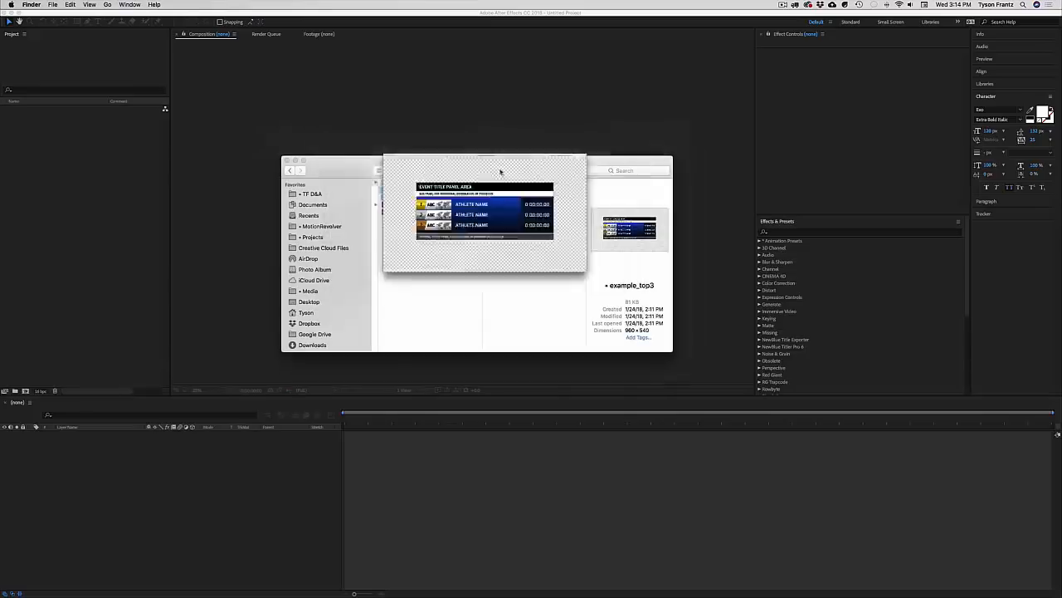
left_click(511, 189)
key("space")
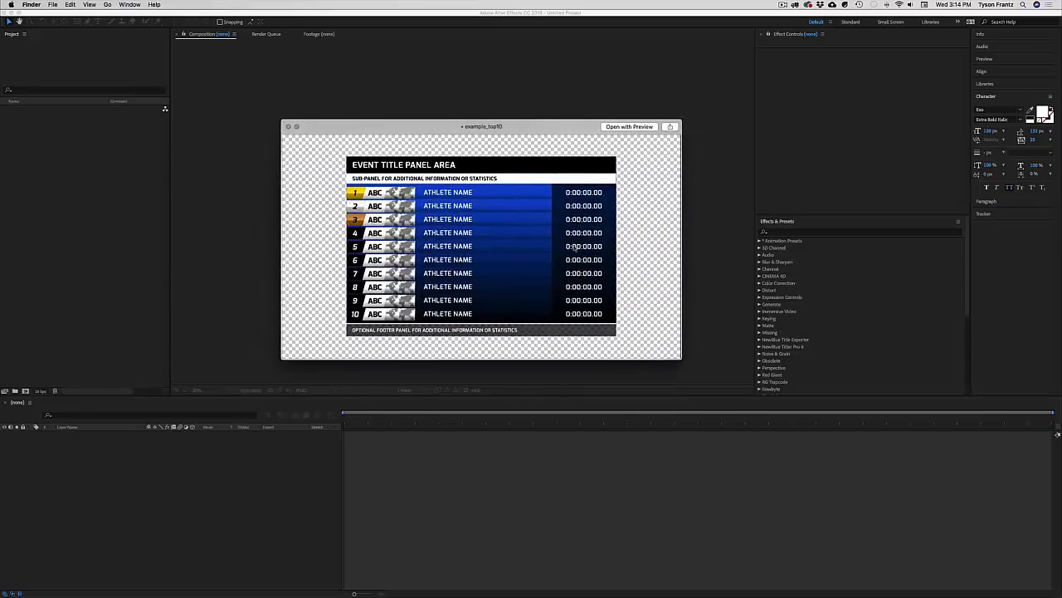
key("space")
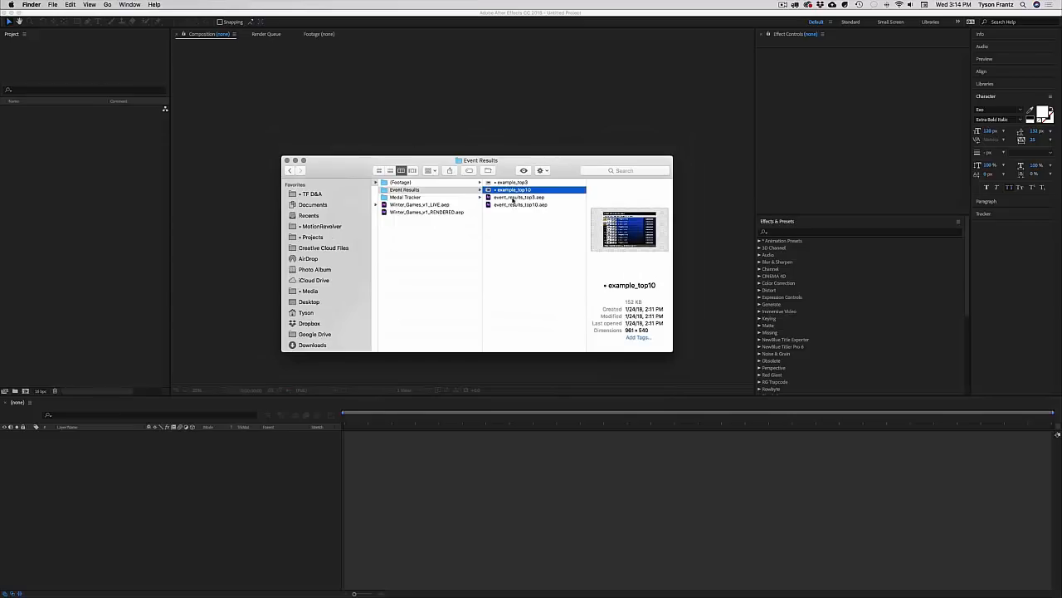
left_click(513, 205)
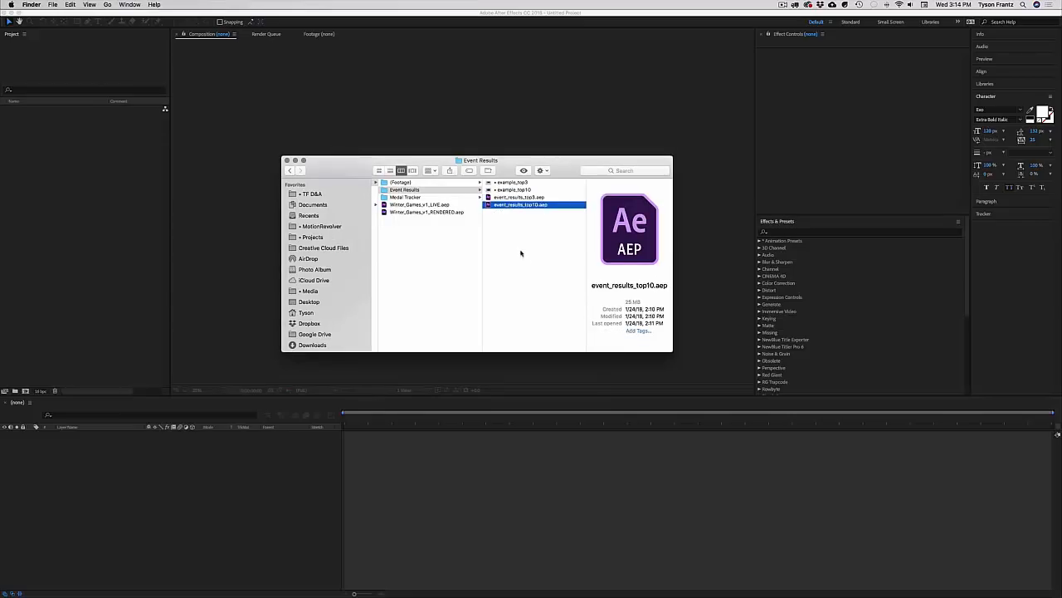
left_click(523, 240)
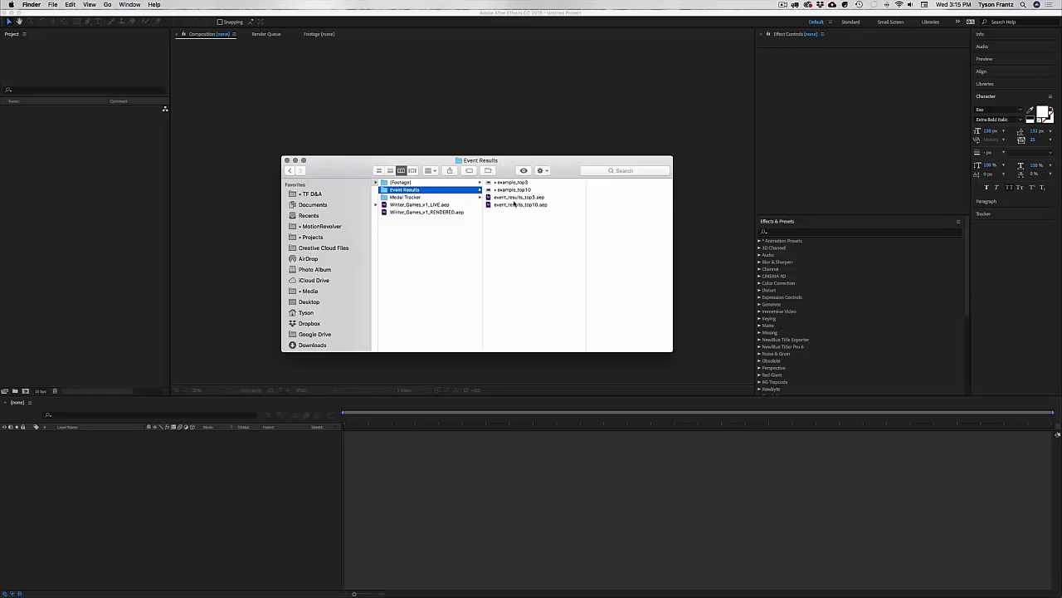
left_click(516, 198)
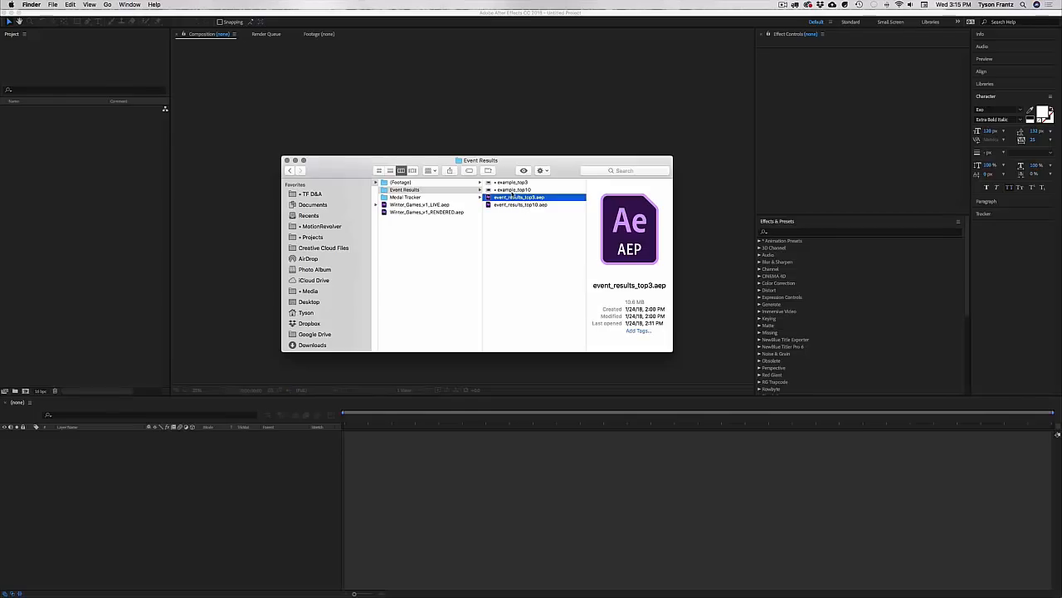
left_click(515, 189)
key("space")
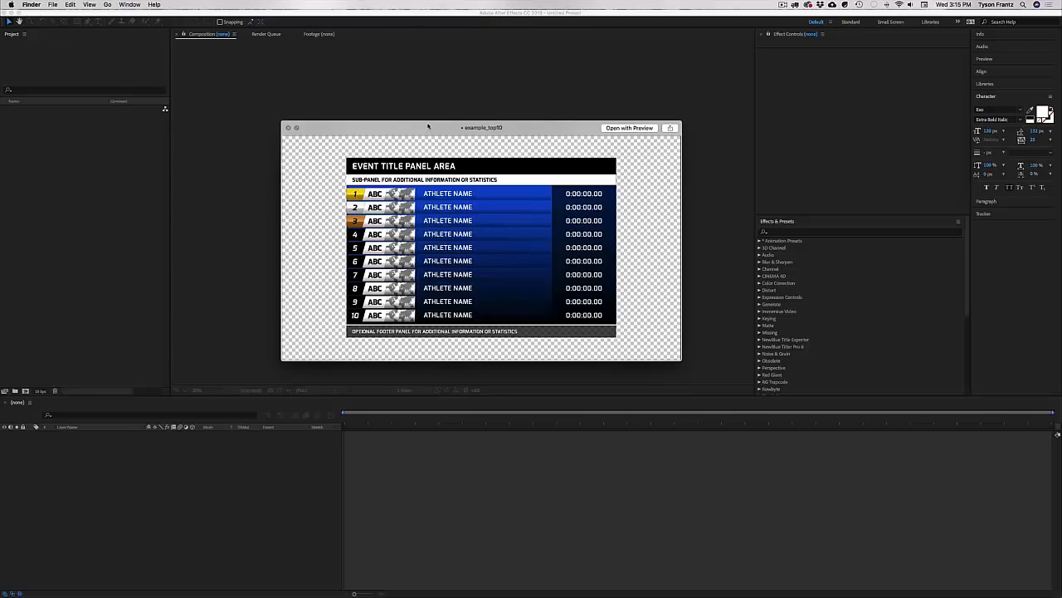
key("space")
left_click(525, 205)
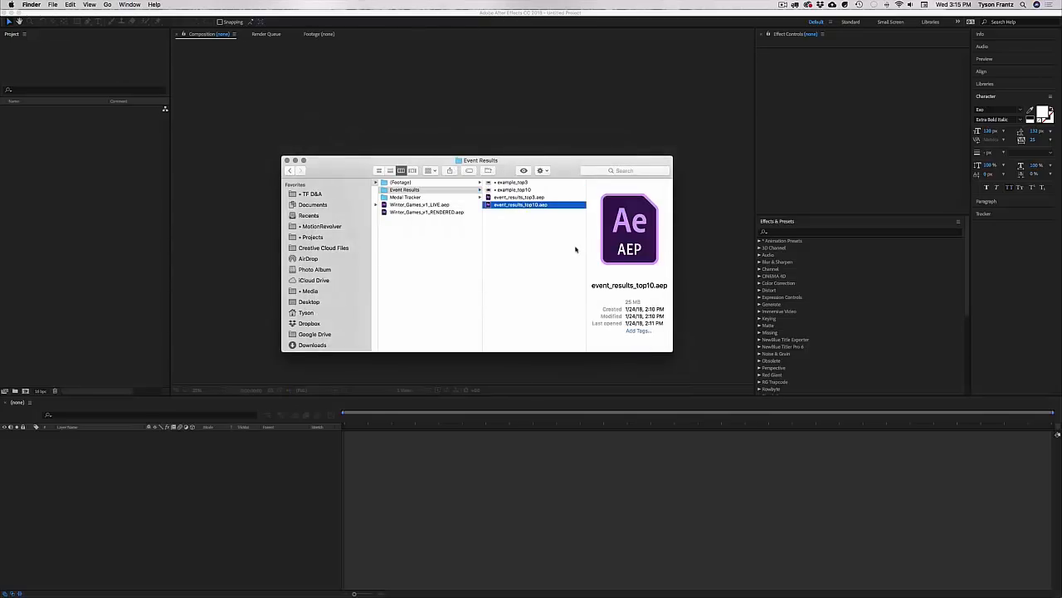
key("Return")
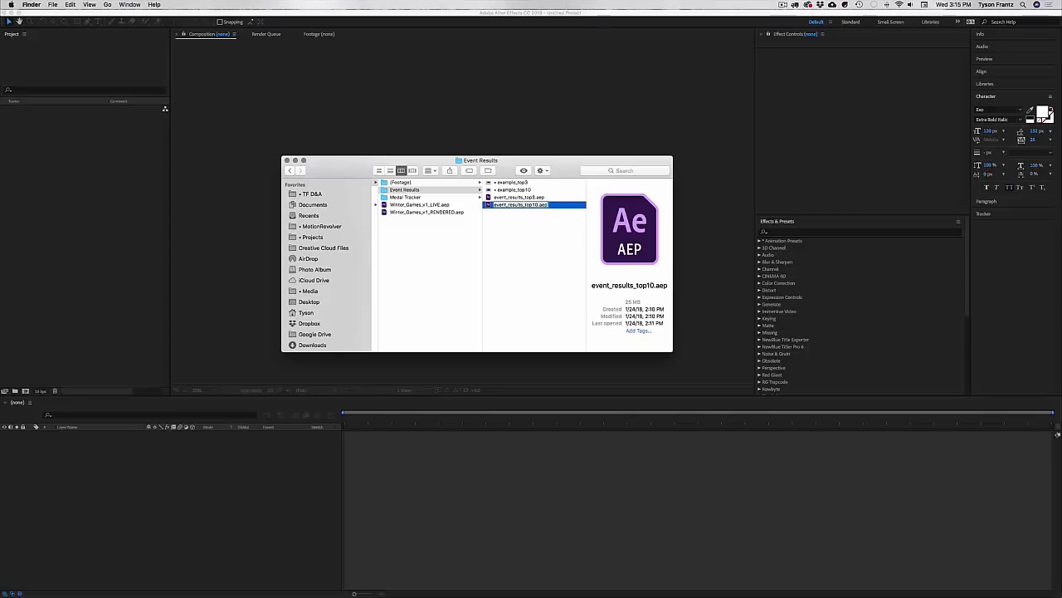
key("Right")
type("_bobsled1")
key("Return")
key("super+d")
key("Return")
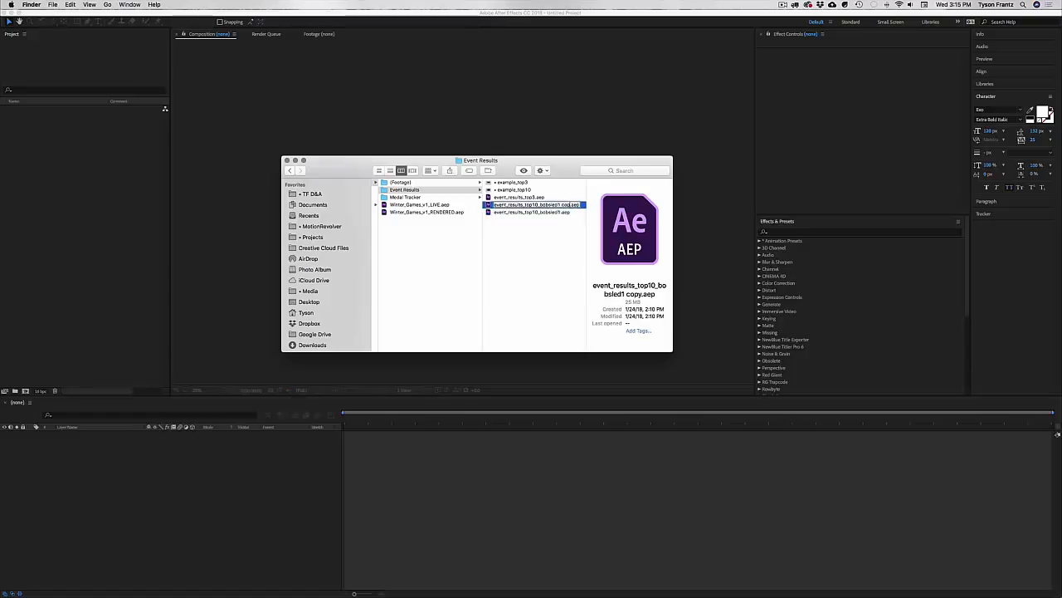
key("BackSpace")
key("BackSpace")
key("BackSpace")
key("BackSpace")
key("BackSpace")
key("BackSpace")
key("BackSpace")
key("BackSpace")
key("BackSpace")
type("figureskating1")
key("Return")
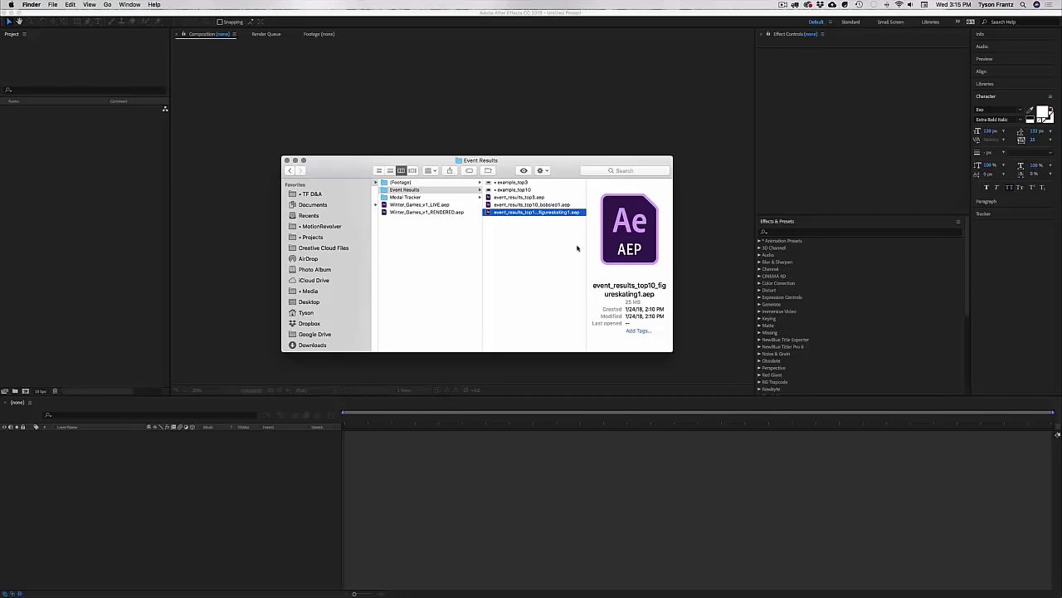
left_click(573, 221)
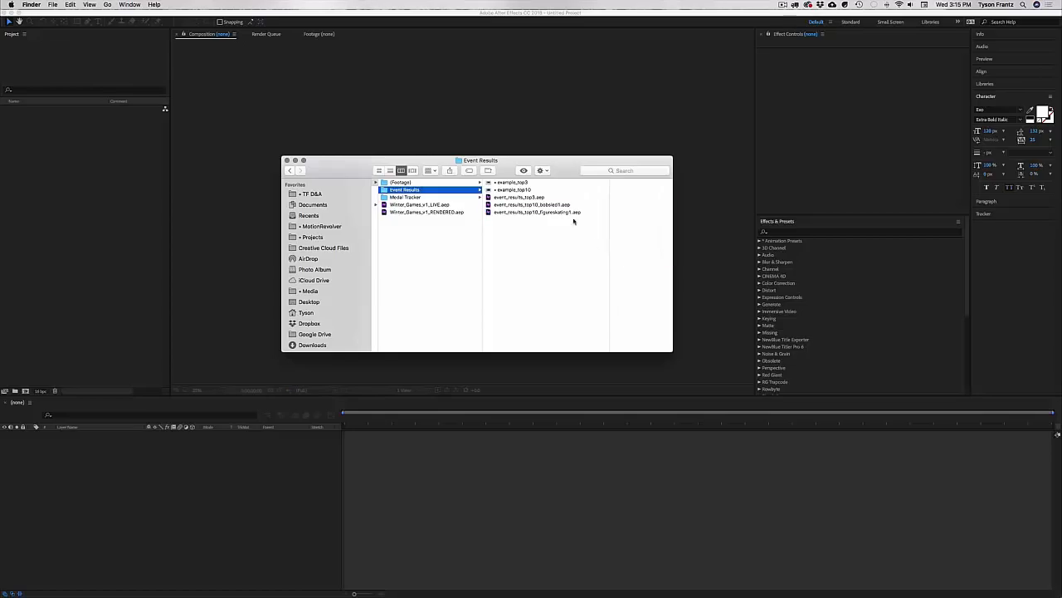
left_click(560, 212)
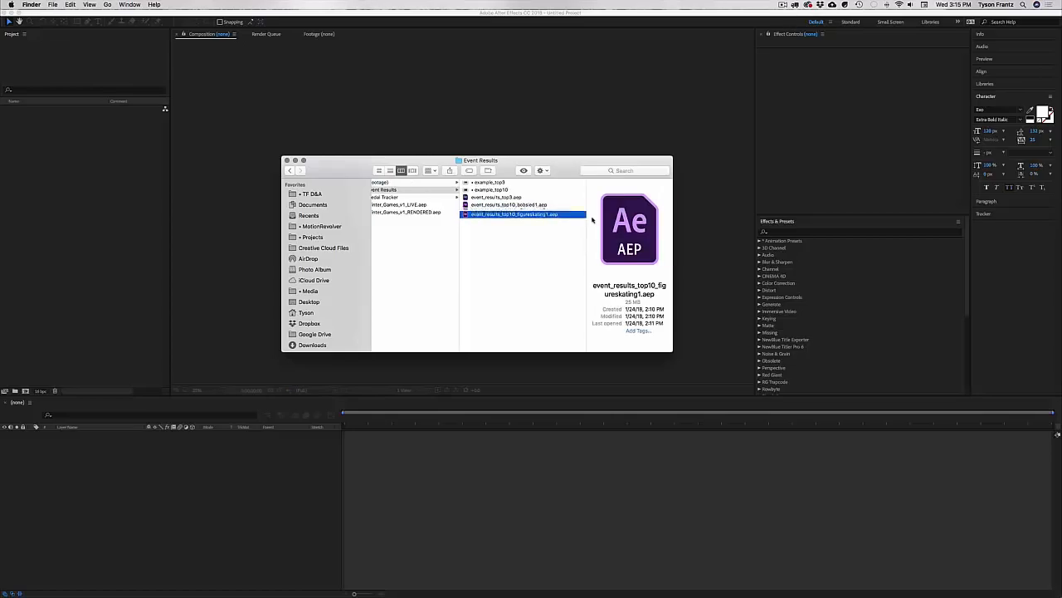
key("super+d")
key("Return")
key("BackSpace")
key("BackSpace")
key("BackSpace")
key("BackSpace")
key("BackSpace")
key("BackSpace")
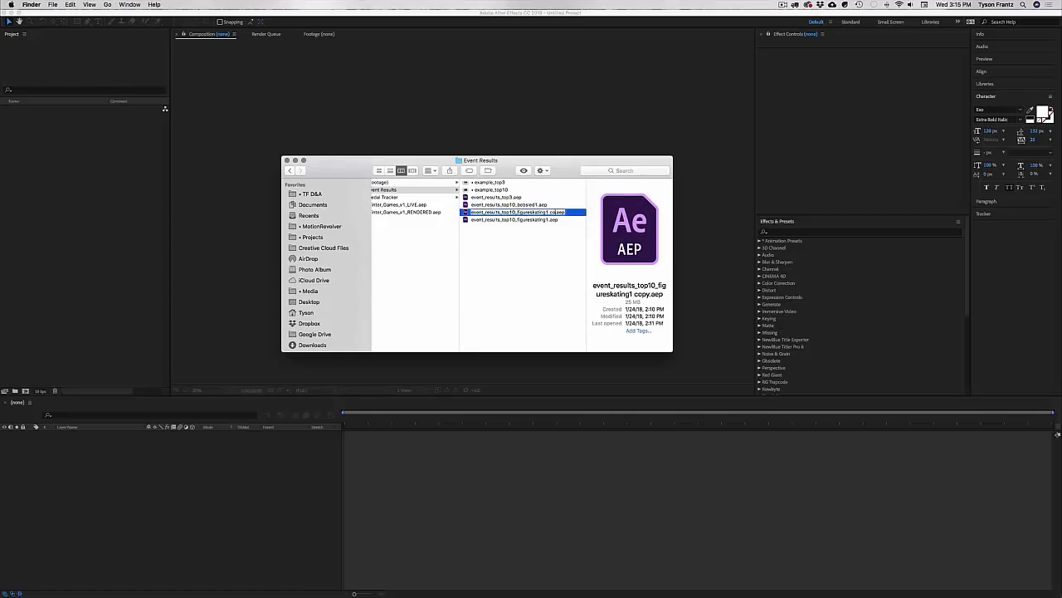
type("2")
key("Return")
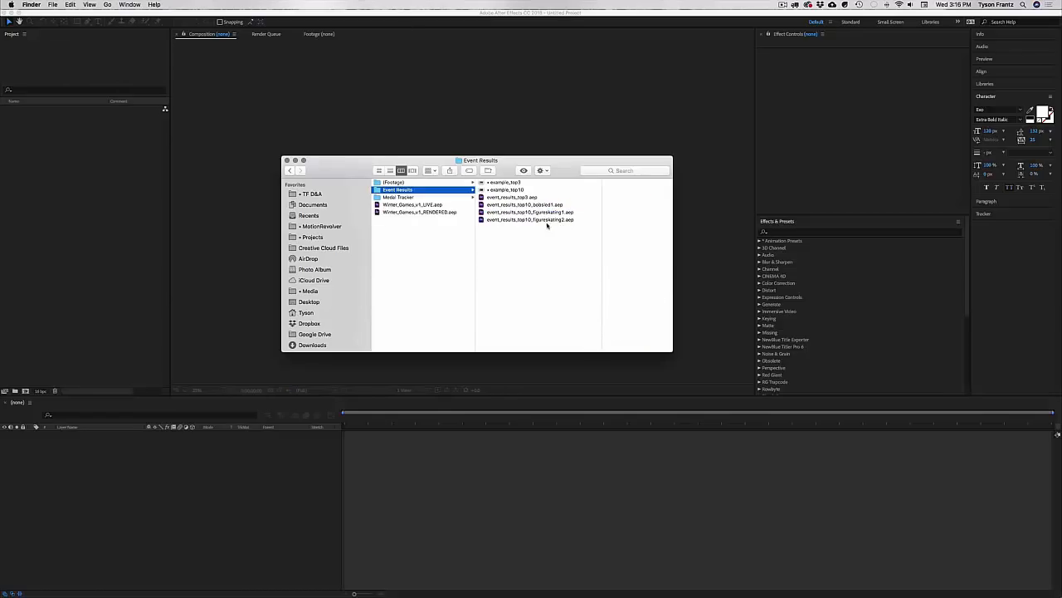
key("super+z")
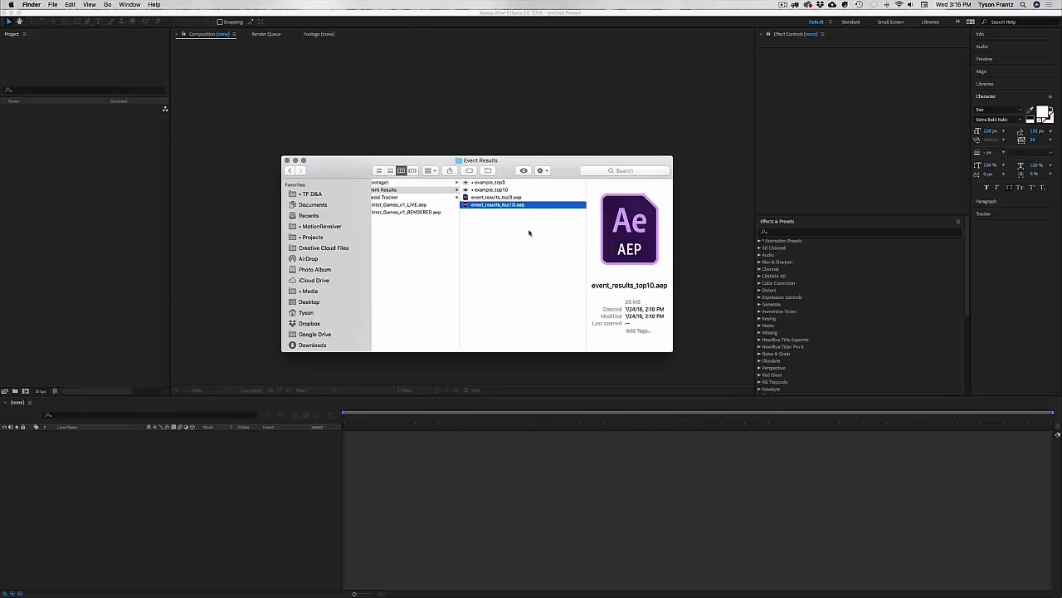
key("Left")
scroll(546, 242, "right", 2)
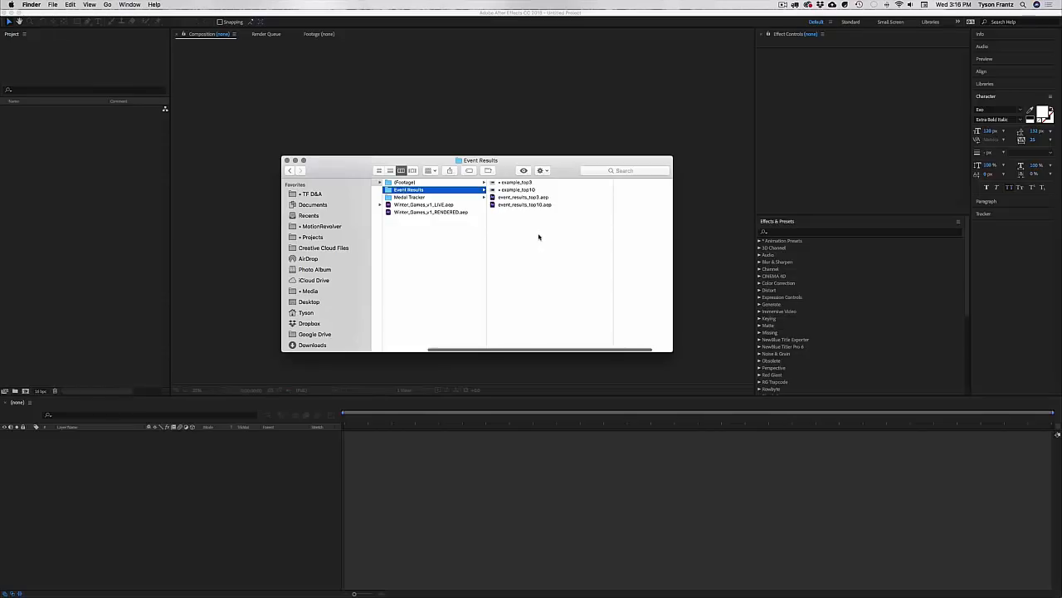
Step: Open the Medal Tracker folder and preview example_top5 at full size
scroll(546, 235, "left", 2)
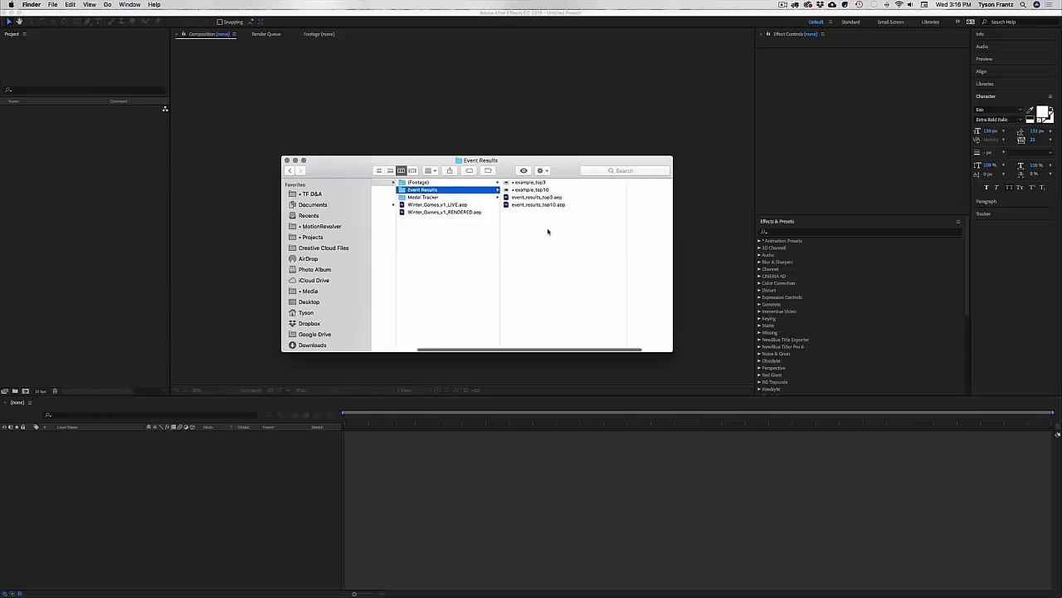
left_click(462, 198)
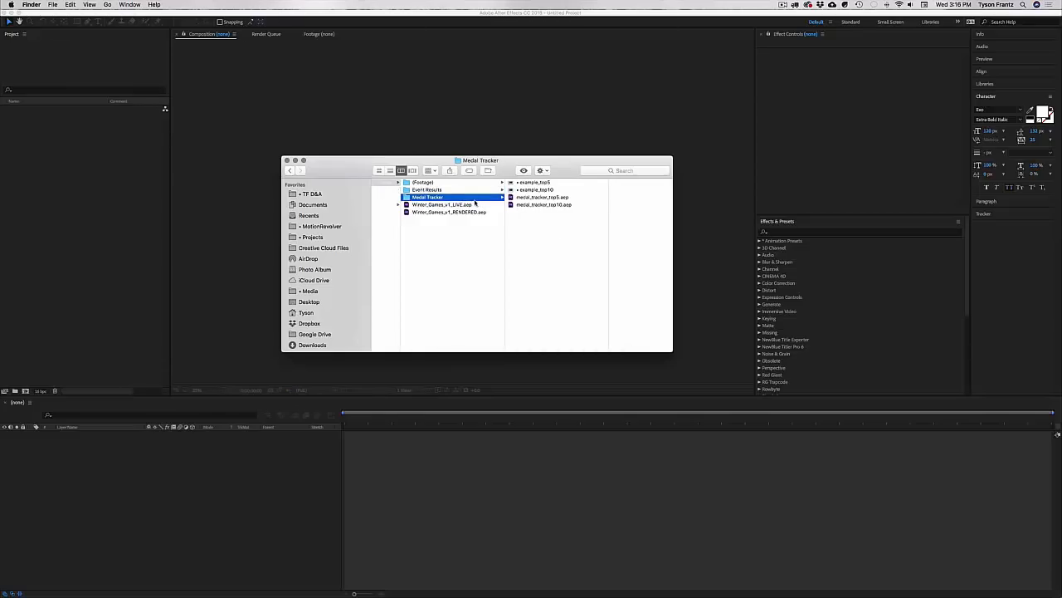
key("Right")
key("space")
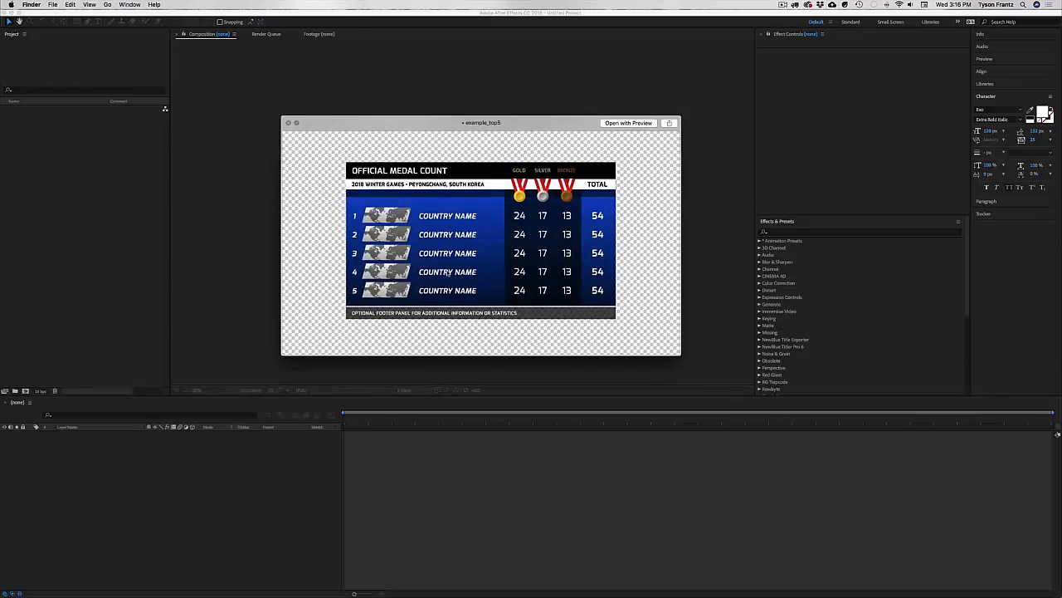
key("space")
Step: Preview example_top10, then close the preview and select medal_tracker_top5.aep
left_click(516, 193)
key("space")
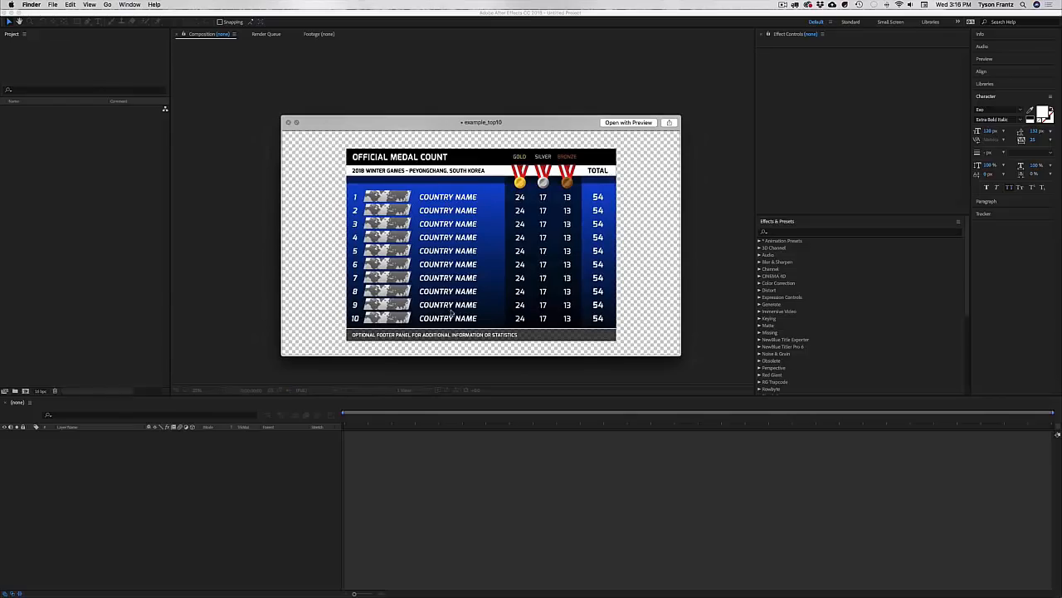
left_click_drag(498, 129, 538, 128)
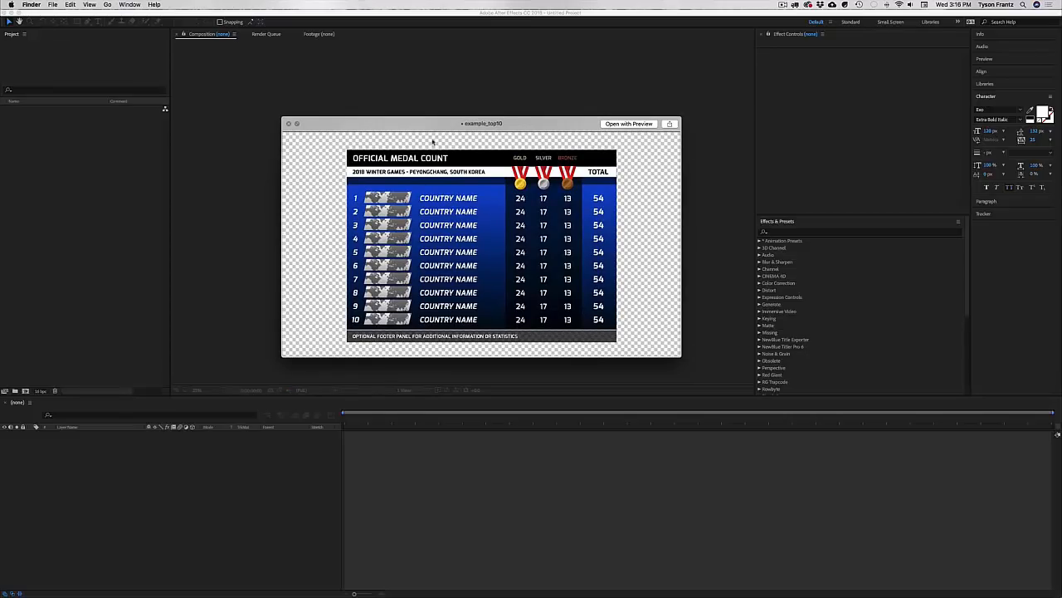
left_click_drag(419, 127, 418, 125)
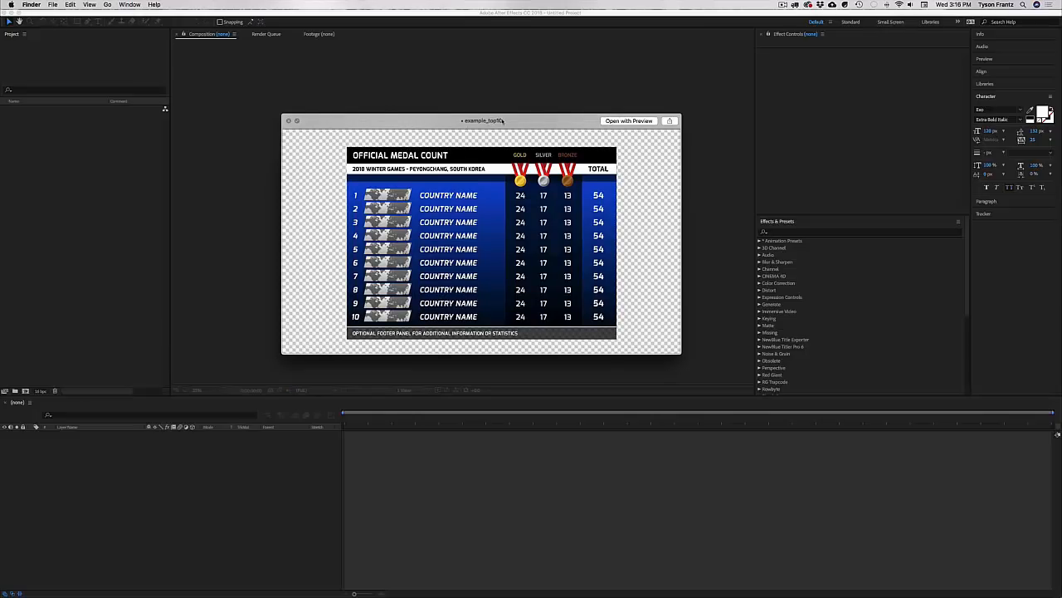
left_click_drag(502, 121, 502, 123)
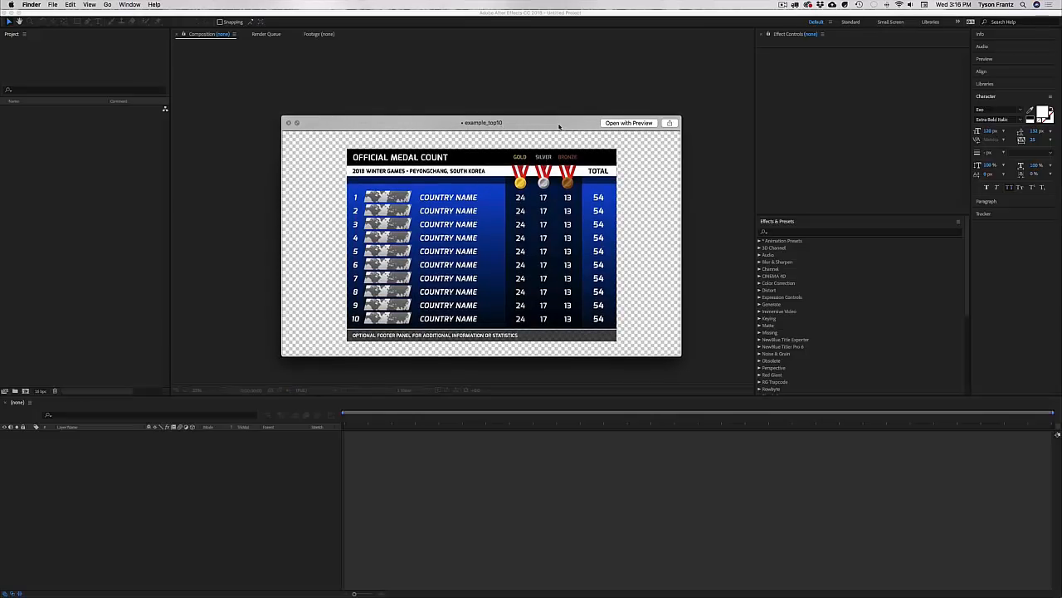
key("space")
key("Down")
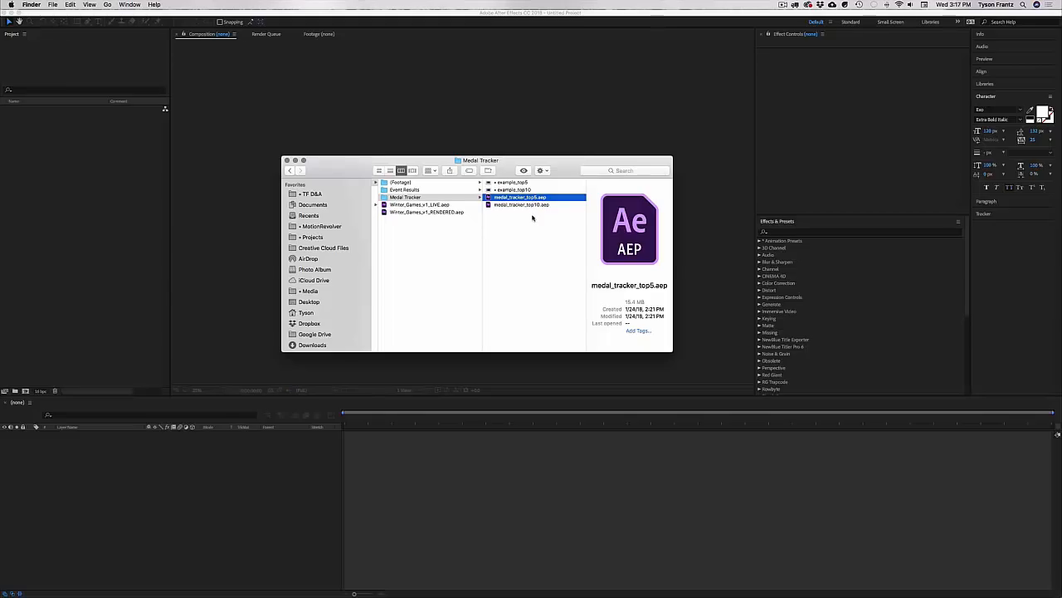
key("Down")
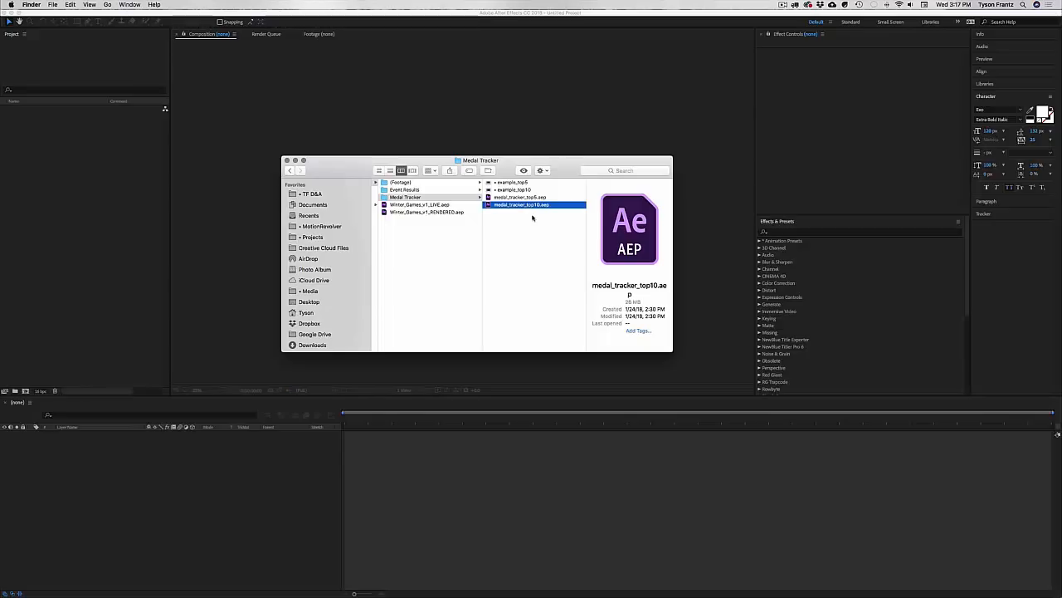
key("Return")
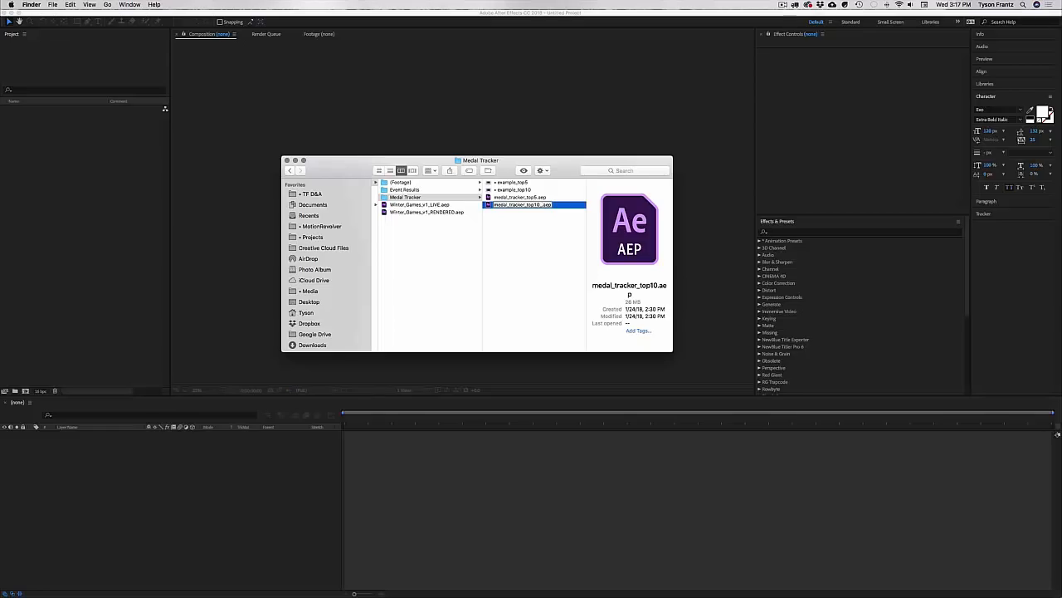
type("day1")
key("Return")
key("super+d")
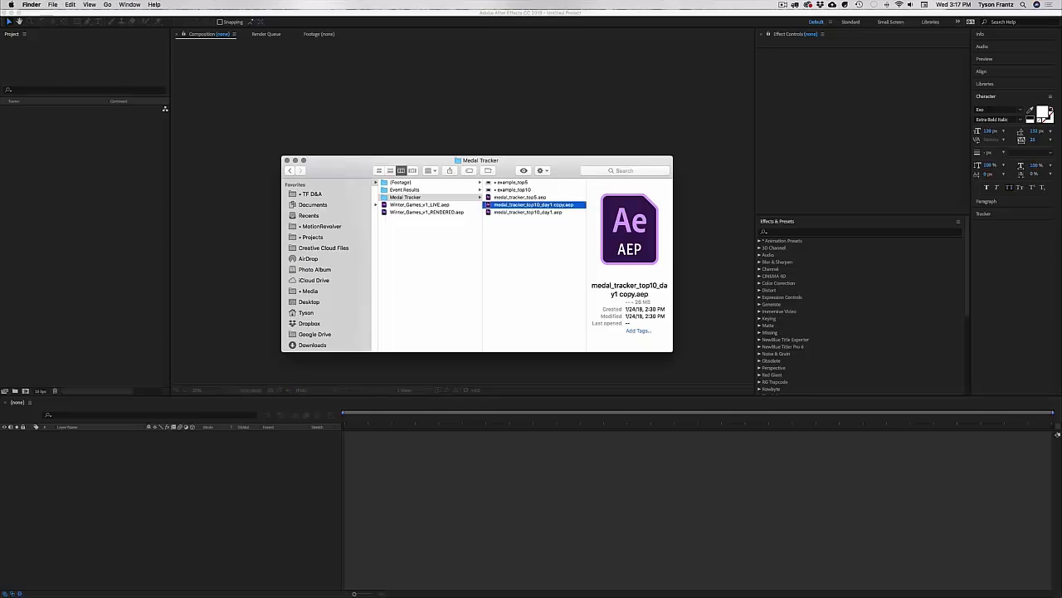
key("Return")
key("Right")
key("BackSpace")
key("BackSpace")
key("BackSpace")
key("BackSpace")
key("BackSpace")
key("BackSpace")
key("BackSpace")
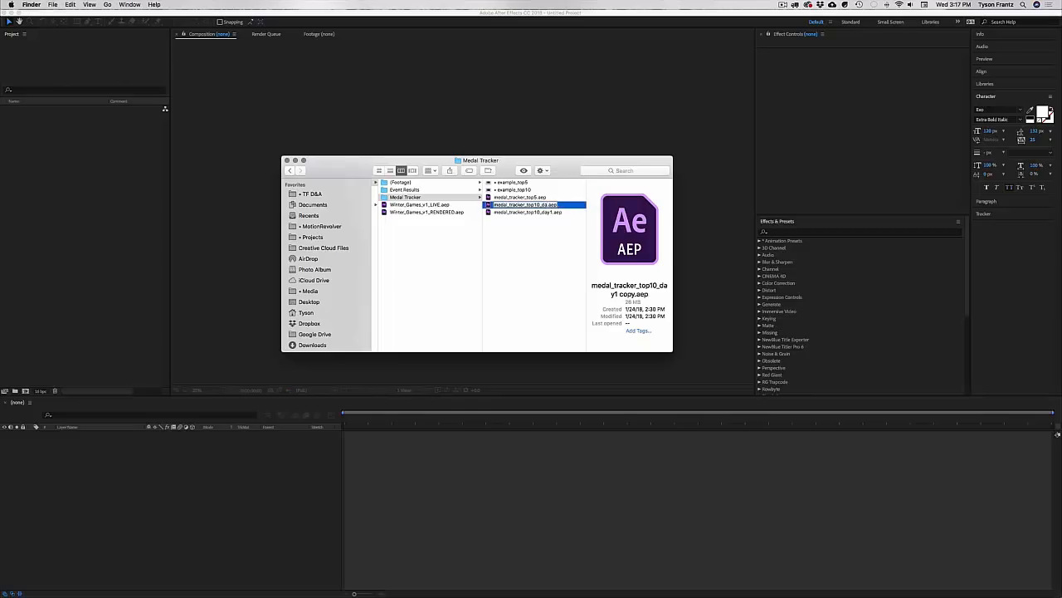
type("y2s")
key("Return")
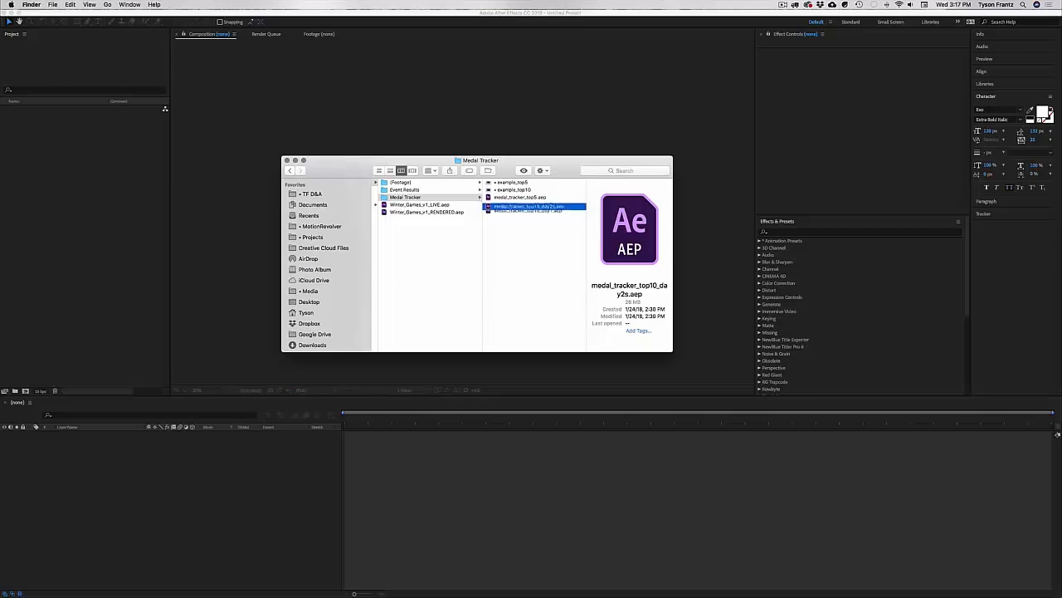
key("Return")
key("Right")
key("BackSpace")
key("Return")
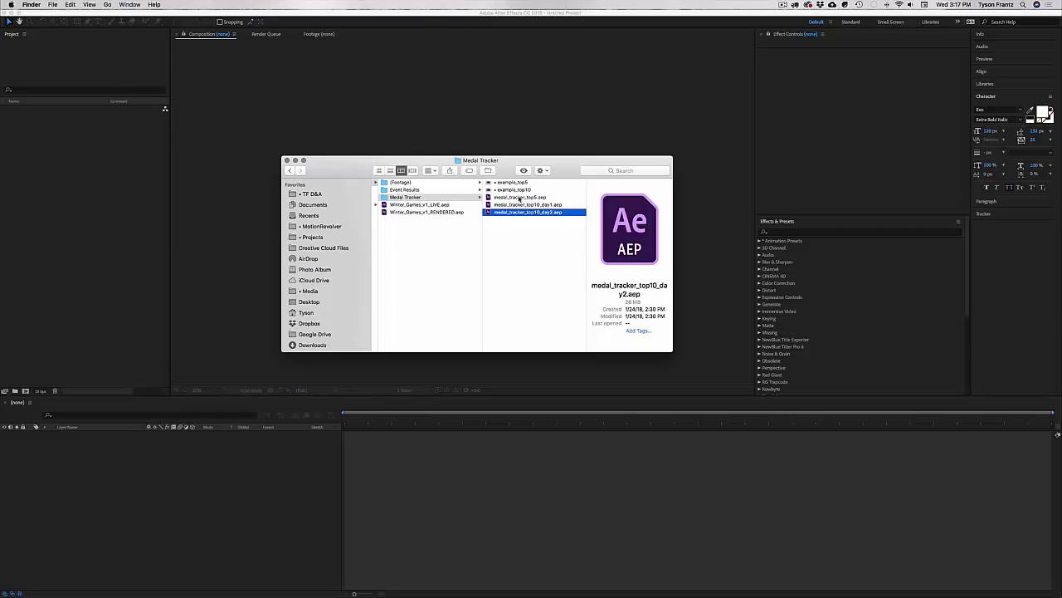
left_click(518, 189)
key("space")
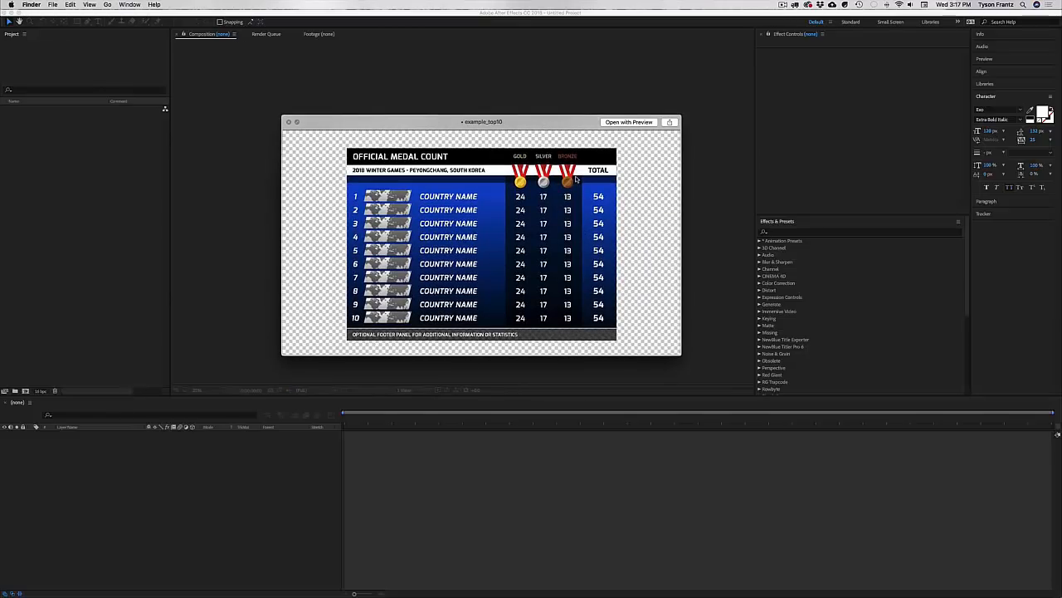
key("space")
left_click(540, 210)
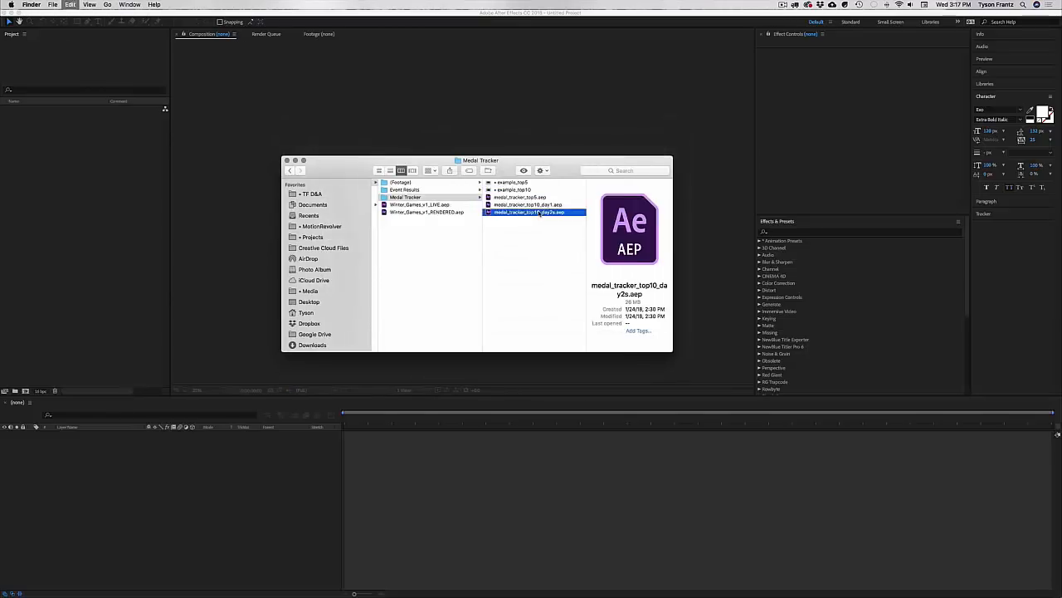
left_click(539, 211)
key("super+z")
key("super+z")
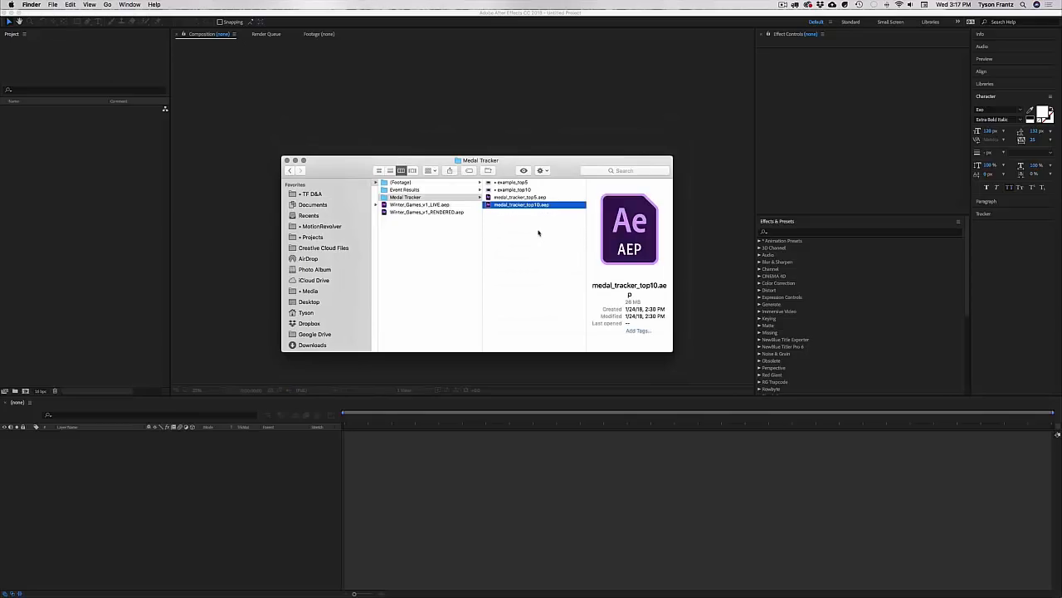
left_click(538, 237)
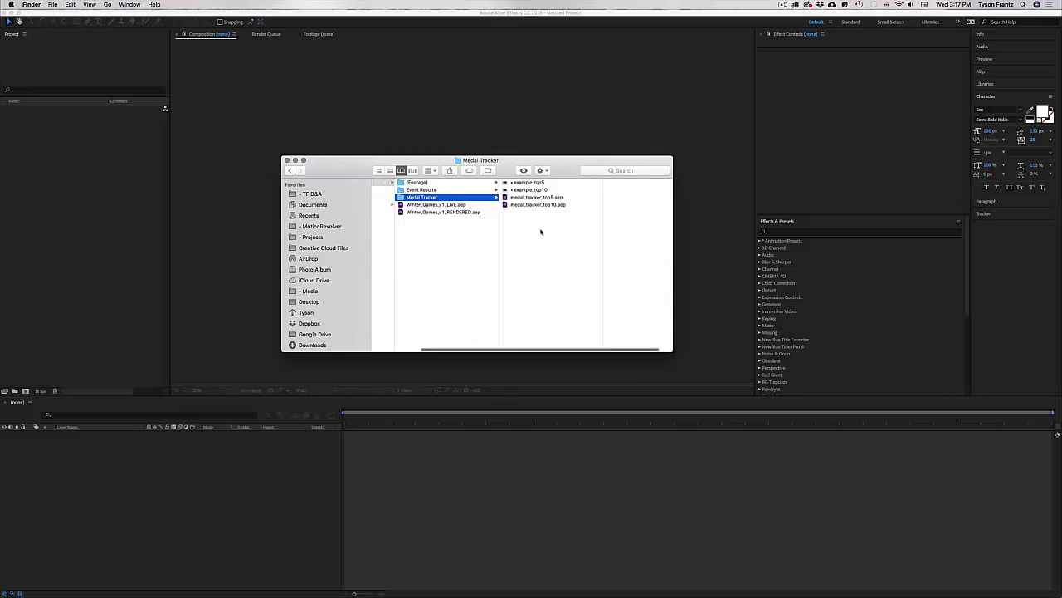
Step: Select Winter_Games_v1_LIVE.aep in Project Files and open it in After Effects
left_click(452, 241)
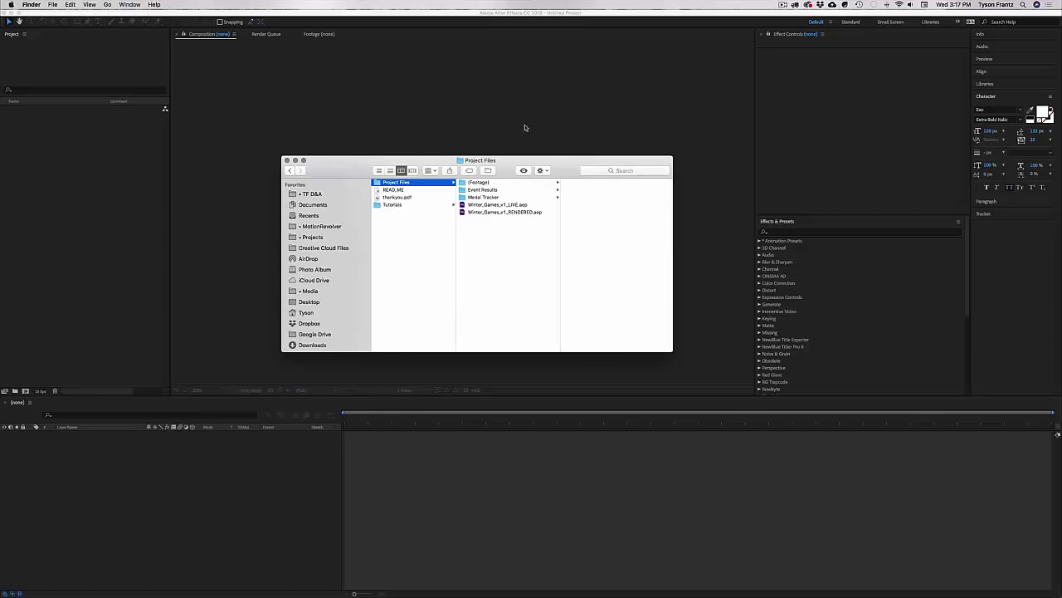
left_click_drag(510, 168, 510, 167)
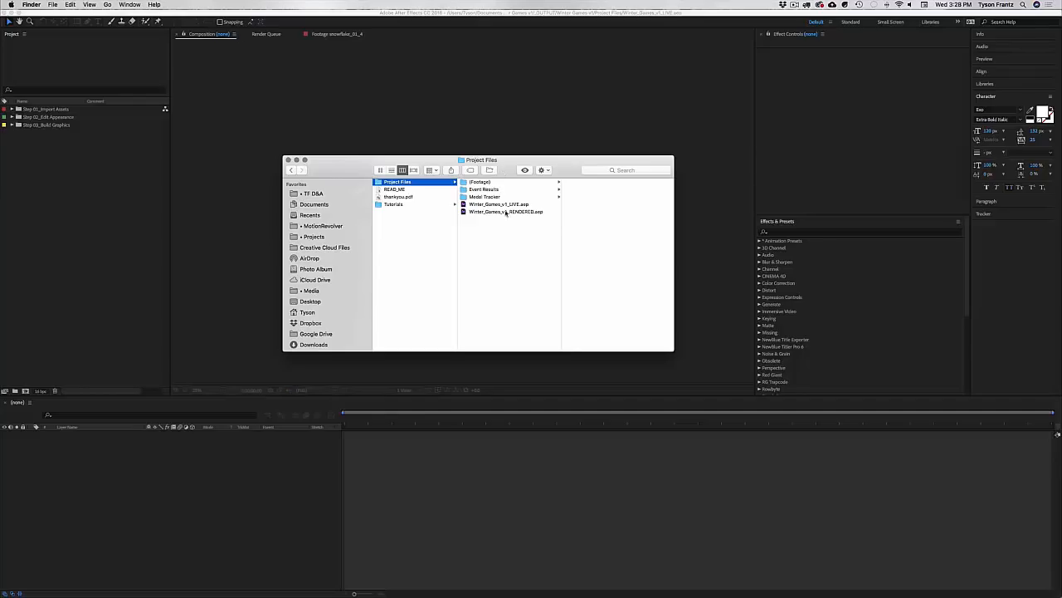
left_click(503, 205)
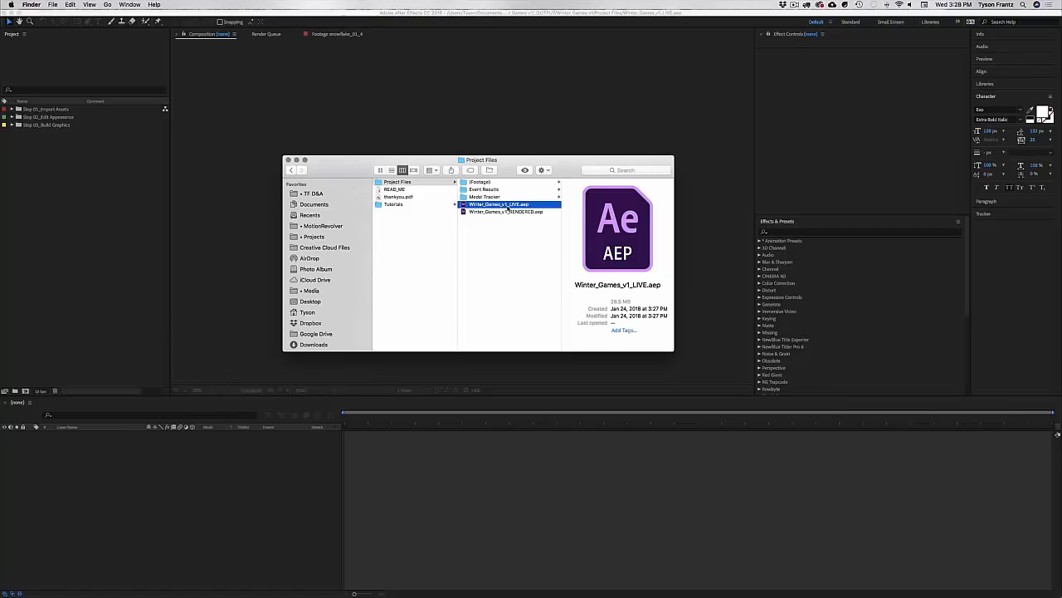
left_click(104, 185)
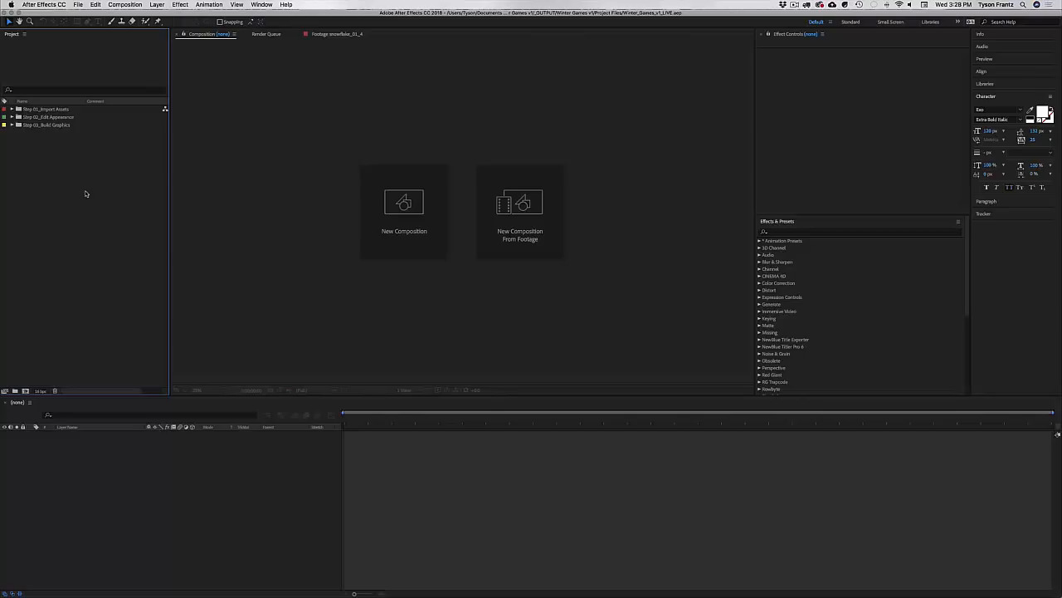
Step: Glance into Step 01_Import Assets, then expand Step 02_Edit Appearance and browse 1_network_icon through 4_global_appearance
left_click(45, 112)
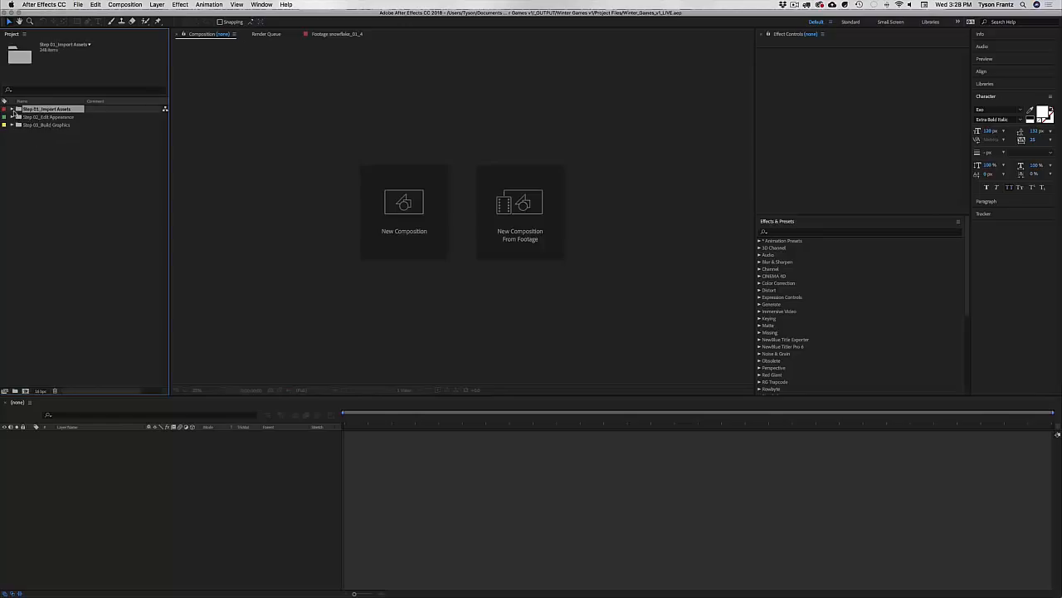
left_click(12, 109)
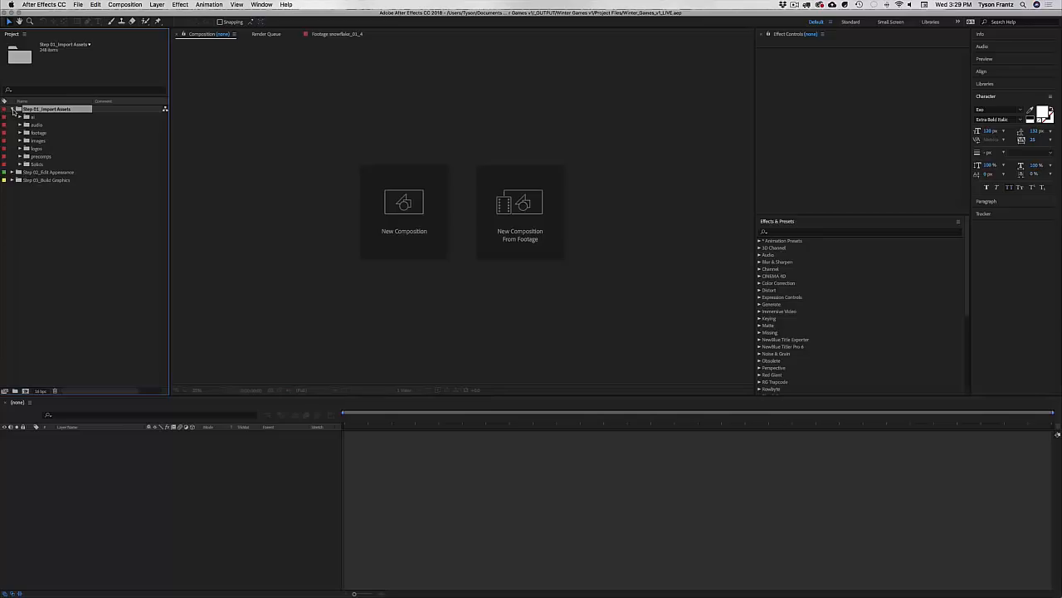
left_click(13, 110)
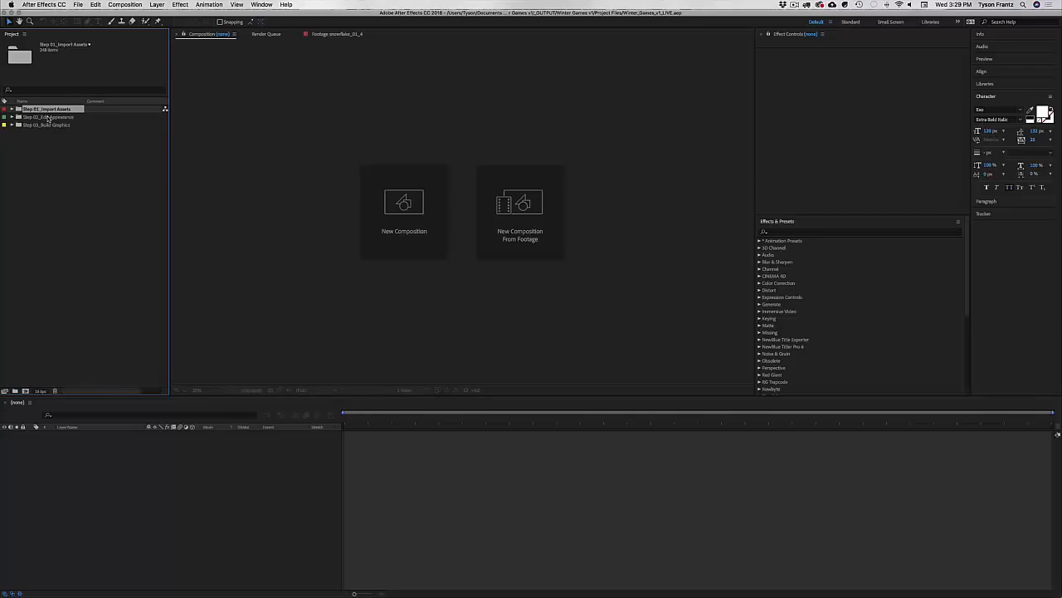
left_click(49, 117)
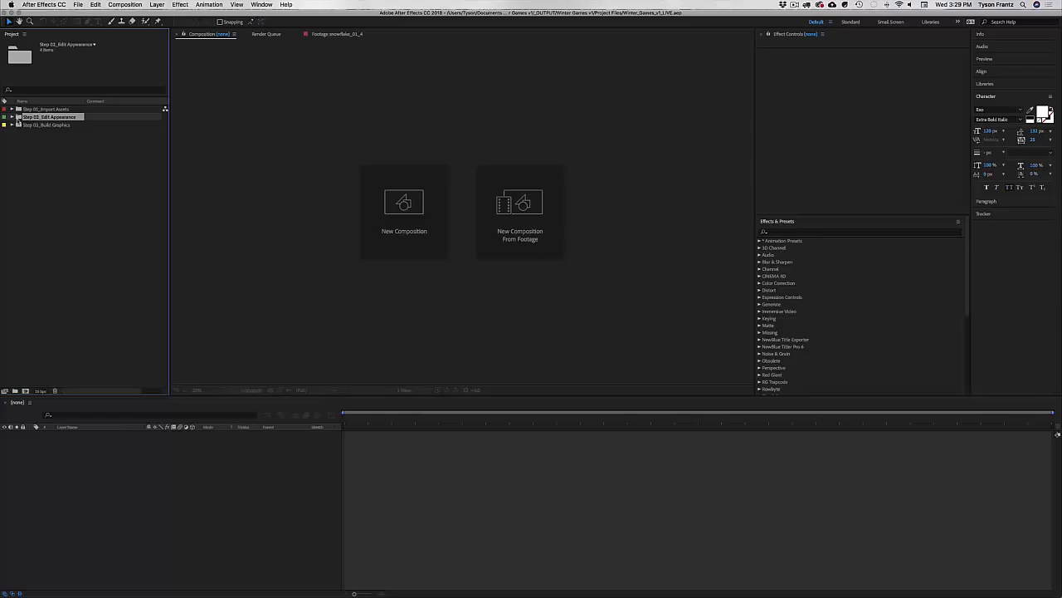
left_click(13, 117)
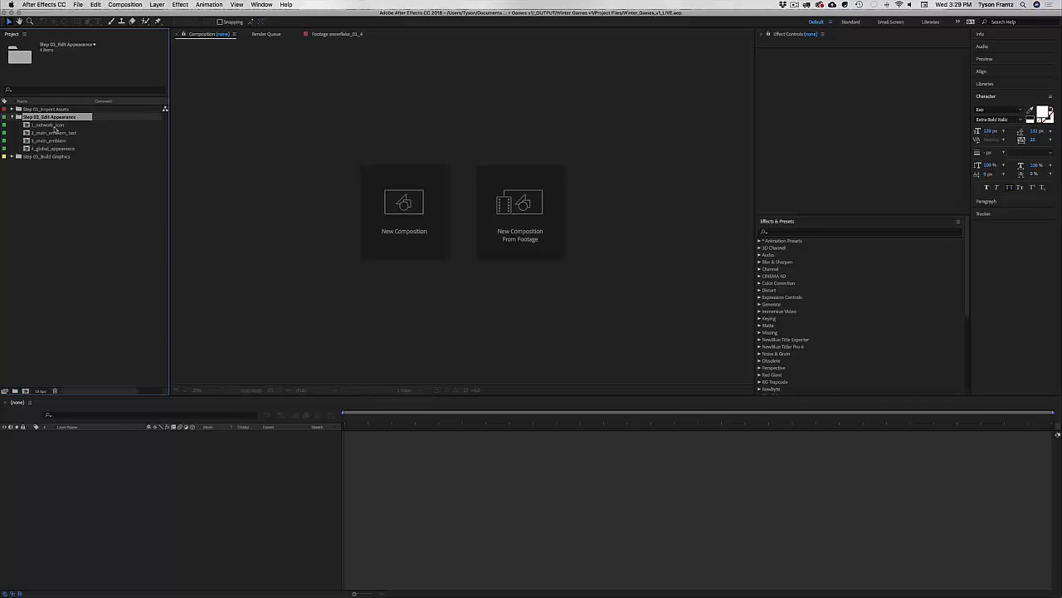
left_click(55, 125)
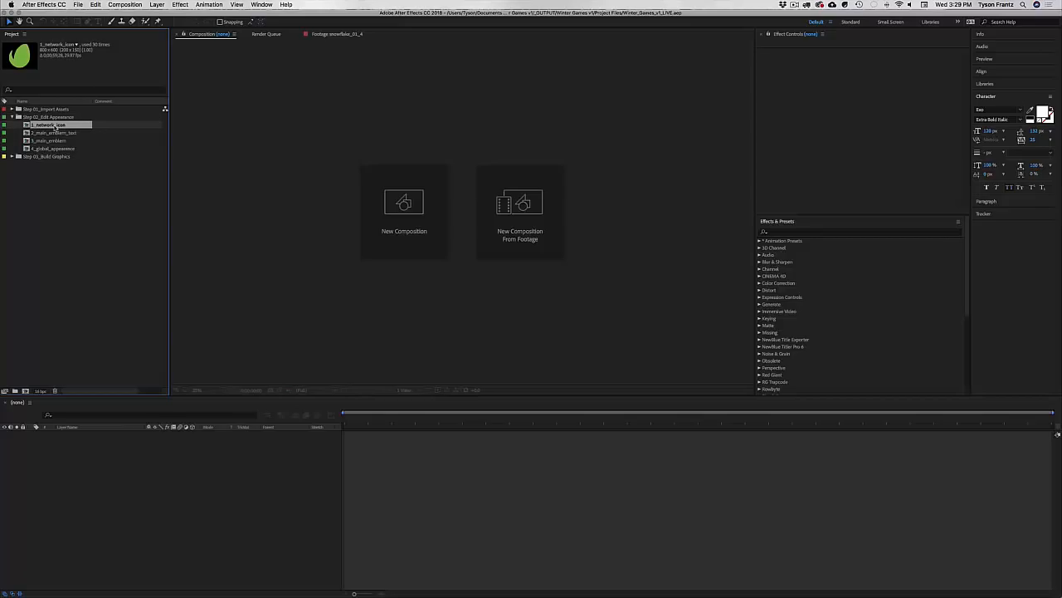
key("Down")
key("Down")
key("Down")
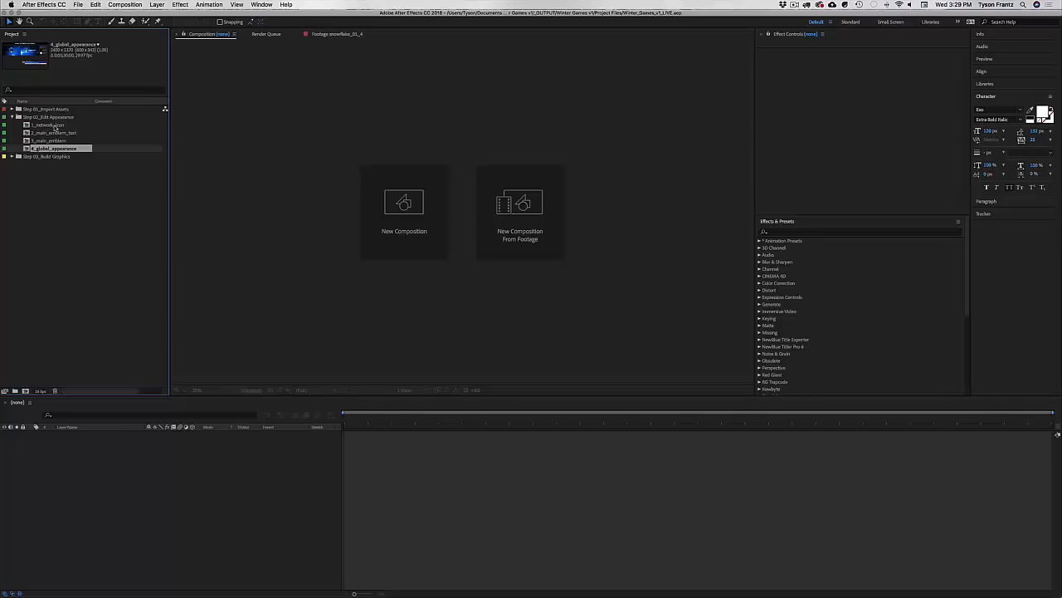
left_click(57, 157)
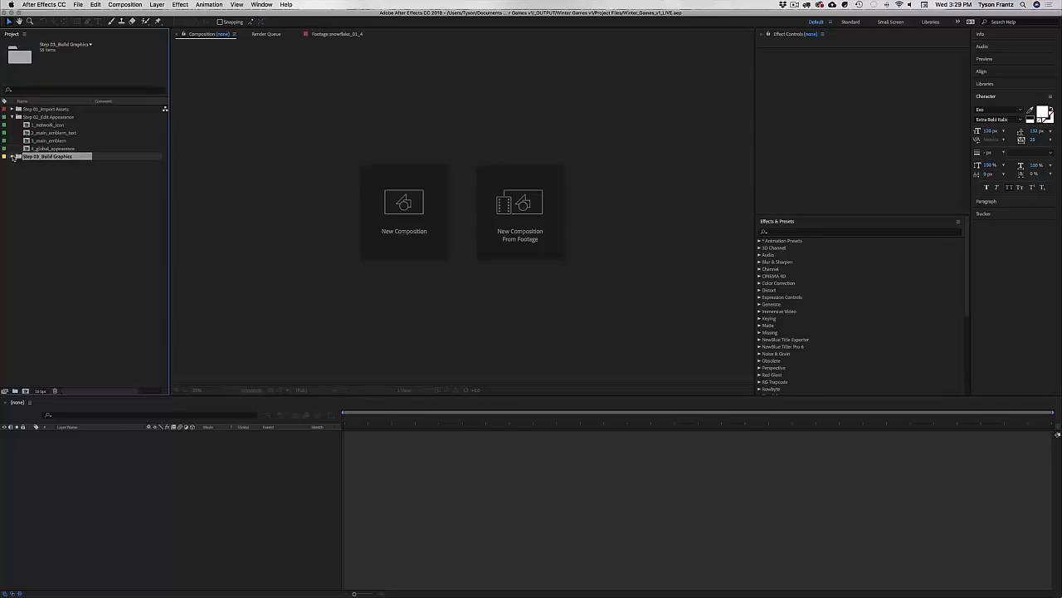
Step: Expand Step 03_Build Graphics and browse its Intro & Bumpers, Event Results and Medal Tracker folders
left_click(17, 156)
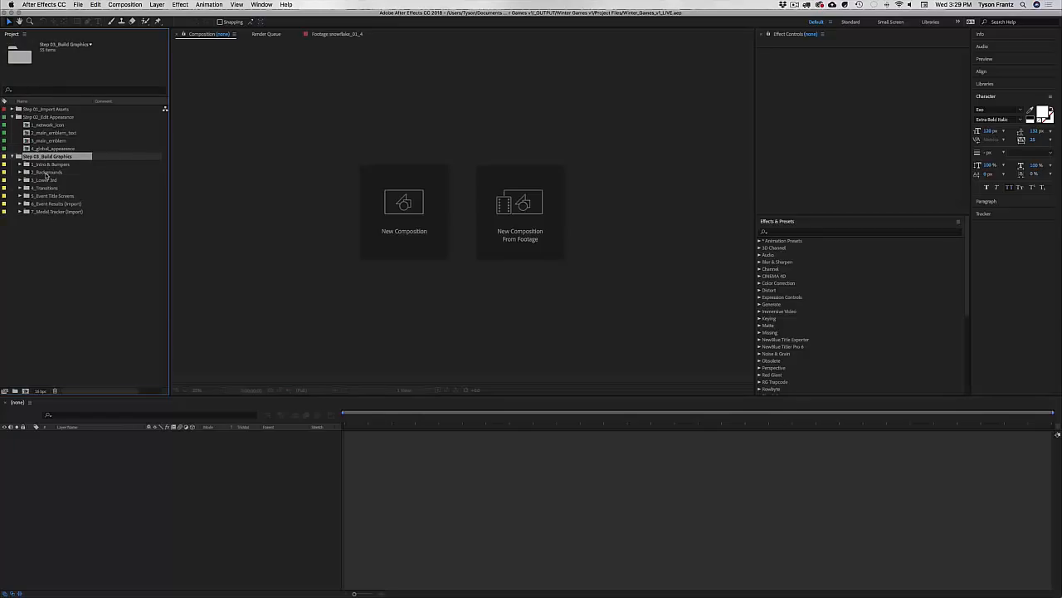
left_click(48, 165)
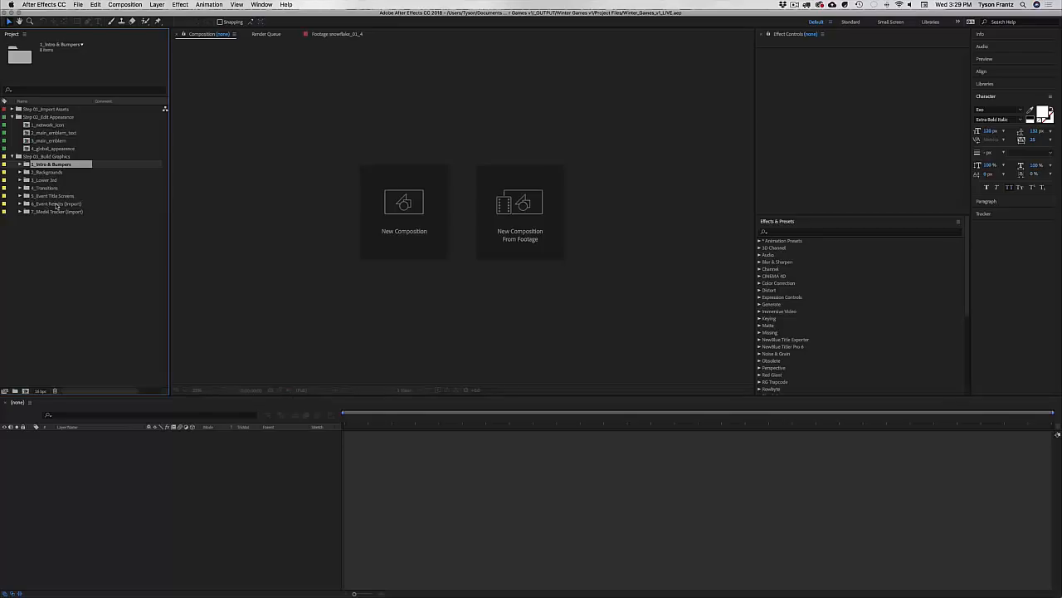
left_click(57, 204)
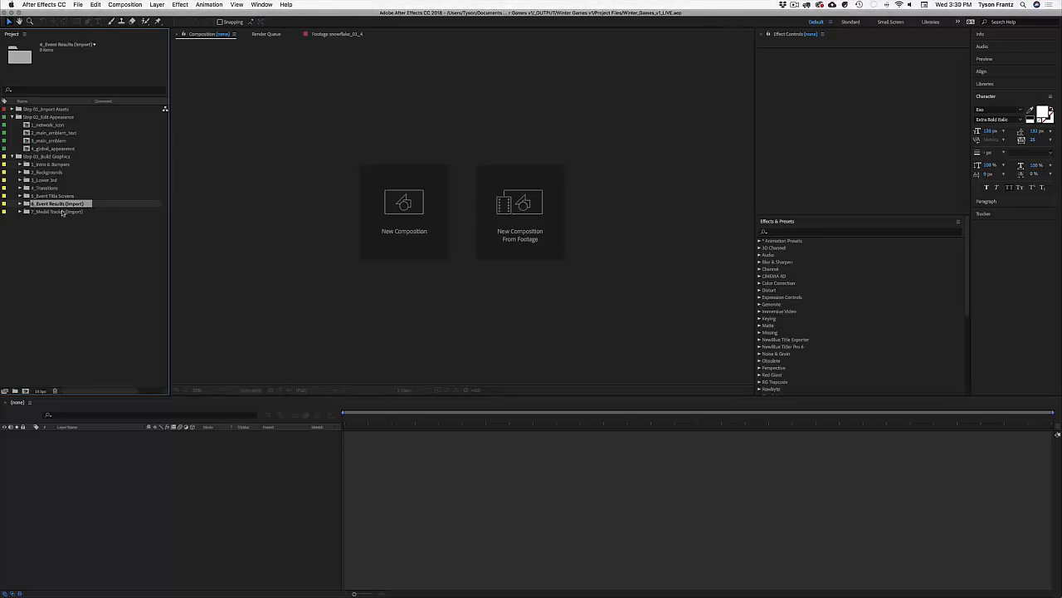
left_click(63, 212)
left_click(63, 205)
left_click(60, 213)
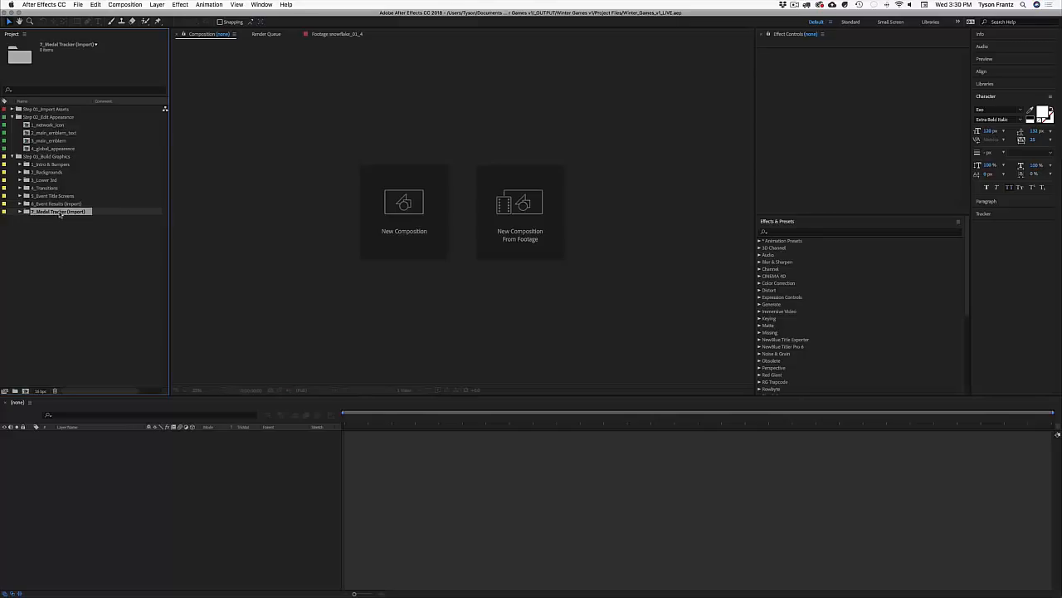
left_click(66, 204)
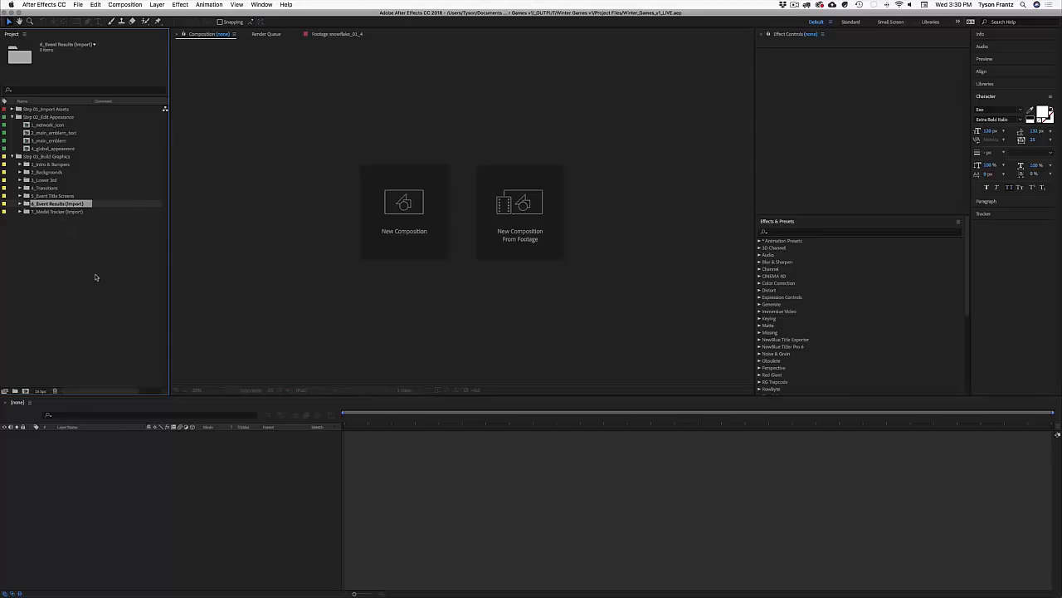
left_click(67, 234)
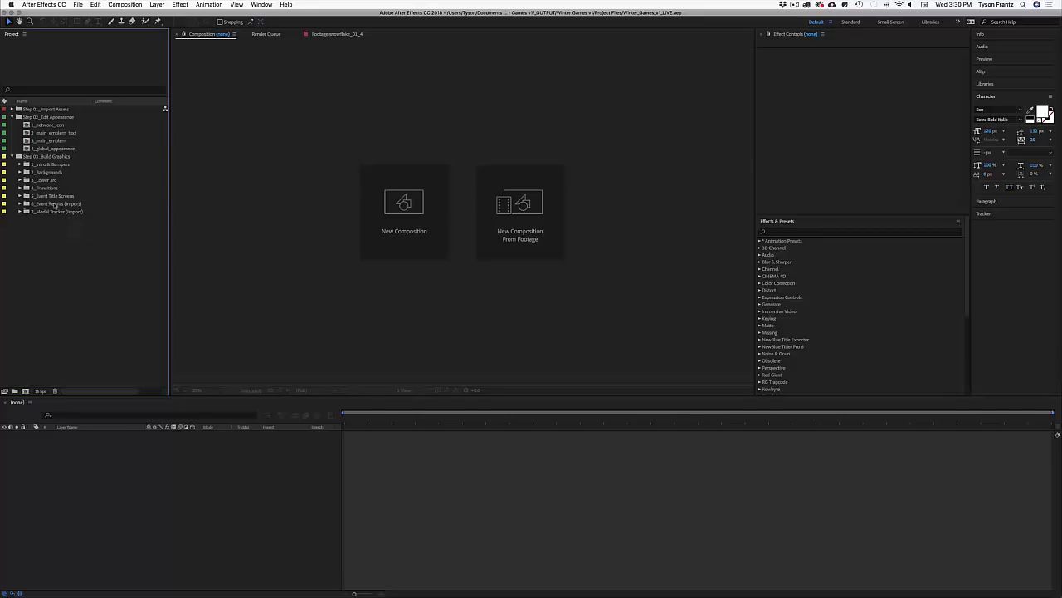
left_click(57, 211)
left_click(58, 238)
Step: Expand and collapse the 6_Event Results and 7_Medal Tracker import folders, then collapse Step 03_Build Graphics
left_click(19, 206)
left_click(25, 214)
left_click(20, 212)
left_click(20, 203)
left_click(12, 157)
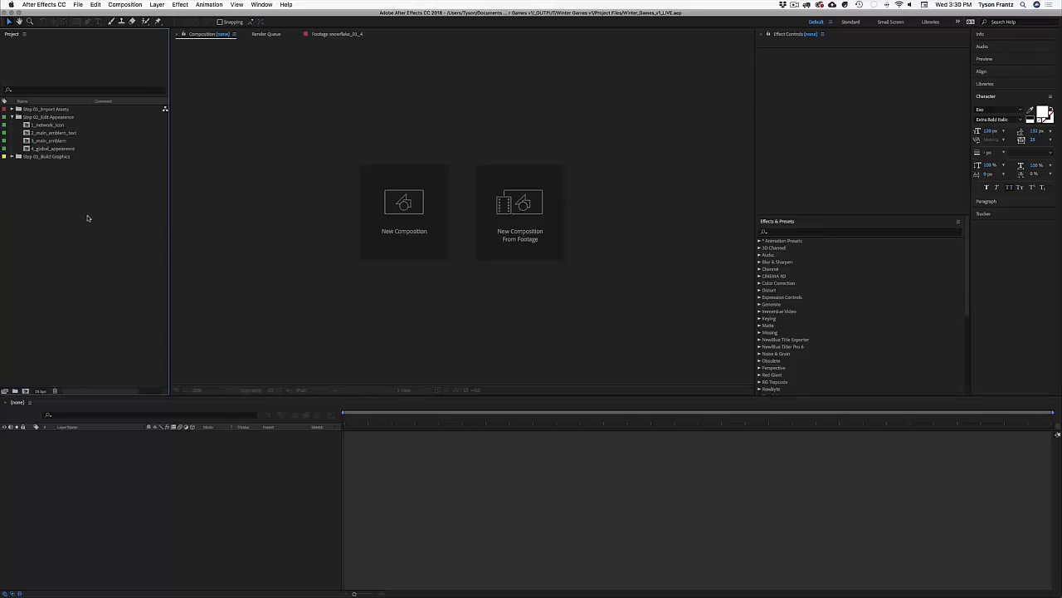
left_click(52, 124)
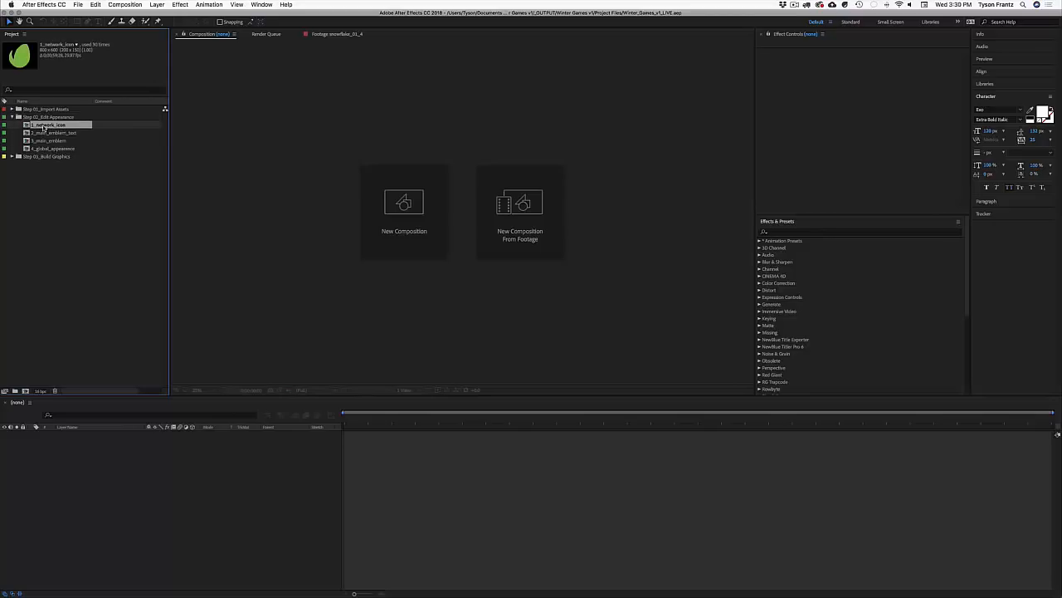
Step: Open 1_network_icon at 0:00:05:21 and toggle the leaf icon layer's visibility off and on
double_click(44, 126)
left_click(413, 417)
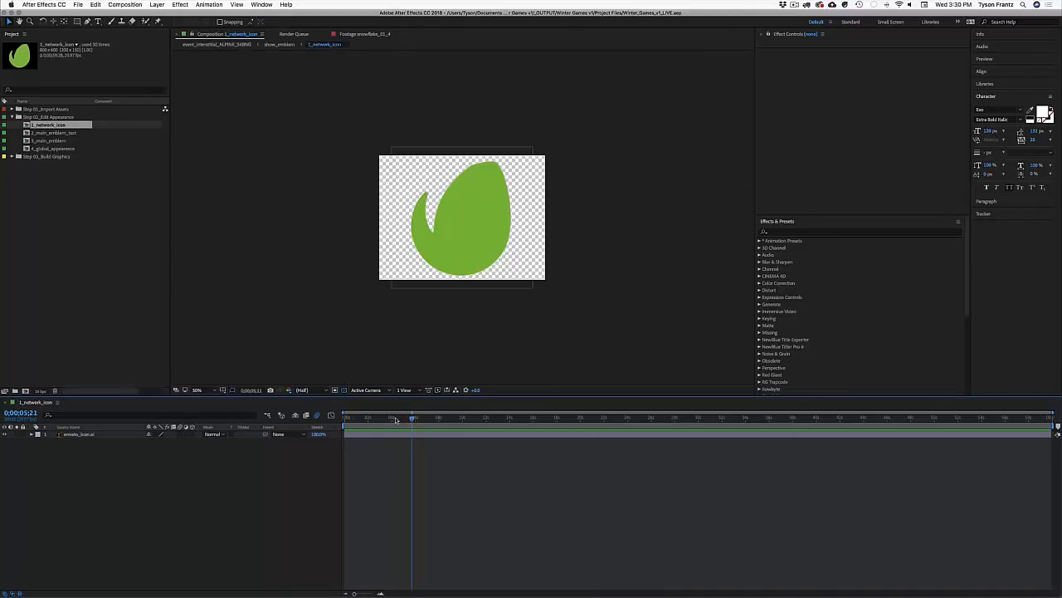
left_click(91, 434)
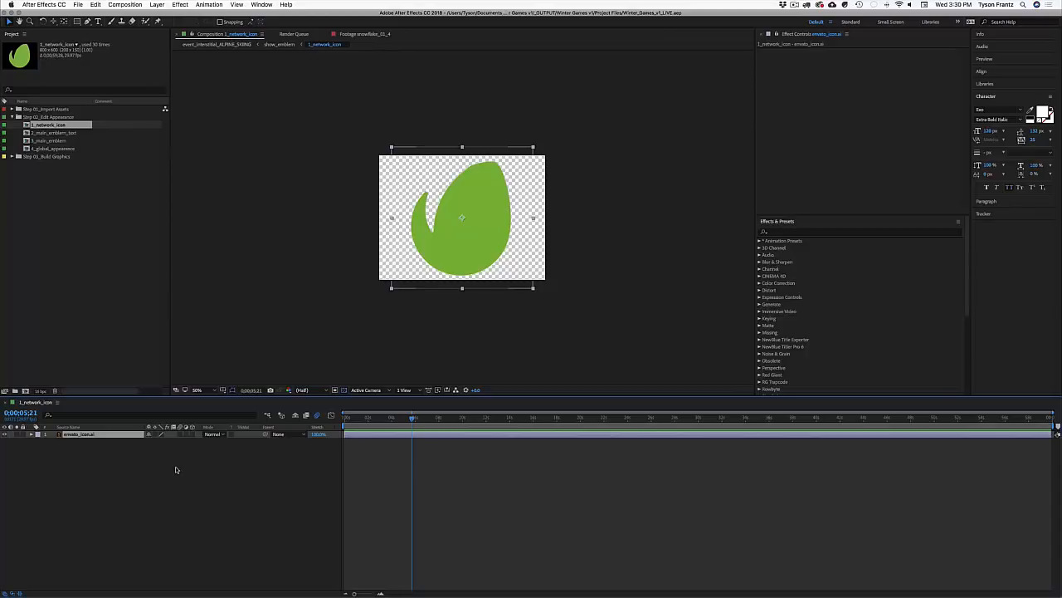
left_click(256, 456)
left_click(391, 435)
left_click(5, 434)
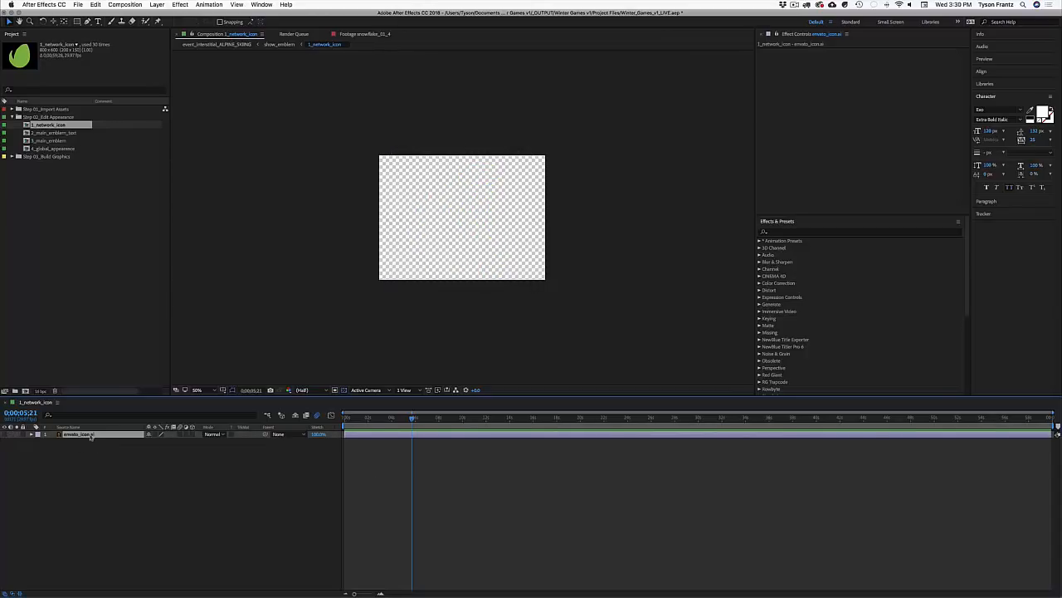
left_click(5, 434)
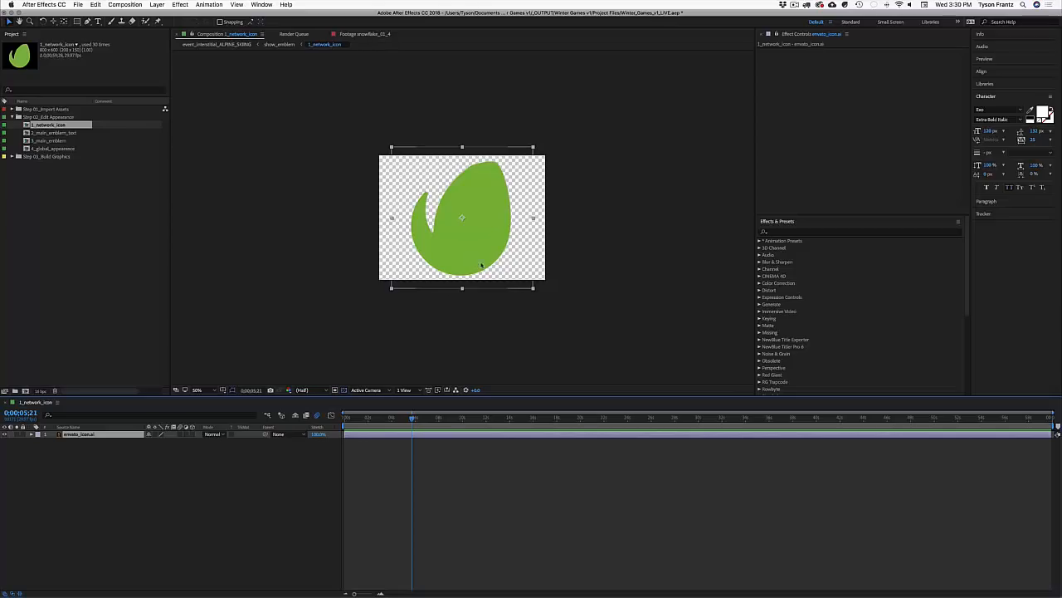
Step: Open the 3_main_emblem composition showing the 2018 Winter Games emblem
left_click(55, 132)
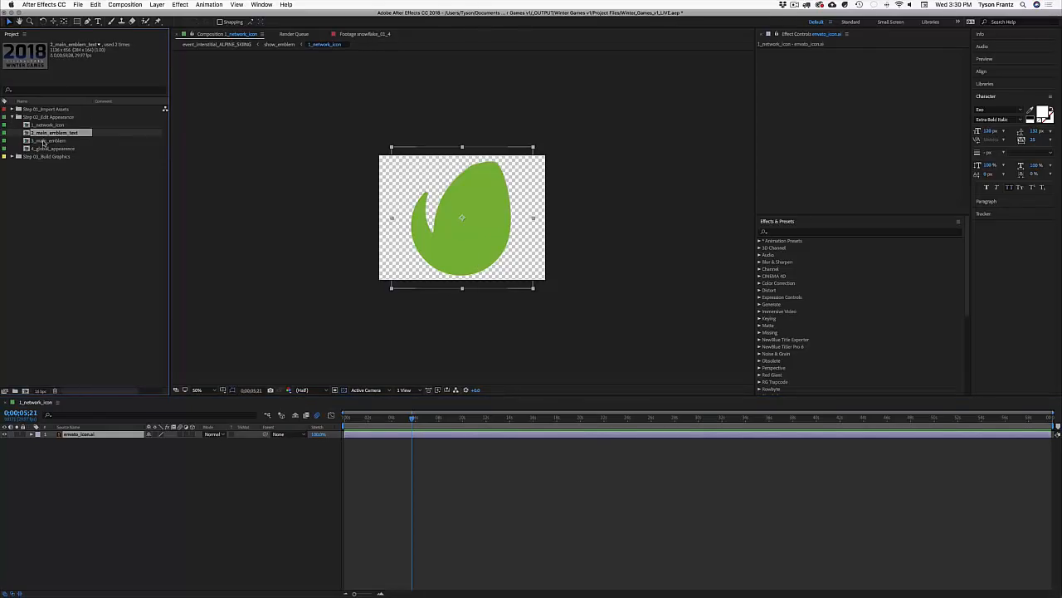
left_click(44, 141)
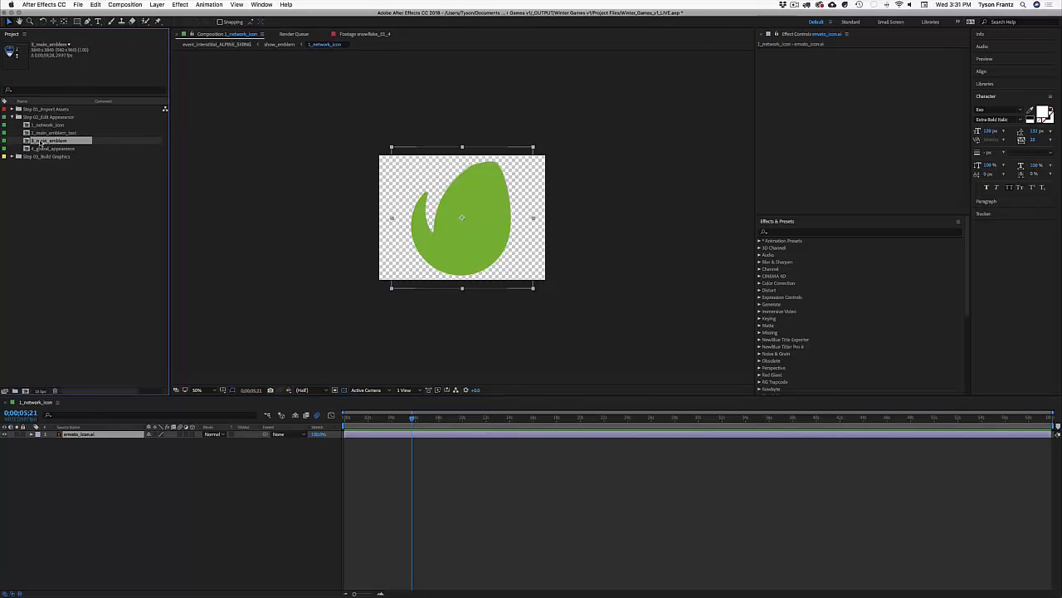
double_click(43, 141)
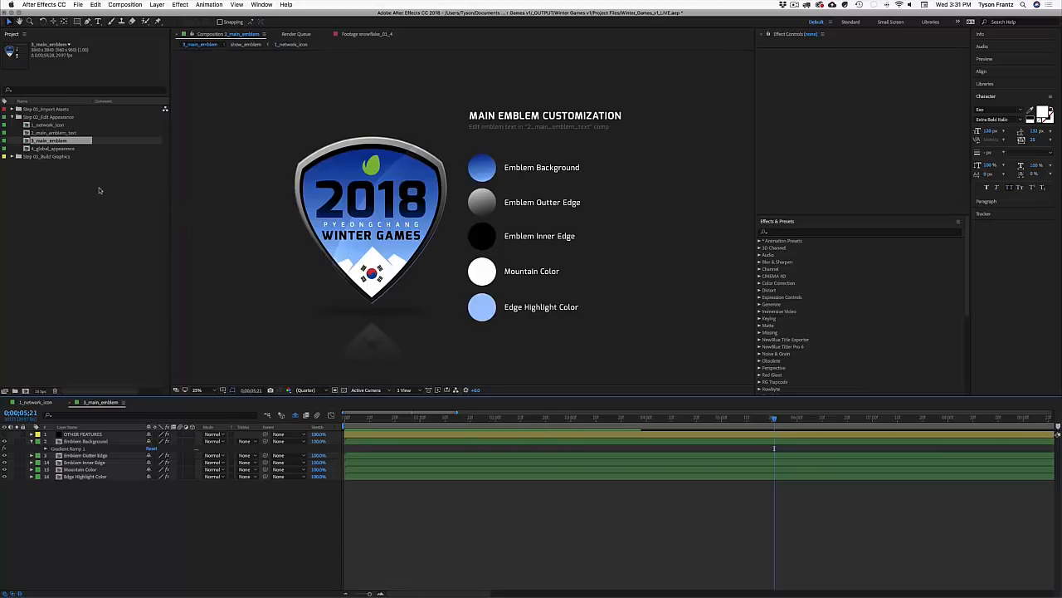
Step: Pan the emblem view up slightly, then reopen 1_network_icon and switch between it and 3_main_emblem
key("space")
left_click_drag(380, 230, 380, 220)
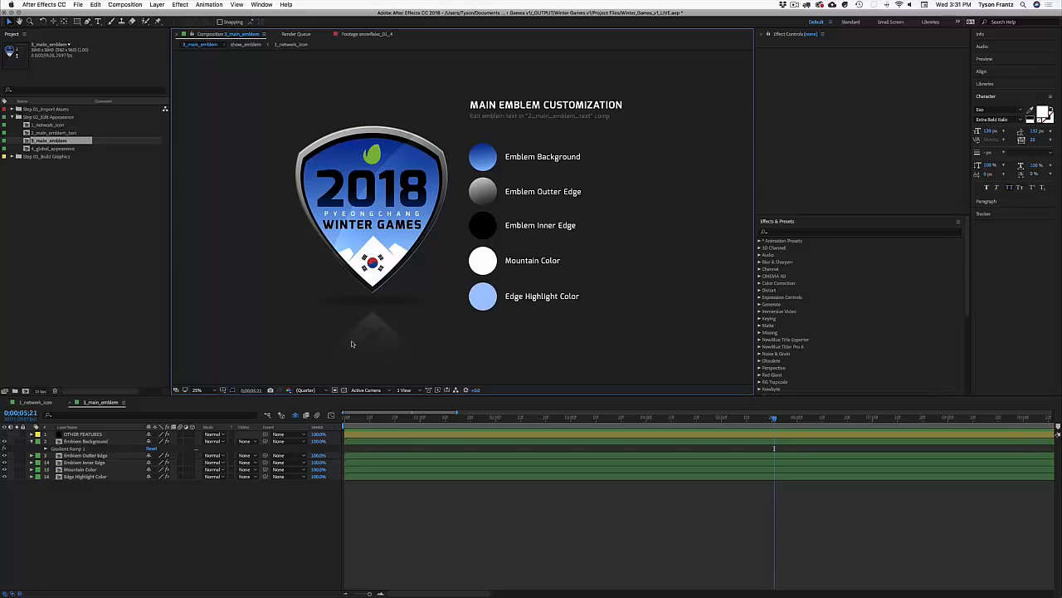
left_click(43, 126)
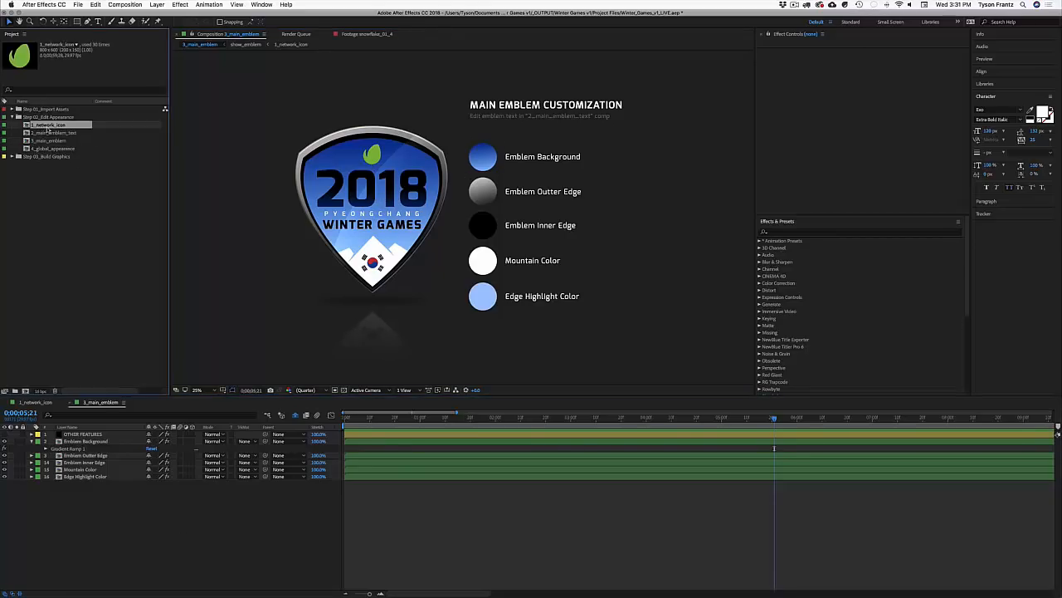
double_click(46, 125)
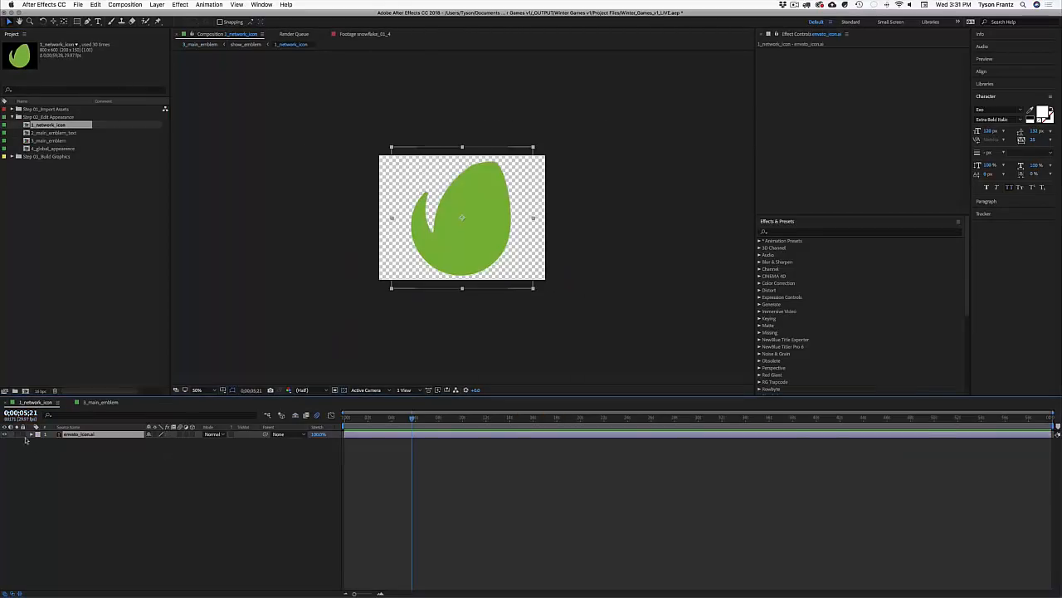
left_click(100, 402)
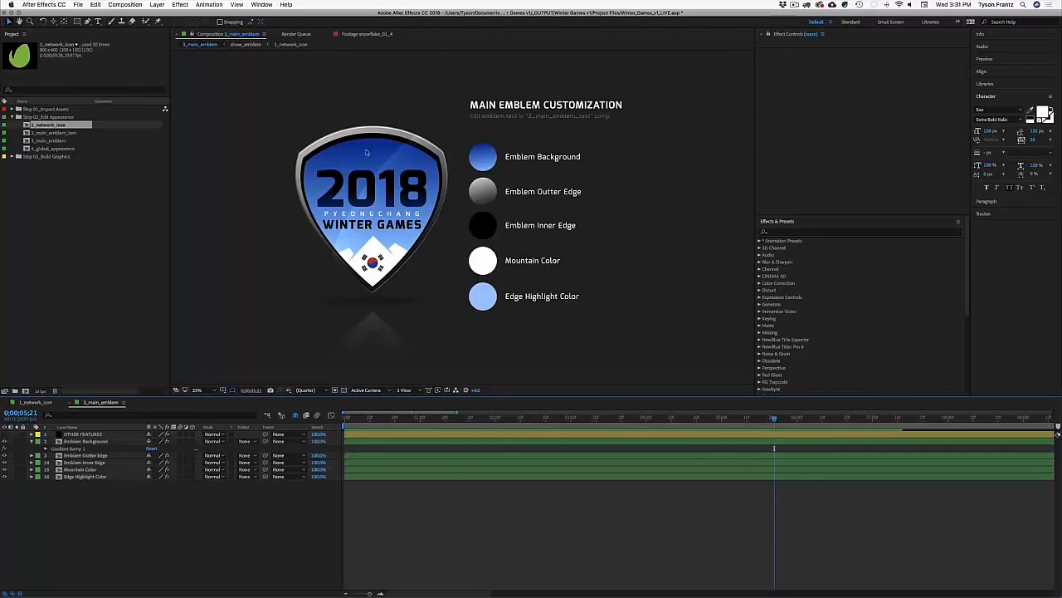
double_click(45, 125)
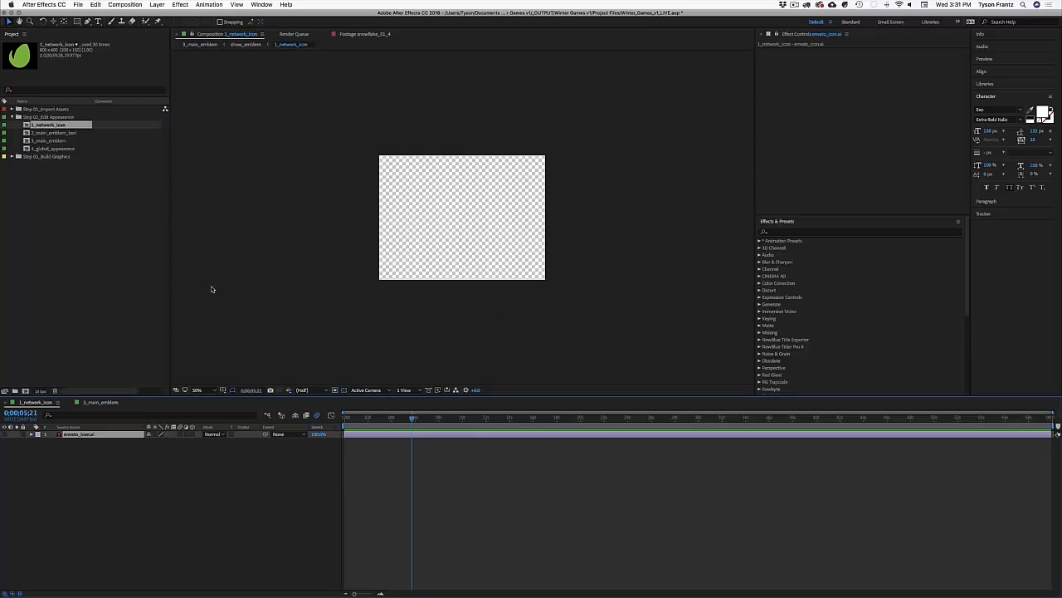
Step: Add a text layer reading TEXT in the 1_network_icon comp
key("super+t")
left_click(461, 229)
type("TES")
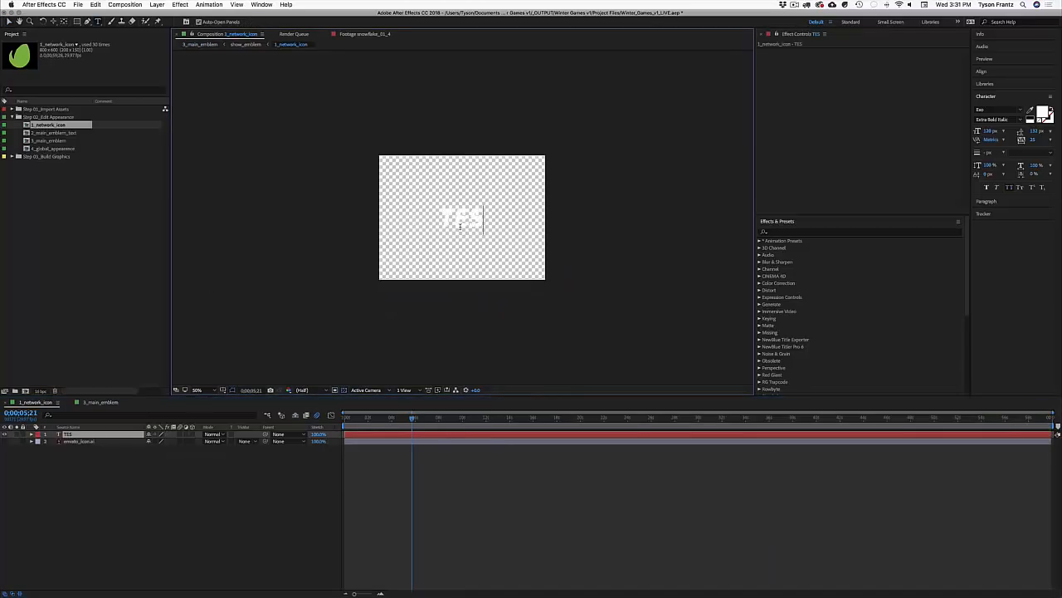
left_click_drag(469, 219, 486, 219)
type("TX")
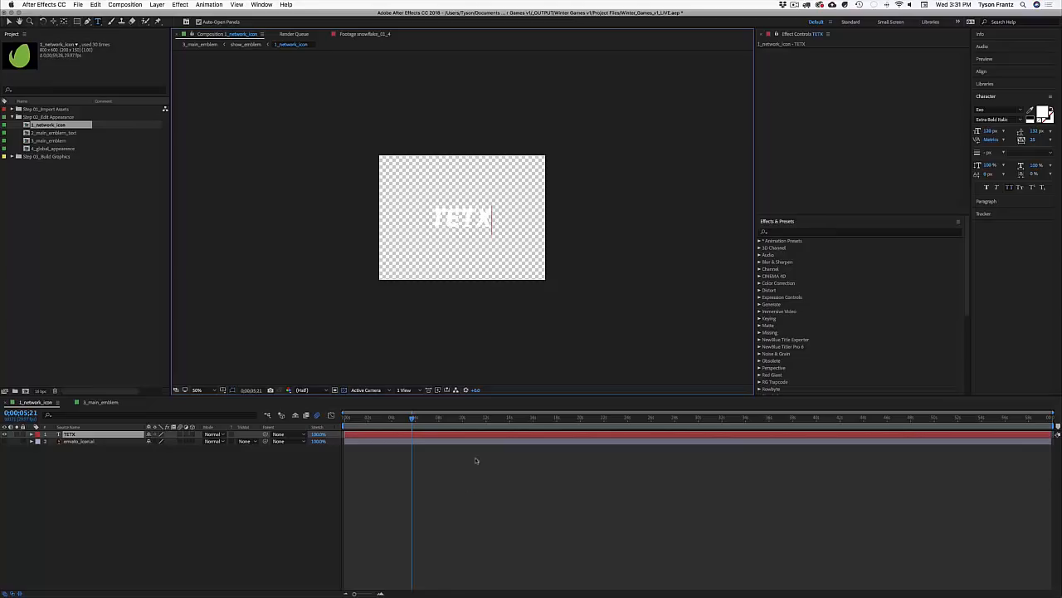
double_click(458, 216)
type("TTEX")
left_click(458, 216)
type("=")
key("super+a")
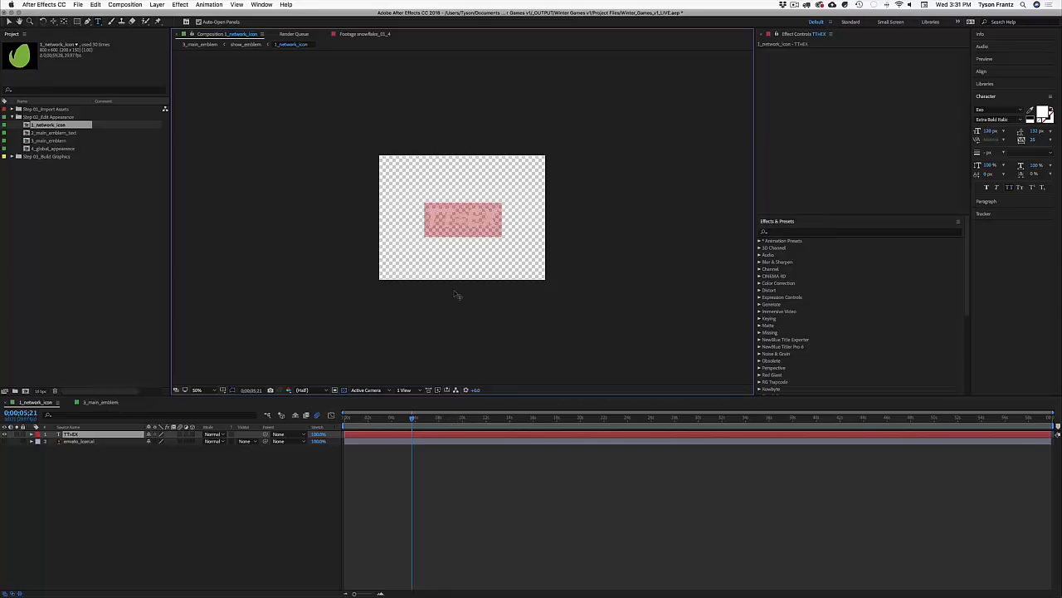
type("TEXT")
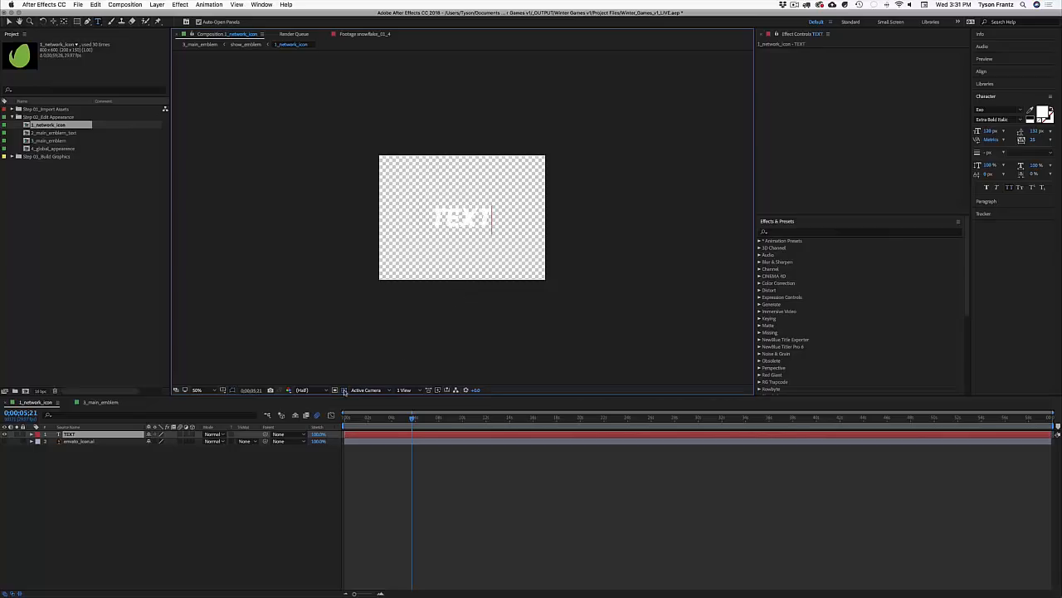
left_click(344, 389)
key("Escape")
key("v")
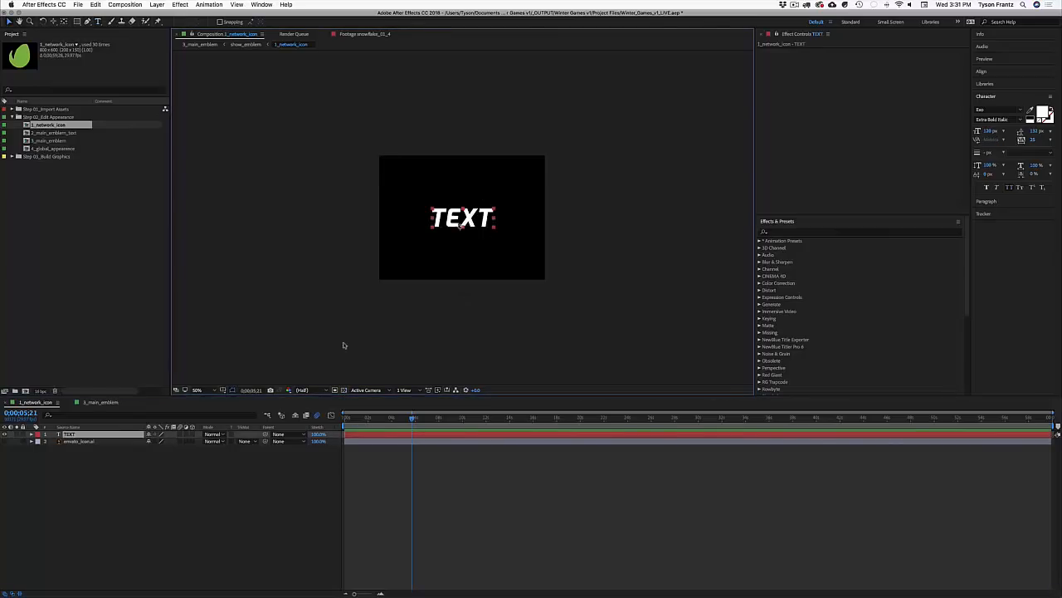
Step: Enlarge TEXT to about 205 px font size and 146% scale
left_click_drag(987, 131, 1033, 130)
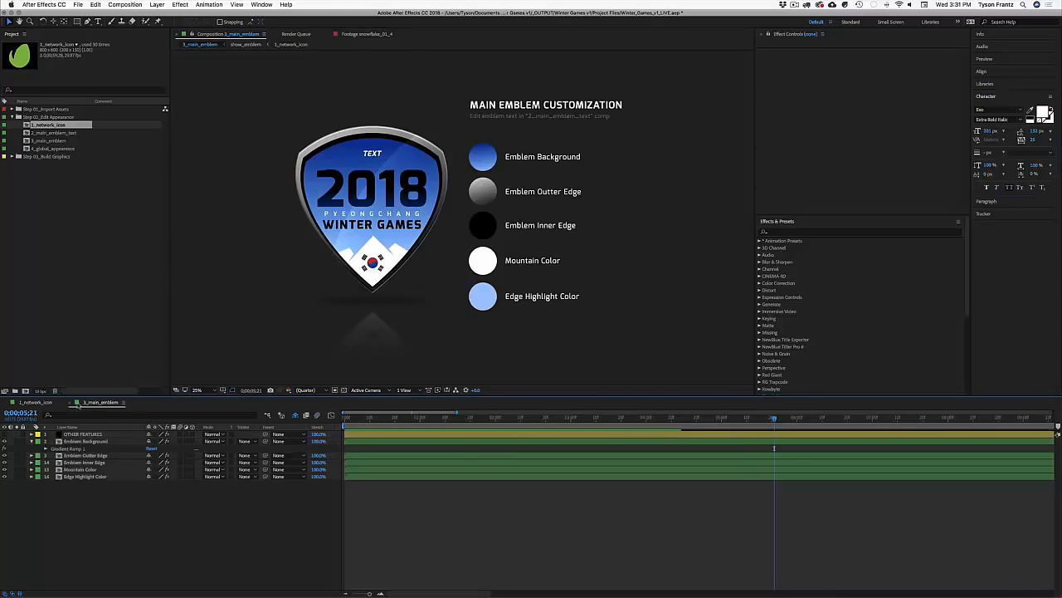
left_click(65, 400)
key("s")
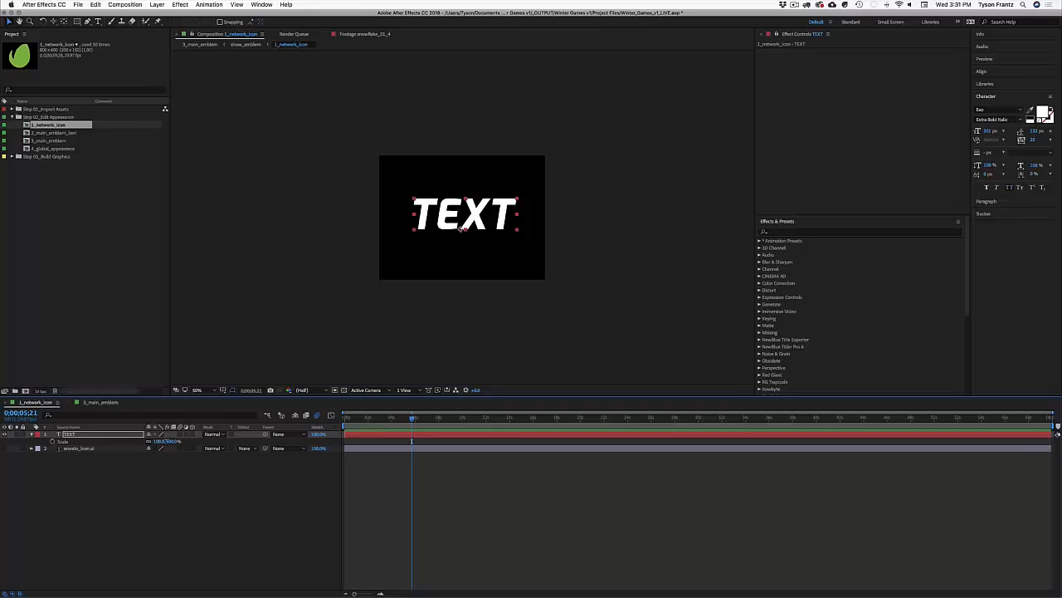
mouse_move(164, 441)
left_mouse_down()
mouse_move(195, 441)
mouse_move(174, 442)
left_mouse_up()
left_click_drag(498, 204, 496, 212)
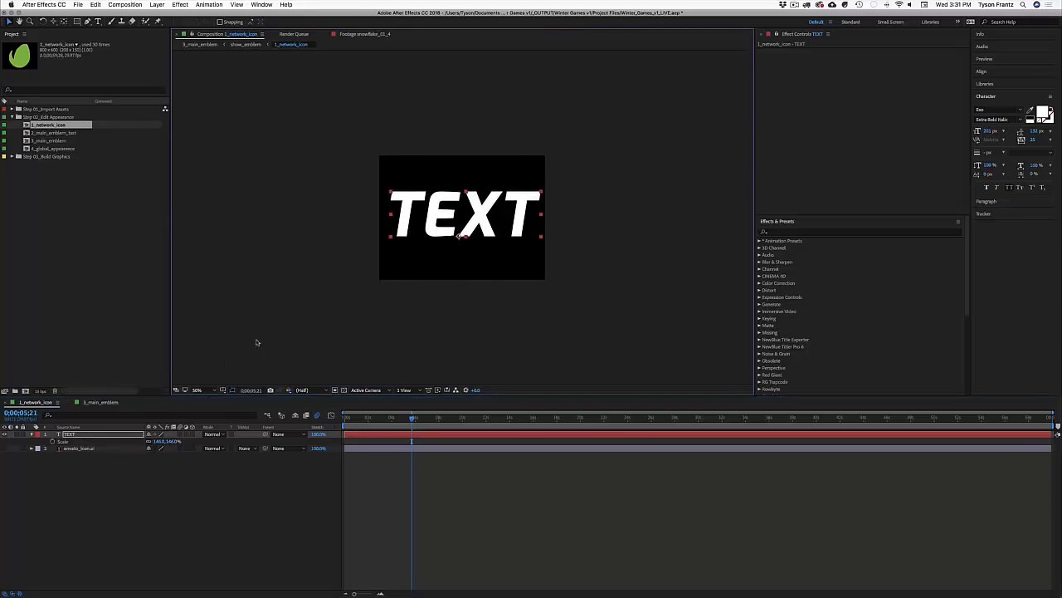
Step: Check TEXT on the main emblem, then delete the text layer and close the comps
left_click(101, 401)
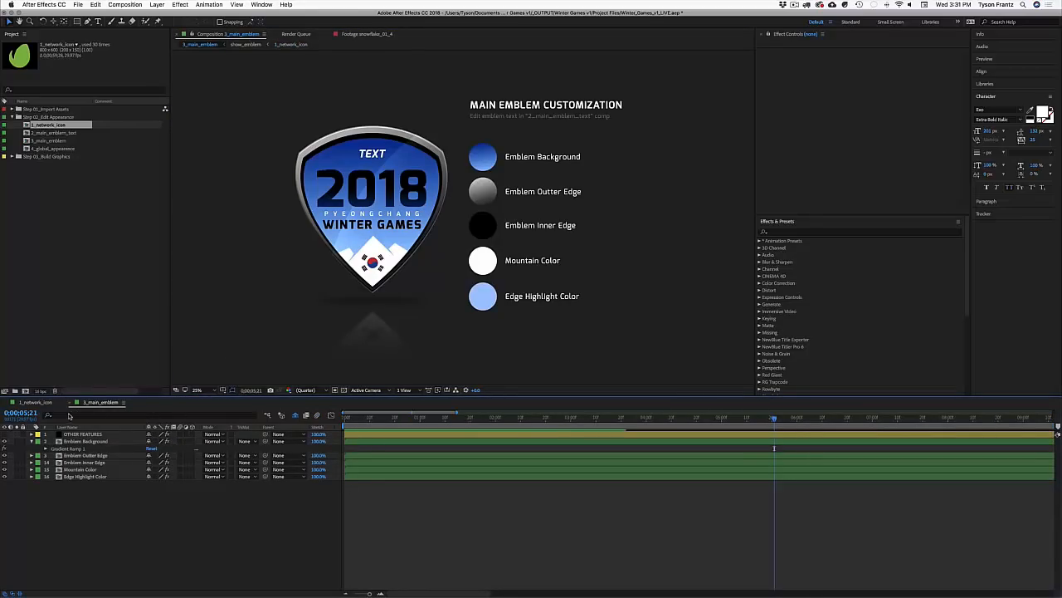
left_click(37, 401)
key("Delete")
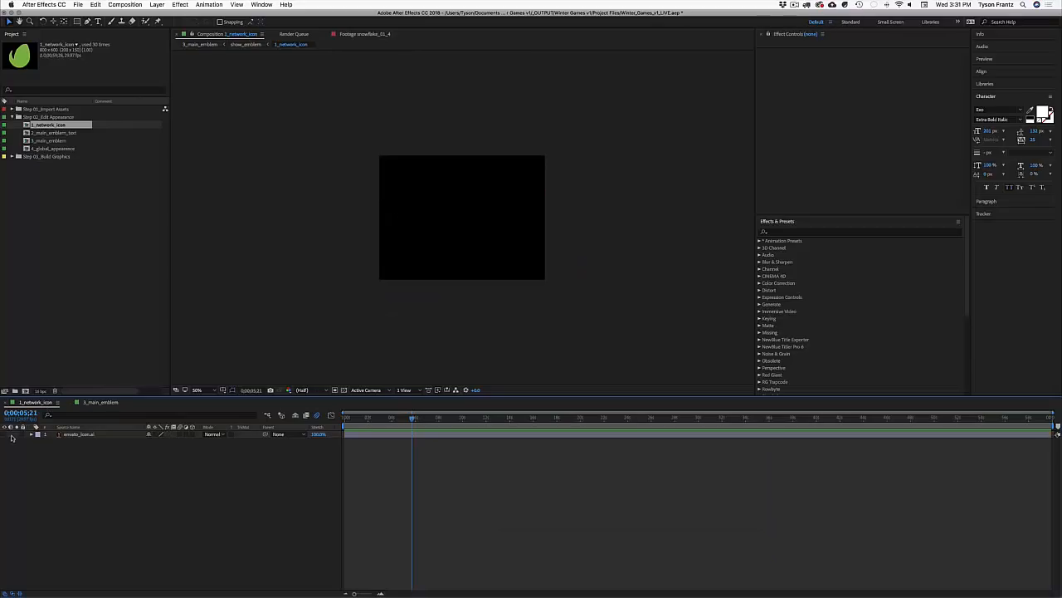
left_click(93, 403)
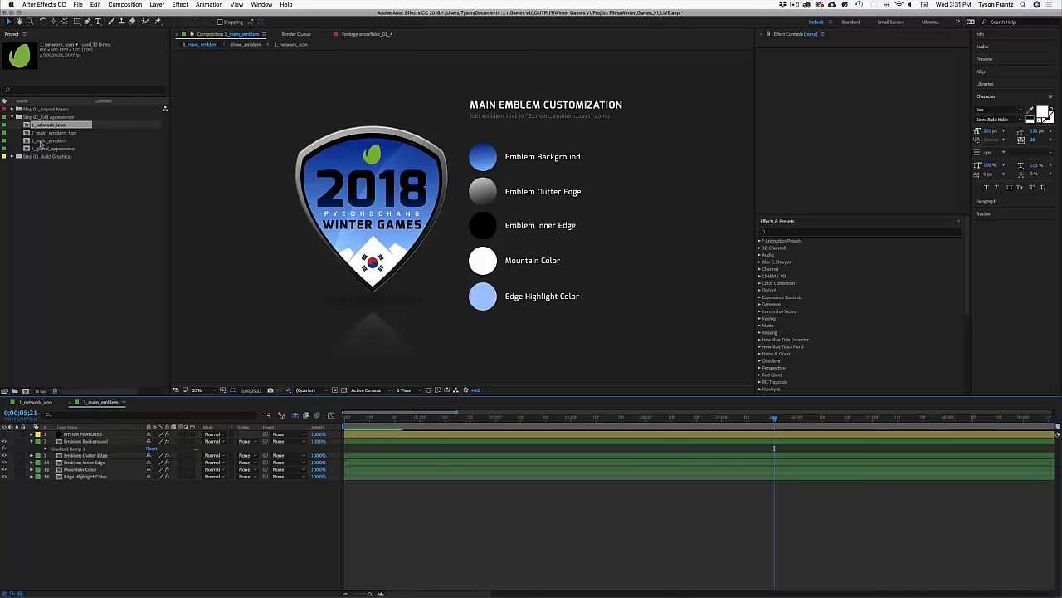
key("super+w")
key("super+w")
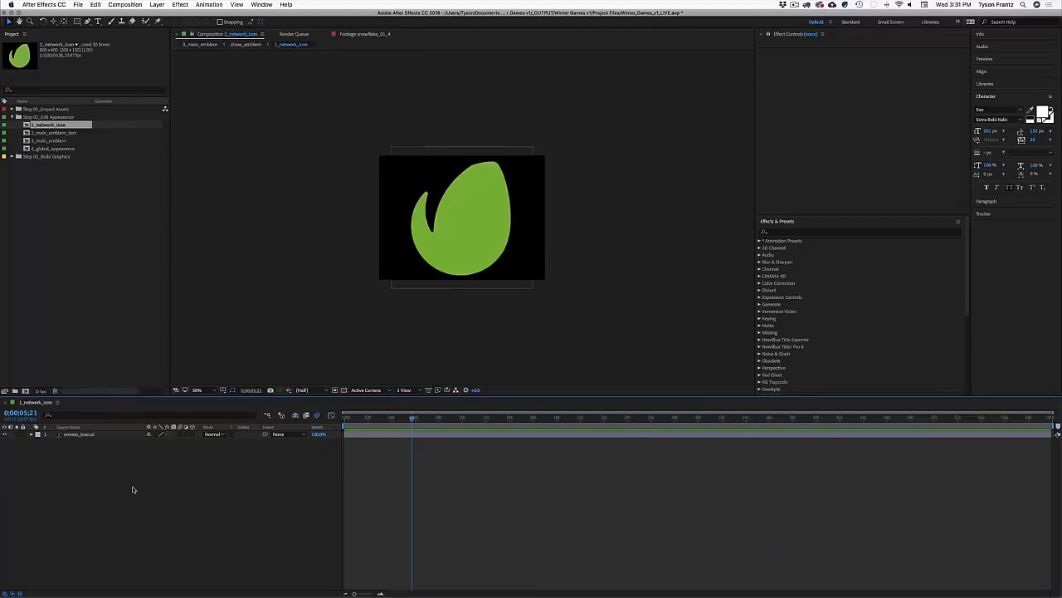
left_click(51, 133)
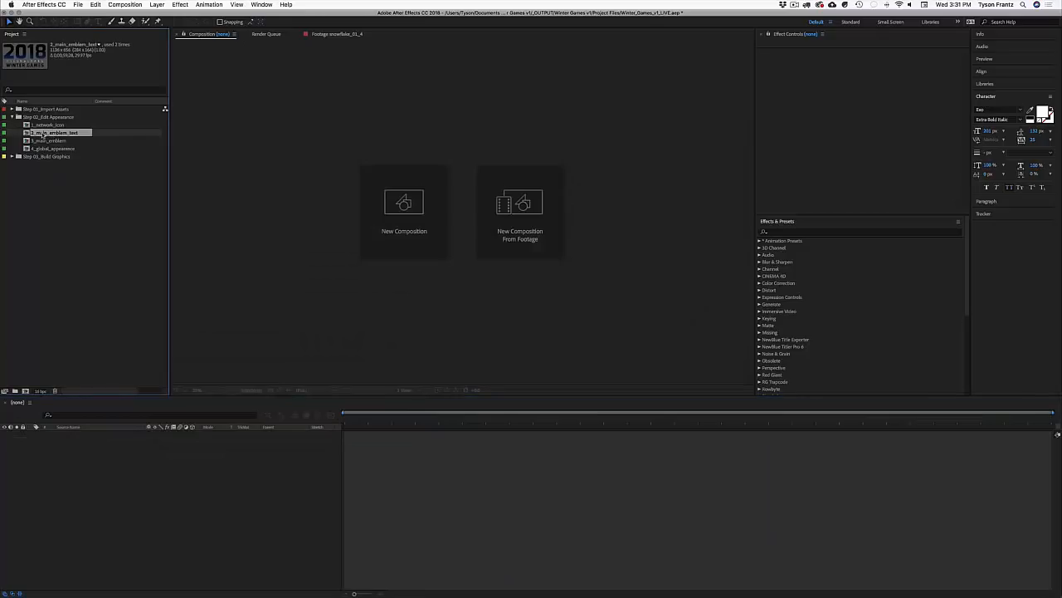
Step: Change the emblem year text in 2_main_emblem_text from 2018 to 2022
double_click(52, 134)
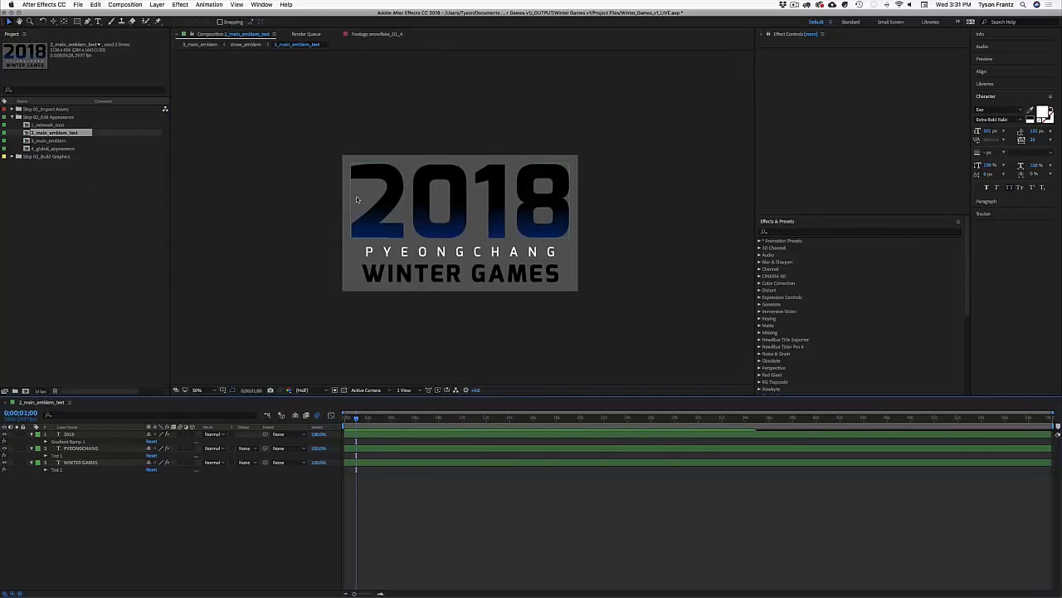
double_click(51, 140)
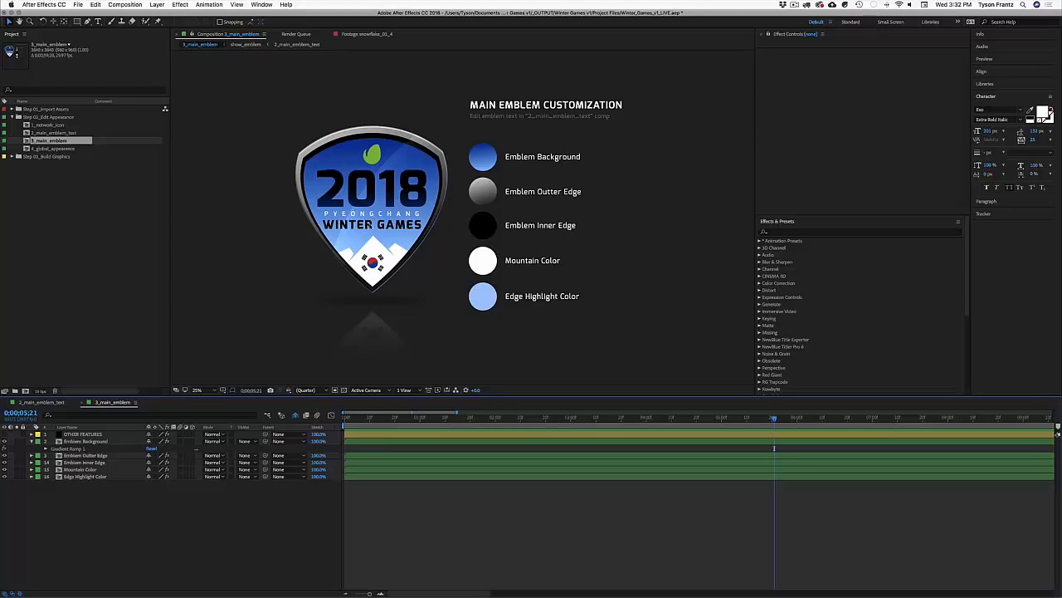
left_click(60, 403)
left_click(367, 417)
left_click(461, 235)
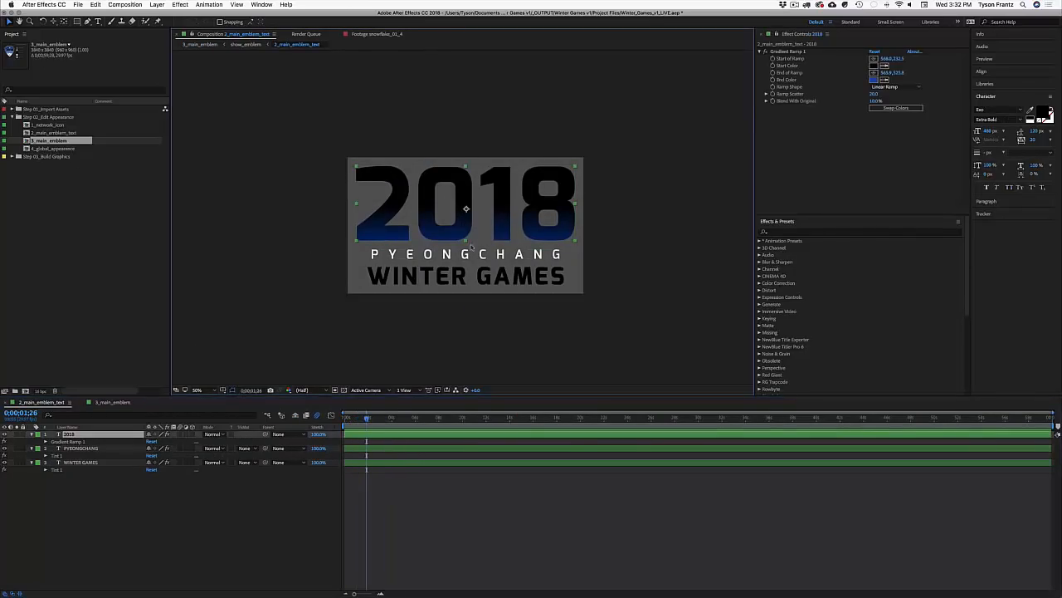
key("super+t")
left_click_drag(480, 207, 586, 211)
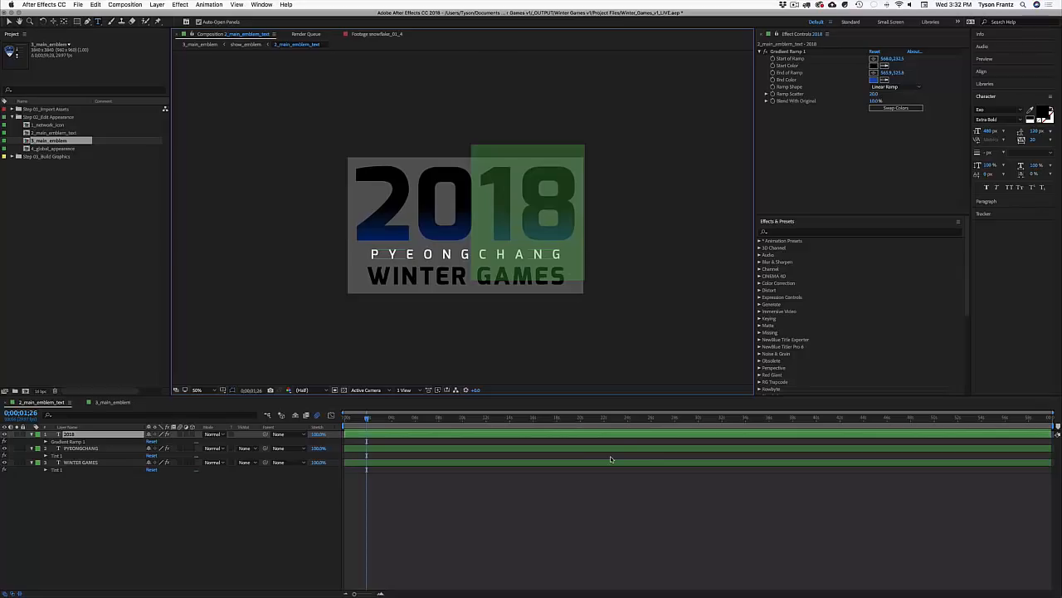
type("22")
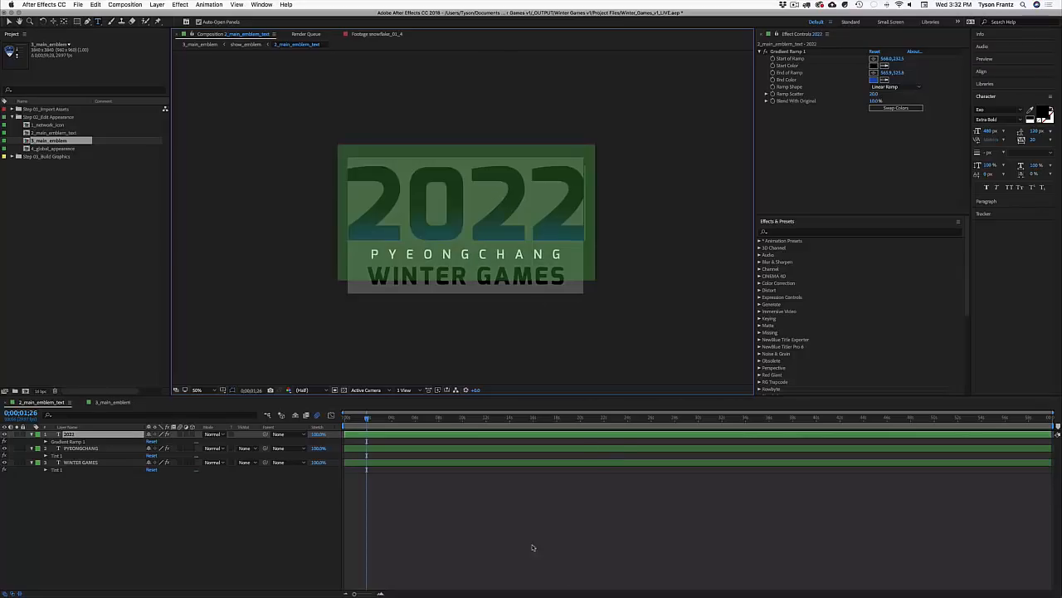
left_click(548, 524)
Step: Set the 2_main_emblem_text composition width to 1200 px
key("super+k")
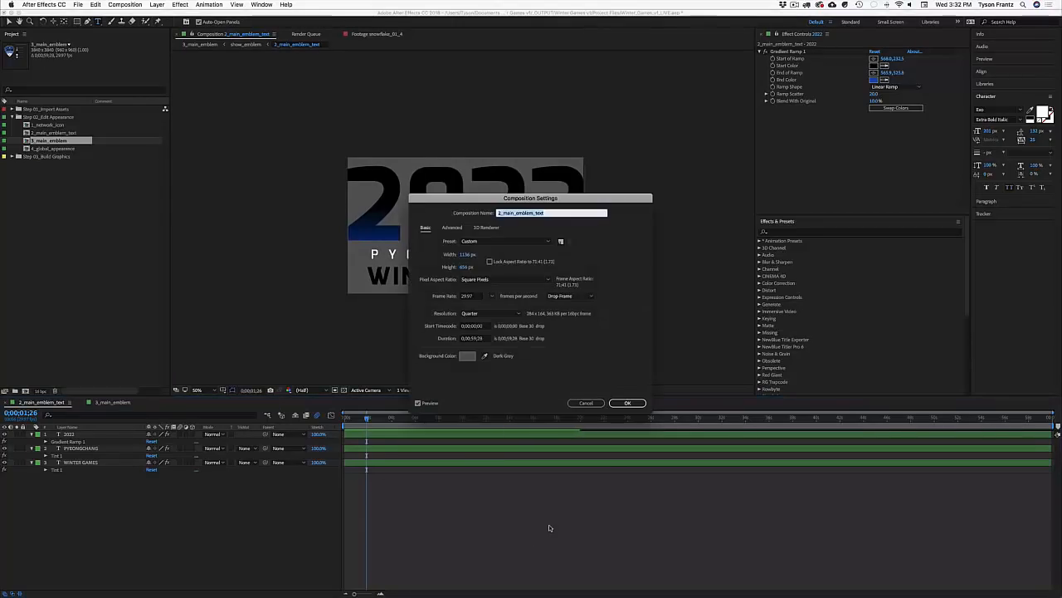
key("Tab")
type("1200")
key("Return")
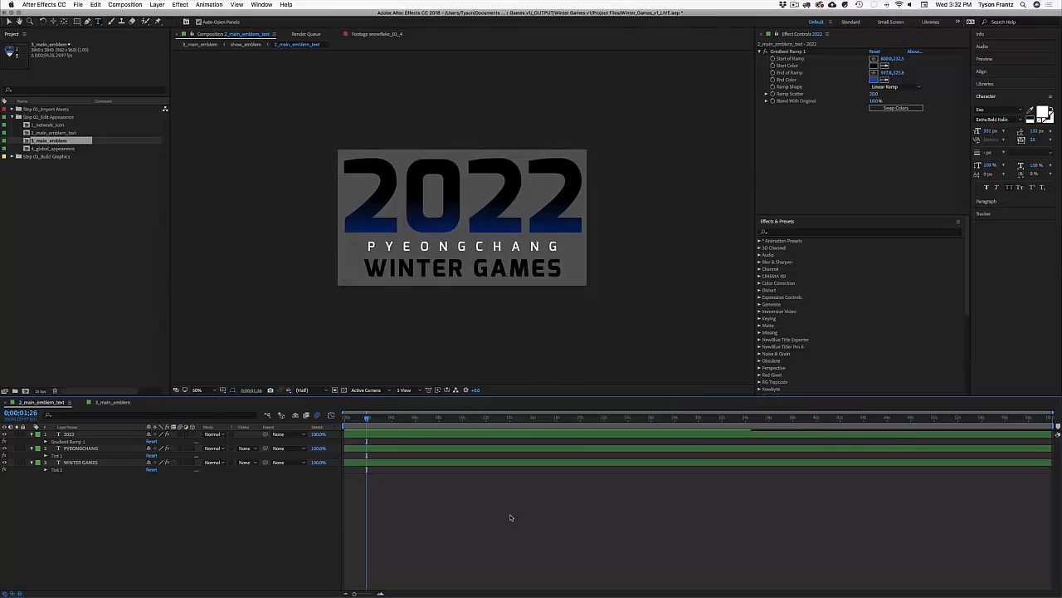
Step: Tighten the letter spacing of the 2022 text
double_click(70, 434)
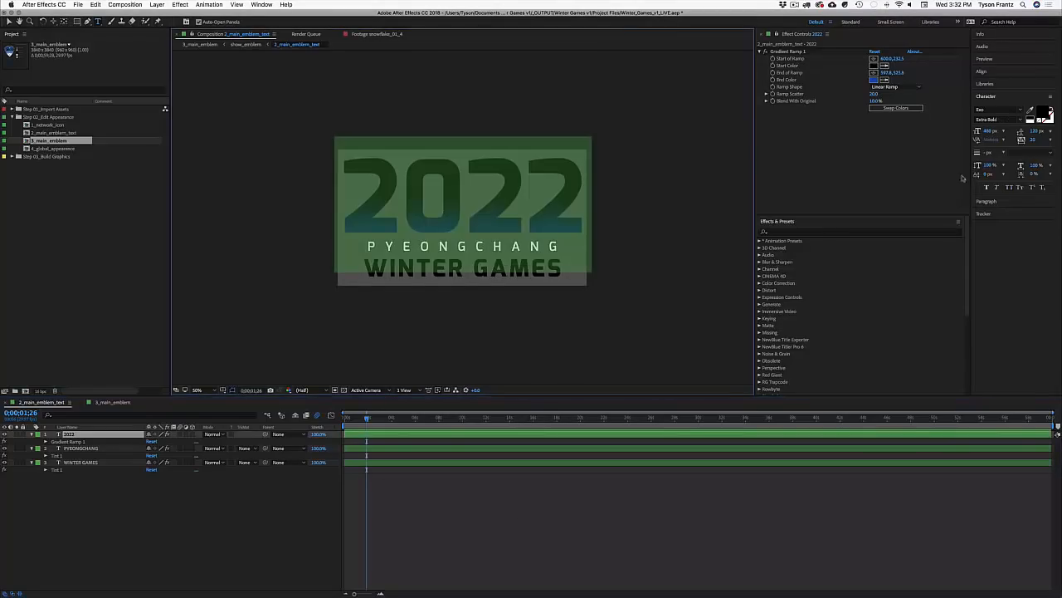
left_click_drag(1034, 142, 1022, 142)
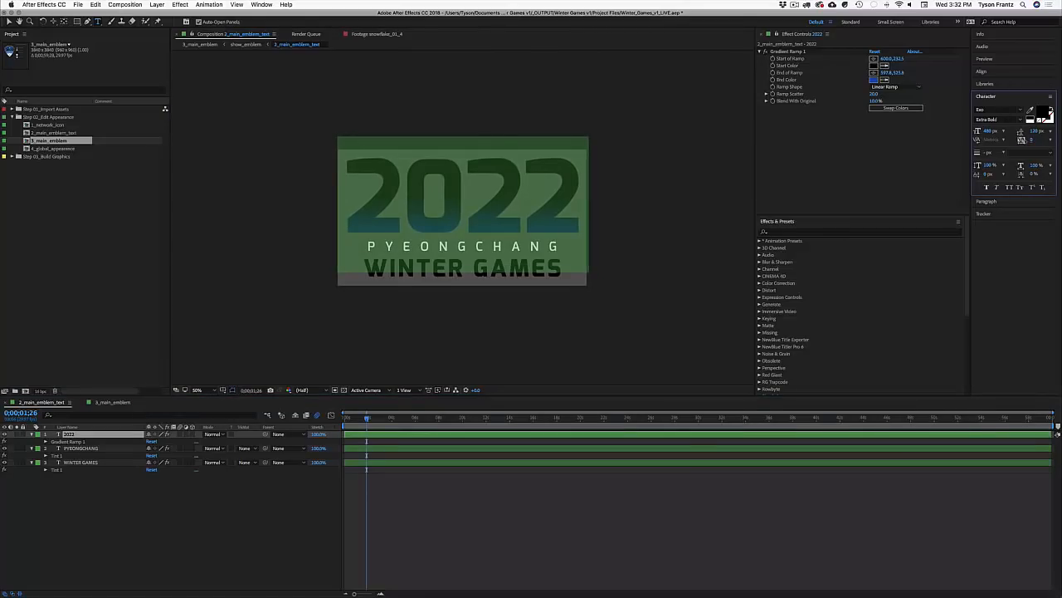
left_click(701, 490)
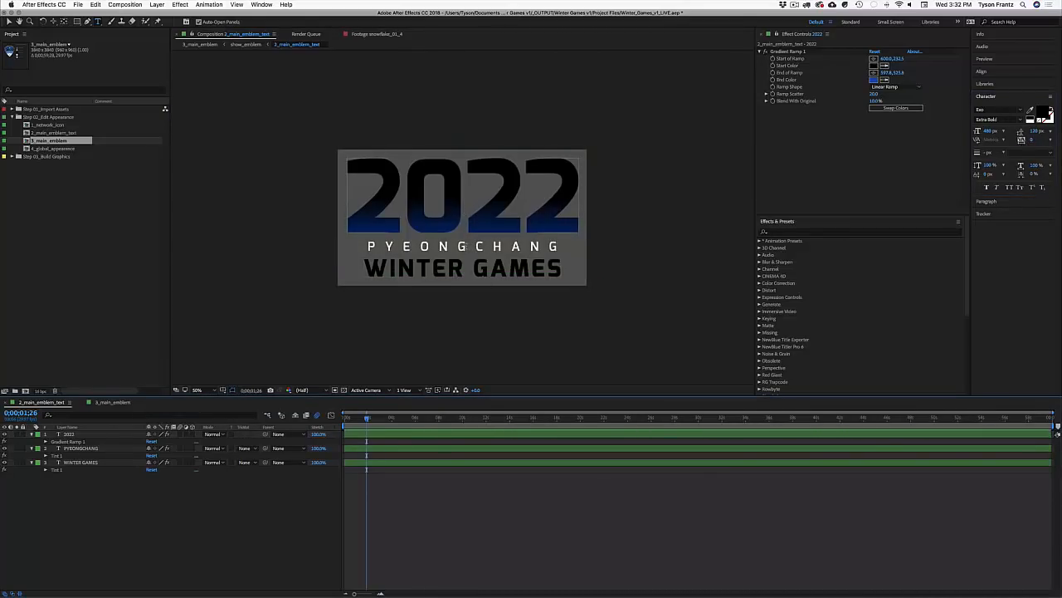
double_click(466, 246)
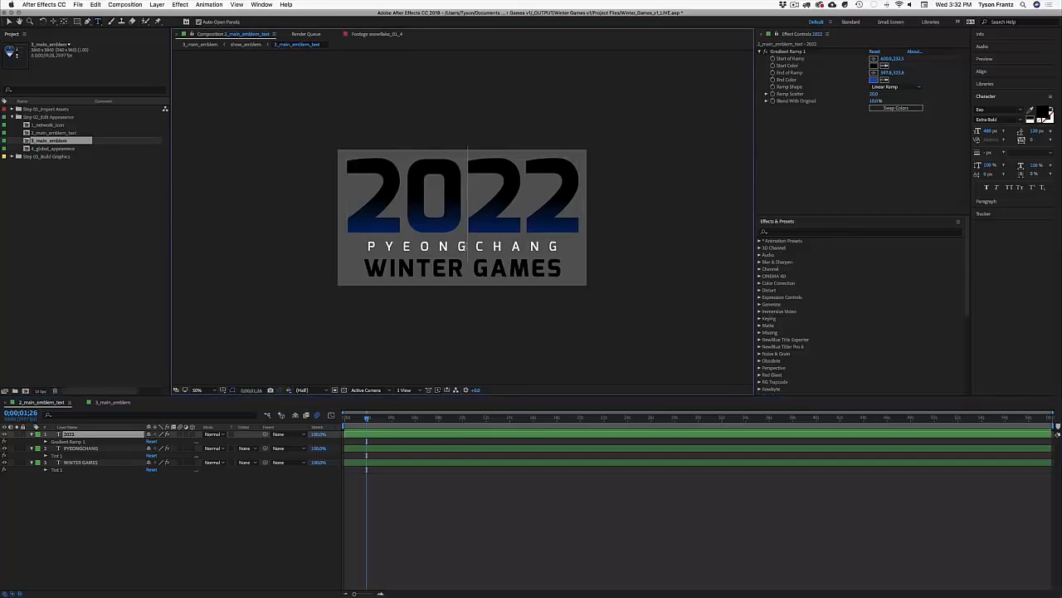
Step: Change the PYEONGCHANG text to NEW OLYMPICS and view the result in 3_main_emblem
left_click(117, 498)
left_click(83, 448)
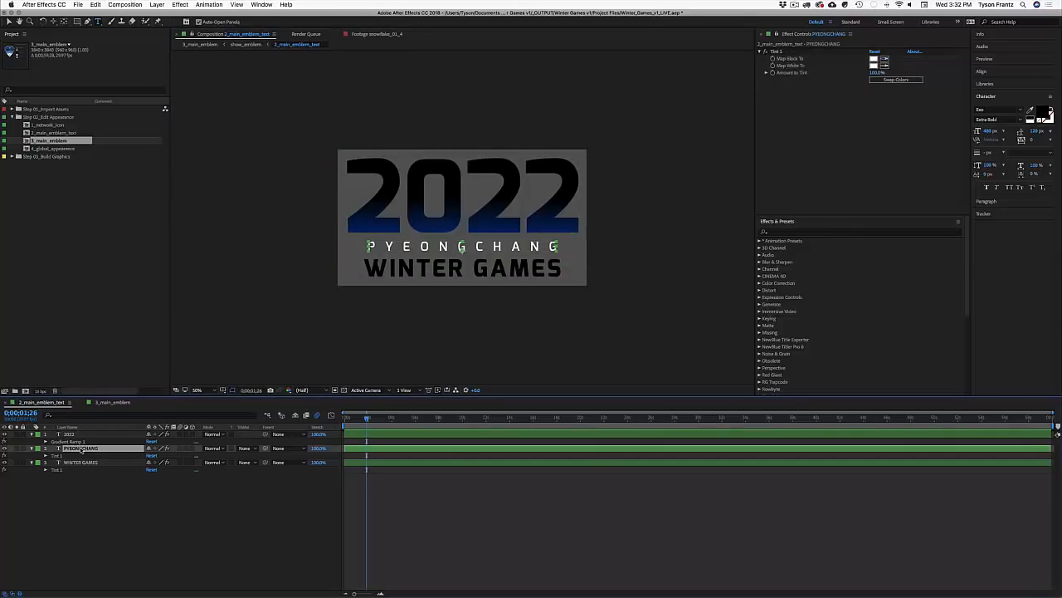
double_click(405, 247)
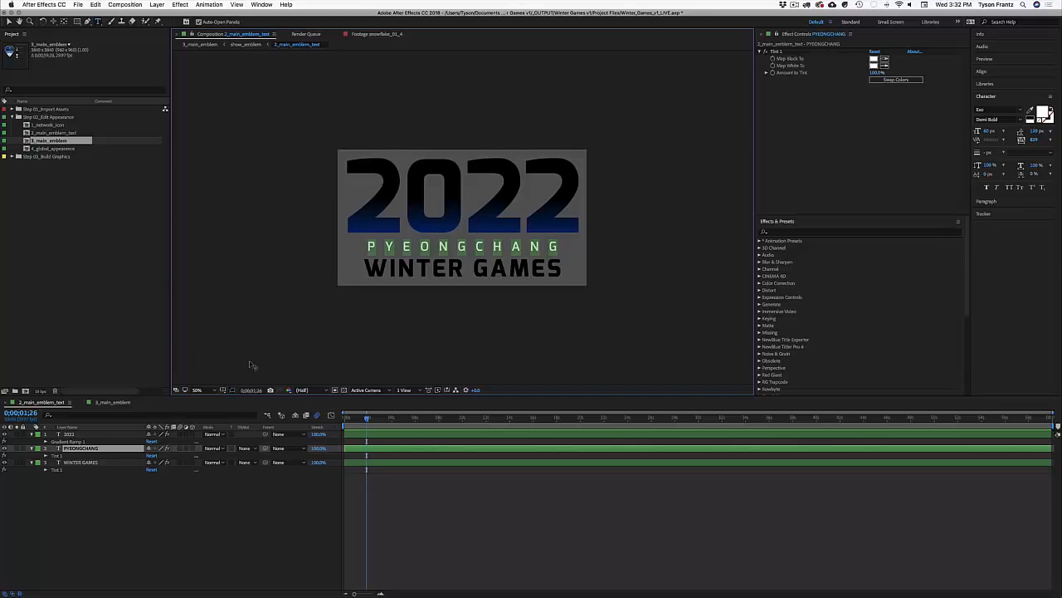
type("NEW OL")
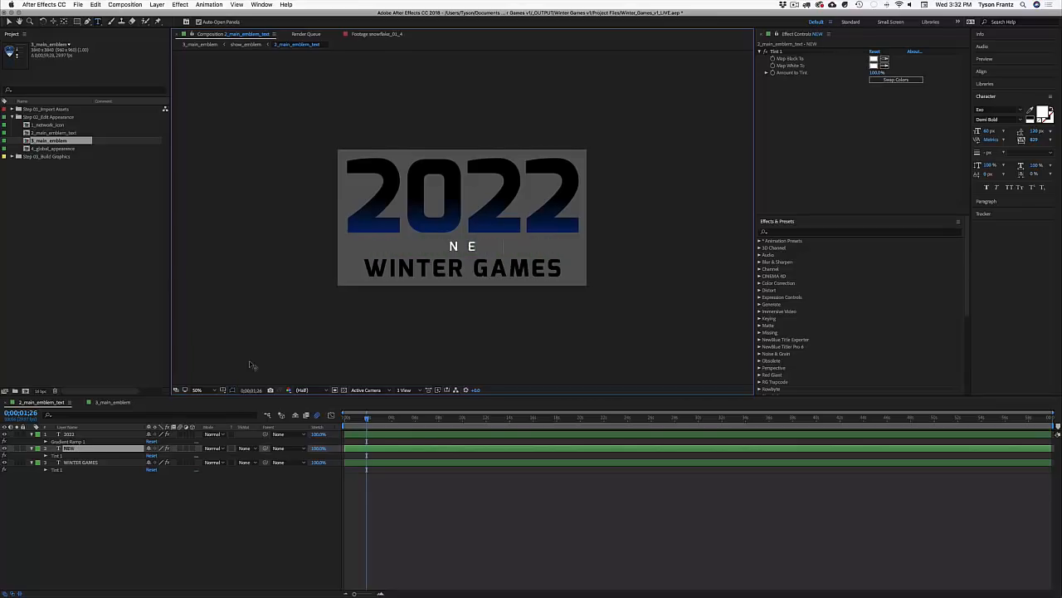
type("YMP")
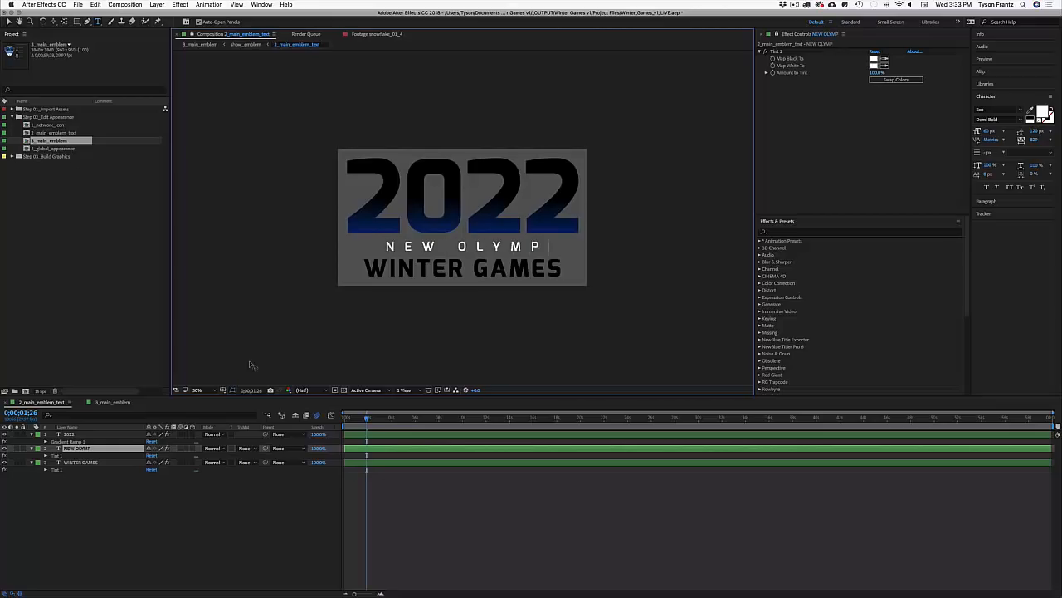
type("ICS")
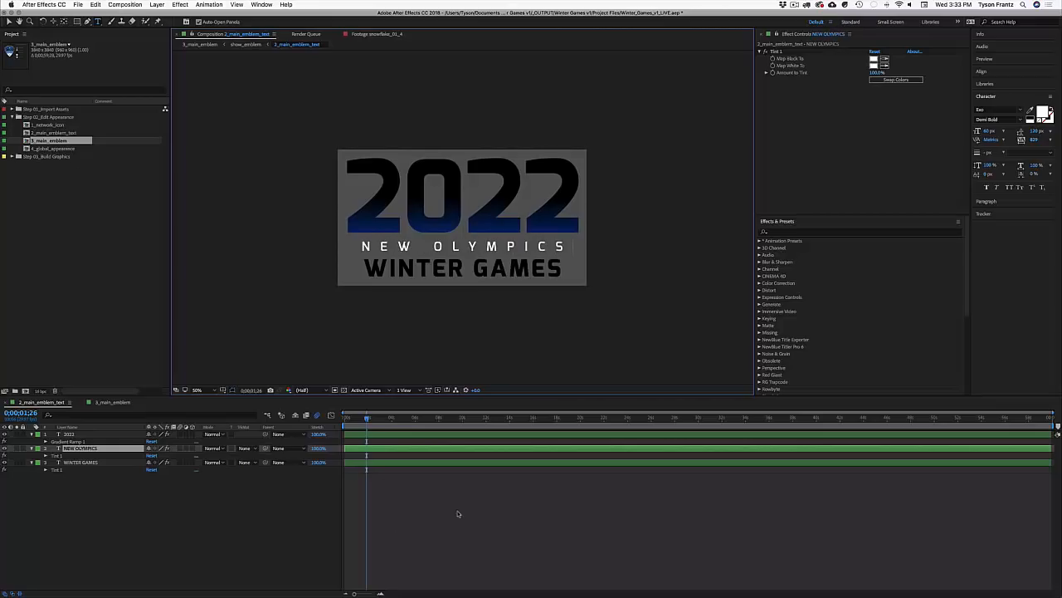
left_click(457, 512)
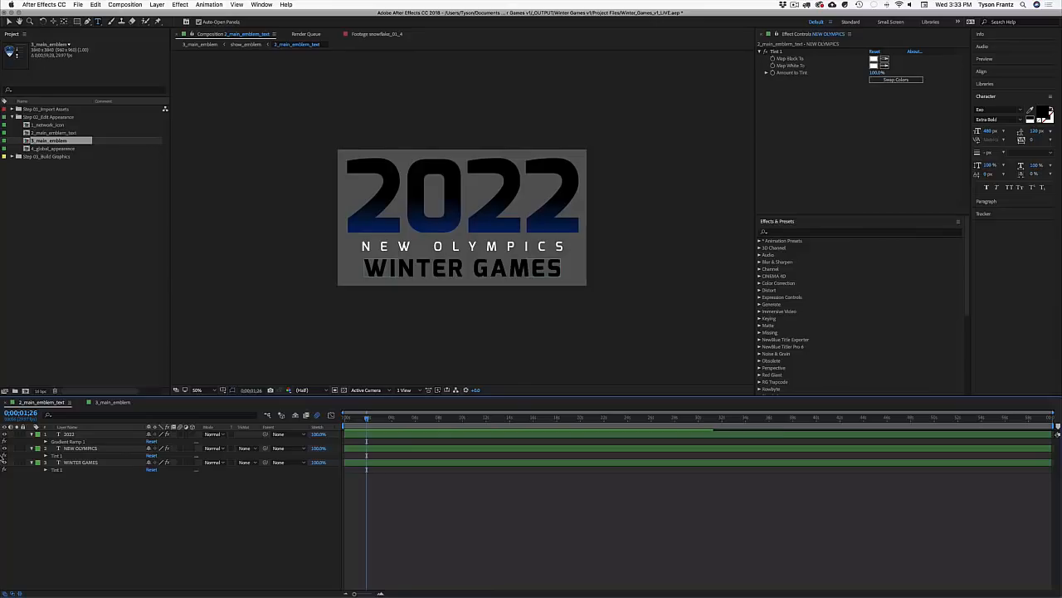
left_click(103, 402)
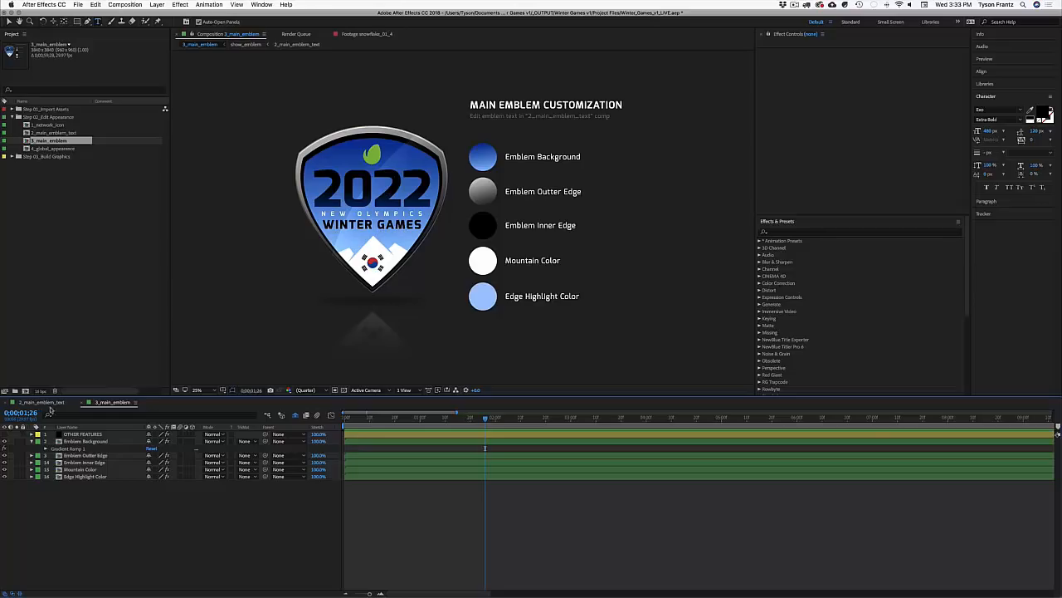
Step: Open 2_main_emblem_text and send the 2022 layer to the bottom, below WINTER GAMES
double_click(401, 227)
key("super+Down")
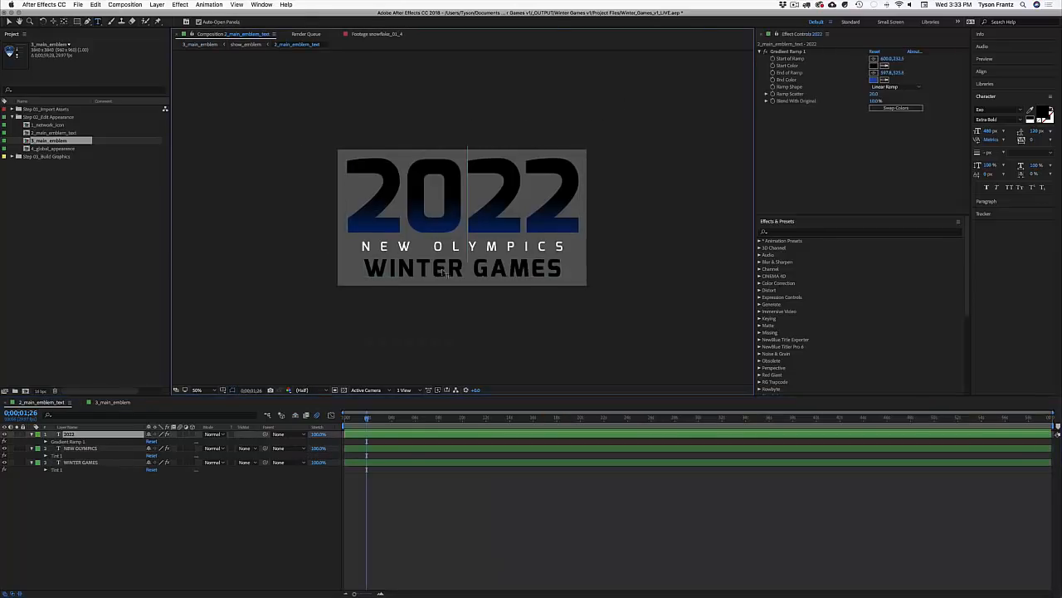
left_click(373, 522)
left_click(77, 435)
key("super+shift+bracketleft")
left_click(76, 489)
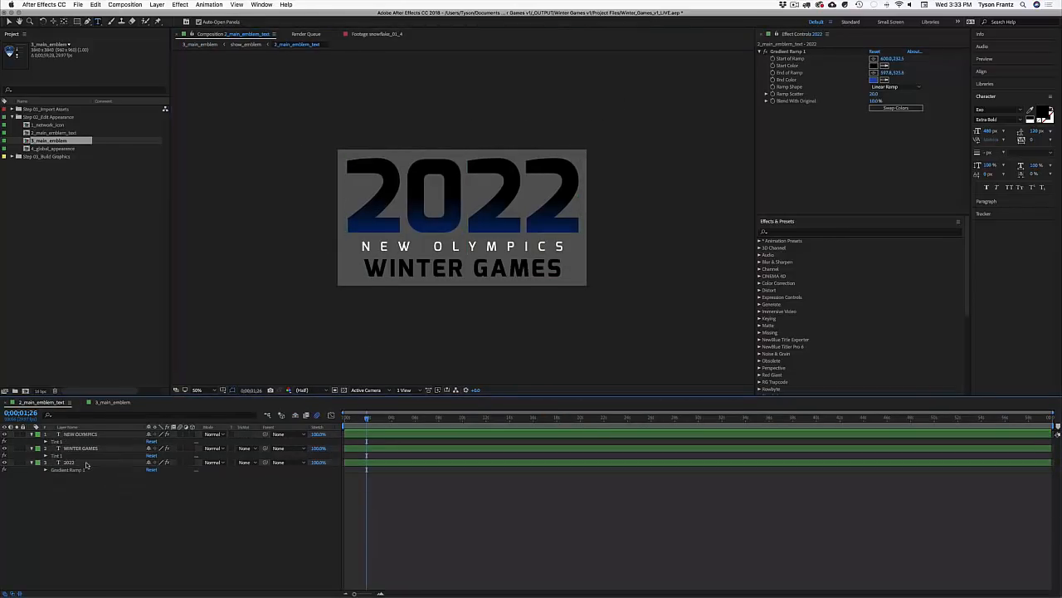
left_click(78, 462)
mouse_move(78, 457)
left_mouse_down()
mouse_move(78, 440)
mouse_move(91, 441)
left_mouse_up()
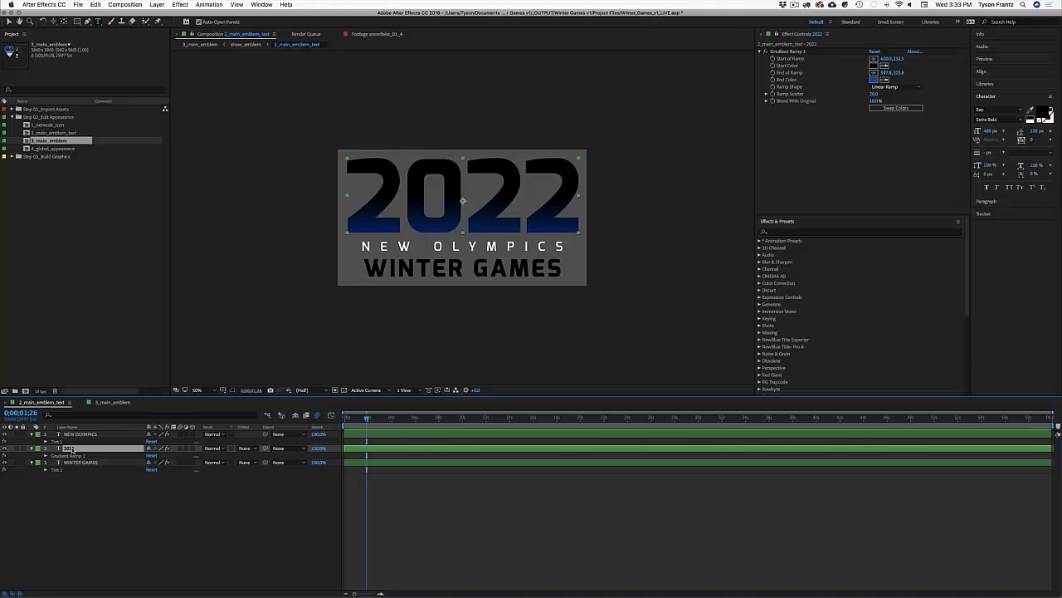
left_click_drag(72, 451, 85, 469)
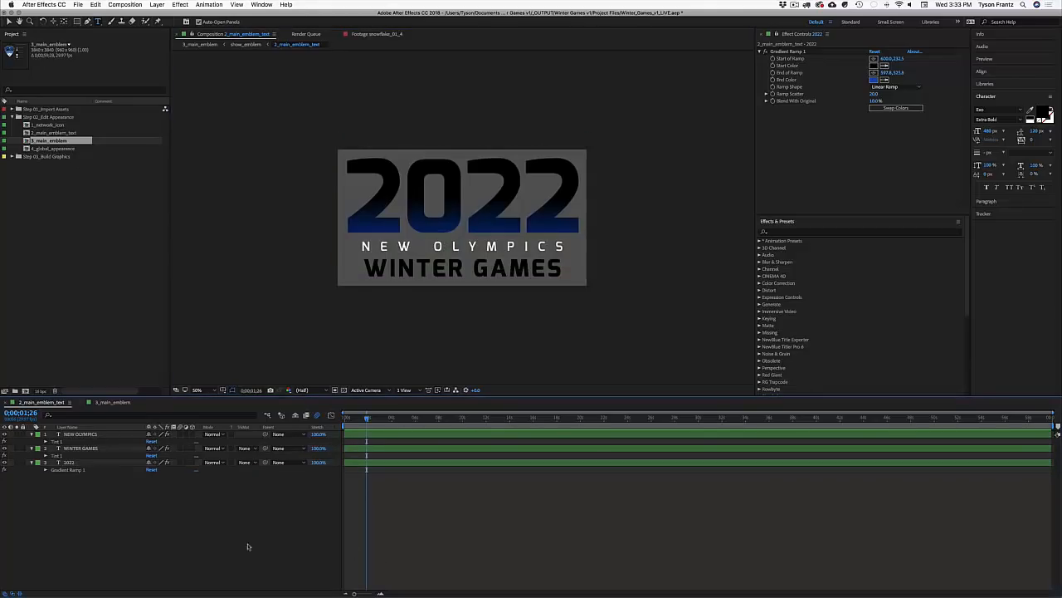
Step: Inspect the 2022 layer's Gradient Ramp 1 End Color, then open 4_global_appearance
left_click(383, 264)
key("F2")
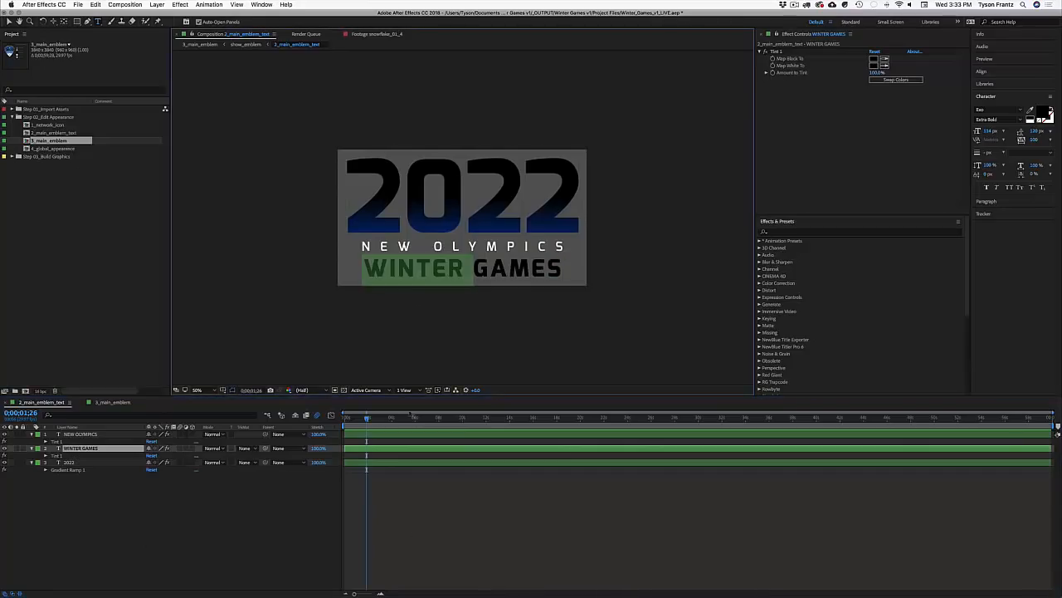
left_click(402, 246)
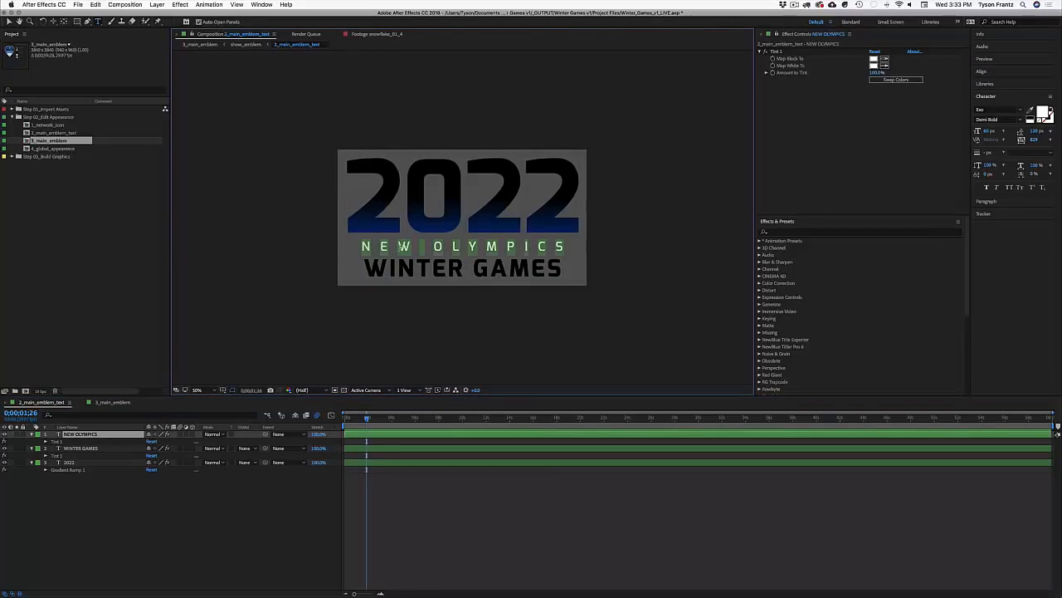
left_click(218, 506)
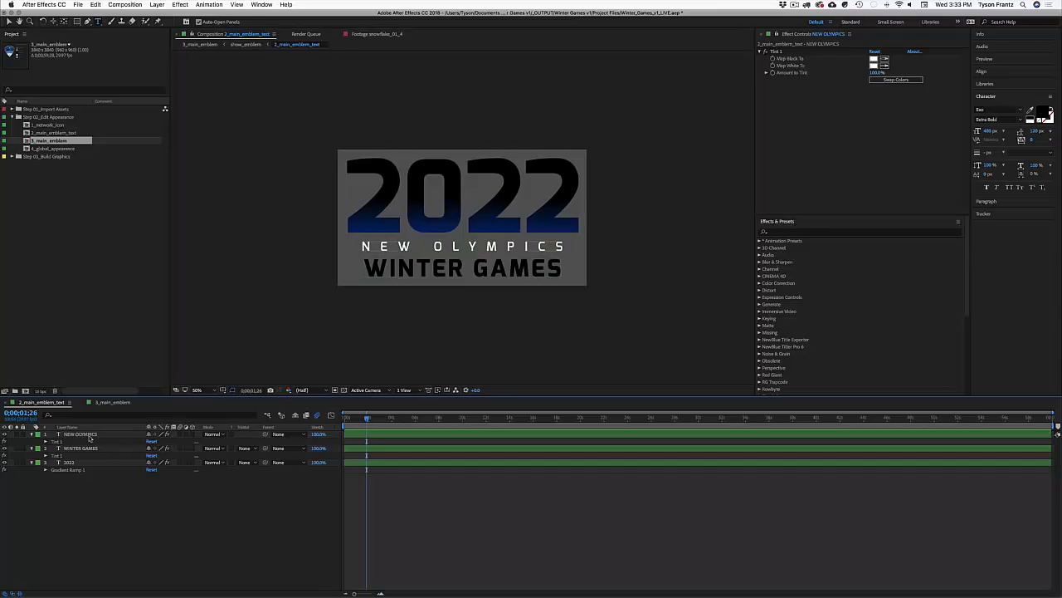
left_click(80, 435)
left_click(79, 462)
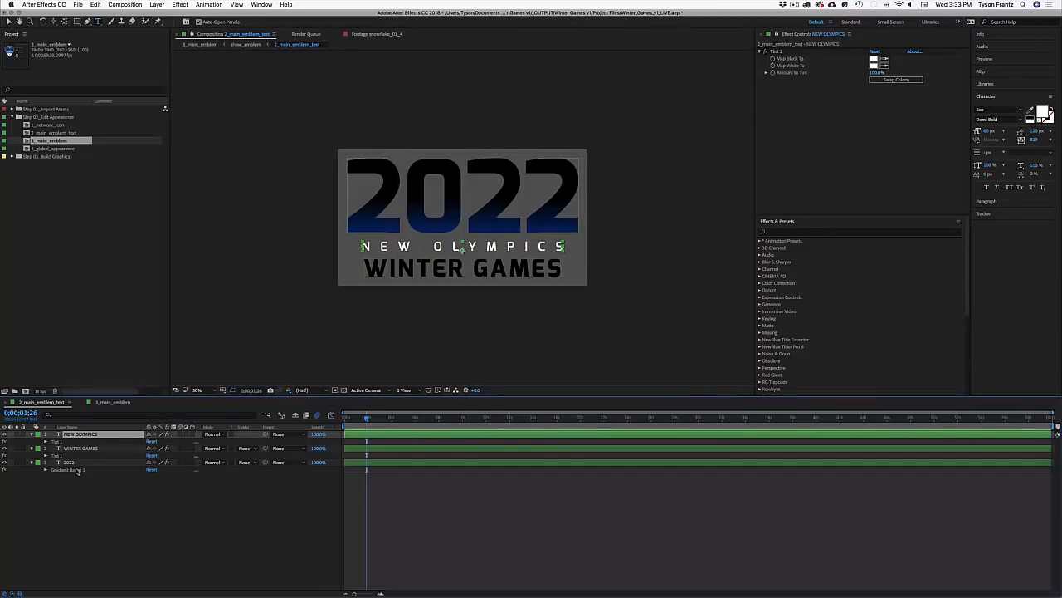
left_click(46, 469)
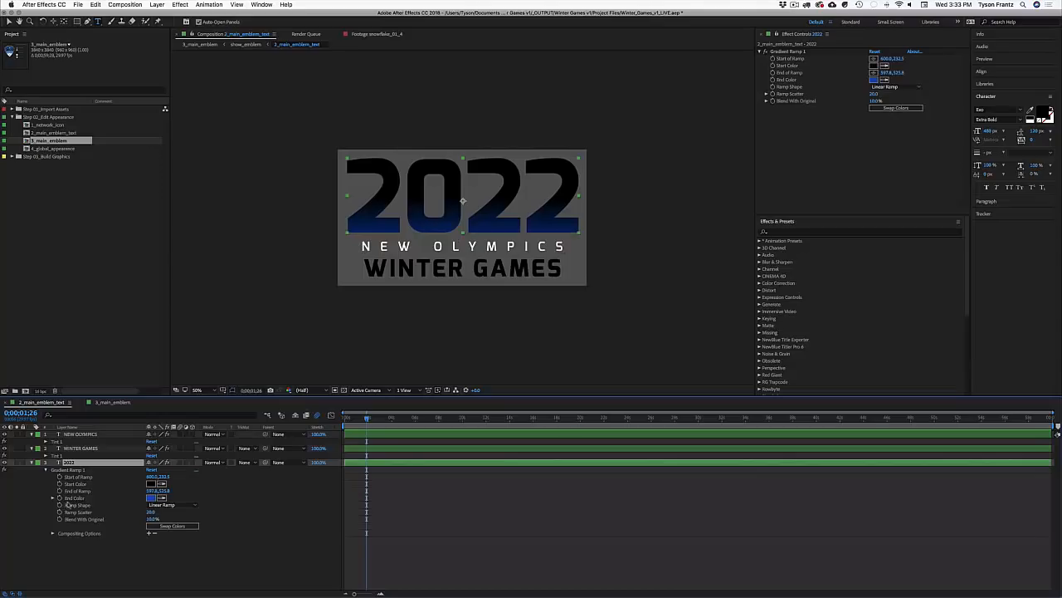
left_click(73, 498)
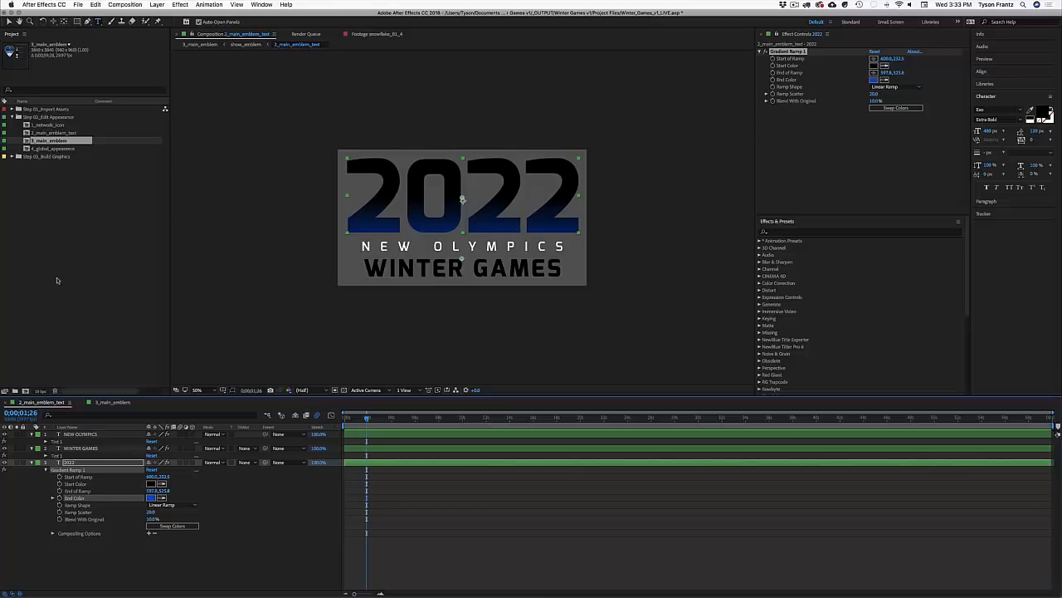
double_click(68, 149)
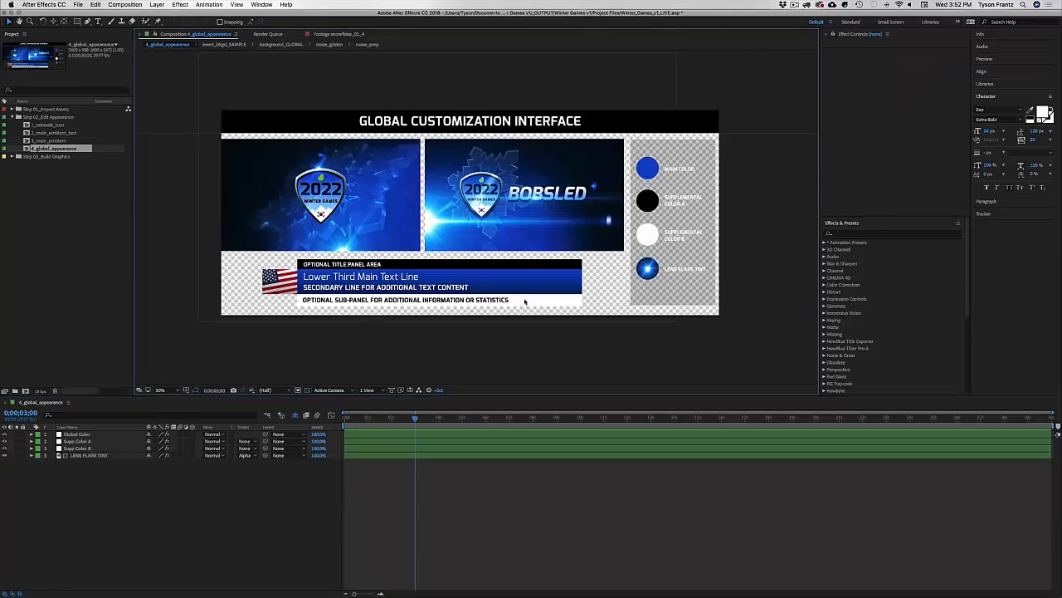
Step: Hide the transparency grid, enlarge the viewer and show the Effect Controls panel via Window
left_click(307, 390)
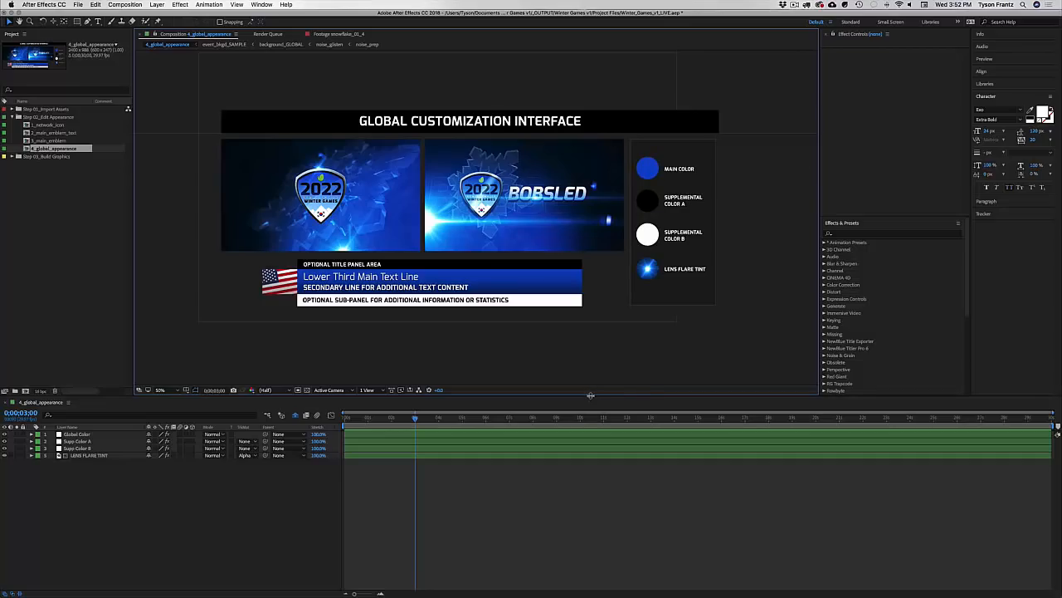
left_click_drag(591, 397, 591, 407)
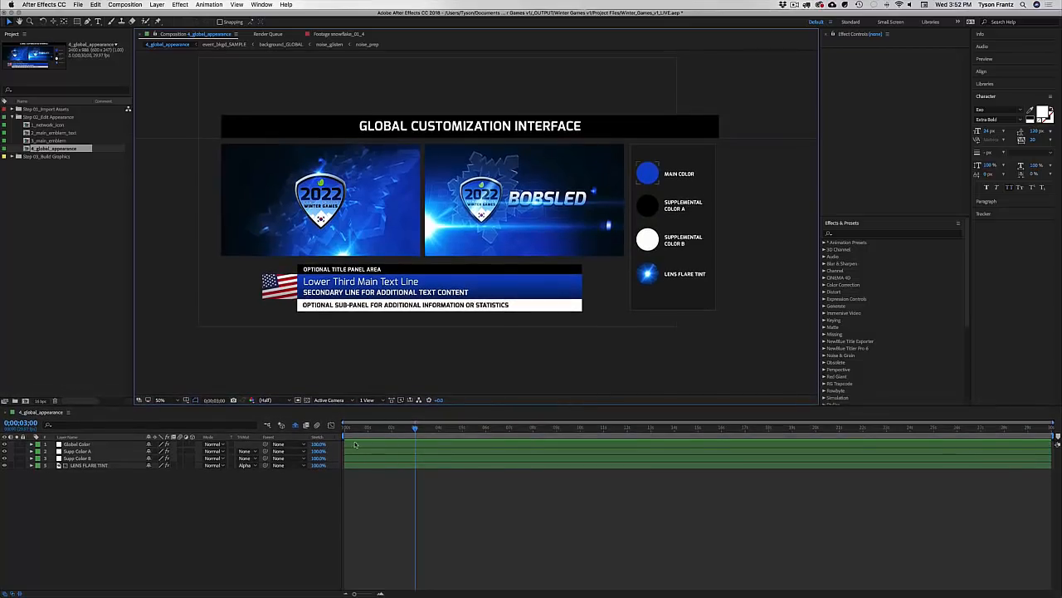
left_click_drag(817, 199, 784, 198)
left_click(816, 48)
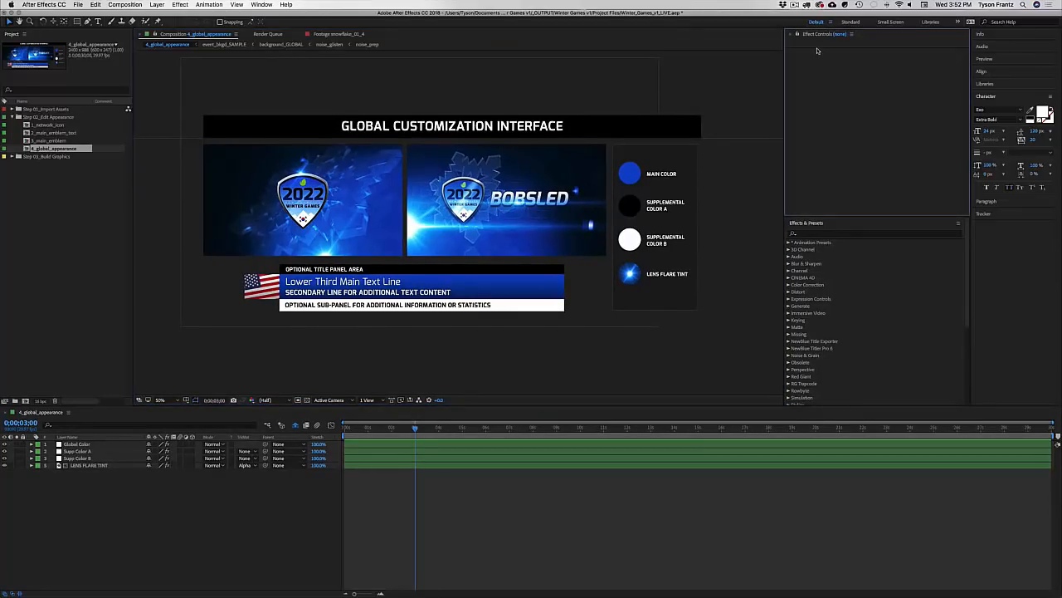
left_click(262, 5)
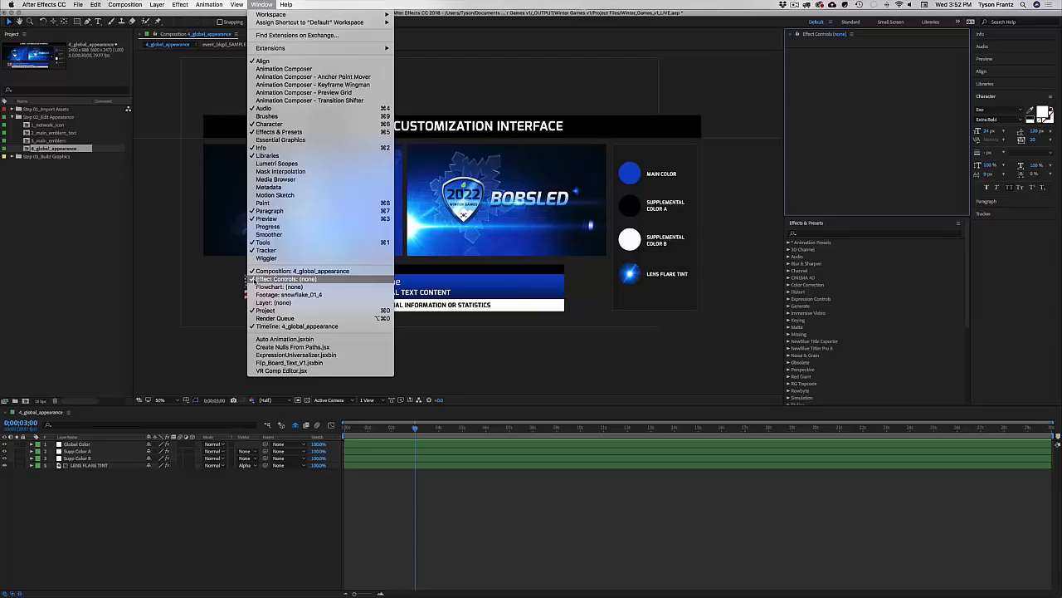
left_click(274, 280)
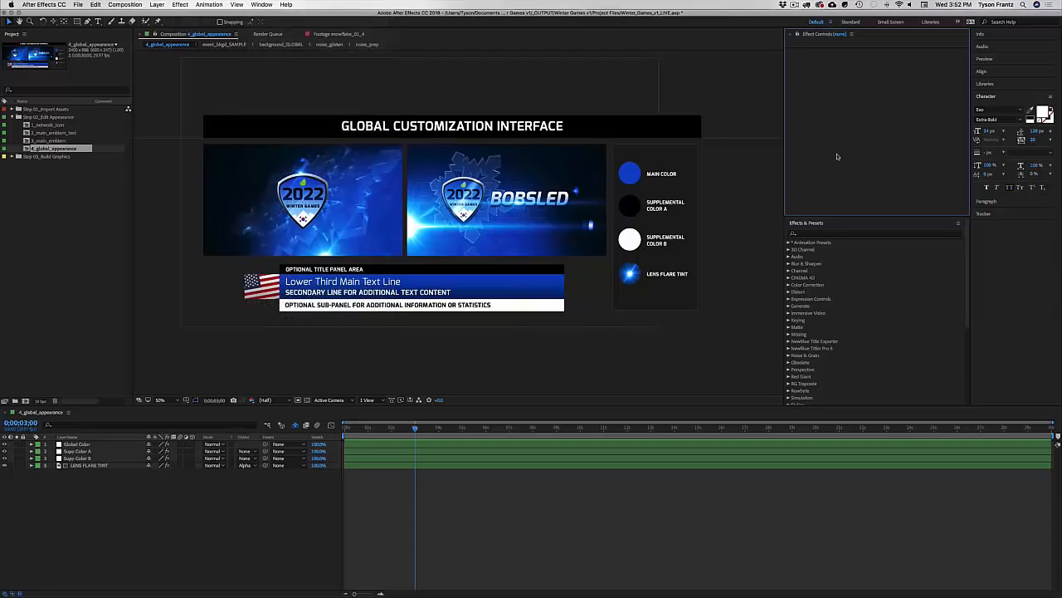
Step: Check the Main, Supplemental A/B and Lens Flare Tint swatches, ending on Main Color
left_click(635, 178)
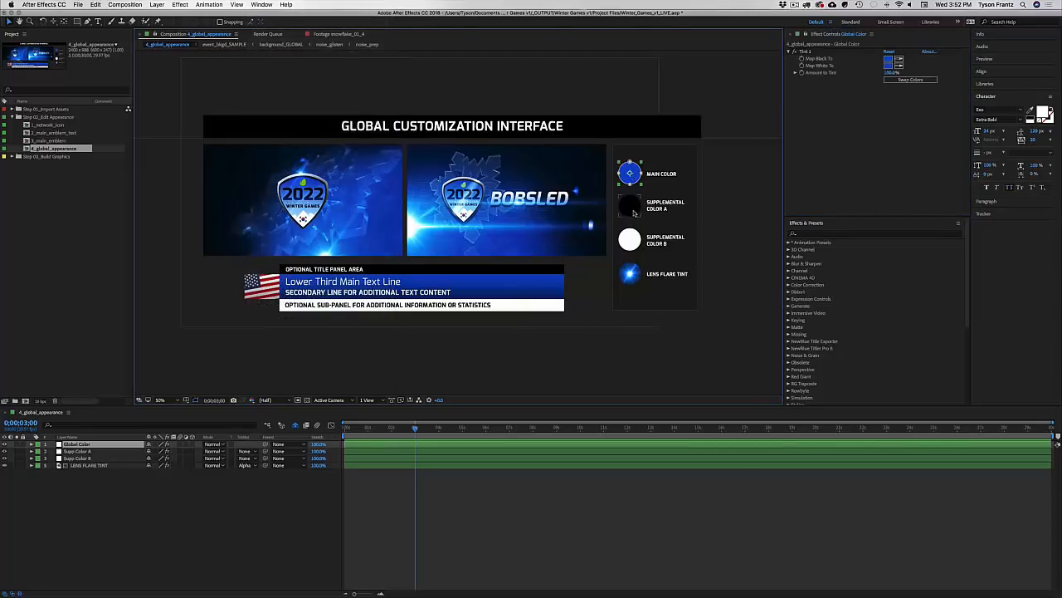
left_click(636, 214)
left_click(632, 239)
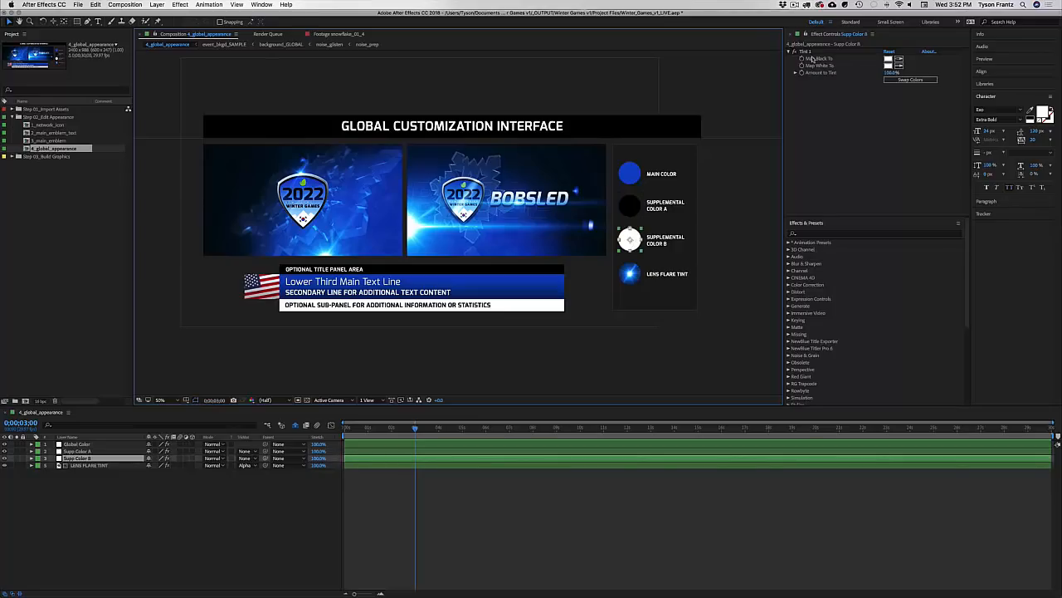
left_click(635, 277)
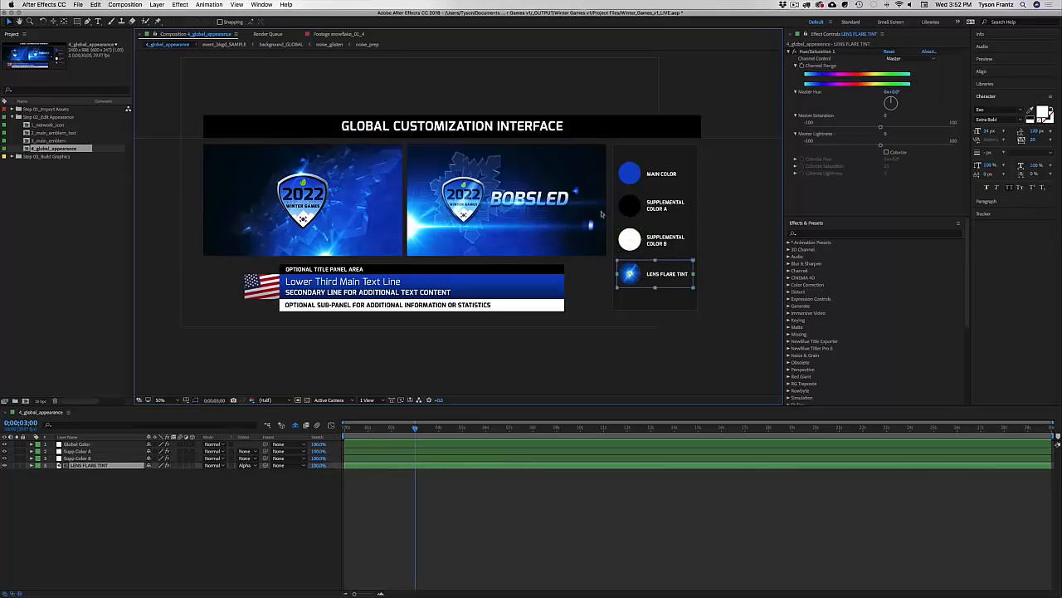
left_click(635, 177)
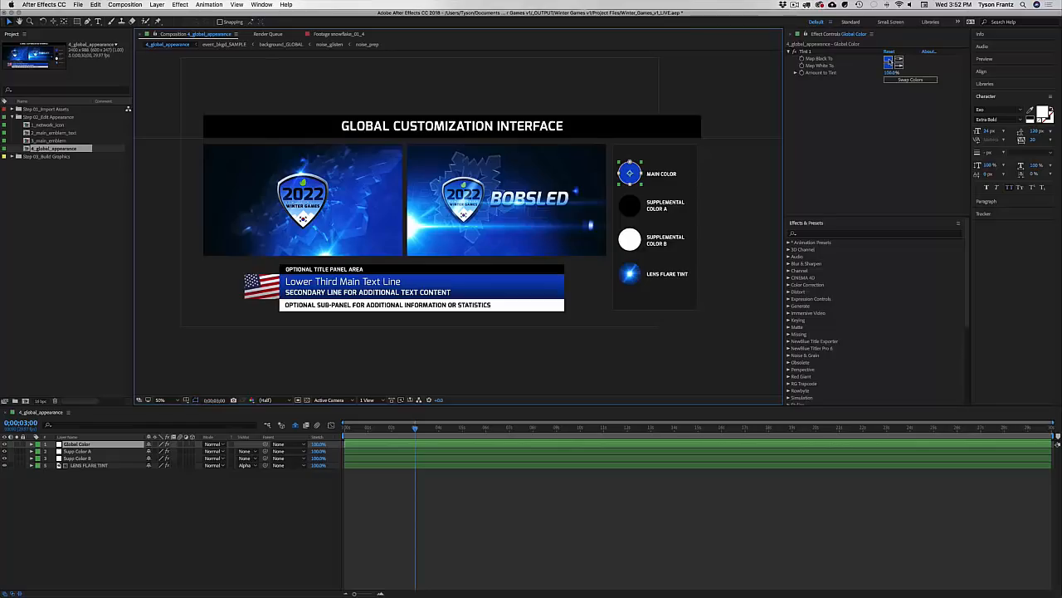
Step: Set the Main Color's Map Black To tint to dark red AD0000
left_click(889, 60)
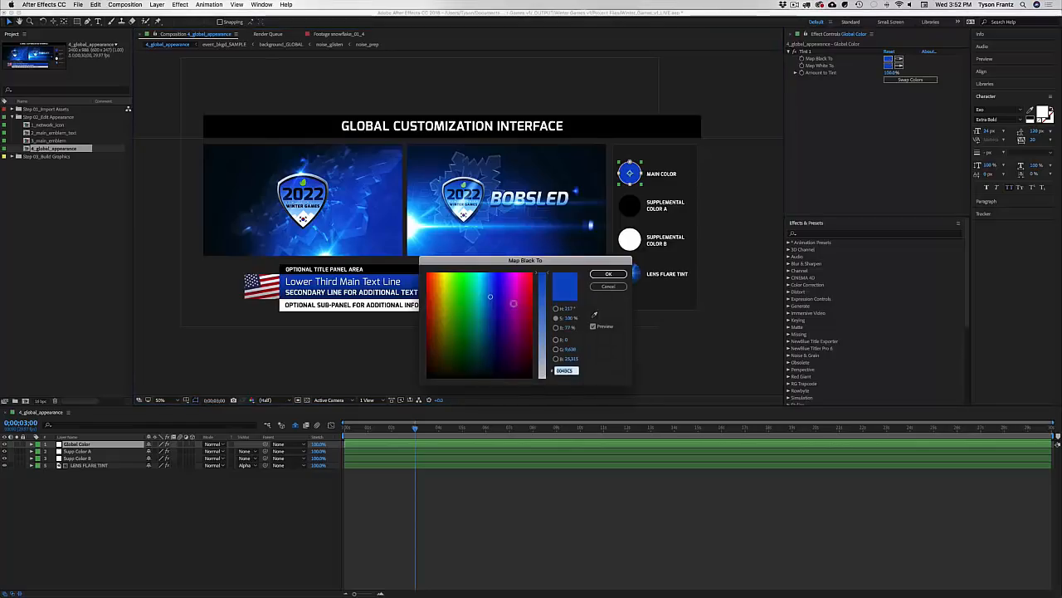
left_click(532, 297)
mouse_move(545, 298)
left_mouse_down()
mouse_move(545, 285)
mouse_move(544, 307)
left_mouse_up()
left_click(557, 328)
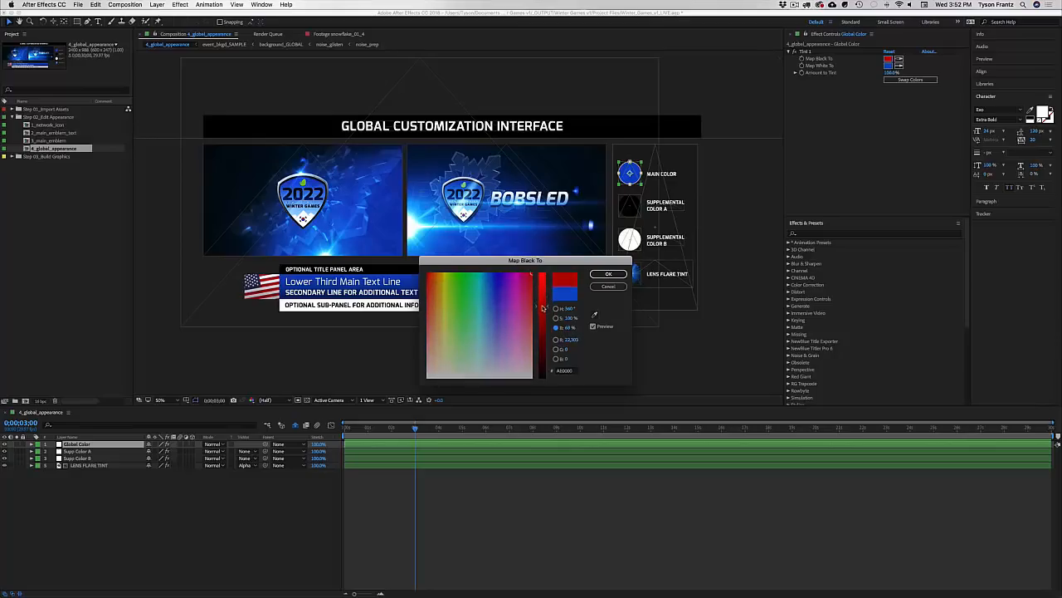
left_click(608, 274)
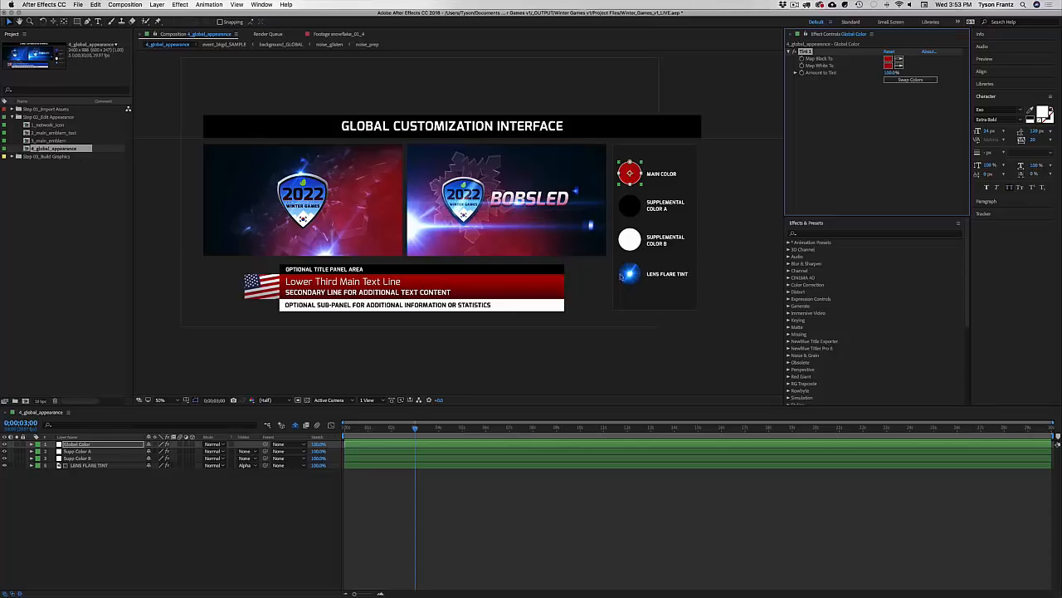
Step: Try Lens Flare Tint Master Hue values from about 23° to 124°, then reset to 0°
left_click(632, 279)
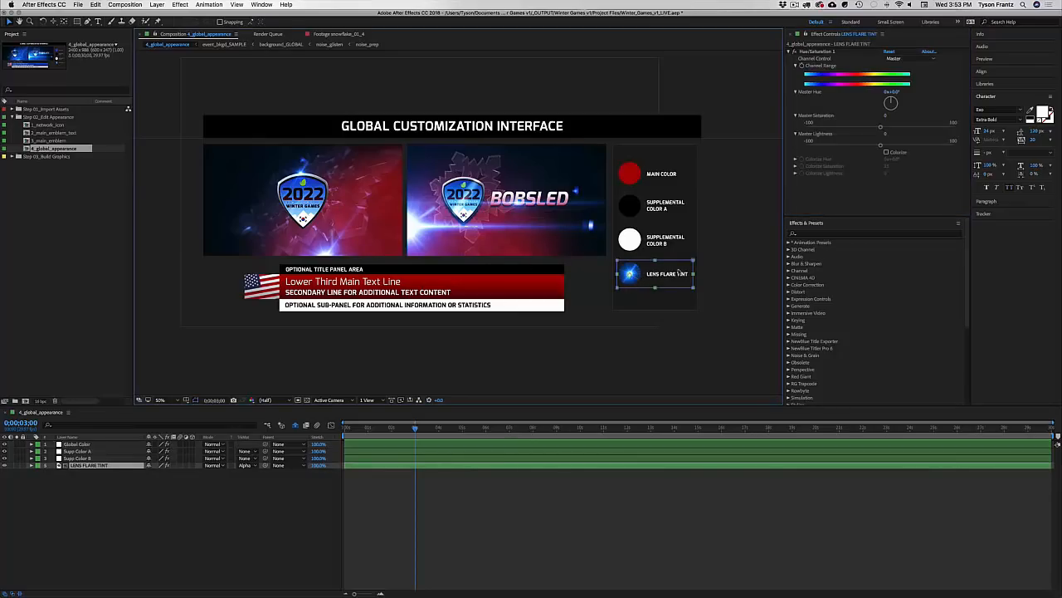
left_click(818, 52)
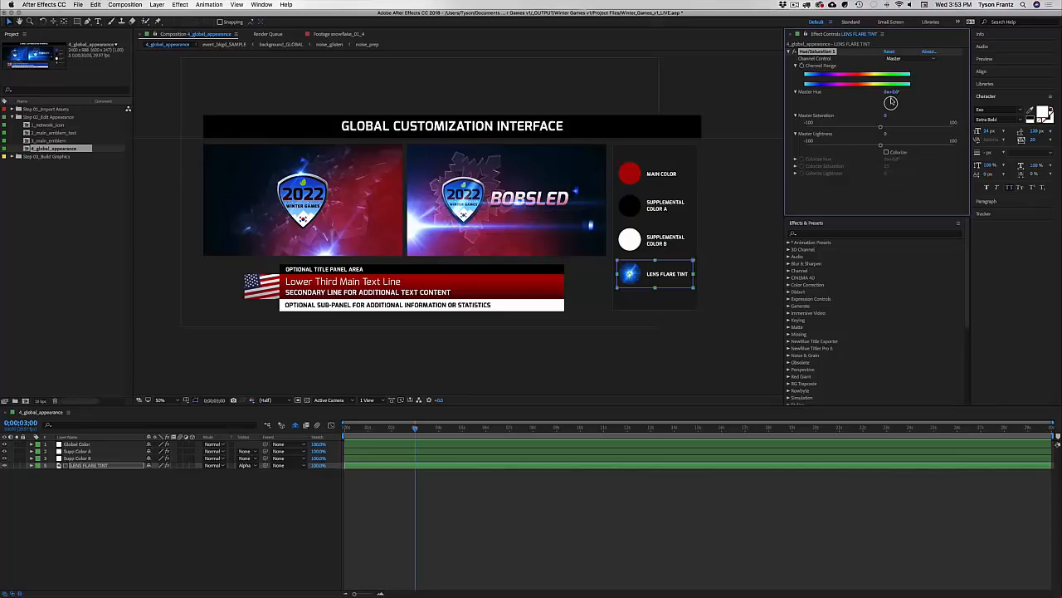
left_click_drag(890, 103, 893, 103)
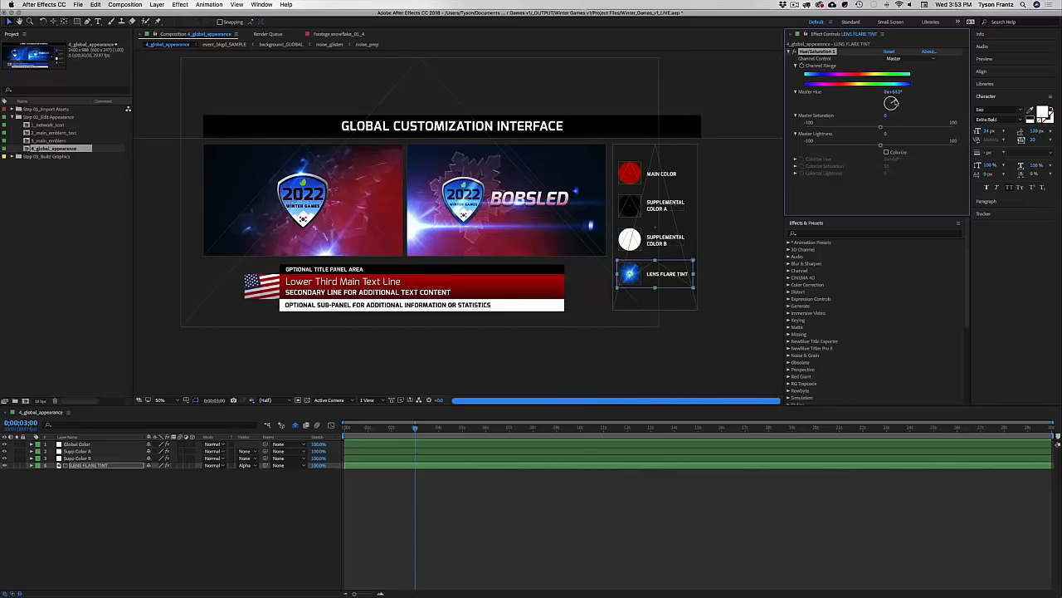
left_click_drag(893, 102, 893, 103)
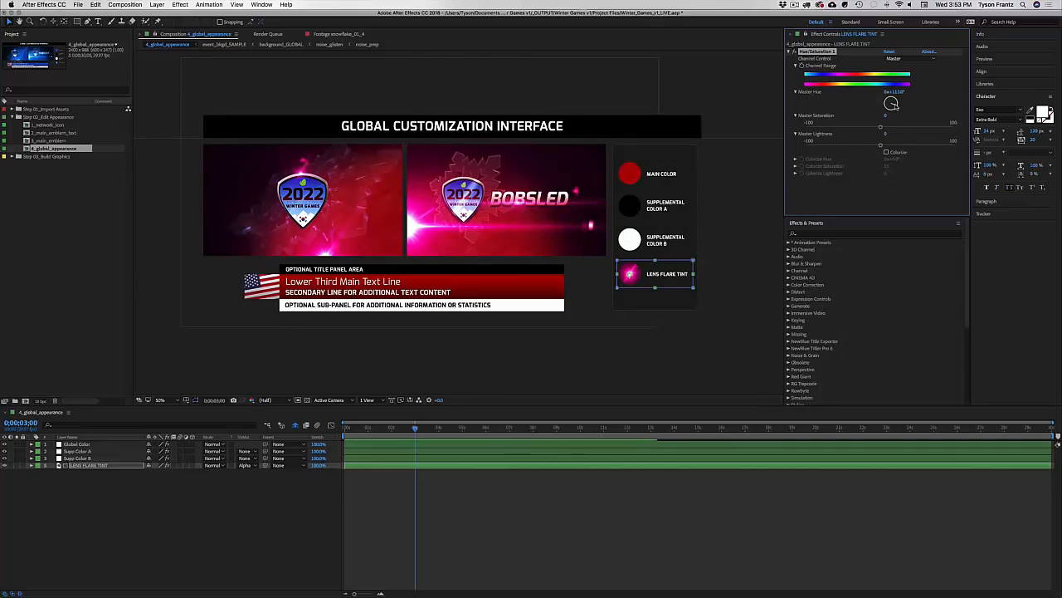
left_click_drag(894, 103, 894, 104)
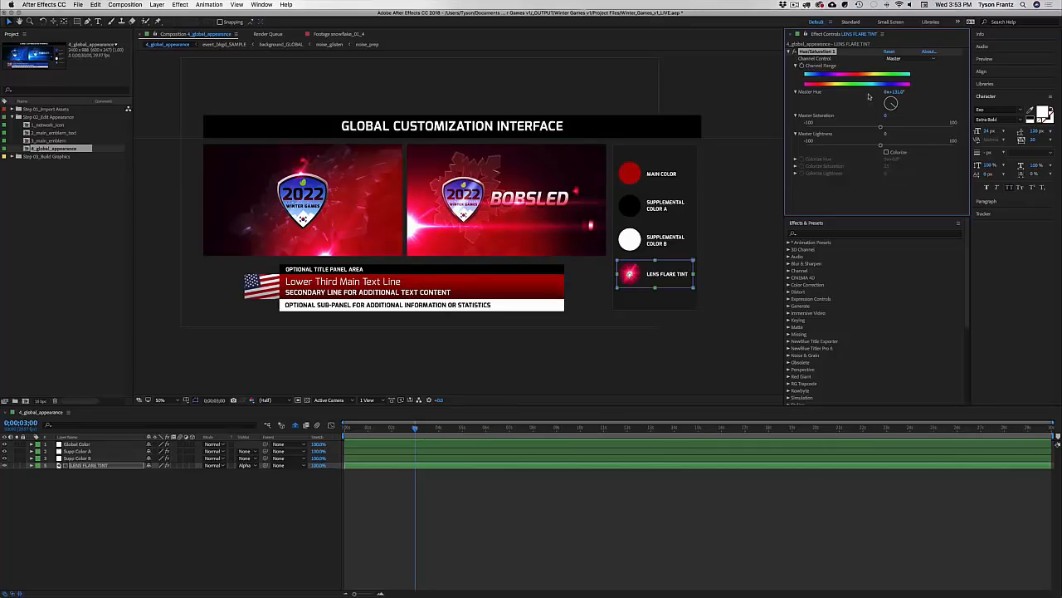
left_click(889, 52)
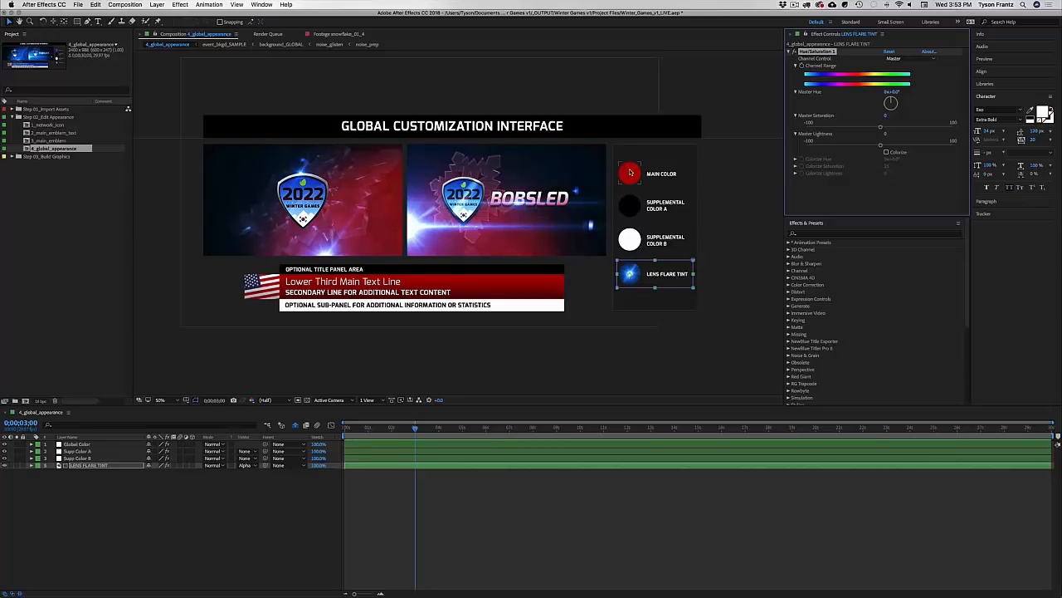
Step: Undo back through the earlier lens flare hue and colour changes
key("super+z")
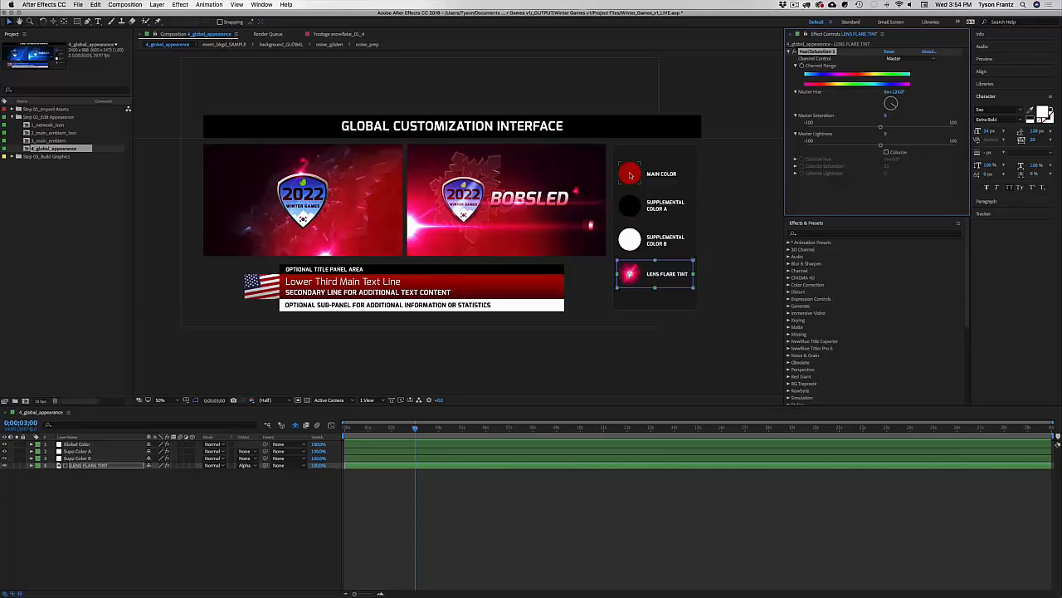
key("super+z")
key("super+z")
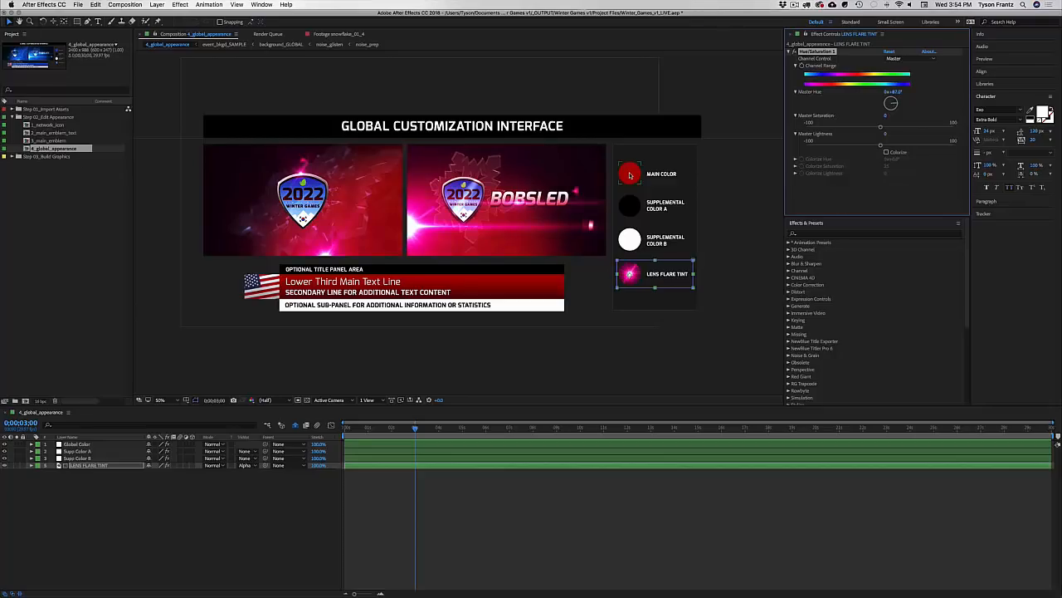
key("super+z")
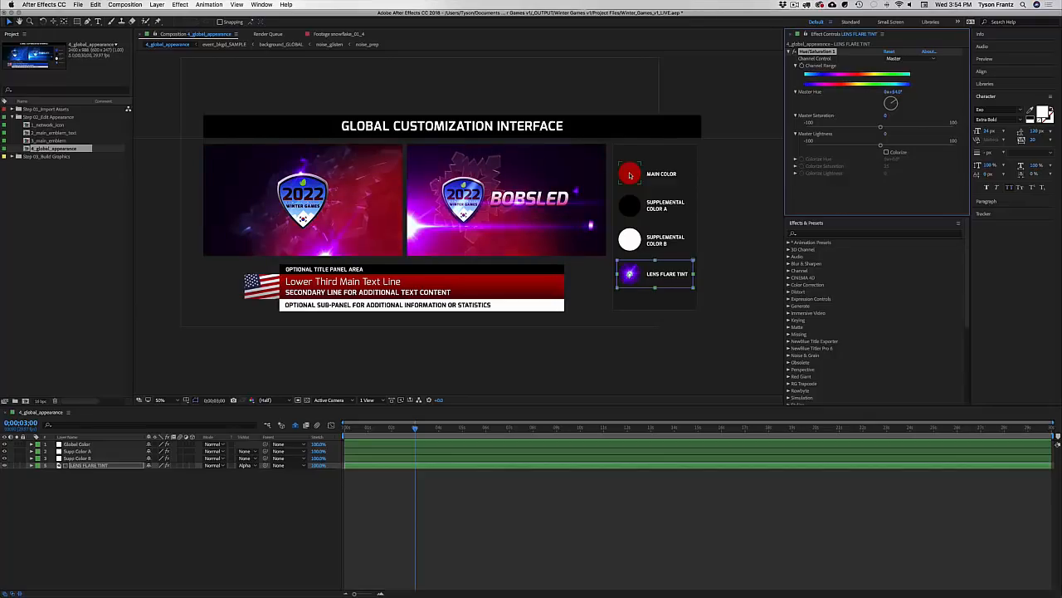
key("super+z")
key("super+z")
key("super+z")
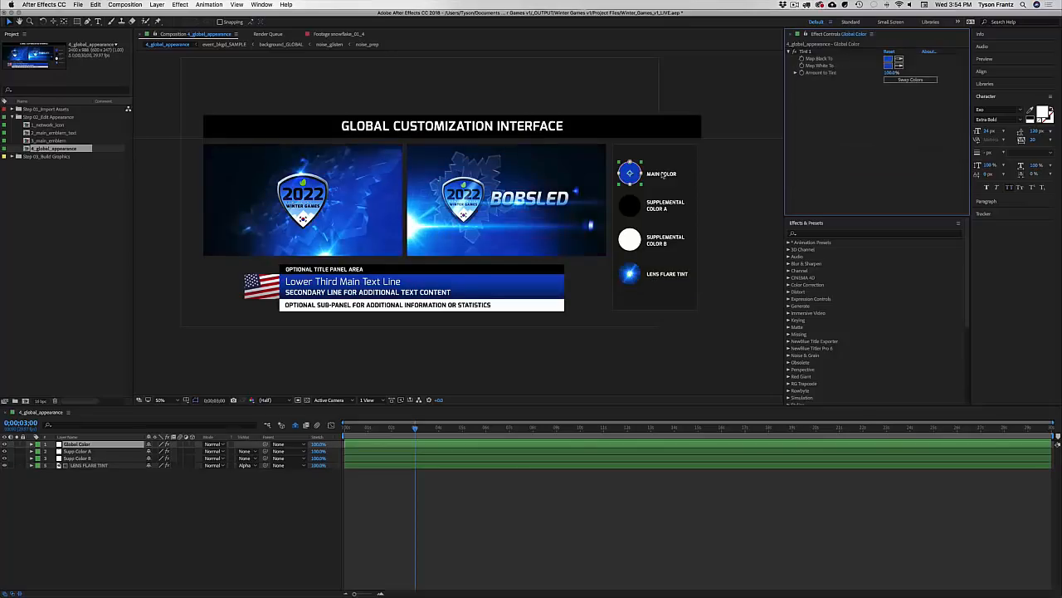
Step: Set Supplemental Color A's Map Black To tint to dark red
left_click(701, 296)
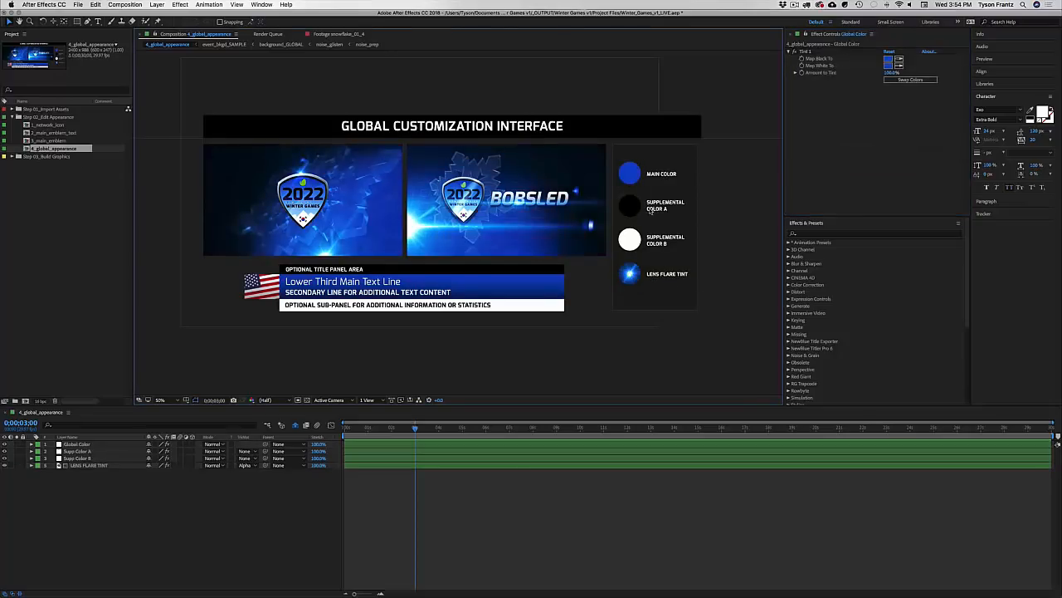
left_click(634, 209)
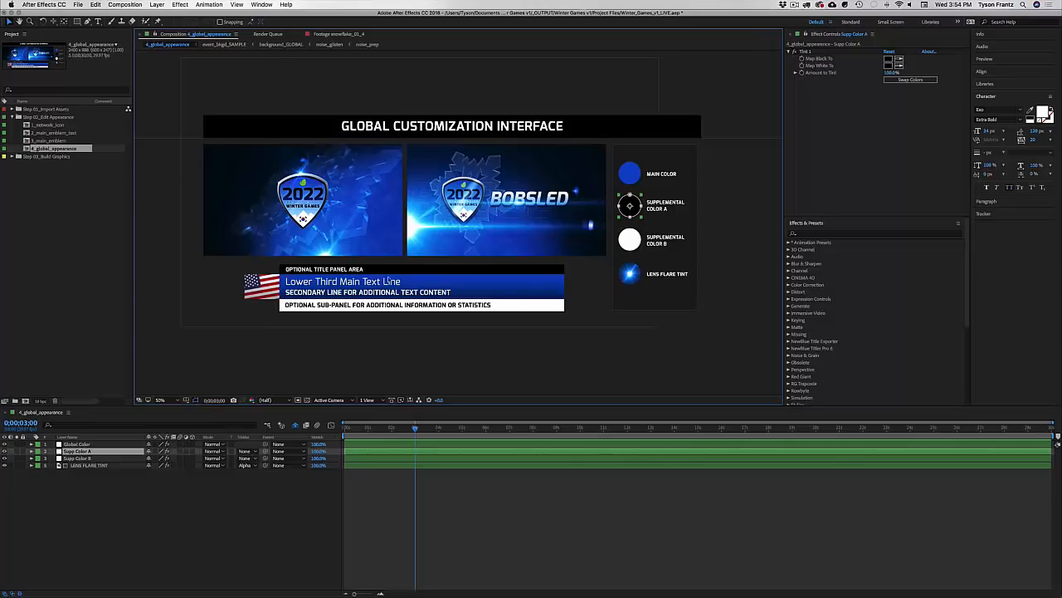
left_click(890, 59)
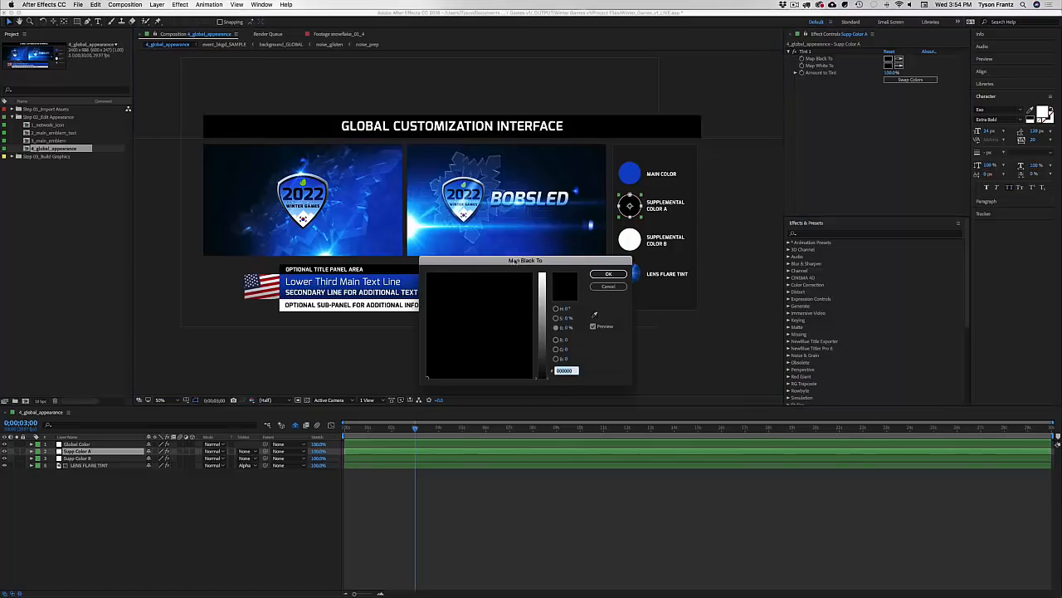
left_click_drag(516, 261, 626, 287)
left_click_drag(652, 404, 653, 338)
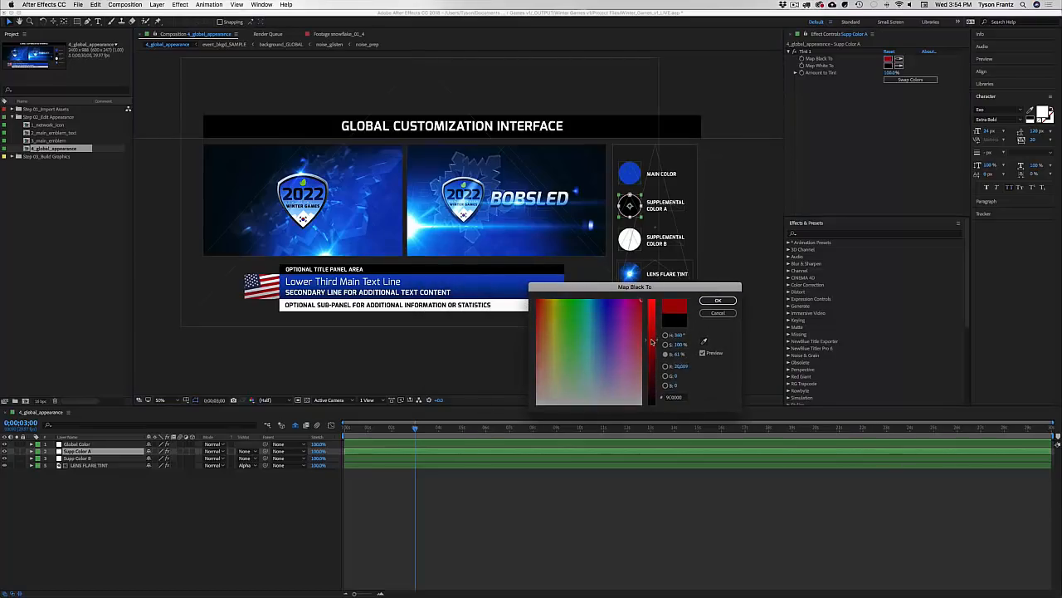
key("Return")
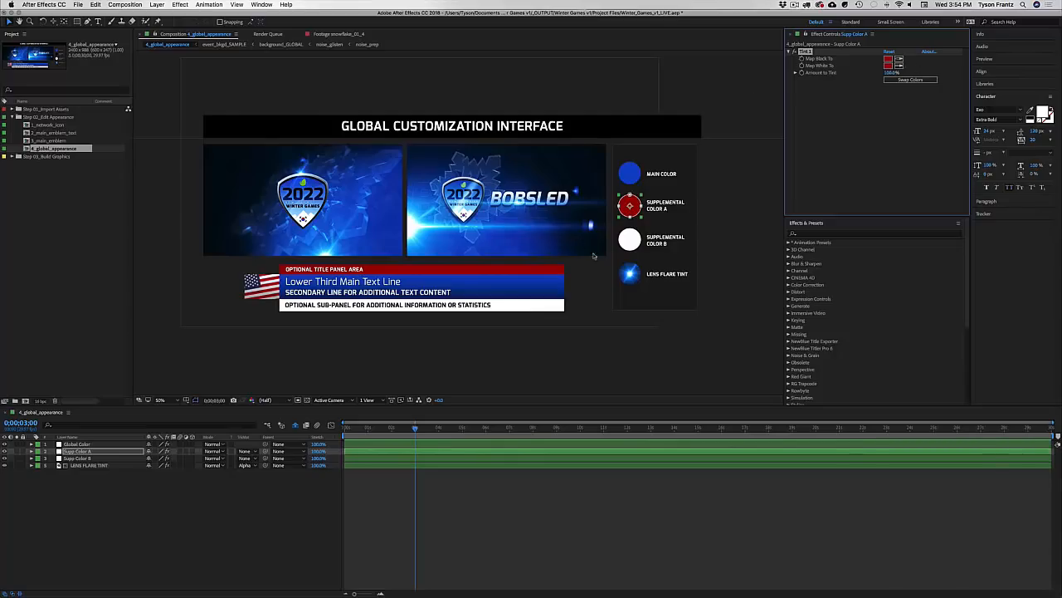
Step: Set Supplemental Color B's Map Black To tint to black
left_click(630, 241)
left_click(889, 60)
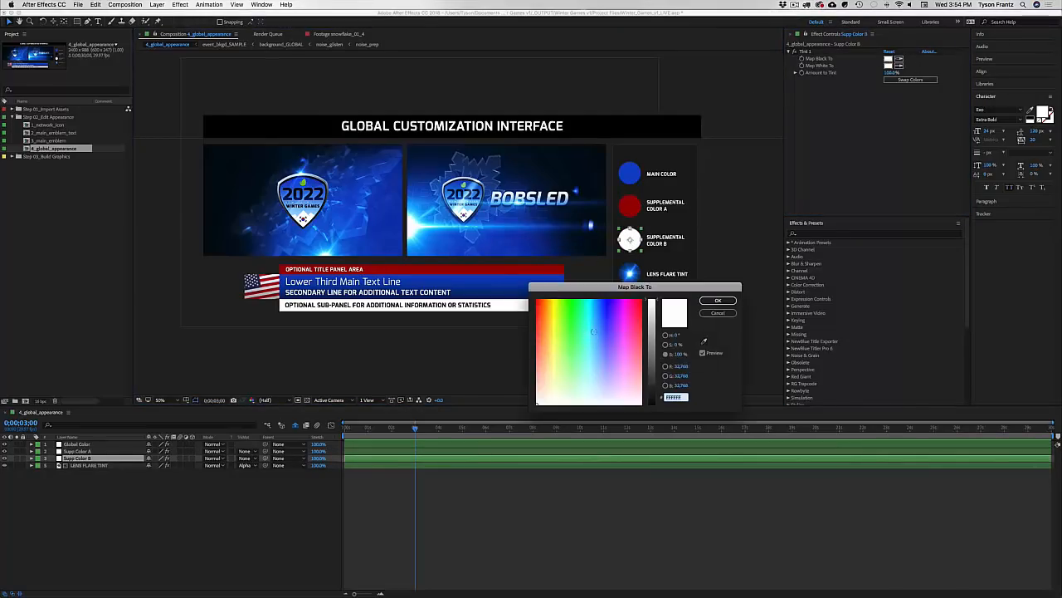
left_click_drag(652, 337, 642, 419)
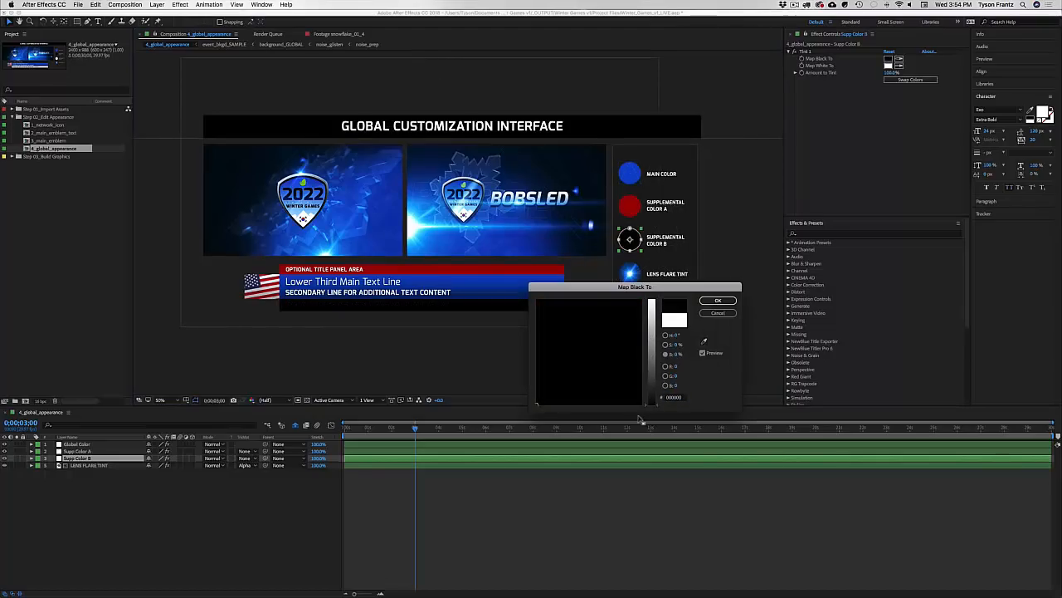
key("Return")
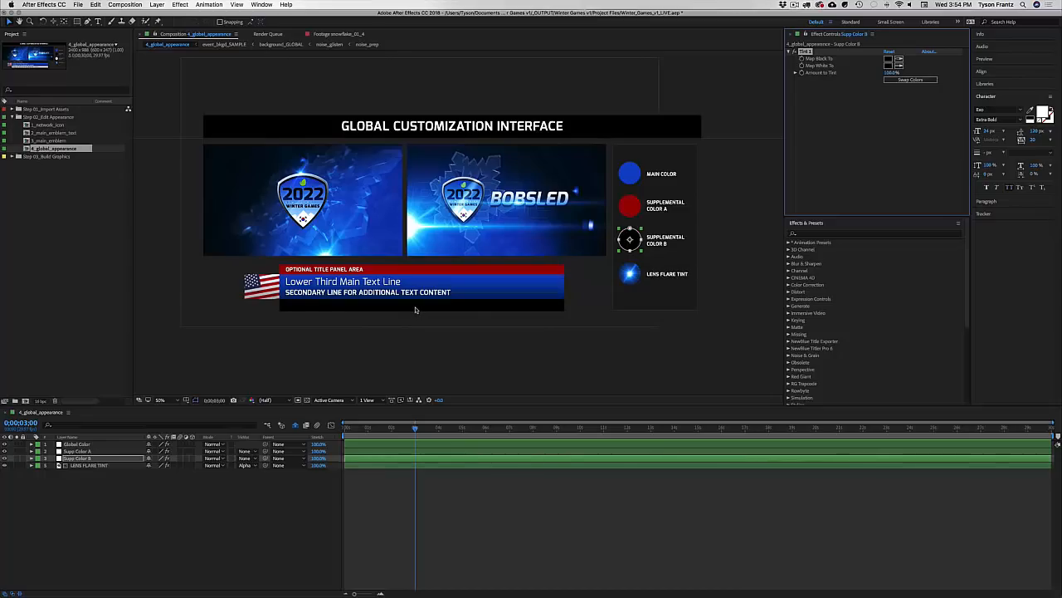
Step: Open the lower third comp from Step 03_Build Graphics and inspect its SUB-PANEL TEXT and colour layers
left_click(19, 156)
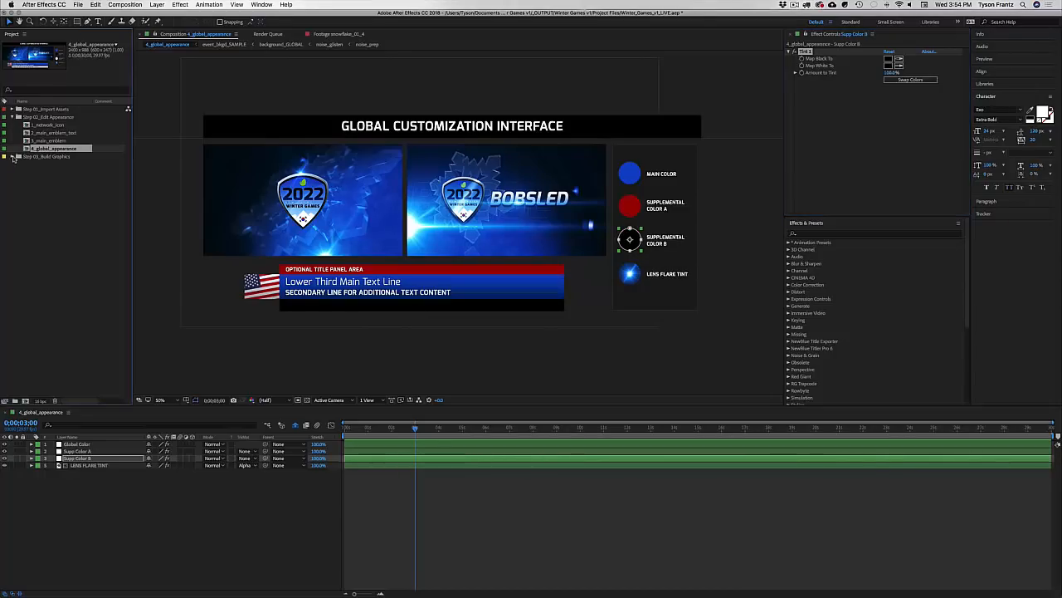
left_click(20, 219)
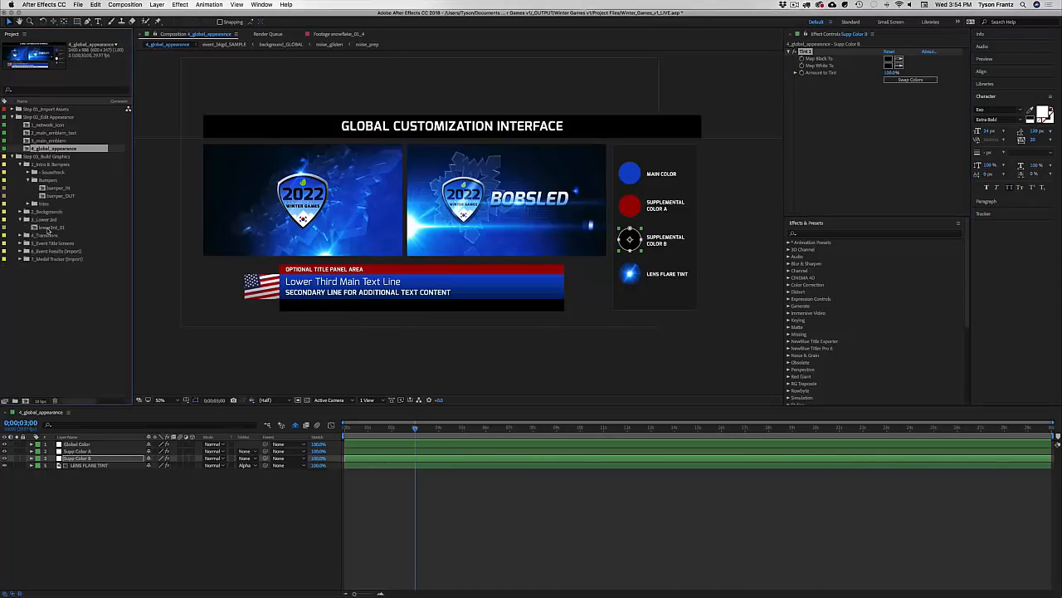
double_click(48, 228)
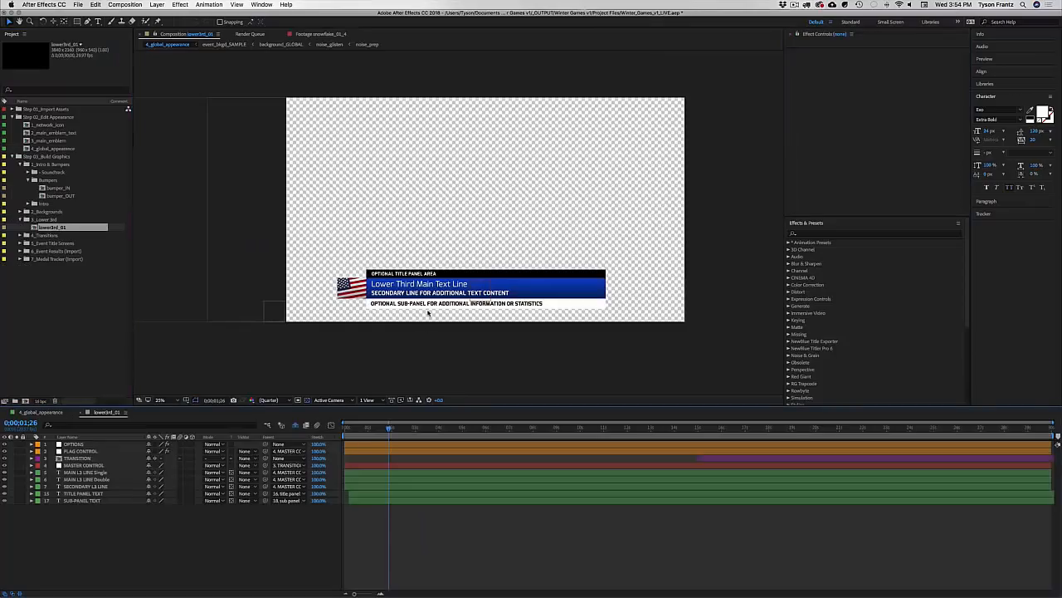
left_click(431, 307)
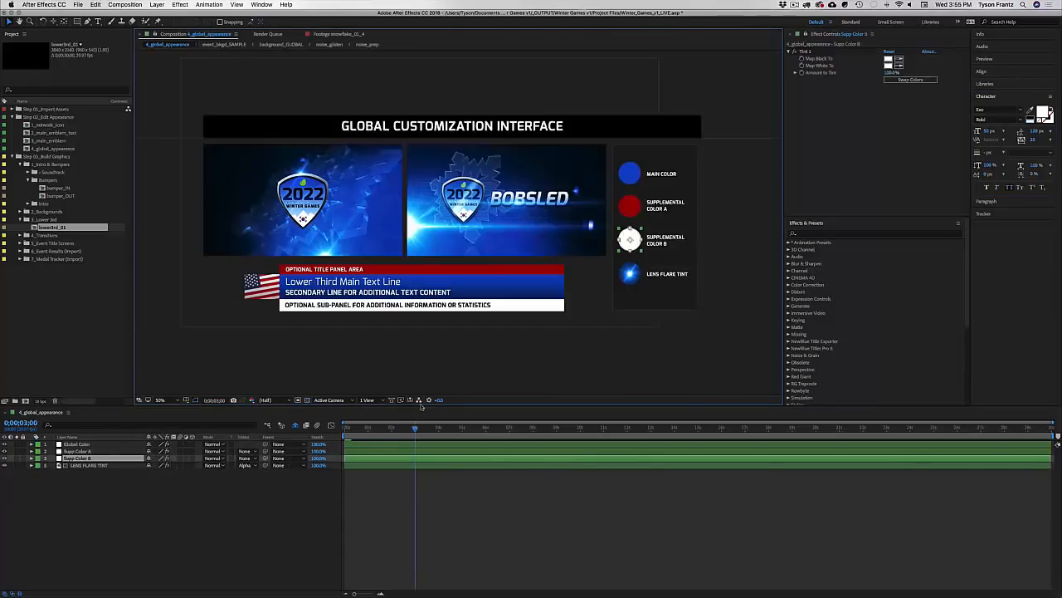
left_click(406, 452)
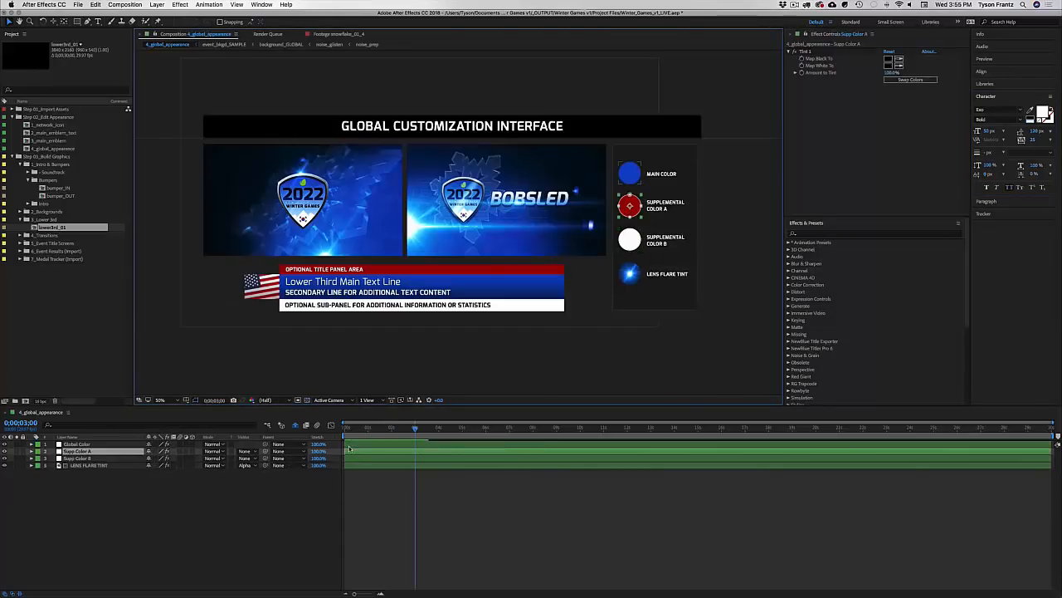
left_click(425, 504)
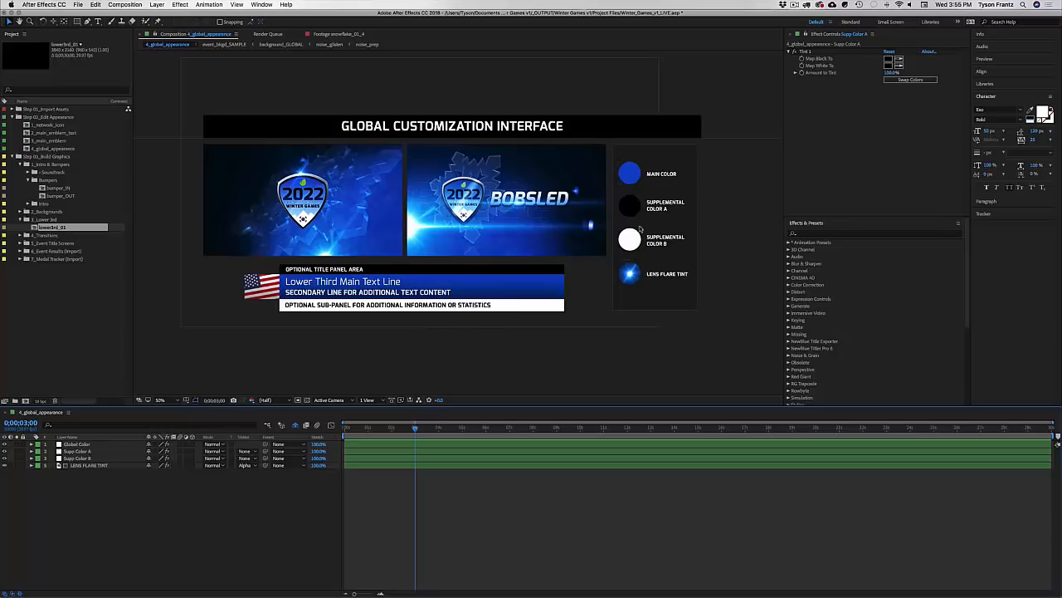
Step: Close the global customization comp, collapse the project folders and open 3_main_emblem
key("super+w")
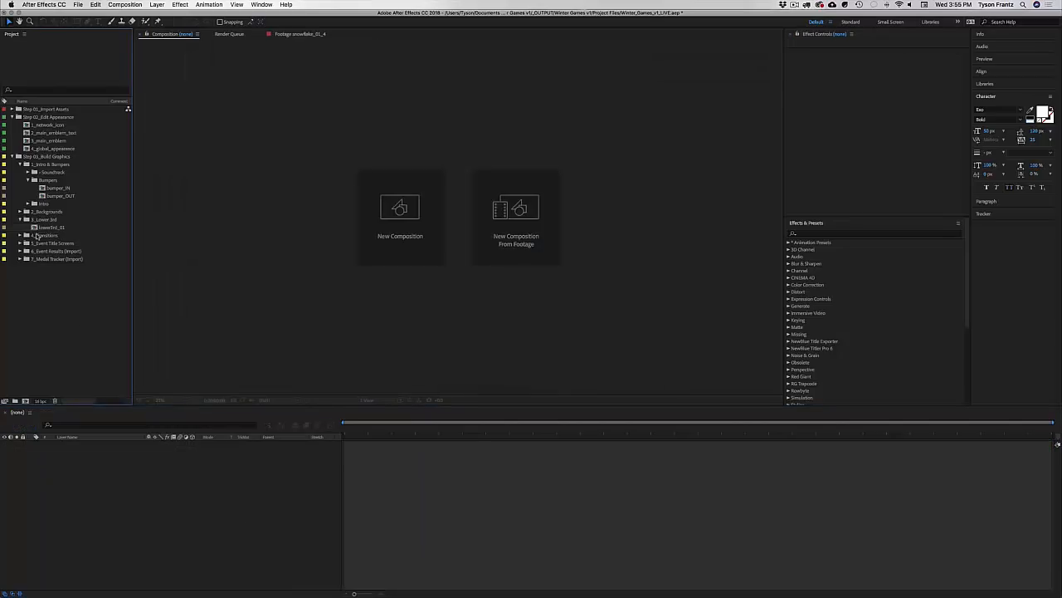
left_click(20, 219)
left_click(26, 180)
left_click(27, 164)
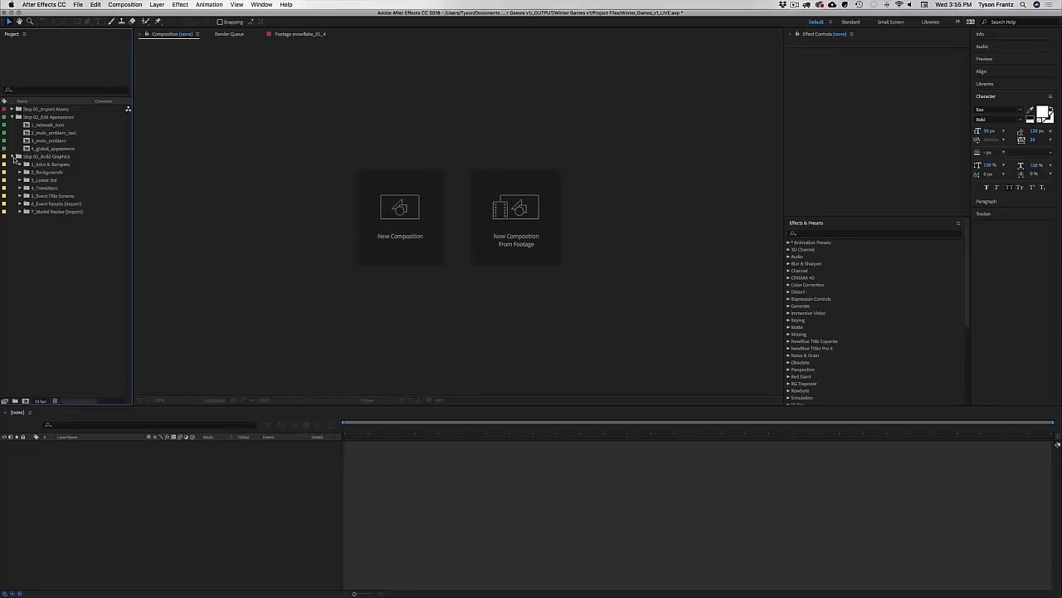
left_click(18, 156)
double_click(50, 140)
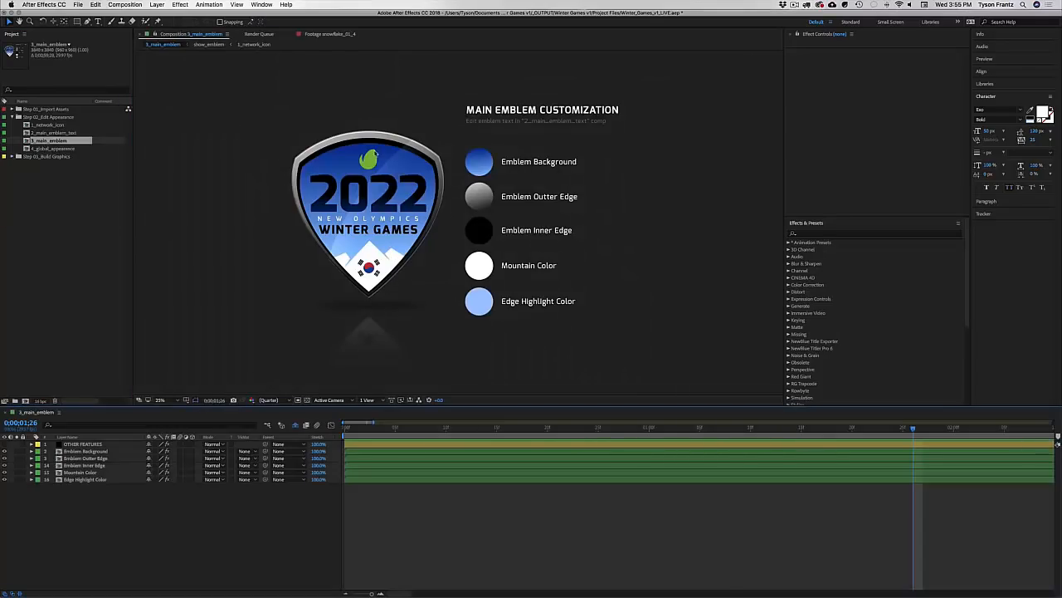
double_click(52, 148)
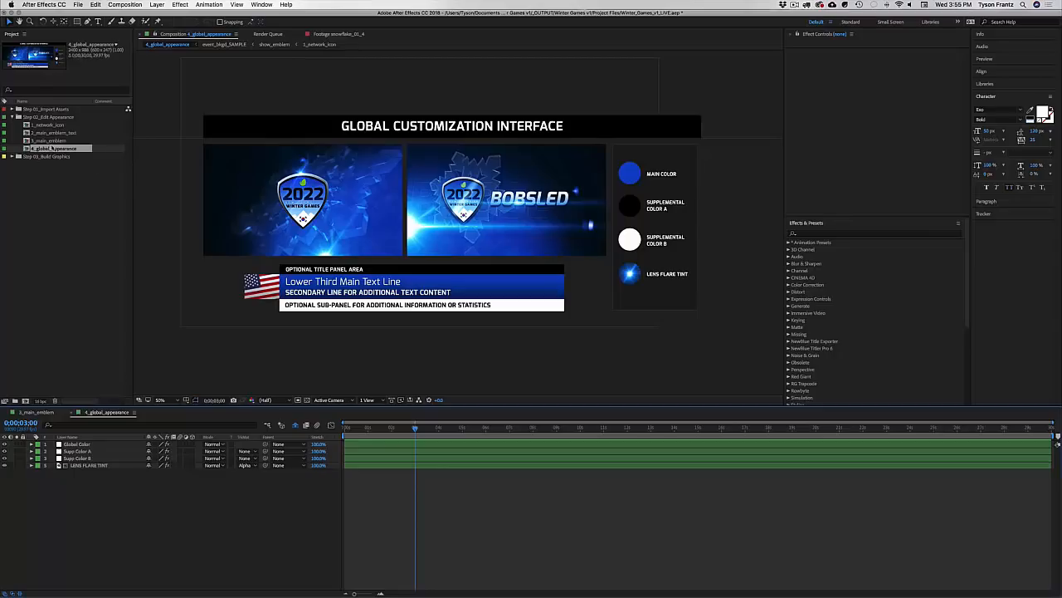
double_click(49, 140)
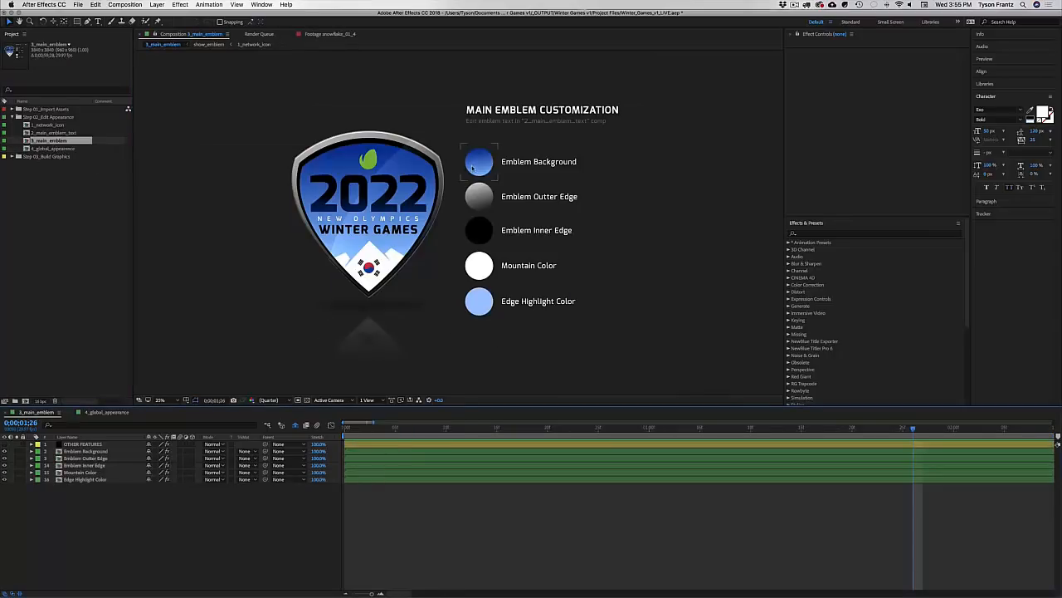
left_click_drag(448, 253, 456, 255)
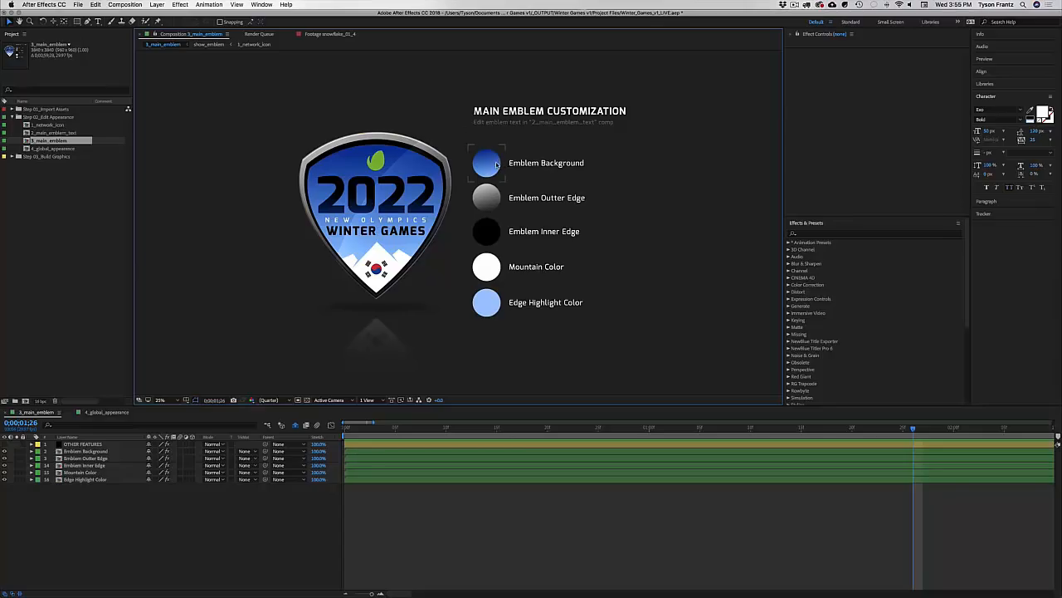
Step: Review the emblem's colour layers and select Emblem Background
left_click(490, 164)
left_click(489, 199)
left_click(491, 234)
left_click(490, 268)
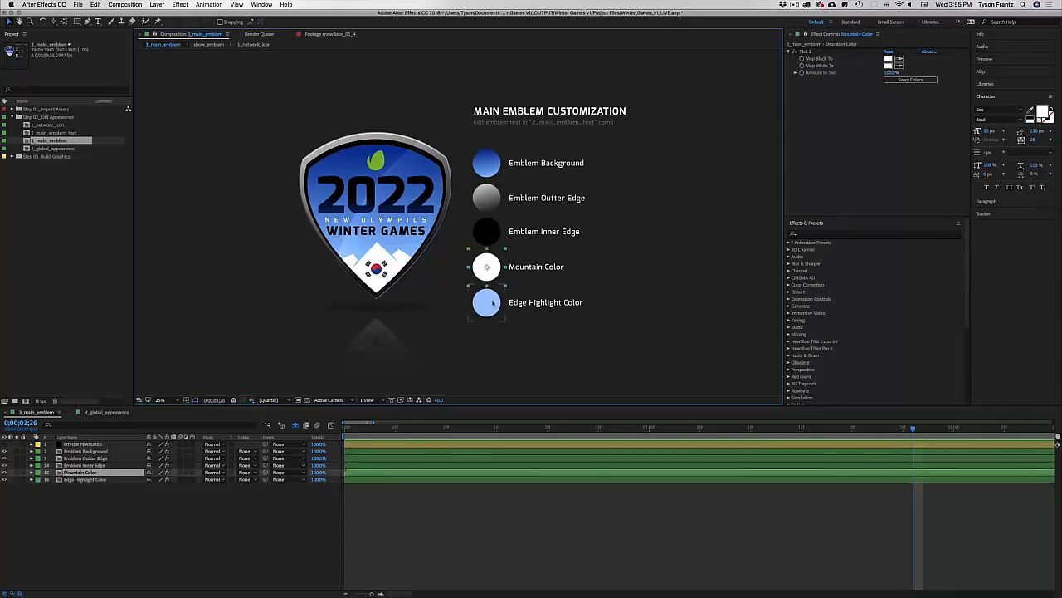
left_click(492, 304)
left_click(487, 164)
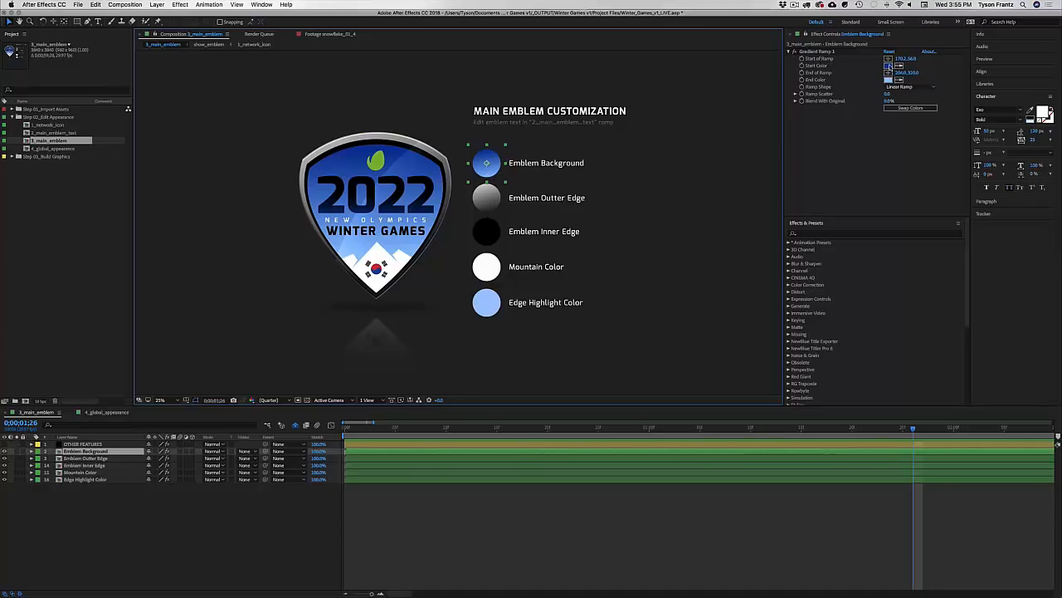
Step: Set Emblem Background's Gradient Ramp Start and End Color to red
left_click(889, 66)
left_click(664, 398)
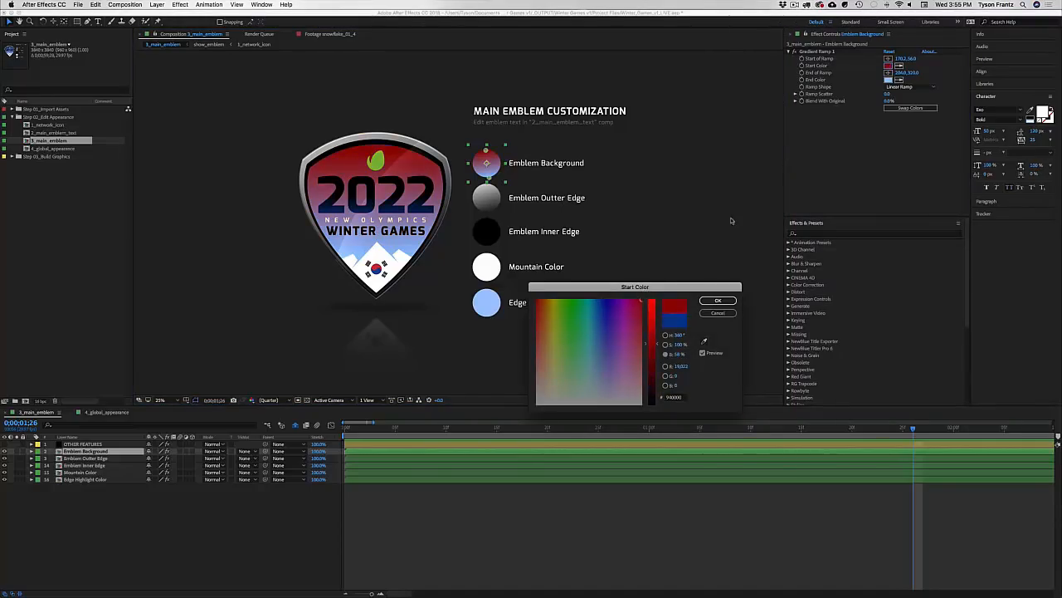
key("Return")
left_click(889, 79)
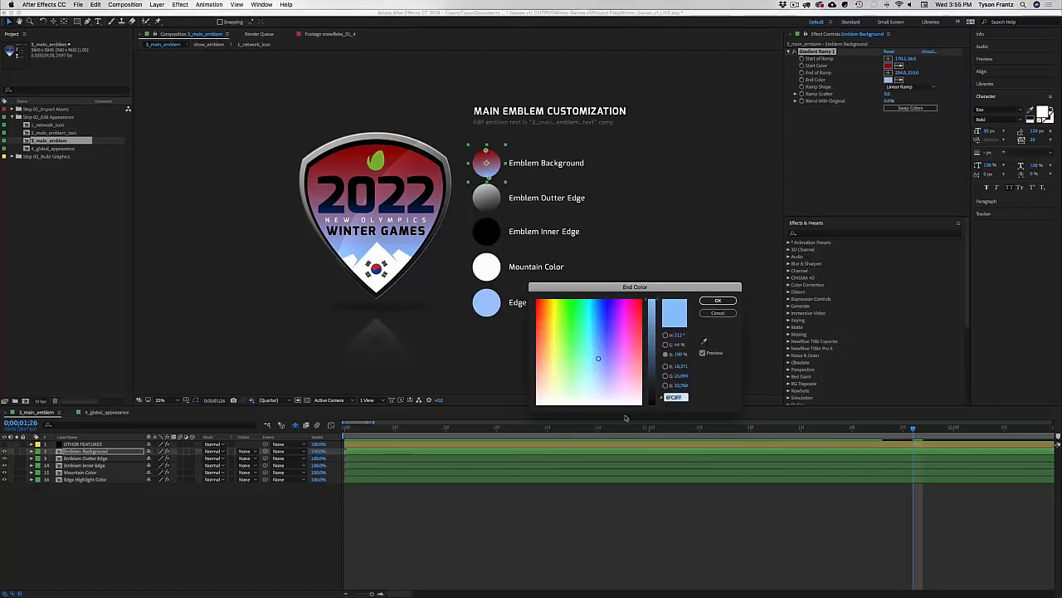
left_click(629, 364)
left_click(541, 370)
key("Return")
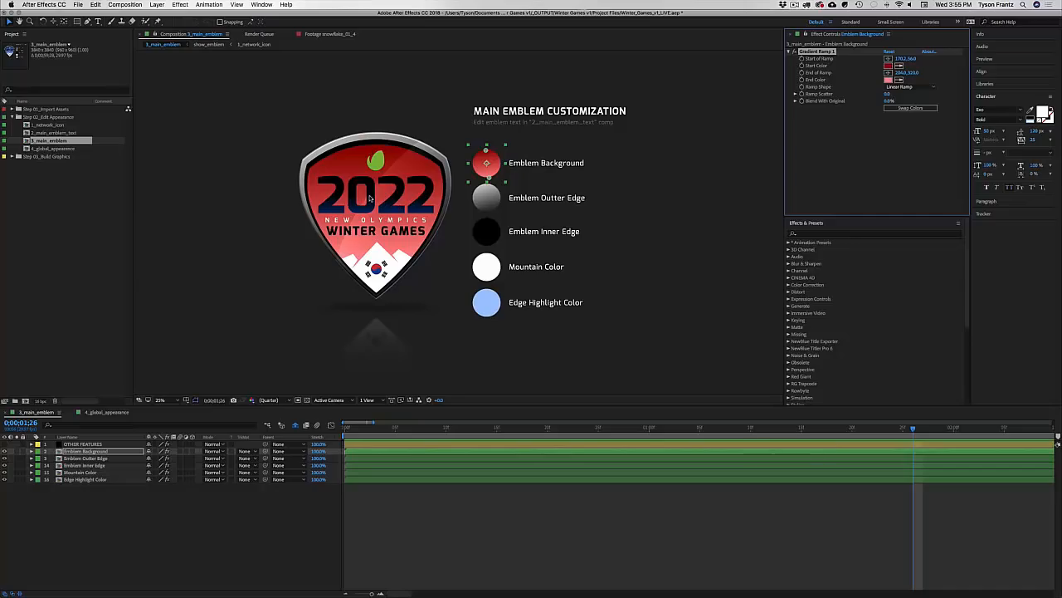
left_click(105, 412)
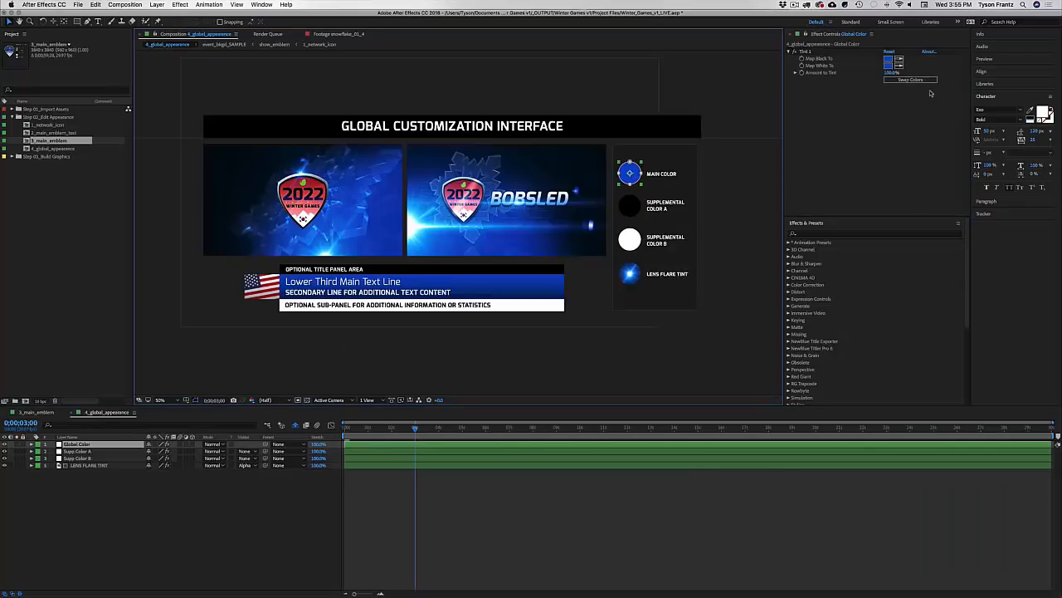
Step: Try red for the Global Color, then undo back to blue
left_click(889, 59)
left_click(651, 301)
key("Return")
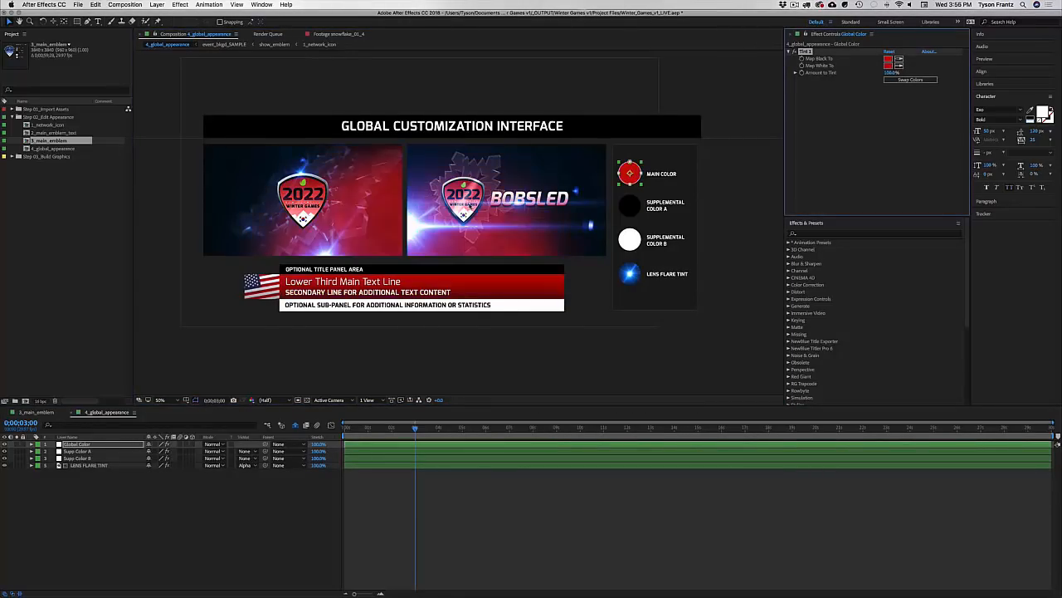
key("super+z")
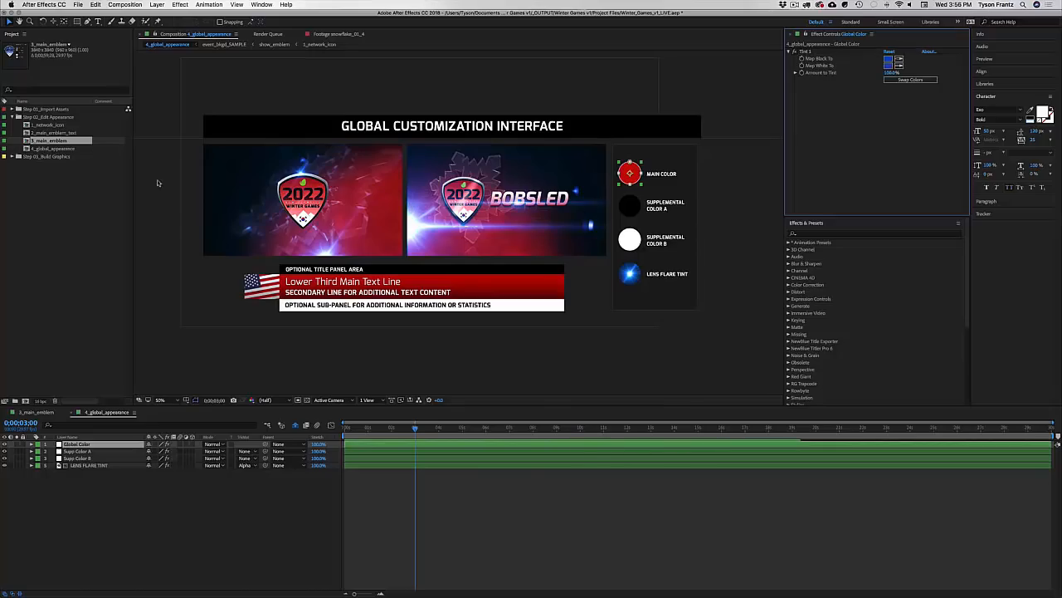
Step: Open 2_main_emblem_text and reveal the 2022 layer's Gradient Ramp 1 End Color expression
left_click(60, 133)
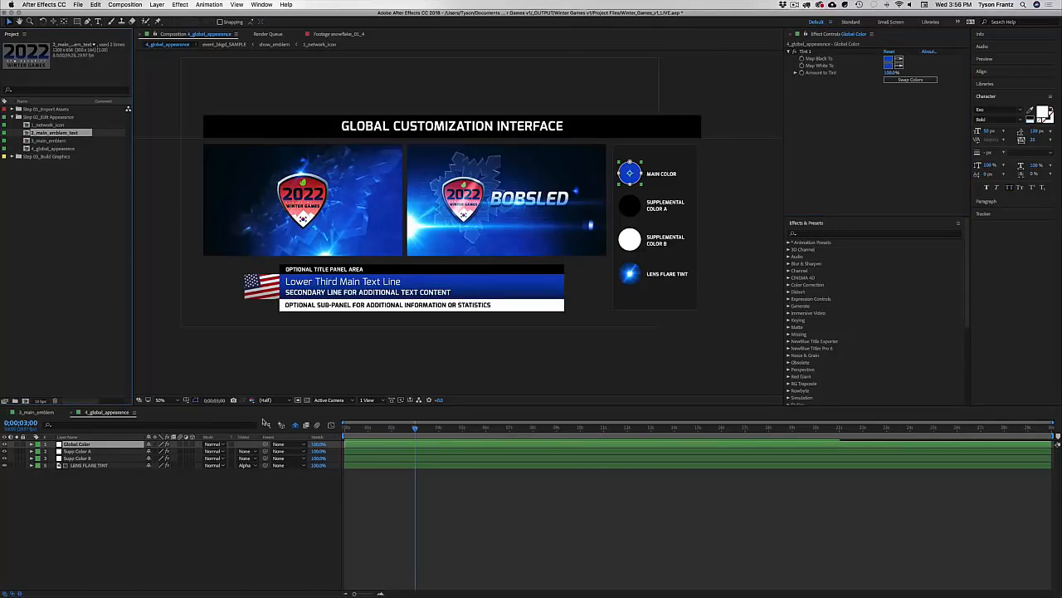
double_click(55, 133)
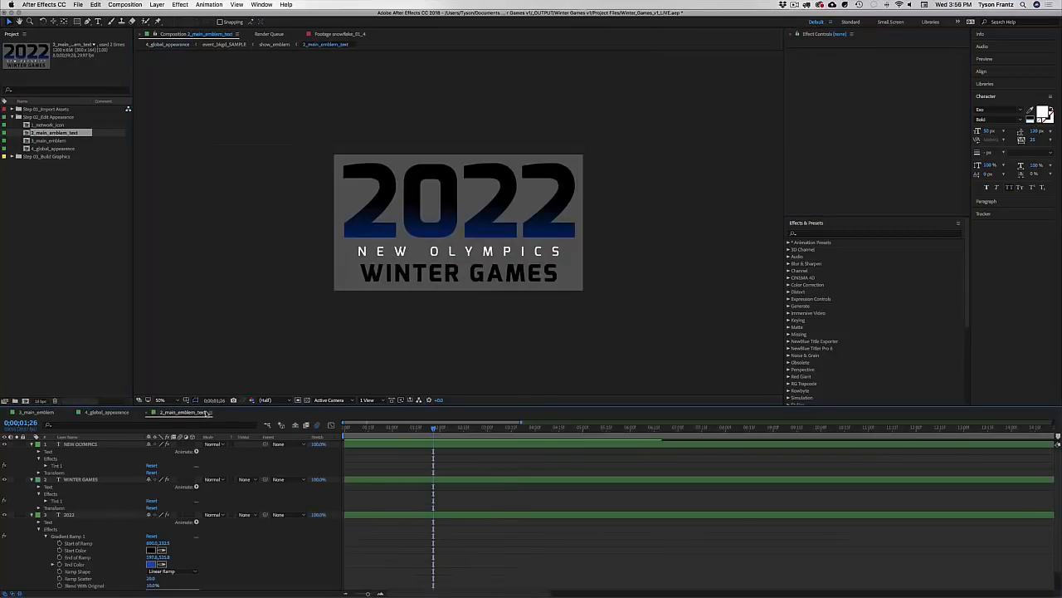
key("super+a")
key("super+grave")
left_click(70, 458)
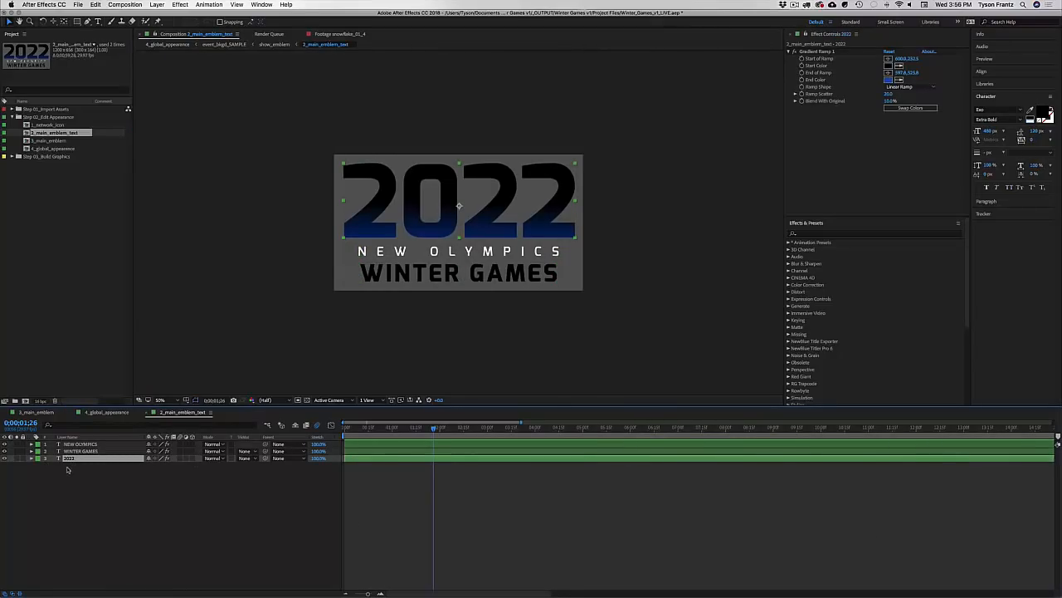
key("e")
left_click(46, 466)
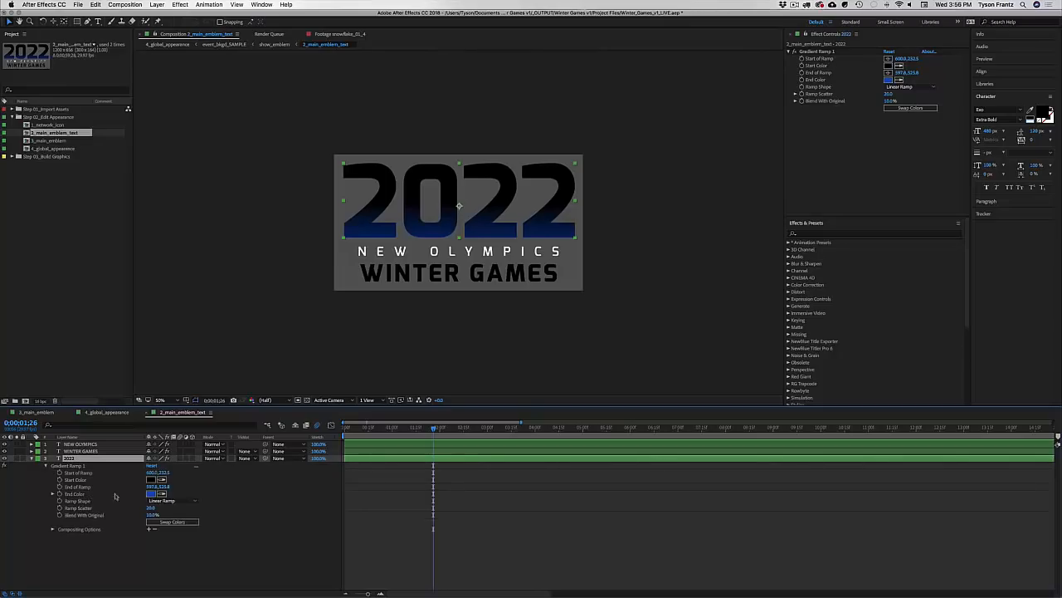
left_click(53, 494)
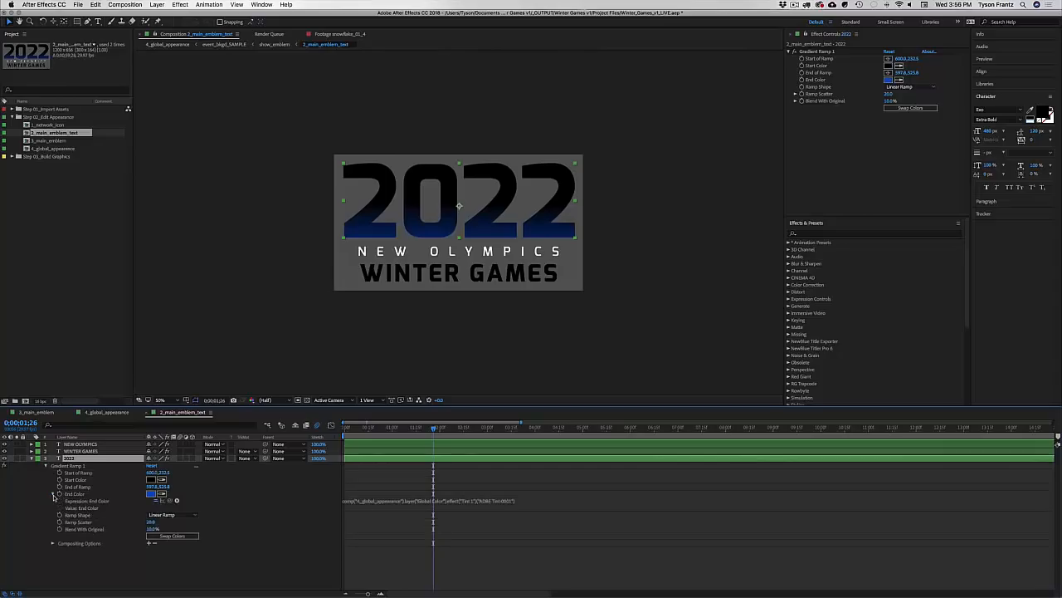
left_click(157, 501)
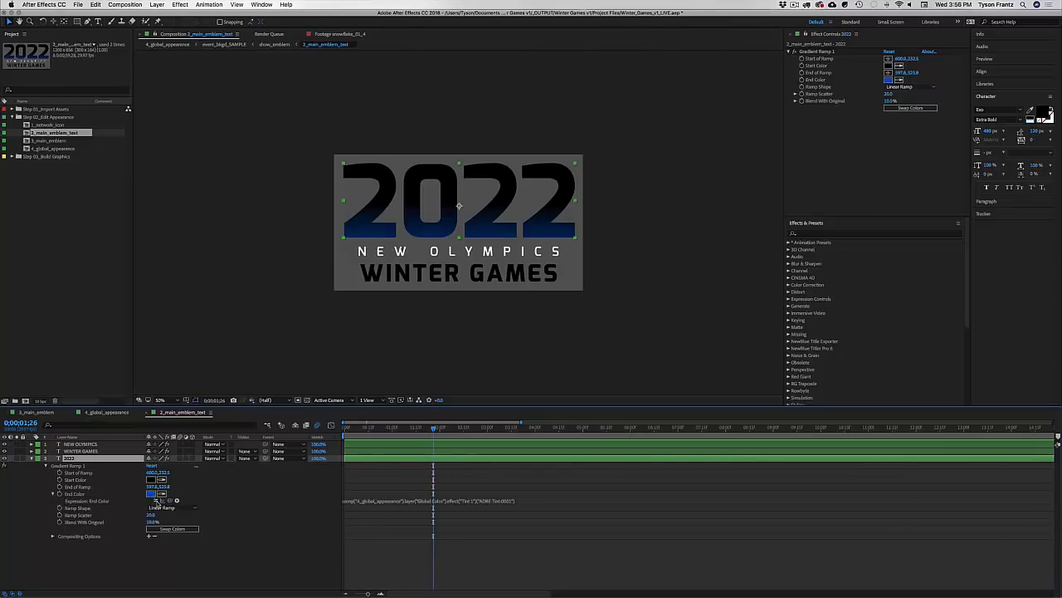
Step: Test a red End Color on the 2022 gradient and compare the comps
left_click(151, 494)
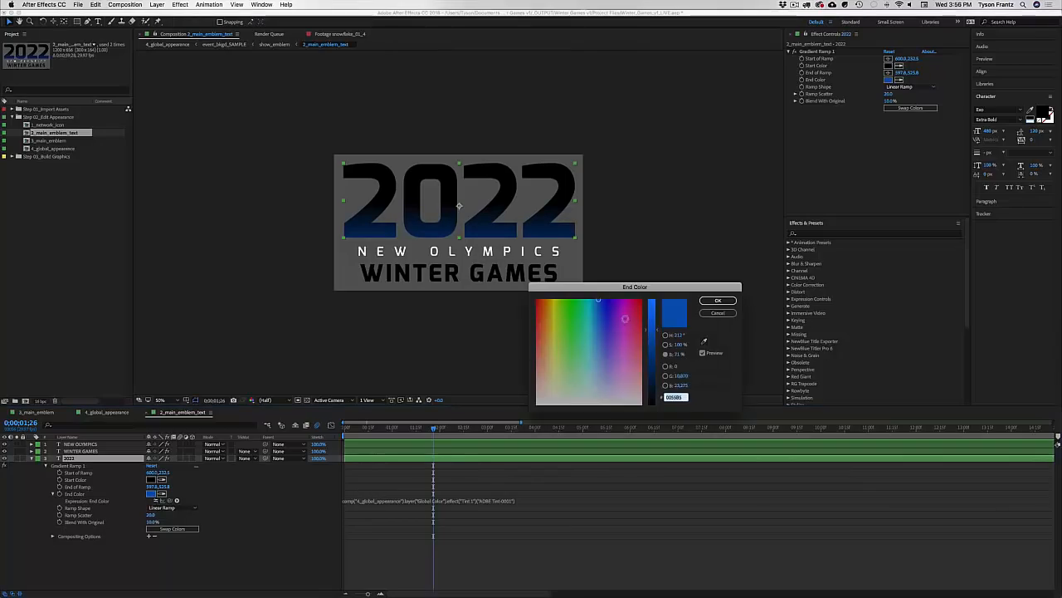
left_click(640, 312)
left_click(717, 300)
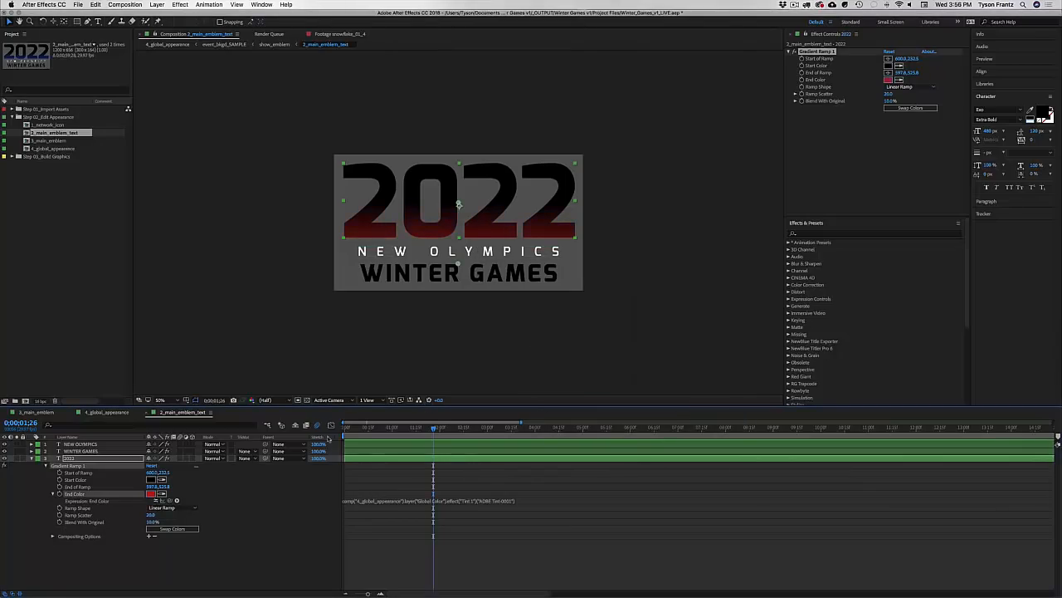
left_click(100, 413)
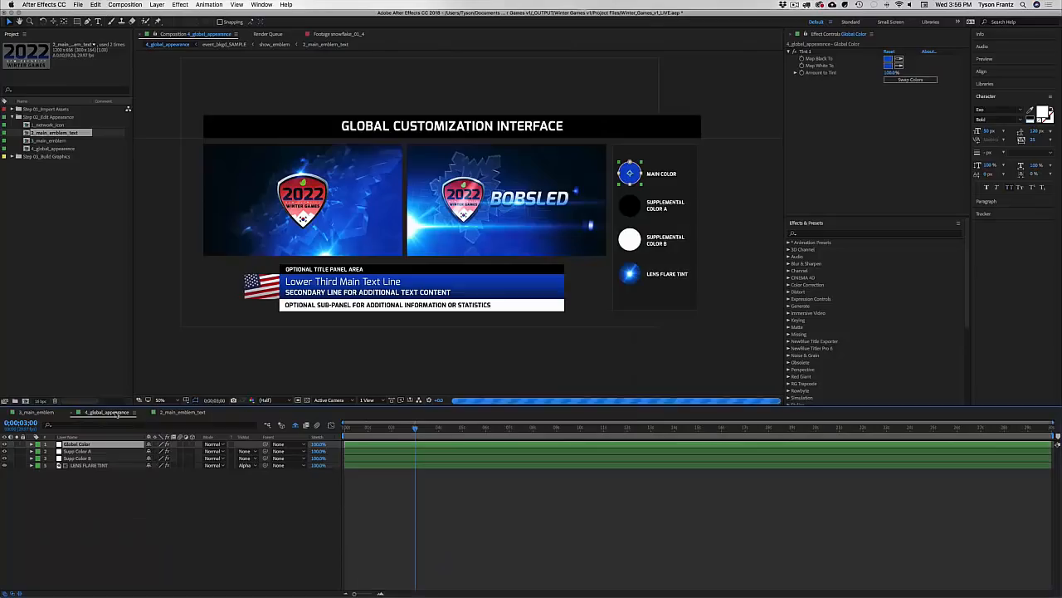
left_click(32, 414)
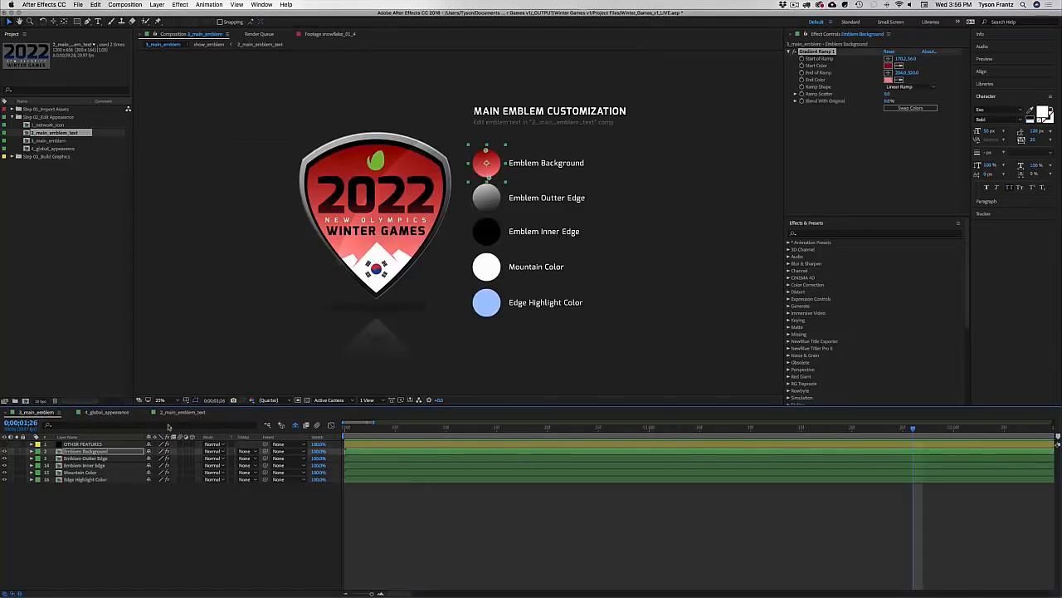
left_click(166, 413)
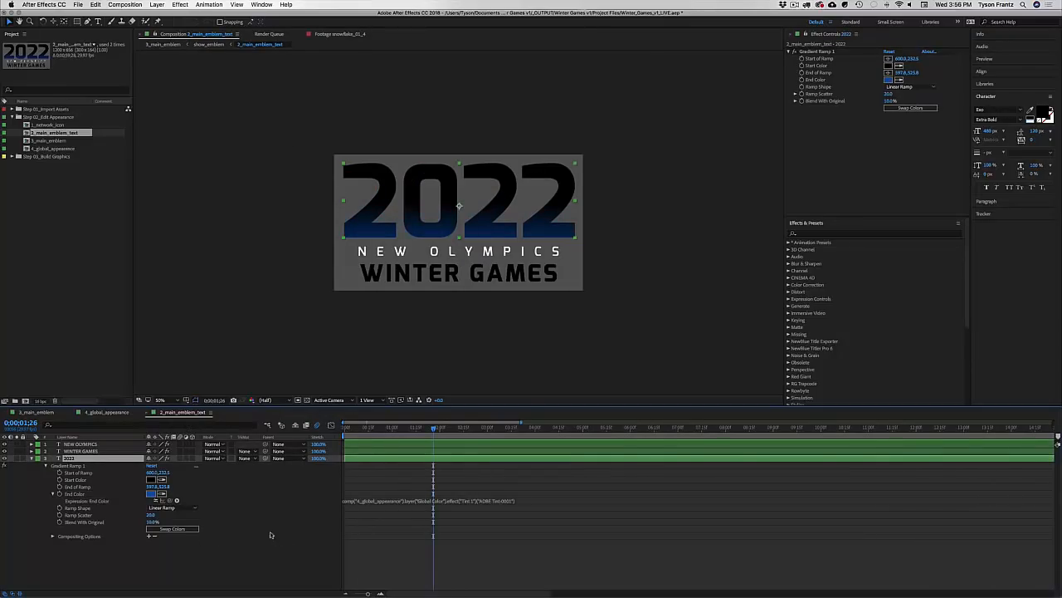
Step: Change the 2022 text to 2018 with tracking 25
key("super+t")
left_click_drag(459, 205, 573, 200)
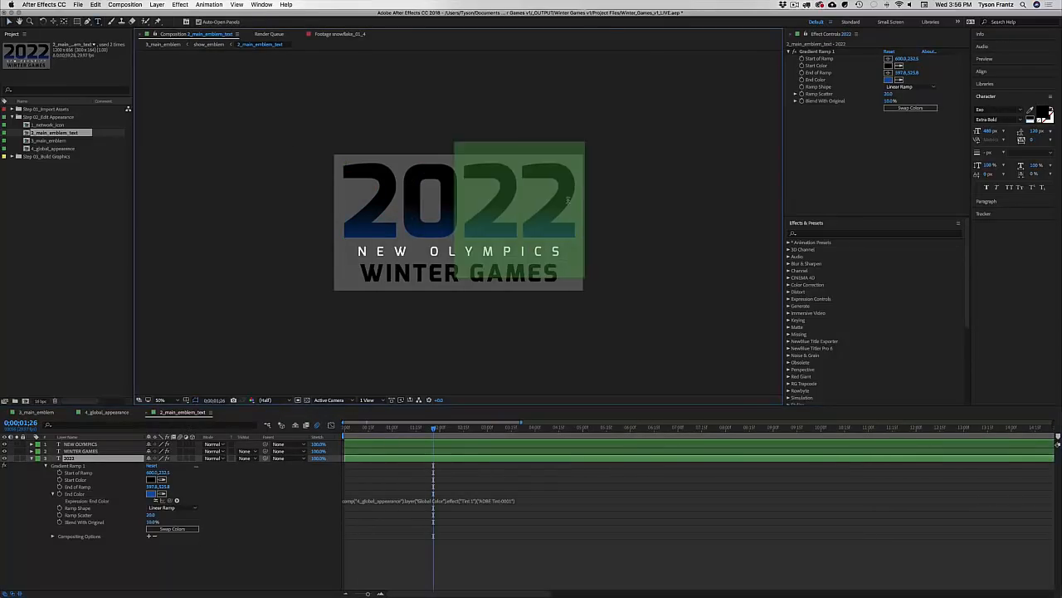
type("18")
key("super+a")
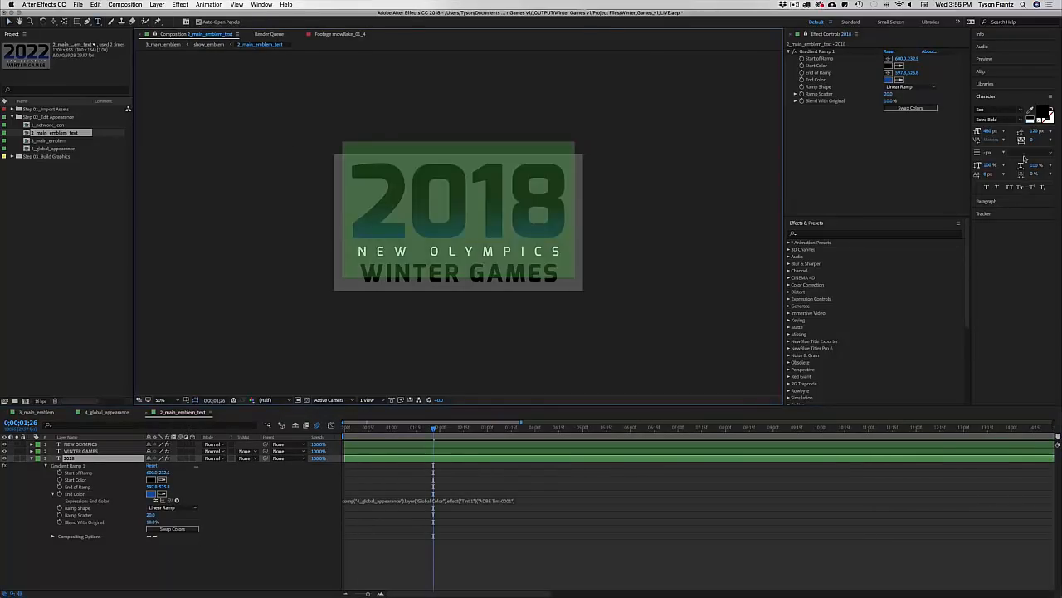
left_click(1037, 139)
type("25")
key("Return")
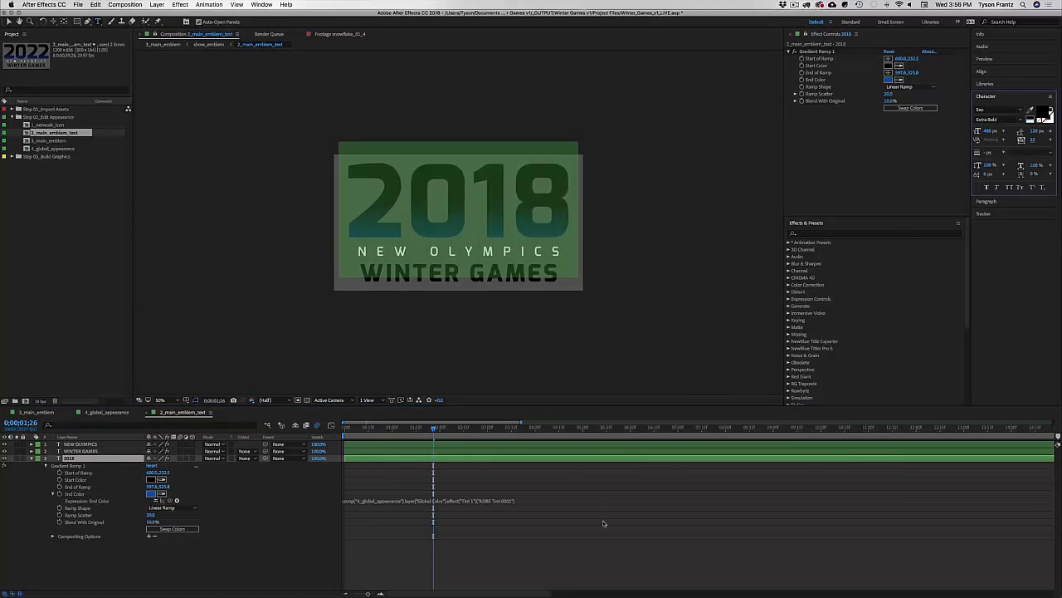
left_click(552, 537)
Step: Replace the NEW OLYMPICS line with PYEONGCHANG and close the emblem text comp
left_click(32, 458)
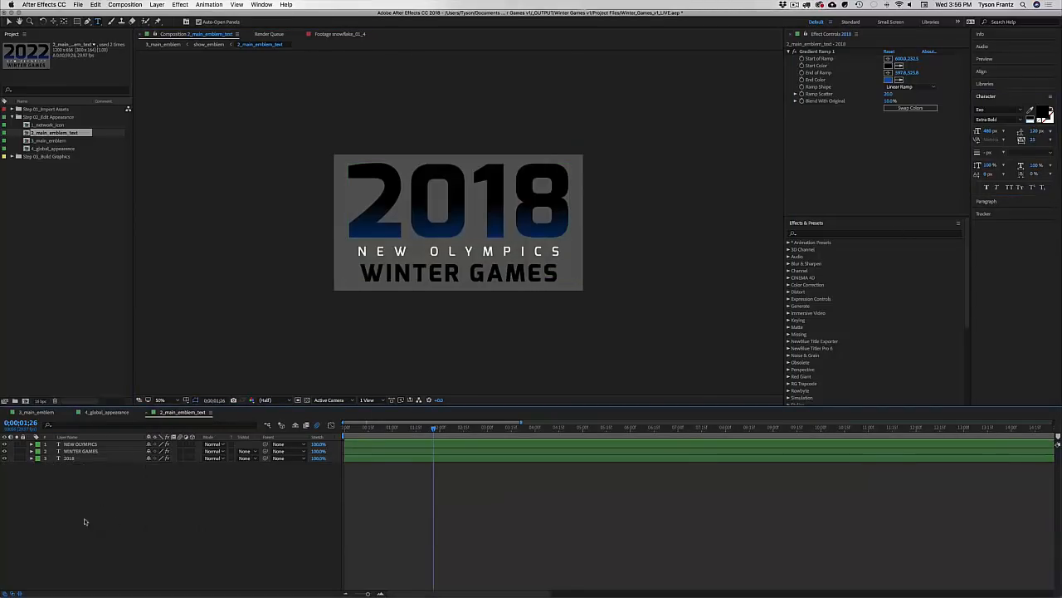
left_click(469, 250)
left_click(469, 251)
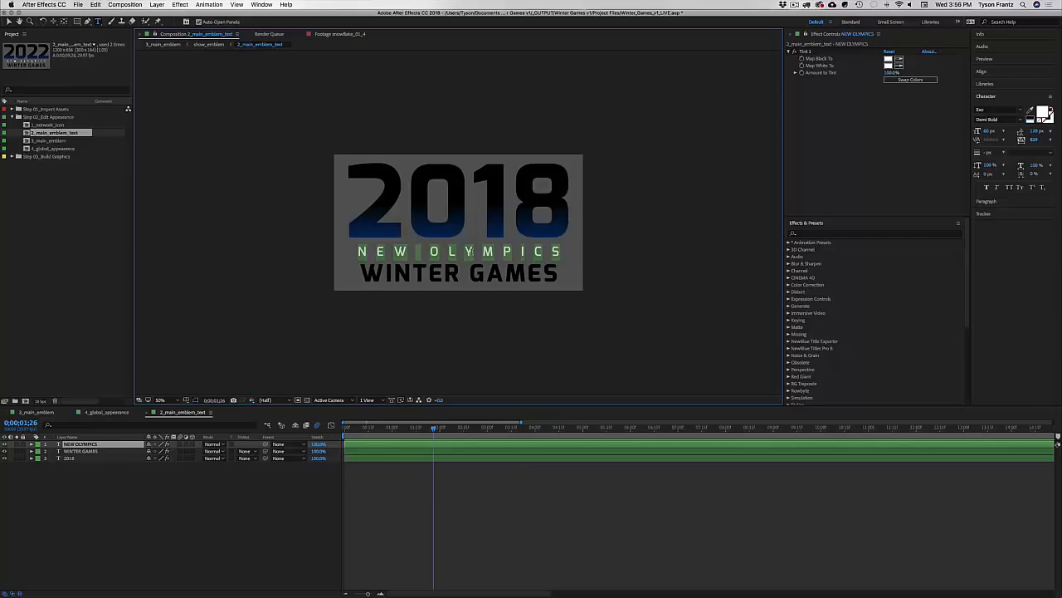
type("PYE")
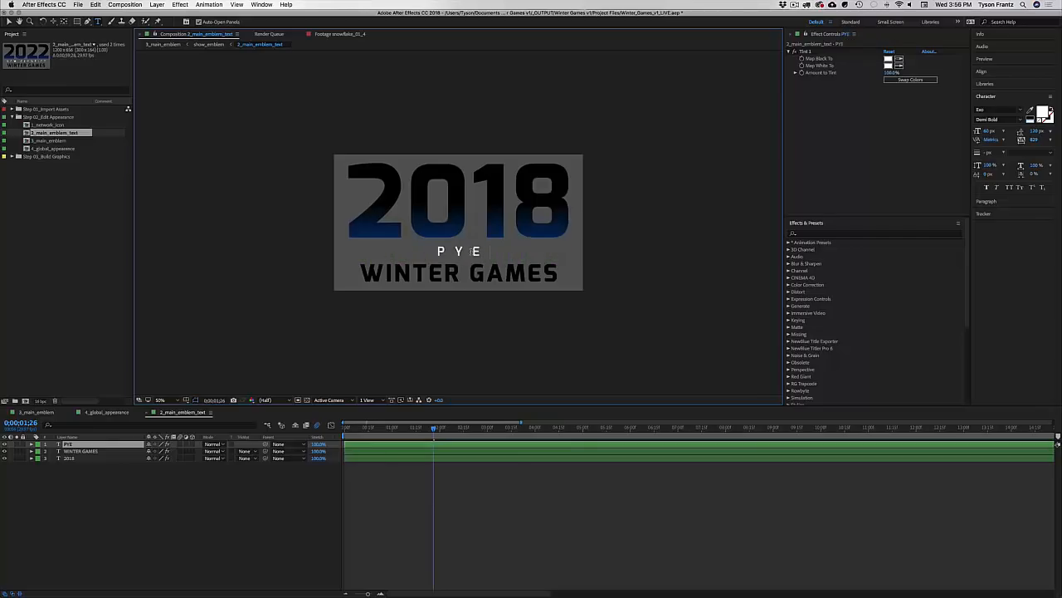
type("ONGCHANG")
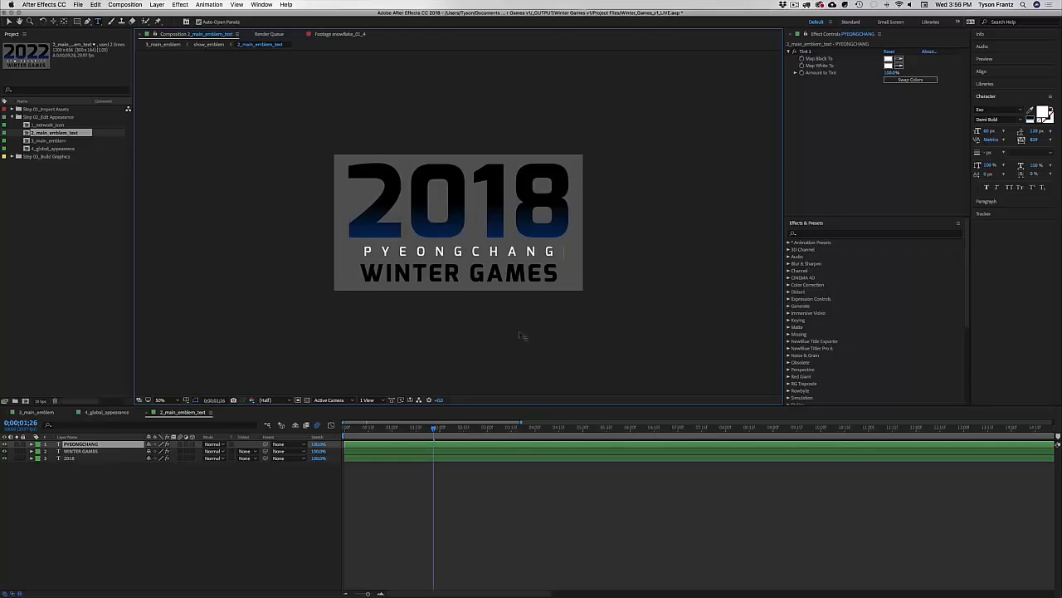
left_click(581, 507)
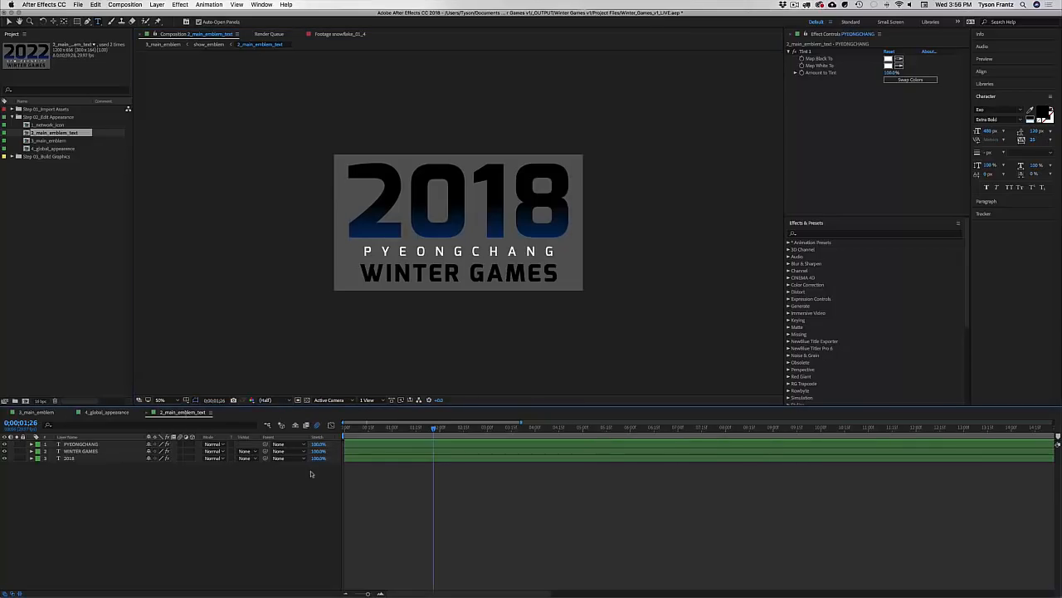
key("super+w")
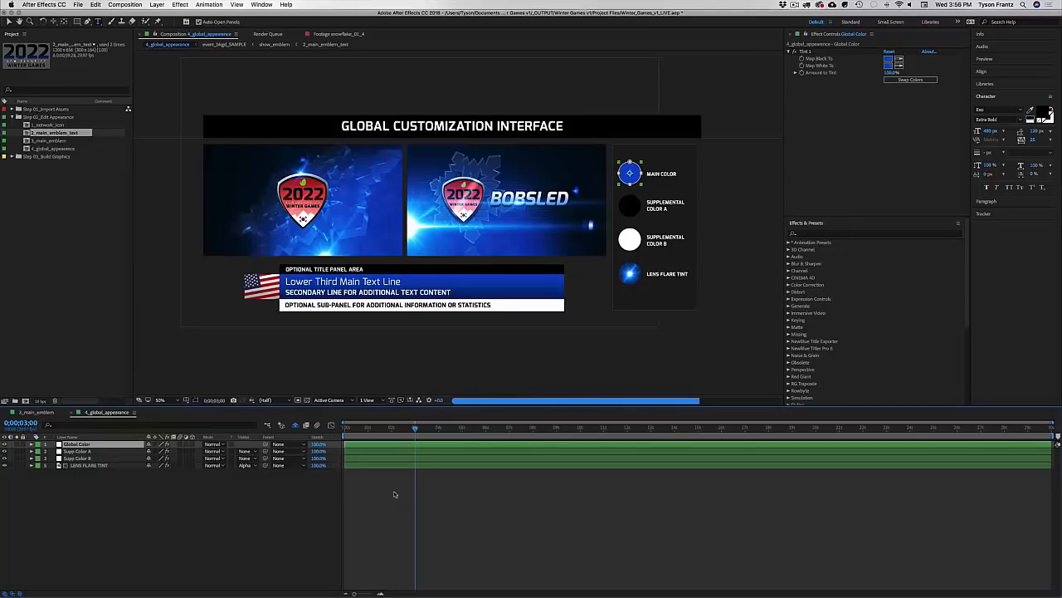
Step: Open 3_main_emblem and set the background gradient's Start Color to blue
double_click(48, 141)
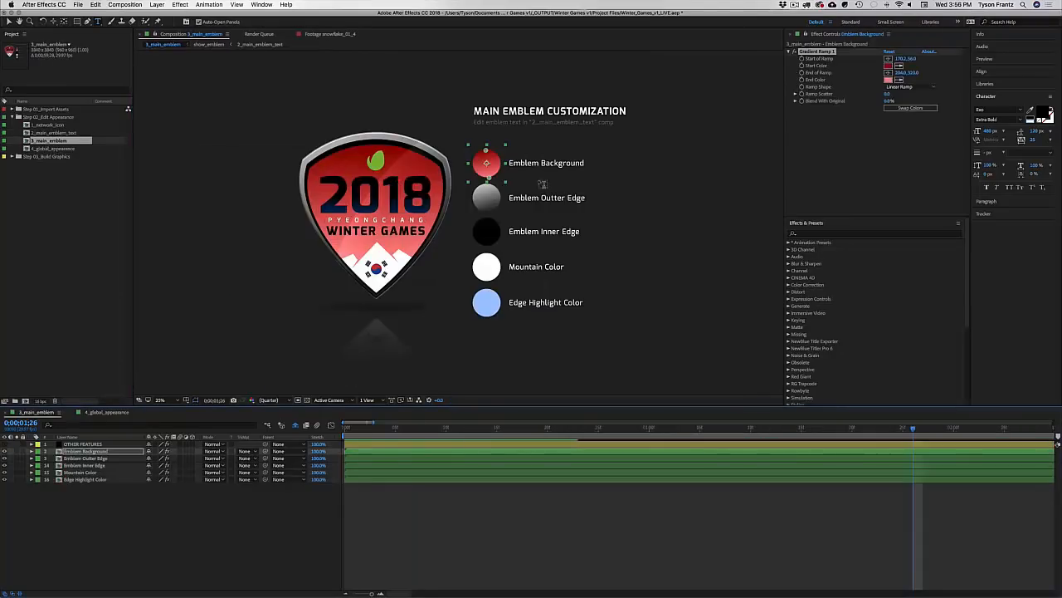
left_click(889, 65)
left_click(597, 297)
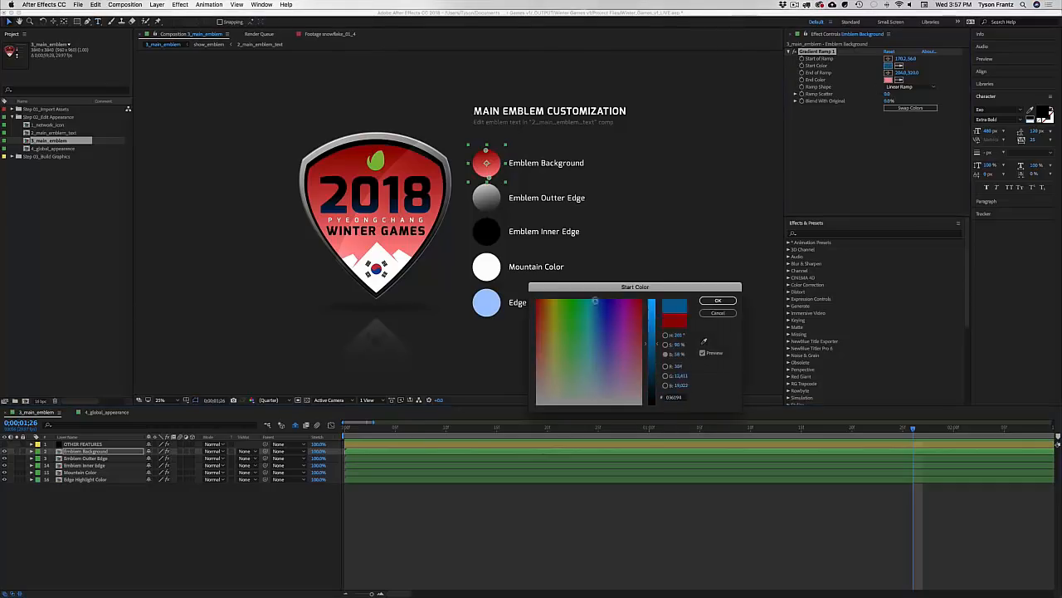
left_click_drag(597, 297, 598, 300)
left_click(650, 348)
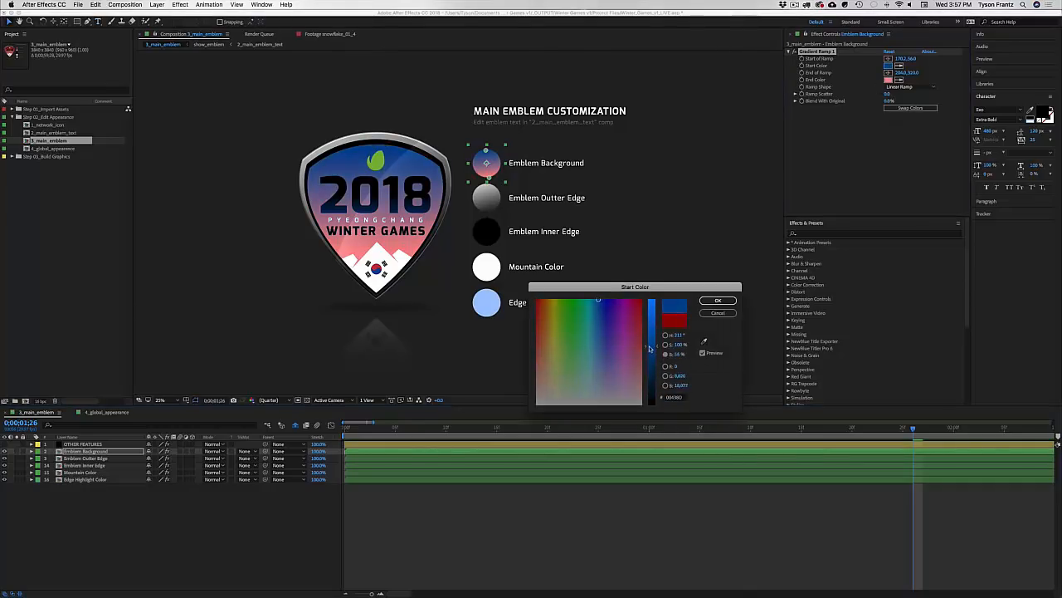
left_click(665, 345)
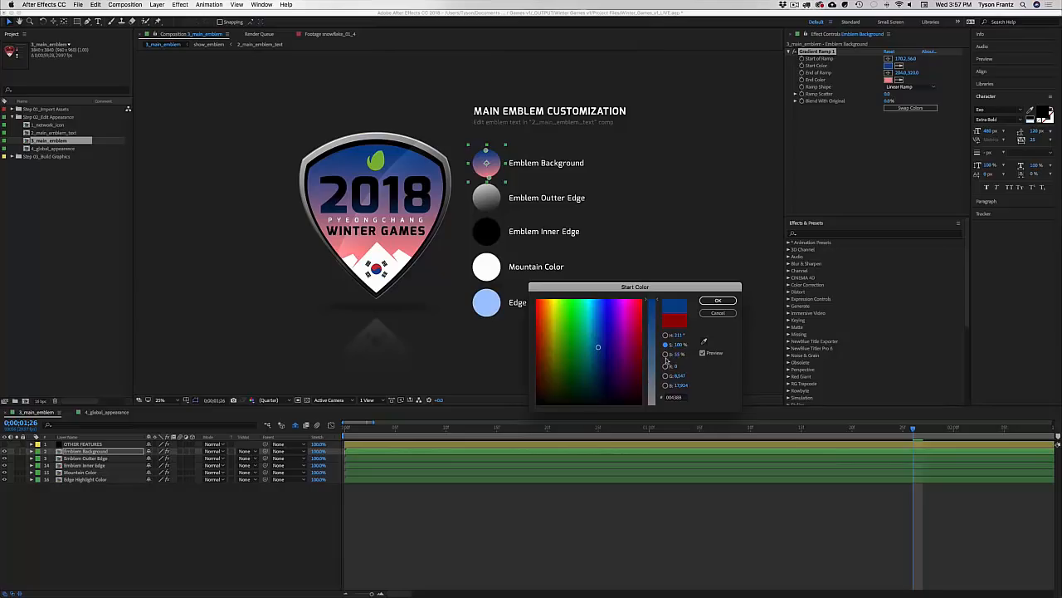
left_click(665, 355)
left_click(666, 344)
Step: Make the gradient End Color light blue and deepen the Start Color to dark blue
left_click(718, 299)
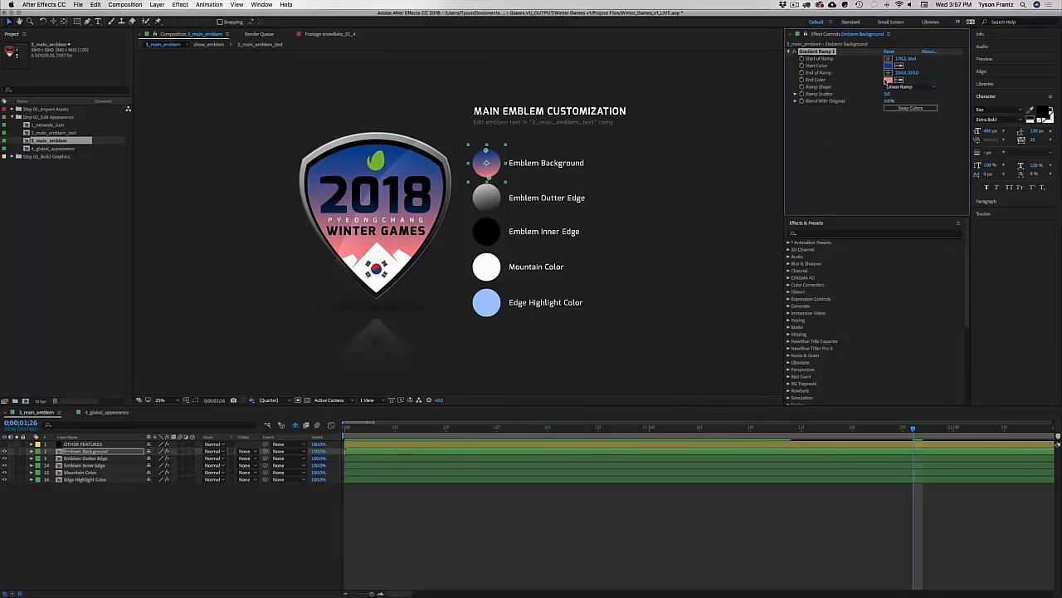
left_click(889, 80)
left_click(599, 352)
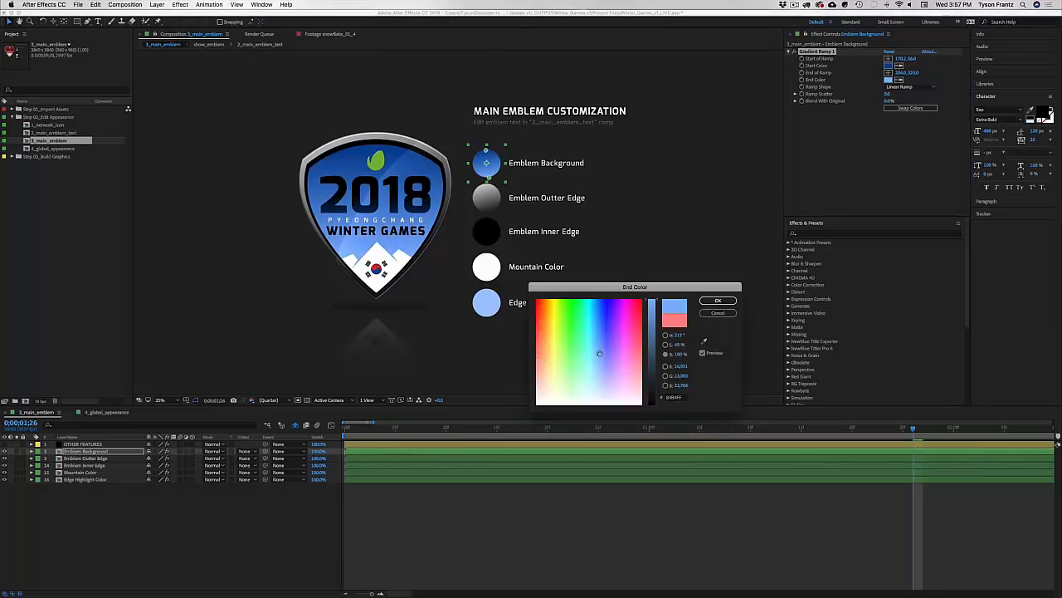
key("Return")
left_click(889, 65)
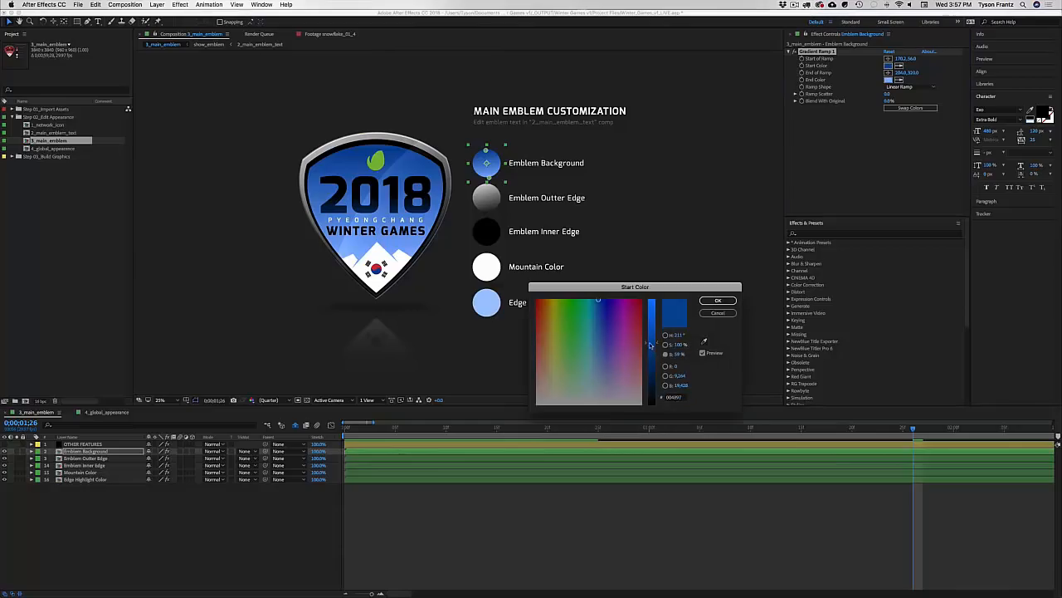
left_click(665, 344)
left_click(600, 350)
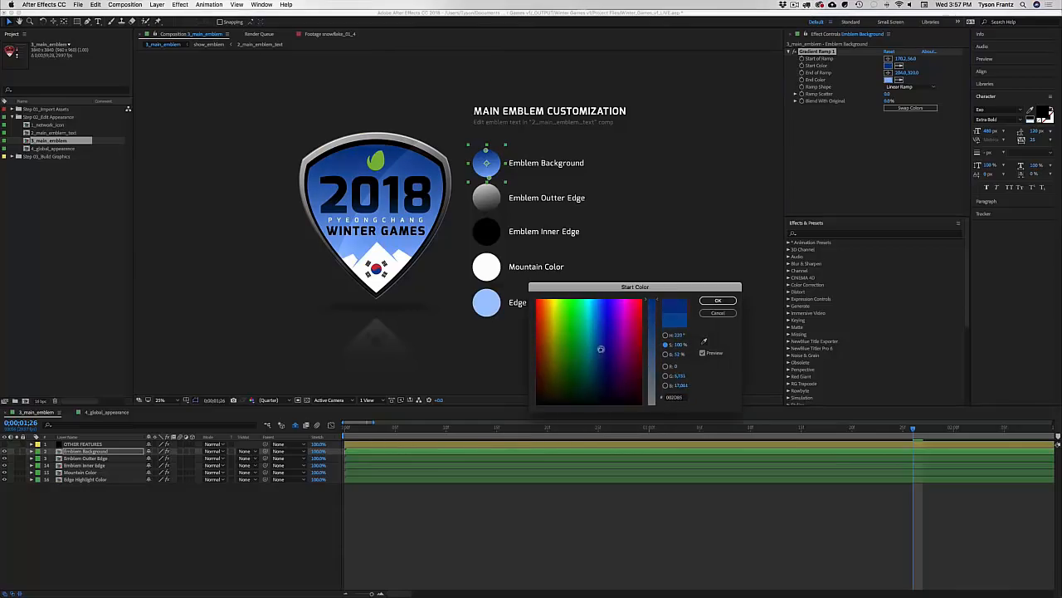
key("Return")
left_click(643, 490)
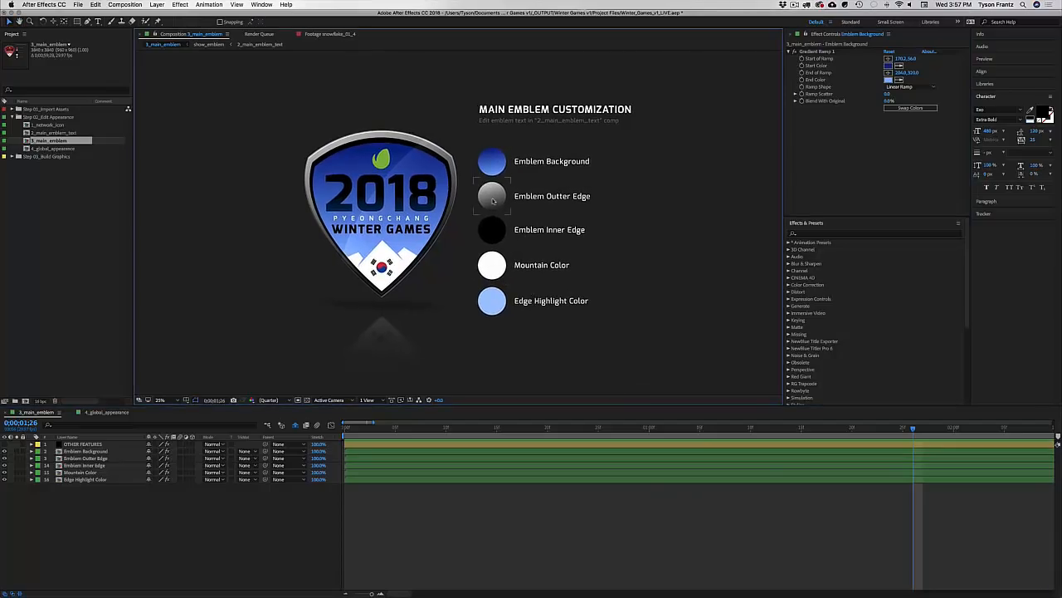
left_click(492, 200)
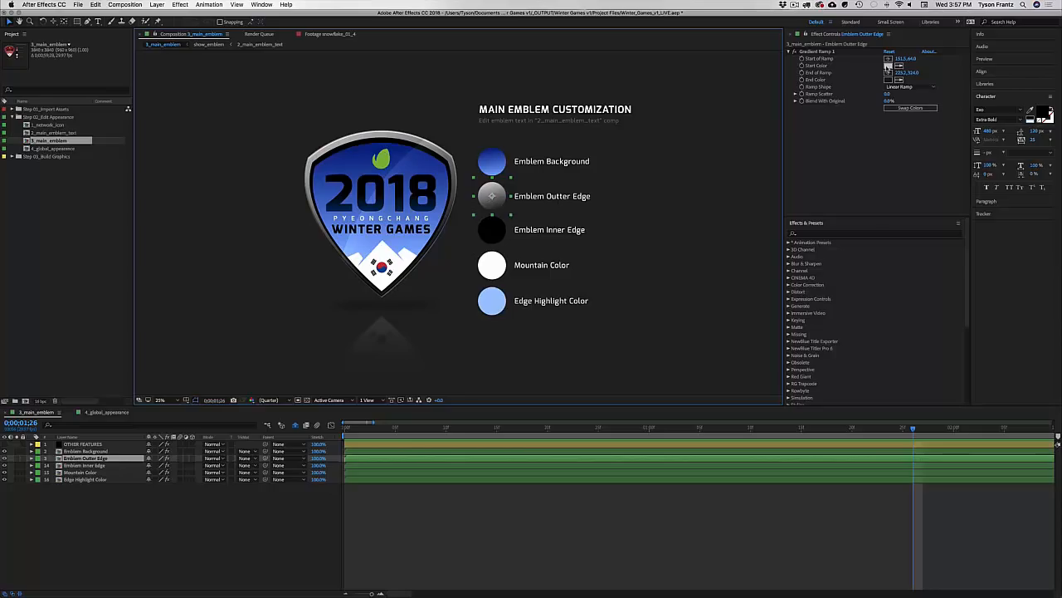
left_click(888, 66)
left_click_drag(651, 404, 651, 305)
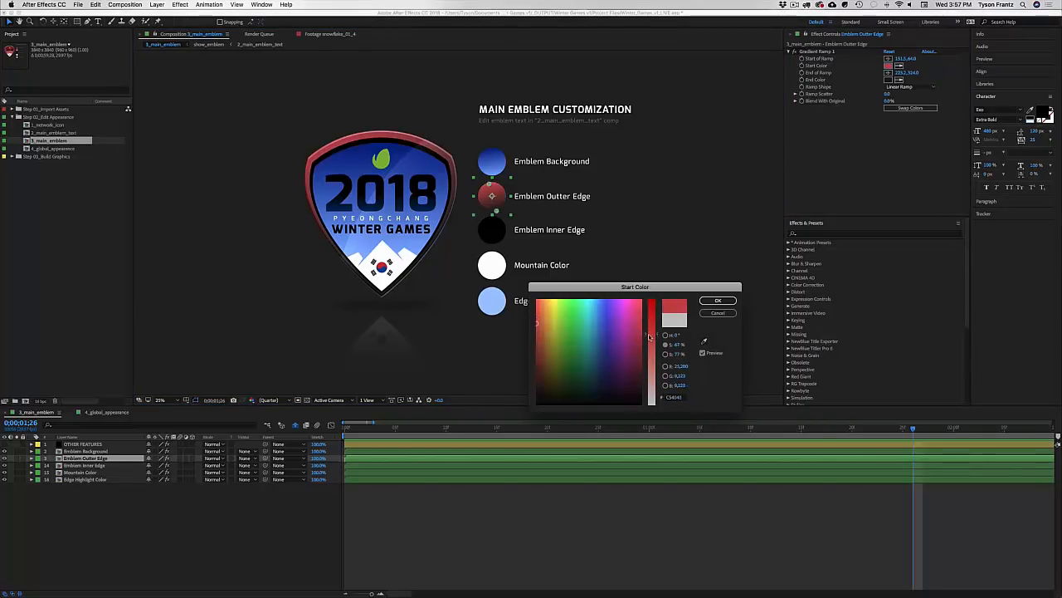
left_click(718, 300)
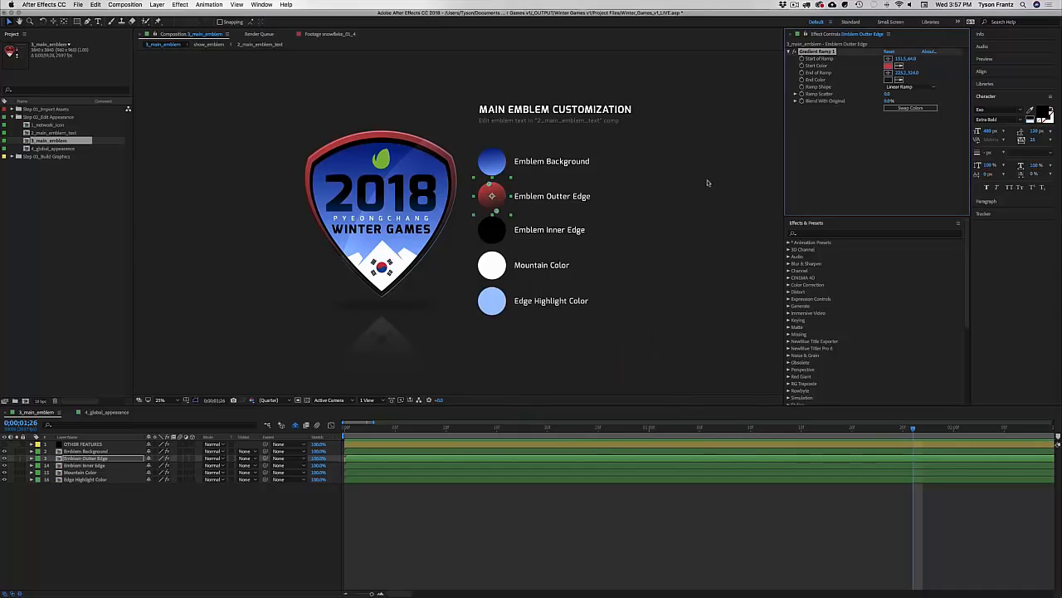
key("super+z")
left_click(494, 237)
left_click(889, 59)
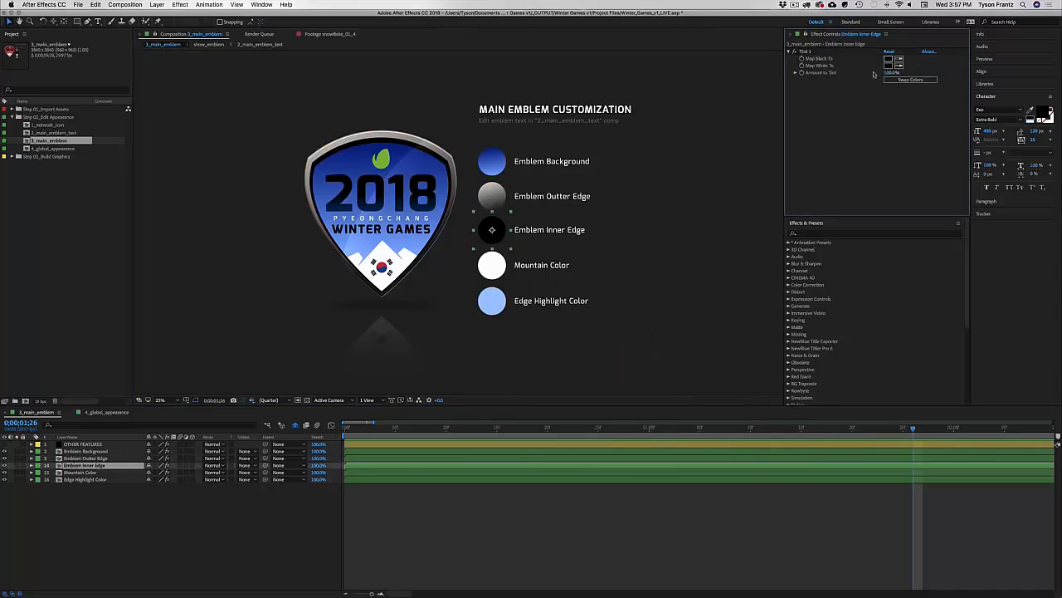
type("FFFFFF")
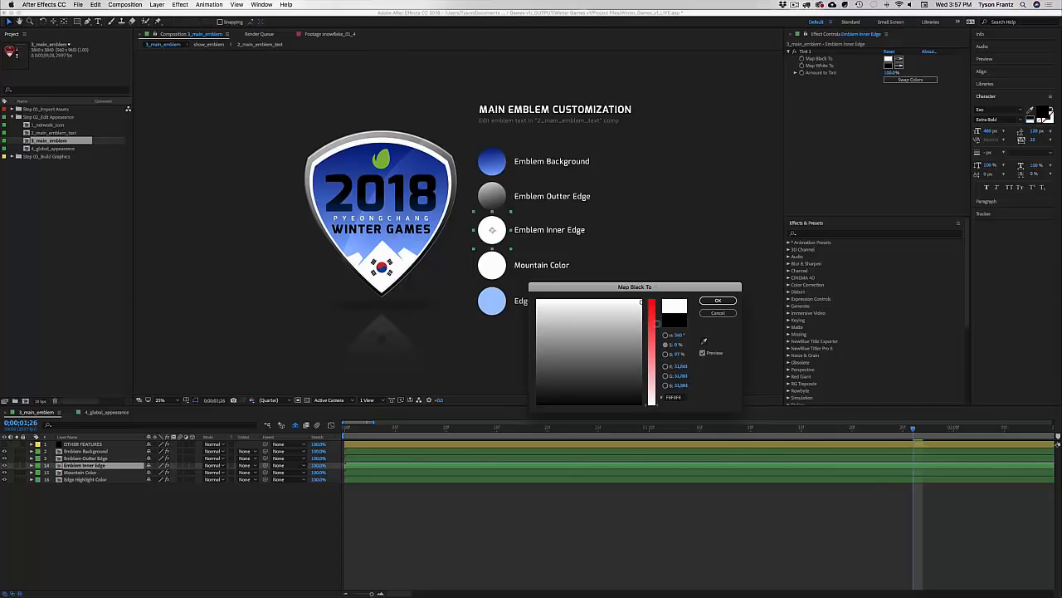
mouse_move(655, 301)
left_mouse_down()
mouse_move(663, 413)
mouse_move(655, 321)
mouse_move(674, 297)
left_mouse_up()
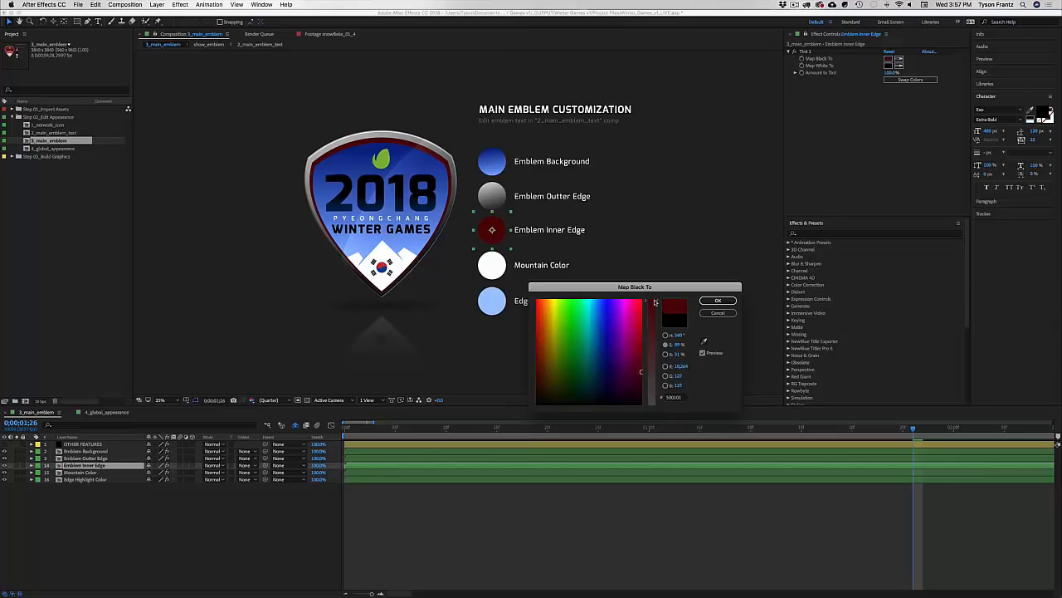
left_click_drag(606, 353, 649, 302)
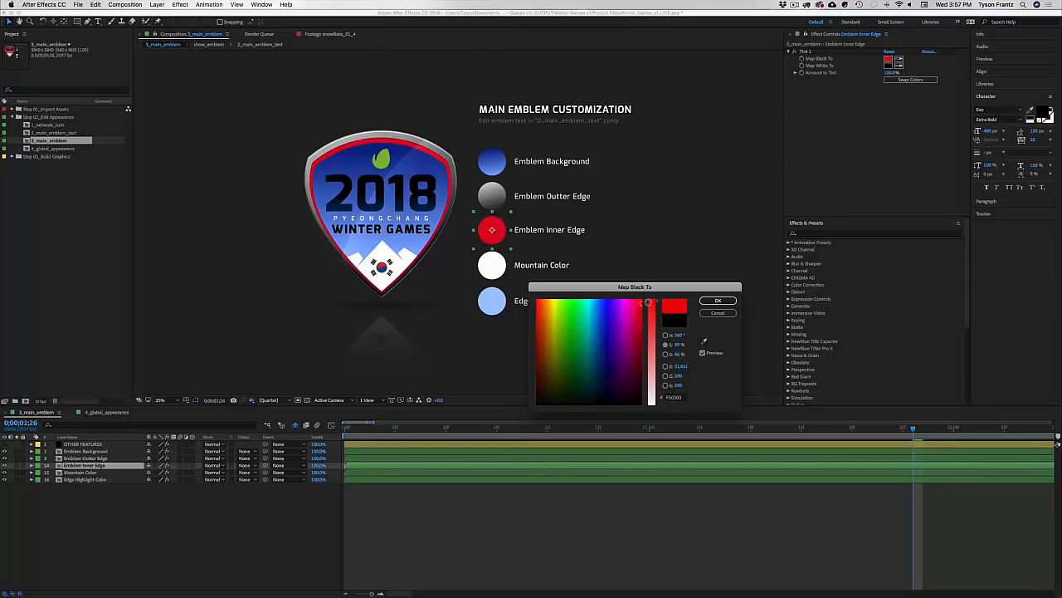
left_click(712, 312)
Step: Open the Mountain Color layer's tint colour, then cancel without changing it
left_click(498, 270)
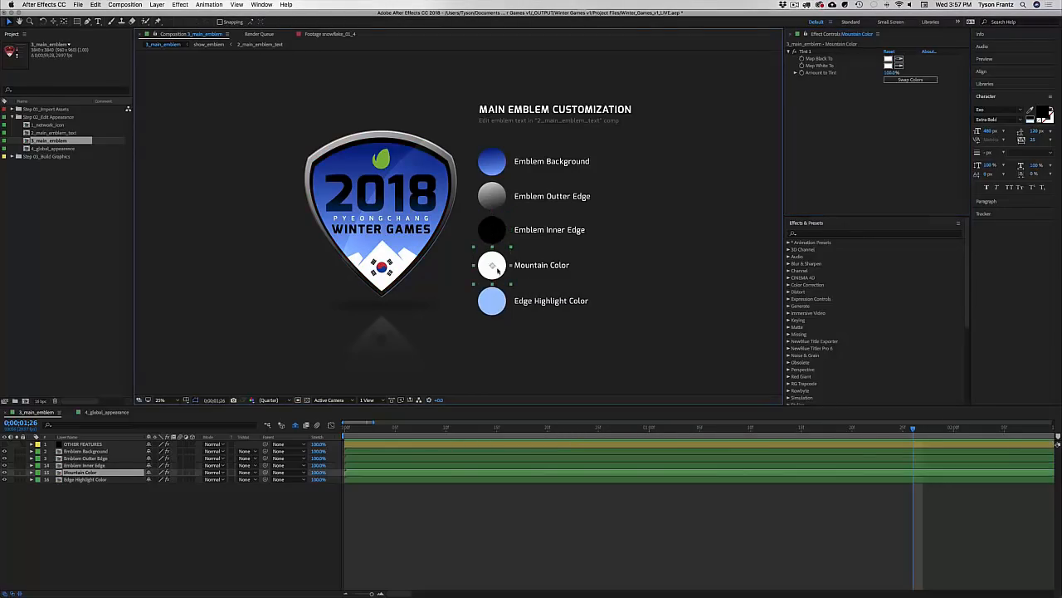
left_click(889, 59)
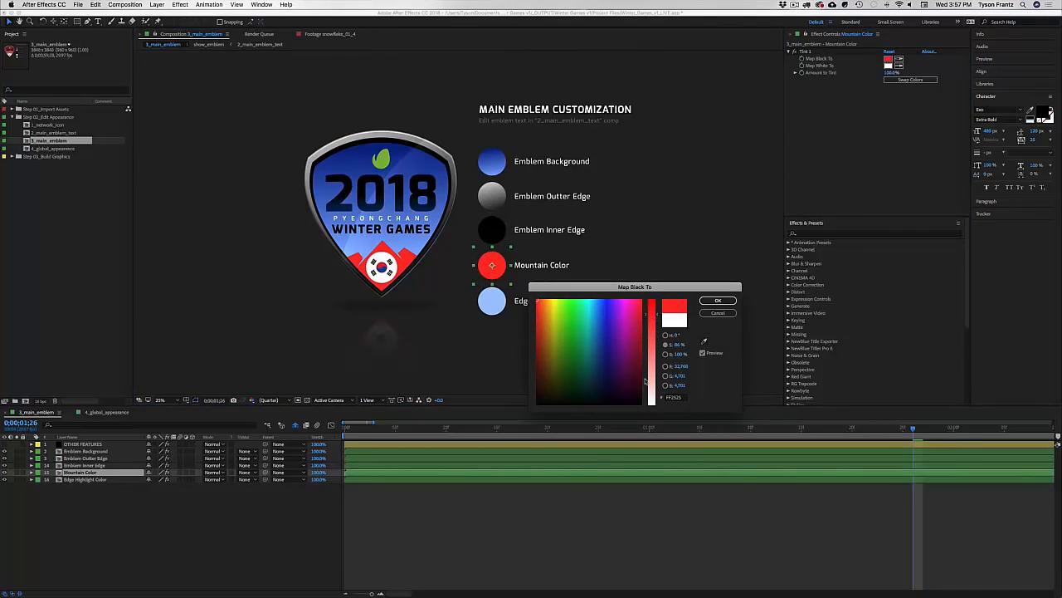
left_click(718, 313)
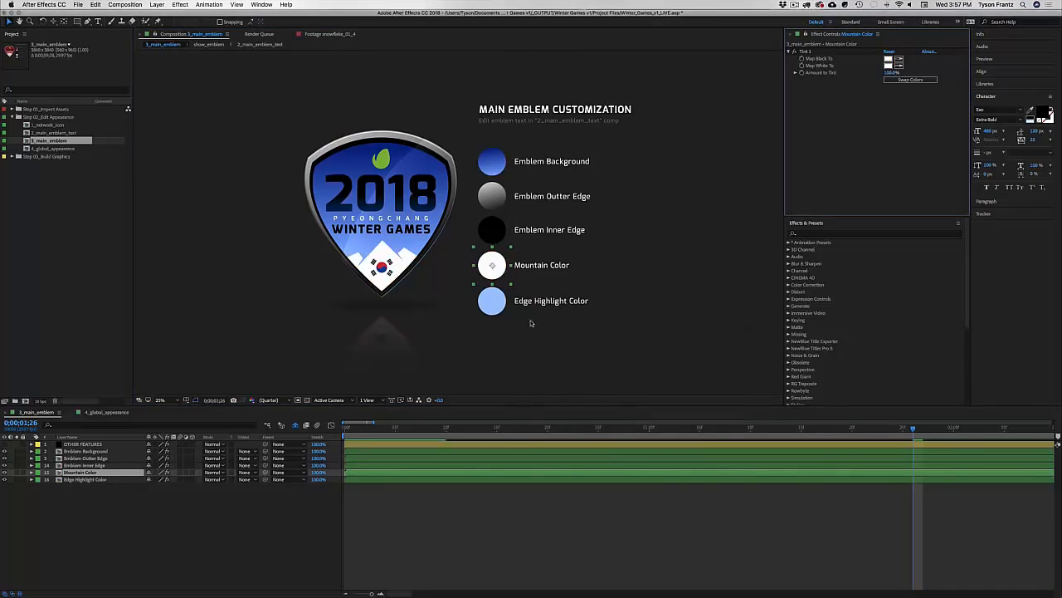
Step: Try a vivid magenta tint on Edge Highlight Color, then undo it to keep light blue
left_click(492, 300)
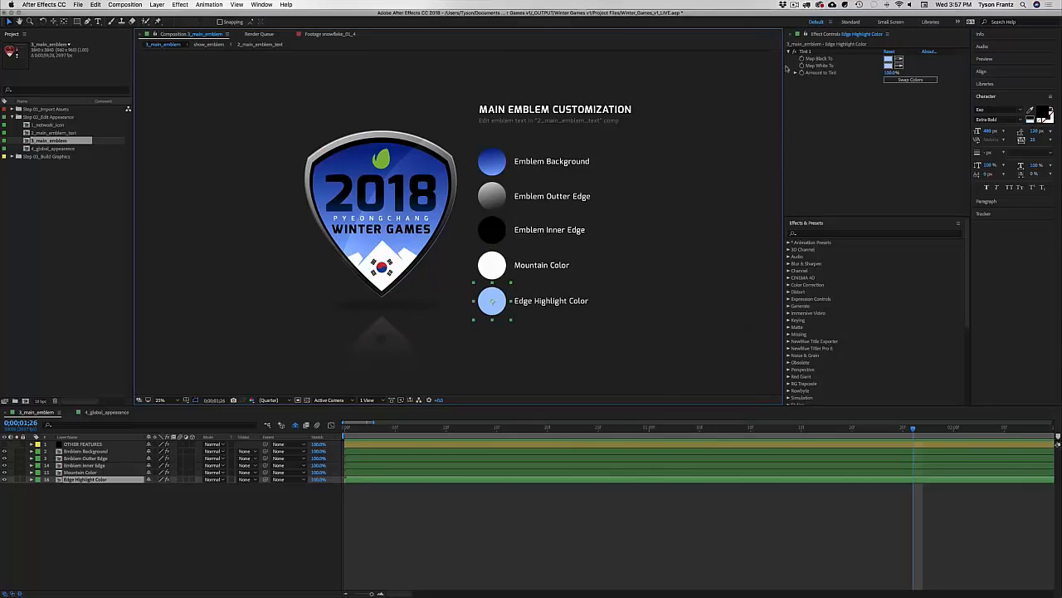
left_click(889, 60)
left_click(619, 321)
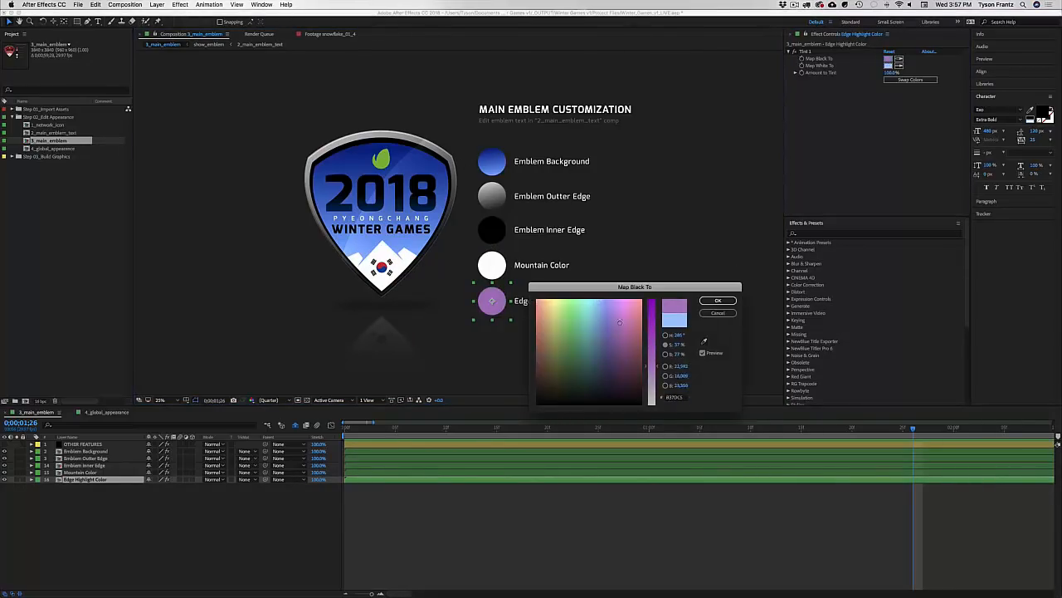
left_click_drag(619, 322, 623, 316)
left_click_drag(651, 364, 651, 319)
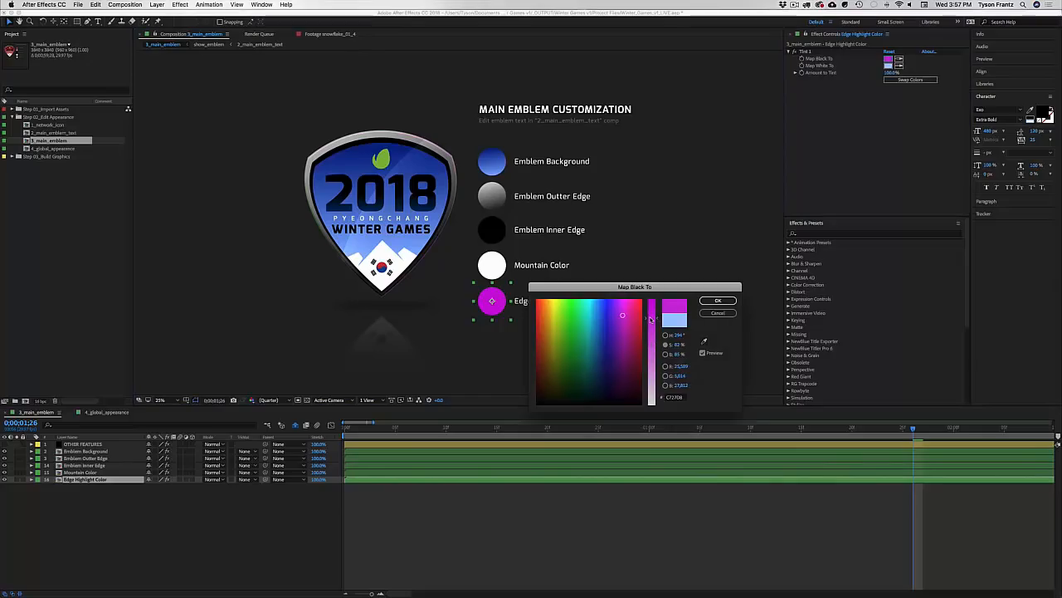
key("Return")
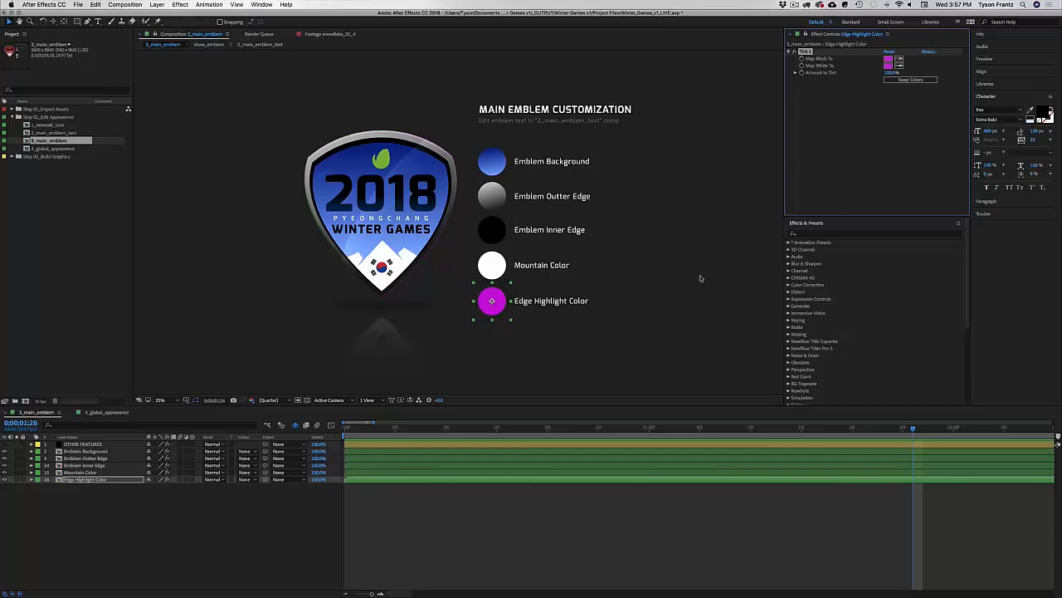
key("super+z")
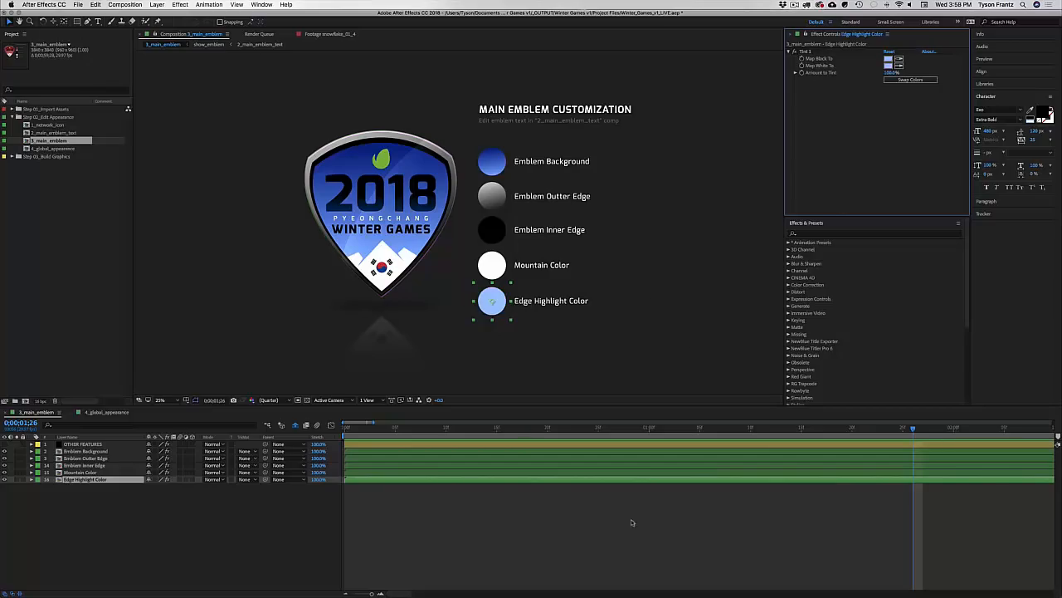
left_click(549, 525)
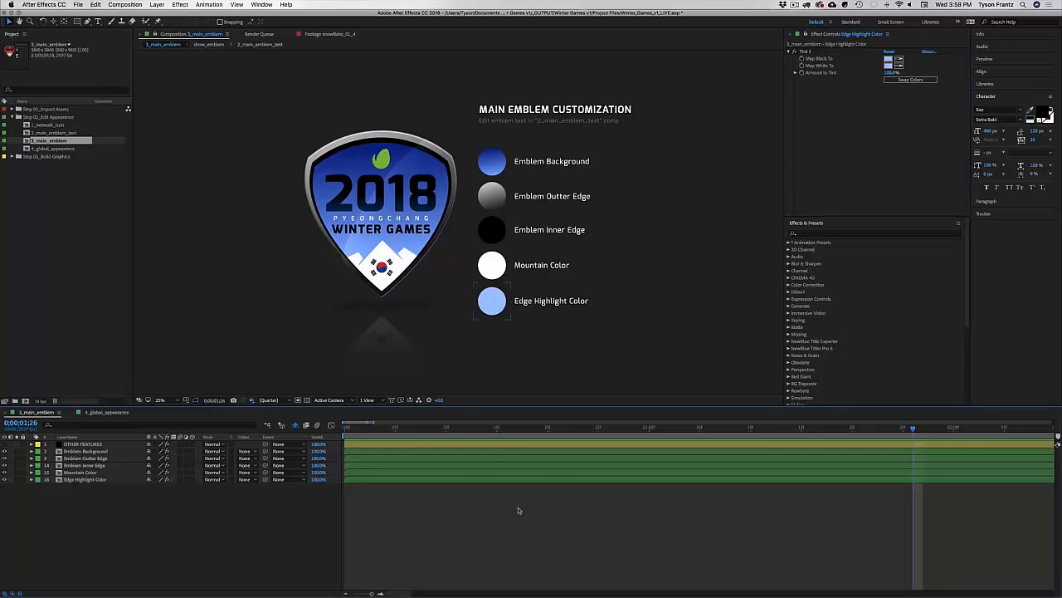
Step: Close the 3_main_emblem and 4_global_appearance comps with Cmd+W
left_click_drag(455, 309, 457, 301)
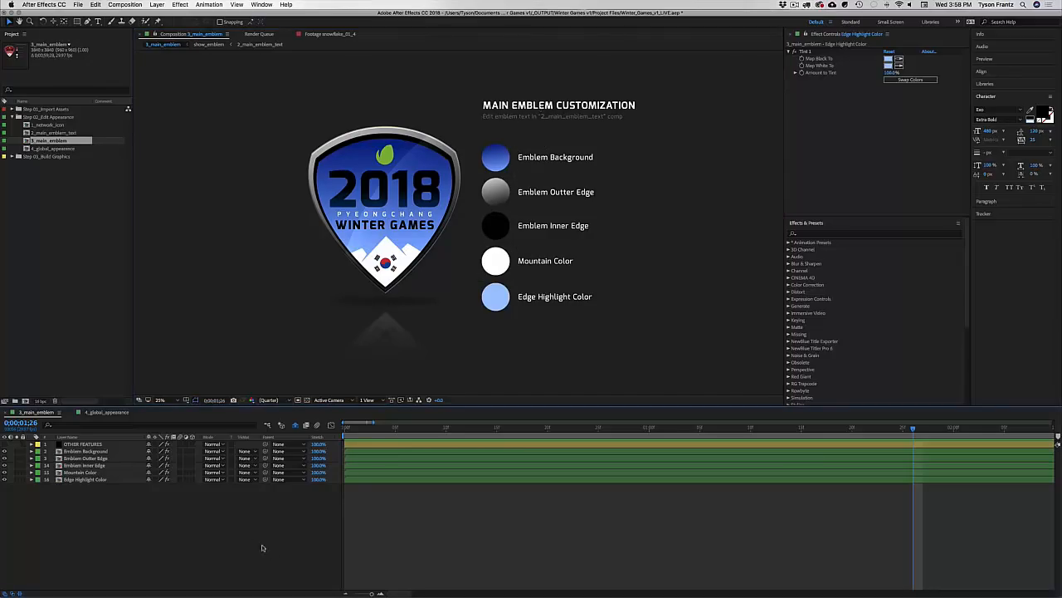
key("super+w")
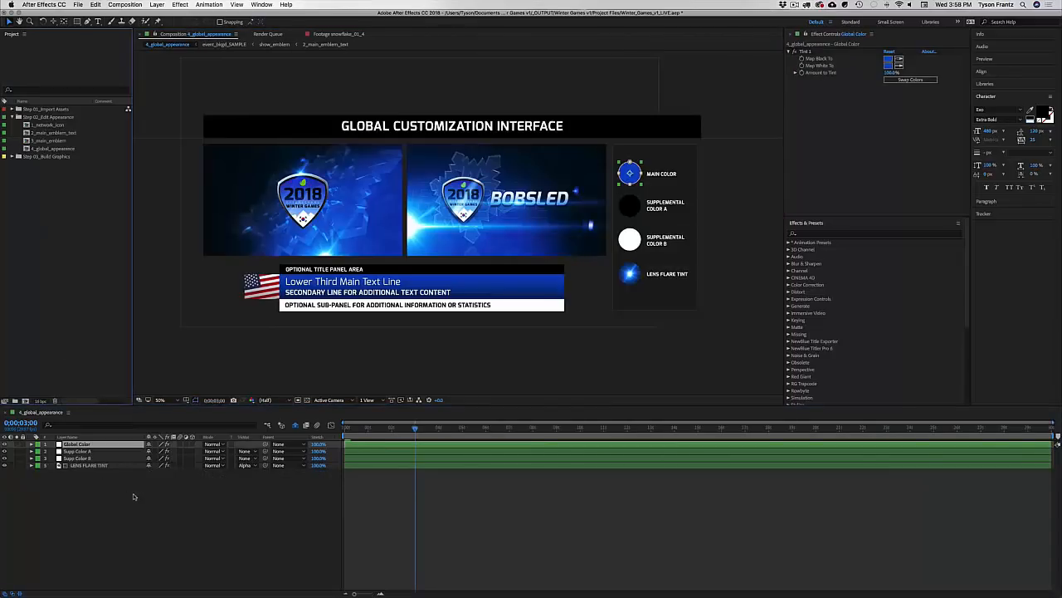
key("super+w")
Step: Collapse the Step 02_Edit Appearance folder and expand Step 03_Build Graphics
left_click(42, 117)
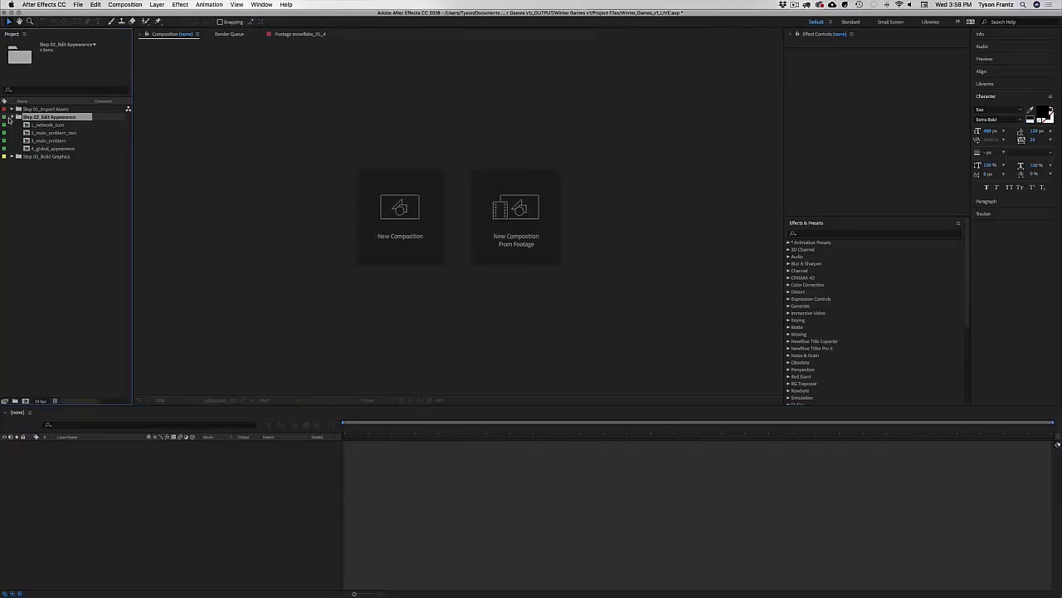
left_click(55, 123)
key("Down")
key("Down")
key("Down")
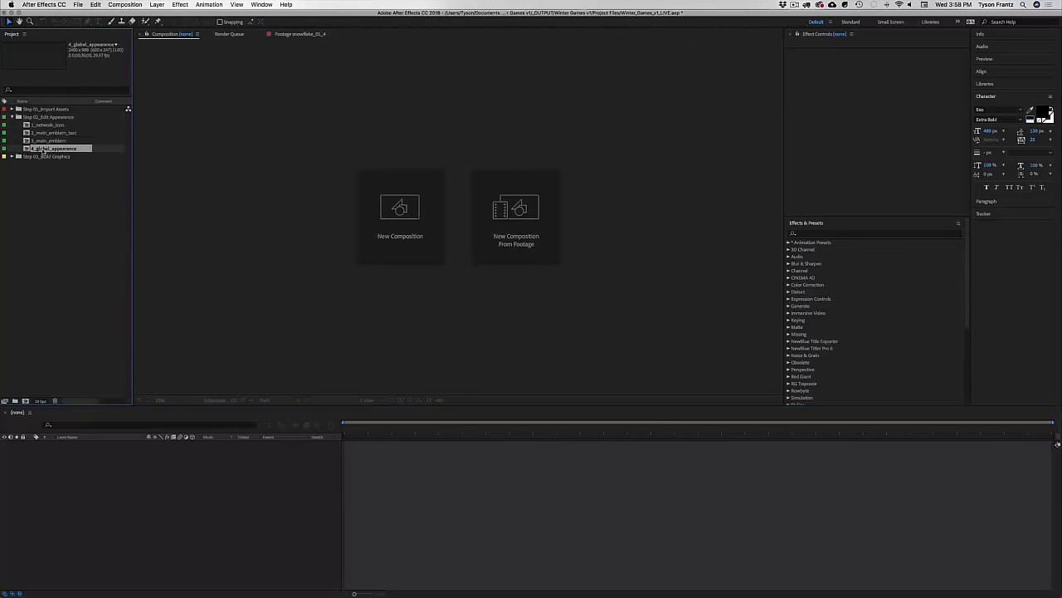
left_click(15, 118)
left_click(13, 118)
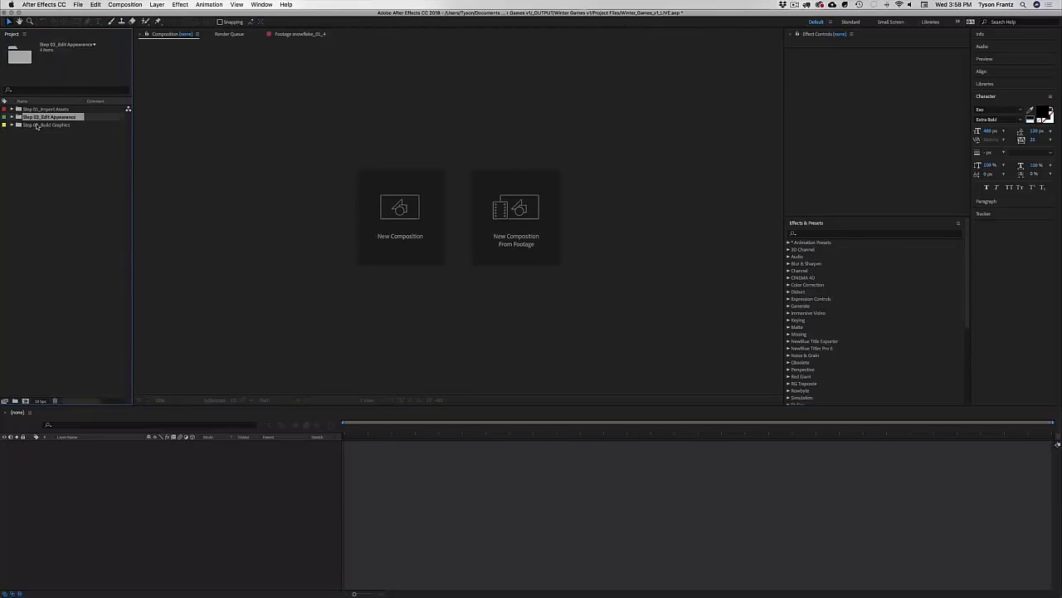
left_click(33, 125)
left_click(12, 126)
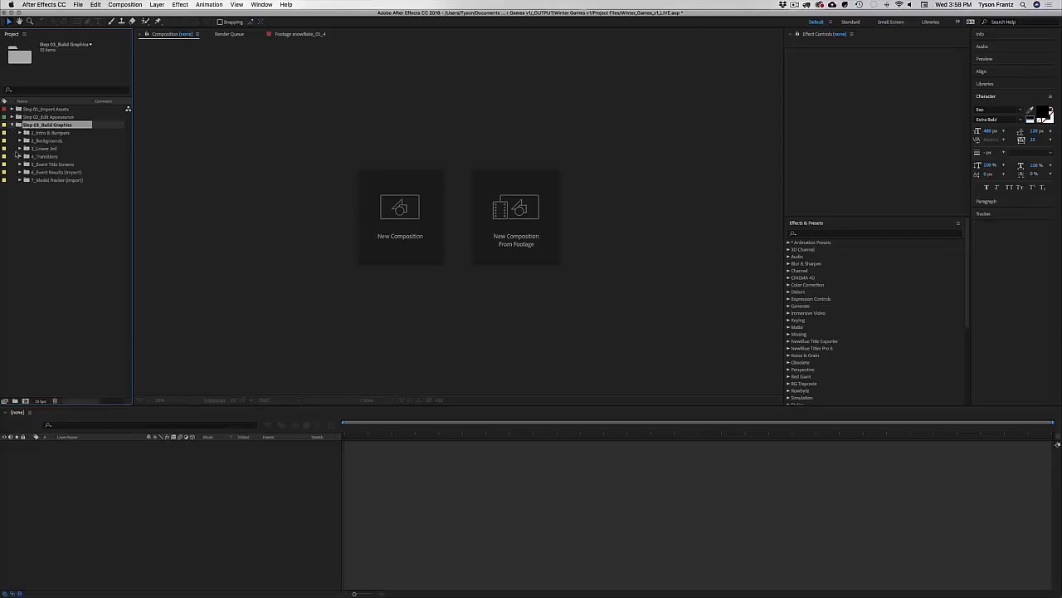
left_click(70, 228)
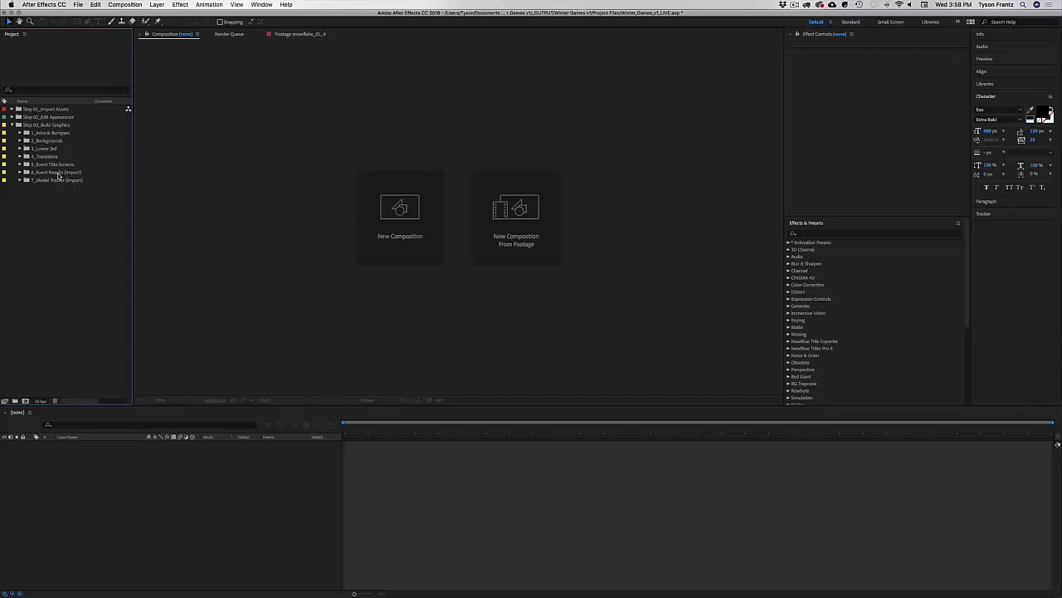
Step: Expand 1_Intro & Bumpers > Soundtrack and open the intro_soundtrack comp
left_click(54, 135)
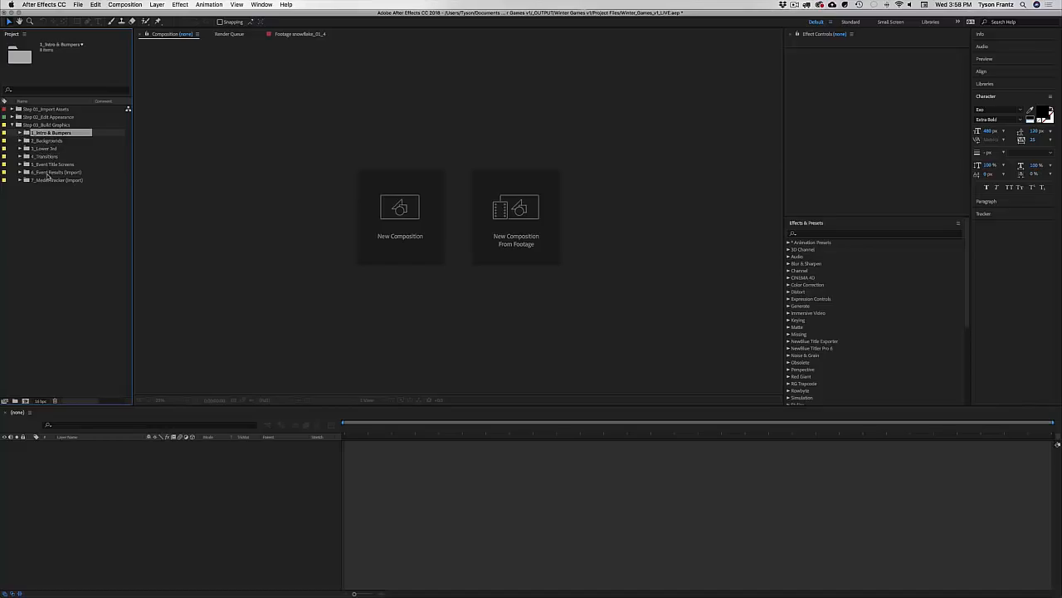
left_click(21, 134)
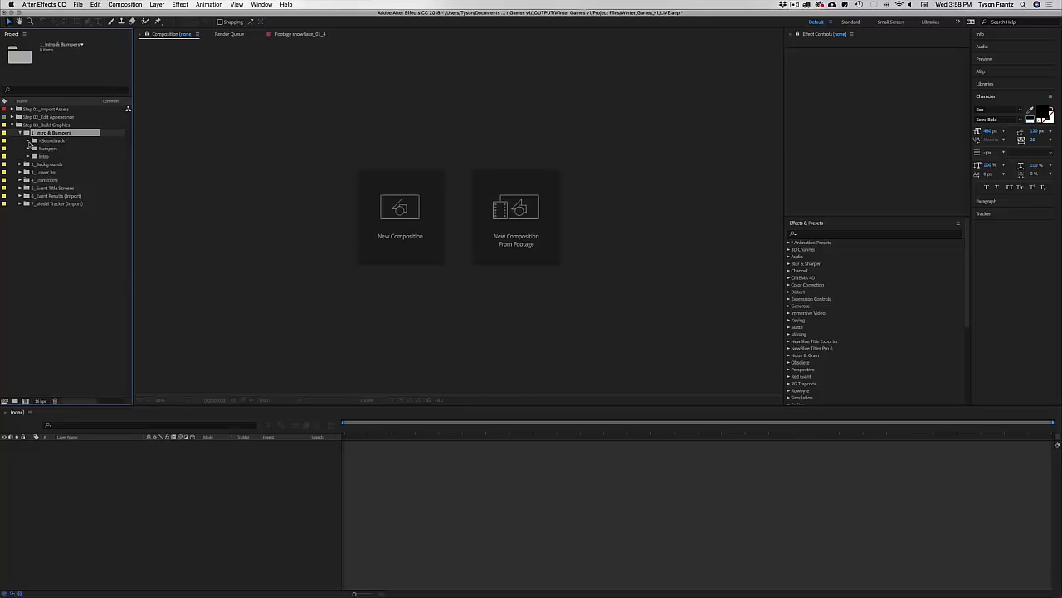
left_click(48, 141)
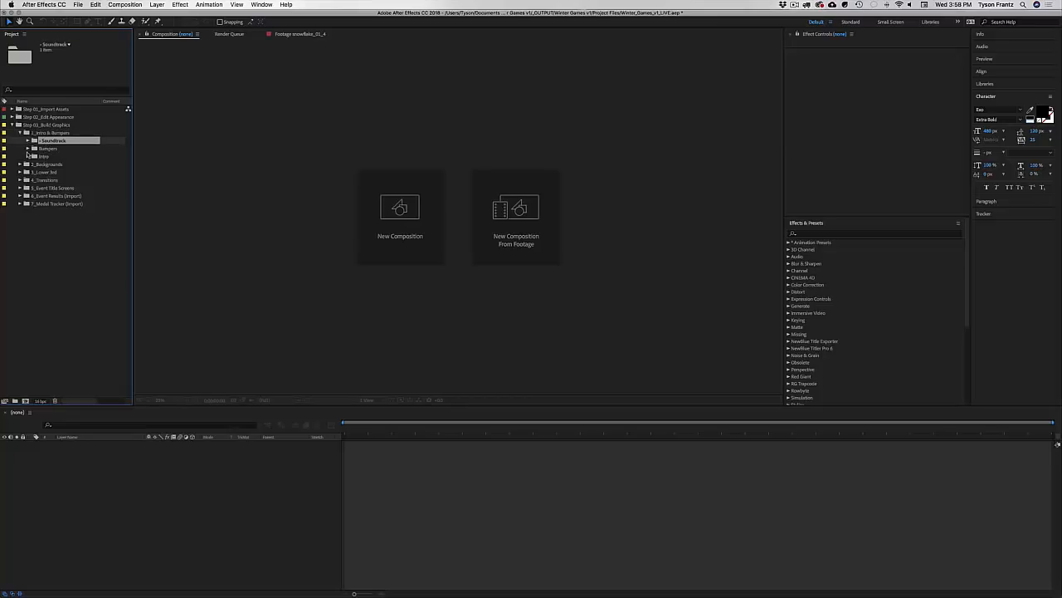
left_click(45, 148)
left_click(41, 156)
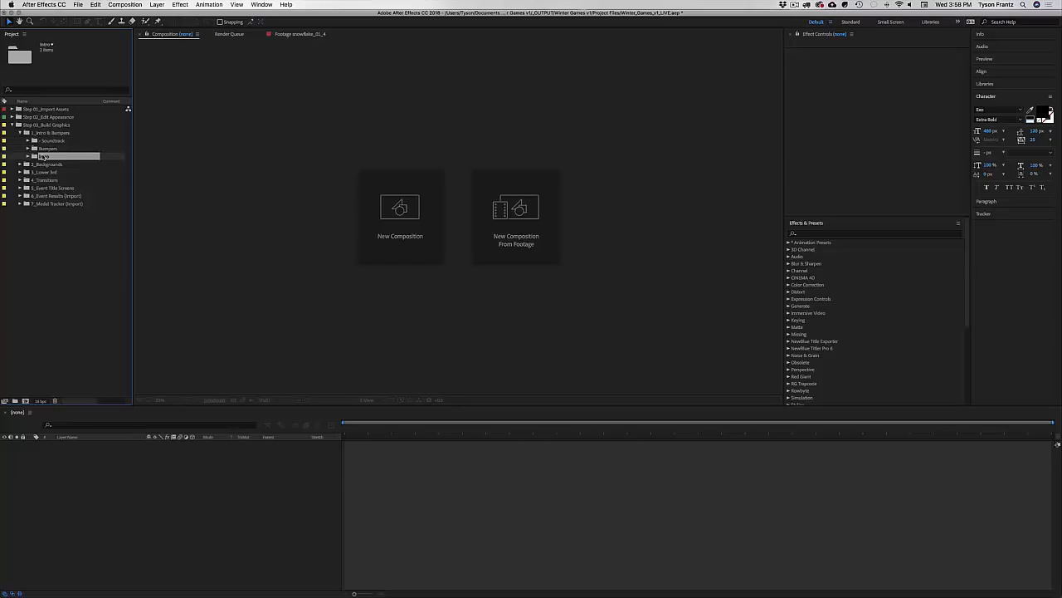
left_click(51, 141)
left_click(29, 140)
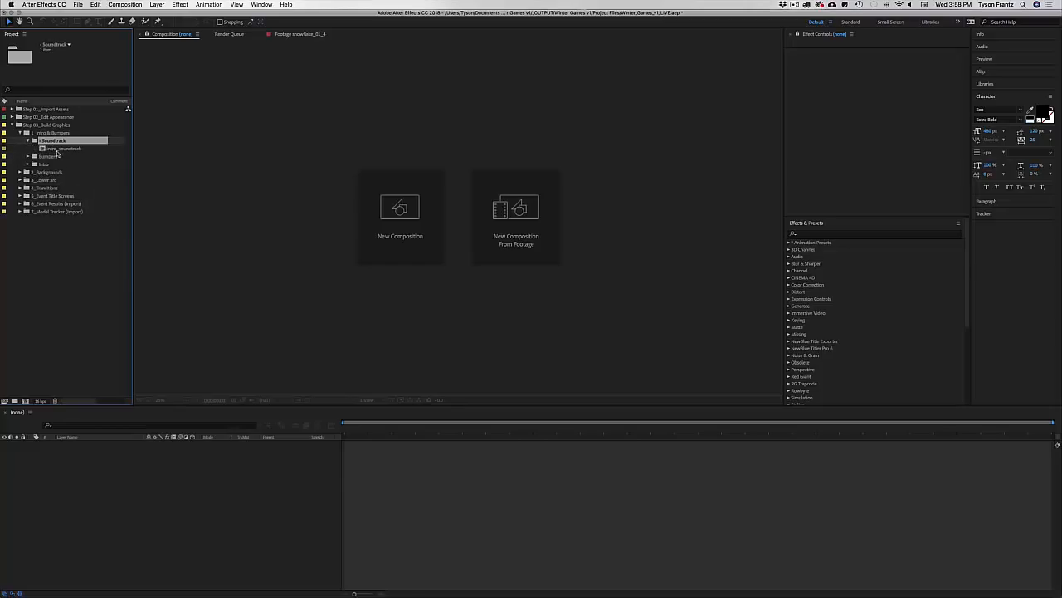
double_click(58, 147)
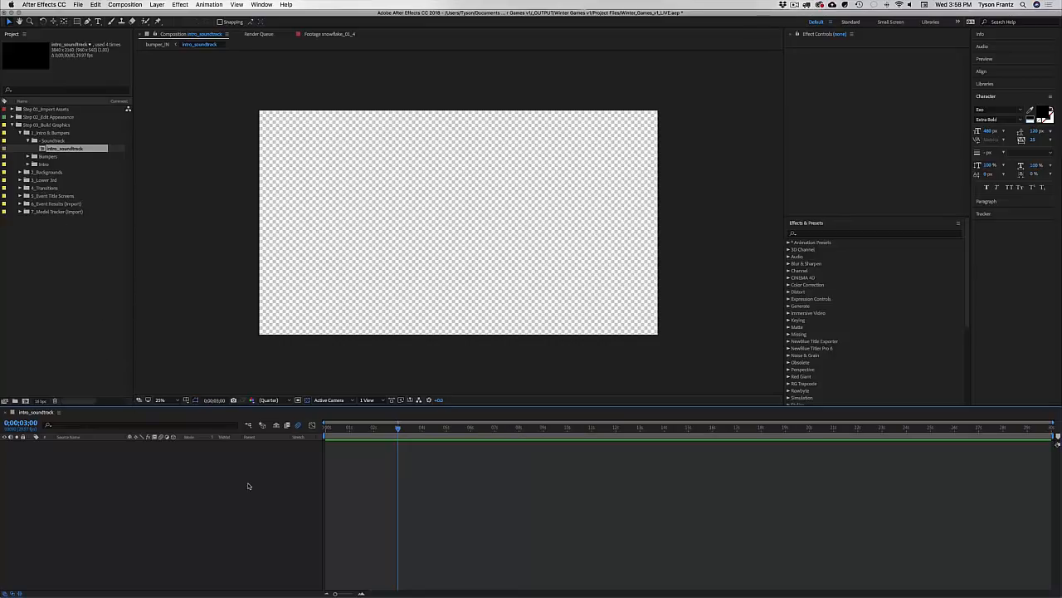
Step: Check the intro_soundtrack Composition Settings and cancel without changes
key("super+k")
left_click(585, 403)
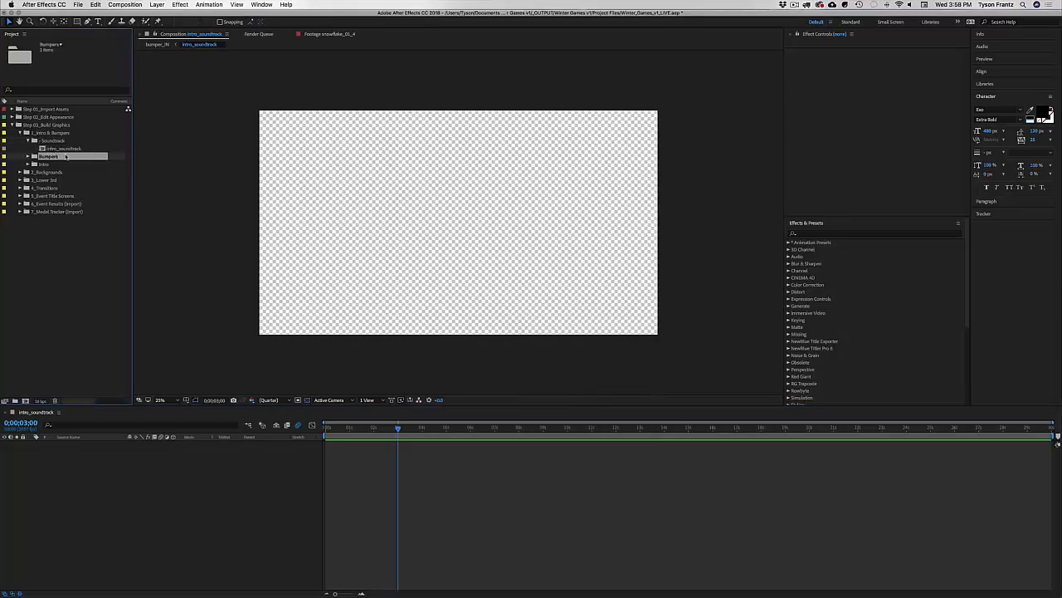
left_click(219, 484)
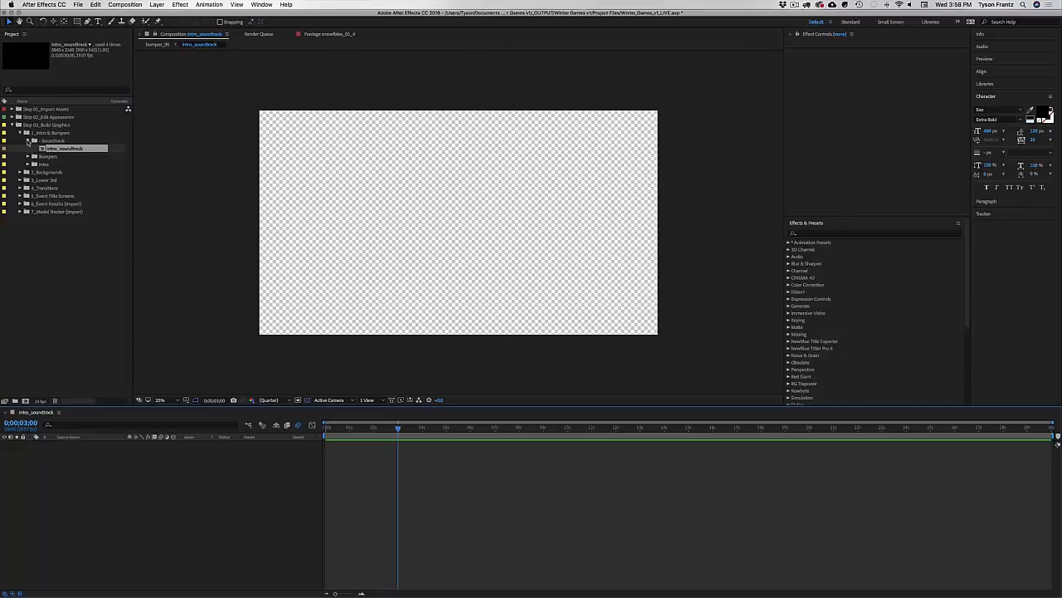
Step: Collapse Soundtrack, expand the Intro and Bumpers folders, and select intro_animation_6sec
left_click(29, 141)
left_click(28, 156)
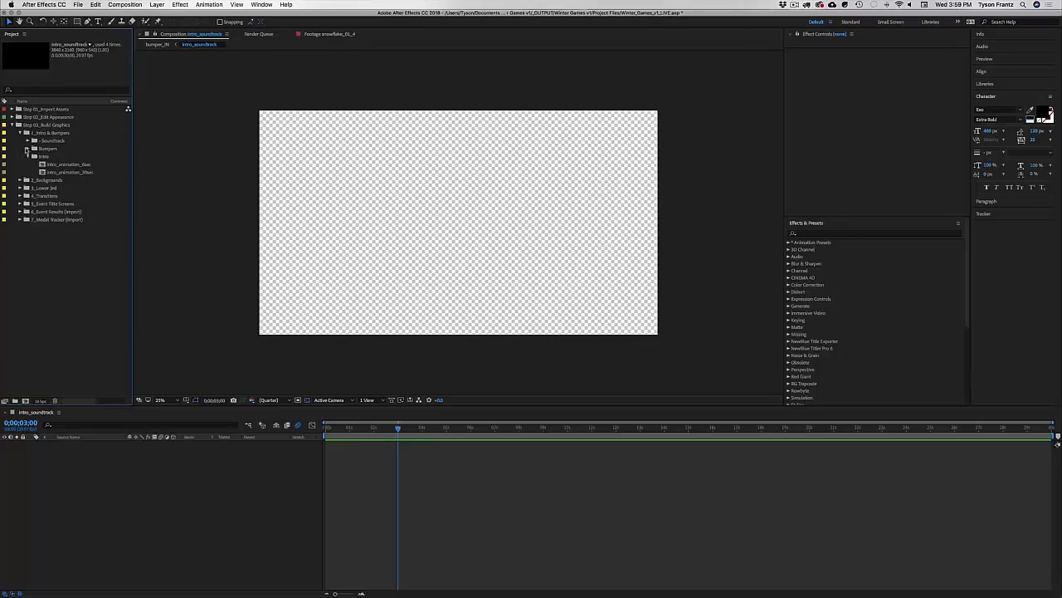
left_click(27, 147)
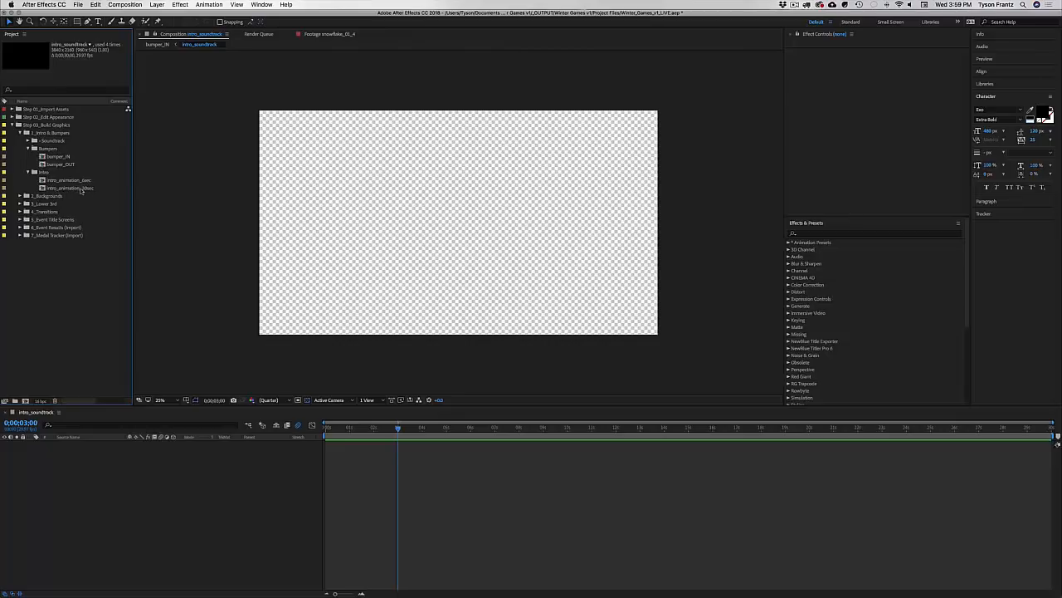
left_click(65, 183)
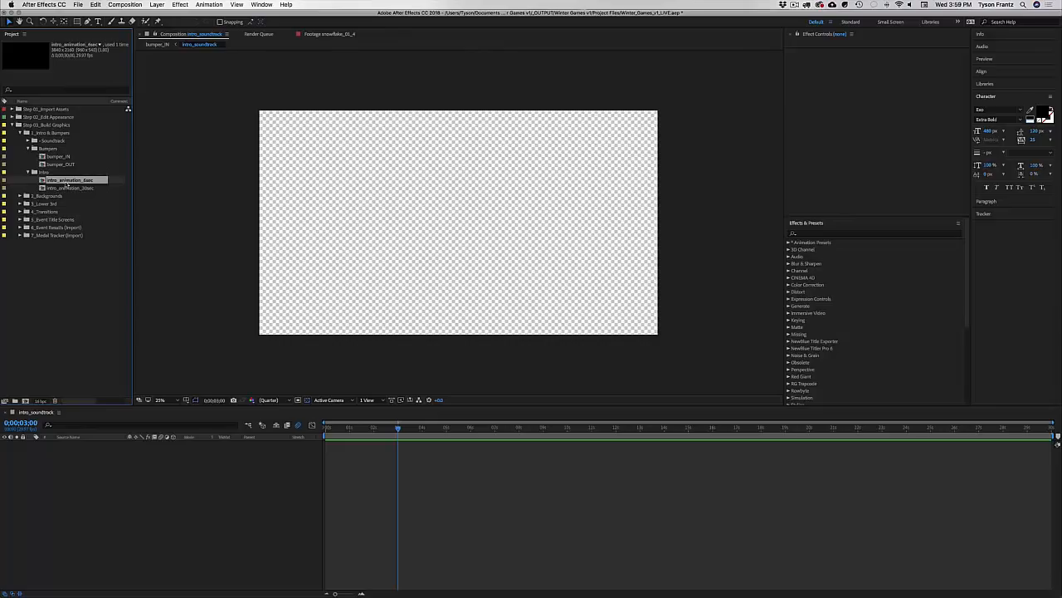
Step: Open intro_animation_6sec and scrub from about 3 seconds through 0;00;05;25
double_click(64, 184)
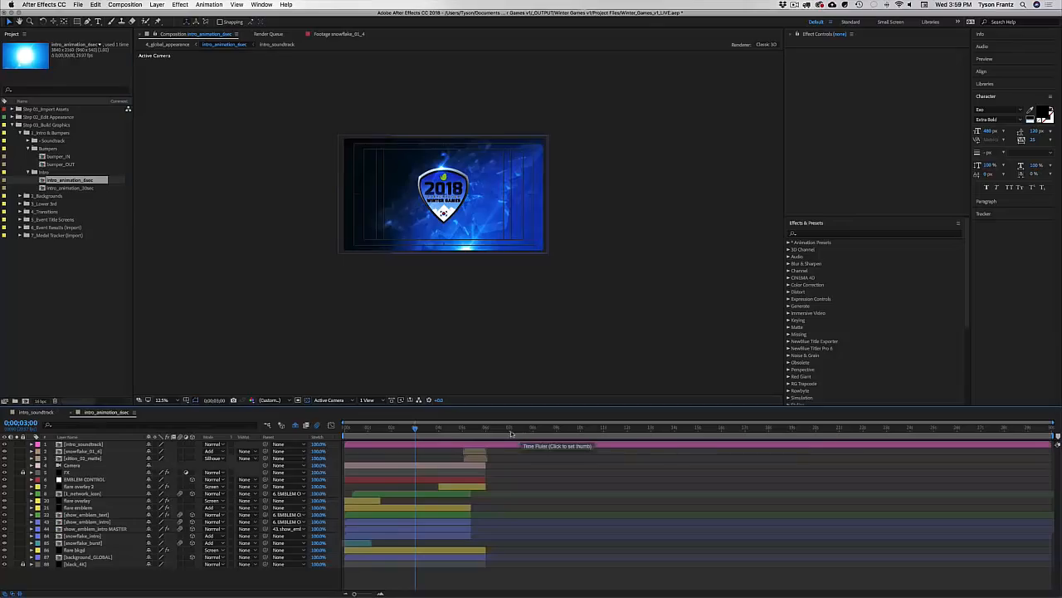
left_click(363, 445)
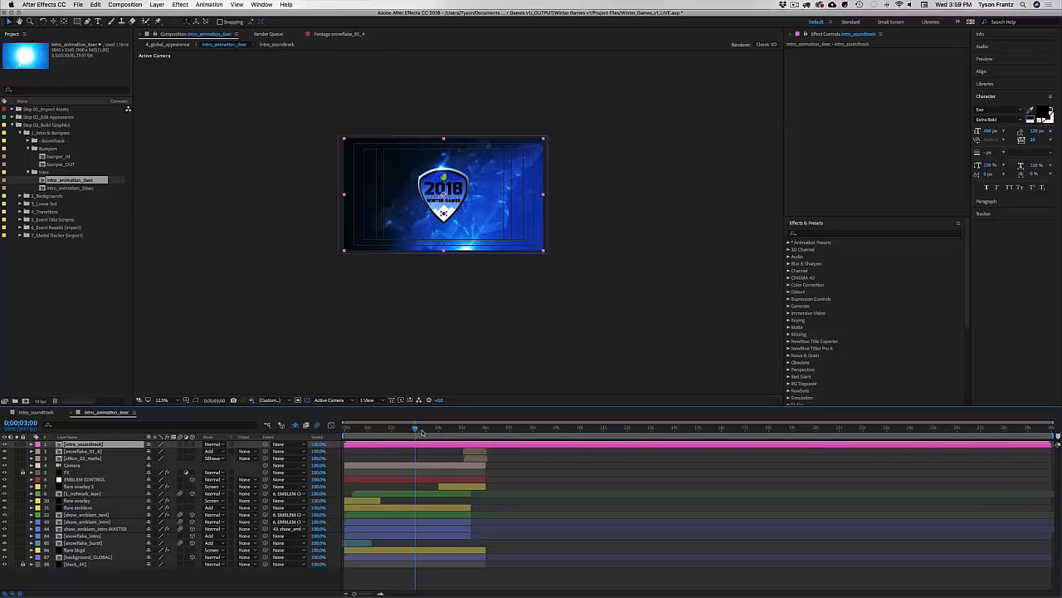
left_click_drag(421, 429, 509, 432)
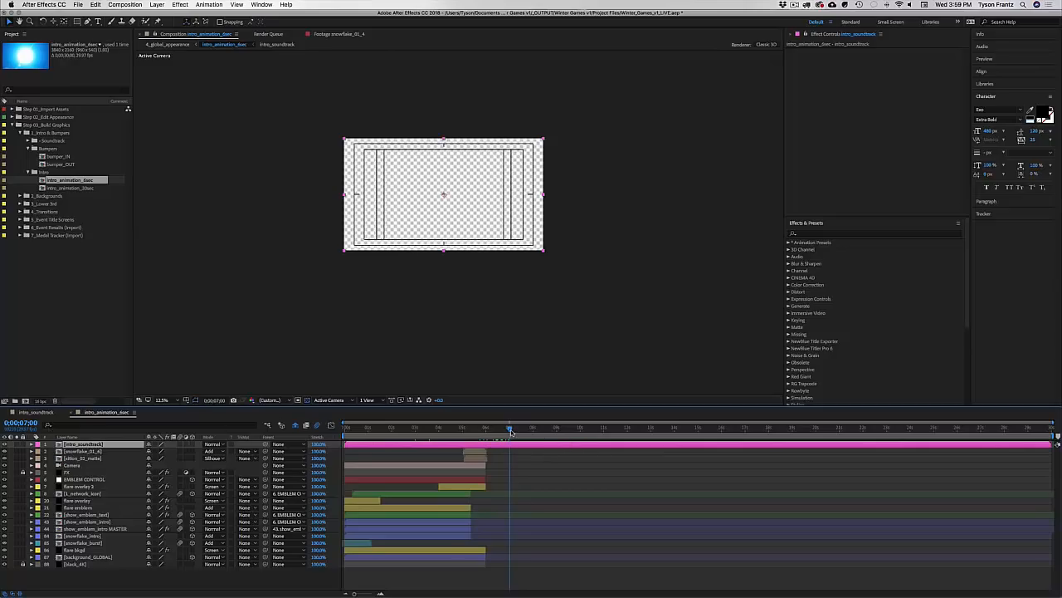
left_click_drag(512, 432, 438, 433)
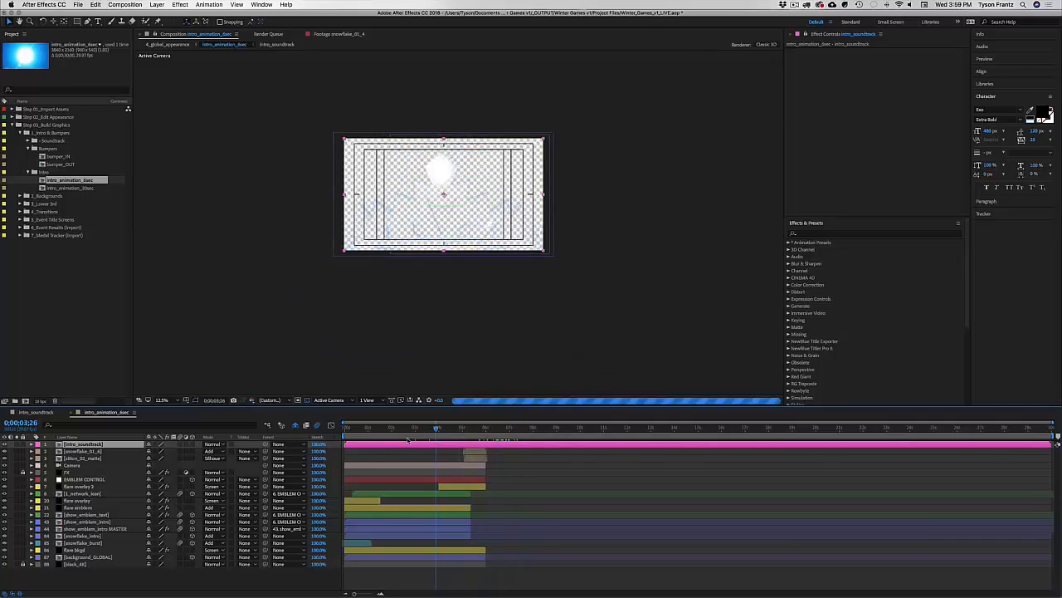
left_click(443, 431)
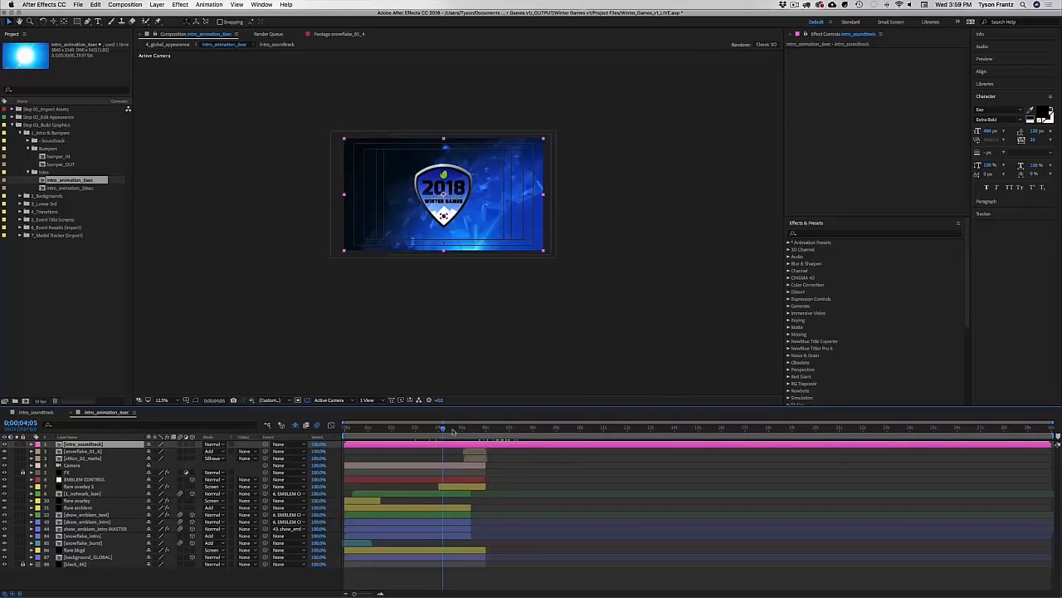
left_click(450, 429)
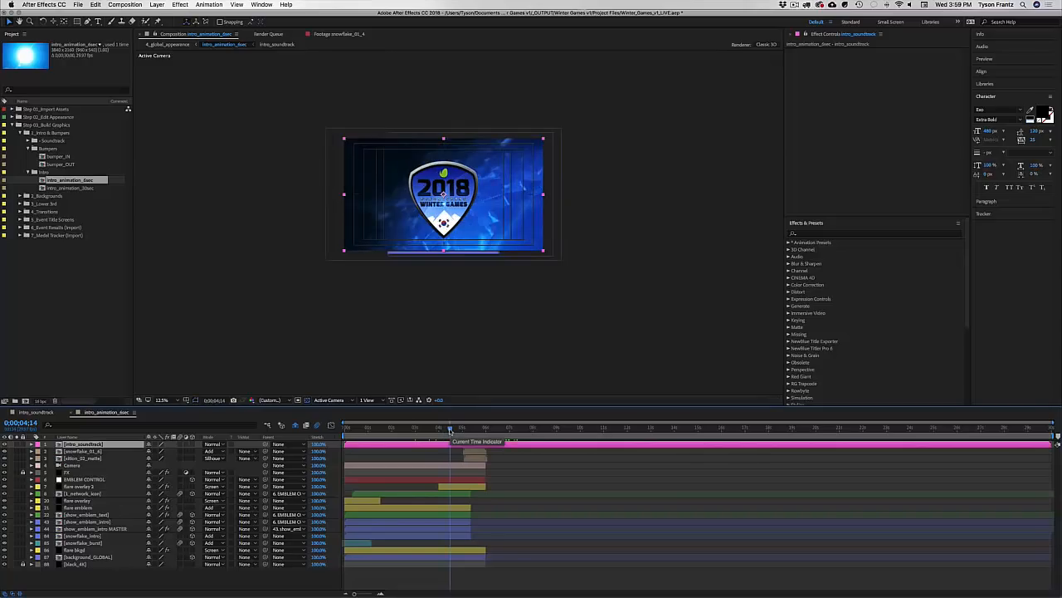
left_click(452, 429)
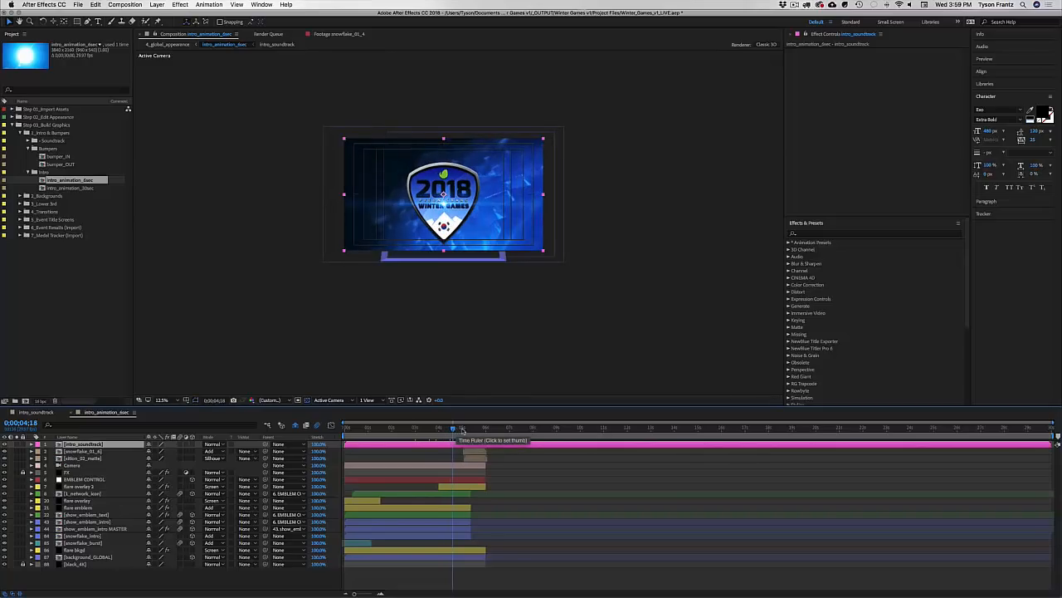
left_click(463, 429)
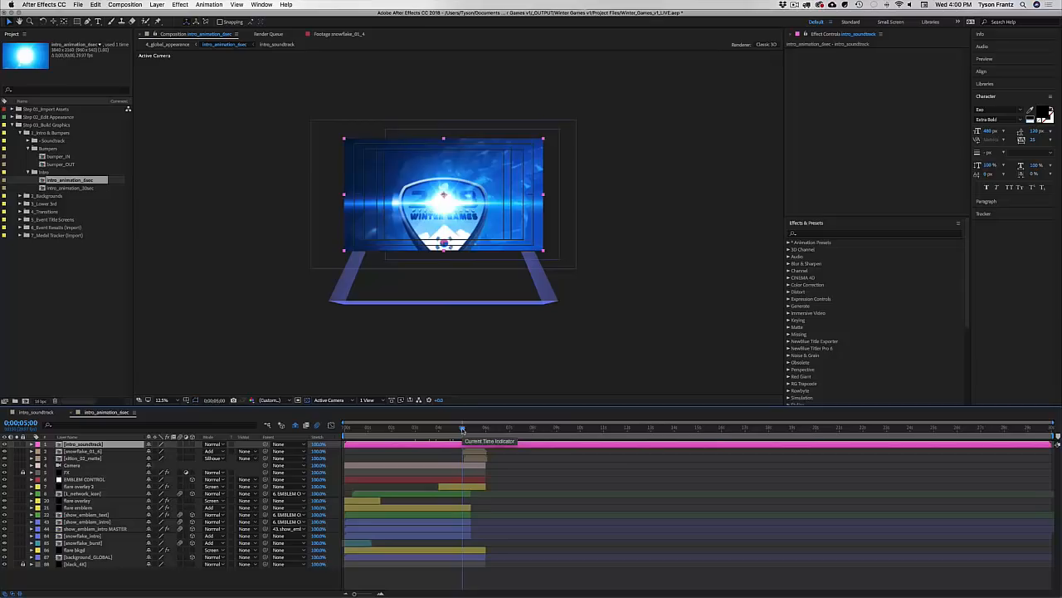
left_click(467, 429)
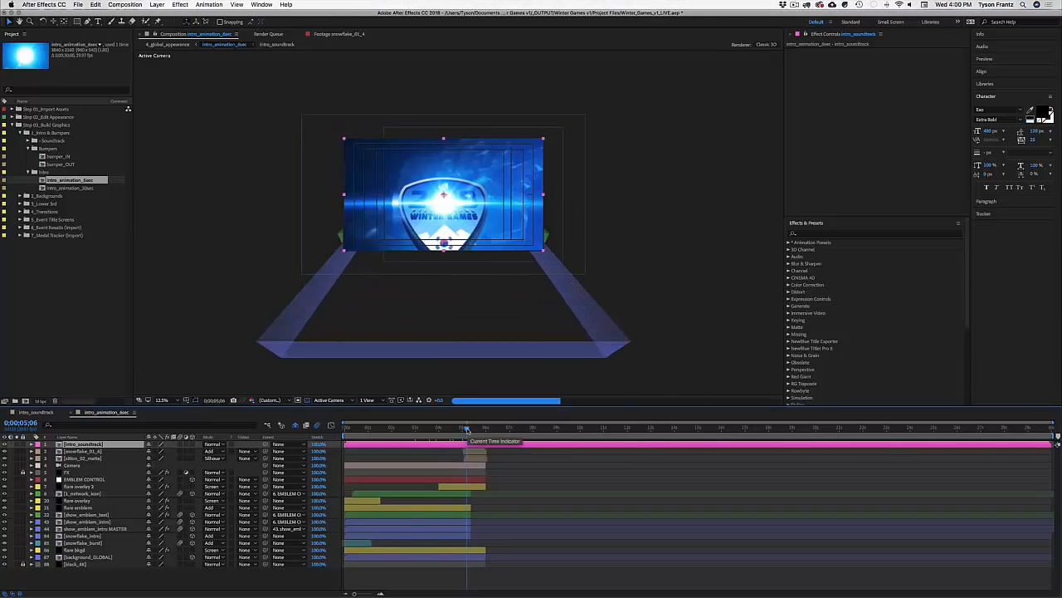
left_click(473, 429)
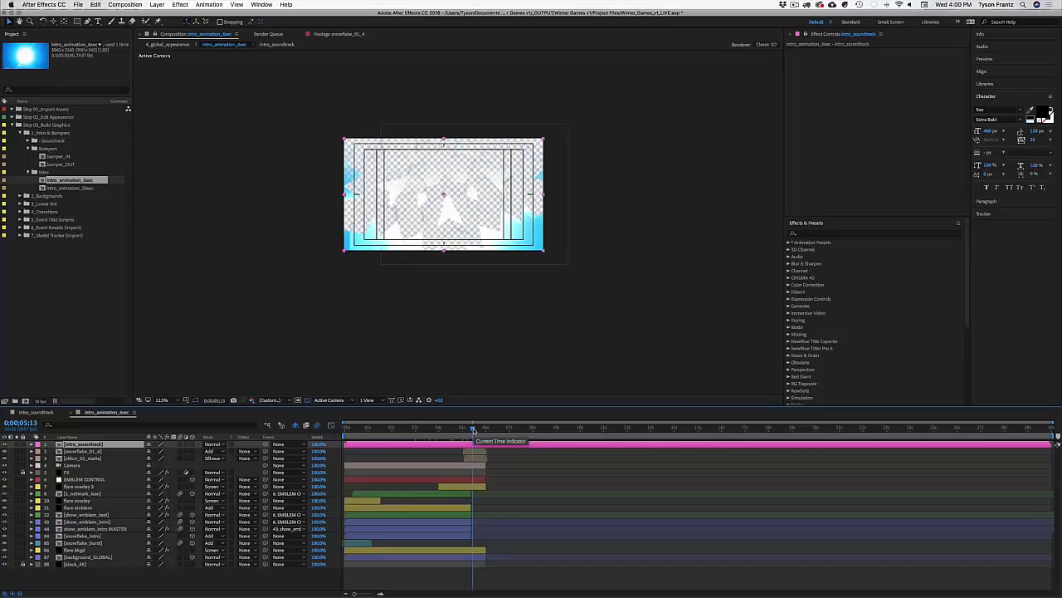
left_click_drag(473, 429, 488, 429)
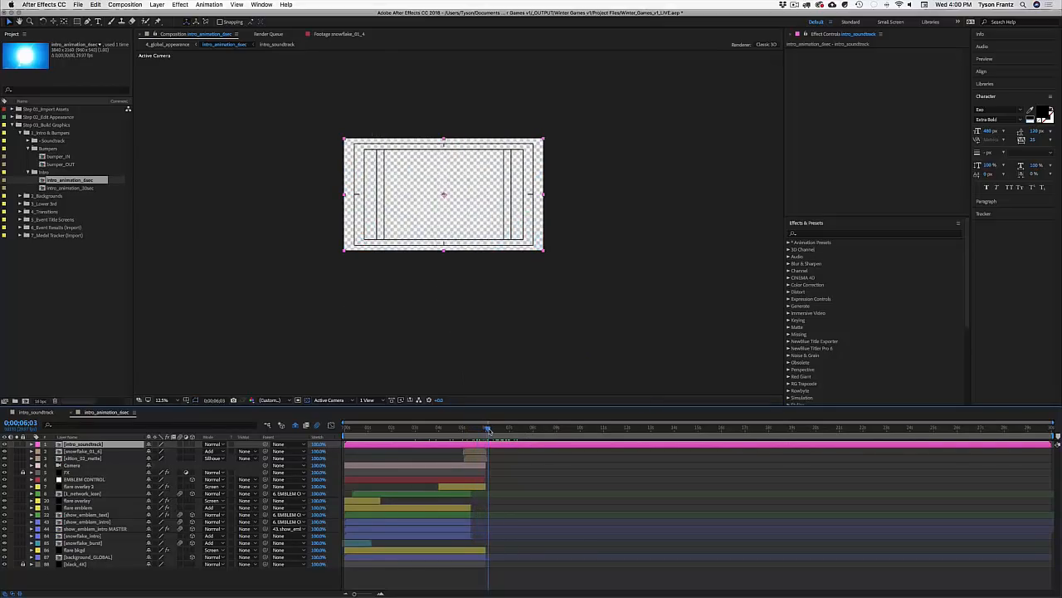
Step: Turn off the transparency grid, scrub the shatter frames, then close the intro animation comp
left_click(306, 400)
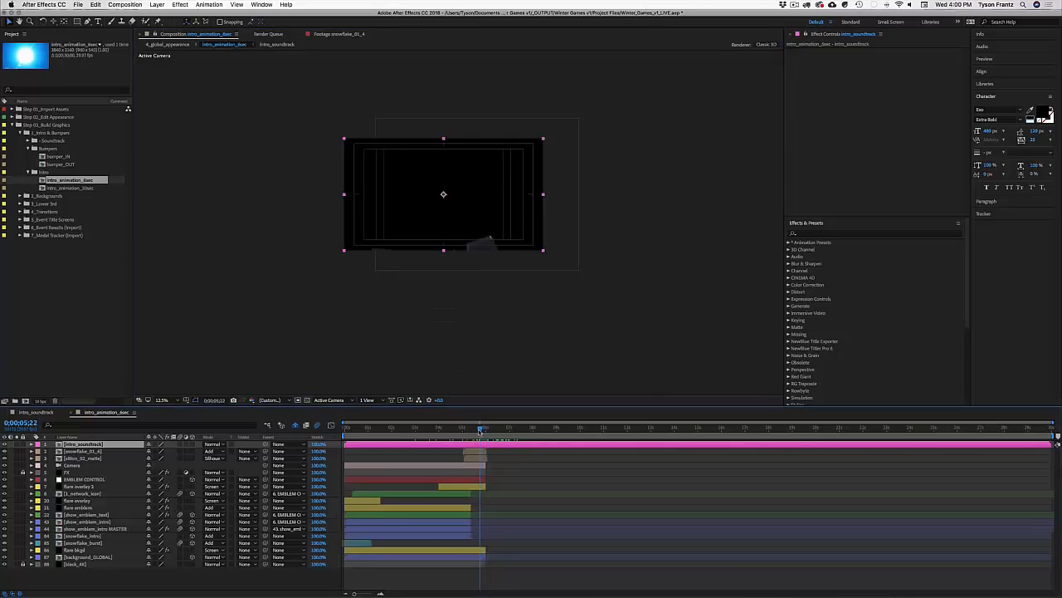
left_click_drag(488, 429, 477, 432)
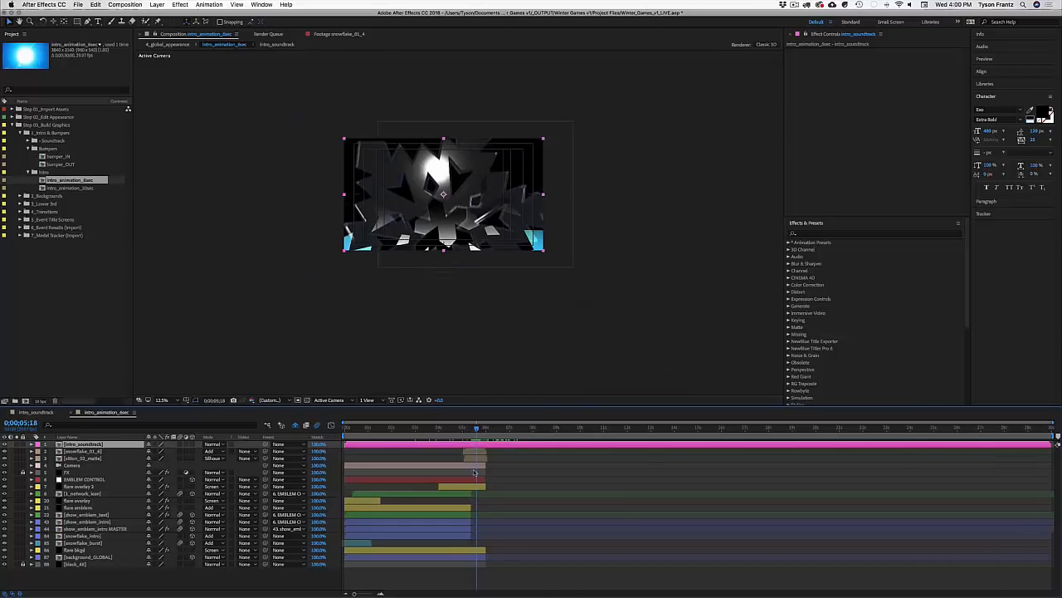
left_click_drag(479, 429, 479, 430)
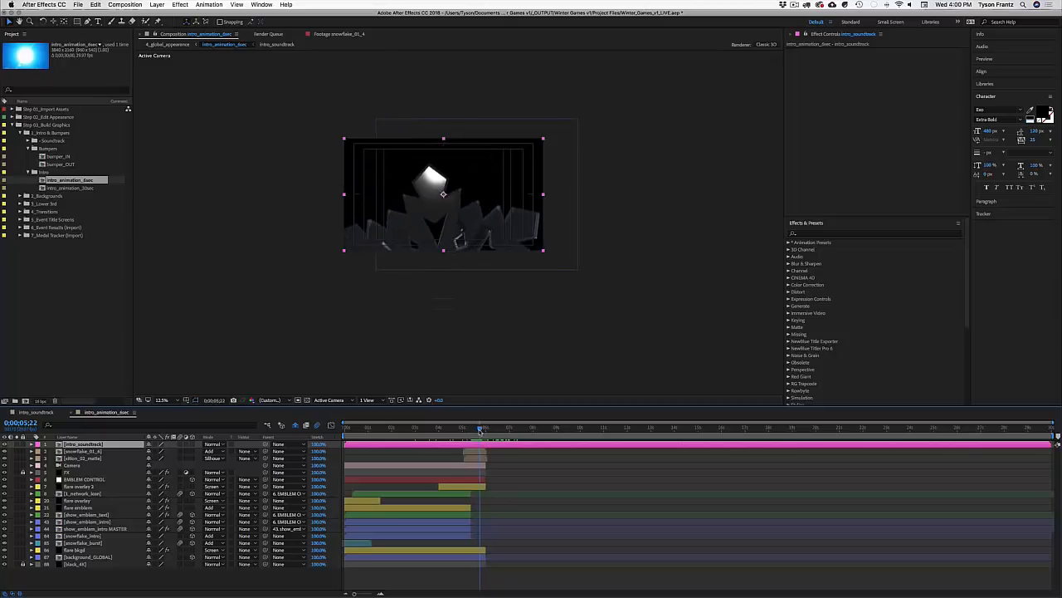
left_click(106, 413)
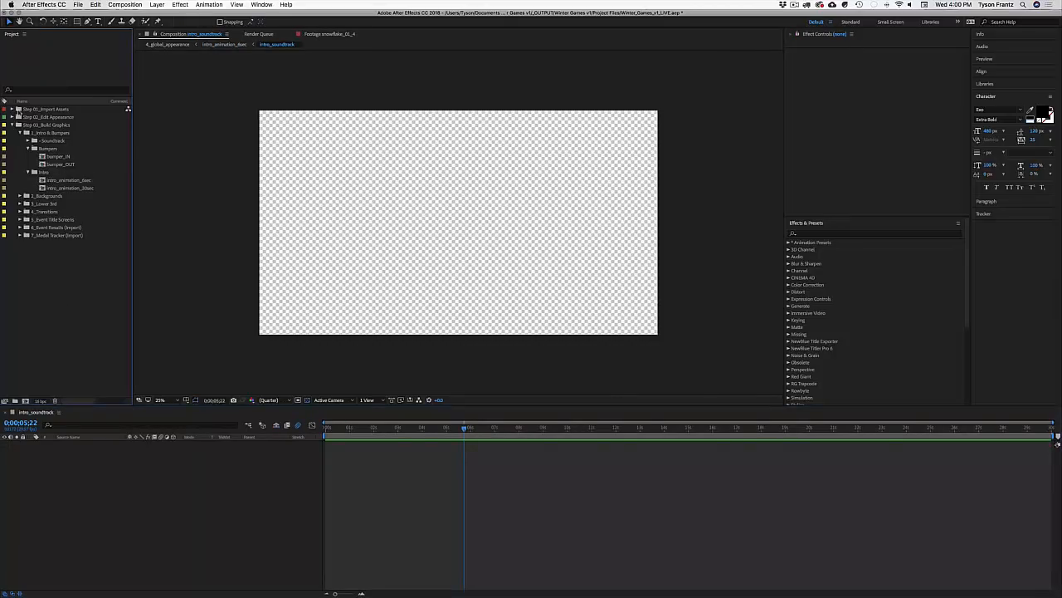
Step: Browse Step 01_Import Assets, inspecting sk_bg.png and flare_emblem_global.mp4, then collapse it
left_click(12, 109)
left_click(20, 141)
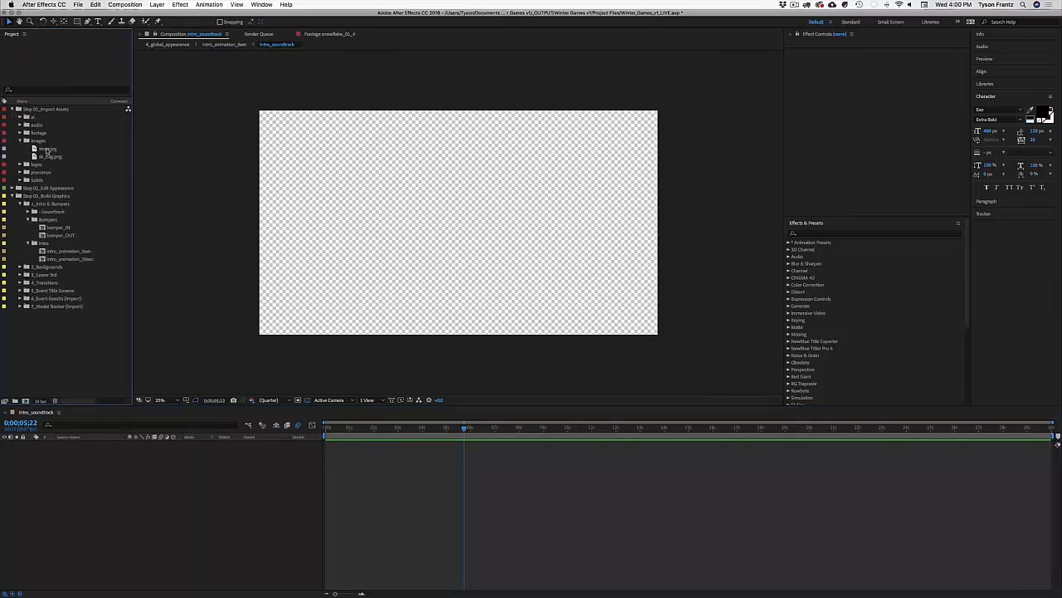
left_click(48, 156)
left_click(20, 140)
left_click(20, 132)
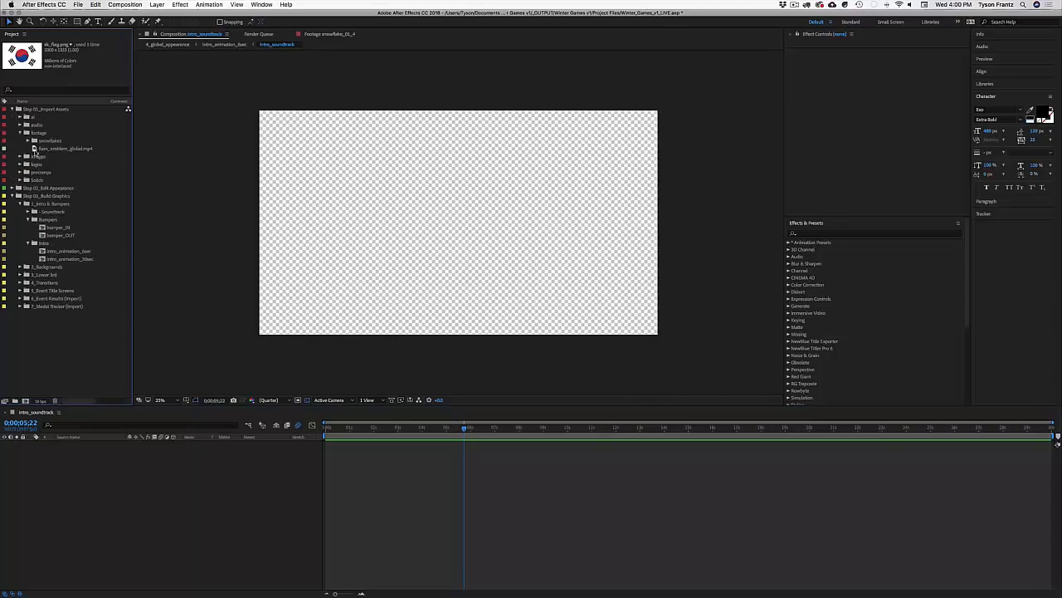
left_click(49, 141)
left_click(49, 149)
left_click(20, 133)
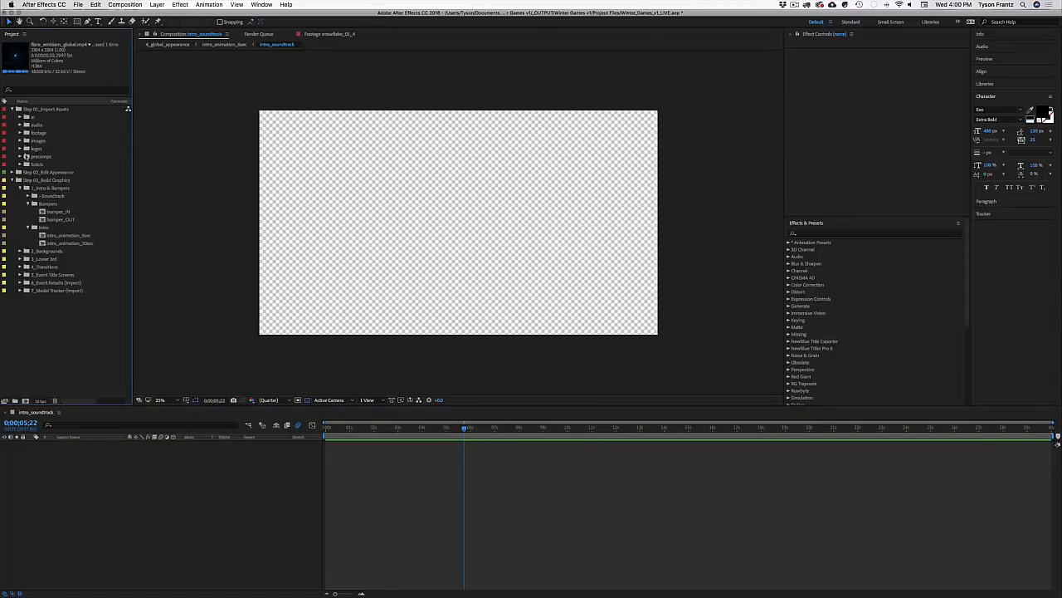
left_click(12, 108)
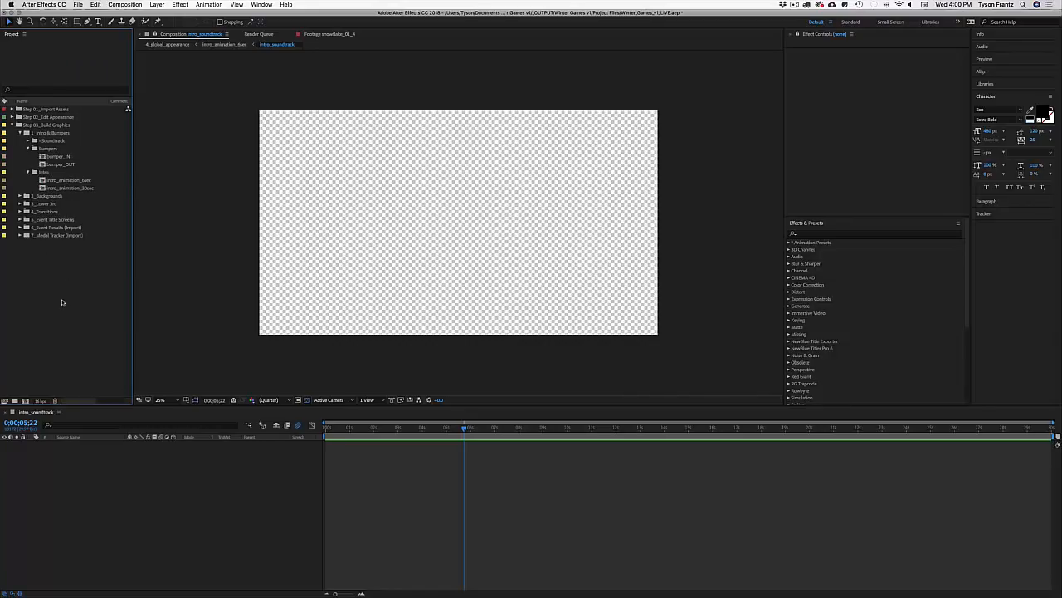
Step: Nest intro_animation_6sec in a new comp named 'intro', move to the emblem frame, select footage folder
left_click(71, 180)
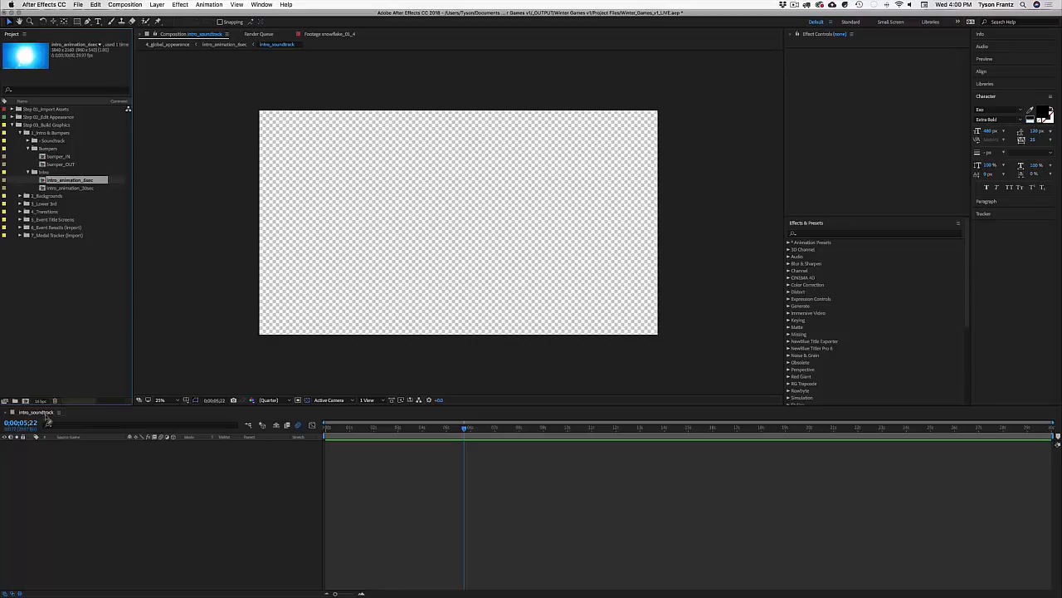
left_click(27, 402)
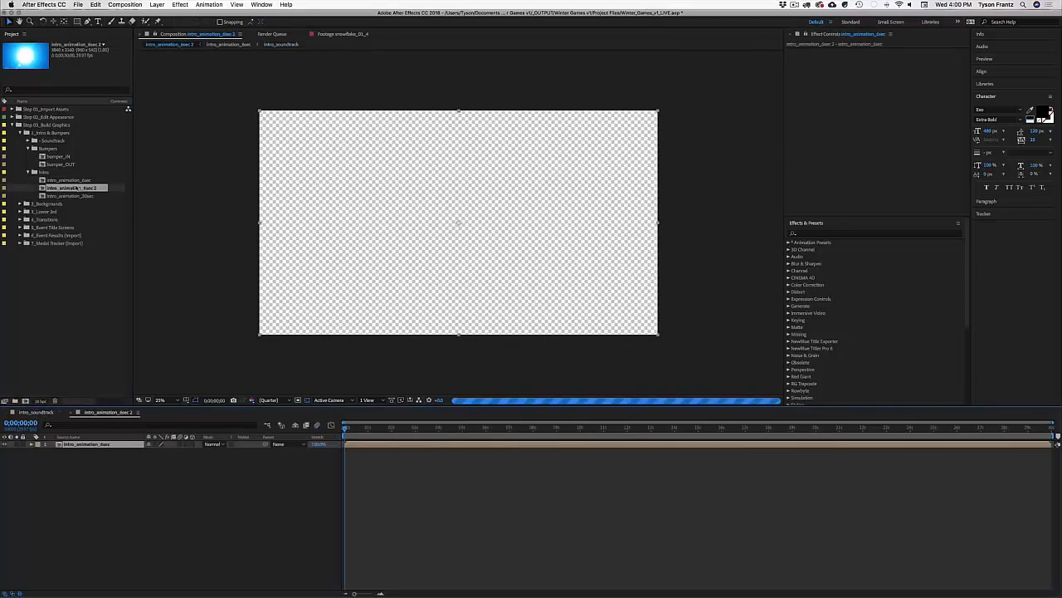
key("Return")
type("intro")
key("Return")
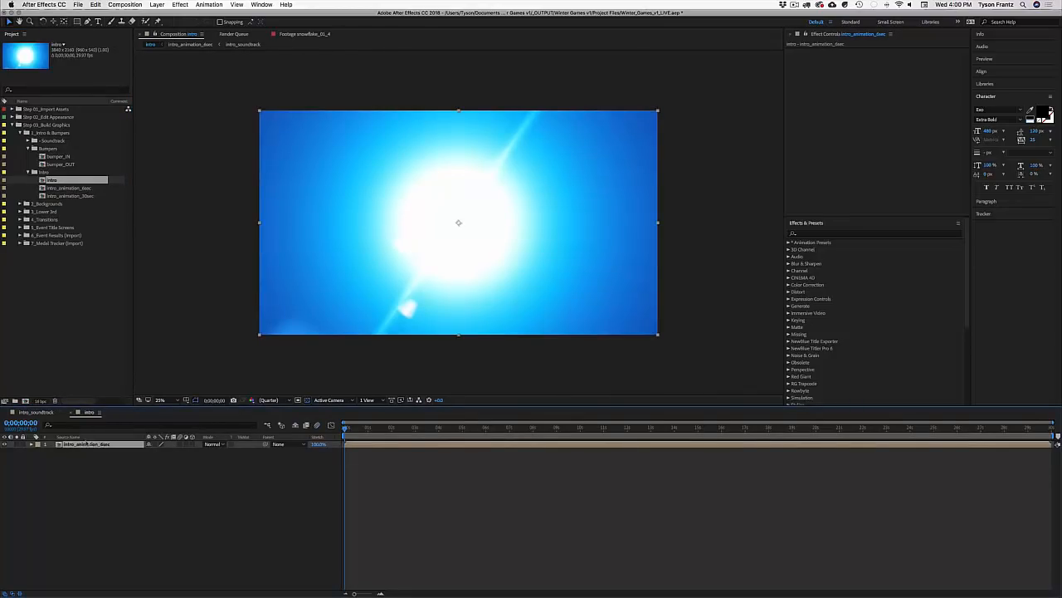
left_click(360, 429)
left_click(432, 429)
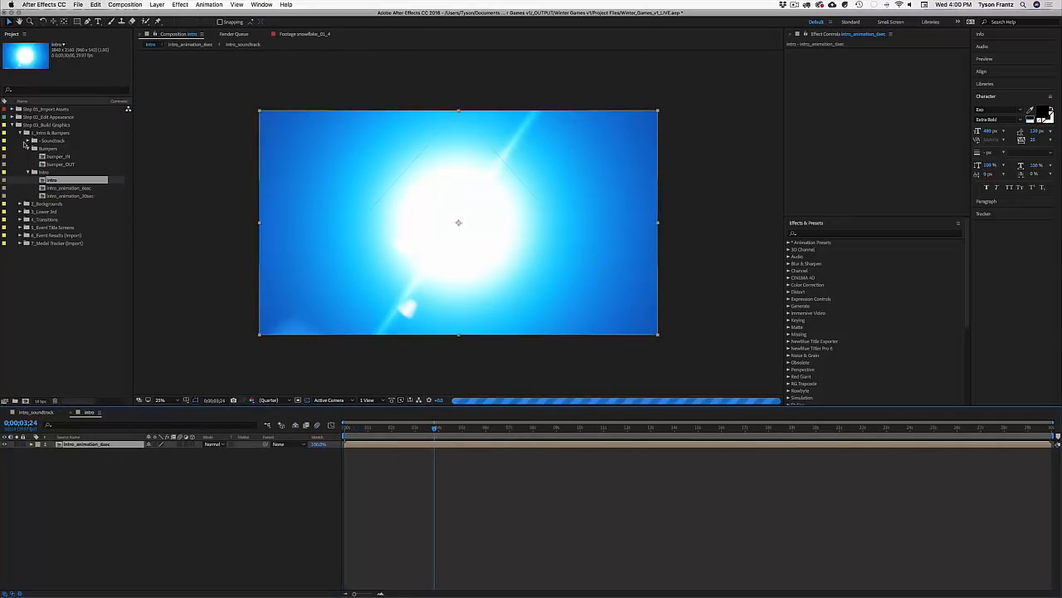
double_click(44, 109)
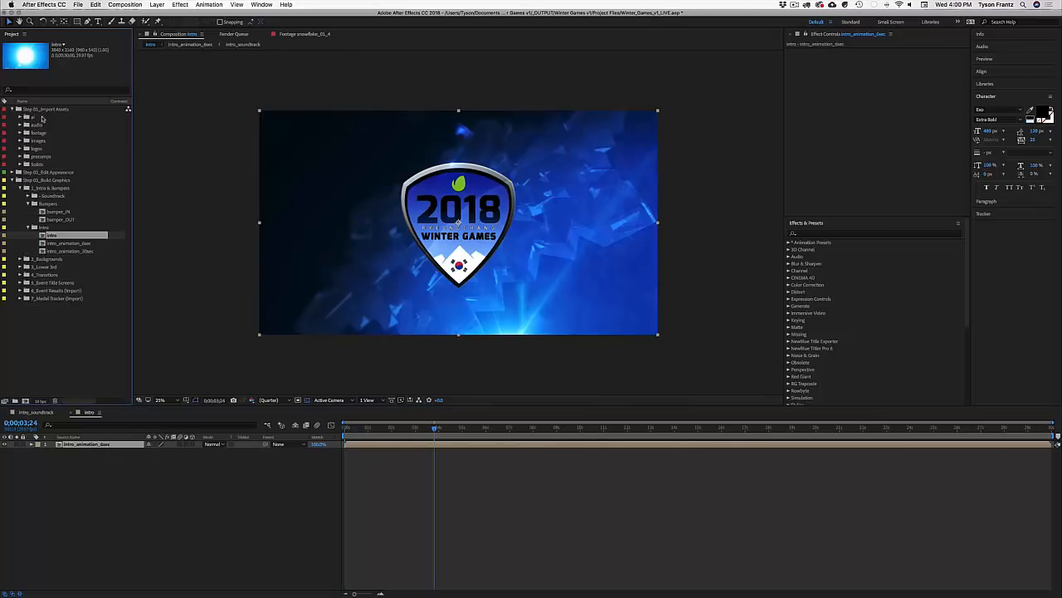
left_click(35, 133)
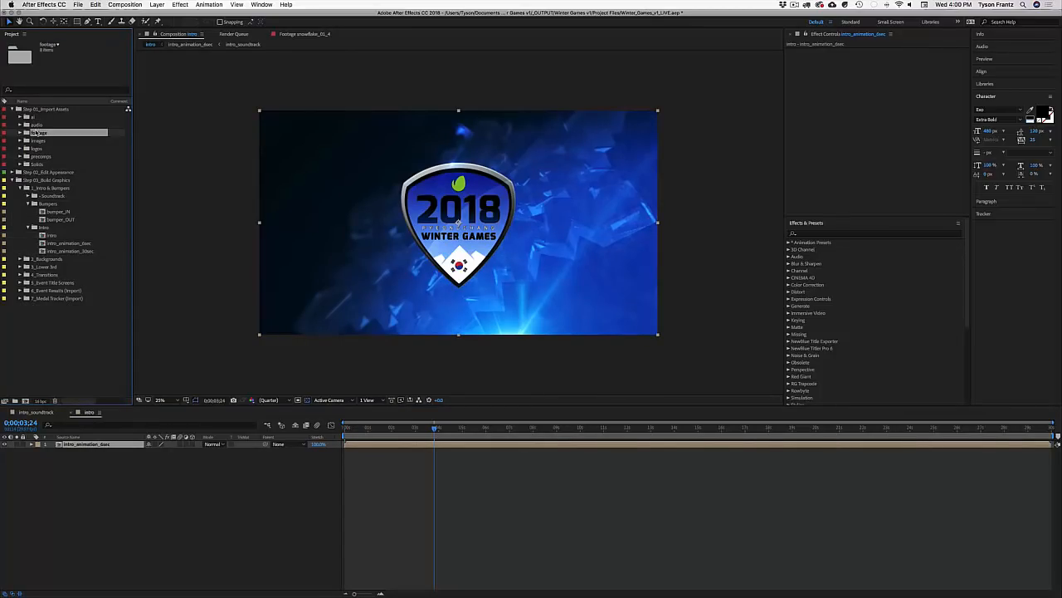
Step: Import slalom_79730031.mp4 from fpo/vimeo and place it beneath intro_animation_6sec in the intro timeline
double_click(36, 132)
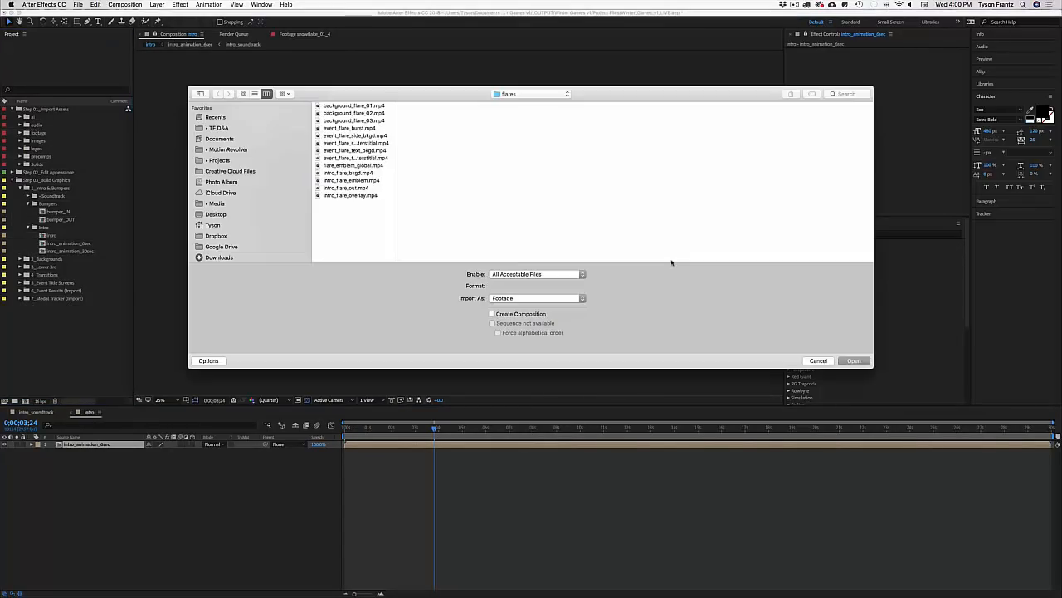
left_click(515, 95)
left_click(513, 106)
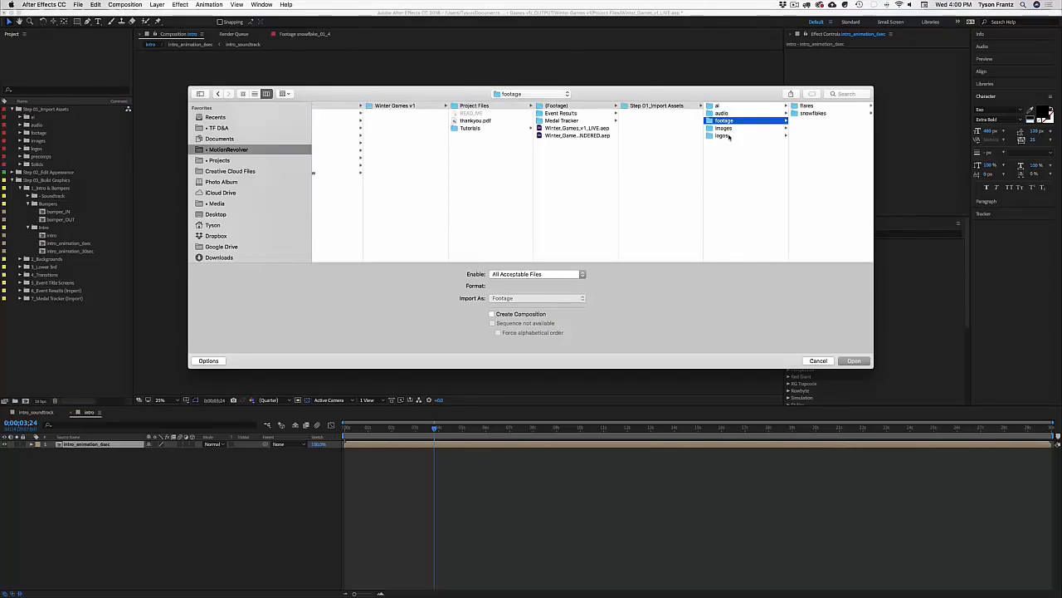
scroll(462, 126, "left", 5)
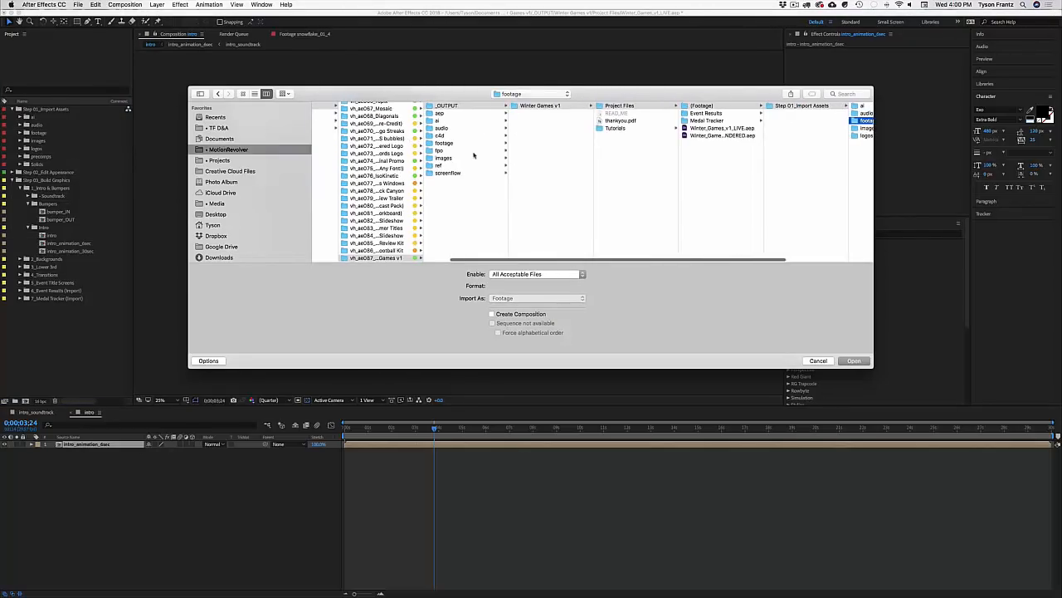
left_click(444, 150)
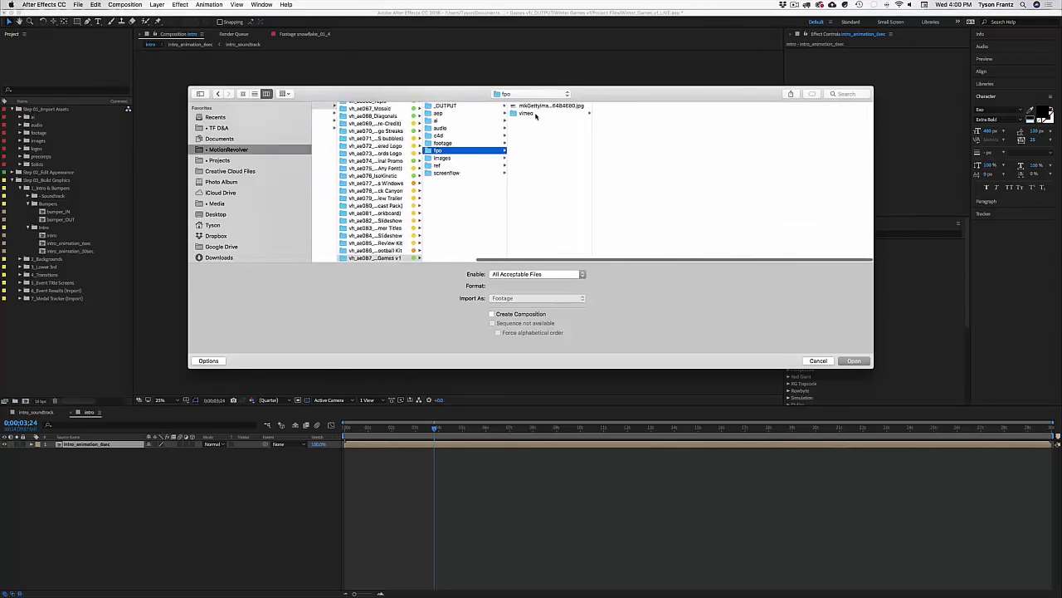
left_click(527, 113)
left_click(628, 106)
left_click(632, 112)
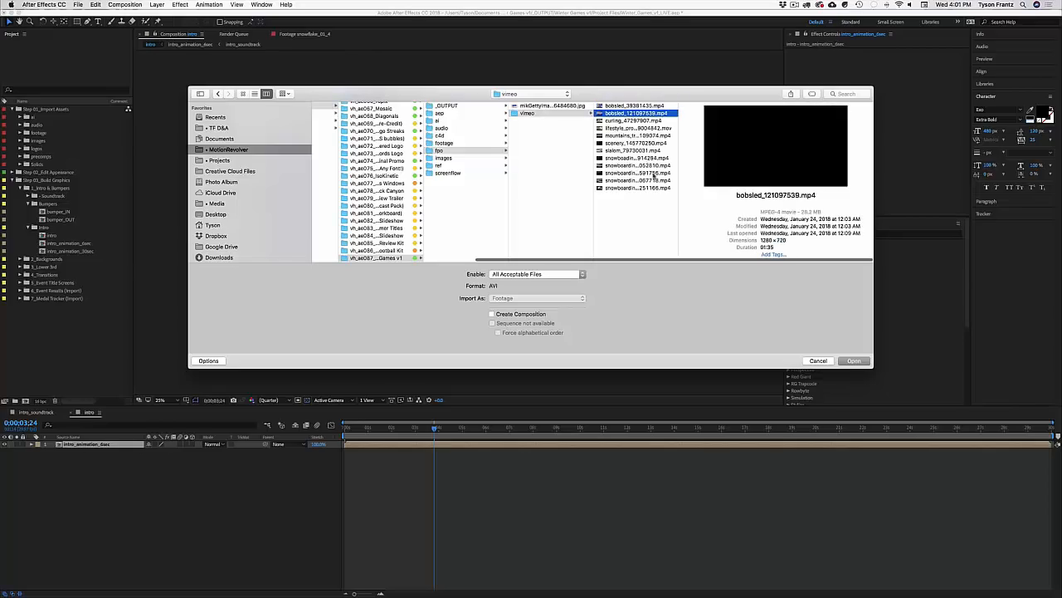
left_click(635, 120)
key("Down")
key("Down")
key("Down")
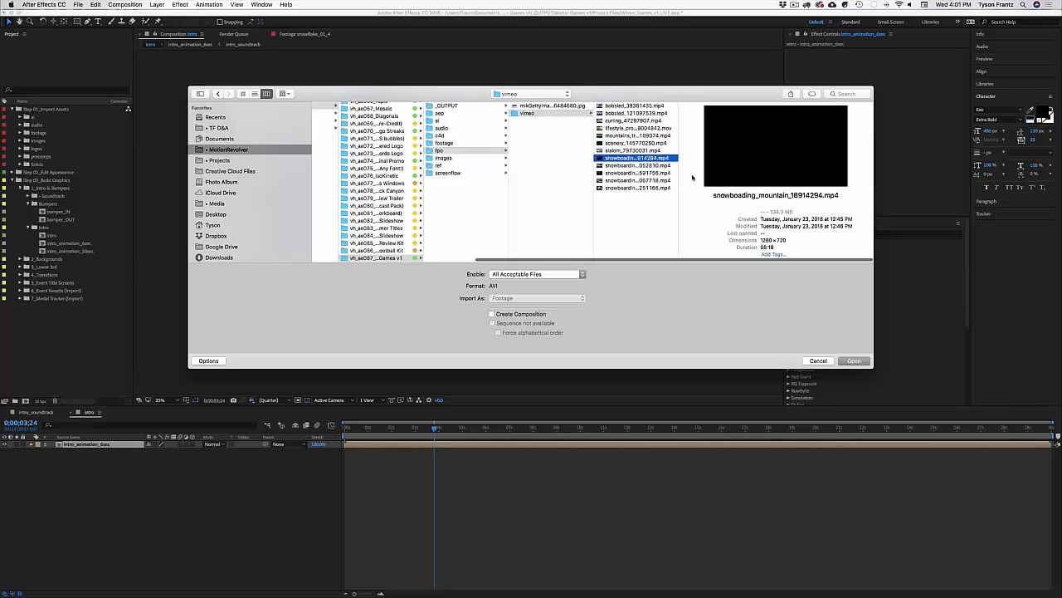
key("Up")
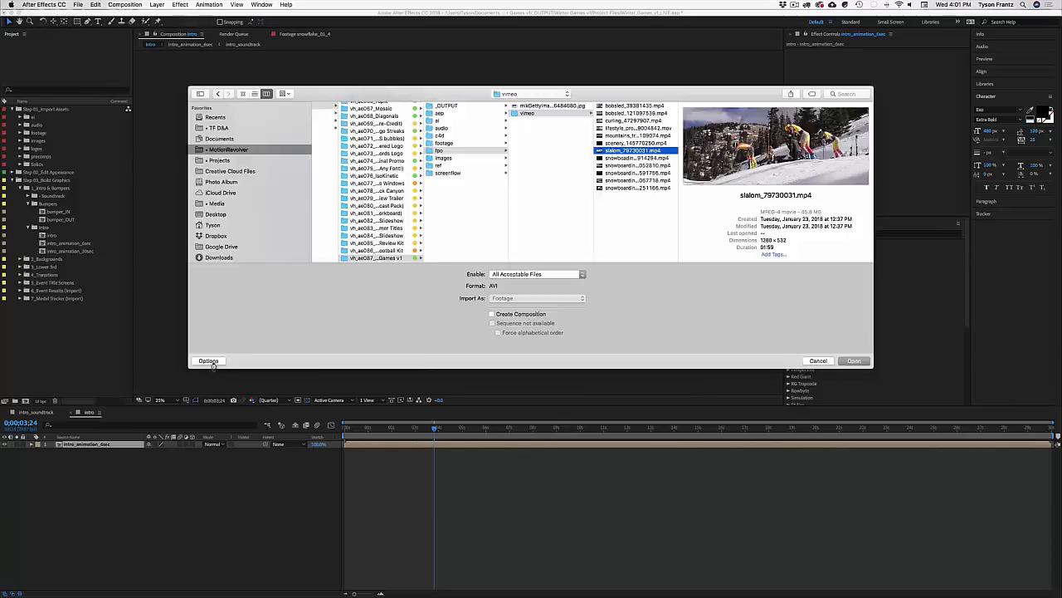
left_click(854, 360)
left_click_drag(55, 156, 130, 469)
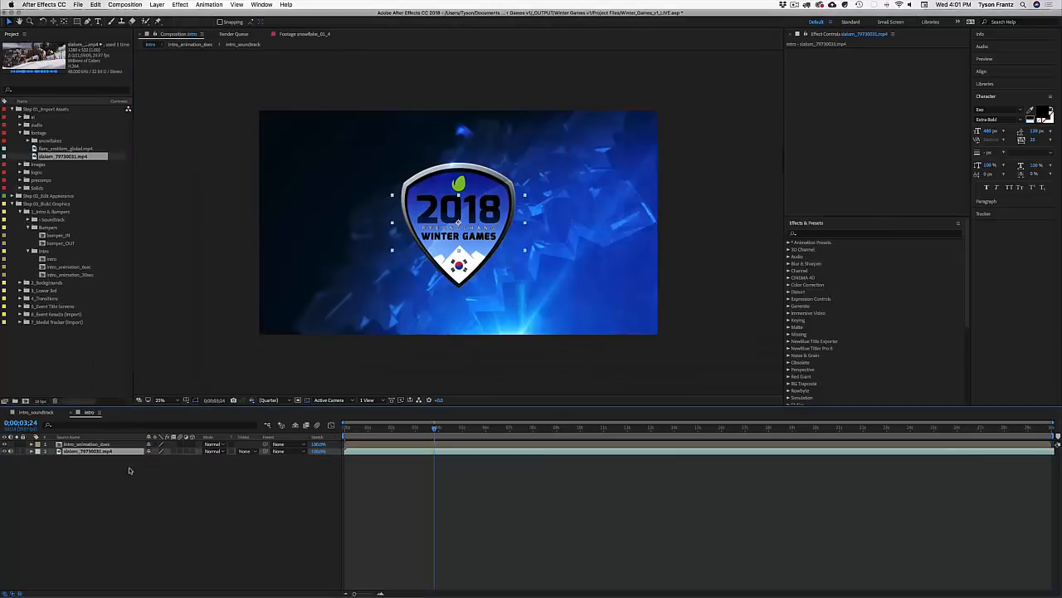
Step: Scale the slalom layer up to 460%, check later frames, and play a preview
key("s")
left_click_drag(160, 458, 250, 458)
left_click(461, 429)
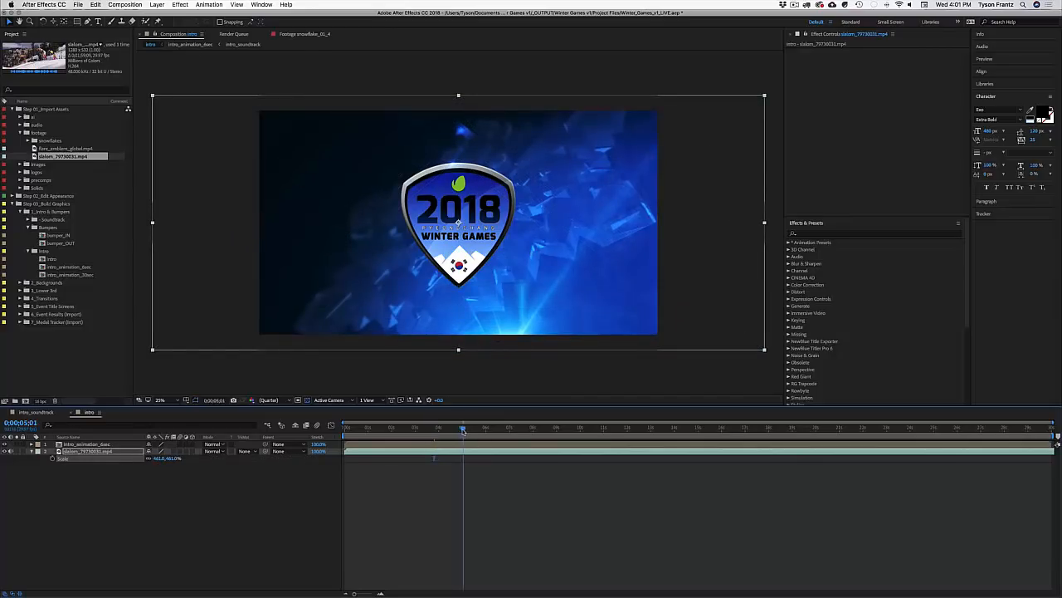
left_click_drag(482, 427, 508, 430)
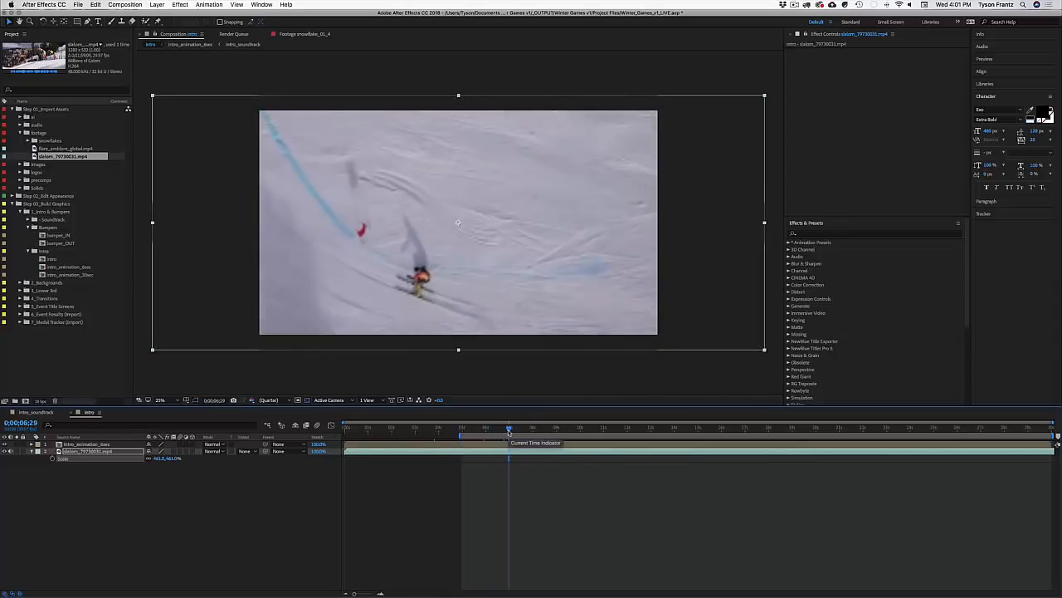
left_click(512, 461)
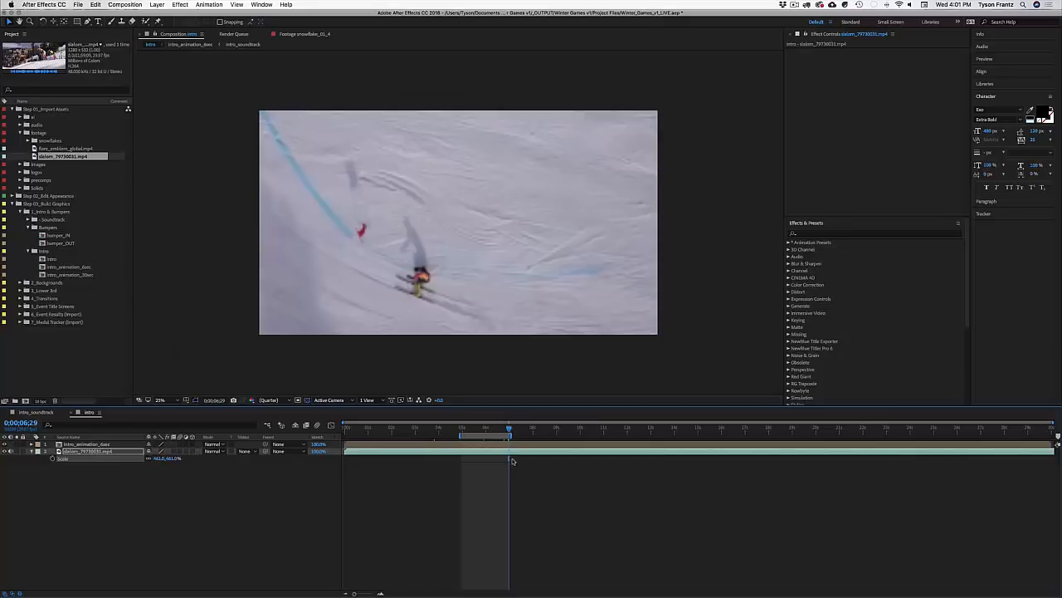
key("space")
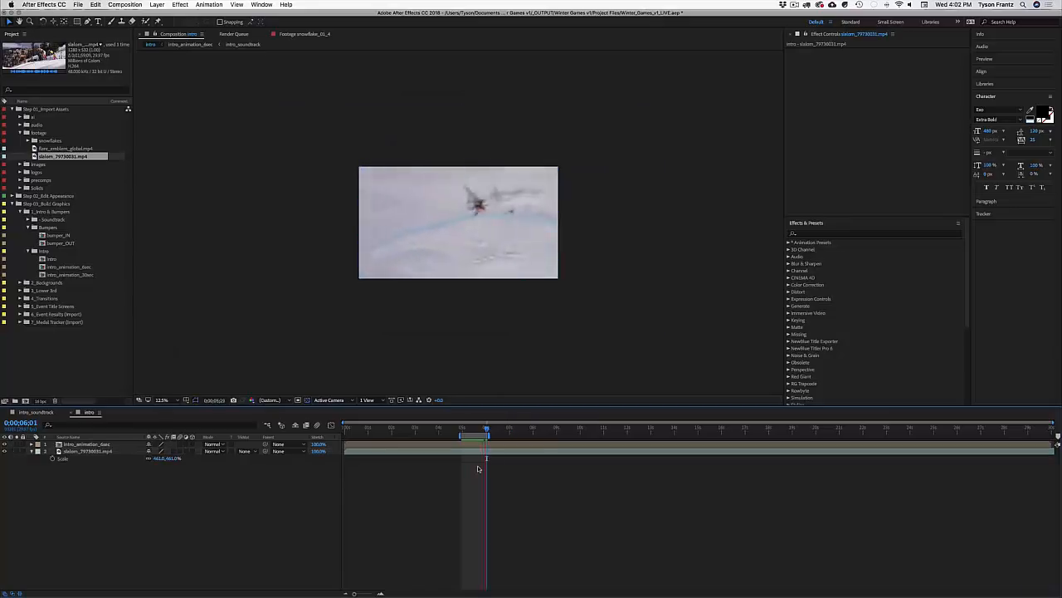
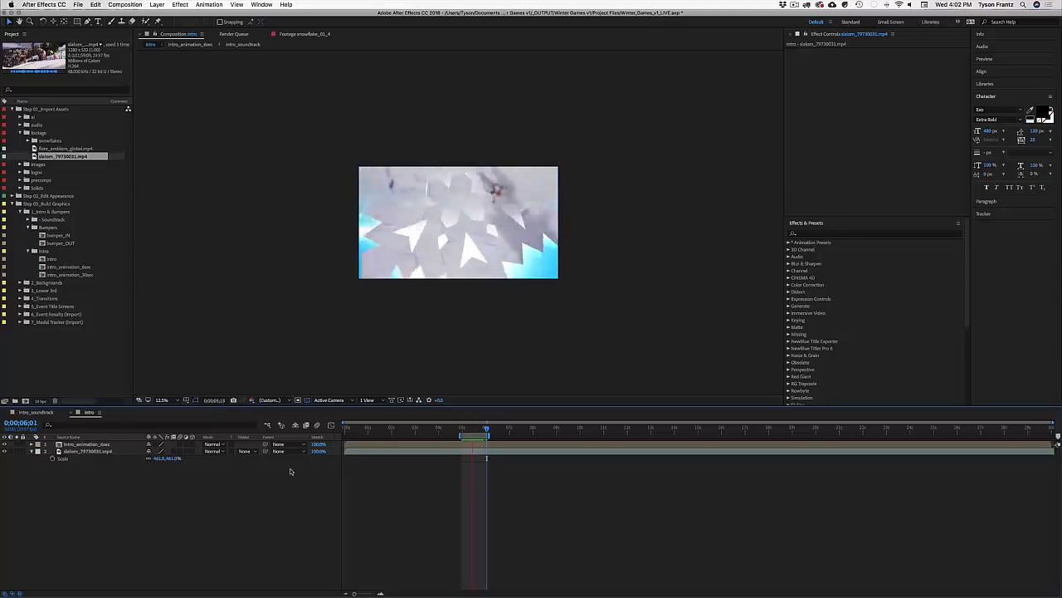
Step: Stop the preview, delete both layers from the intro comp, and close it
key("space")
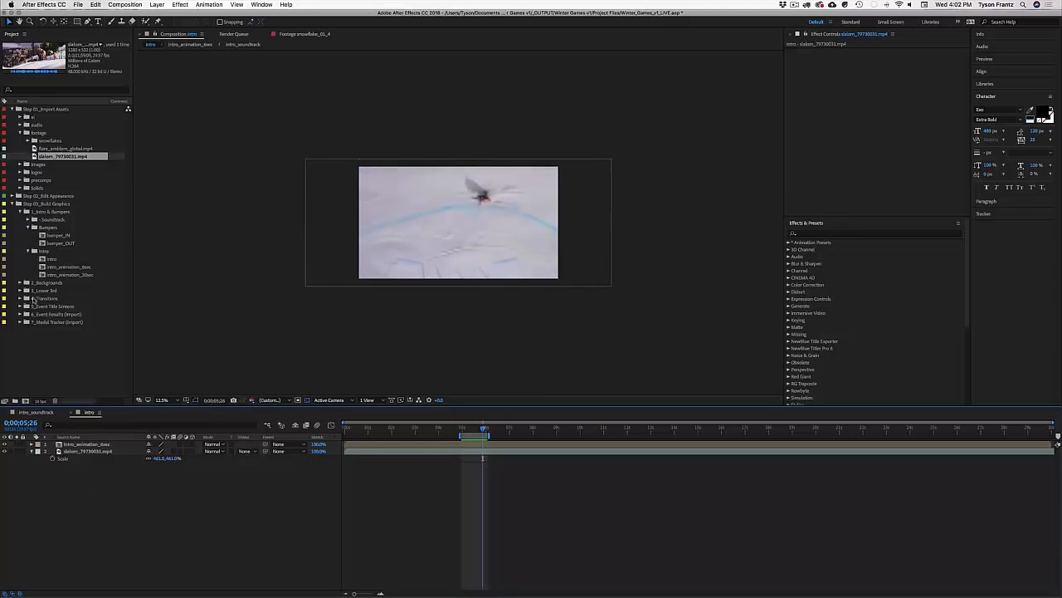
key("ctrl+a")
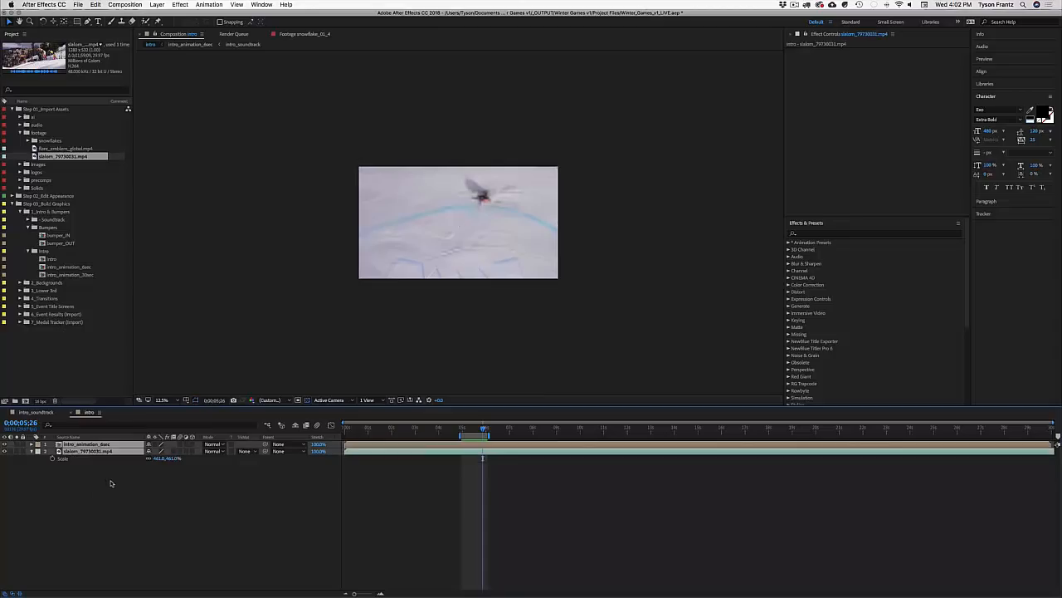
key("Delete")
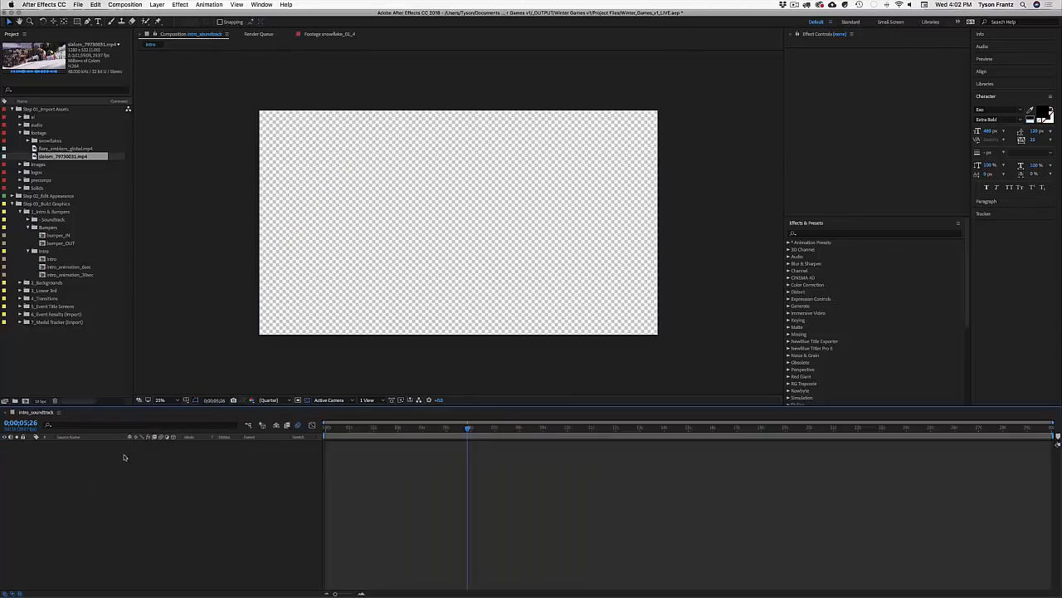
left_click(100, 412)
Step: Delete the intro comp from the project, then select bumper_IN, intro_animation_8sec and 30sec
left_click(83, 259)
key("Delete")
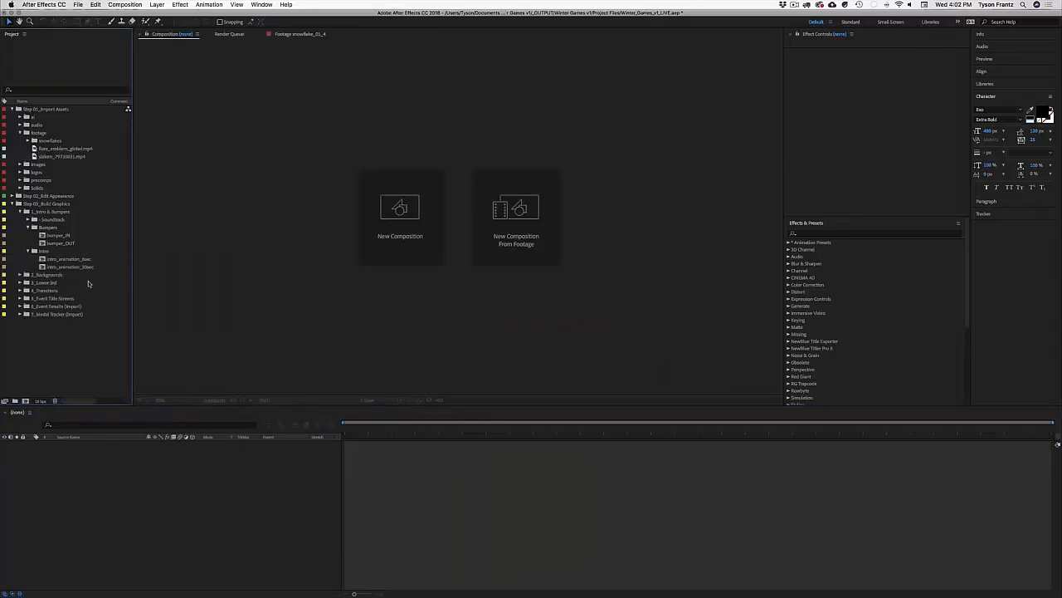
left_click(57, 235)
left_click(67, 259)
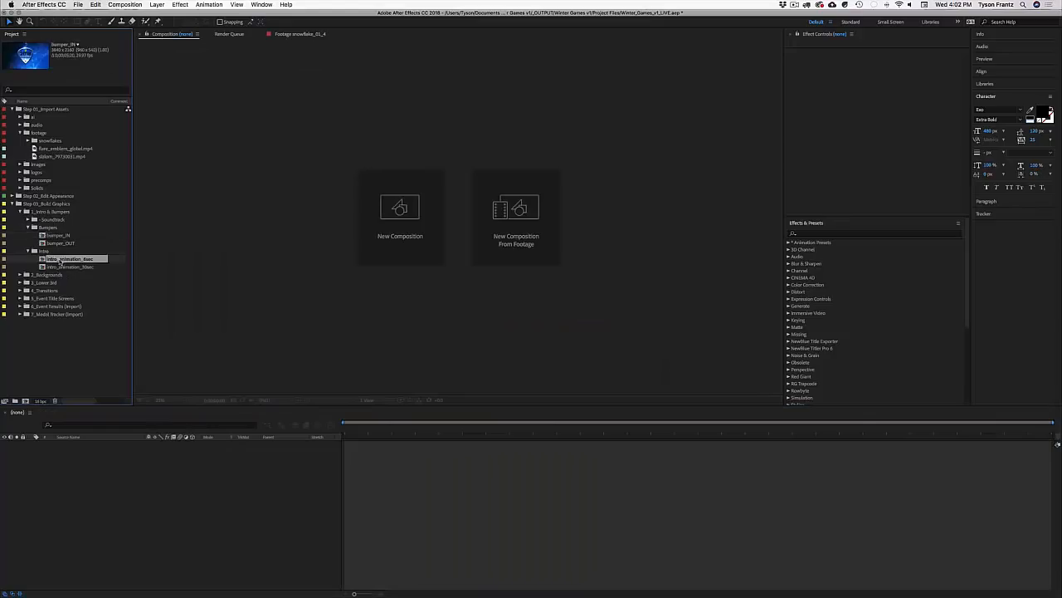
left_click(67, 267)
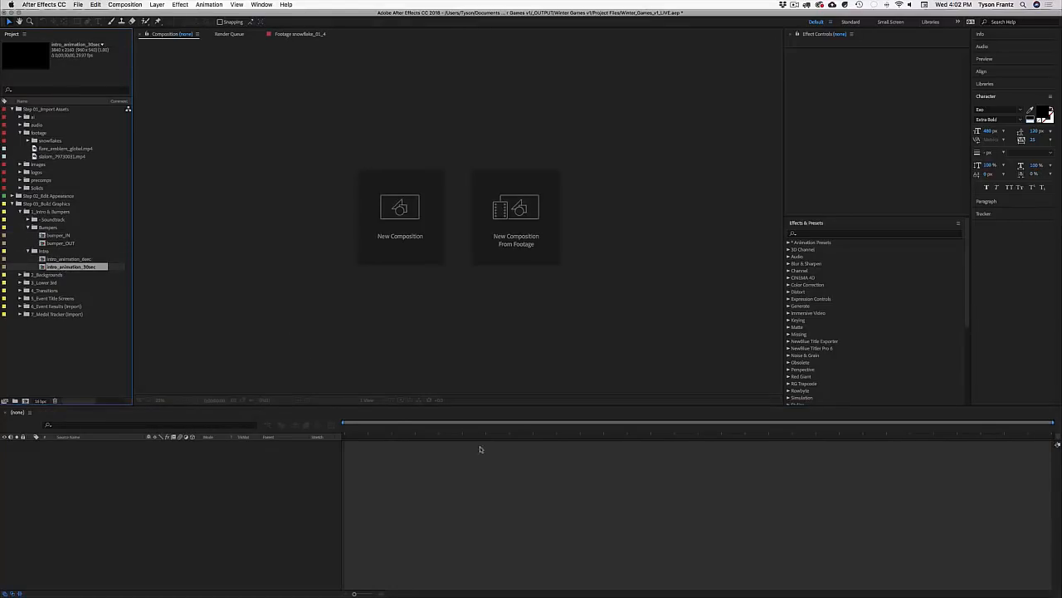
left_click_drag(398, 431, 838, 455)
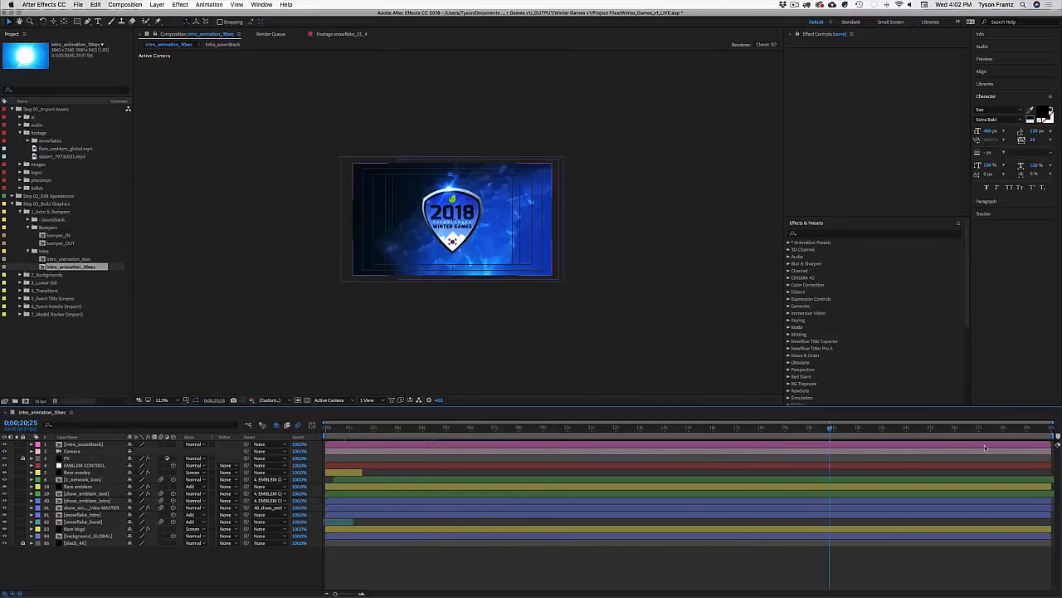
left_click(649, 447)
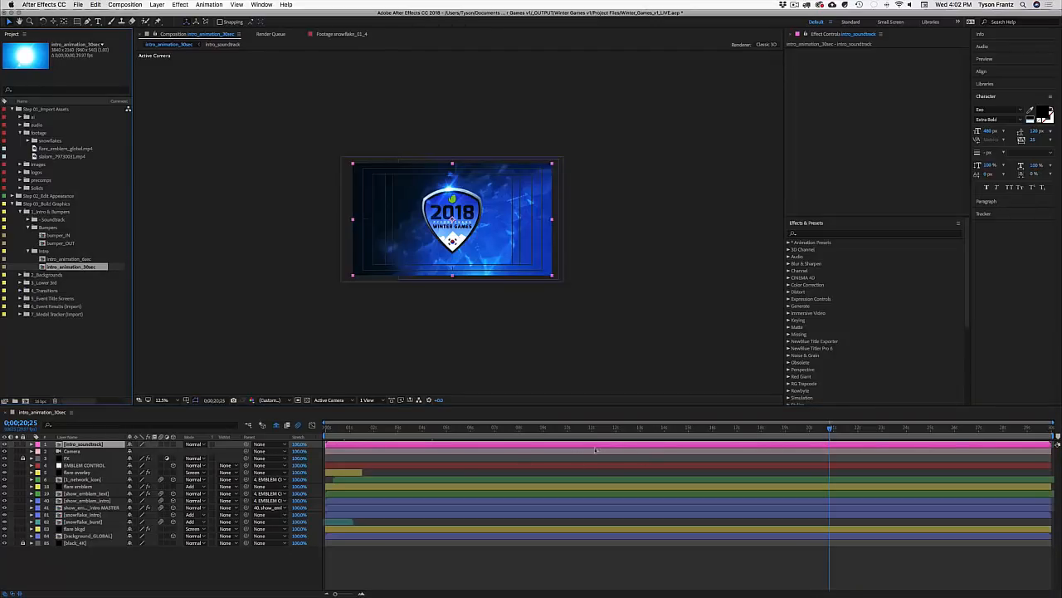
left_click(108, 421)
key("super+w")
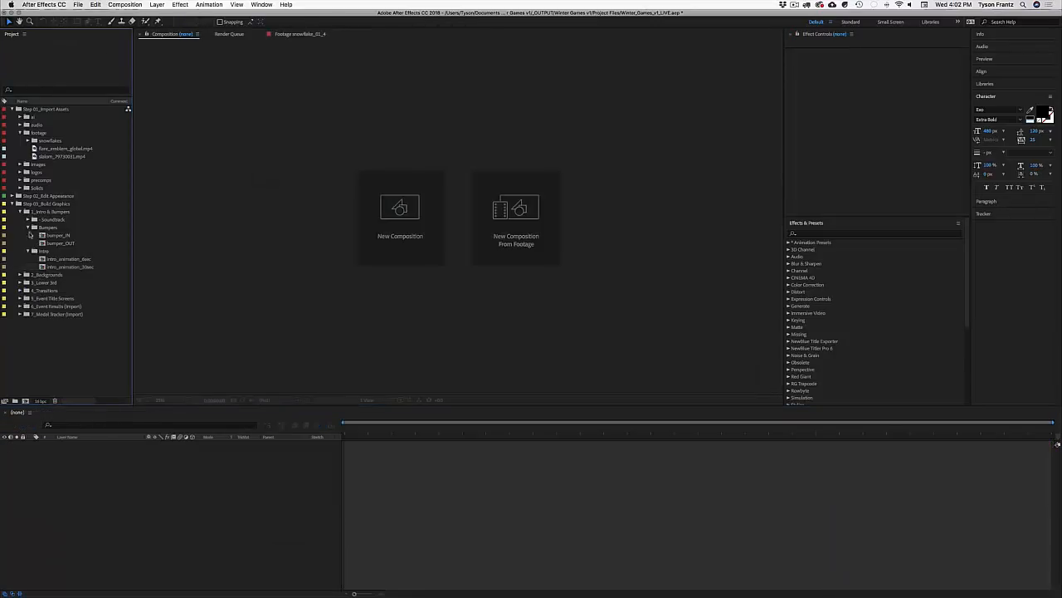
left_click(29, 249)
double_click(60, 236)
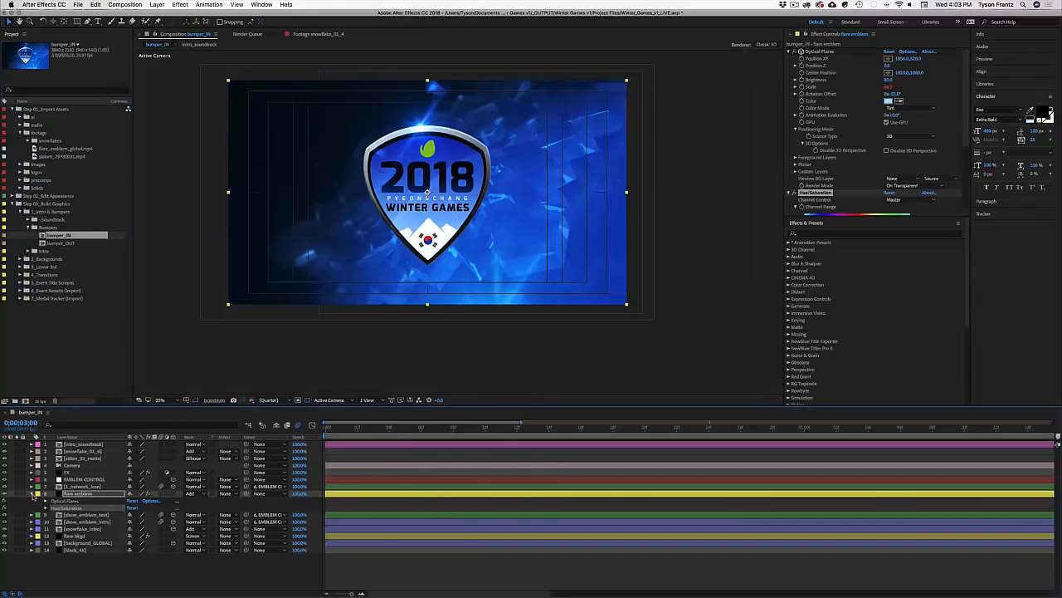
left_click(32, 494)
left_click(429, 571)
key("minus")
key("minus")
key("minus")
key("minus")
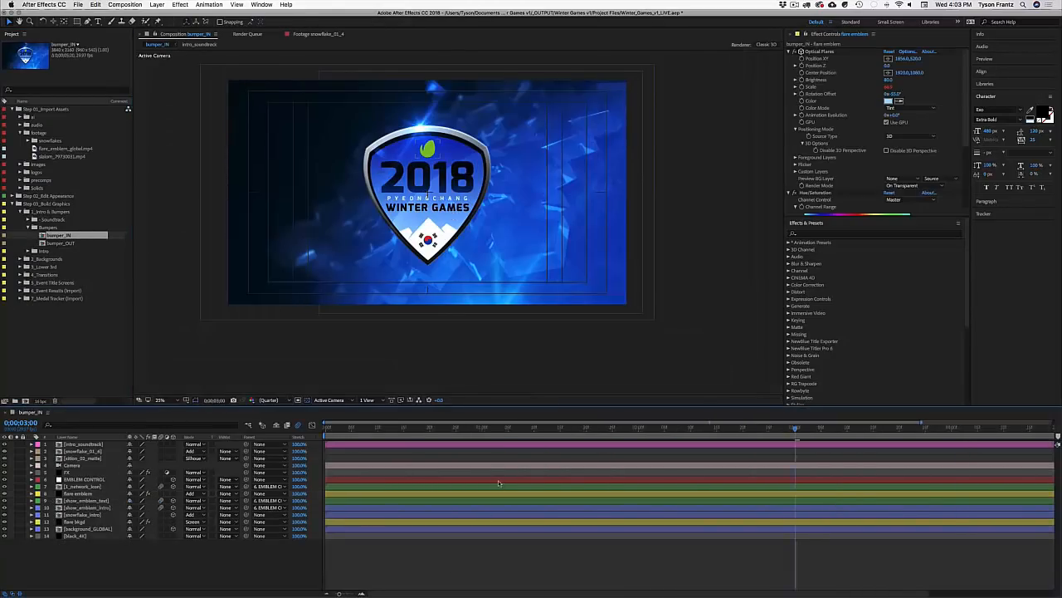
key("minus")
left_click_drag(708, 430, 510, 441)
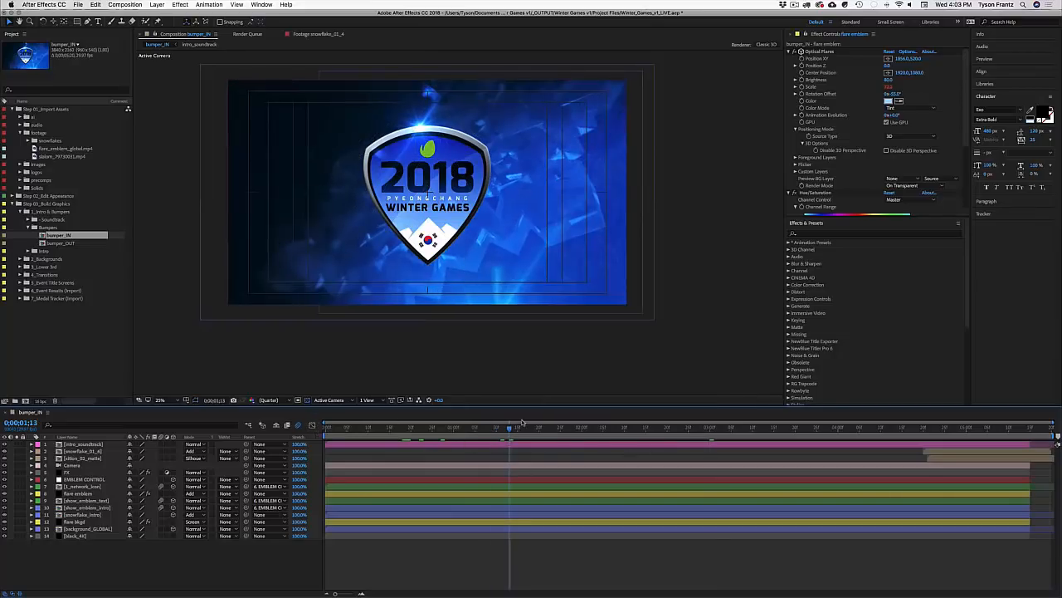
left_click_drag(522, 429, 524, 435)
key("space")
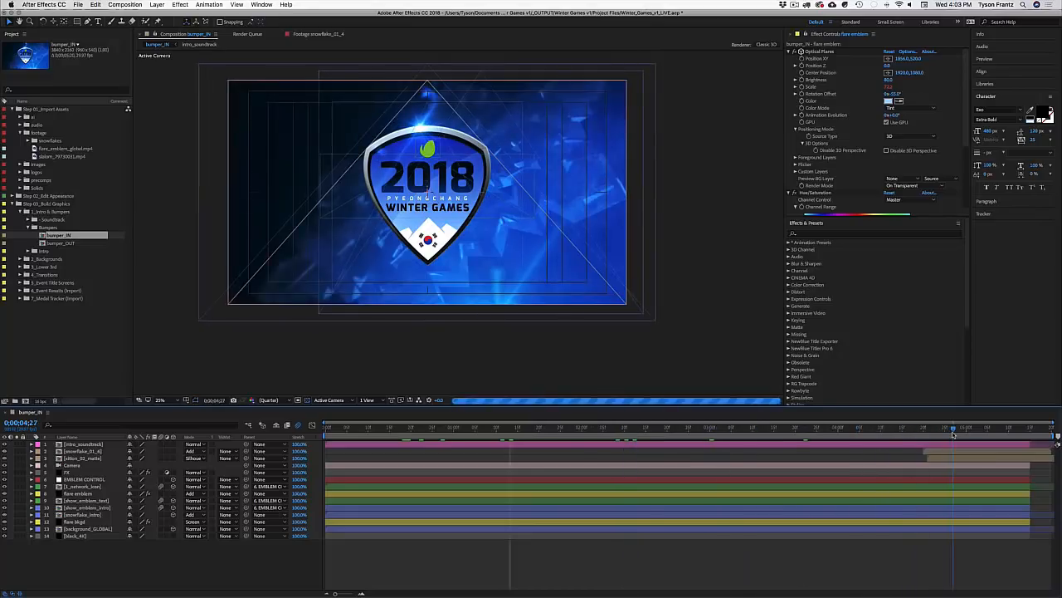
left_click_drag(975, 436, 997, 435)
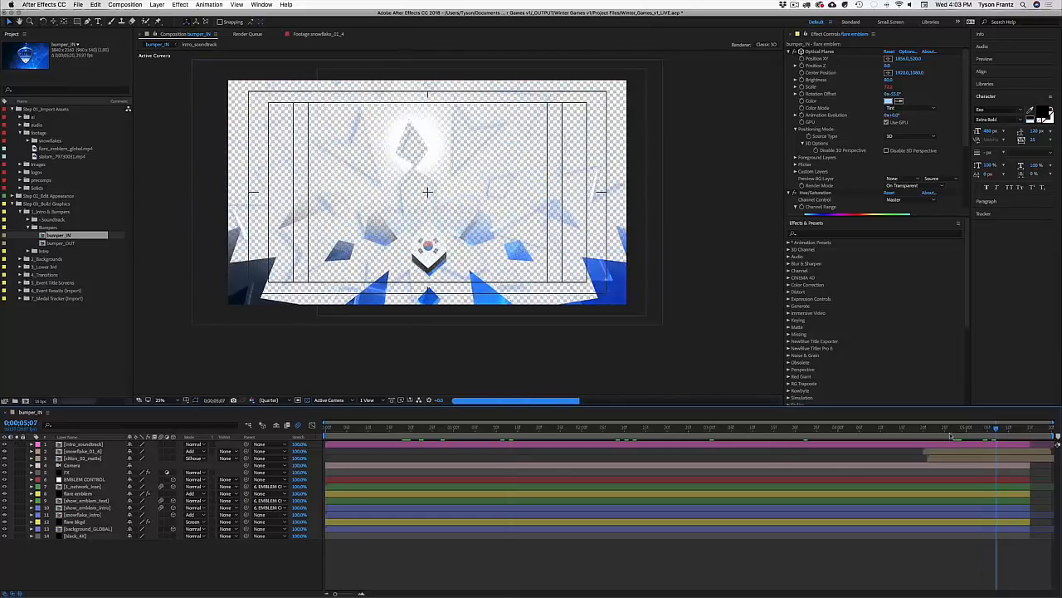
key("super+w")
double_click(61, 242)
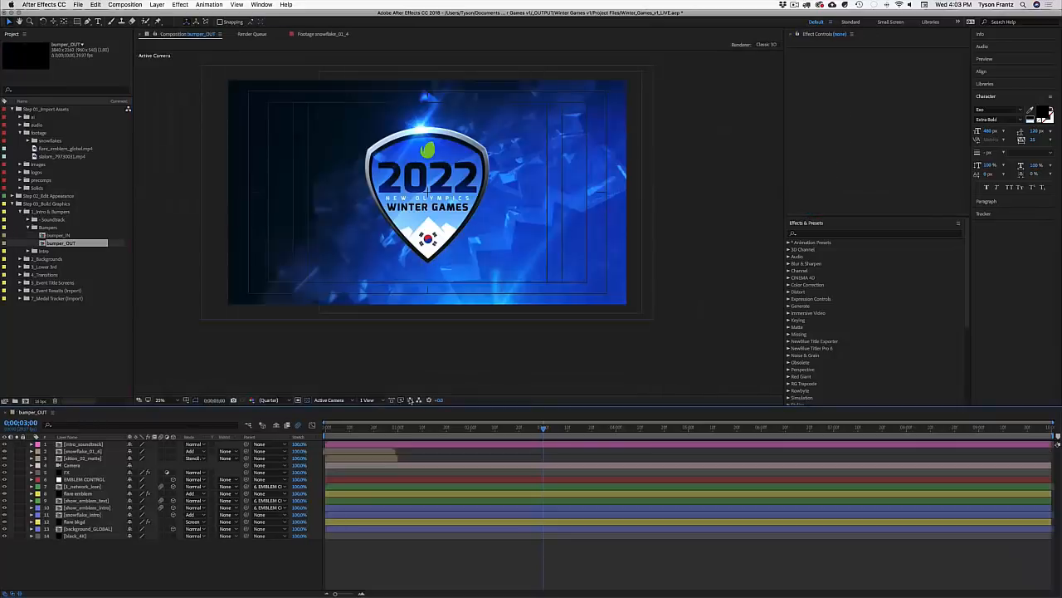
left_click_drag(418, 436, 505, 437)
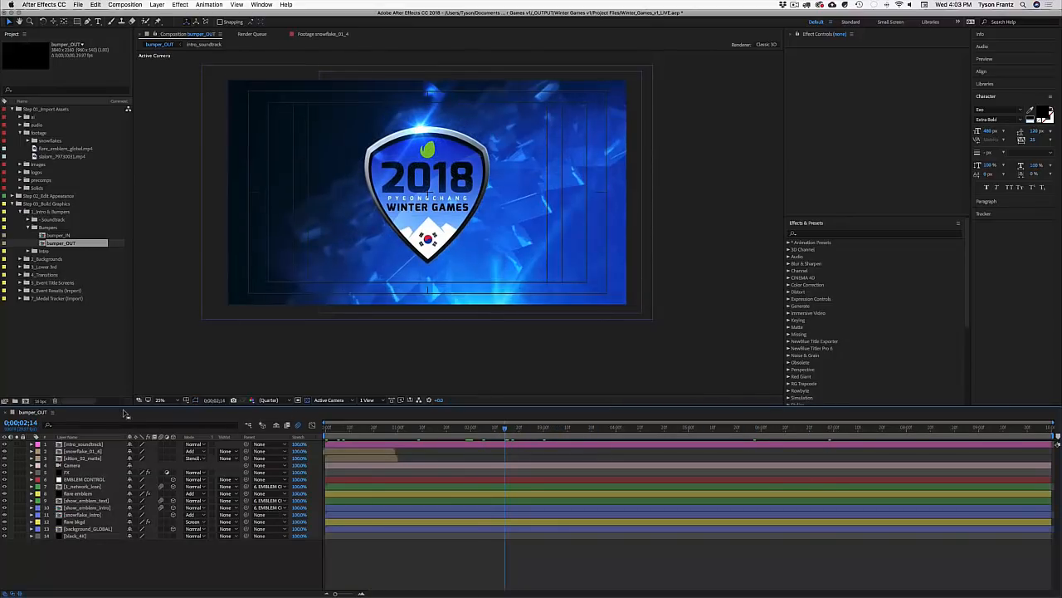
key("super+w")
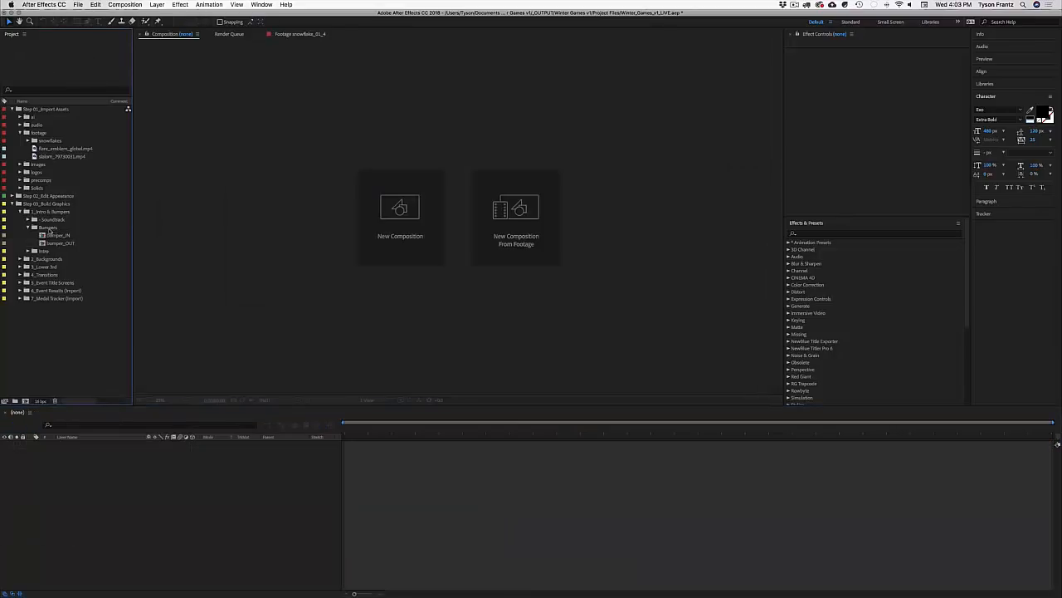
Step: Collapse the Bumpers and 1_Intro & Bumpers folders and expand 2_Backgrounds
left_click(48, 229)
left_click(29, 228)
left_click(20, 211)
left_click(28, 219)
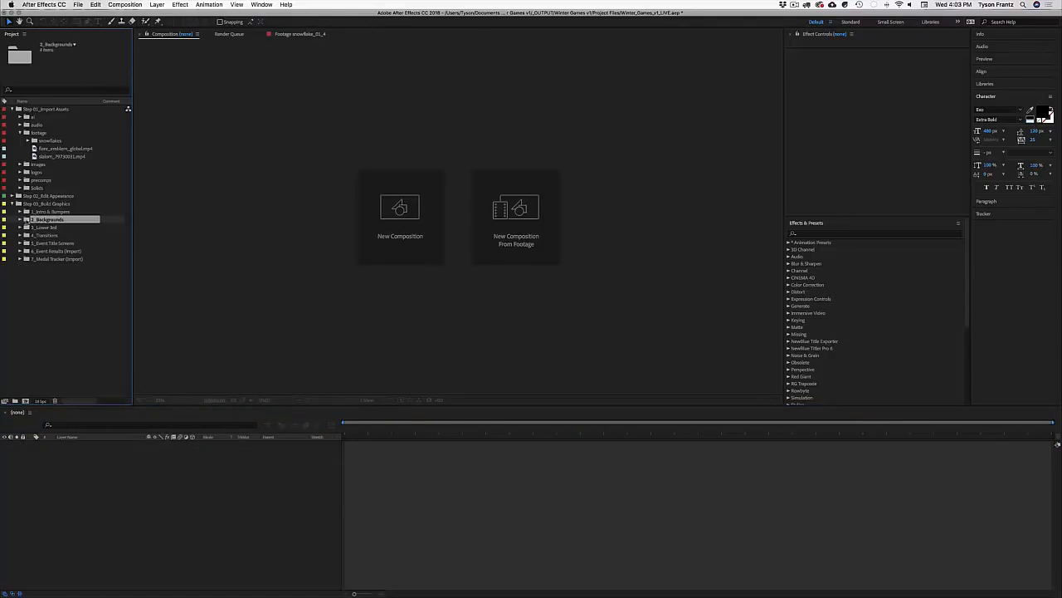
left_click(20, 219)
left_click(20, 133)
left_click(12, 109)
left_click(60, 299)
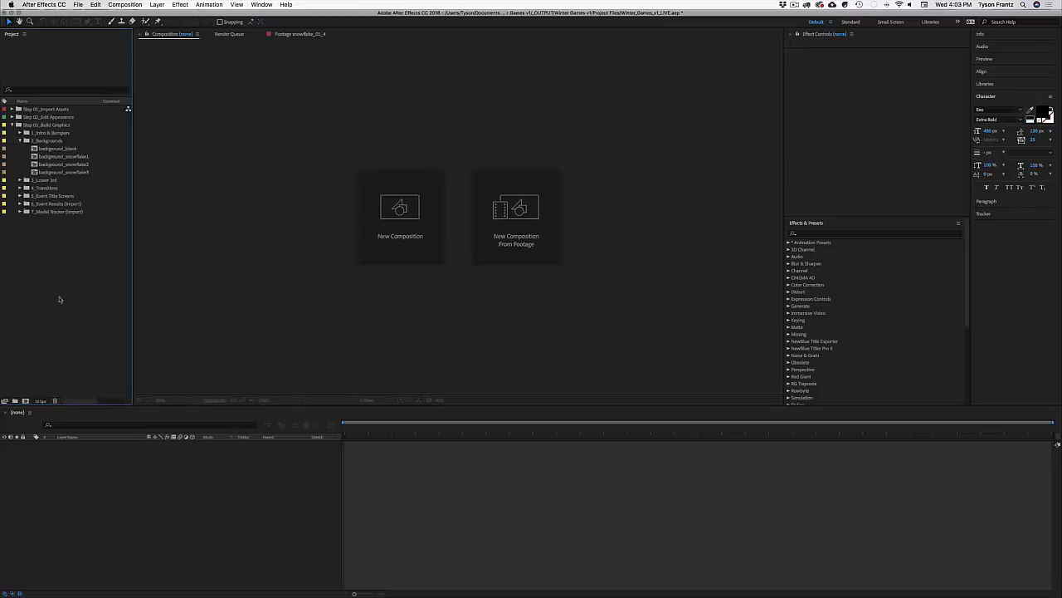
Step: Move slalom_79730031.mp4 from the footage folder into the snowflakes folder
left_click(11, 109)
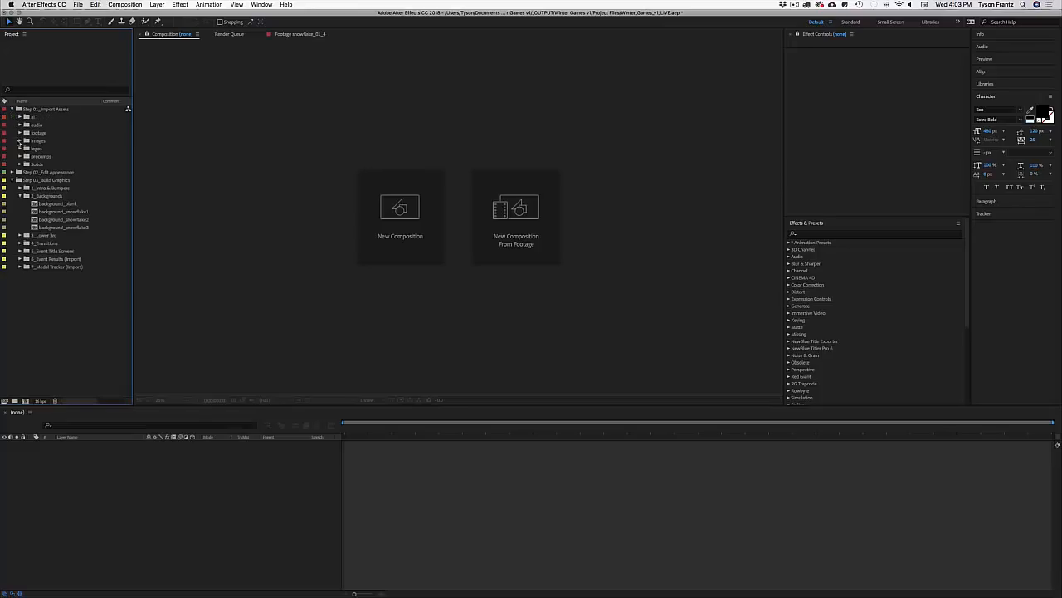
left_click(20, 132)
left_click(49, 156)
left_click_drag(50, 156, 26, 141)
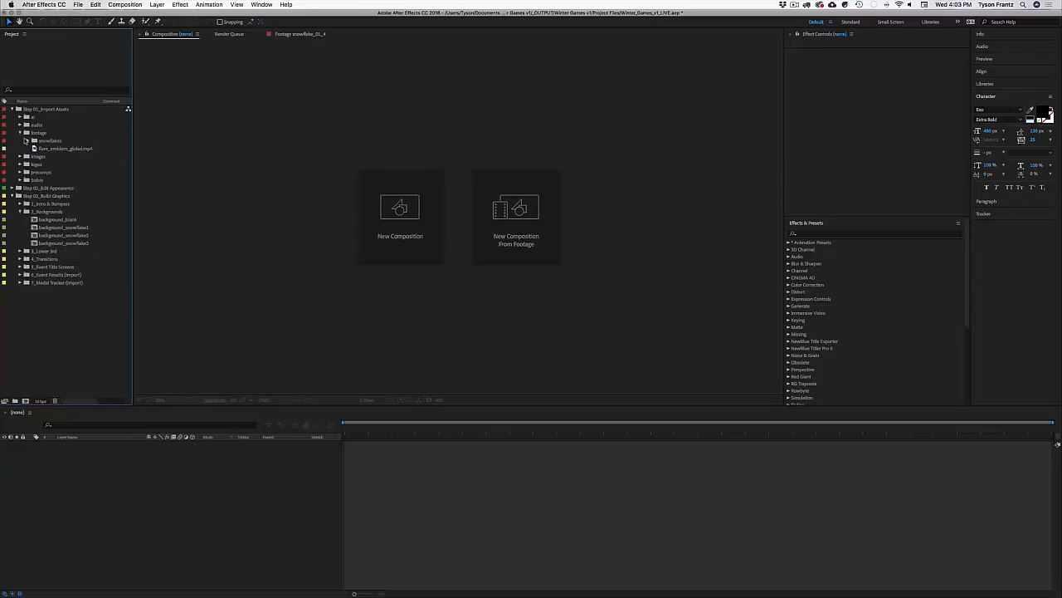
left_click(11, 109)
Step: Open all four background comps and scrub background_blank to three seconds
left_click(63, 148)
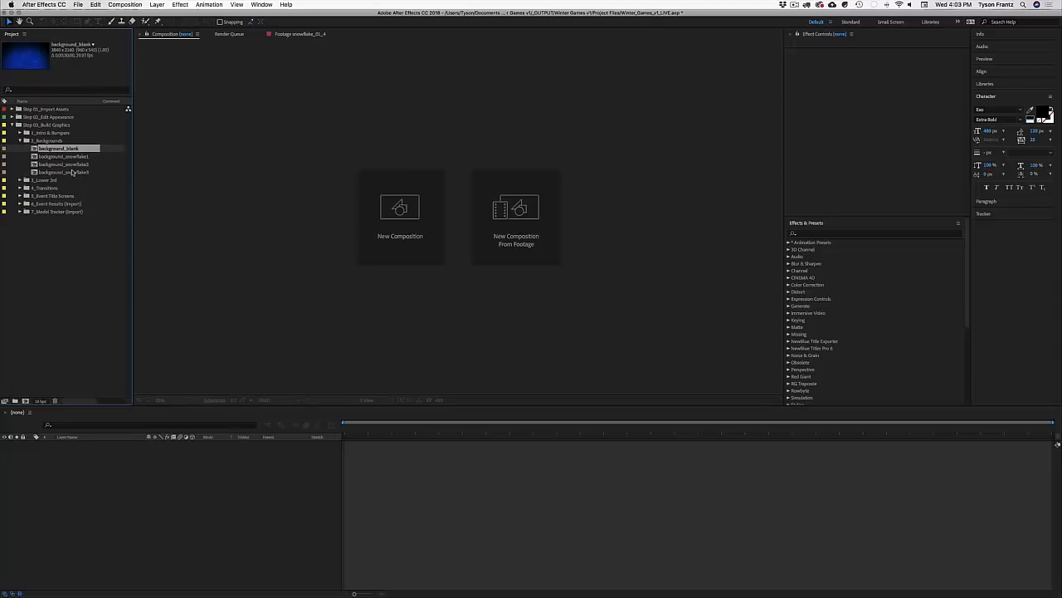
left_click(72, 171, "shift")
double_click(73, 172)
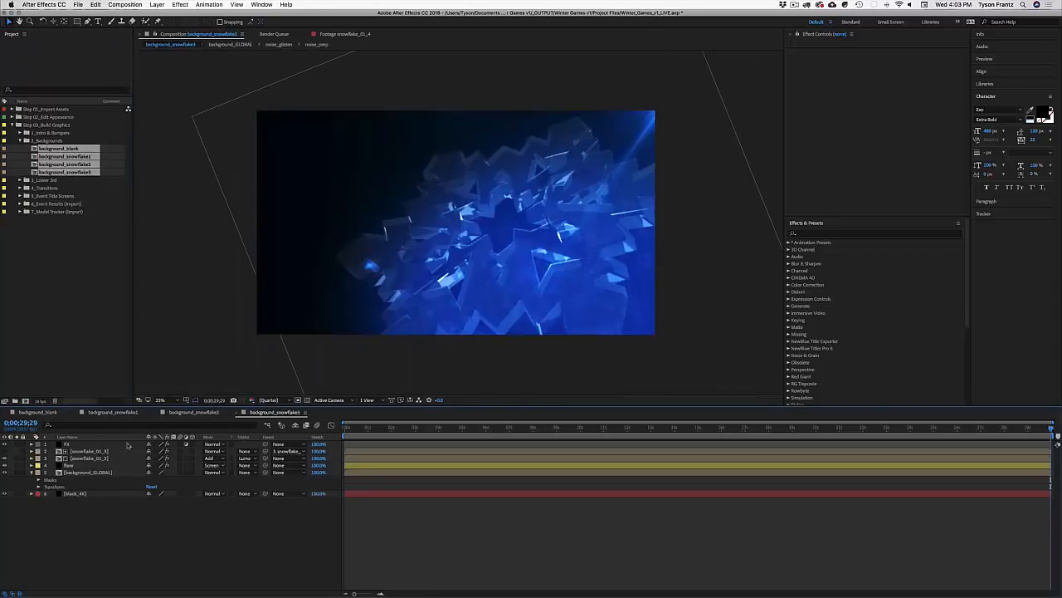
left_click(37, 412)
left_click_drag(368, 427, 458, 428)
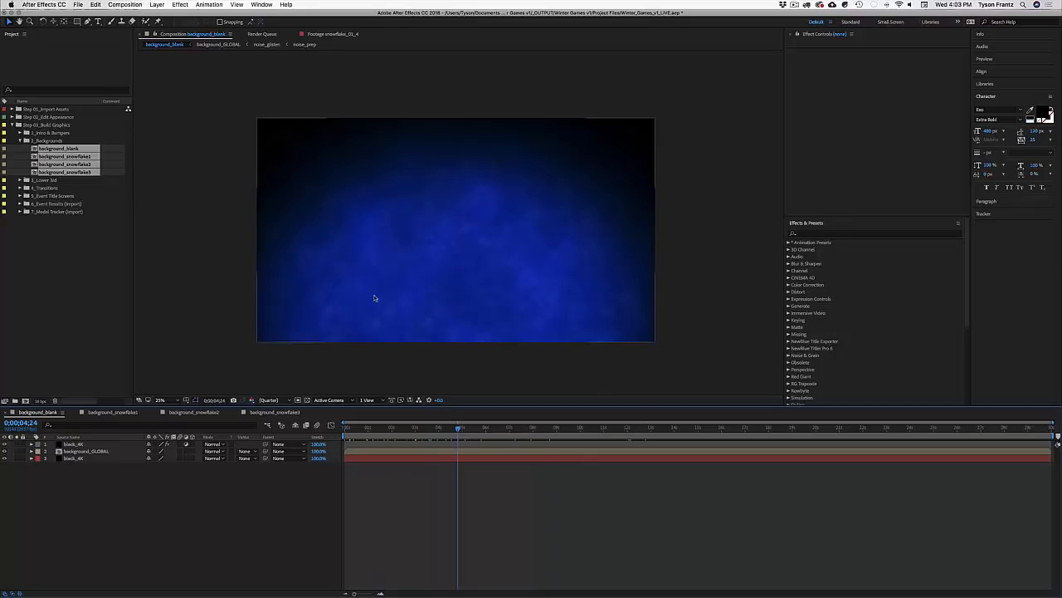
mouse_move(414, 427)
left_mouse_down()
mouse_move(388, 427)
mouse_move(619, 427)
mouse_move(412, 427)
left_mouse_up()
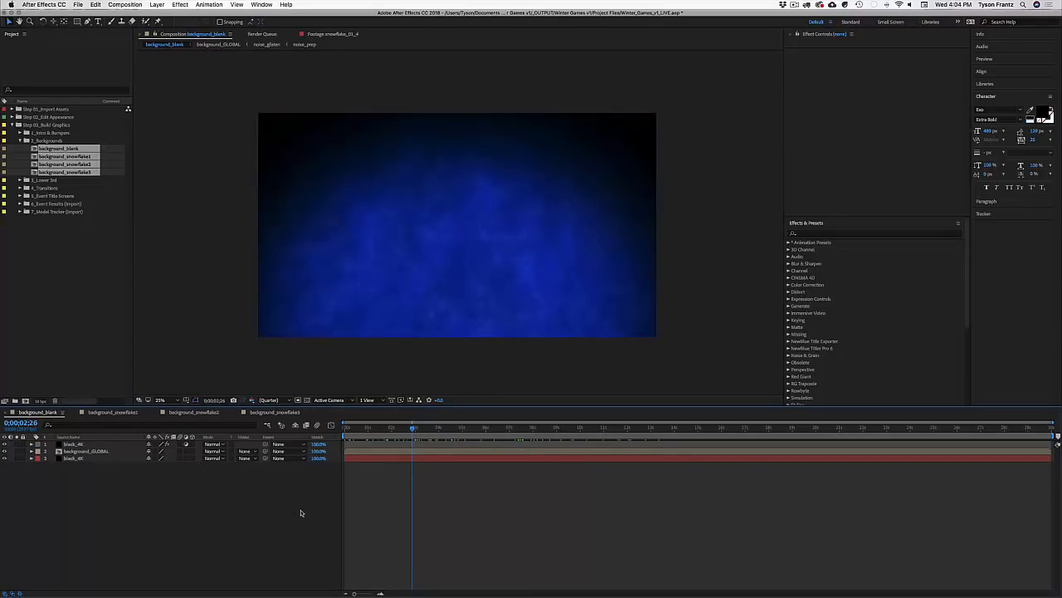
Step: Switch to background_snowflake1, check background_GLOBAL's properties, and preview it
left_click(108, 412)
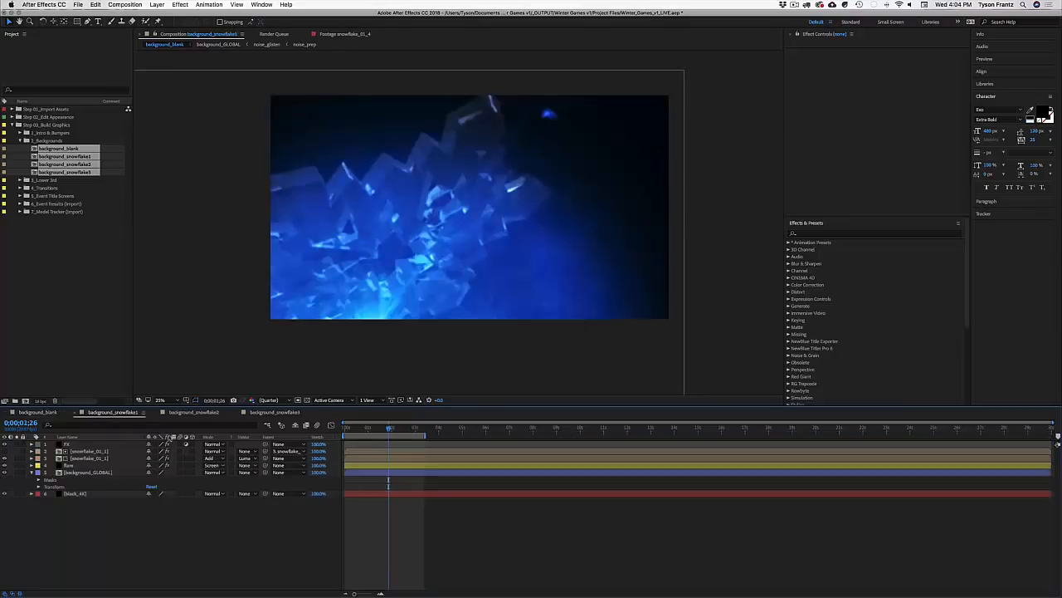
left_click(34, 472)
left_click(33, 473)
left_click(47, 524)
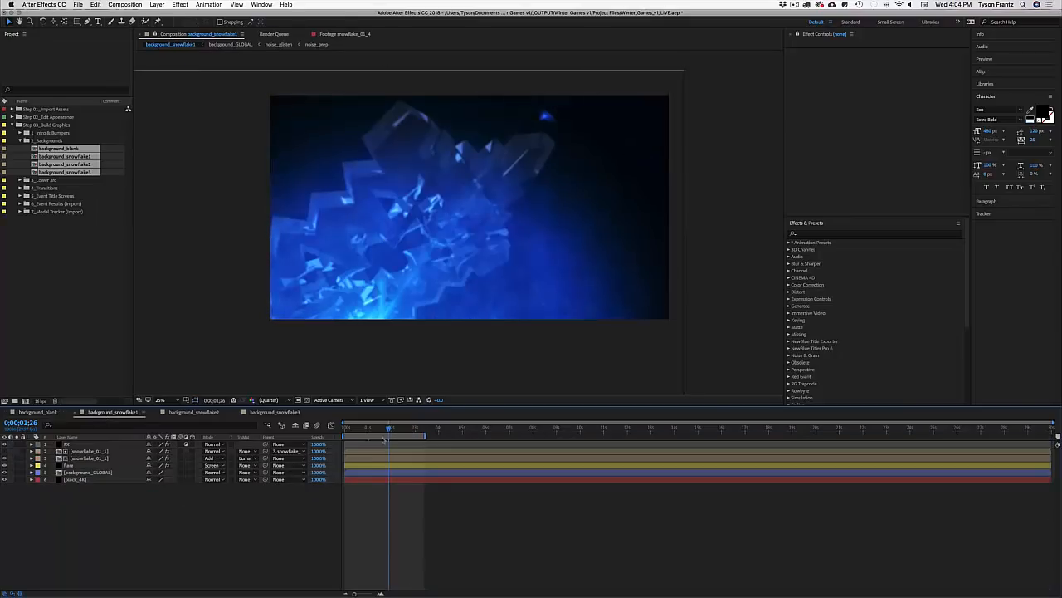
key("space")
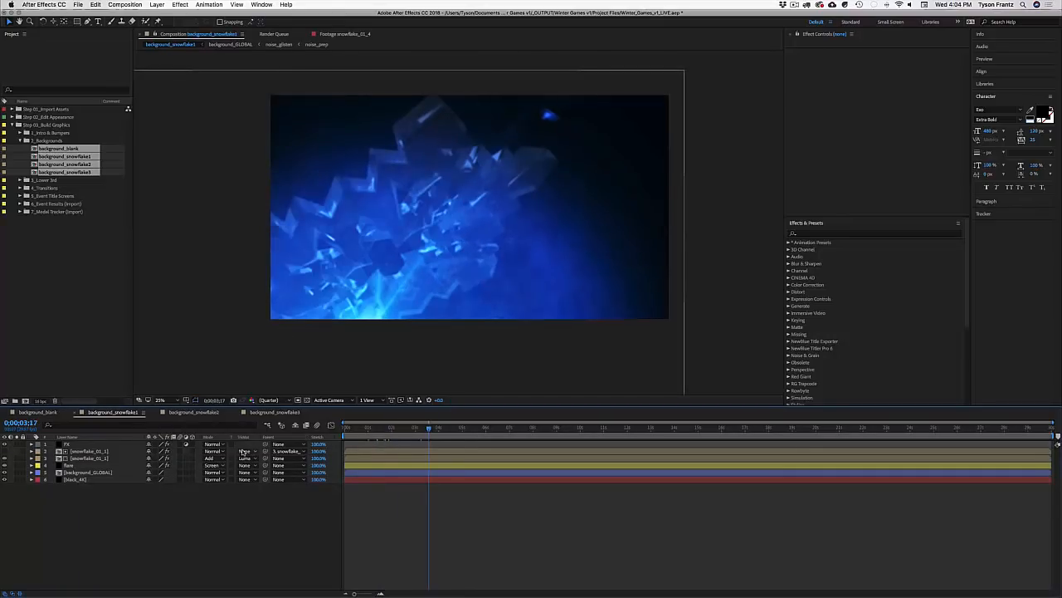
Step: Review background_snowflake2 and 3 up to 0;00;05;29, then close every background comp
left_click(193, 412)
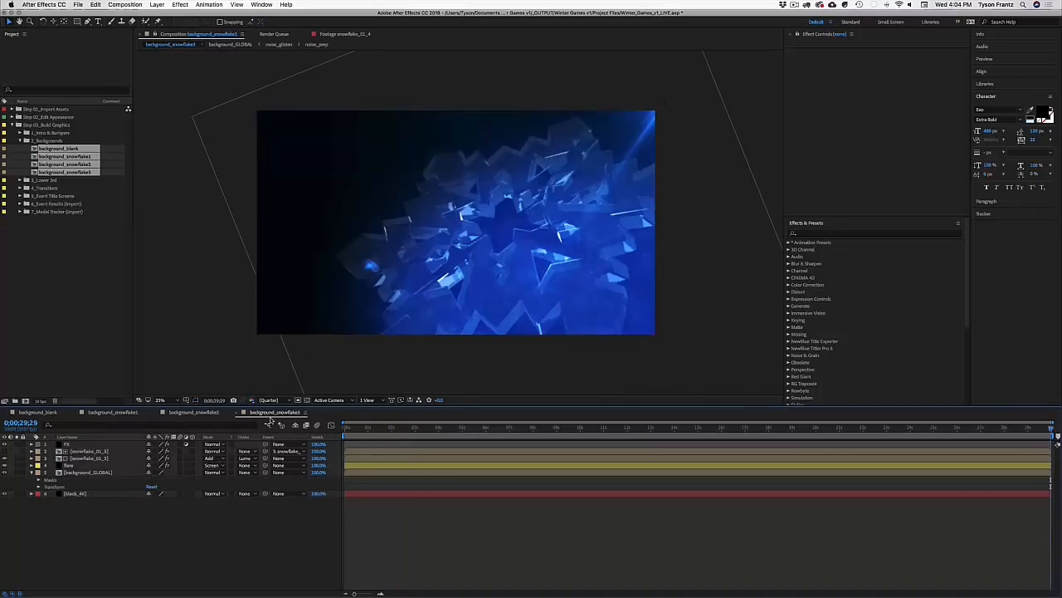
left_click(265, 413)
key("space")
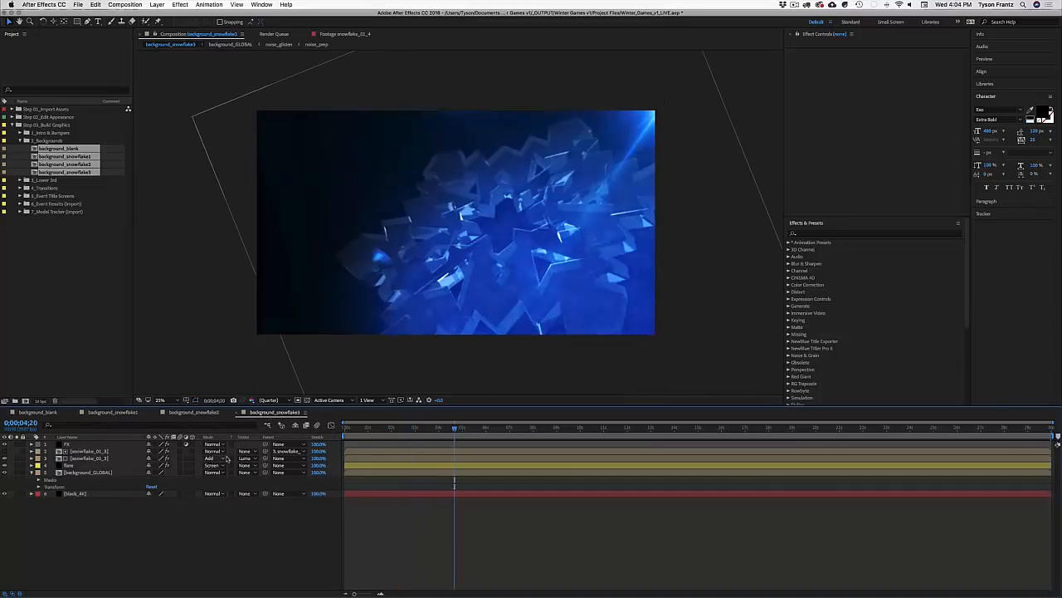
key("ctrl+a")
key("u")
left_click(125, 505)
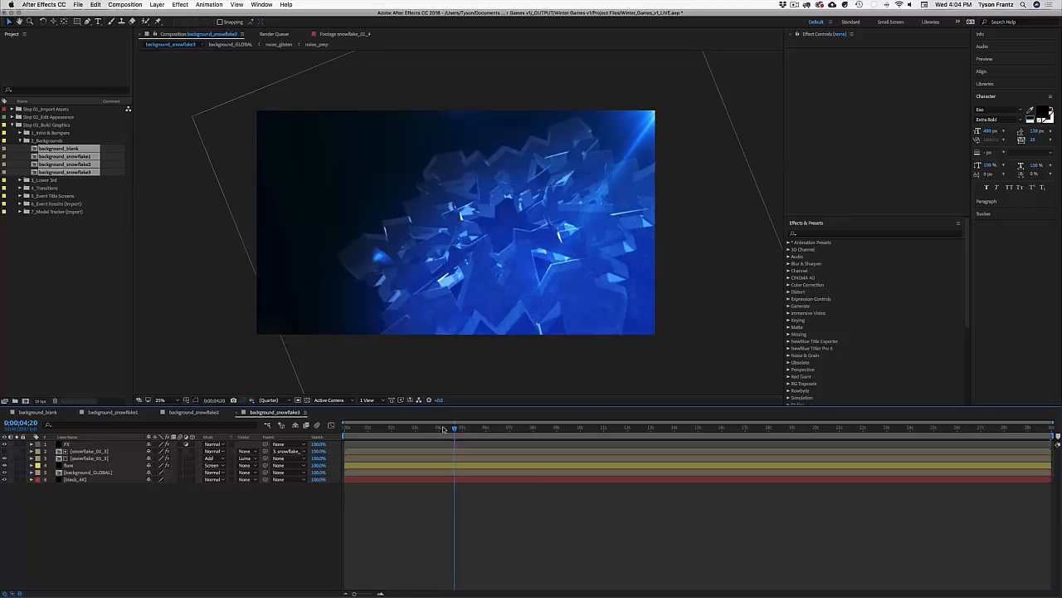
left_click_drag(443, 427, 494, 427)
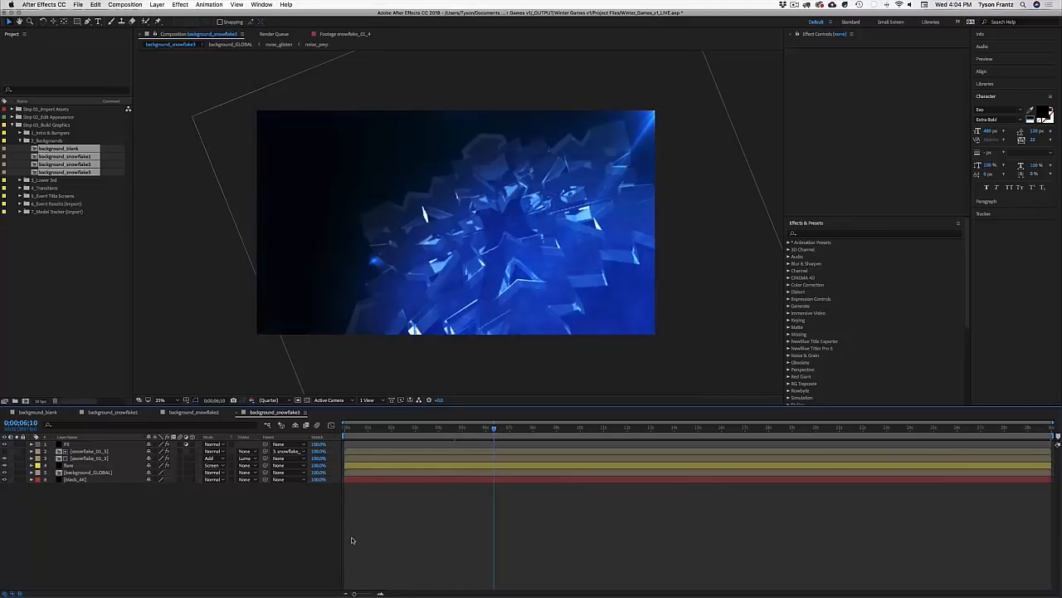
key("j")
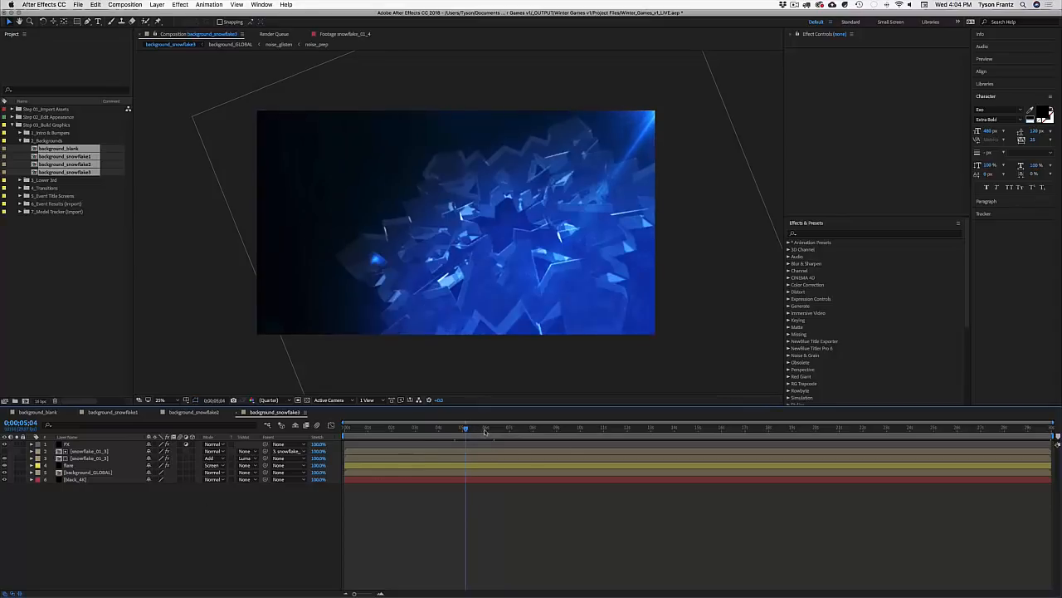
left_click(486, 429)
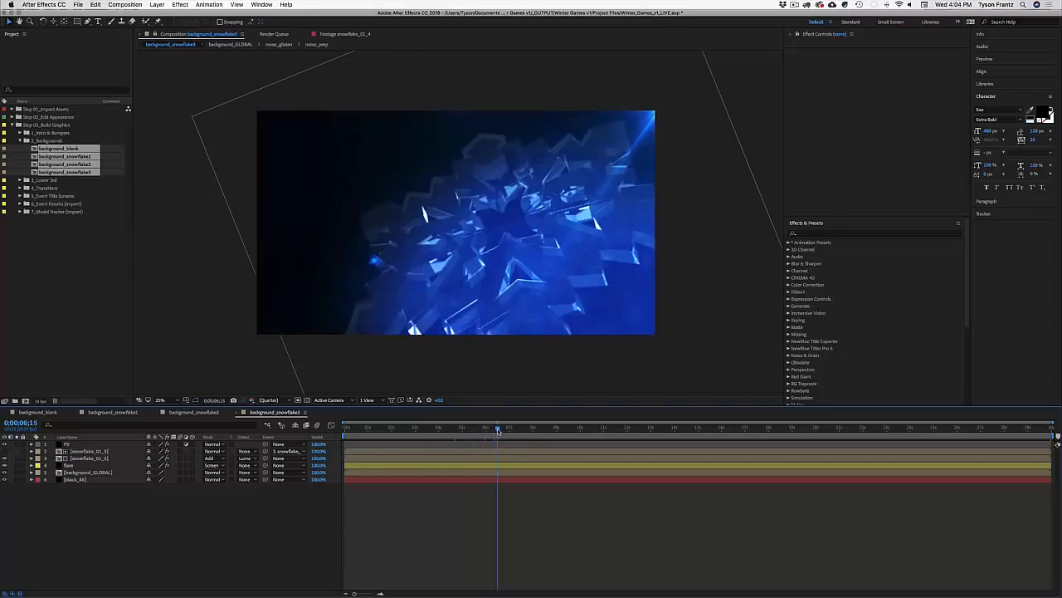
key("super+w")
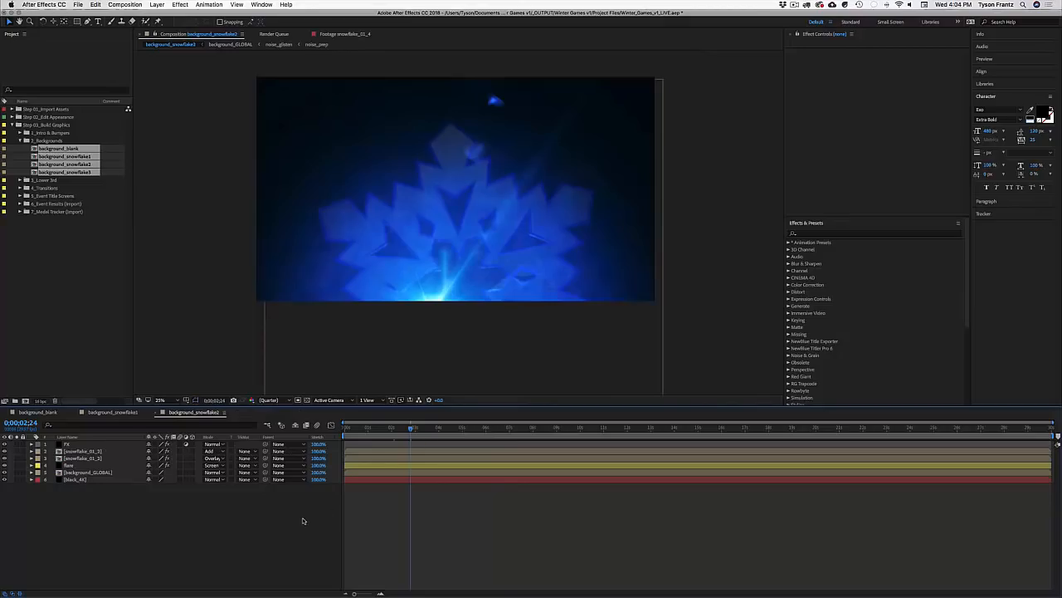
key("super+w")
key("super+w")
key("super+w")
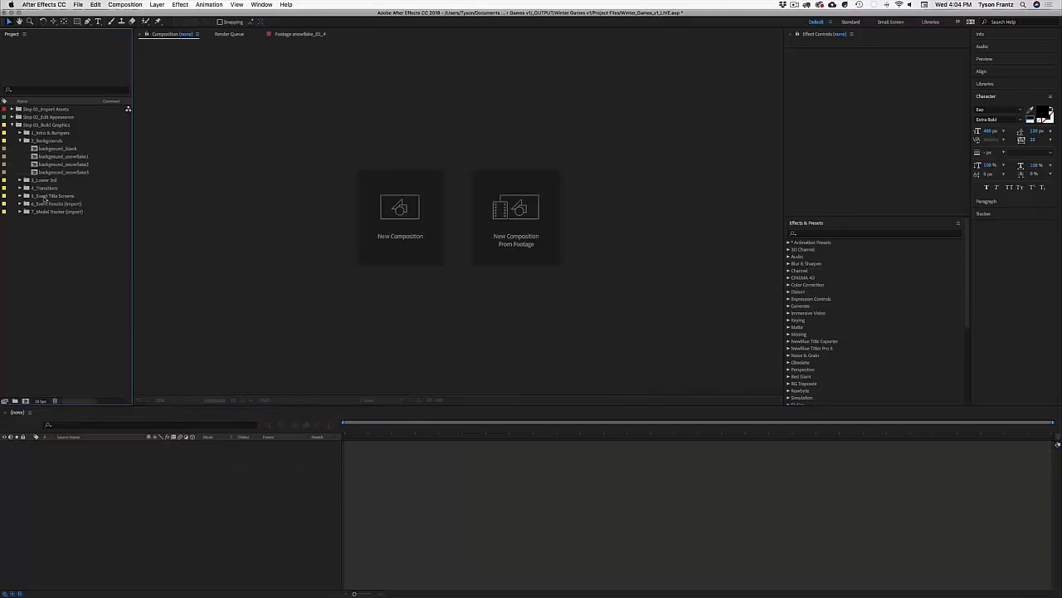
Step: Collapse 2_Backgrounds, expand 3_Lower 3rd, and preview the lower3rd_01 flag lower third
left_click(20, 140)
left_click(49, 149)
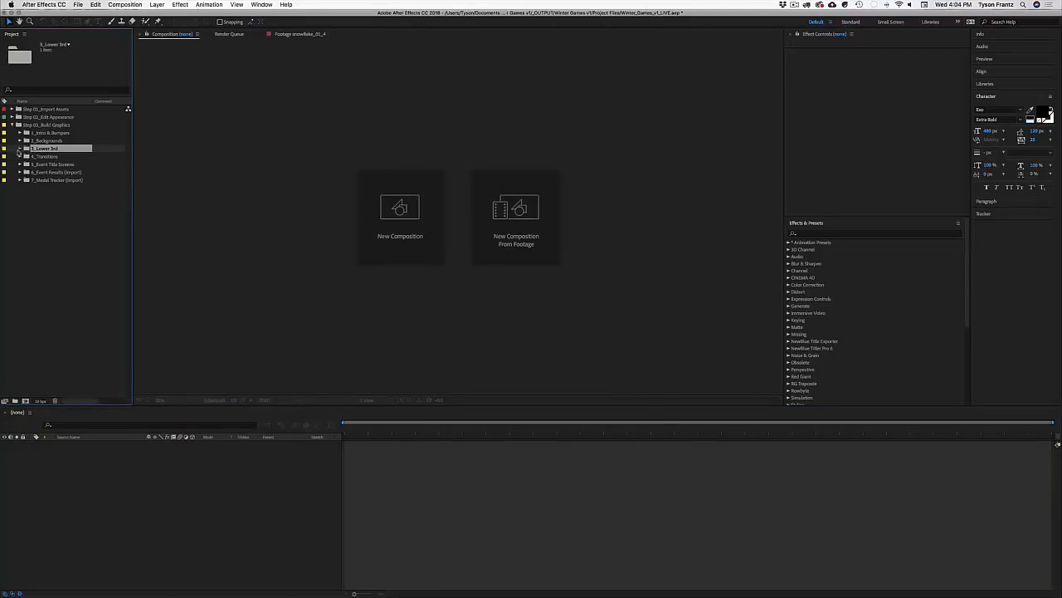
left_click(19, 148)
left_click(59, 213)
left_click(47, 158)
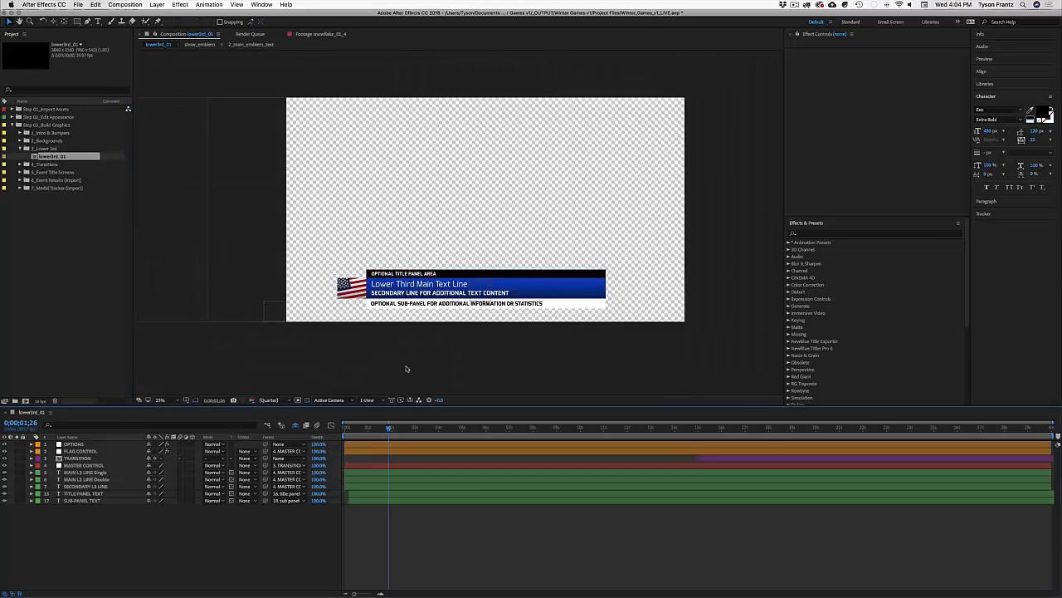
key("space")
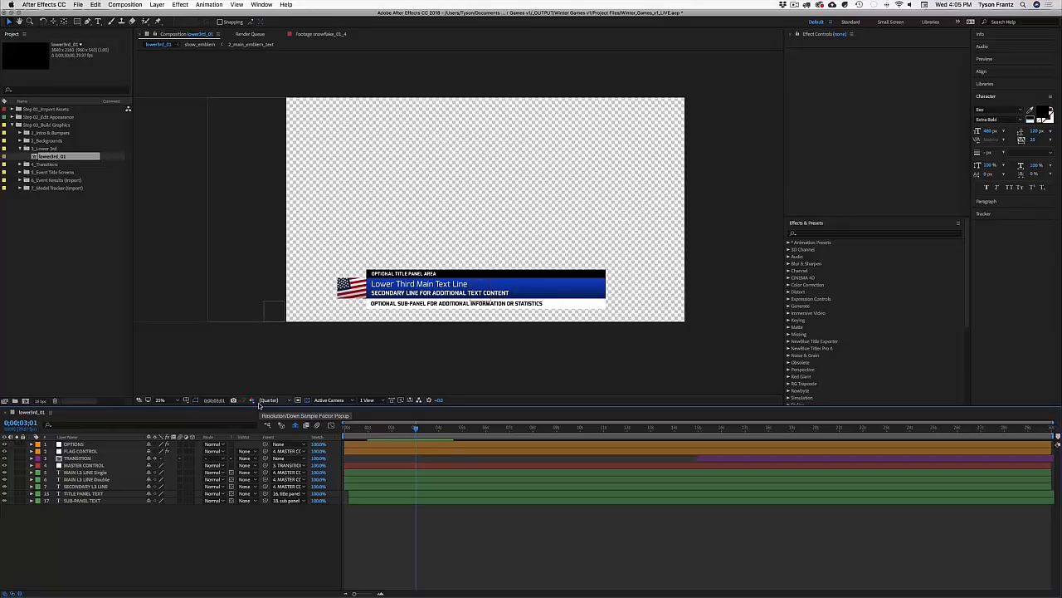
Step: Close lower3rd_01, duplicate it twice with Cmd+D, and delete the extra copies
key("super+w")
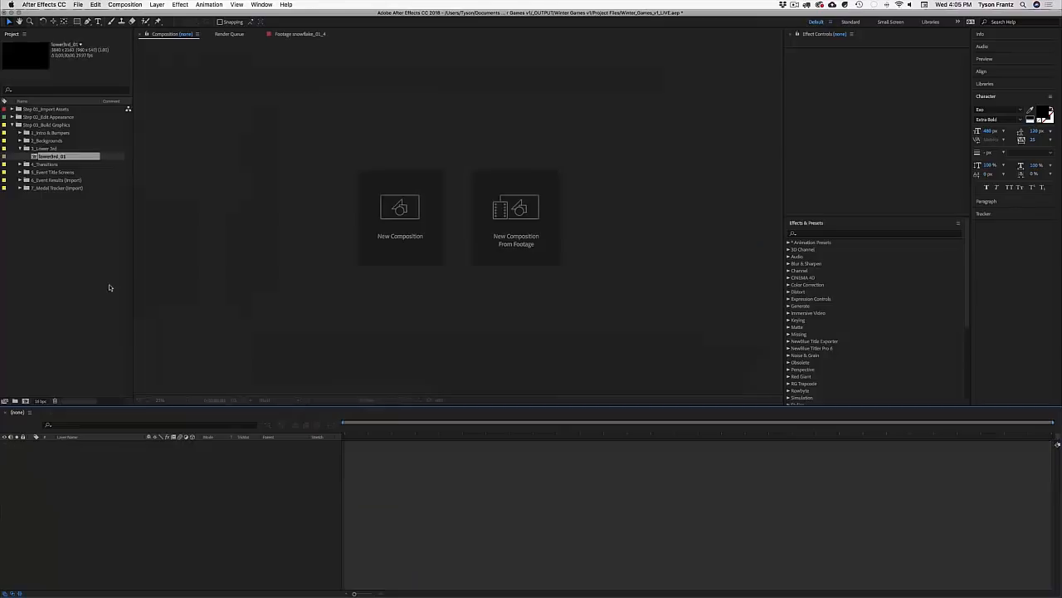
left_click(108, 286)
left_click(58, 157)
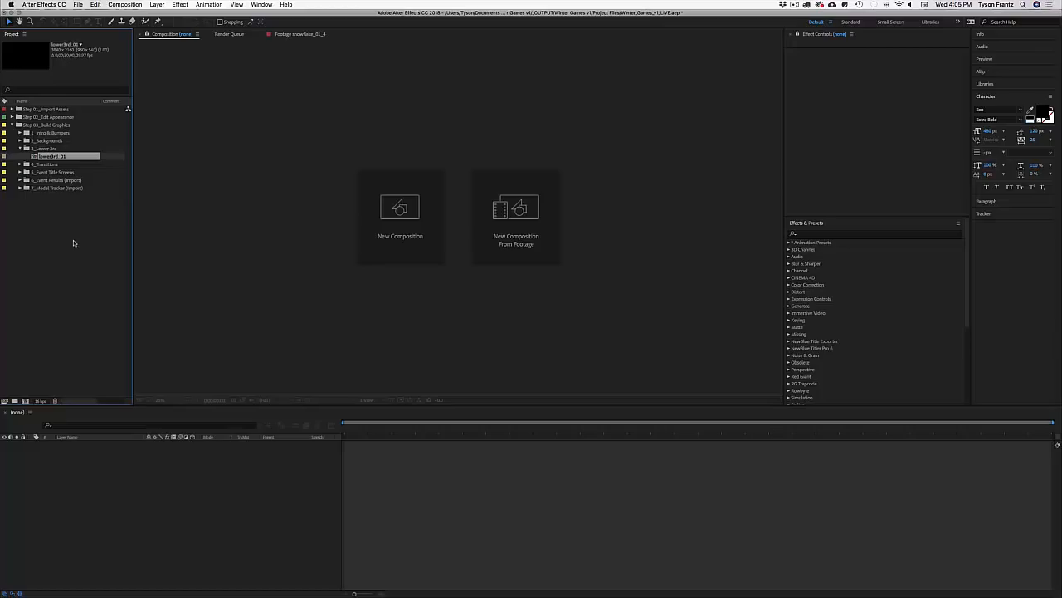
key("super+d")
key("super+d")
key("super+d")
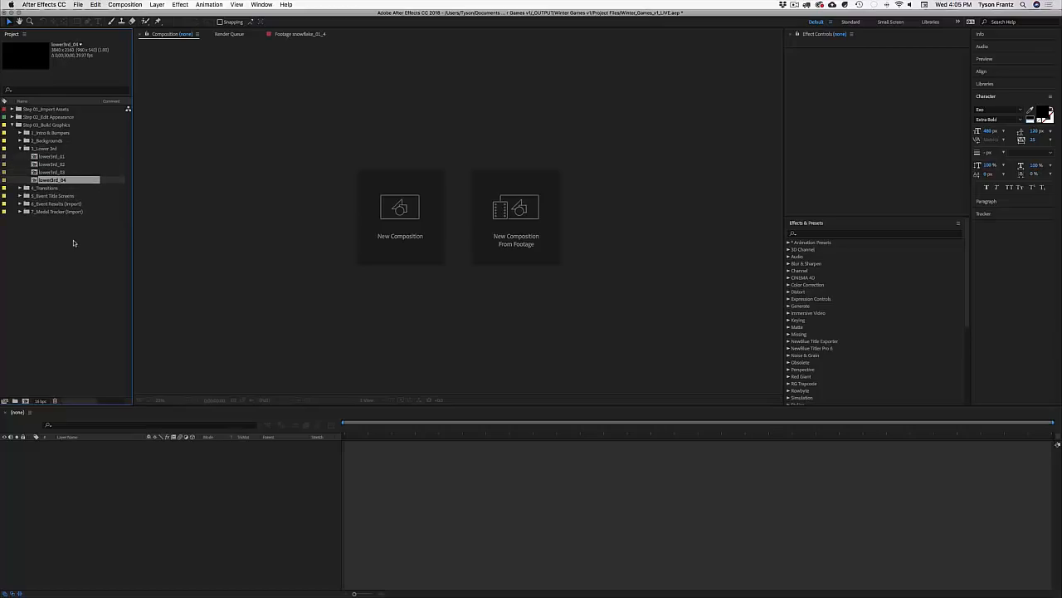
key("super+d")
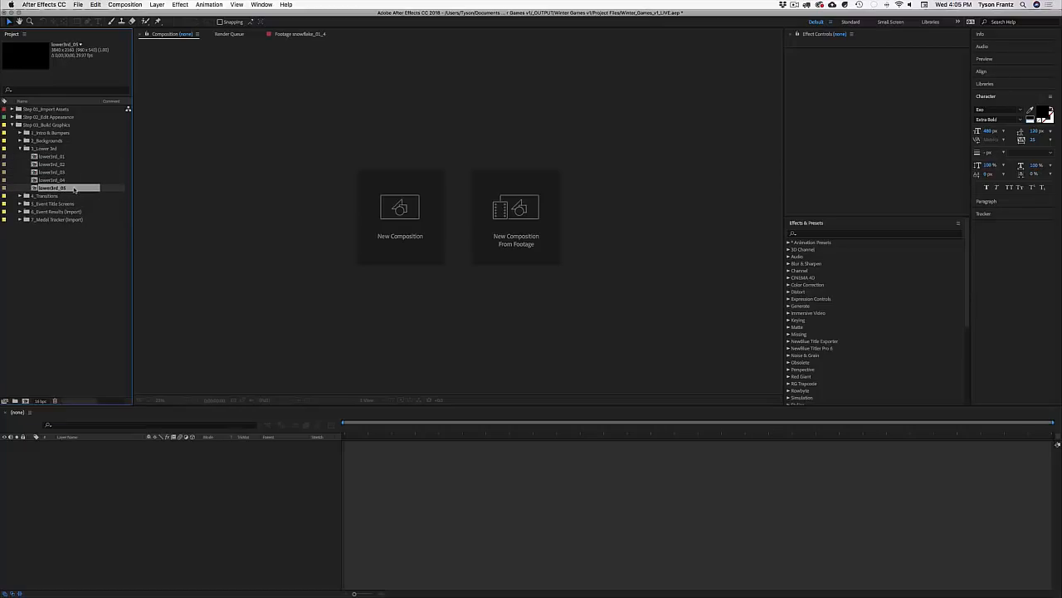
left_click(52, 165, "shift")
key("Delete")
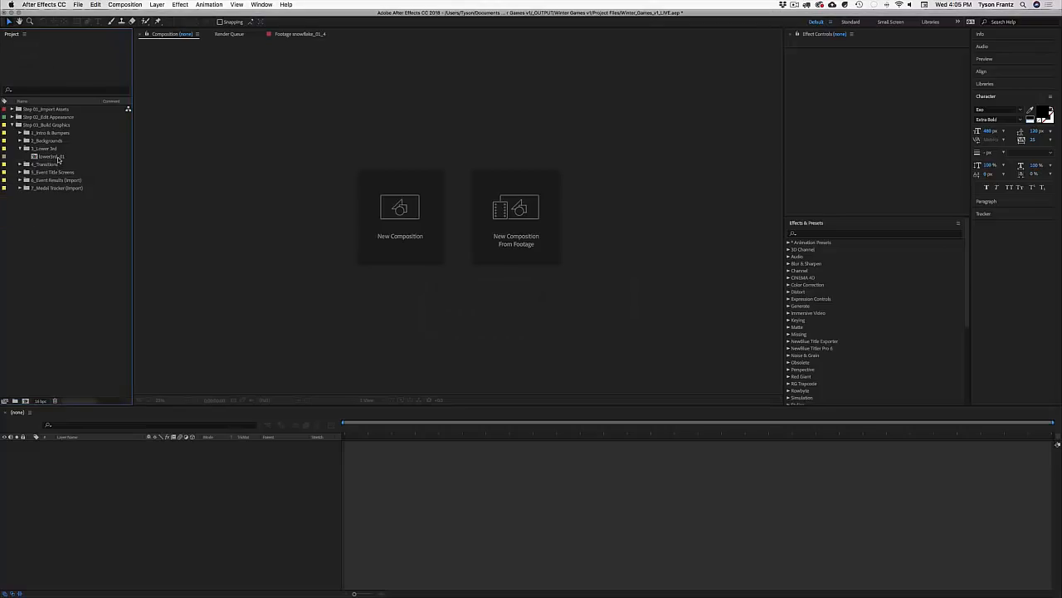
Step: Duplicate lower3rd_01 from the Edit menu, delete lower3rd_02, and reopen lower3rd_01
left_click(51, 156)
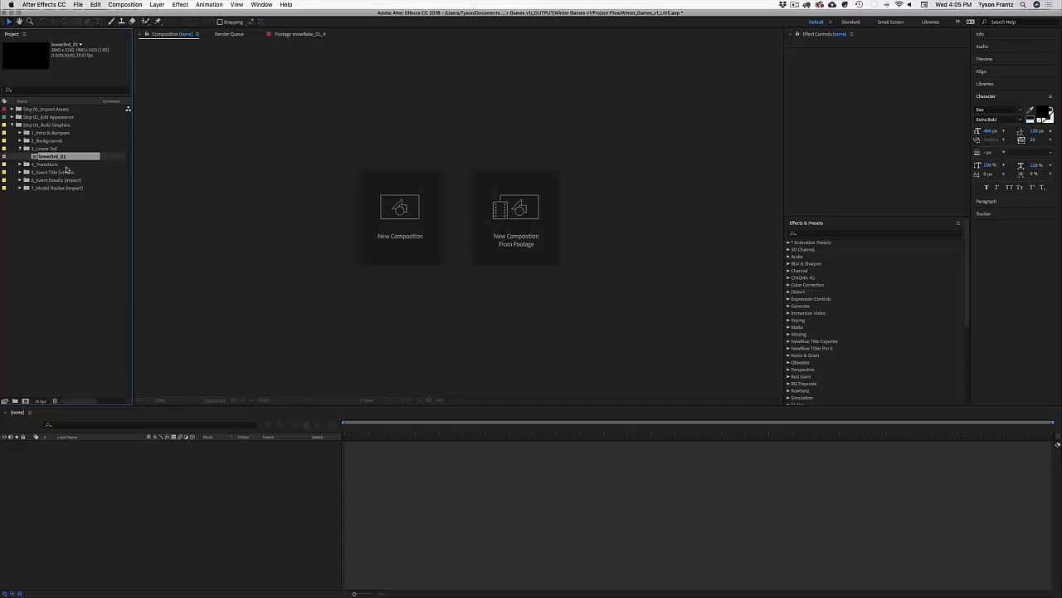
left_click(77, 5)
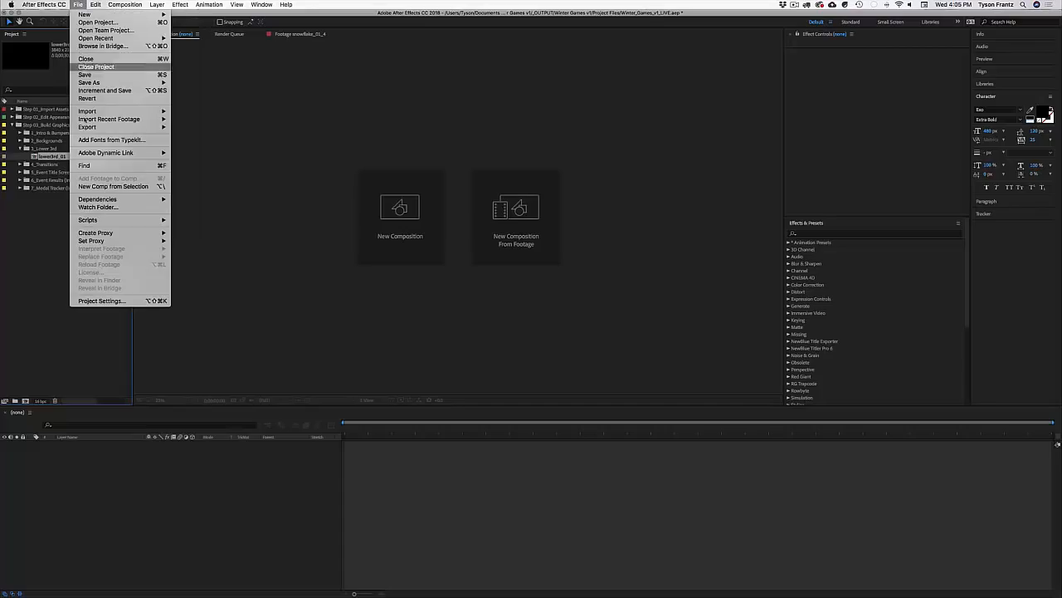
mouse_move(96, 5)
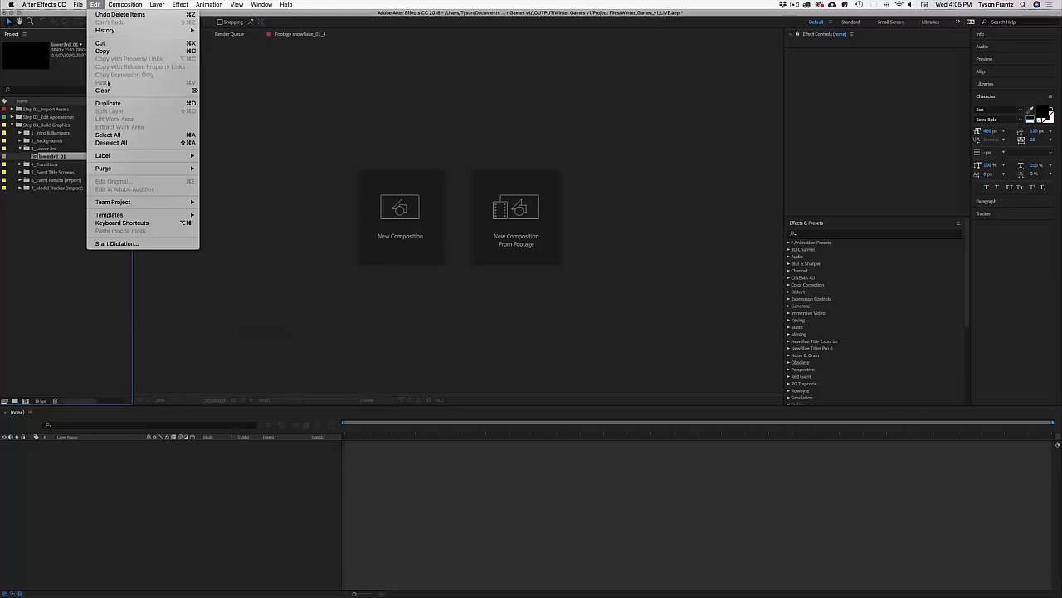
left_click(107, 104)
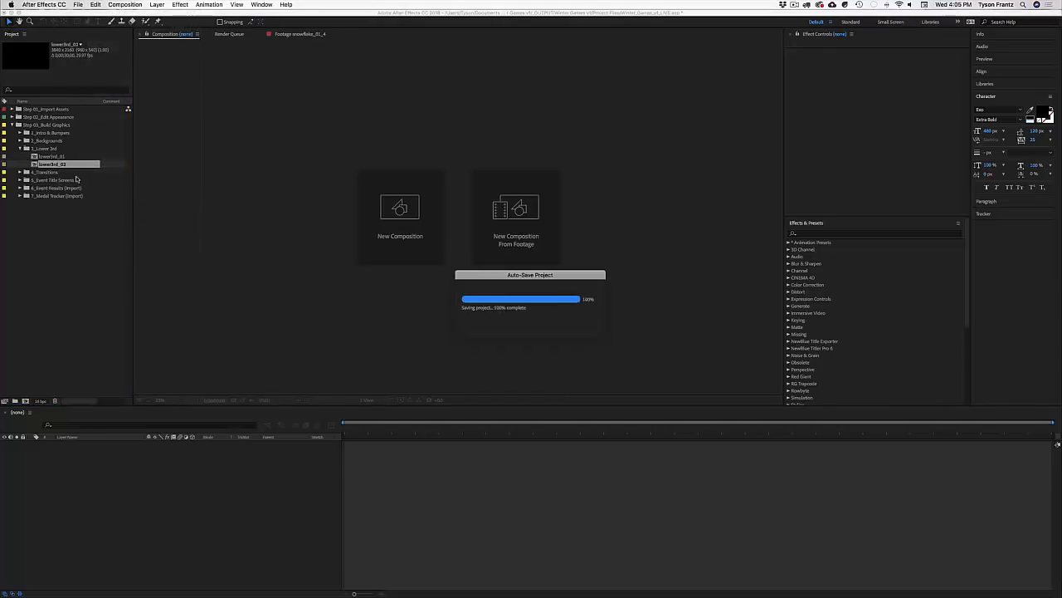
key("Delete")
left_click(53, 156)
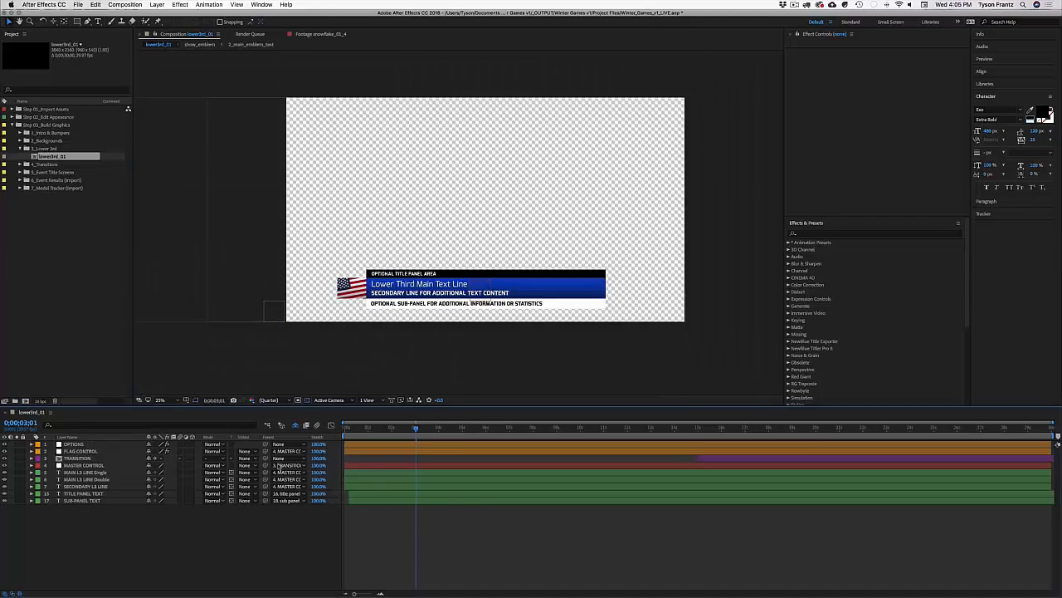
Step: Look through the MAIN, SECONDARY, TITLE PANEL and SUB-PANEL text layers
left_click(80, 472)
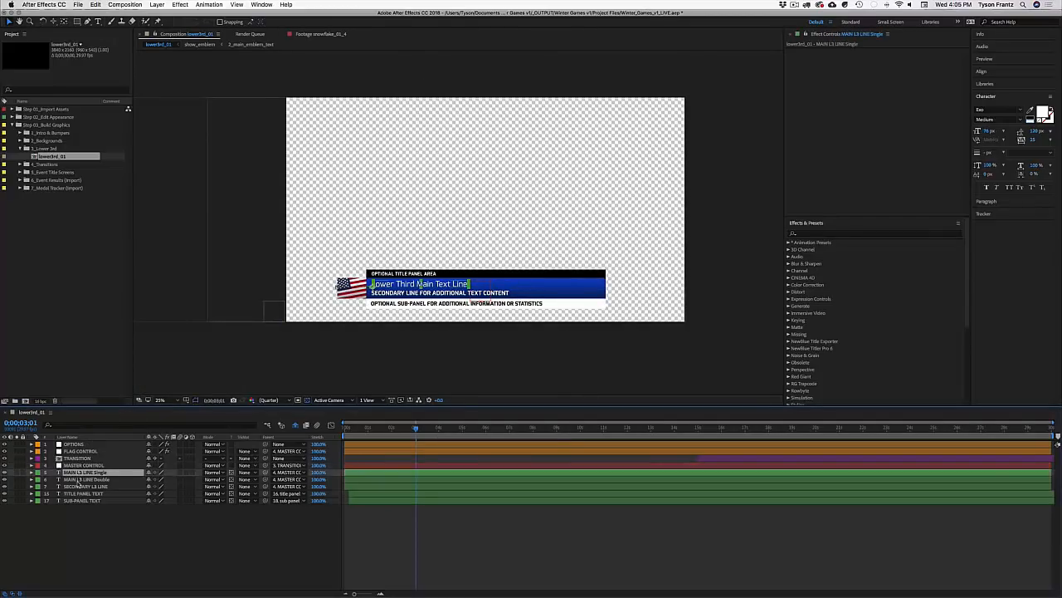
left_click(79, 479)
left_click(80, 487)
left_click(79, 493)
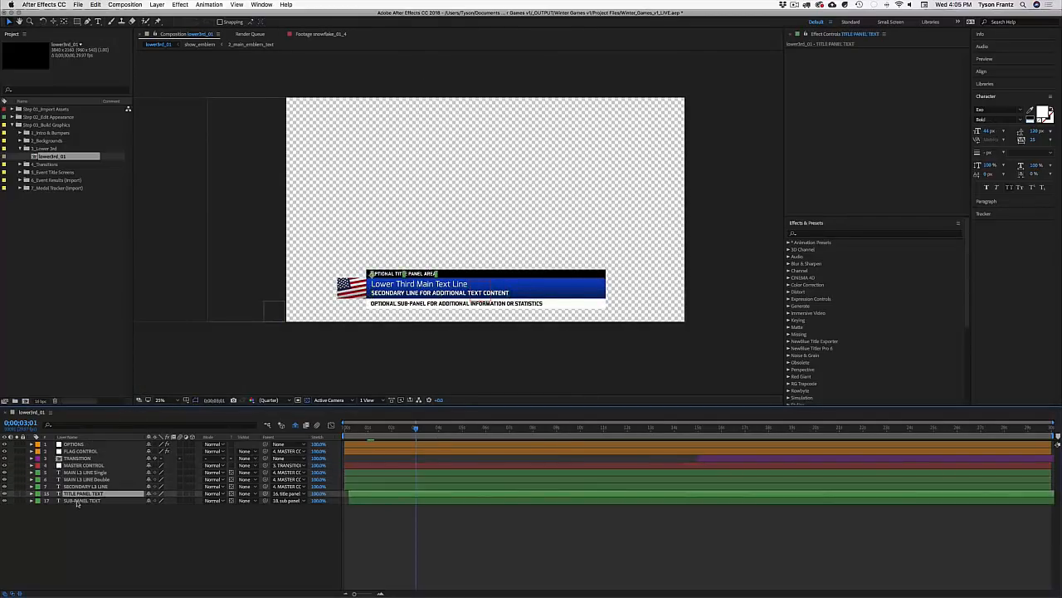
left_click(83, 500)
Step: Enlarge OPTIONS' effect settings and switch from Double Line to Single Line
left_click(80, 444)
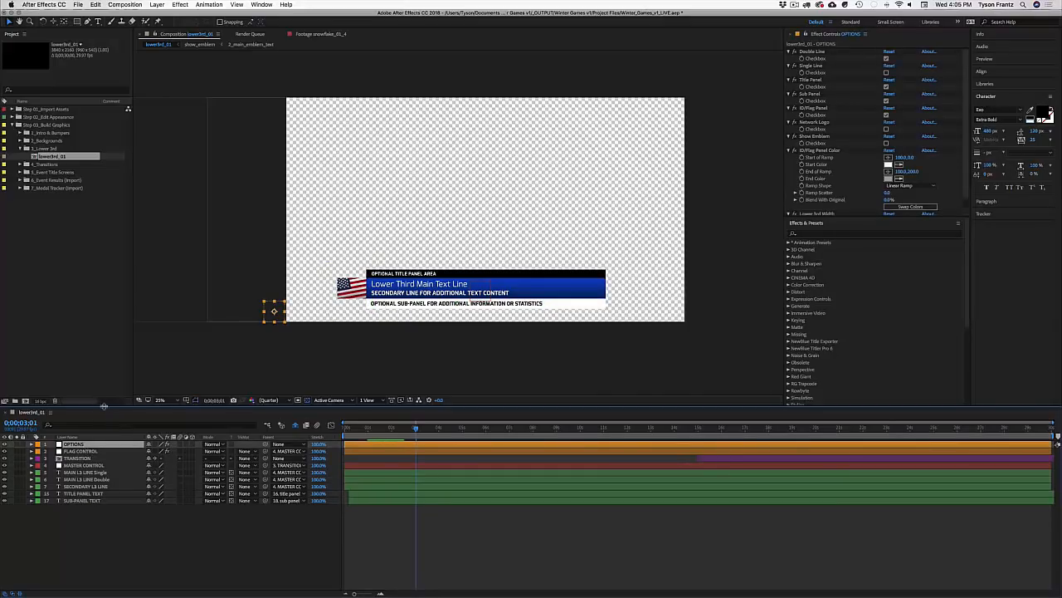
left_click_drag(106, 406, 106, 420)
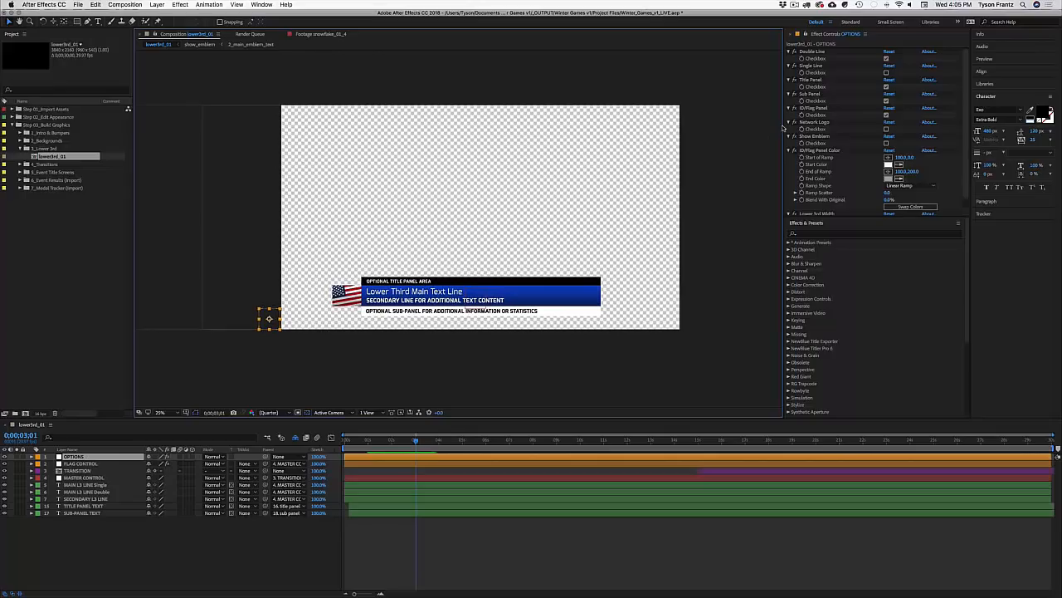
left_click_drag(783, 127, 768, 130)
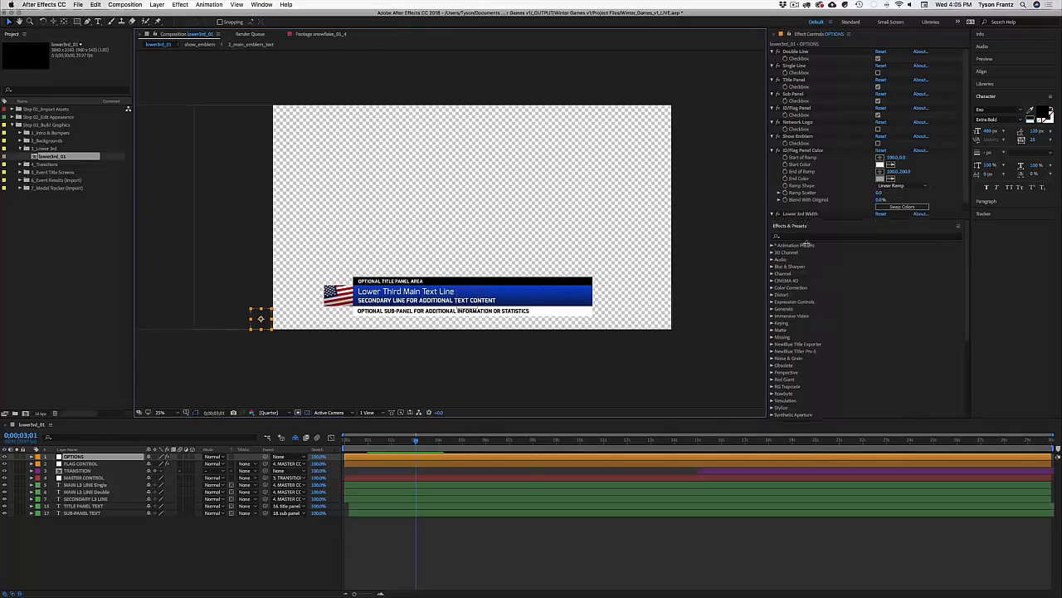
left_click_drag(806, 243, 799, 324)
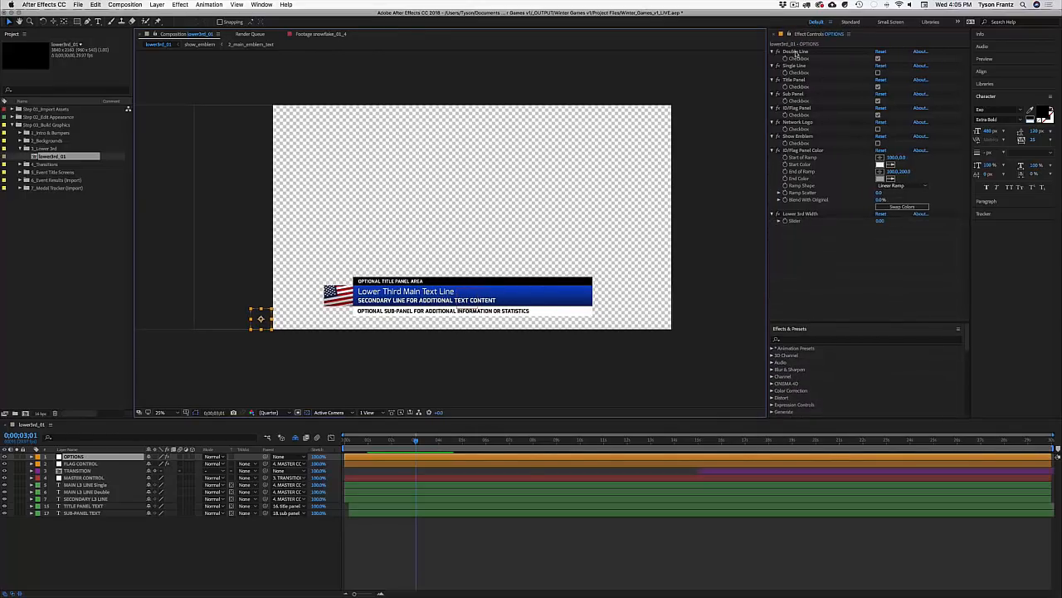
left_click(825, 52)
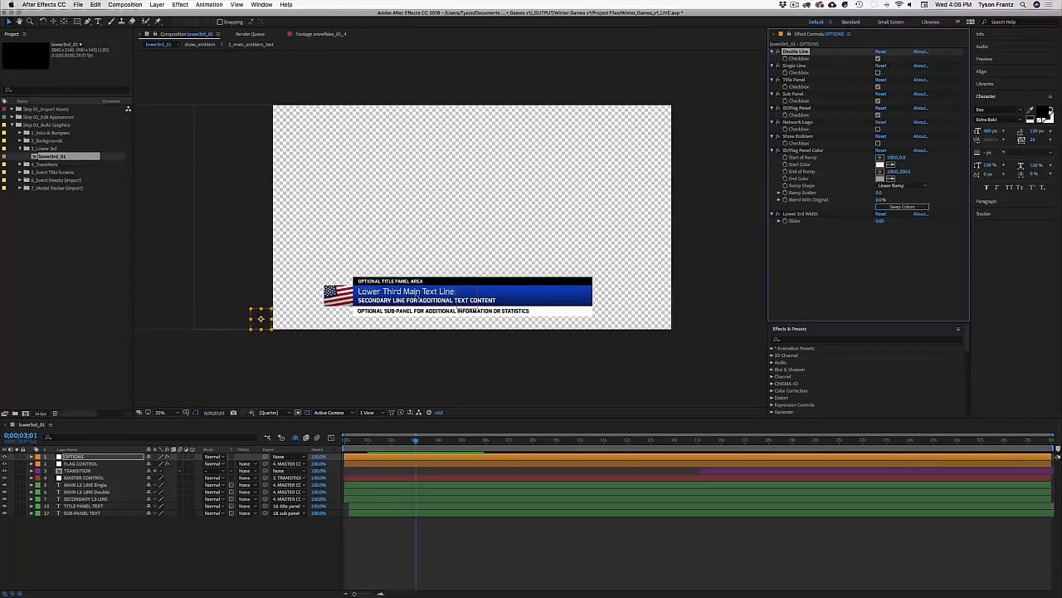
left_click(878, 72)
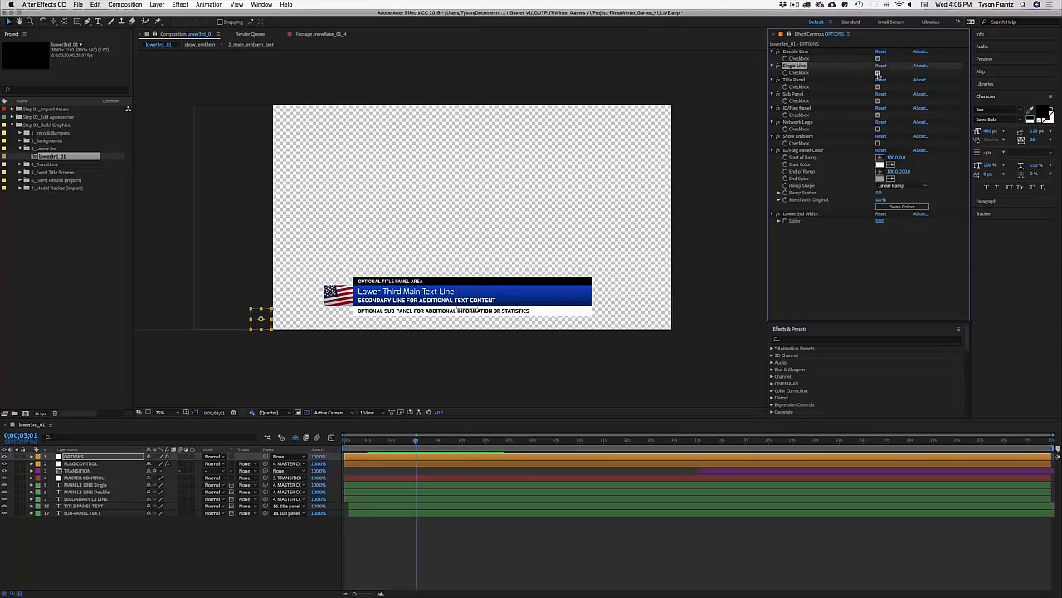
left_click(878, 59)
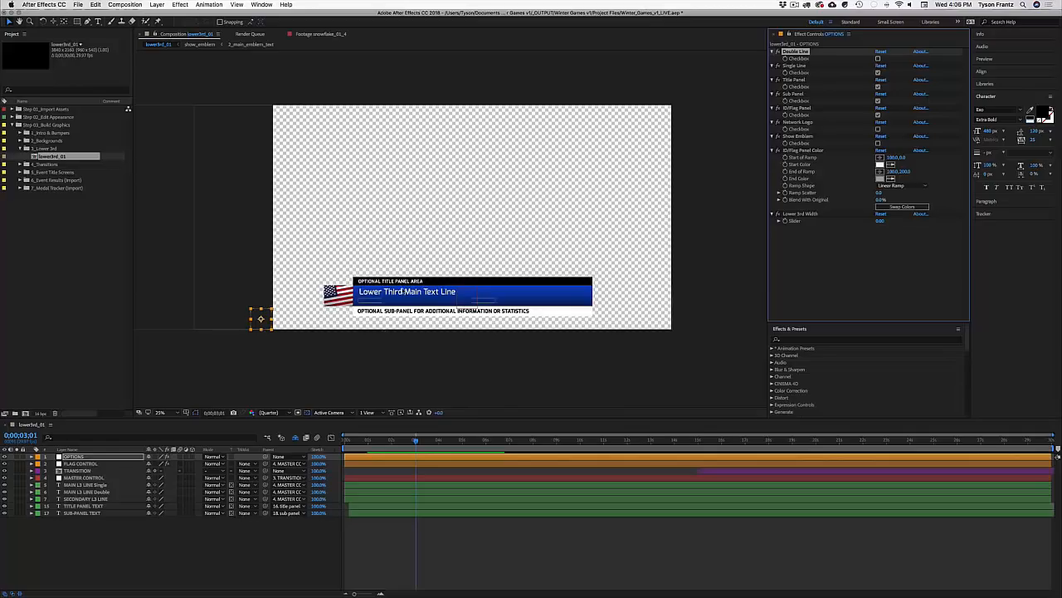
Step: Set MAIN L3 LINE Single's Anchor Point Y to -30, save, and reselect OPTIONS
double_click(406, 292)
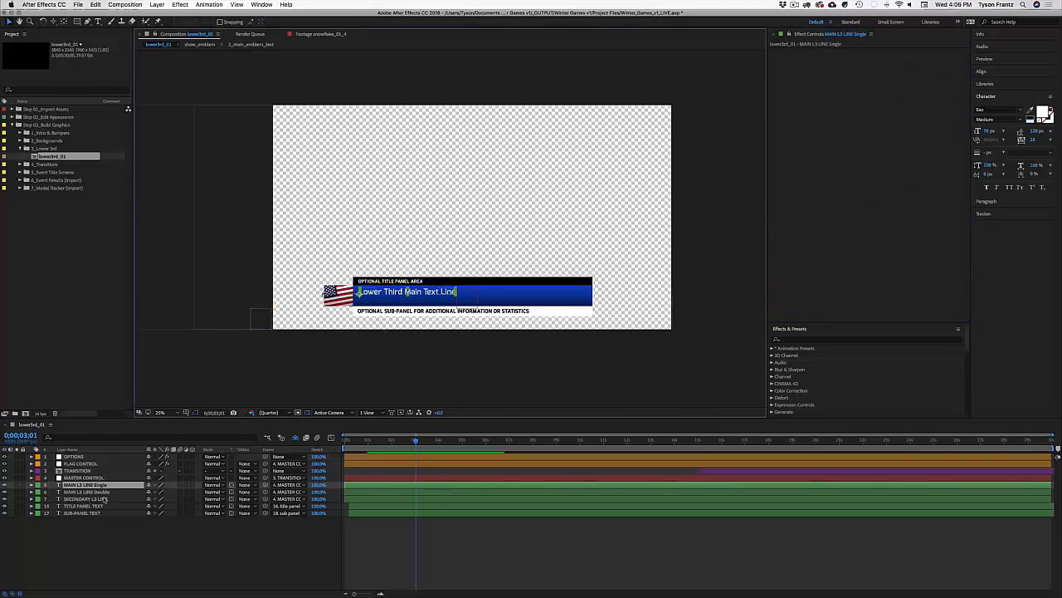
key("a")
left_click_drag(152, 492, 149, 492)
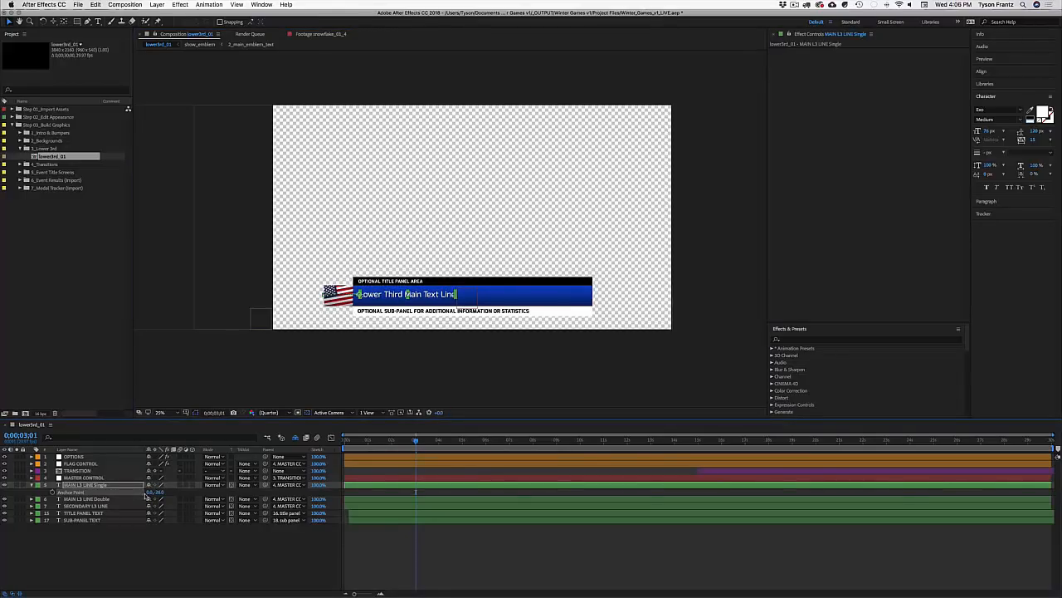
left_click(161, 492)
type("-30")
key("Return")
left_click(421, 541)
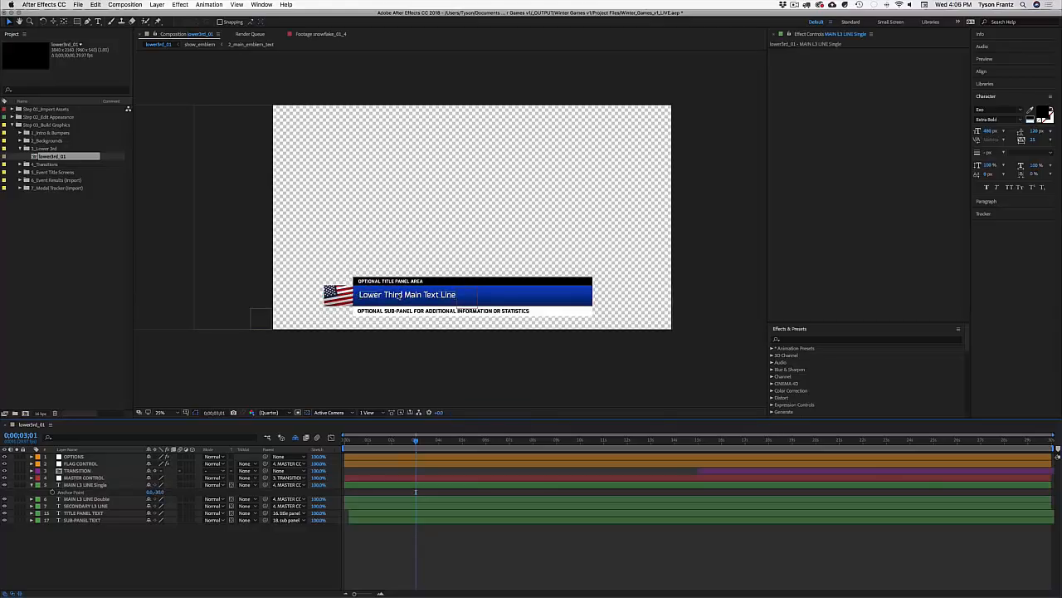
key("super+s")
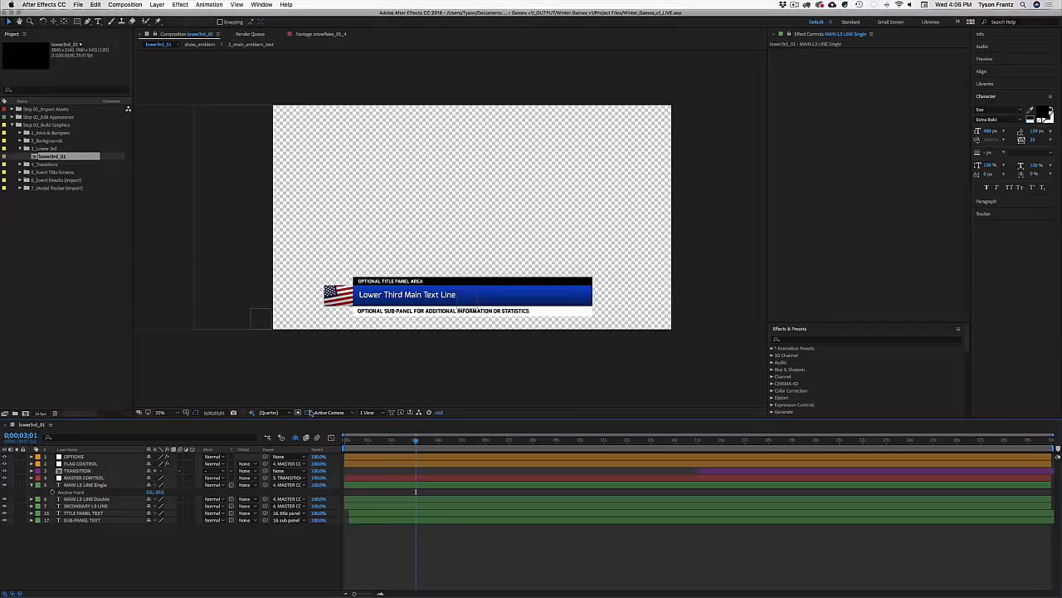
left_click(75, 456)
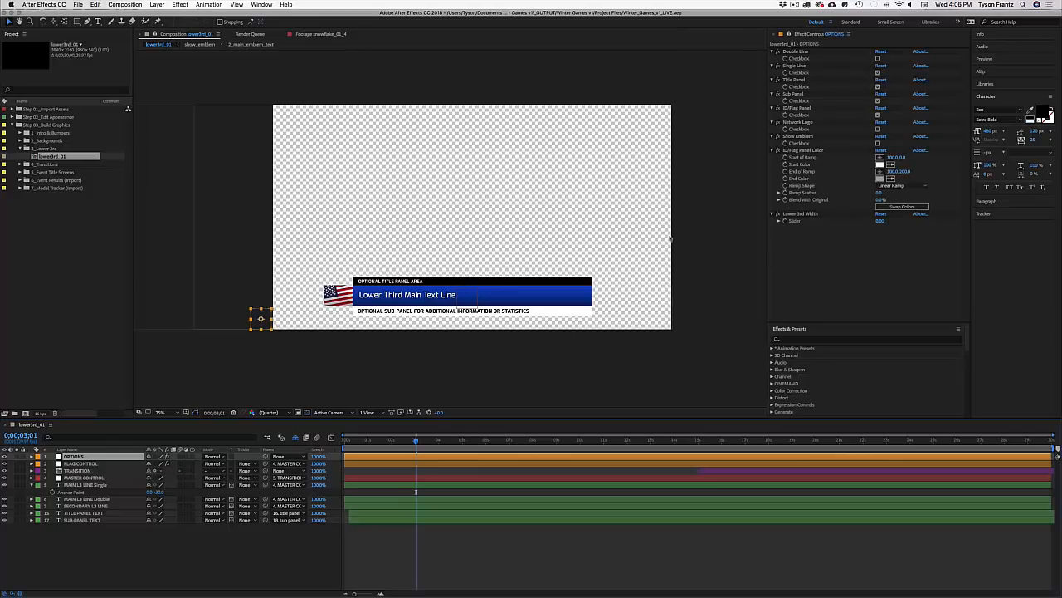
Step: Toggle Title Panel, Sub Panel and ID/Flag Panel off and back on
left_click(878, 86)
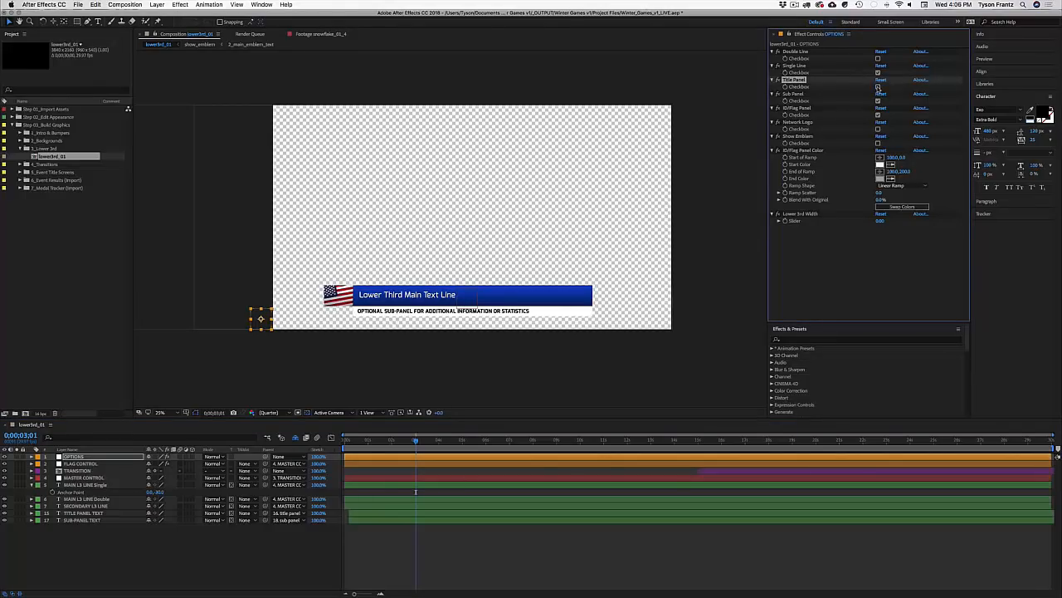
left_click(878, 86)
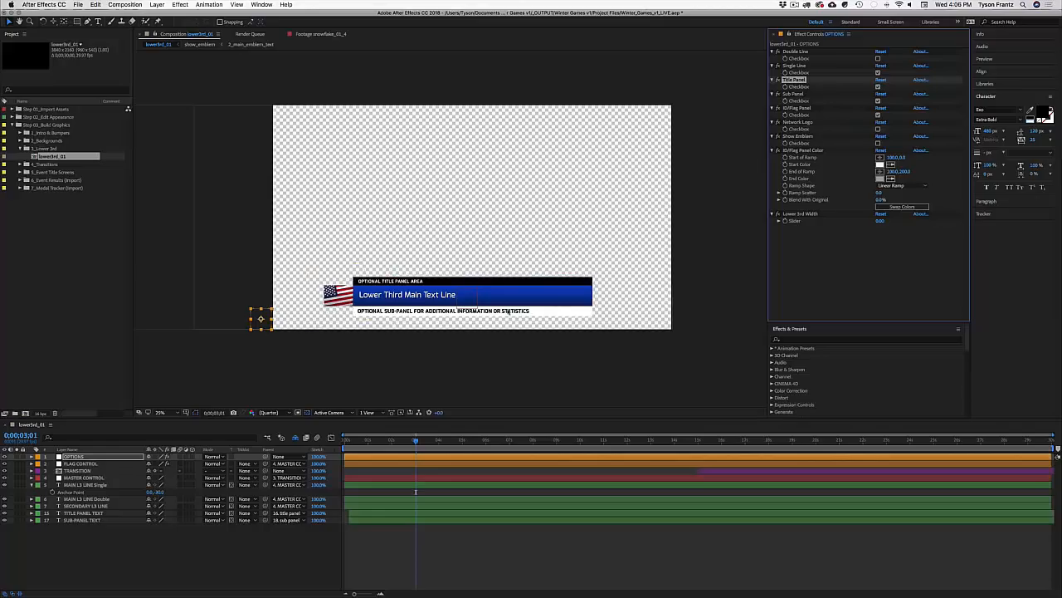
left_click(878, 100)
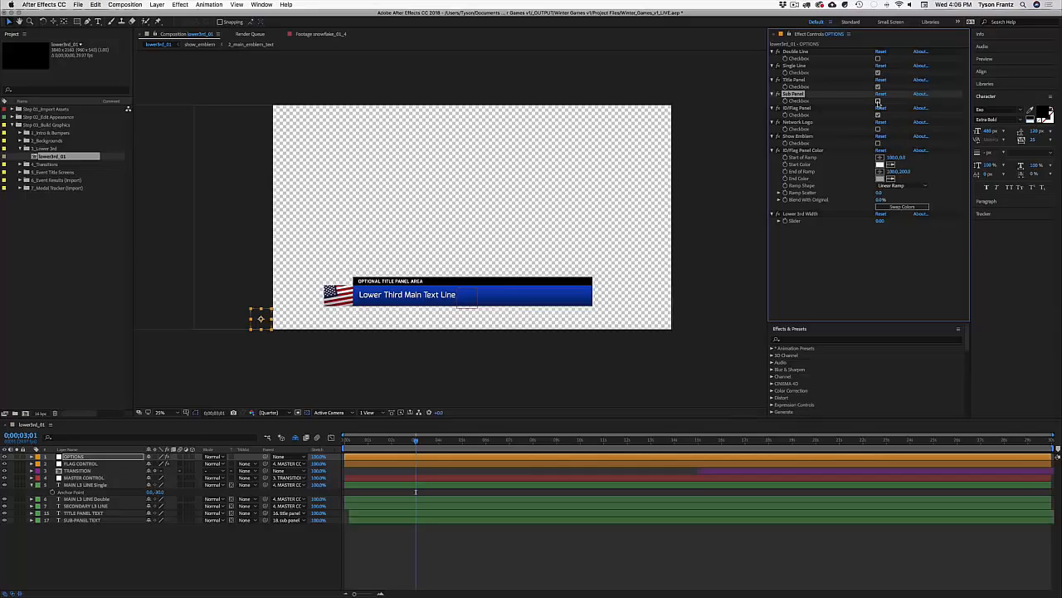
left_click(878, 101)
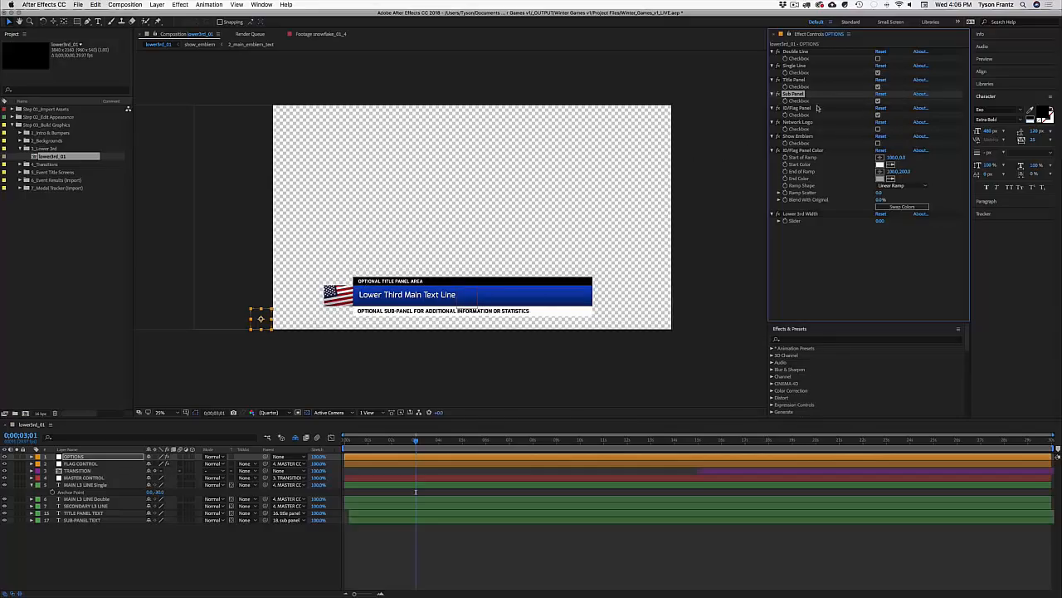
left_click(878, 115)
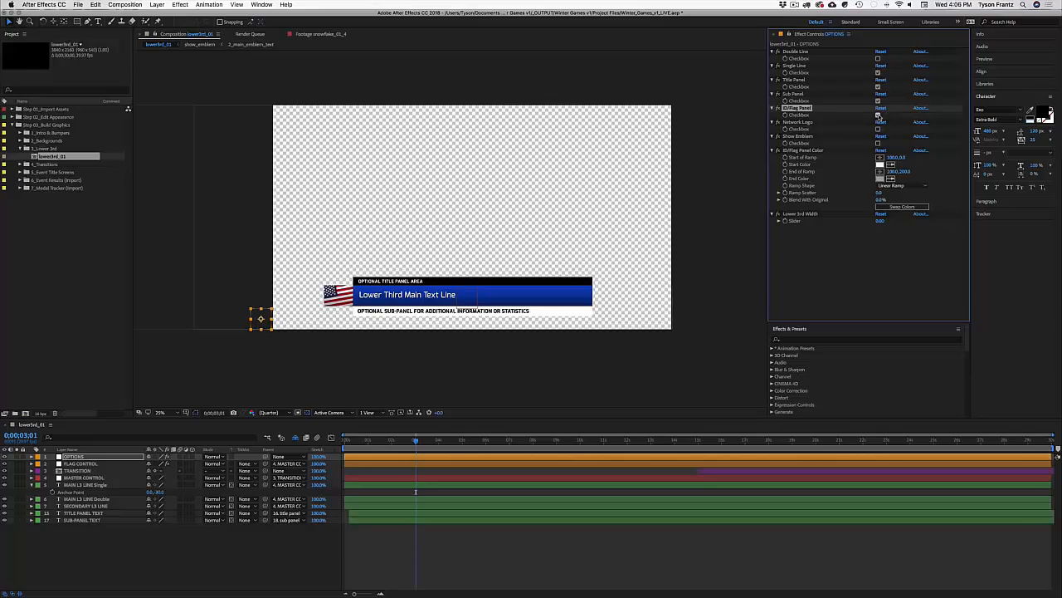
left_click(878, 115)
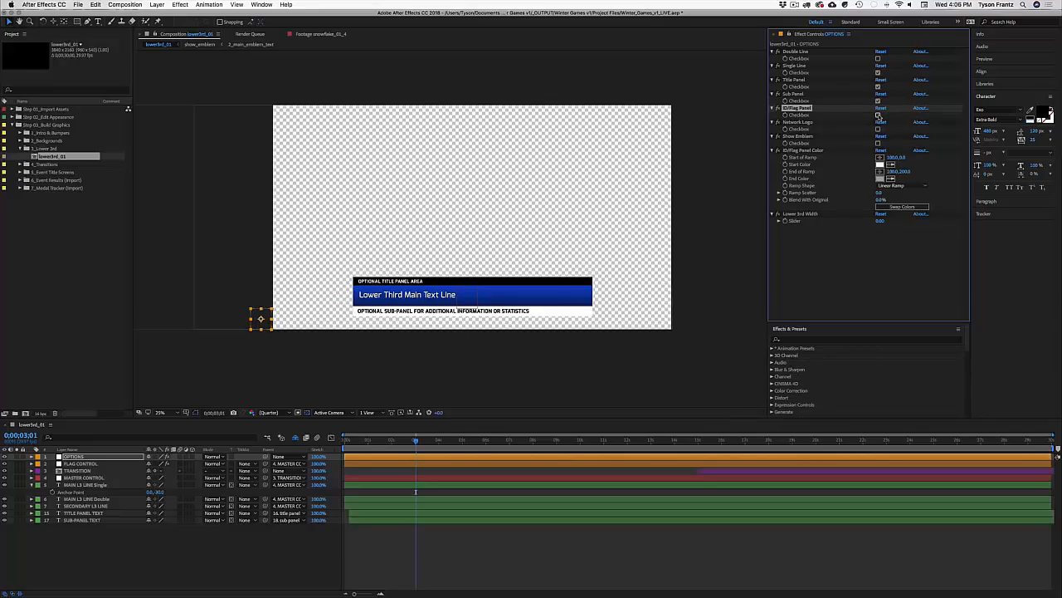
left_click(878, 115)
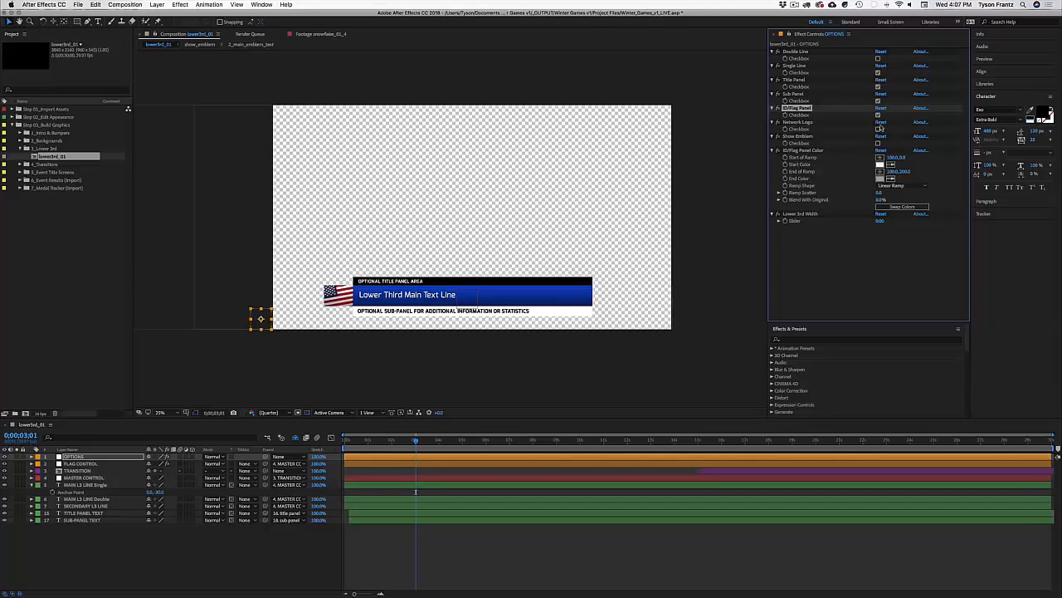
Step: Compare Network Logo and Show Emblem, leaving the 2018 emblem over the flag
left_click(878, 129)
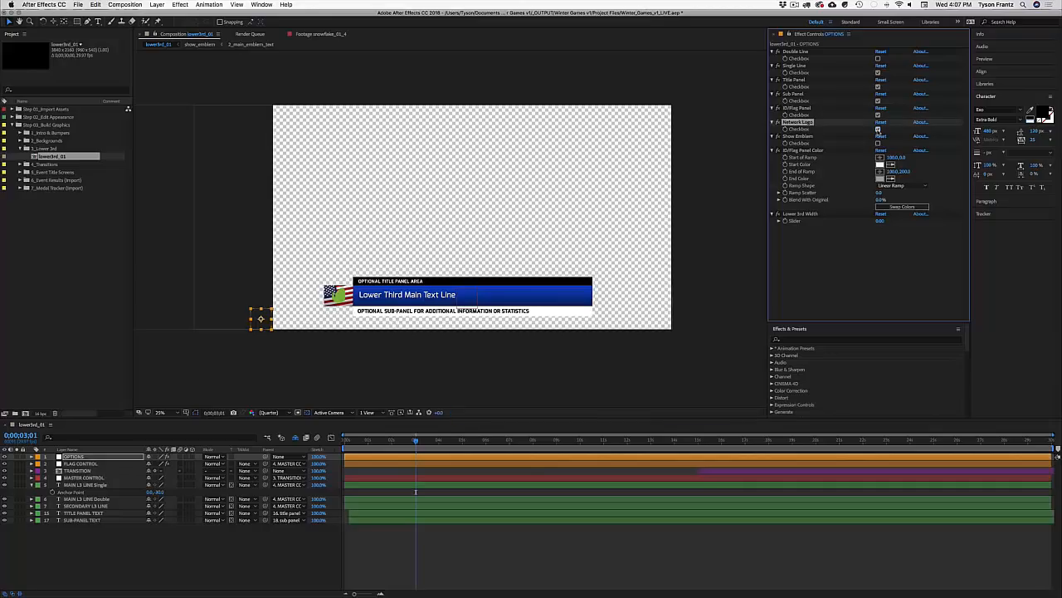
left_click(878, 129)
left_click(879, 143)
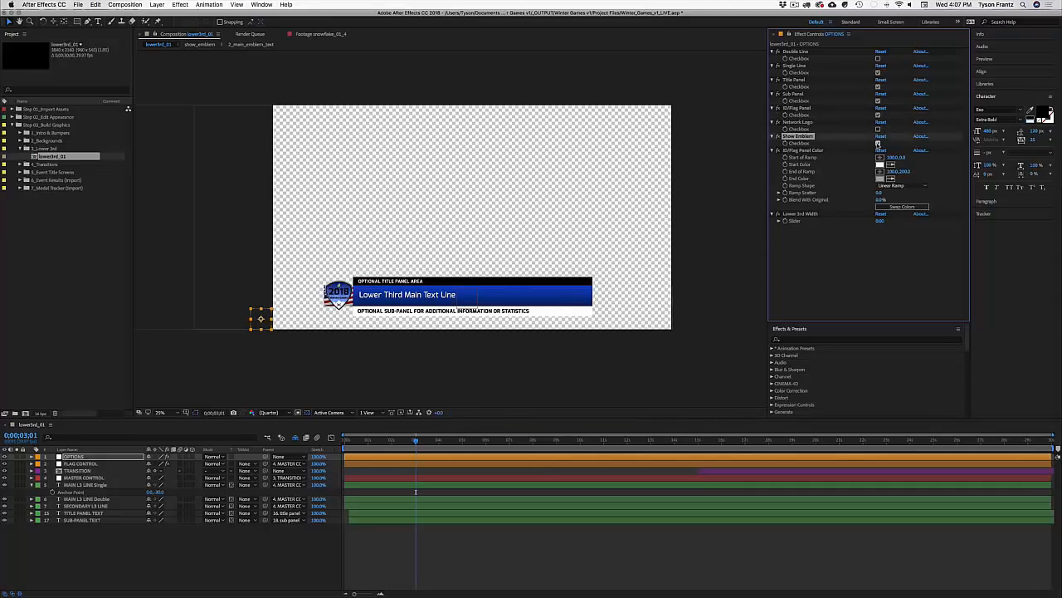
left_click(878, 143)
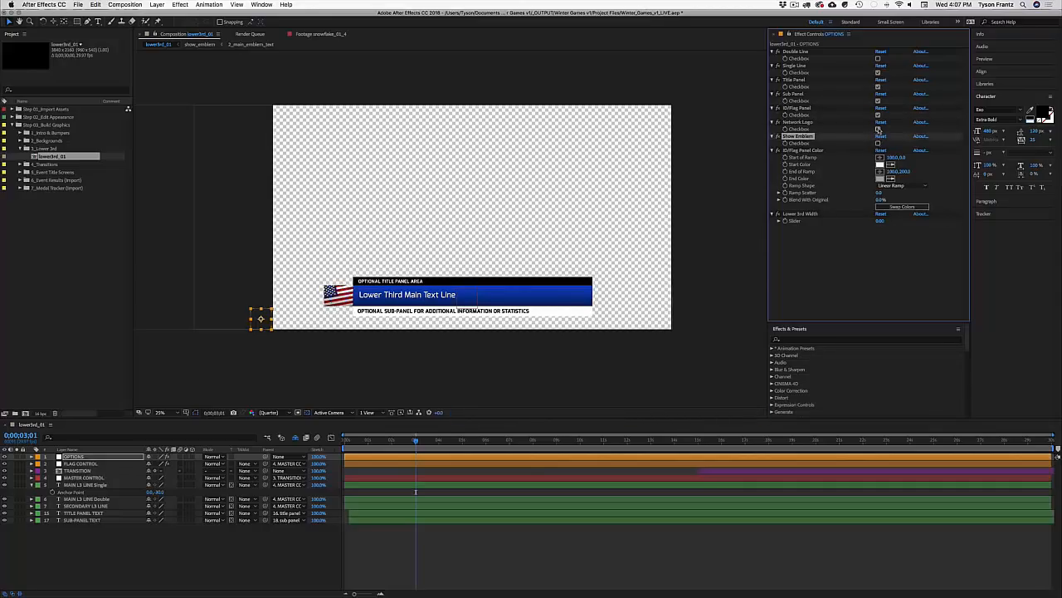
left_click(879, 130)
left_click(878, 130)
left_click(878, 143)
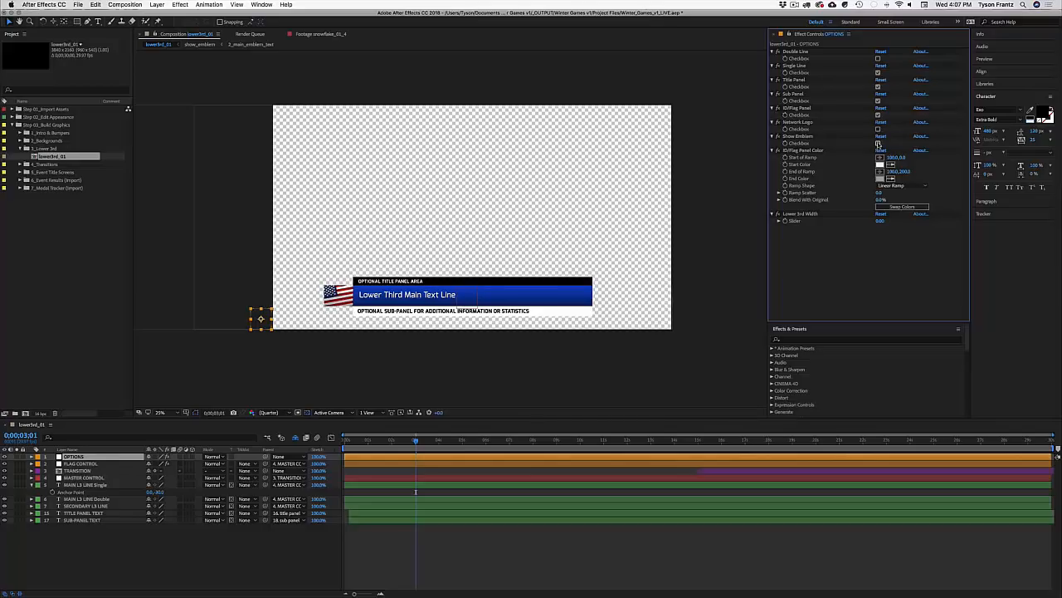
left_click(878, 142)
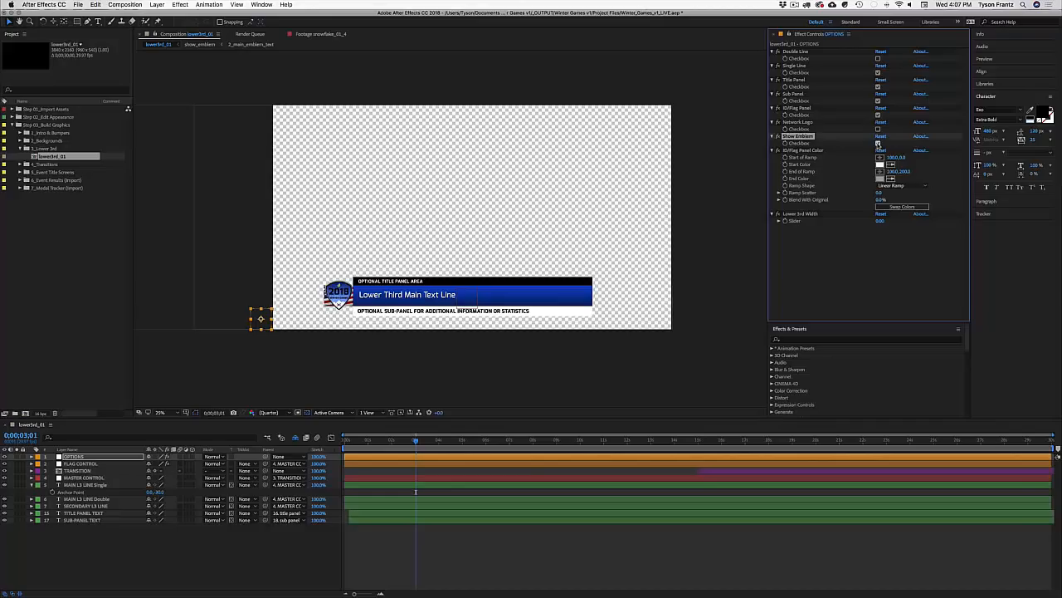
left_click(813, 151)
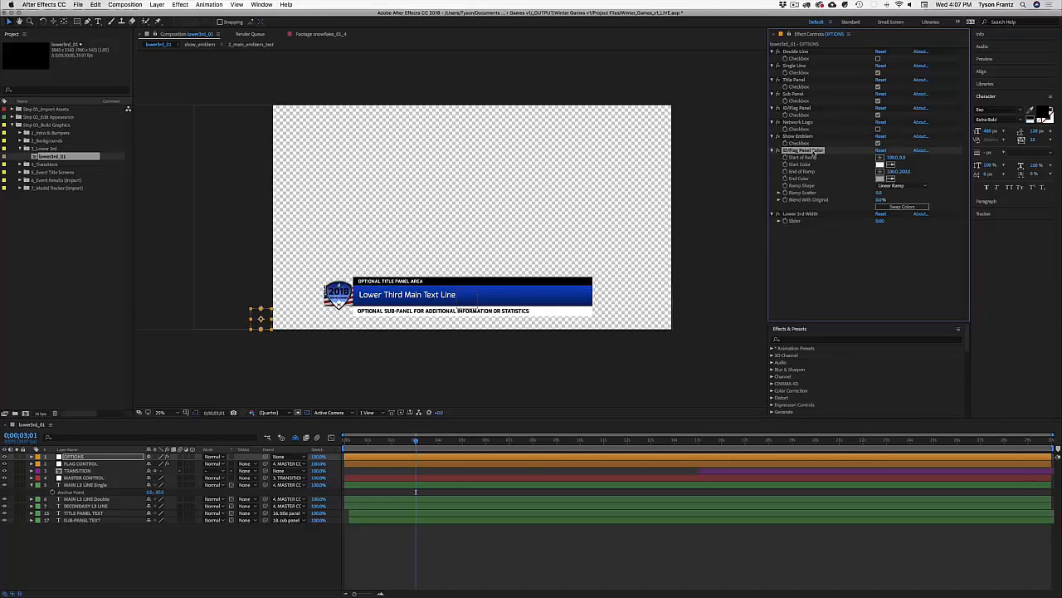
left_click(800, 222)
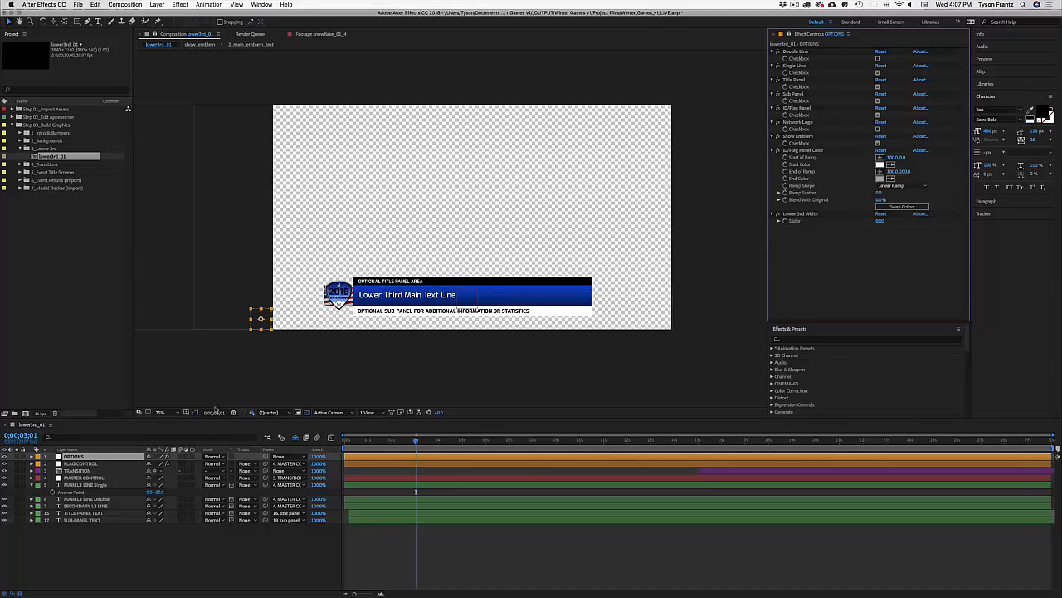
Step: Turn off the United States flag in FLAG CONTROL and enable Network Logo instead of the emblem
left_click(88, 463)
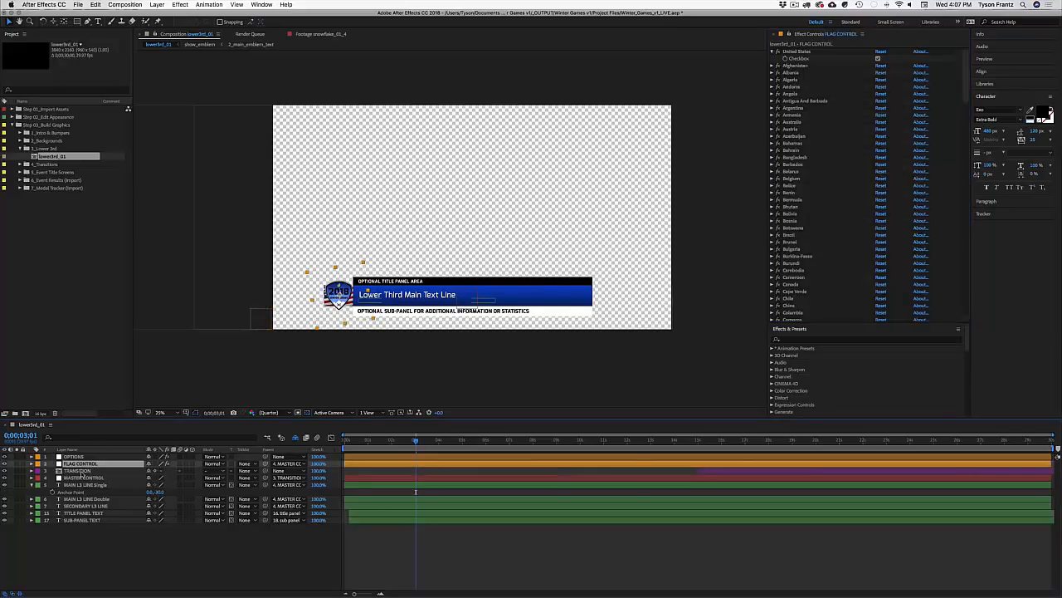
left_click(81, 457)
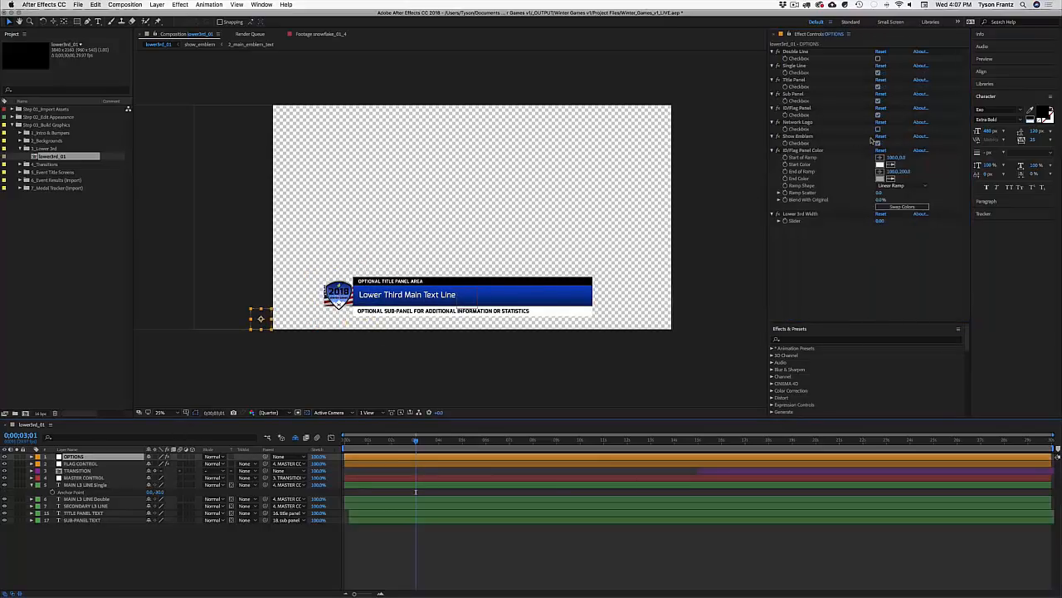
left_click(877, 143)
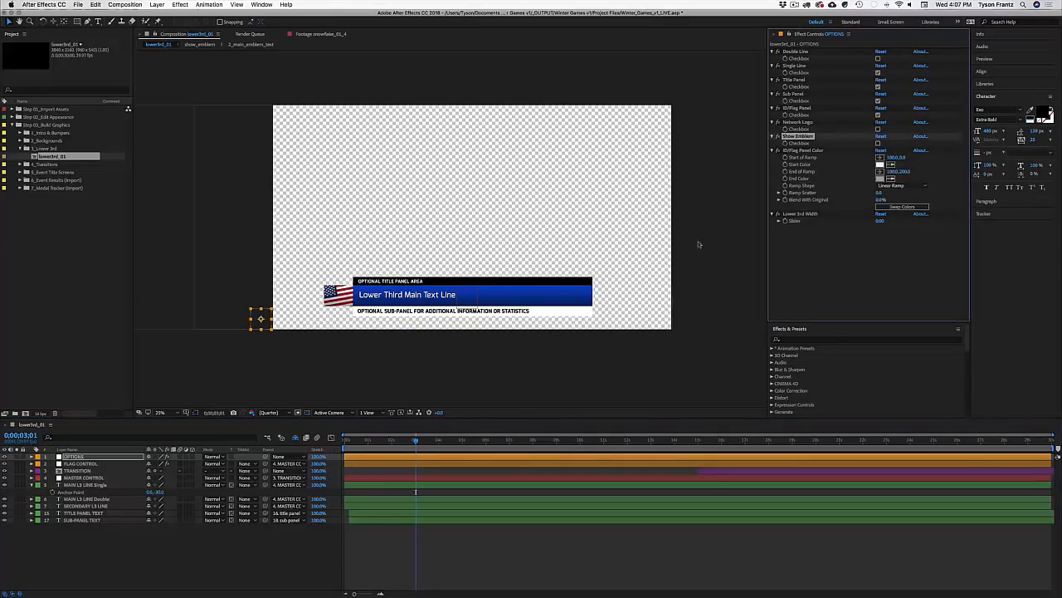
left_click(812, 150)
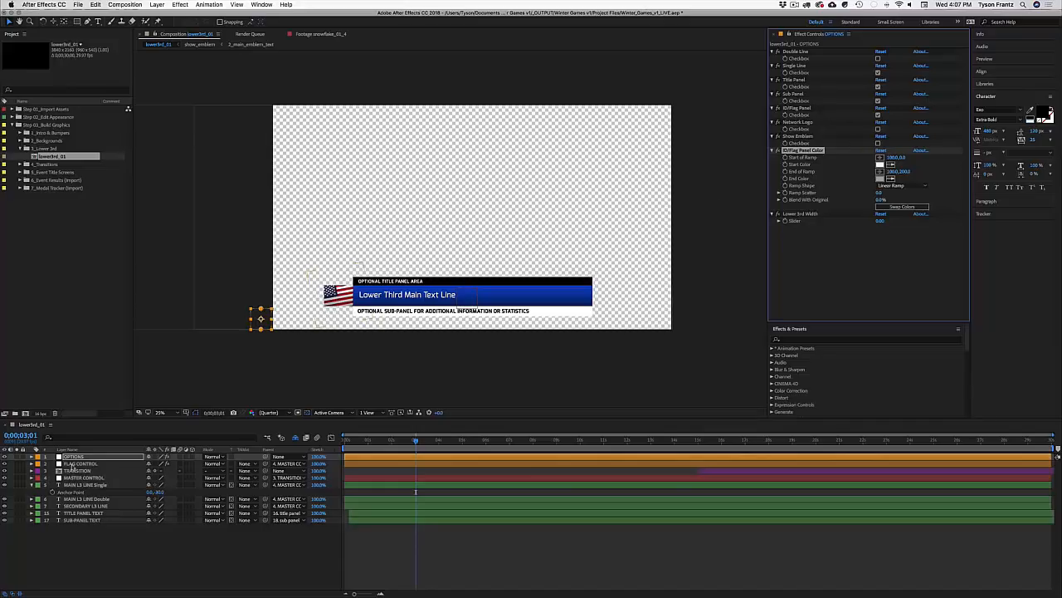
left_click(73, 463)
left_click(877, 59)
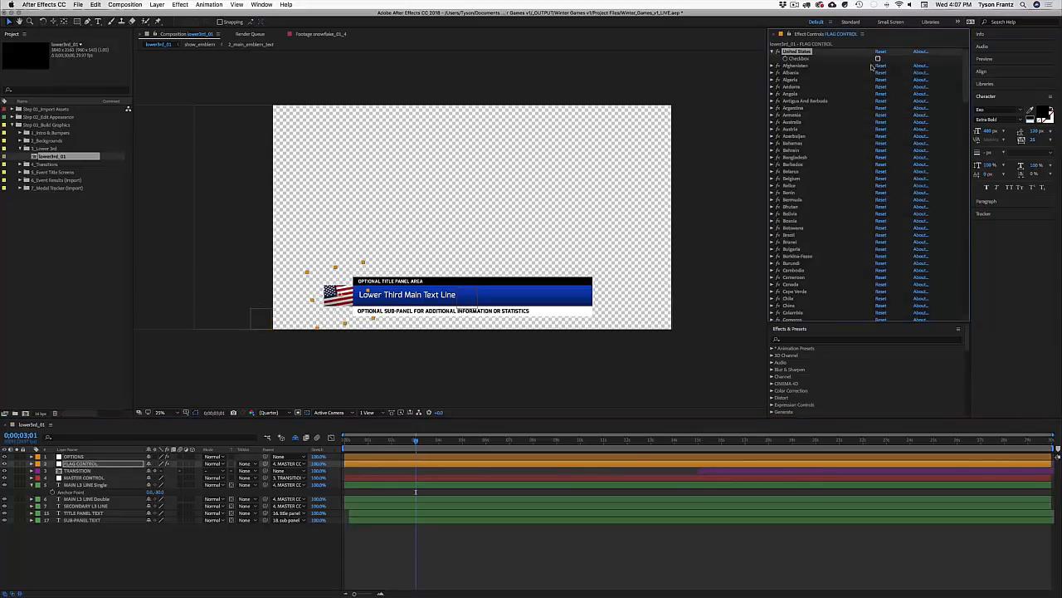
left_click(83, 457)
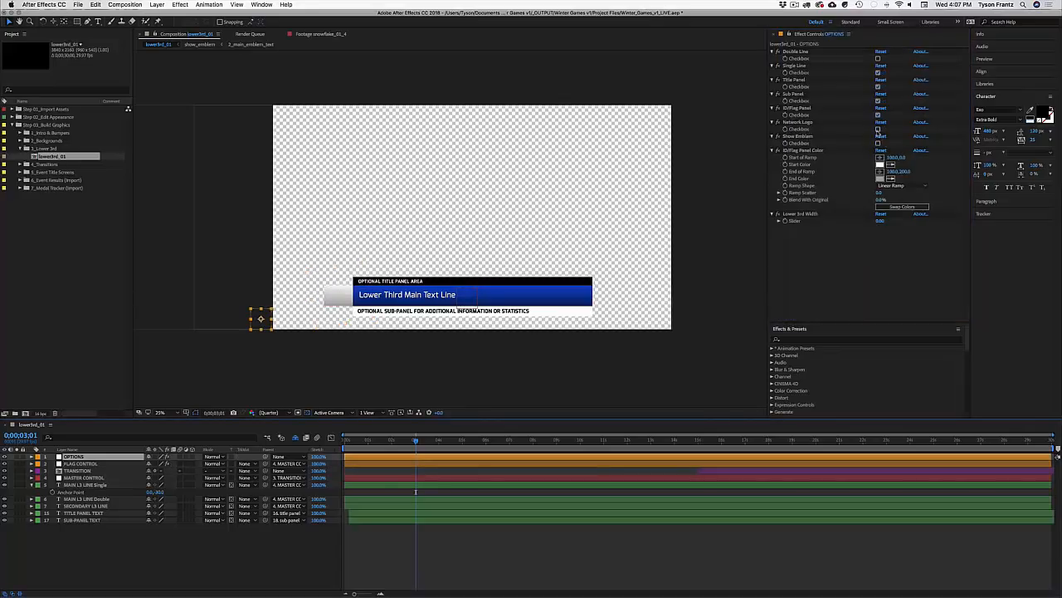
left_click(879, 130)
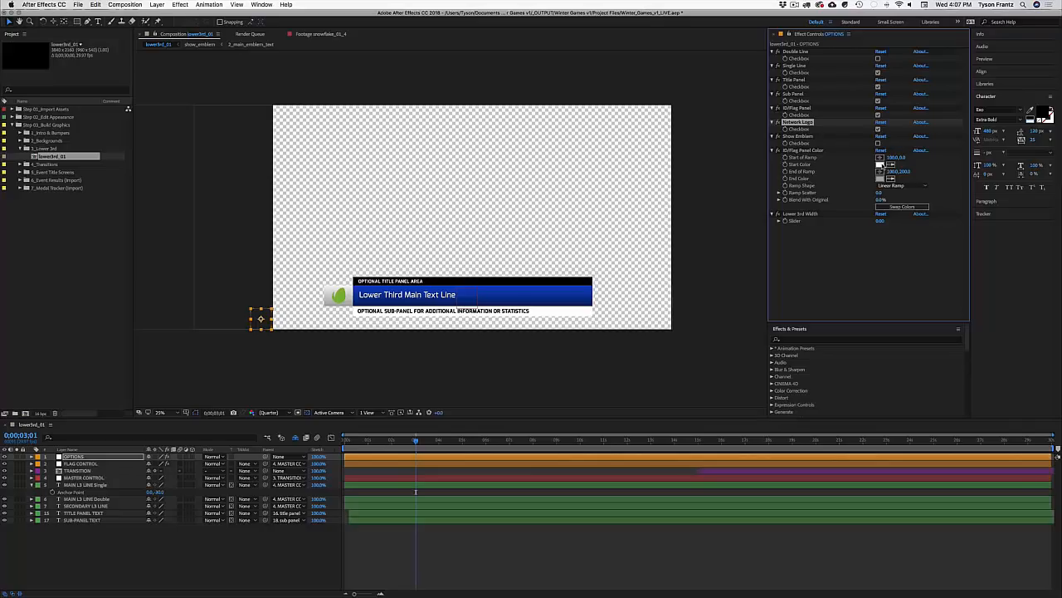
Step: Try a red start colour and dark red end colour on the ID panel, undoing the end colour
left_click(881, 165)
left_click(653, 319)
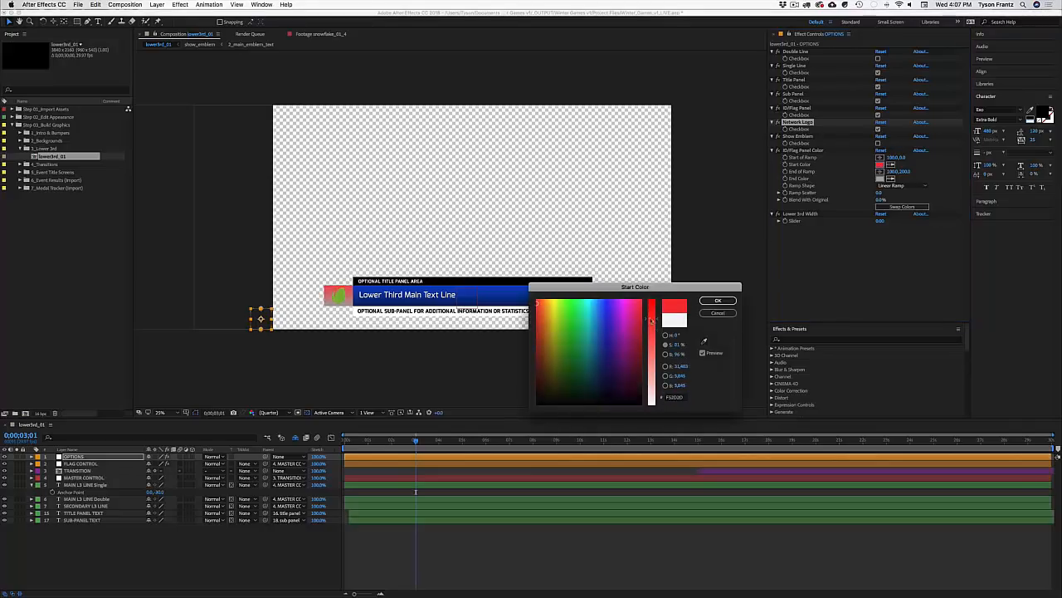
key("Return")
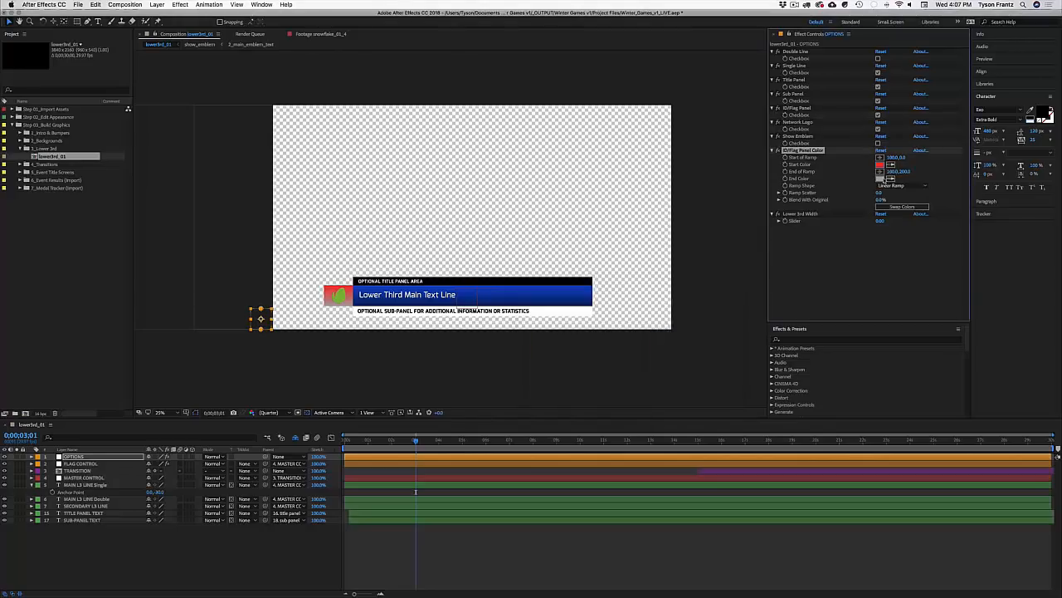
left_click(881, 179)
left_click_drag(656, 384, 657, 297)
key("Return")
key("super+z")
key("super+z")
key("super+z")
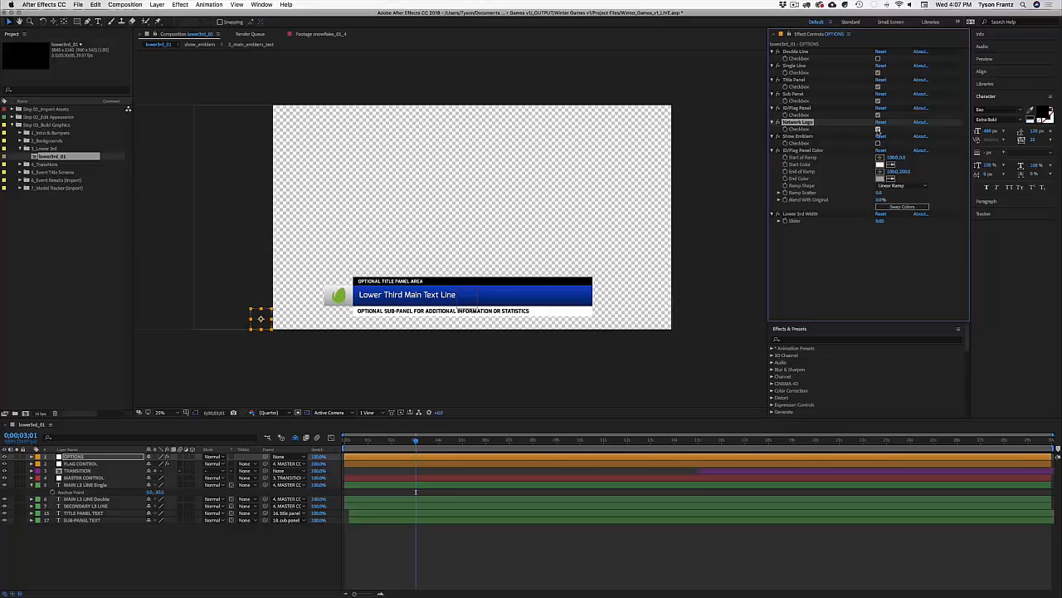
Step: Swap Network Logo for Show Emblem, check the black background, then turn the emblem off
left_click(878, 130)
left_click(878, 143)
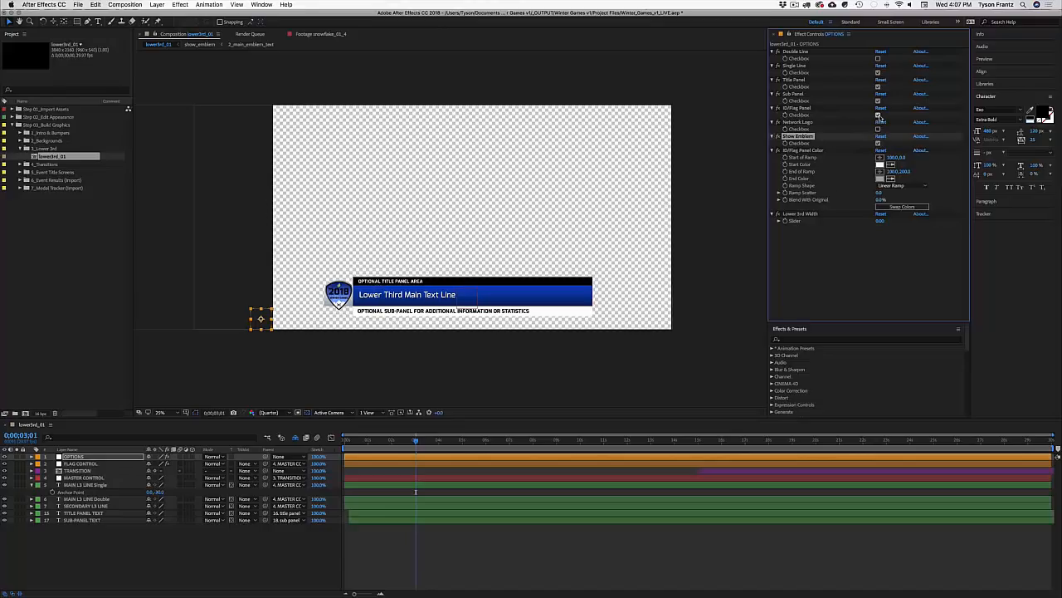
left_click(878, 116)
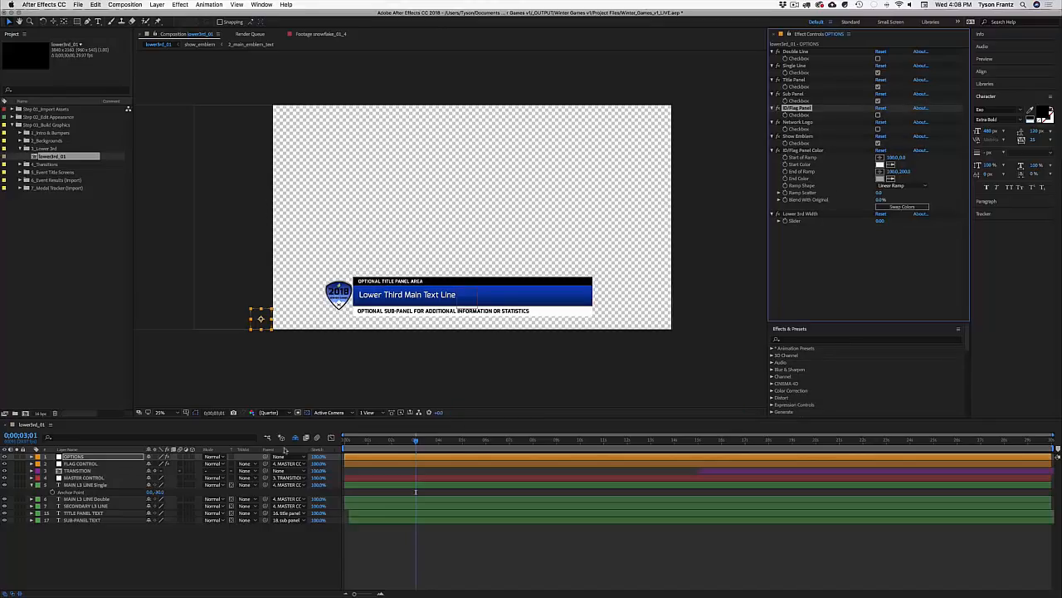
left_click(307, 413)
left_click(307, 412)
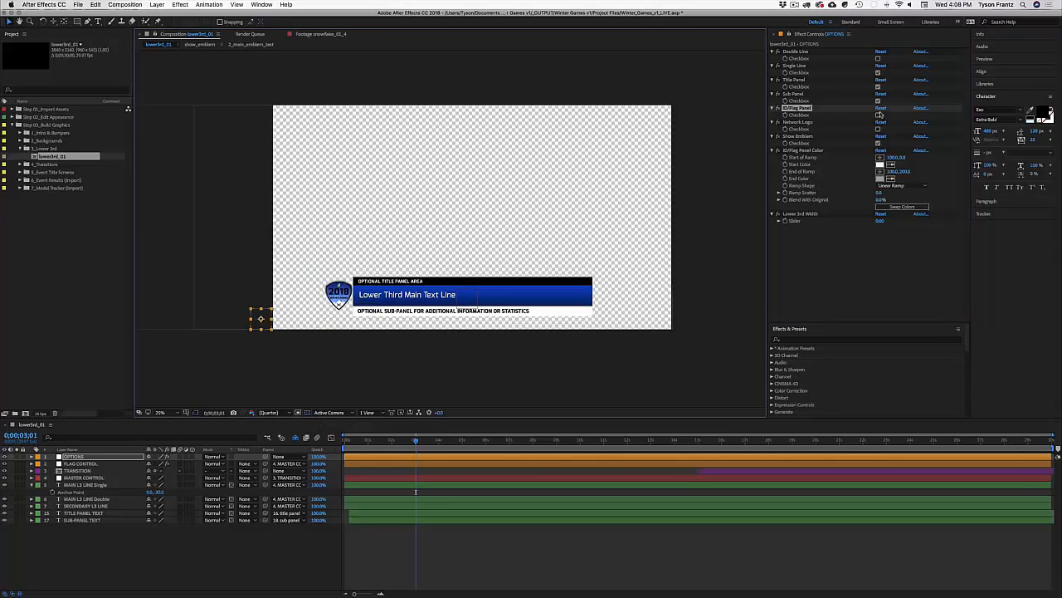
left_click(878, 116)
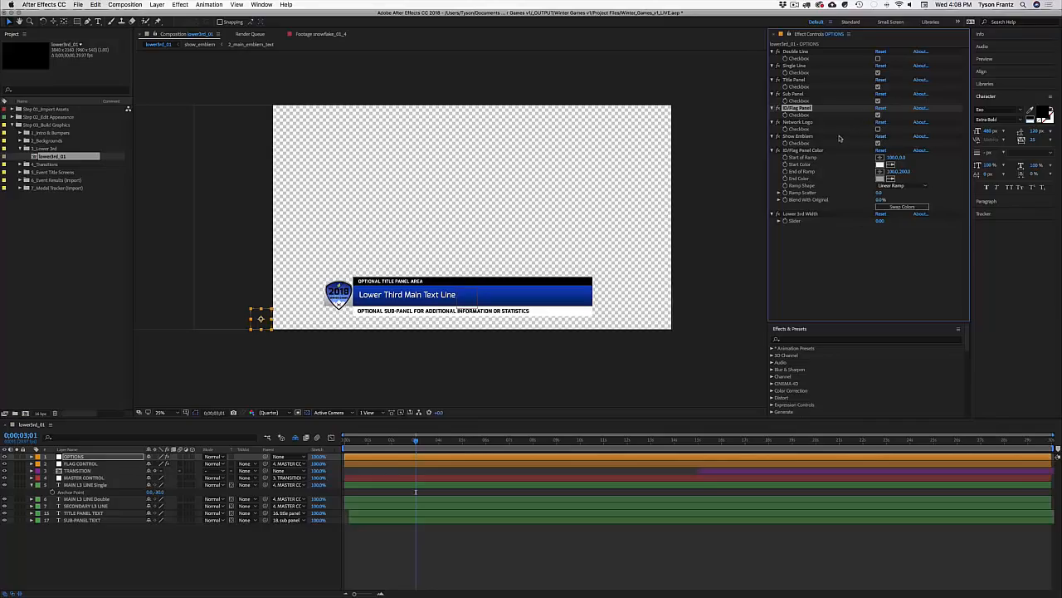
left_click(878, 143)
left_click(826, 109)
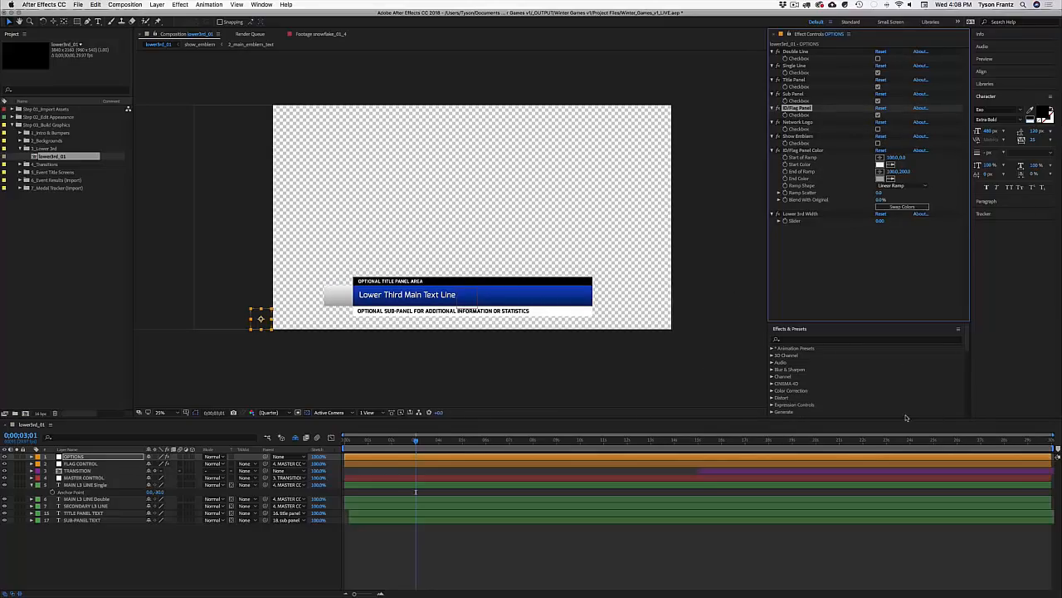
left_click(802, 213)
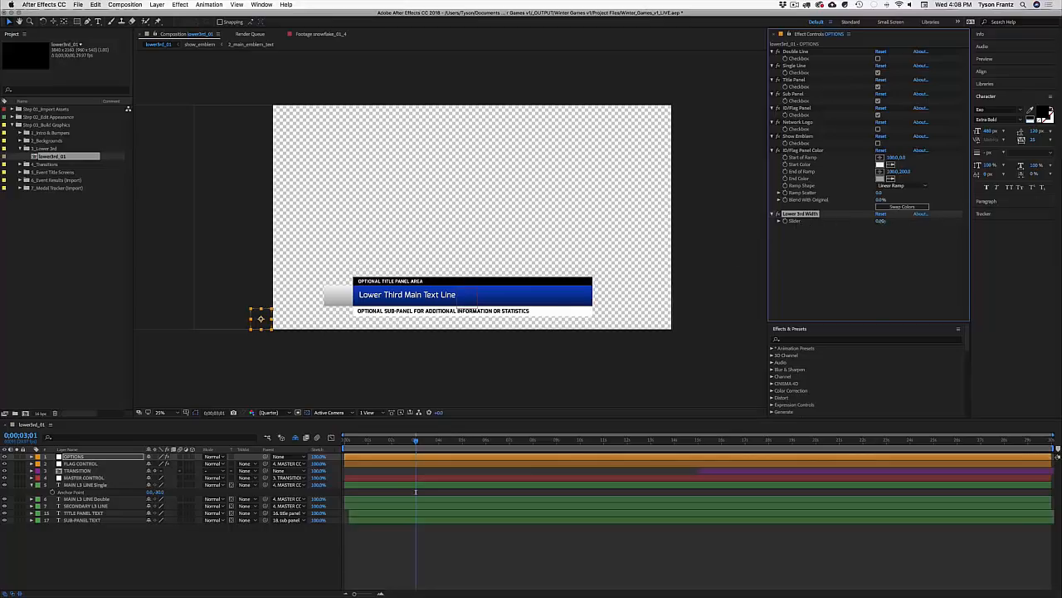
left_click_drag(883, 221, 1019, 221)
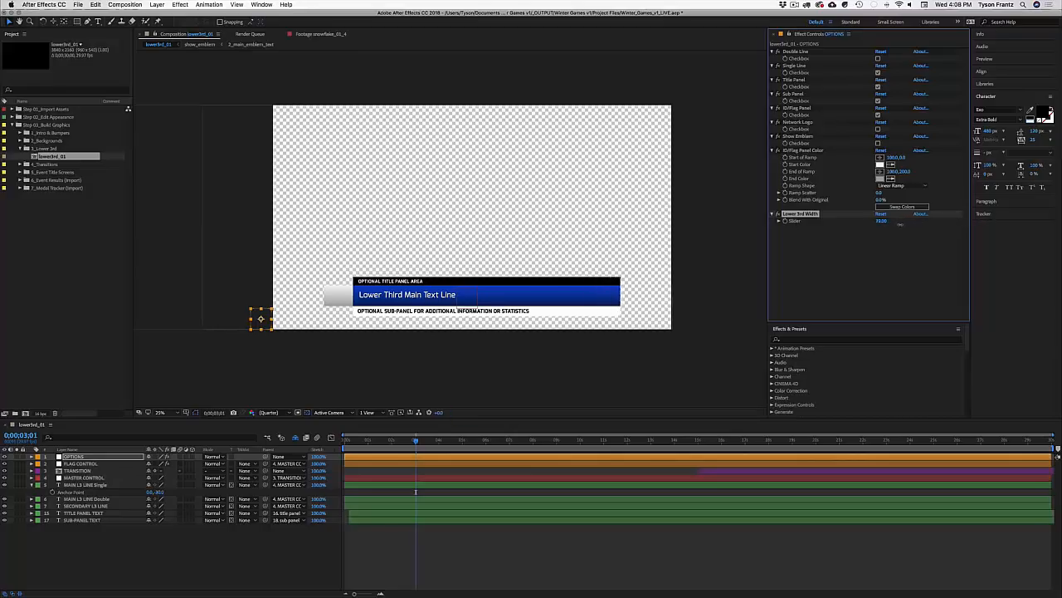
left_click_drag(900, 224, 709, 227)
left_click_drag(665, 228, 878, 223)
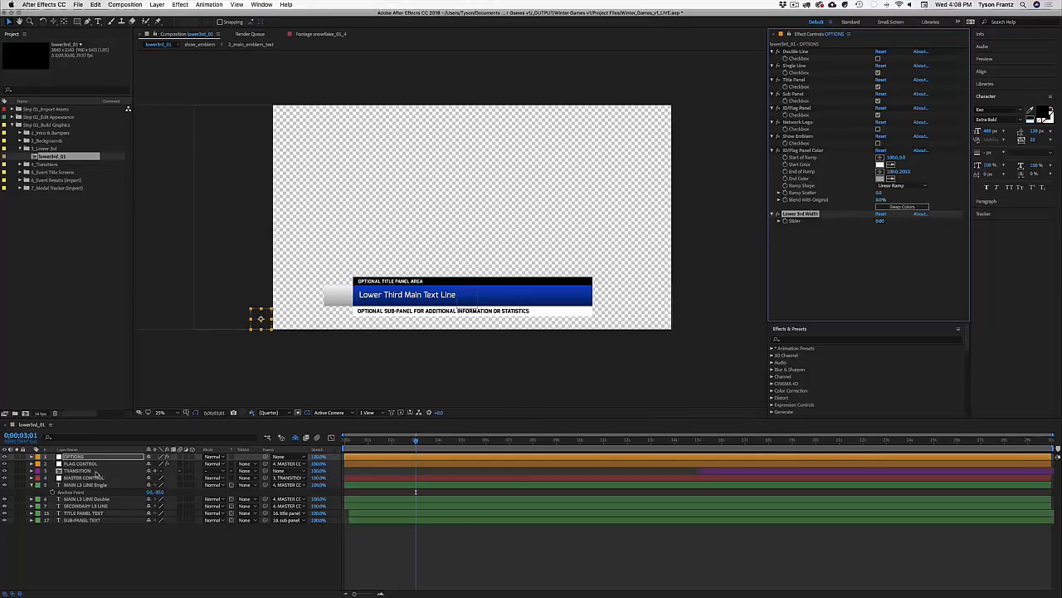
mouse_move(409, 441)
left_mouse_down()
mouse_move(333, 444)
mouse_move(402, 441)
left_mouse_up()
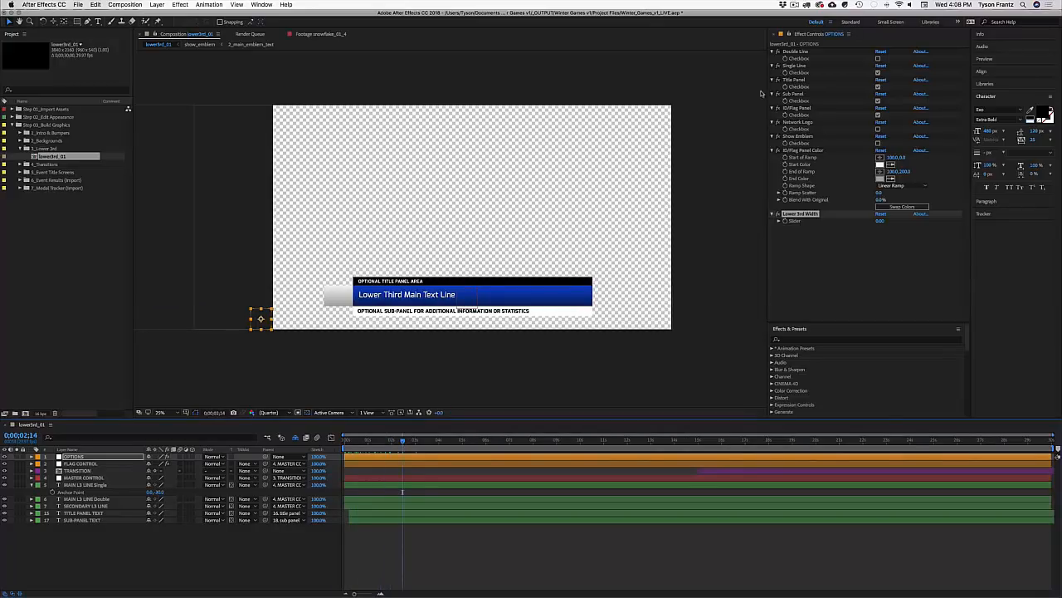
Step: Preview the TRANSITION layer's start and nudge MAIN L3 LINE Single's position upward
left_click(705, 473)
key("i")
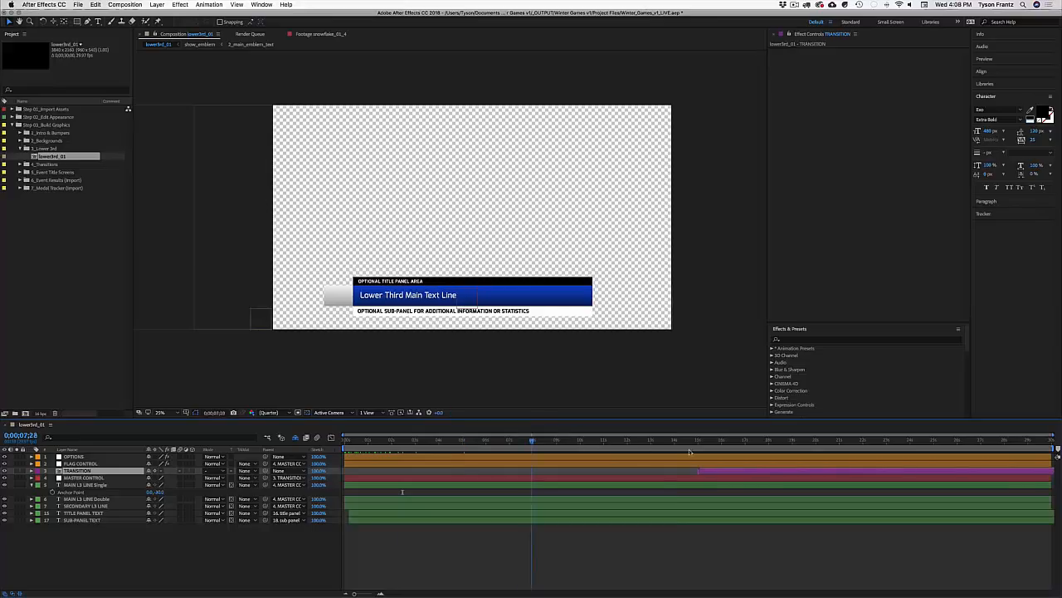
key("space")
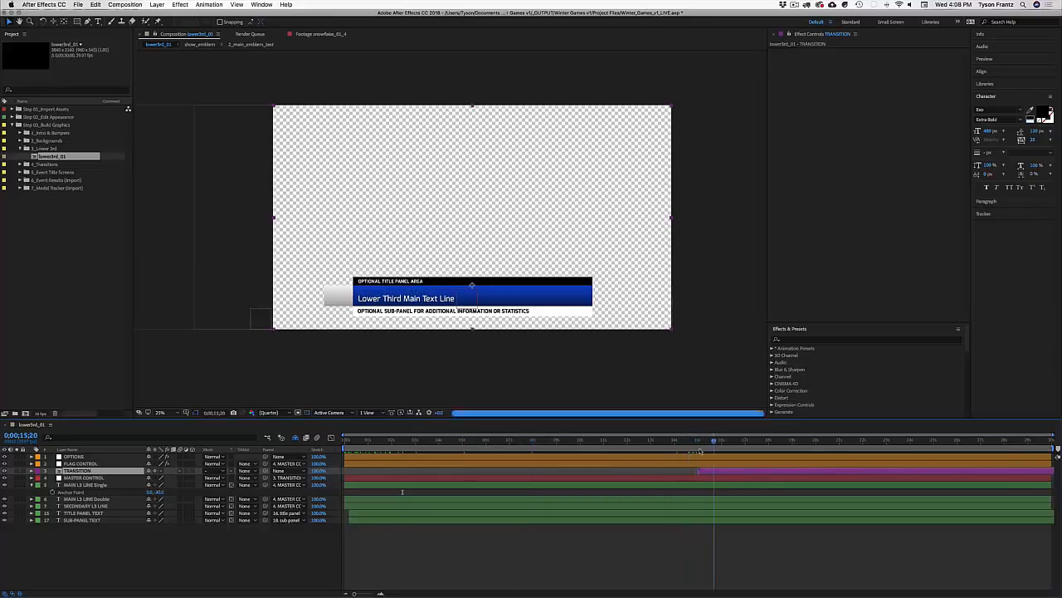
key("space")
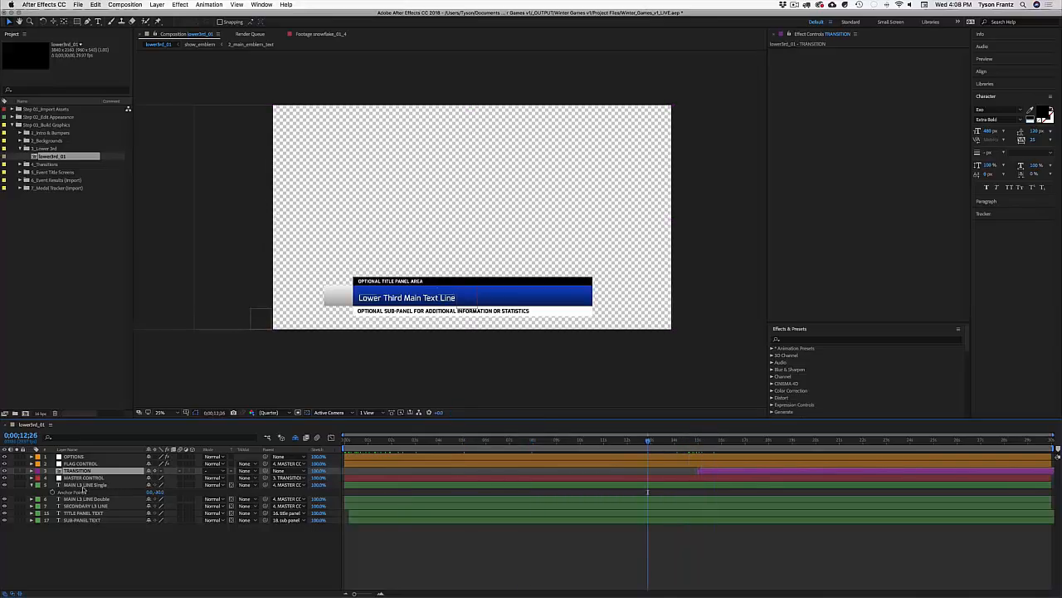
left_click(83, 486)
key("p")
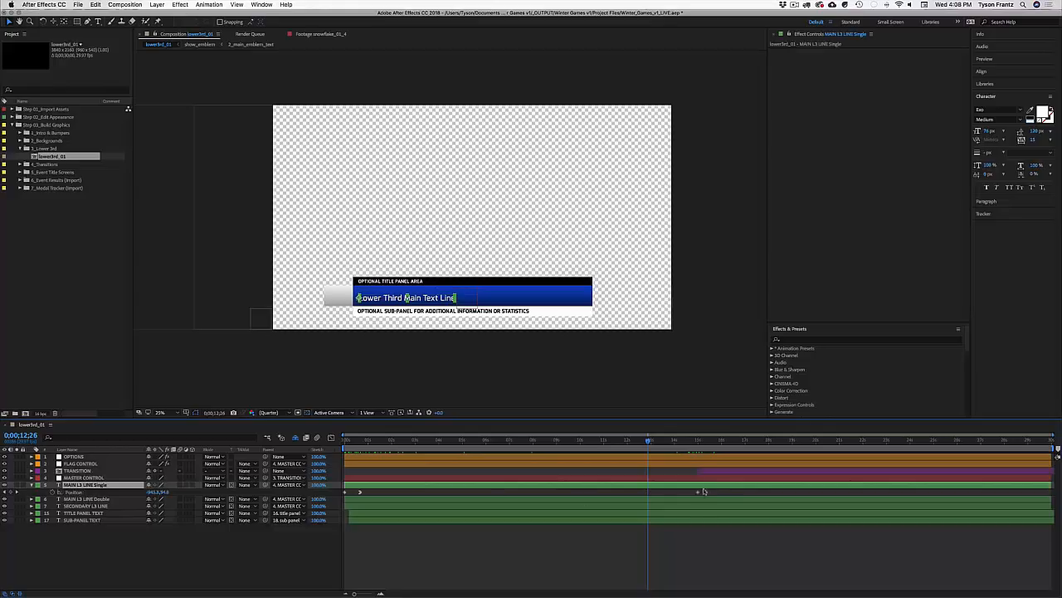
key("shift+Up")
key("shift+Up")
key("shift+Up")
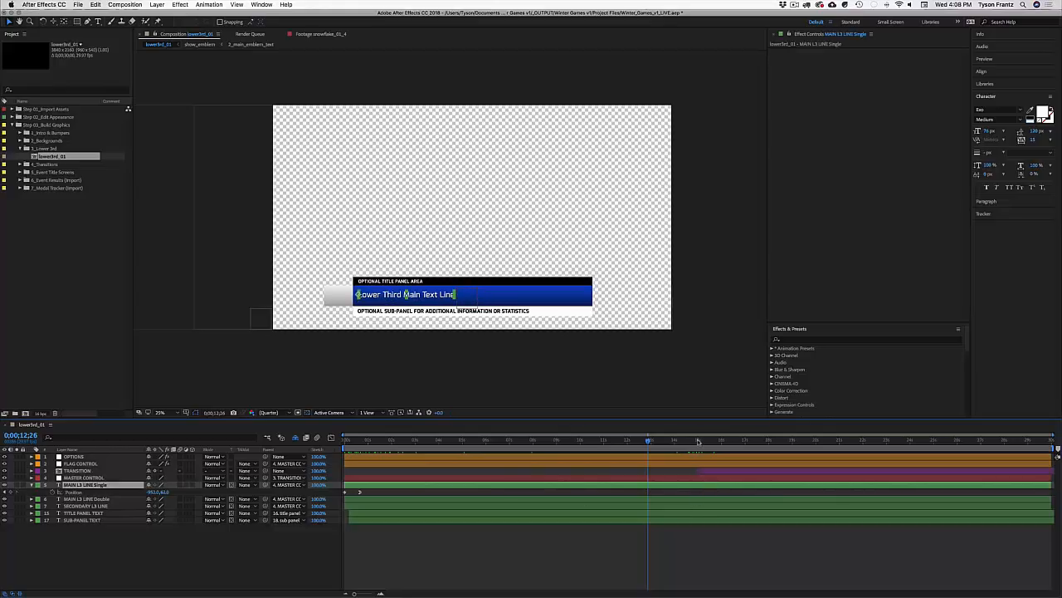
mouse_move(696, 442)
left_mouse_down()
mouse_move(740, 441)
mouse_move(692, 446)
left_mouse_up()
Step: Shift the TRANSITION layer to start earlier and review back to about ten seconds
left_click(713, 473)
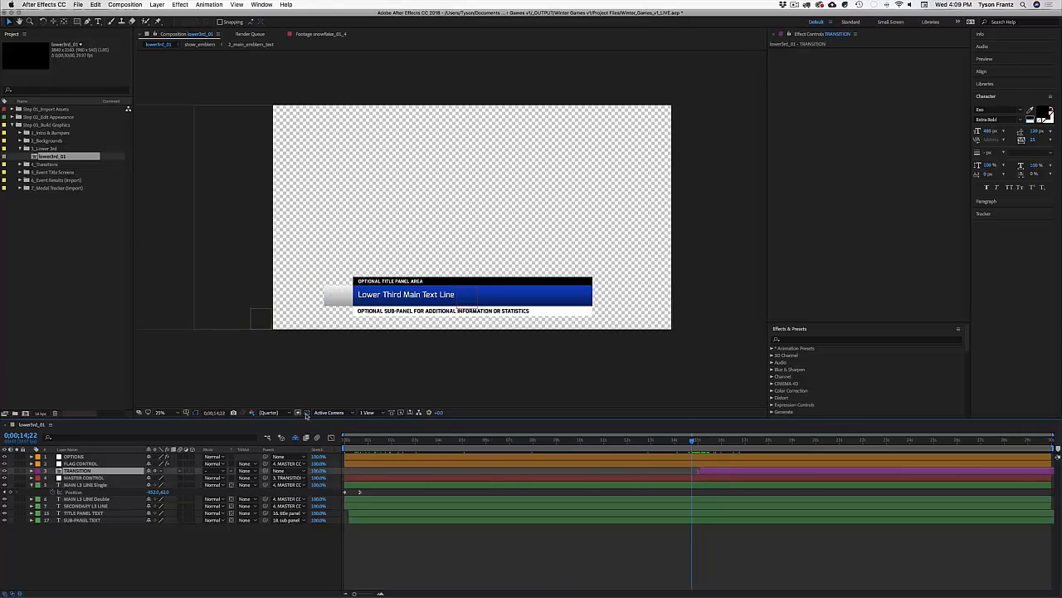
left_click_drag(692, 442, 573, 451)
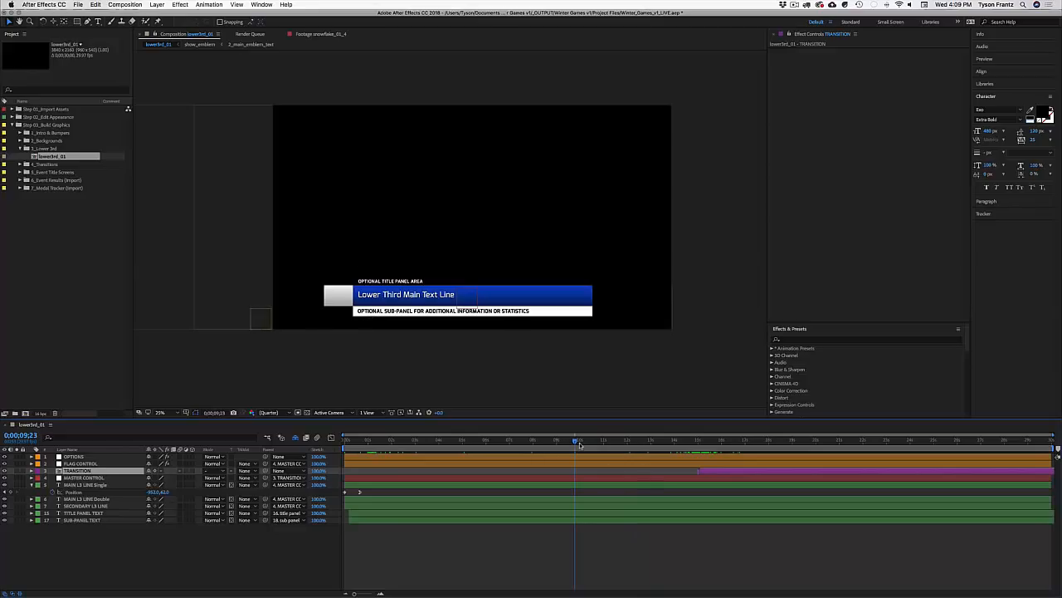
mouse_move(716, 471)
left_mouse_down()
mouse_move(601, 478)
mouse_move(581, 444)
mouse_move(597, 444)
mouse_move(571, 445)
mouse_move(710, 470)
left_mouse_up()
key("i")
key("Page_Up")
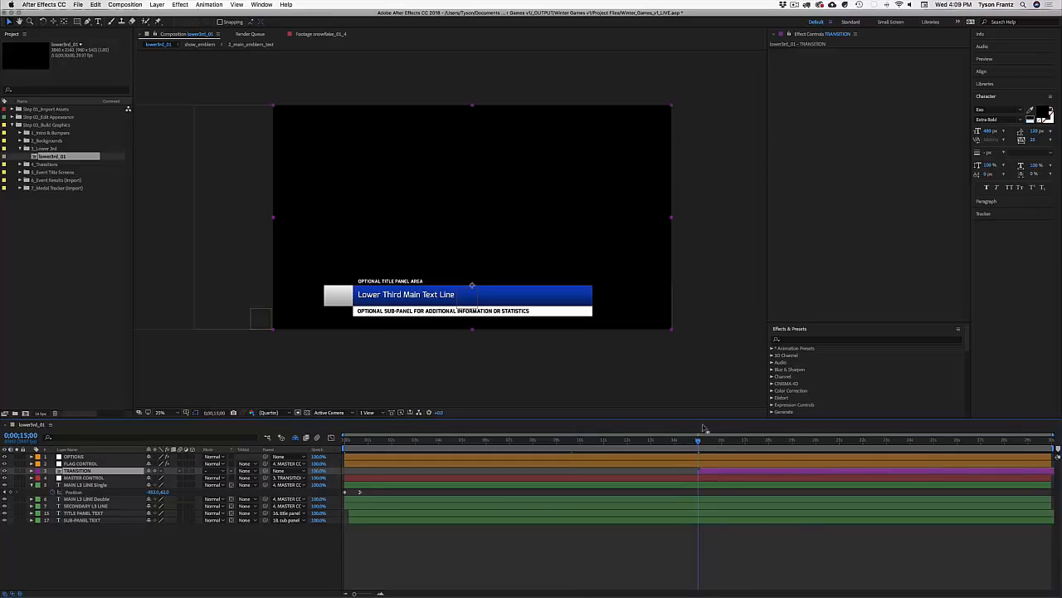
left_click_drag(695, 442, 590, 443)
Step: Turn on Double Line and Network Logo in the OPTIONS layer's effects
left_click(74, 458)
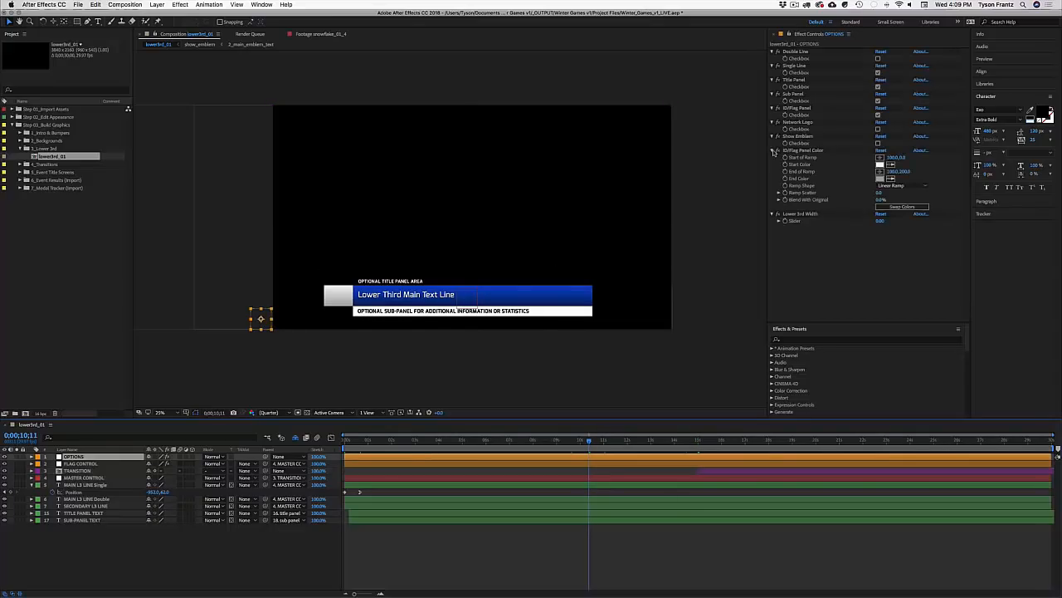
left_click(878, 58)
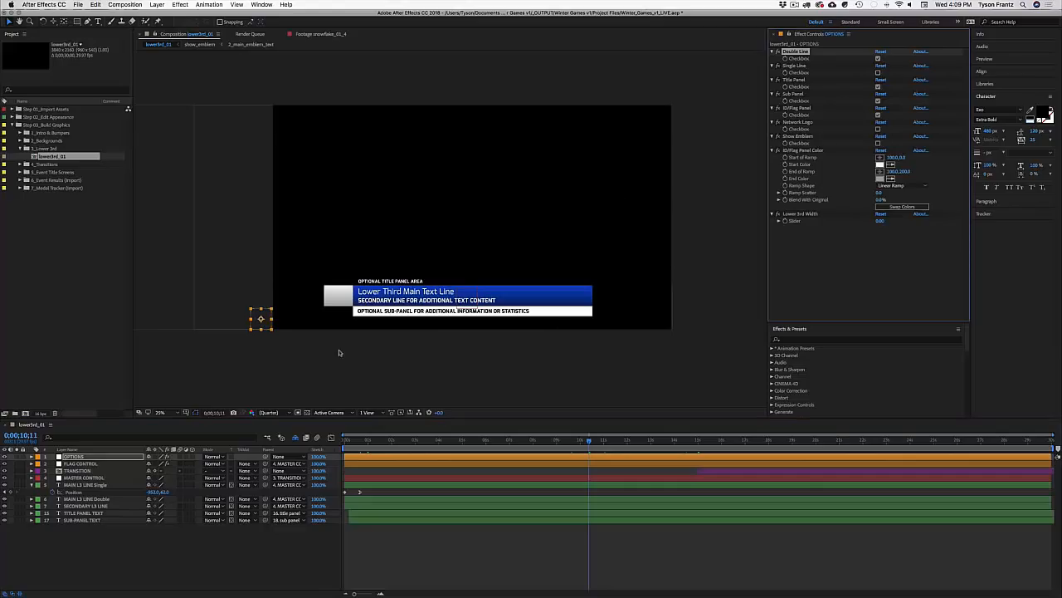
left_click(878, 129)
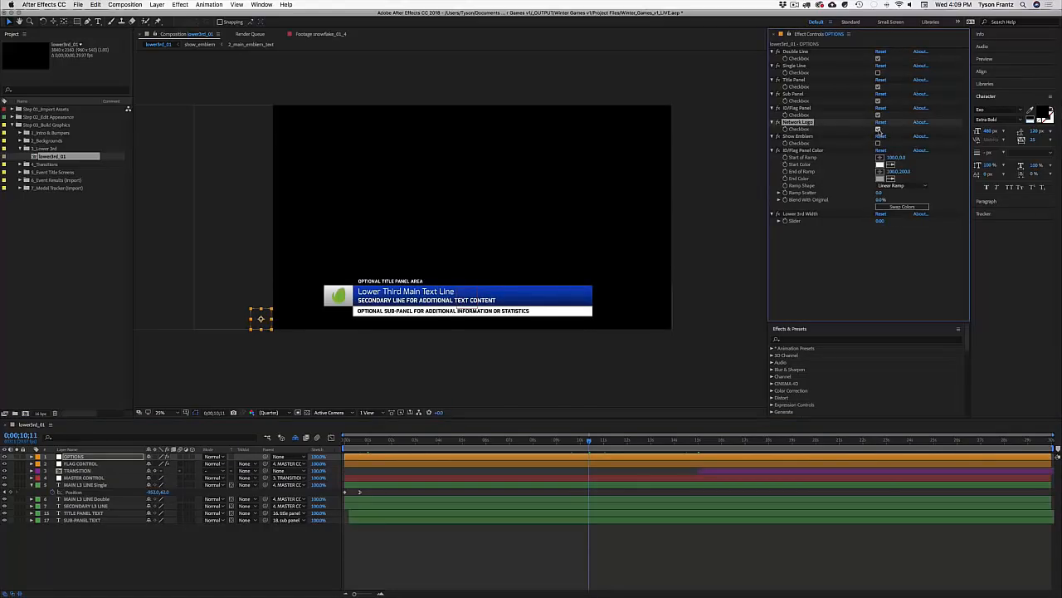
Step: Save the project and select the FLAG CONTROL layer
key("super+s")
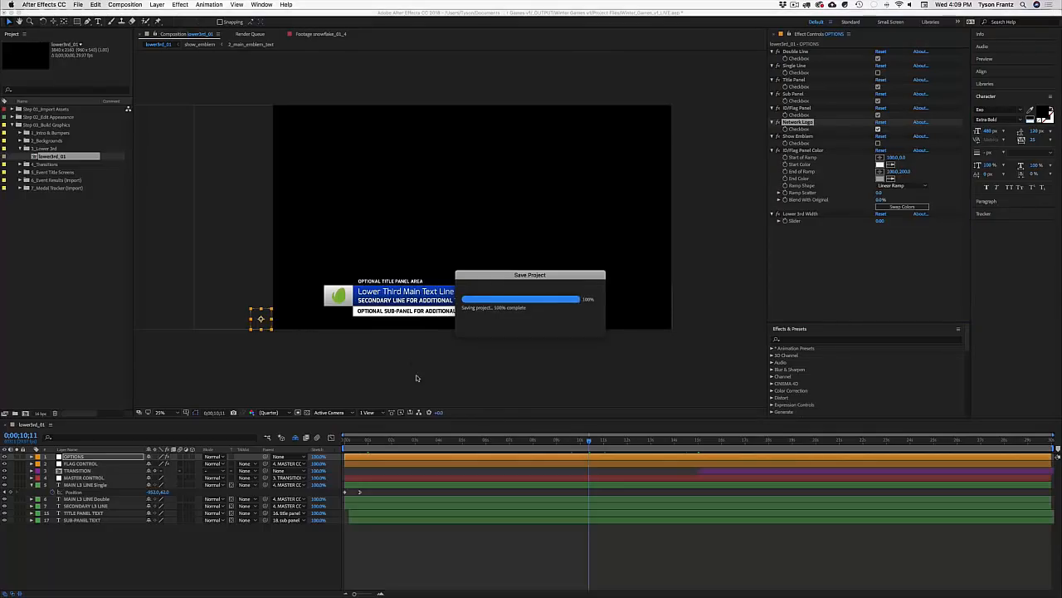
left_click(85, 459)
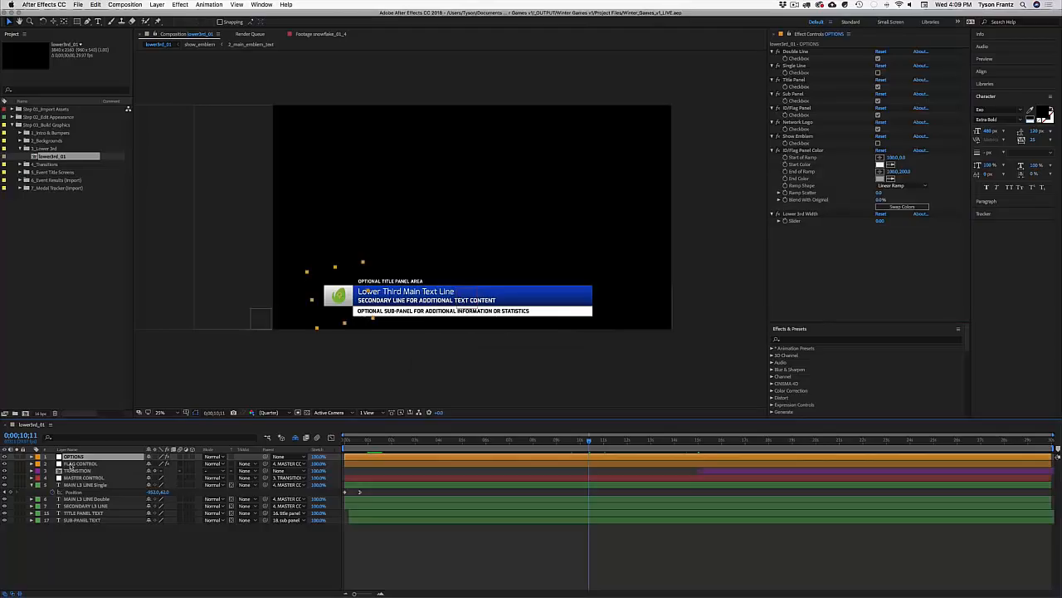
left_click(71, 463)
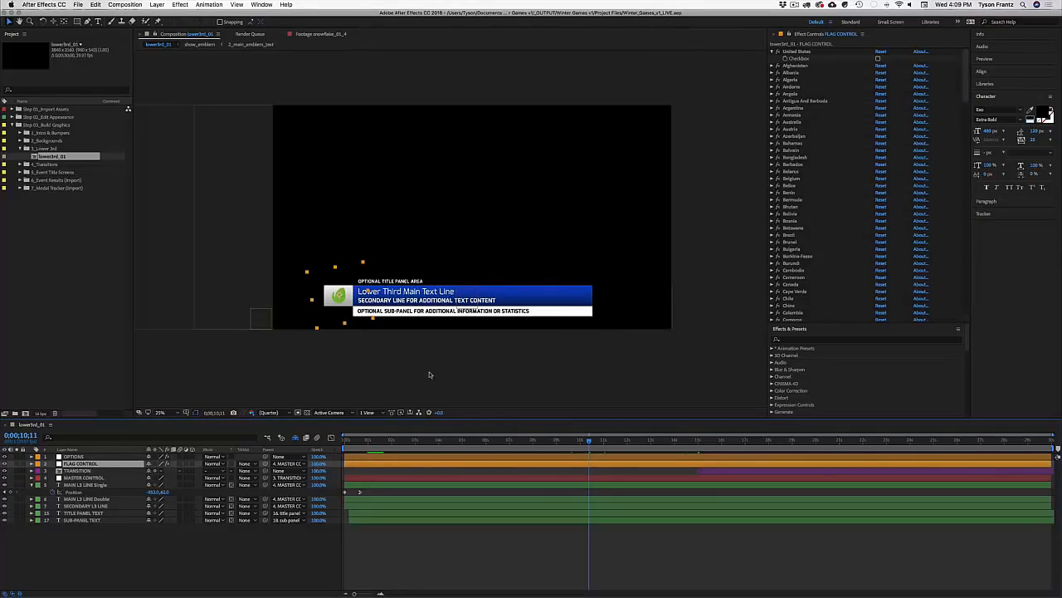
double_click(406, 296)
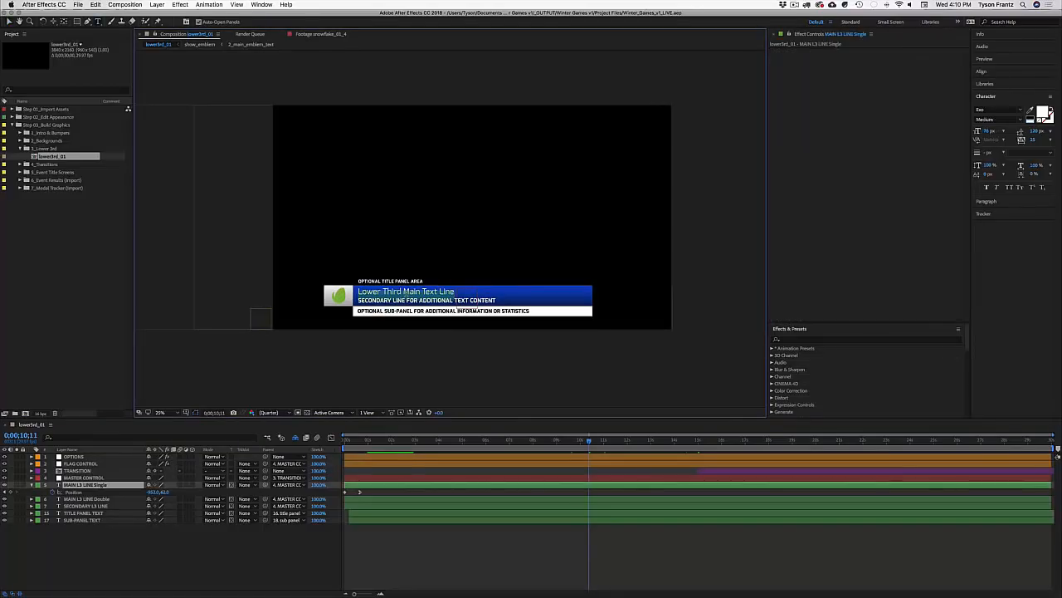
left_click(79, 486)
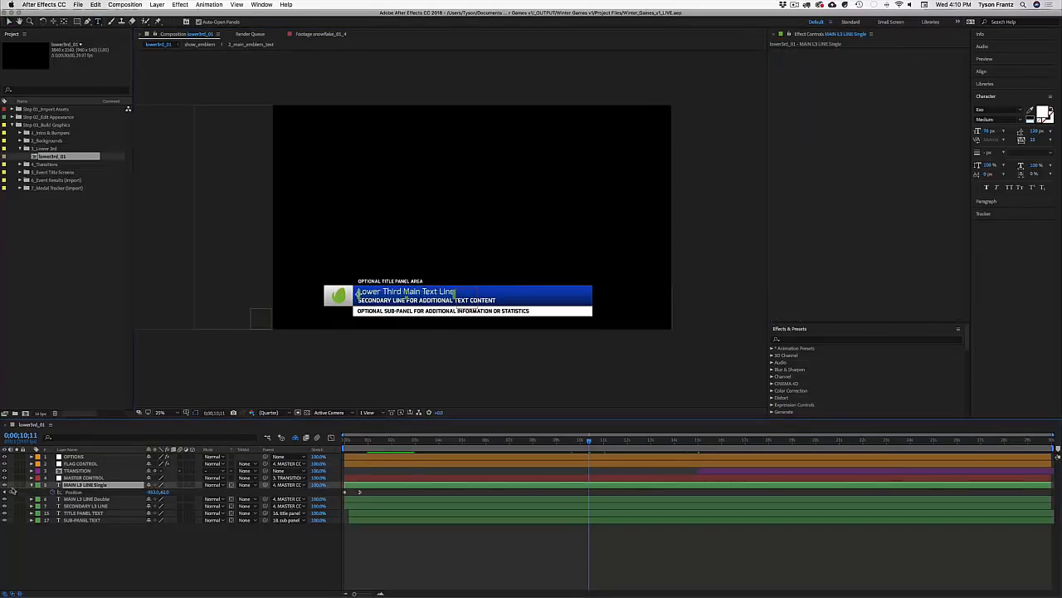
left_click(80, 498)
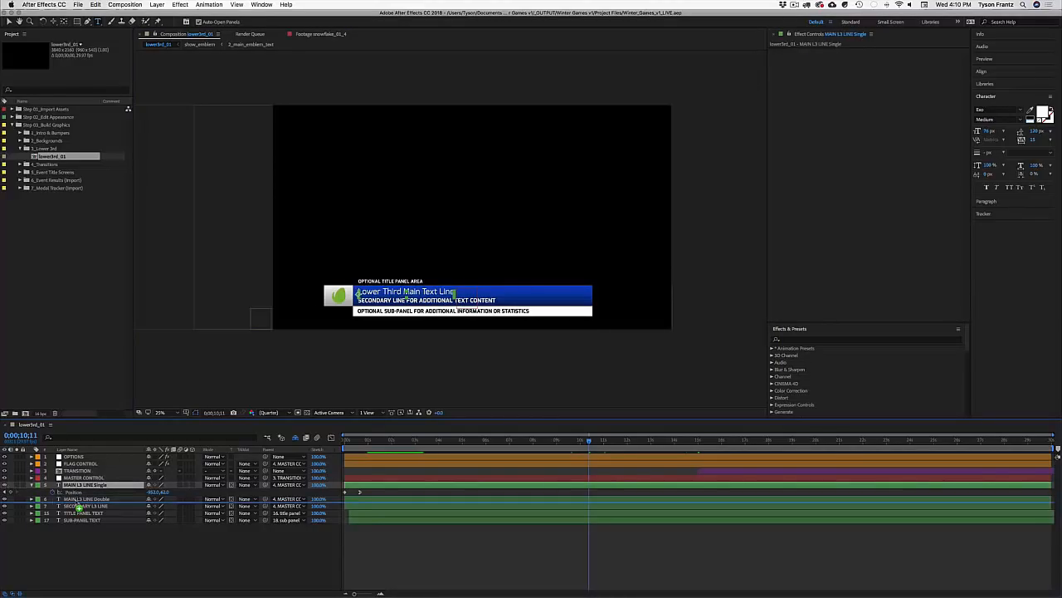
key("ctrl+bracketright")
left_click(76, 491)
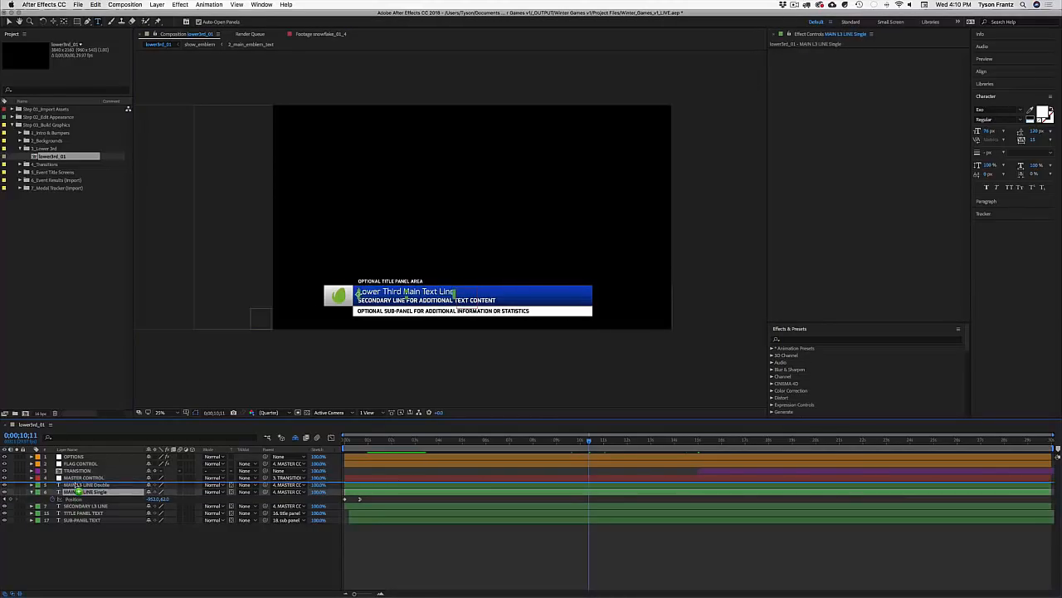
key("ctrl+bracketright")
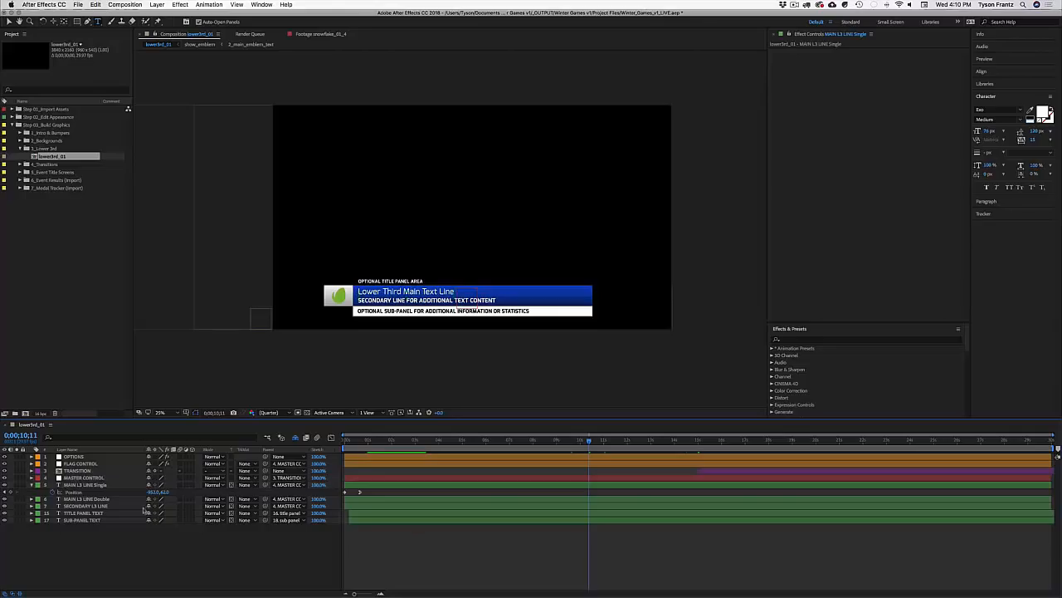
left_click(34, 484)
left_click(78, 485)
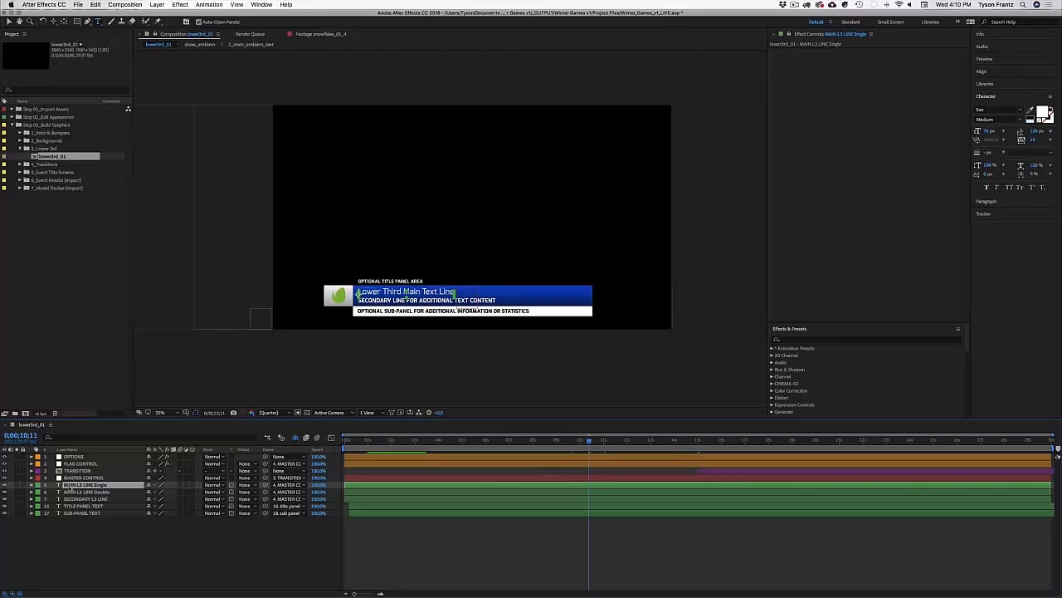
Step: Change the main title to 'Athlete Name' and the secondary line to 'UNITED STATES LUGE'
left_click(87, 486)
double_click(87, 491)
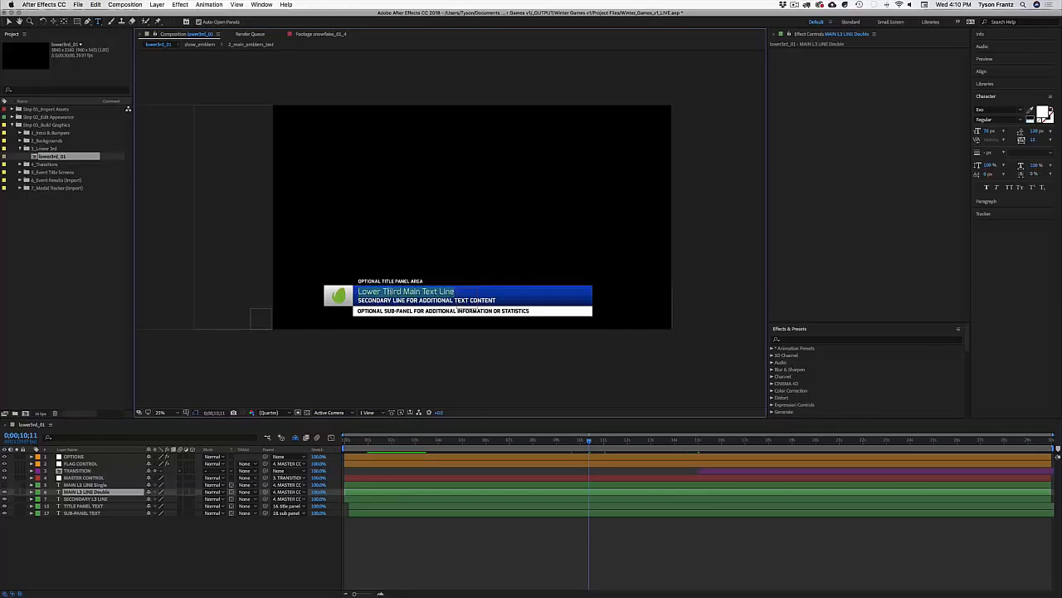
type("Athl")
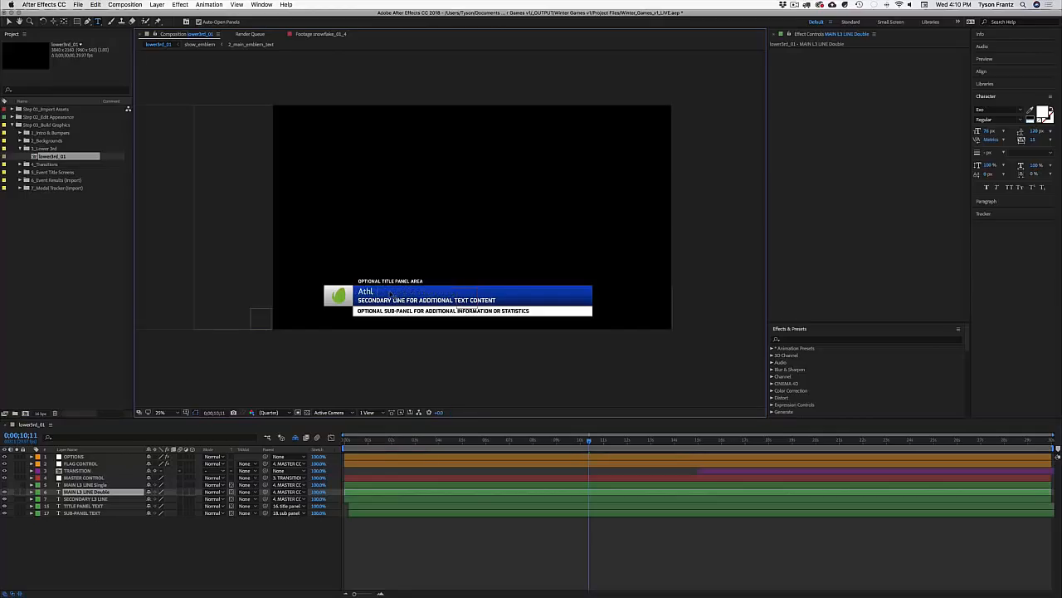
type("ete Name")
left_click(419, 300)
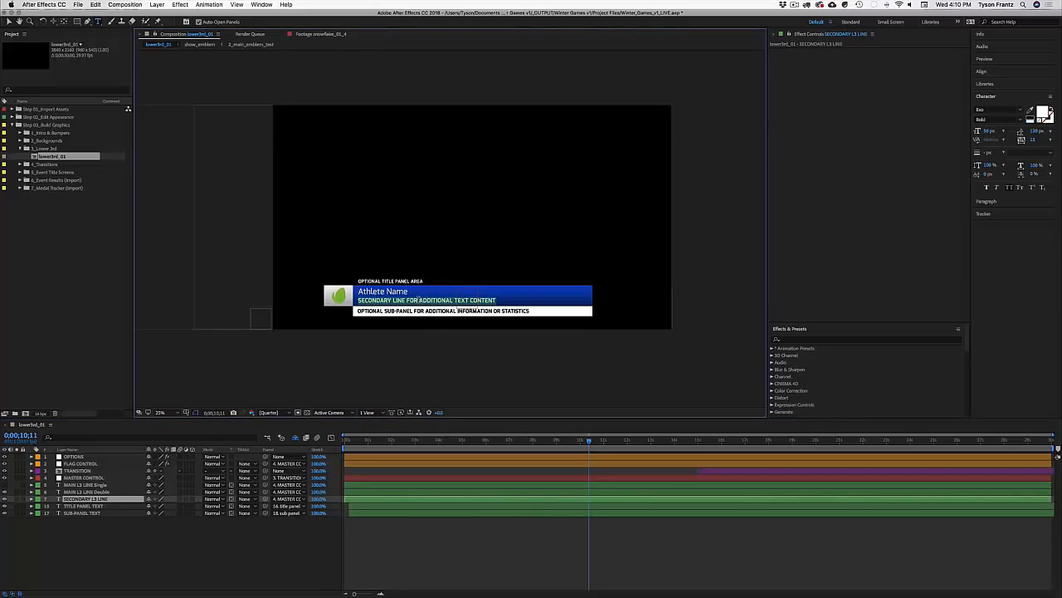
left_click(423, 305)
key("ctrl+a")
type("UNITED STATES")
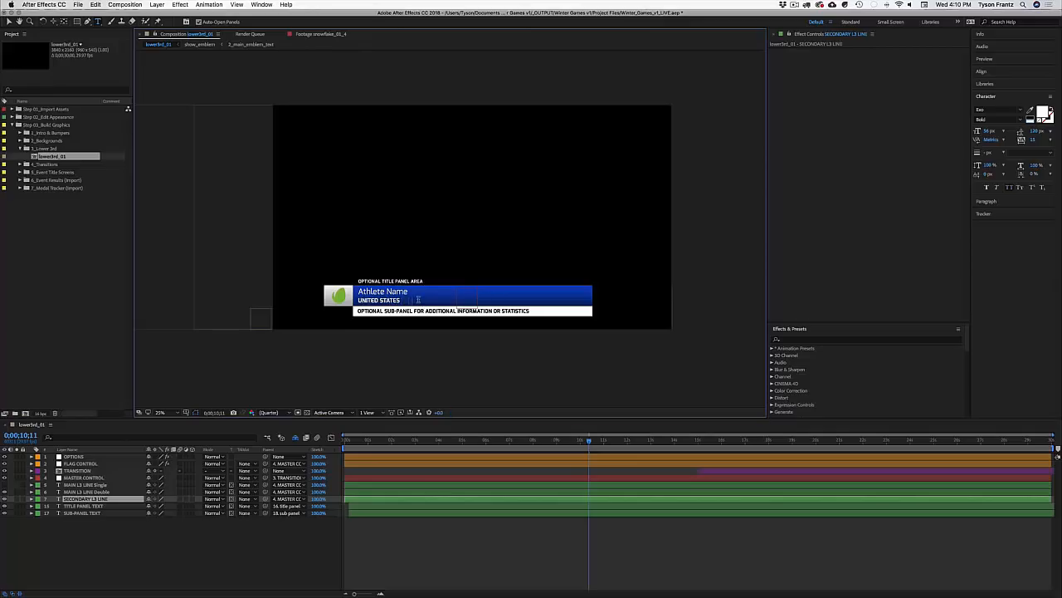
type(" LUGE")
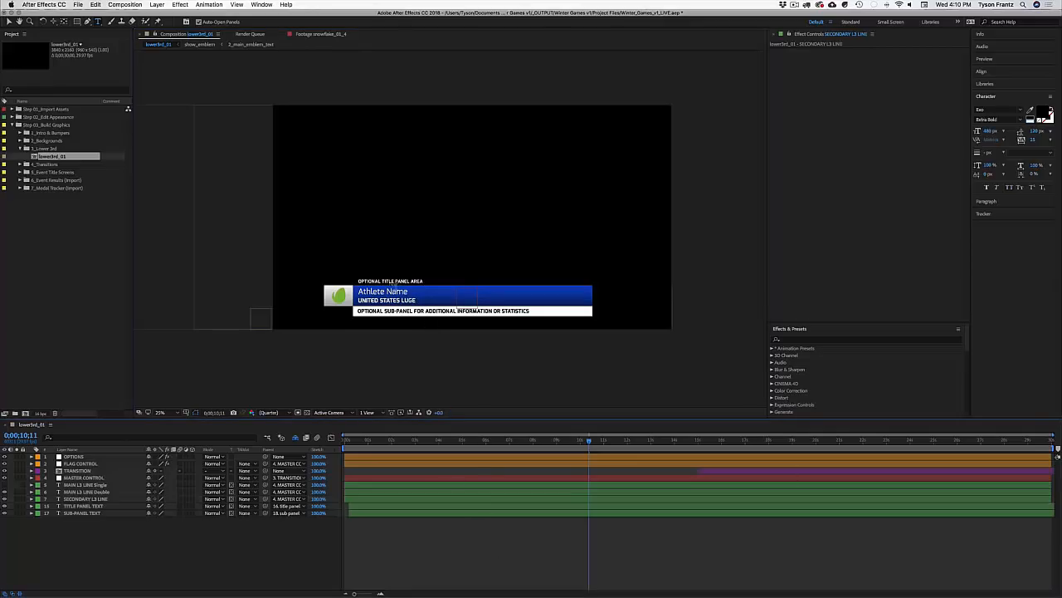
Step: Change the title panel text to 'LUGE GOLD MEDAL EVENT'
left_click(411, 281)
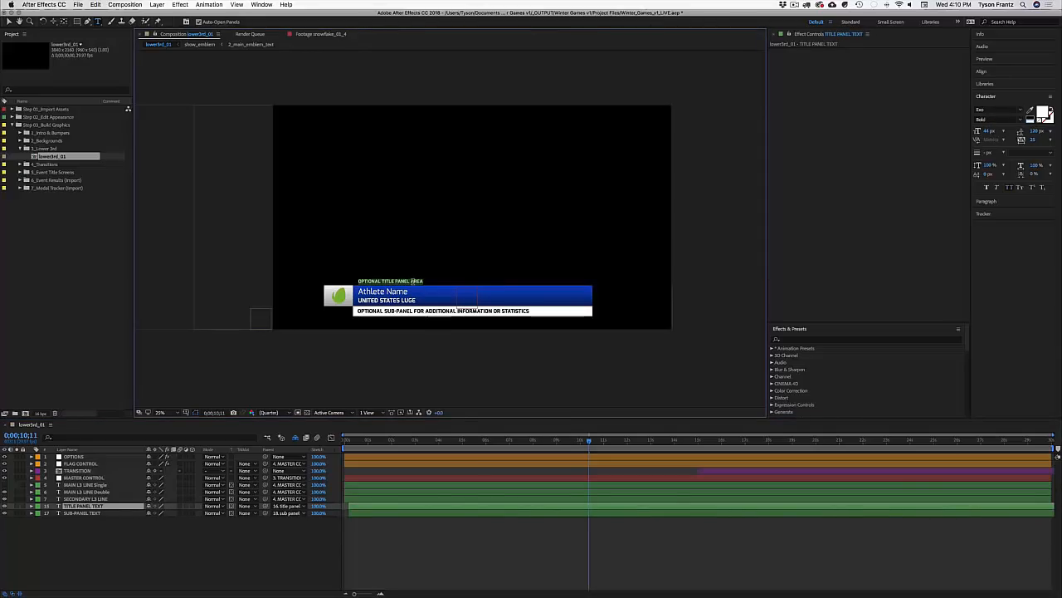
key("ctrl+a")
type("LUGE GOLD MEDAL")
left_click(477, 546)
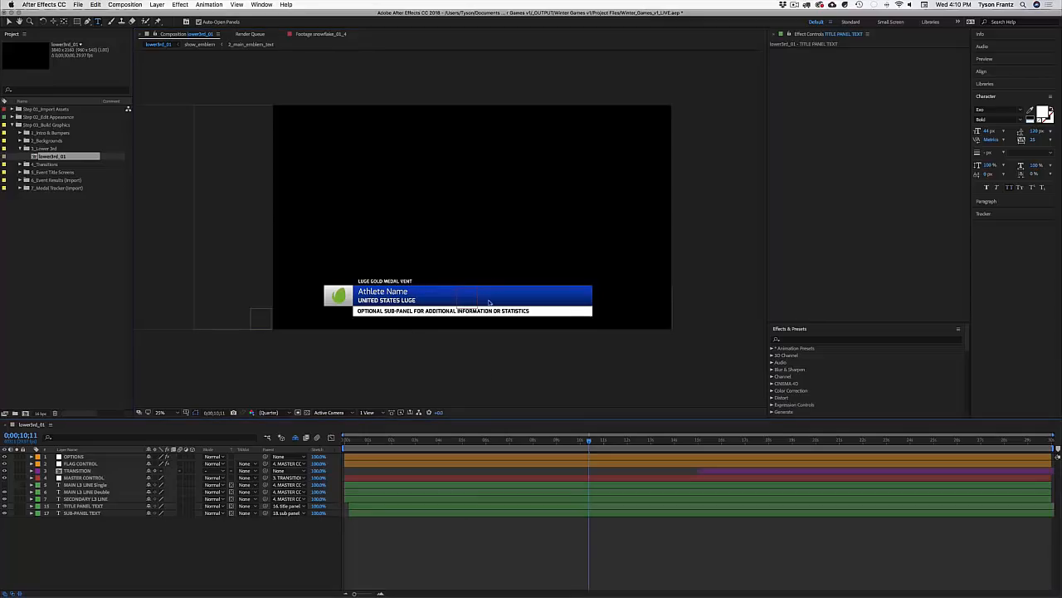
left_click(401, 281)
type("E")
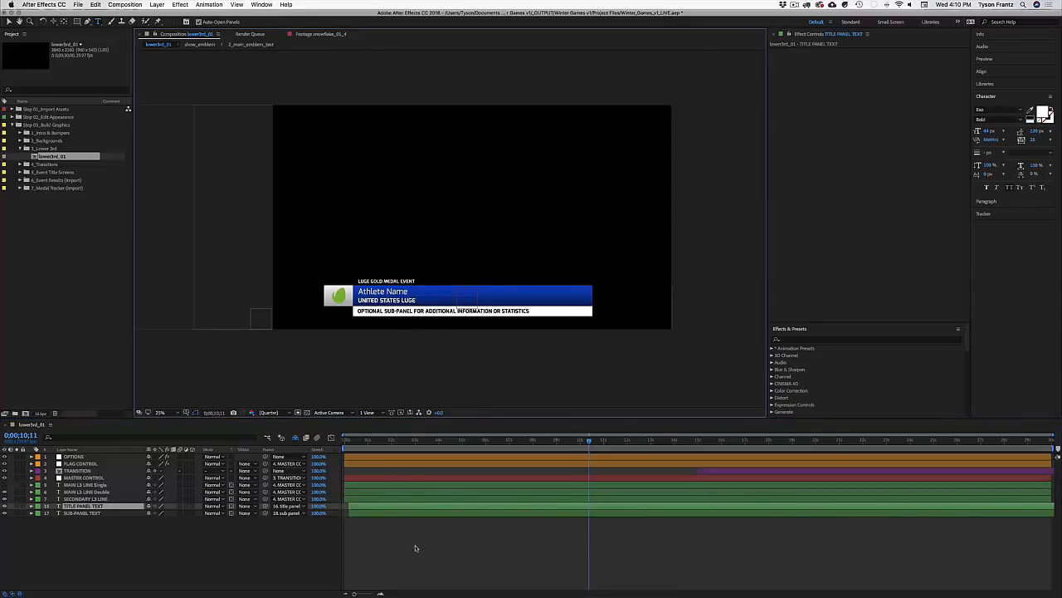
left_click(416, 547)
Step: Set the white sub-panel text to '2014 WORLD LUGE CHAMPION'
left_click(458, 311)
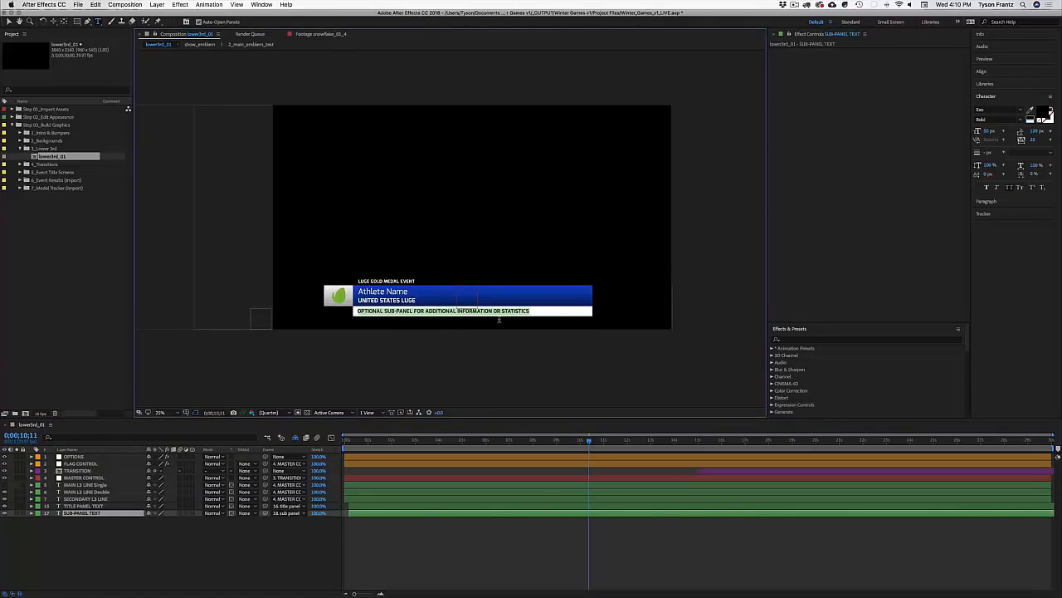
type("201")
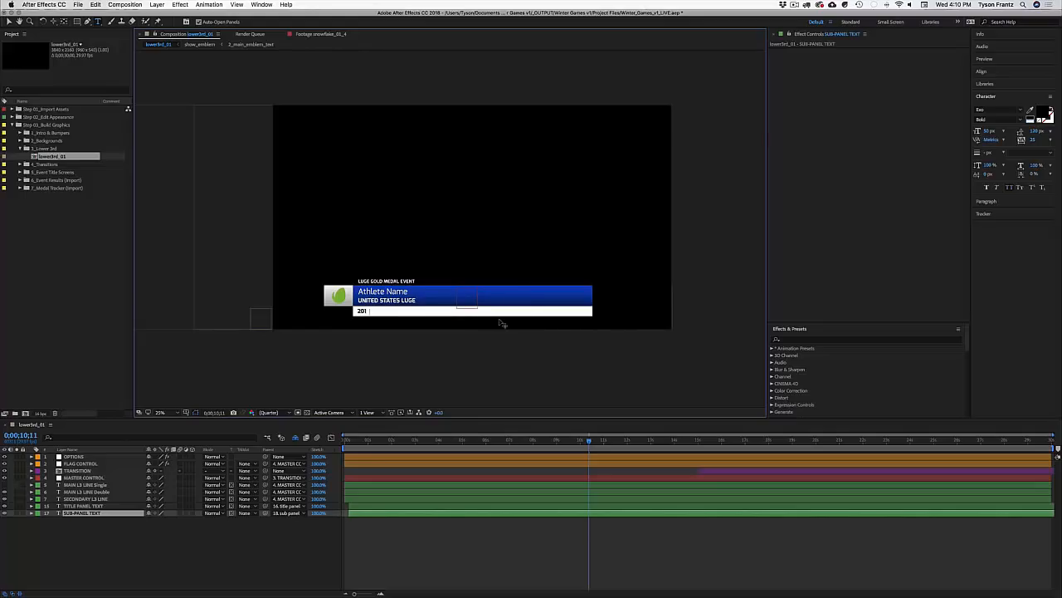
type("4 WORLD LUGE CHAMPION")
left_click(567, 542)
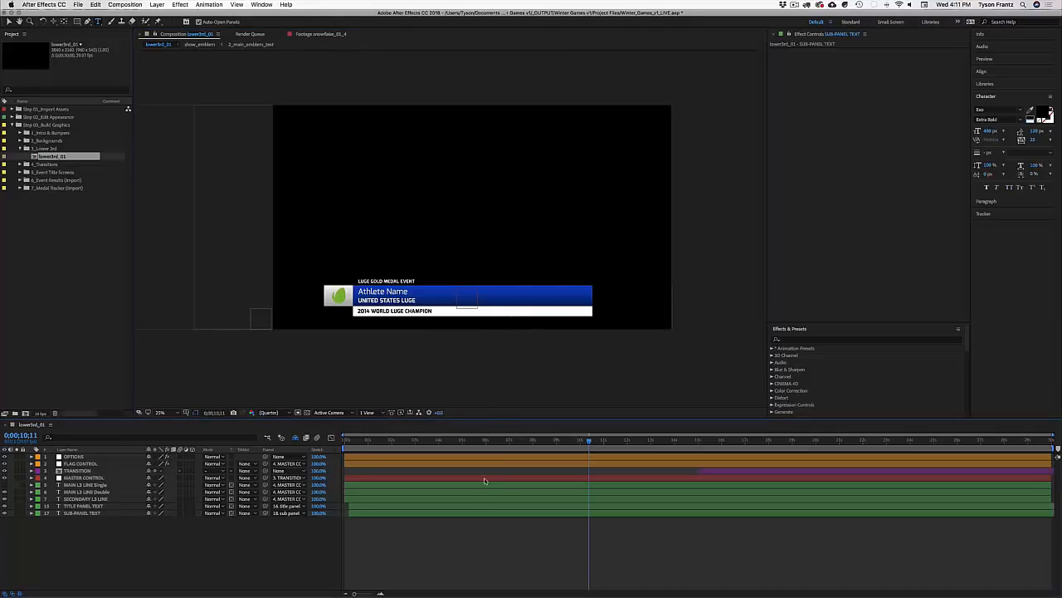
left_click(118, 465)
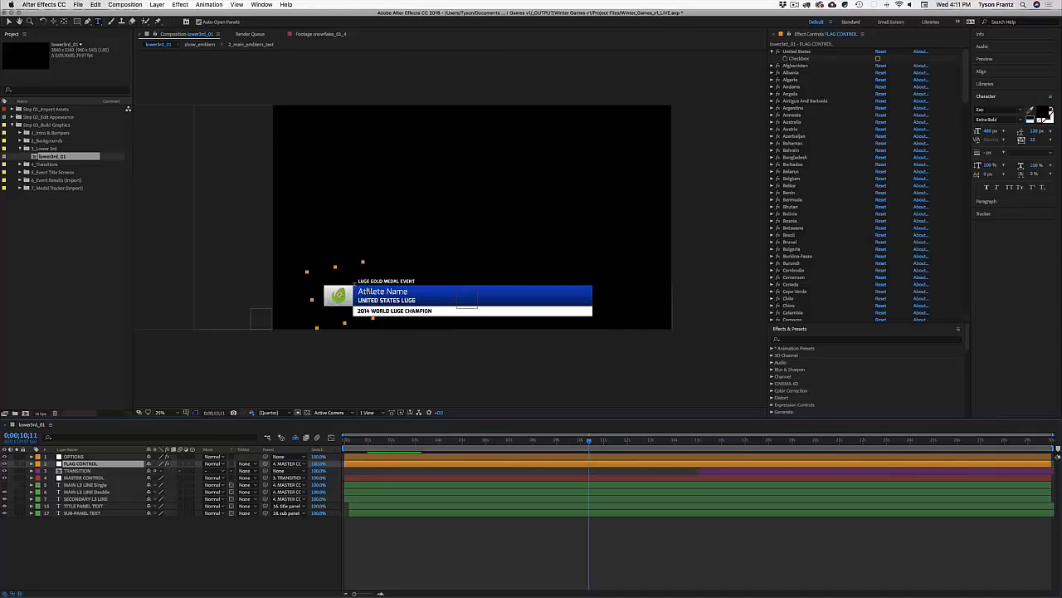
Step: Hide the network logo and collapse the FLAG CONTROL country entries
left_click(83, 457)
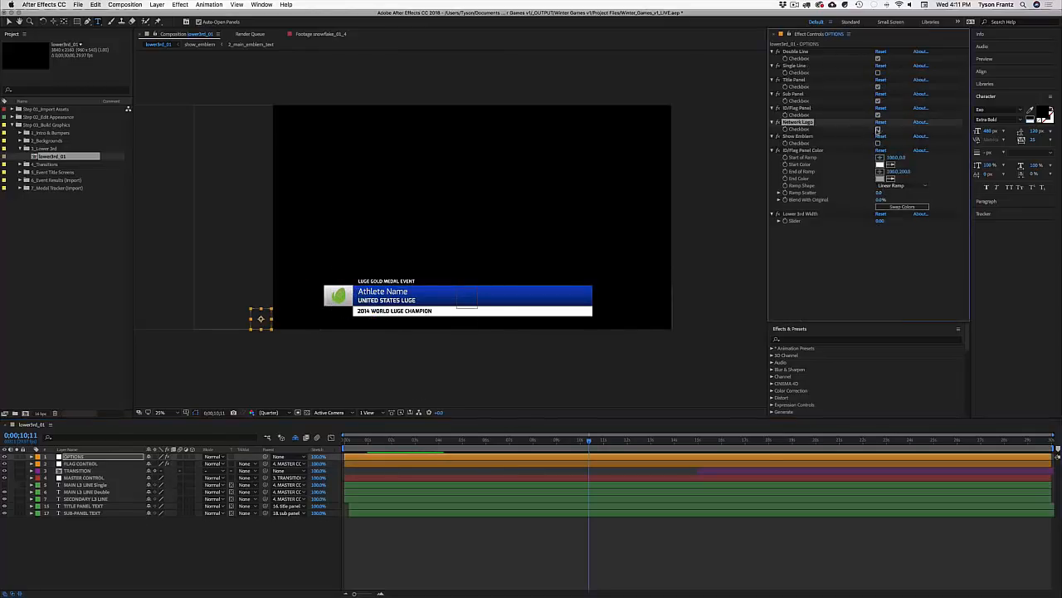
left_click(878, 129)
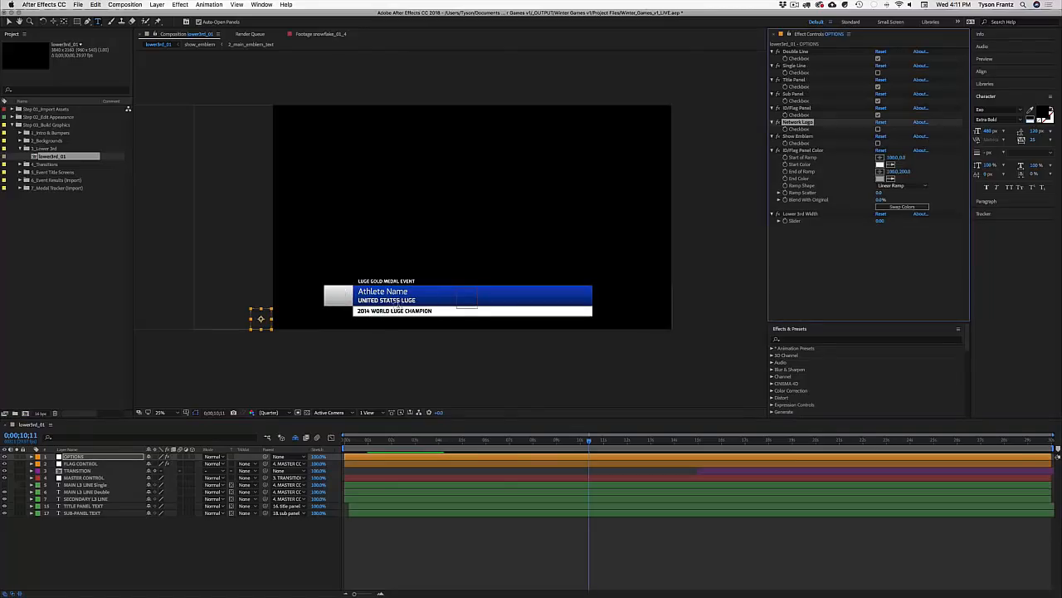
left_click(83, 463)
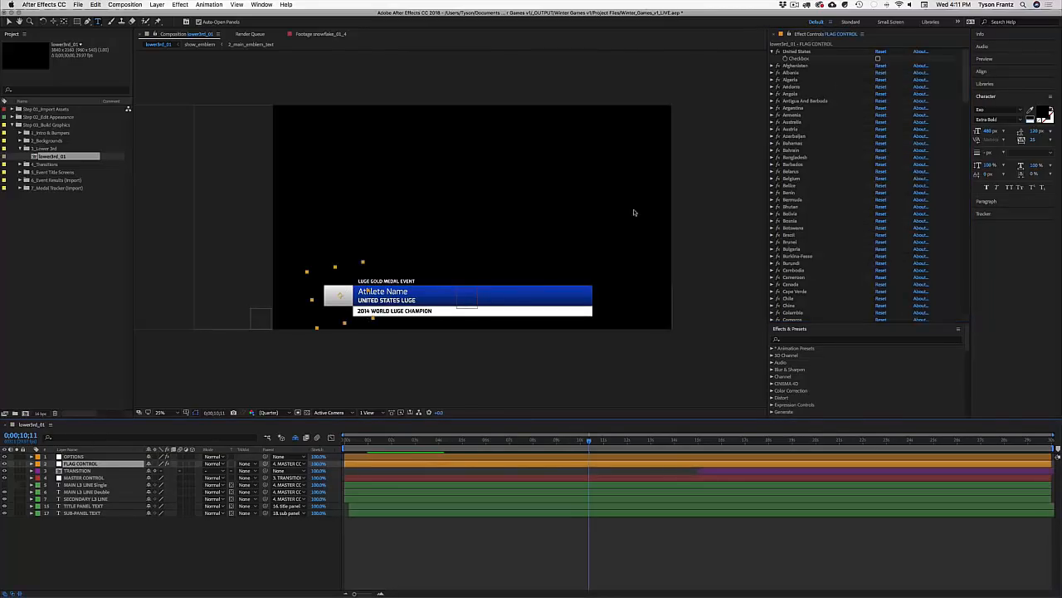
left_click(772, 52)
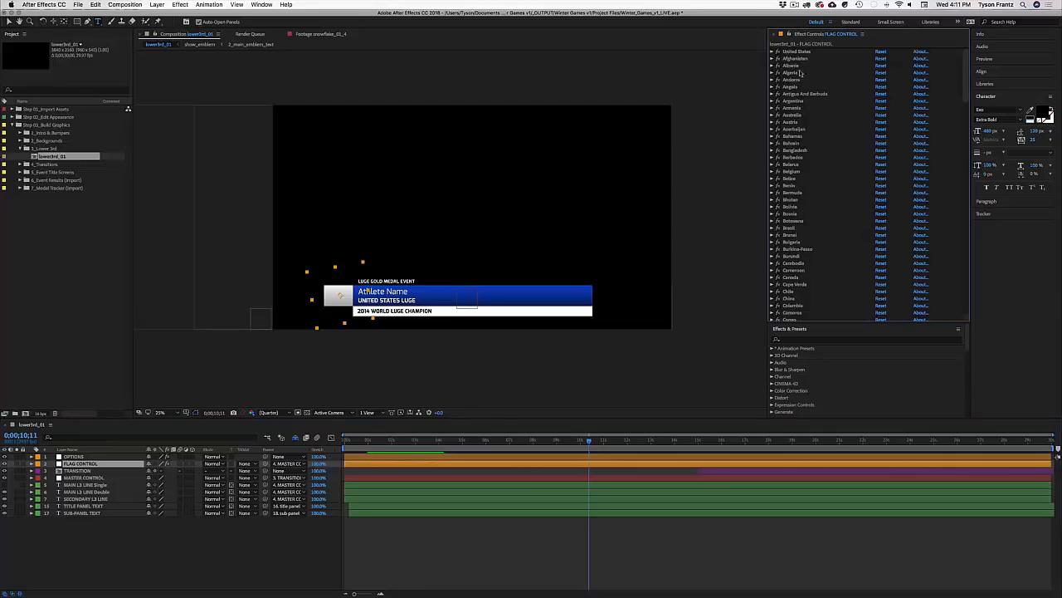
mouse_move(966, 73)
left_mouse_down()
mouse_move(967, 301)
mouse_move(963, 79)
left_mouse_up()
left_click(772, 224)
Step: Try the United States flag on, then turn it back off
scroll(961, 79, "down", 5)
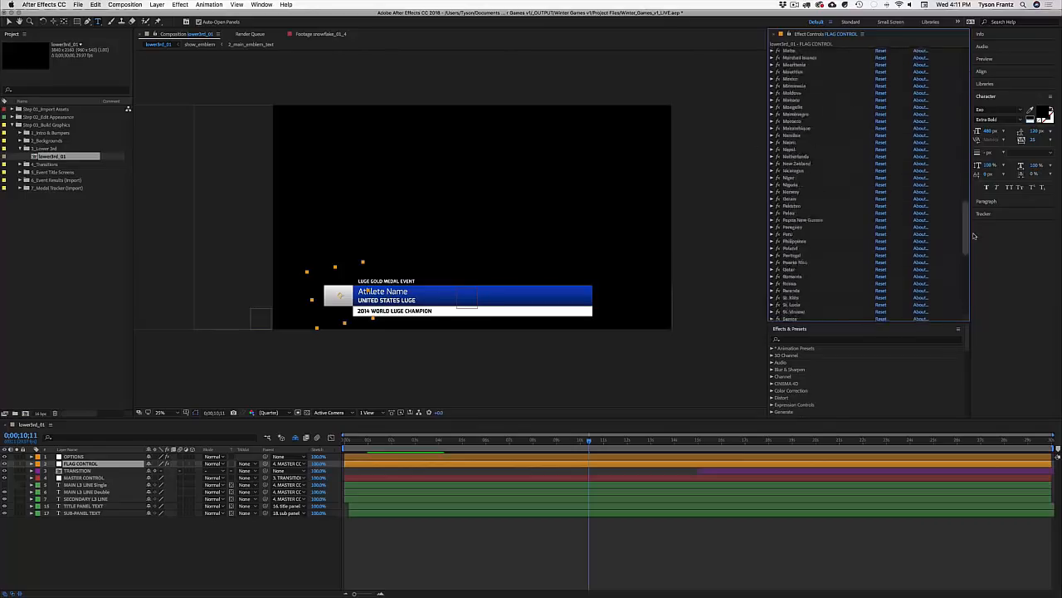
scroll(958, 72, "up", 5)
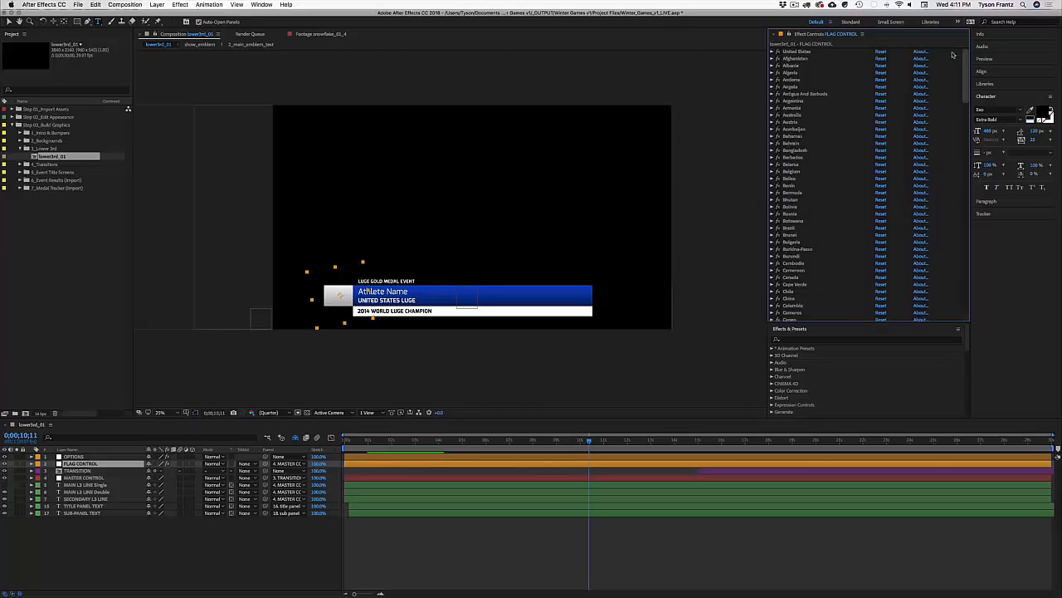
left_click(818, 53)
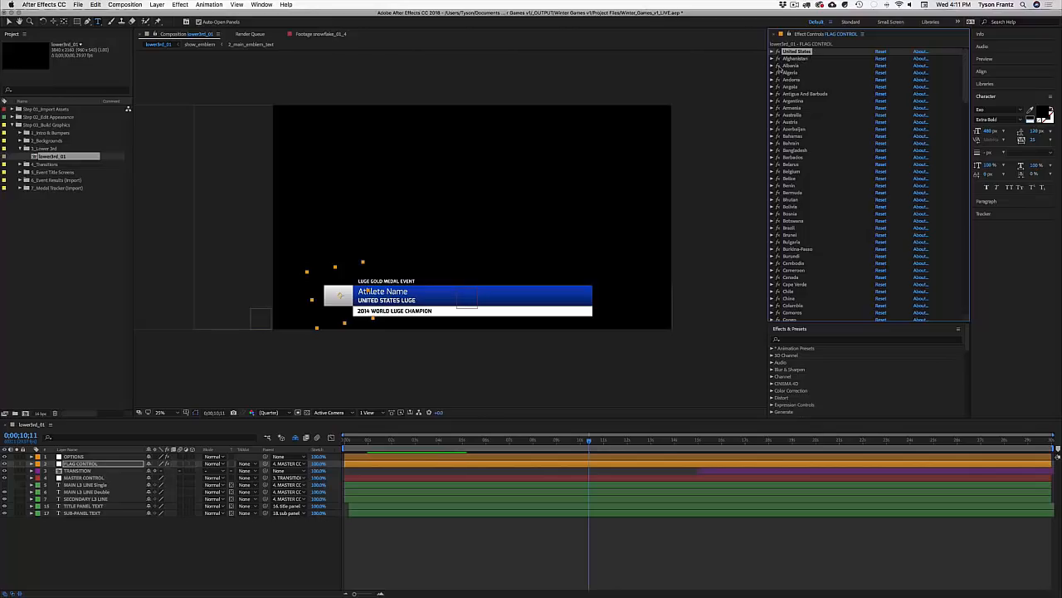
left_click(797, 52)
key("v")
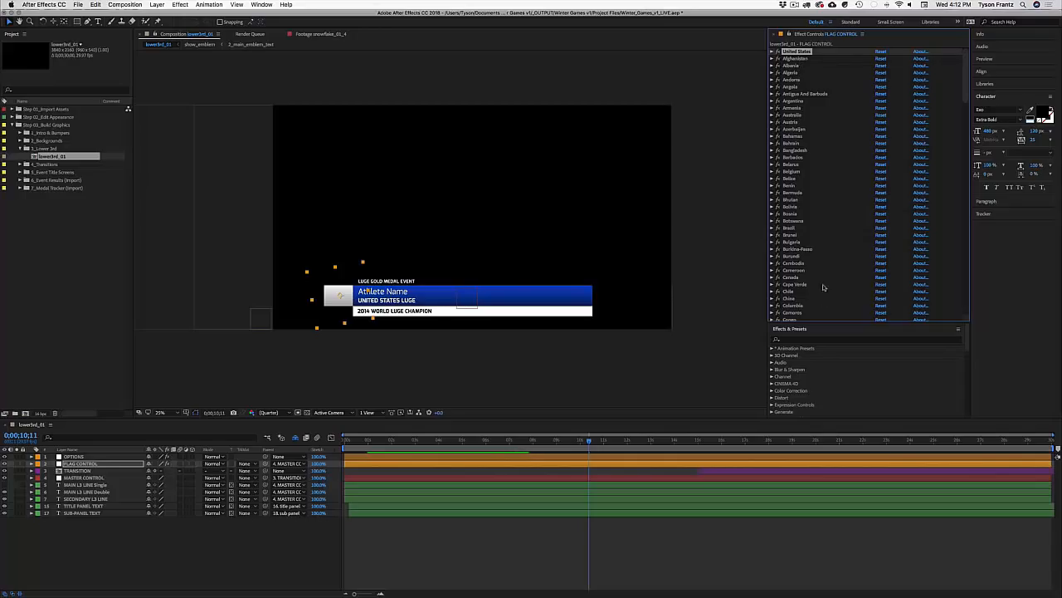
scroll(809, 241, "down", 15)
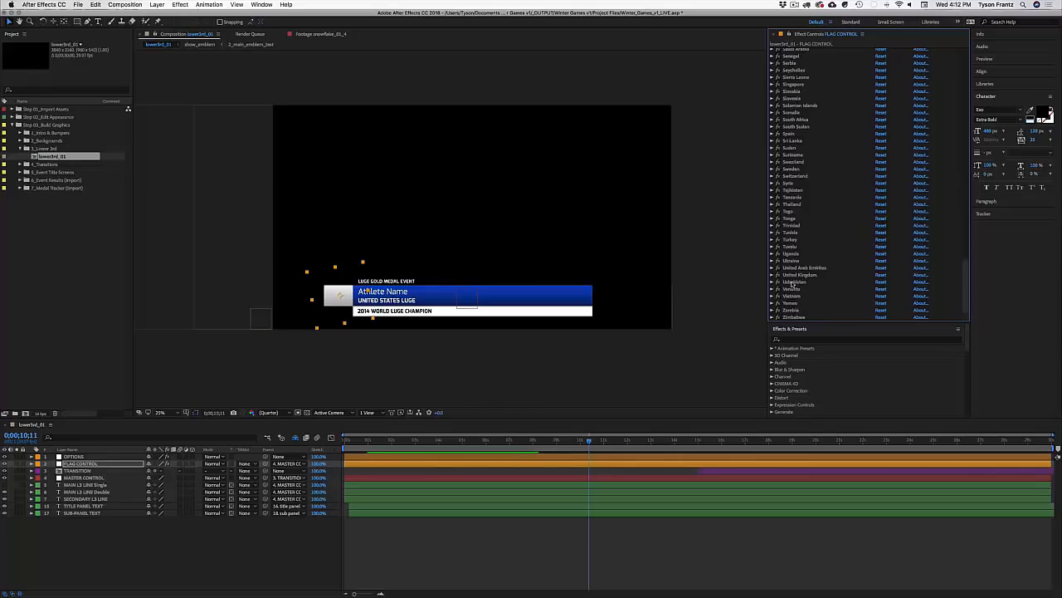
scroll(792, 284, "up", 15)
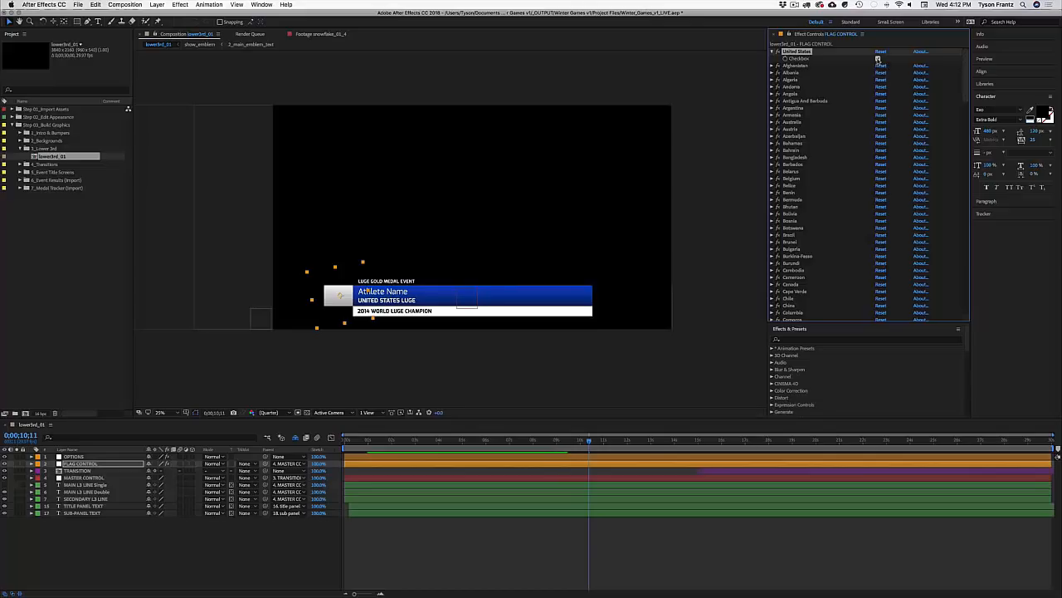
left_click(878, 59)
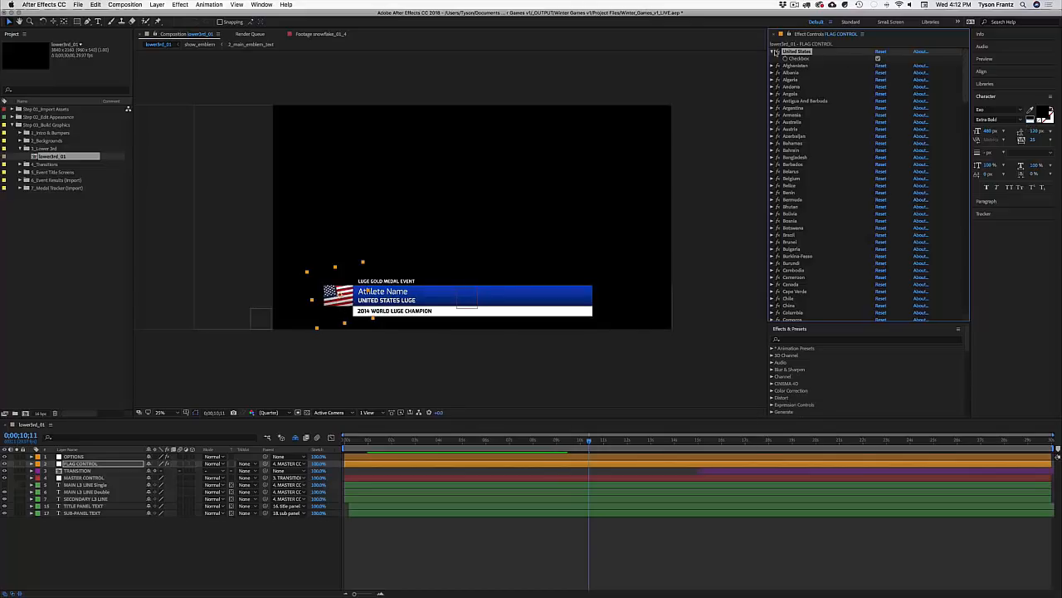
left_click(878, 59)
Step: Expand the United Kingdom entry and turn its flag on
left_click(778, 52)
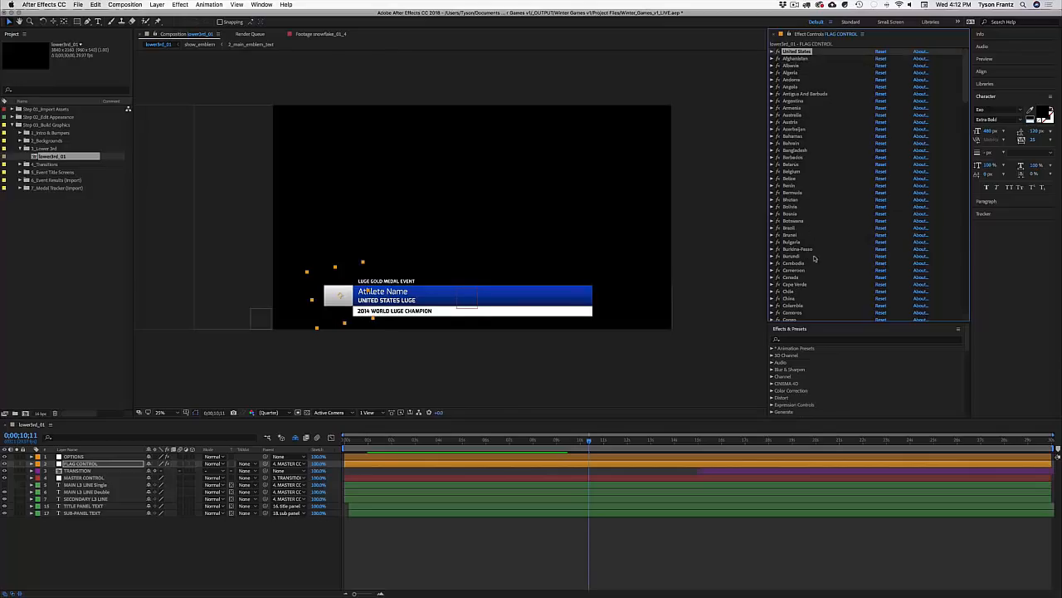
scroll(780, 299, "down", 15)
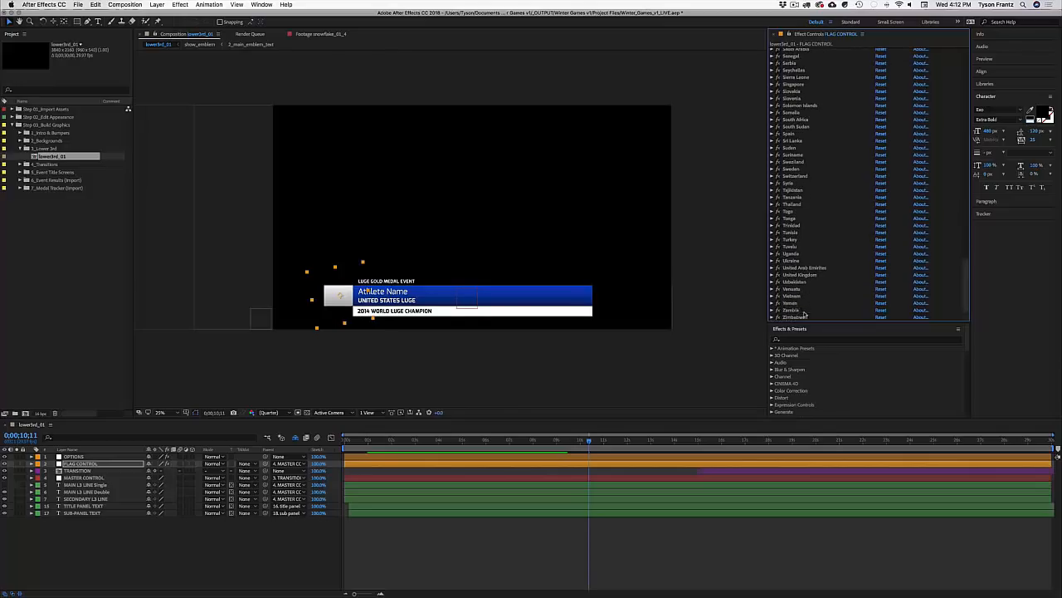
left_click(774, 274)
left_click(793, 277)
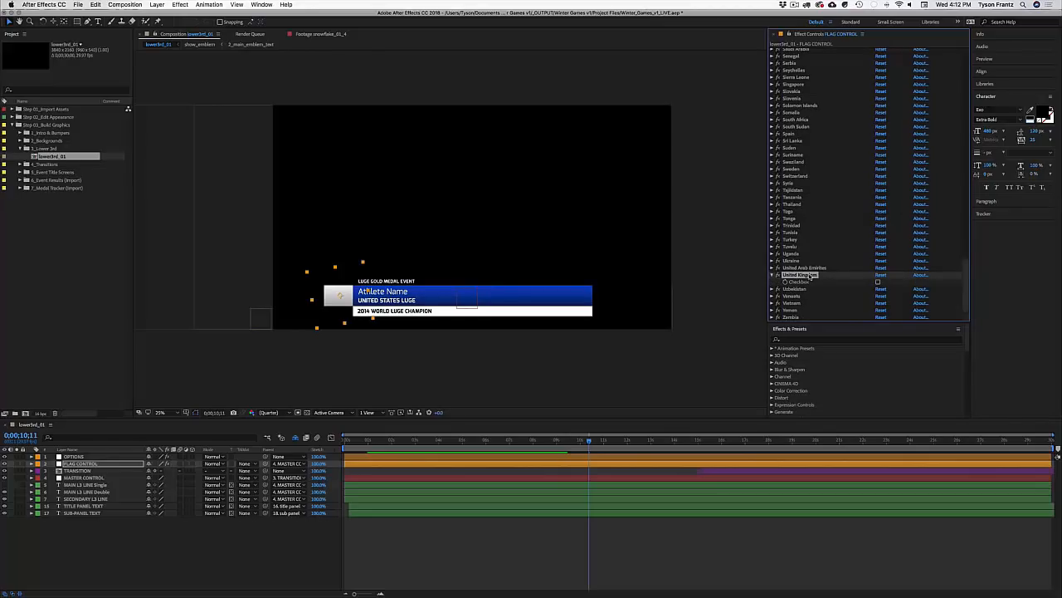
left_click(878, 283)
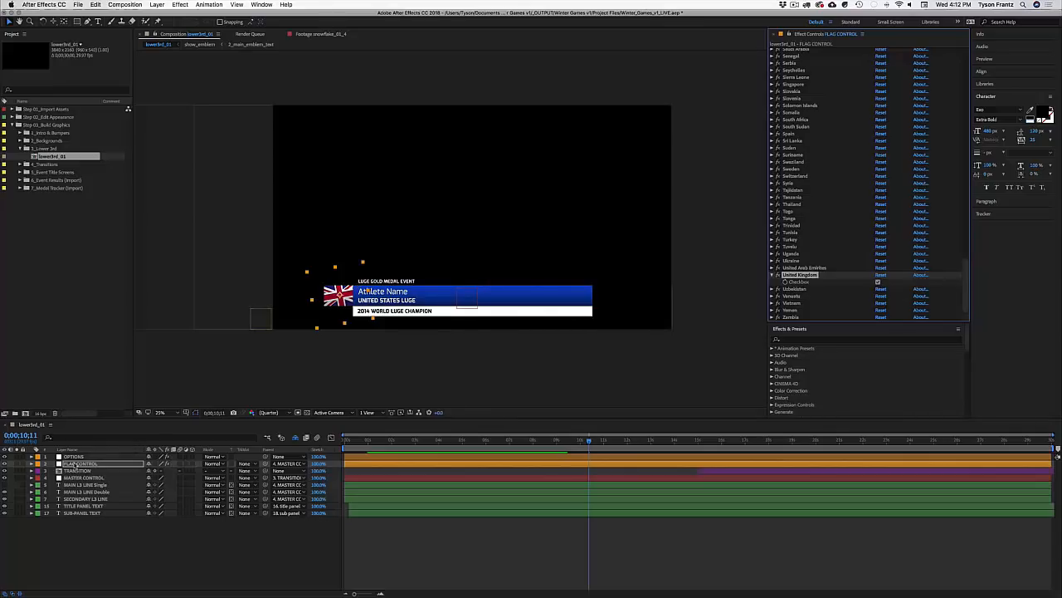
left_click(103, 469)
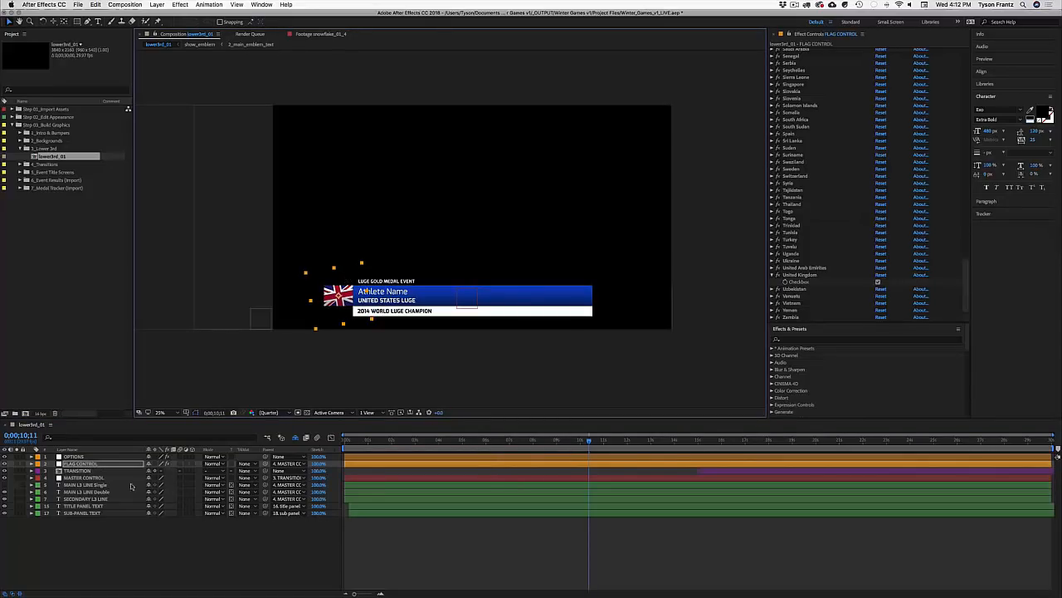
Step: Test the flag's scale at 350% and 200%, then restore it to 275%
key("s")
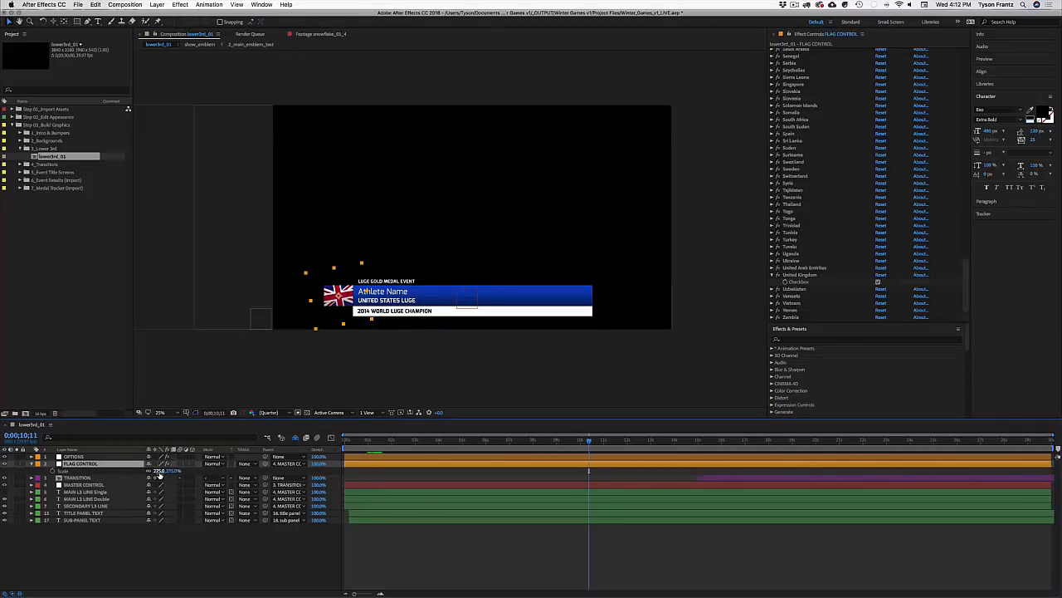
left_click_drag(159, 473, 155, 473)
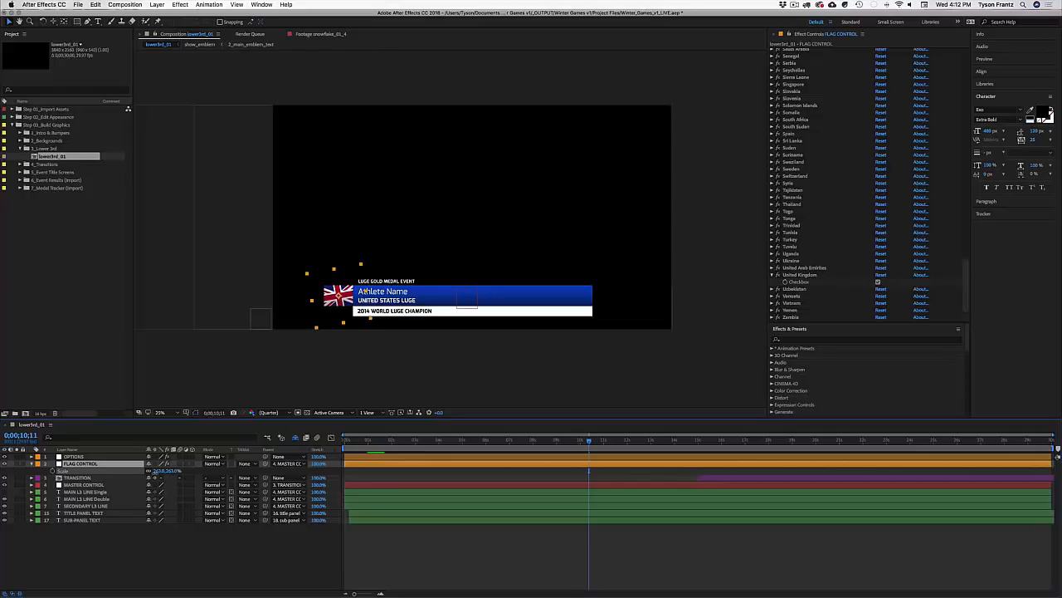
left_click(157, 470)
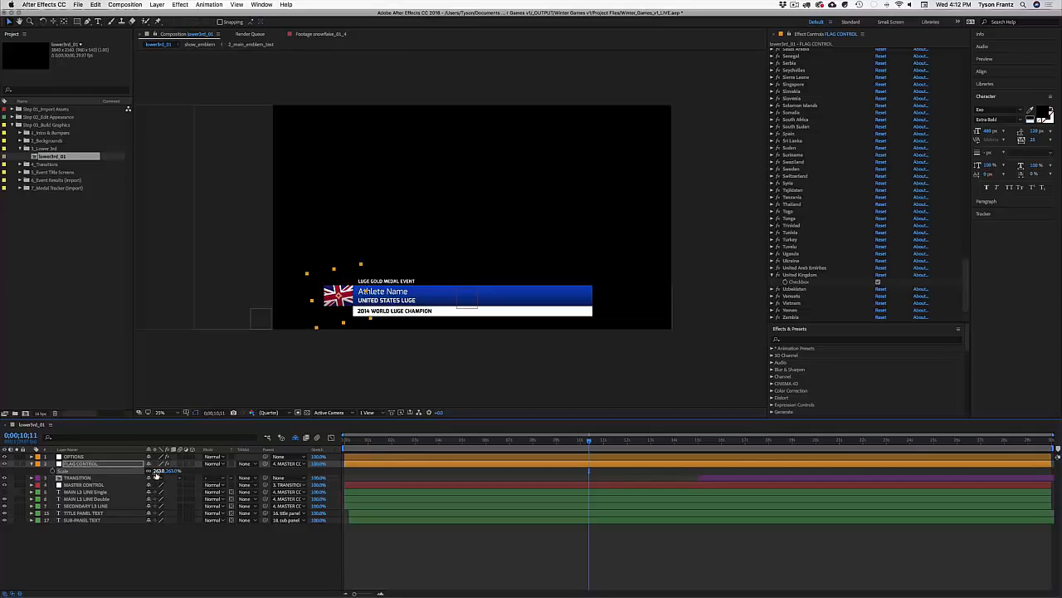
type("263350")
key("Return")
left_click(159, 471)
type("200")
key("Return")
left_click(158, 471)
type("275")
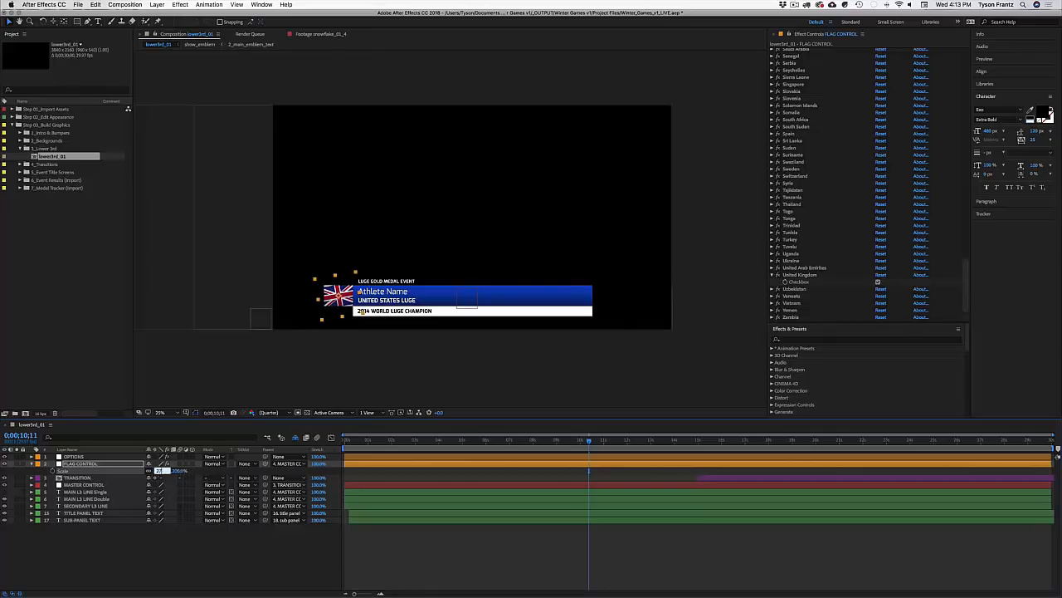
key("Return")
Step: Rotate the flag to -10 degrees
key("r")
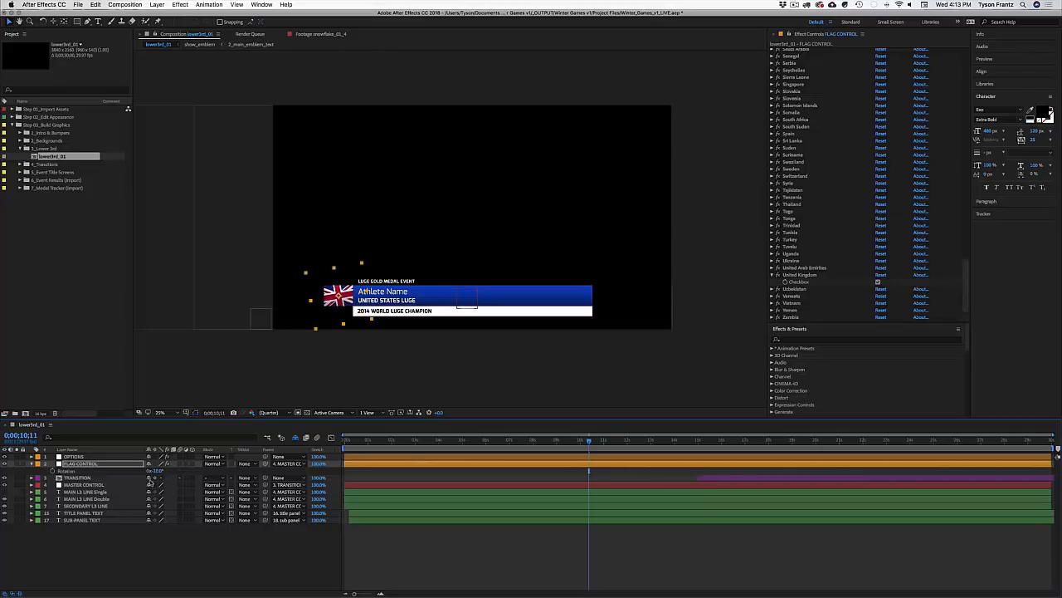
left_click(158, 471)
type("-10")
key("Return")
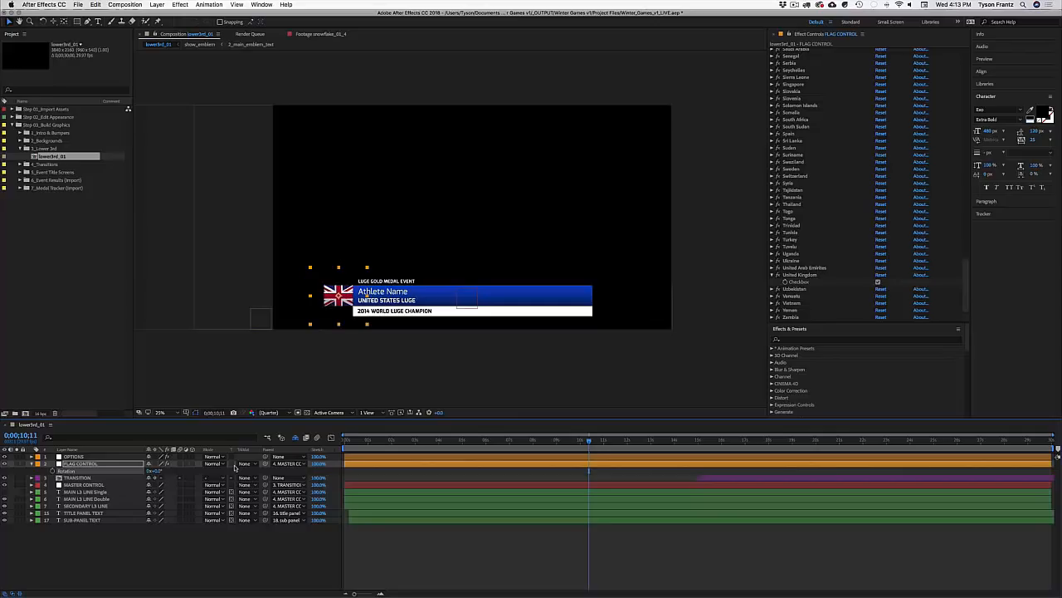
left_click(207, 535)
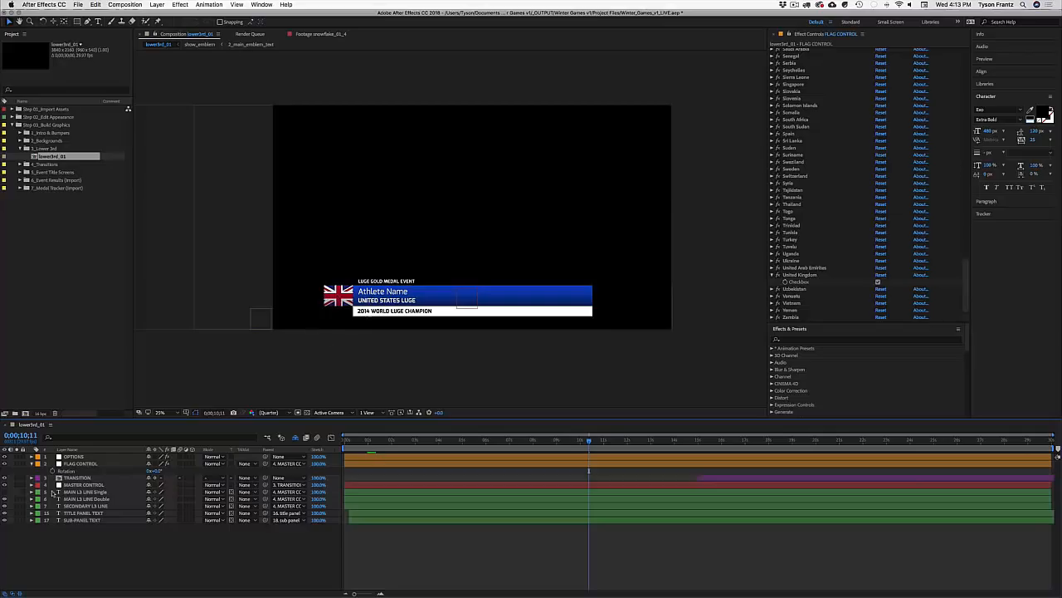
left_click_drag(161, 471, 152, 472)
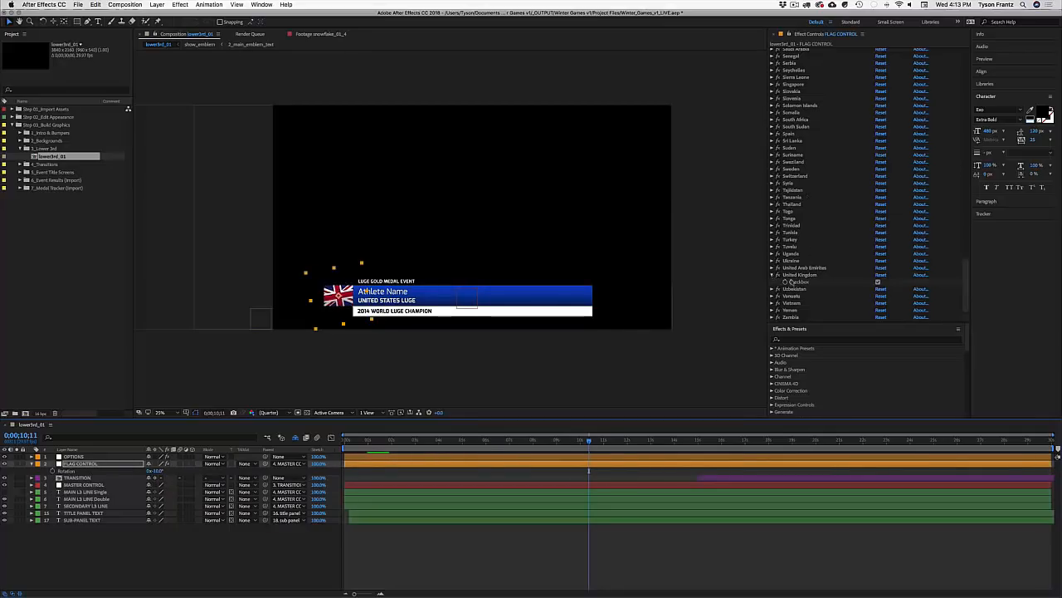
Step: Turn off the United Kingdom flag in FLAG CONTROL
left_click(789, 275)
left_click(878, 281)
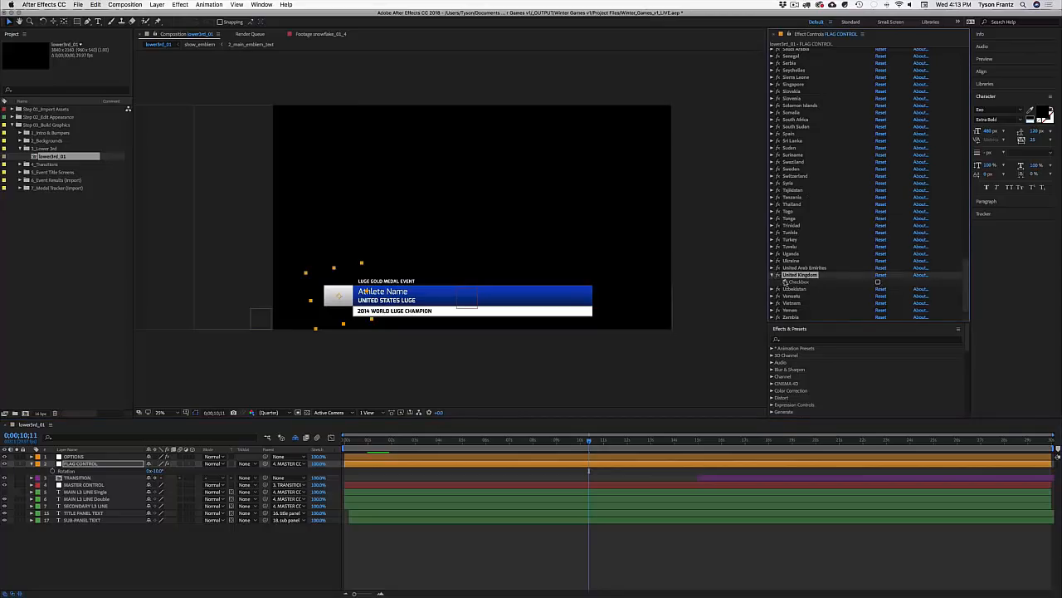
left_click(773, 275)
scroll(822, 239, "up", 20)
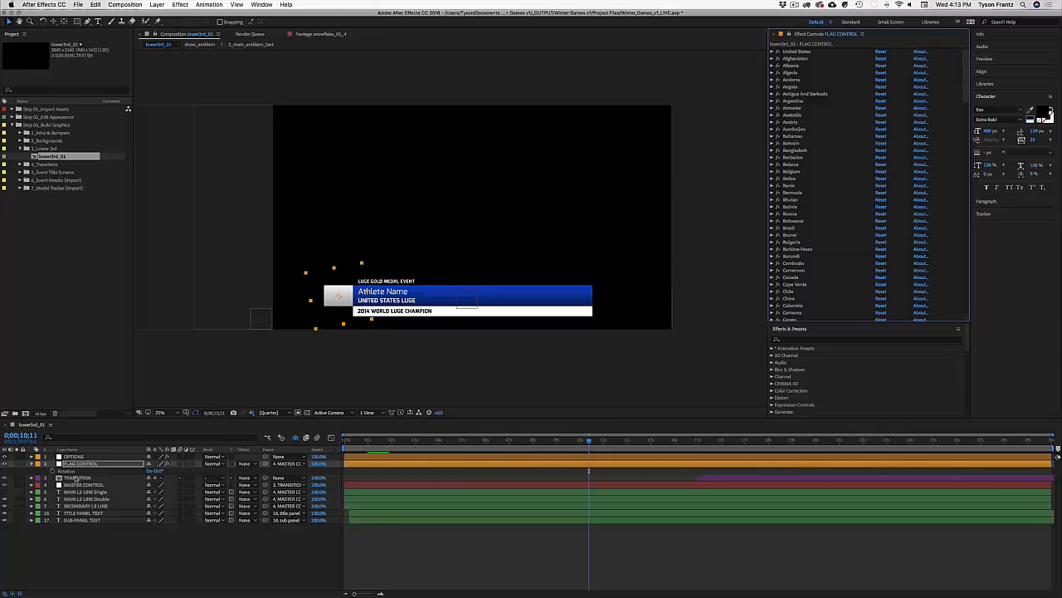
Step: Step through the lower third's text layers, then collapse Rotation and show OPTIONS' effects
left_click(79, 484)
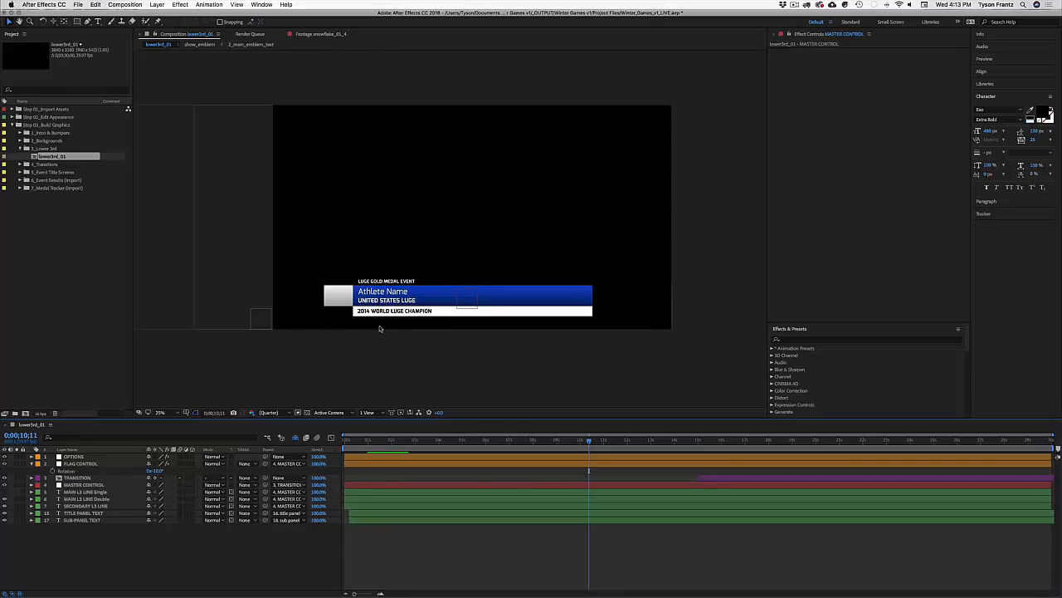
left_click(380, 328)
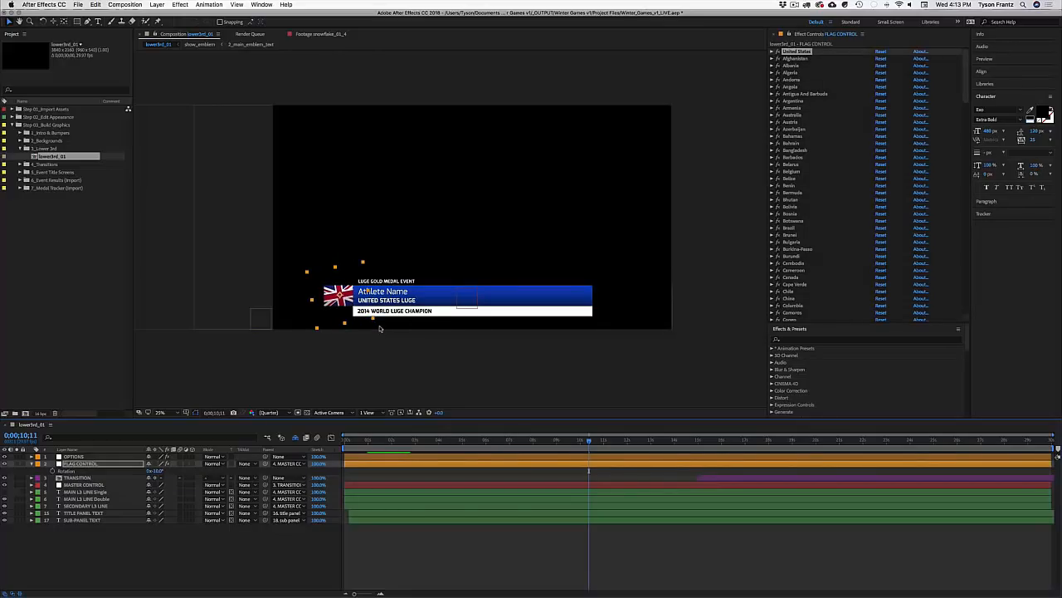
left_click(379, 327)
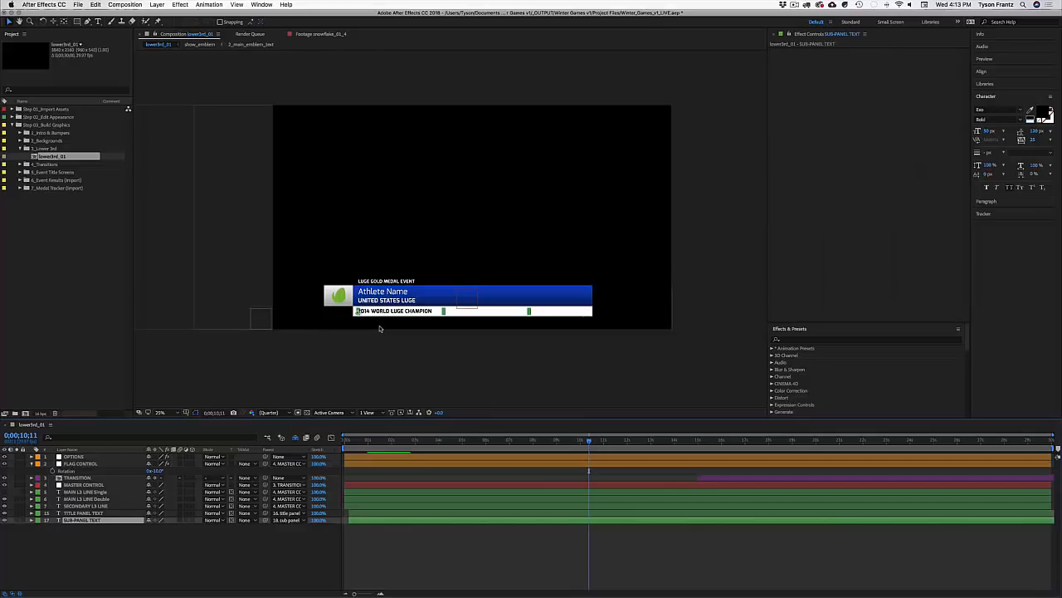
key("super+Up")
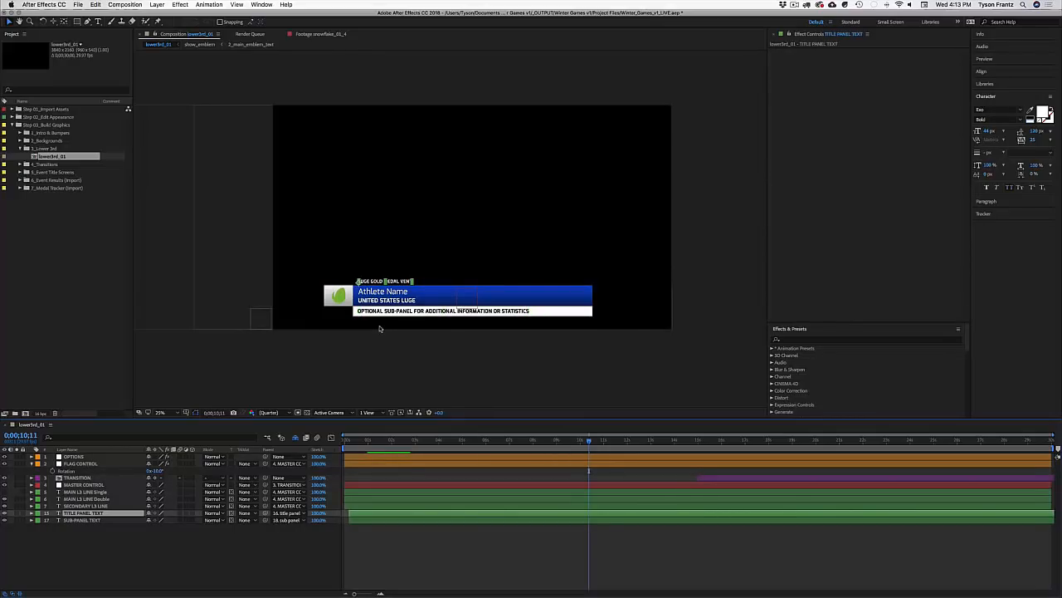
key("super+Up")
key("super+Up")
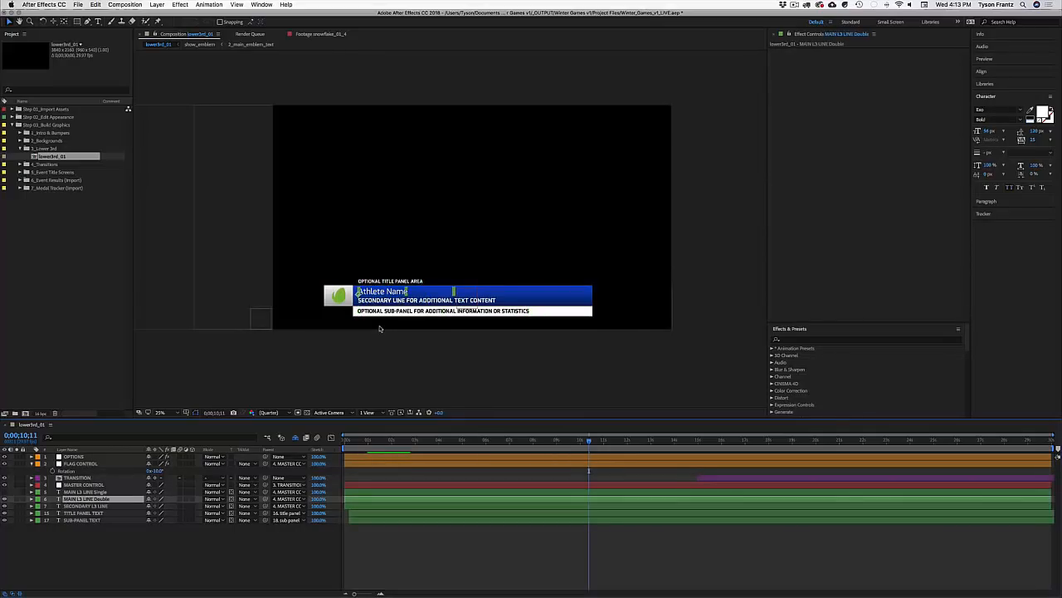
key("Return")
left_click(224, 539)
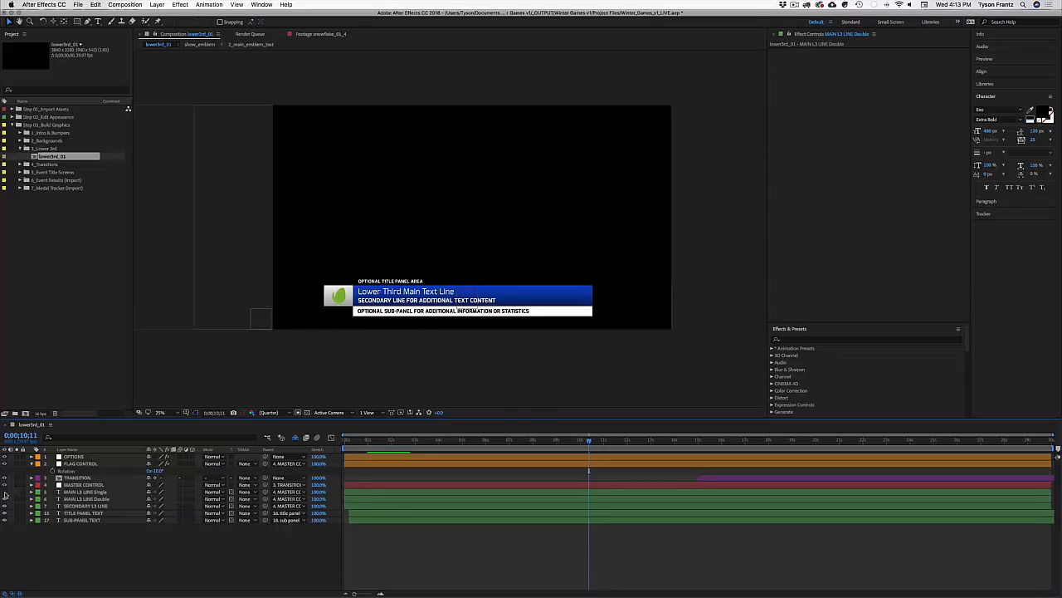
left_click(31, 464)
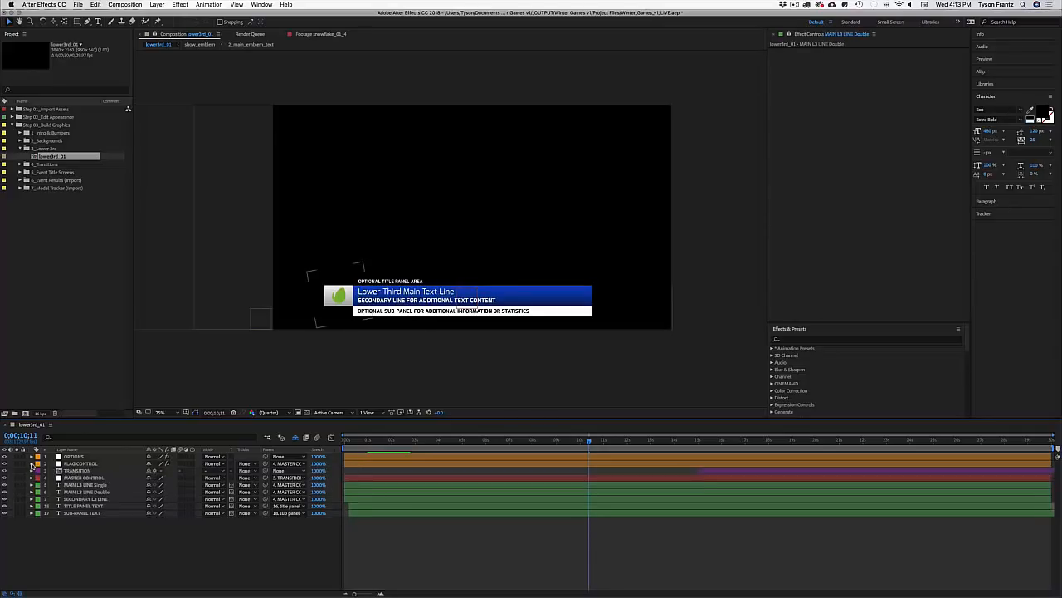
left_click(74, 456)
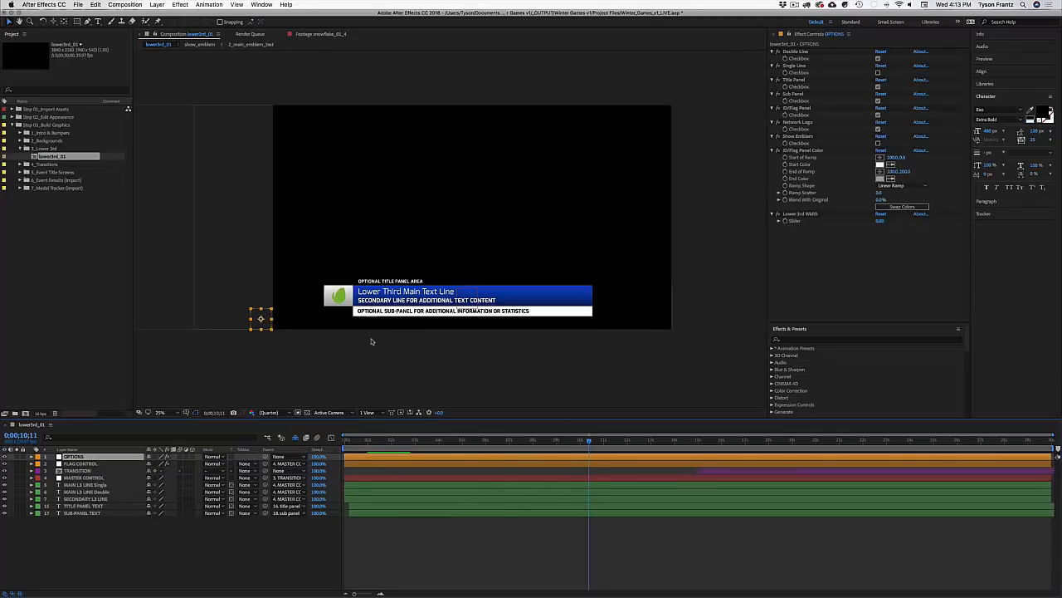
Step: Save the project, close lower3rd_01, and select the 3_Lower 3rd folder
key("super+s")
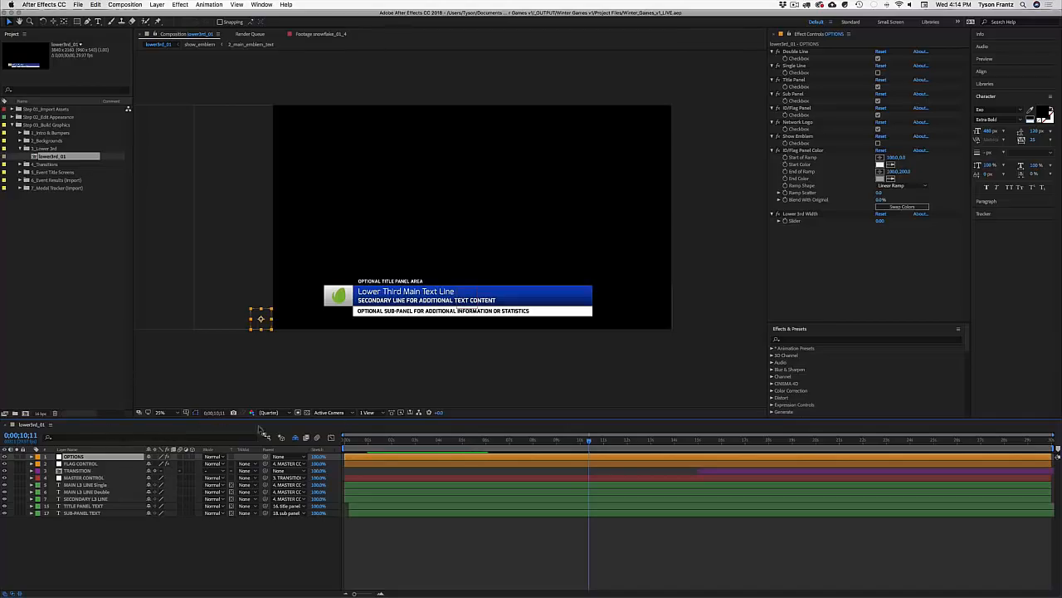
key("super+w")
left_click(38, 148)
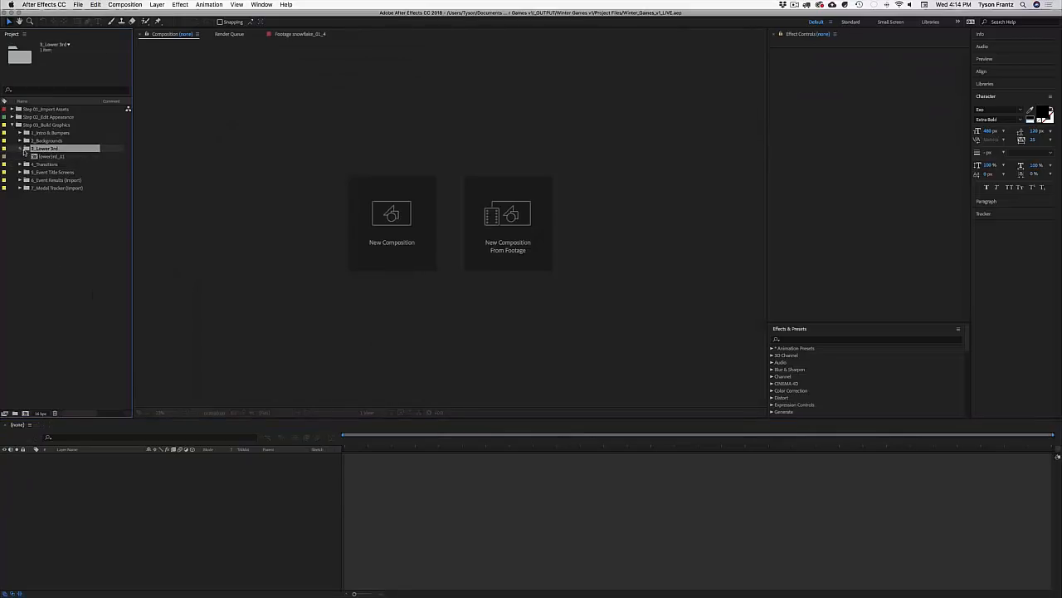
Step: Open transition_01, transition_02 and transition_03 from the 4_Transitions folder
left_click(21, 149)
left_click(41, 156)
left_click(19, 159)
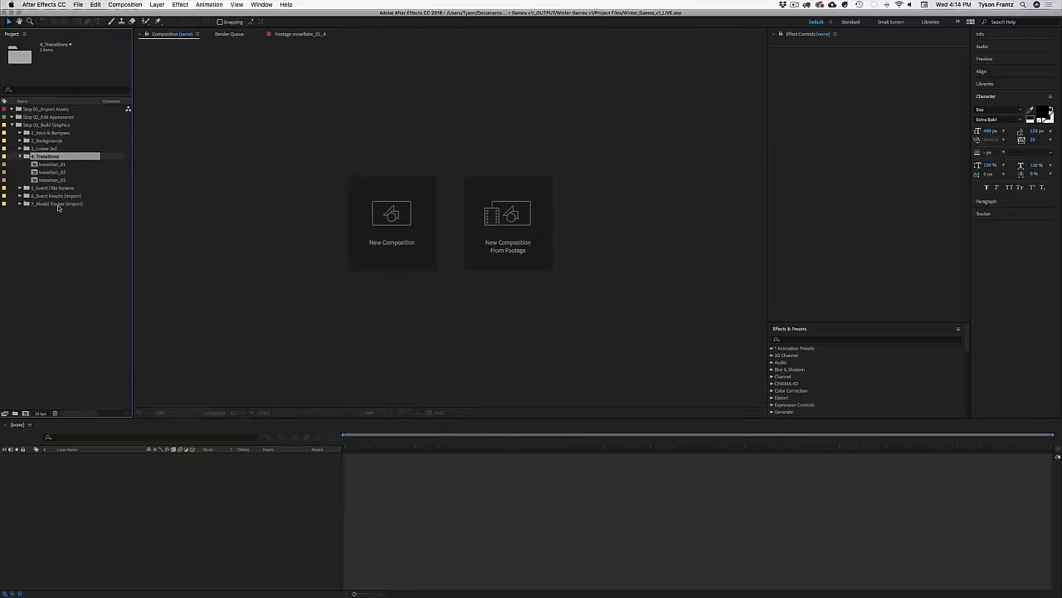
left_click(52, 164)
left_click(51, 179, "shift")
double_click(51, 179)
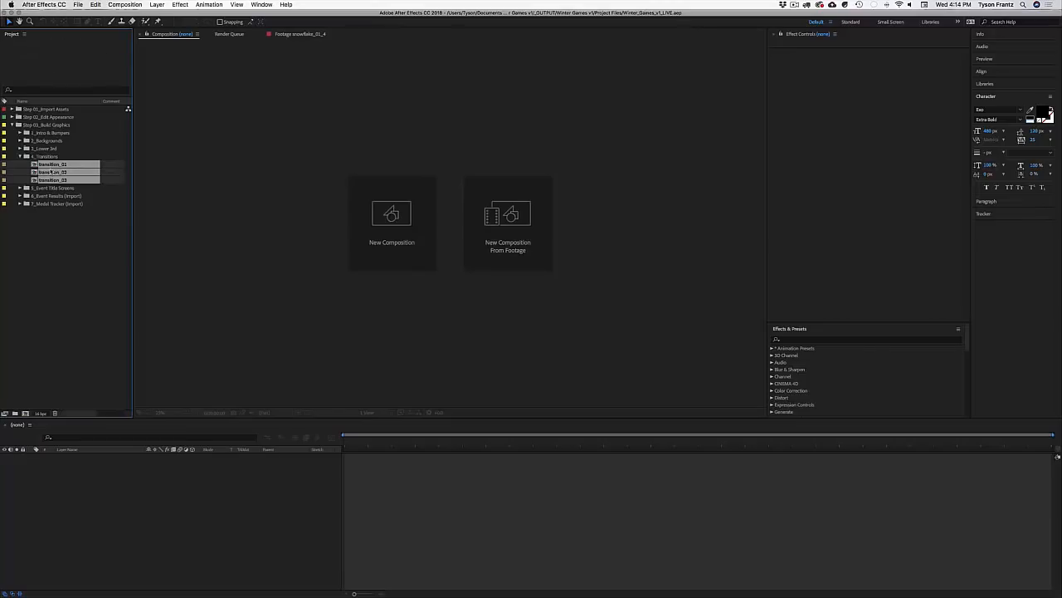
Step: Scrub and play a preview of transition_01 to reveal the emblem
left_click(373, 439)
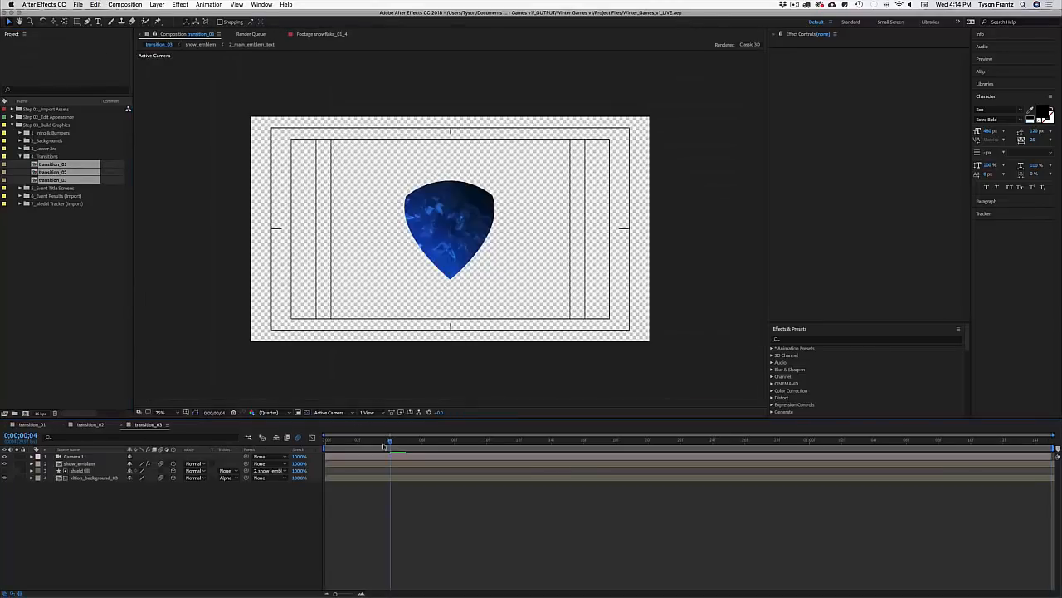
left_click_drag(374, 447, 473, 446)
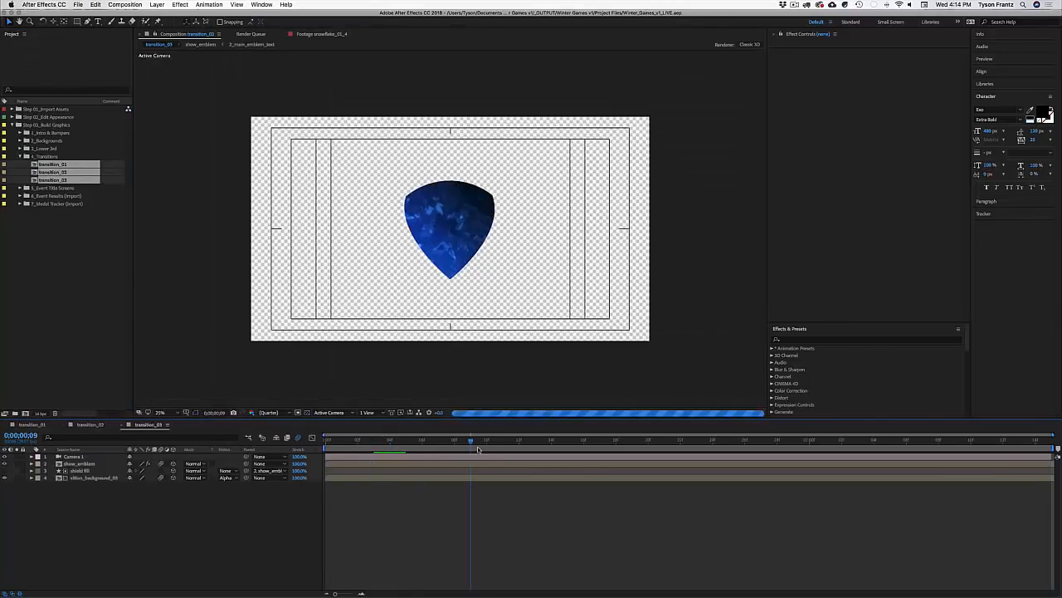
left_click(33, 424)
key("space")
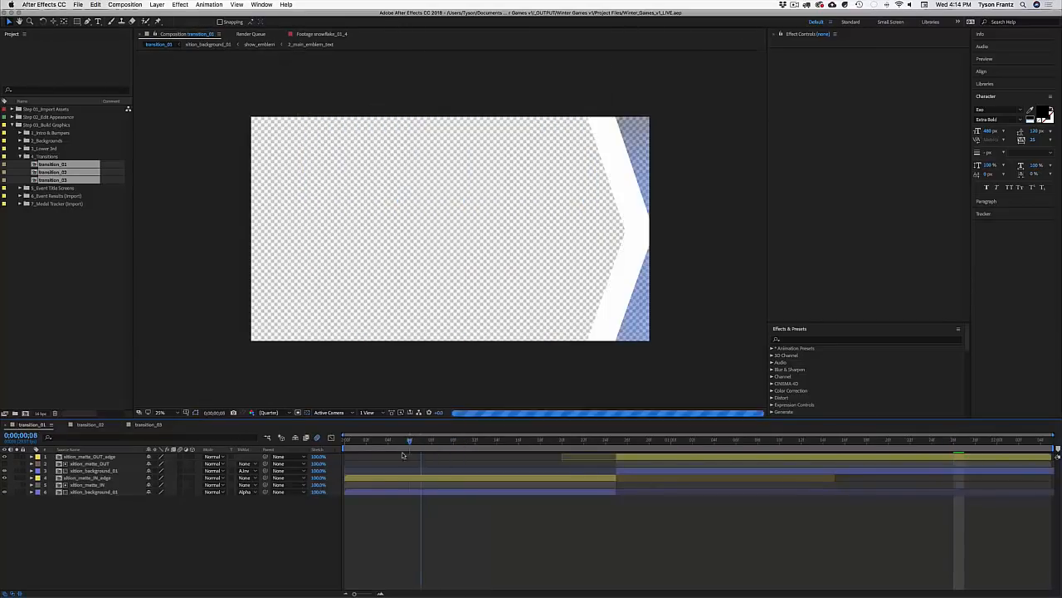
left_click_drag(511, 456, 739, 484)
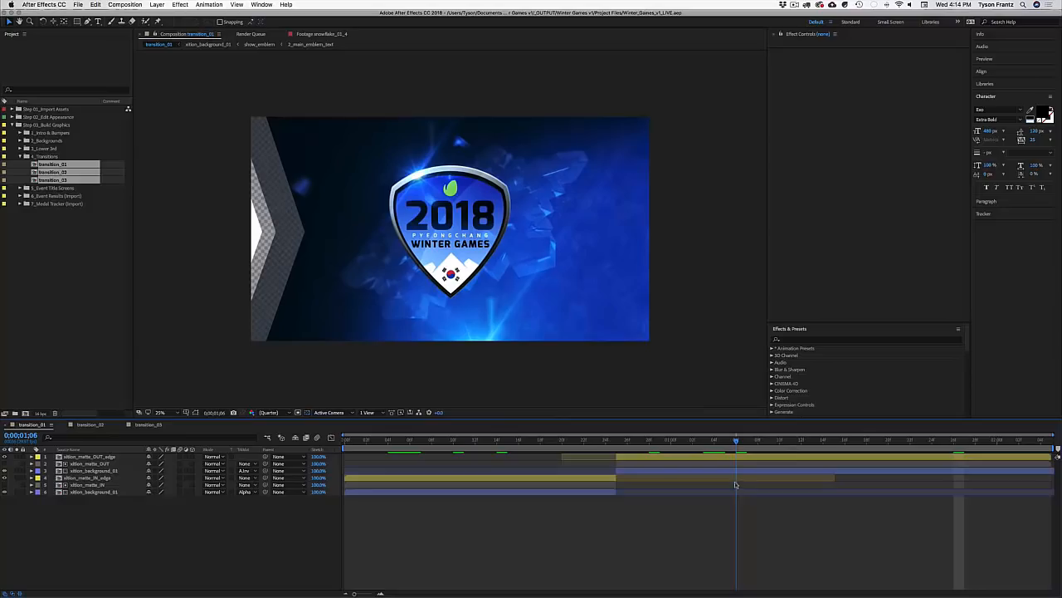
left_click(55, 165)
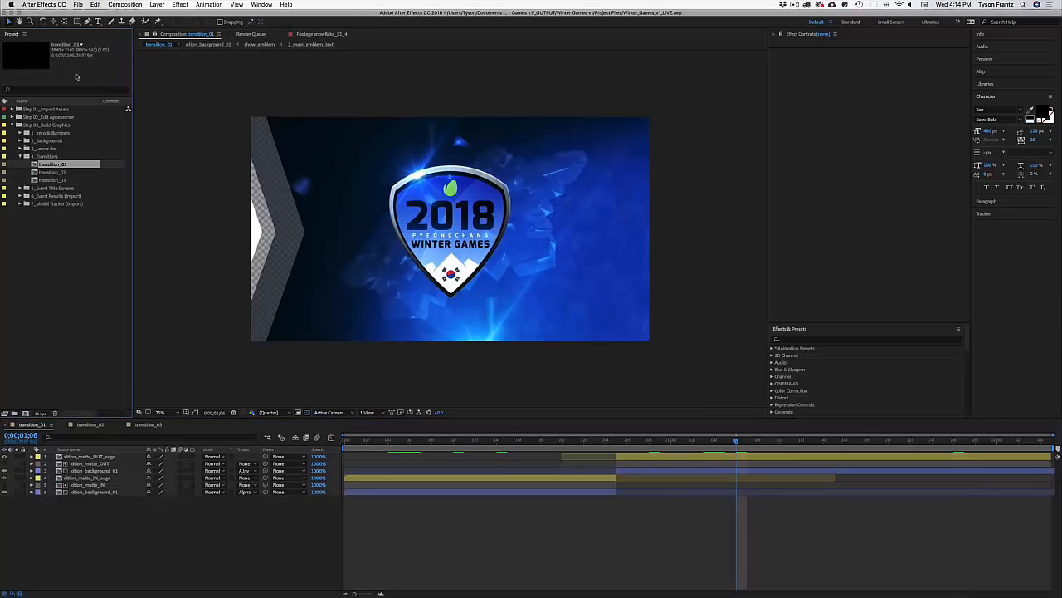
Step: Preview transition_02, then open transition_03 and scrub through to the shield
left_click(89, 424)
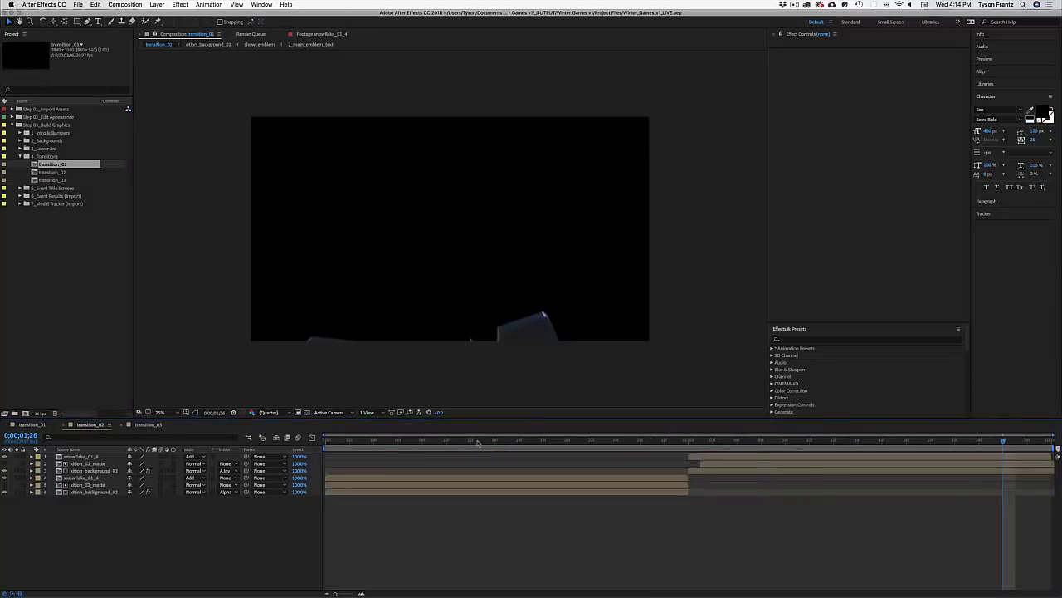
left_click(478, 442)
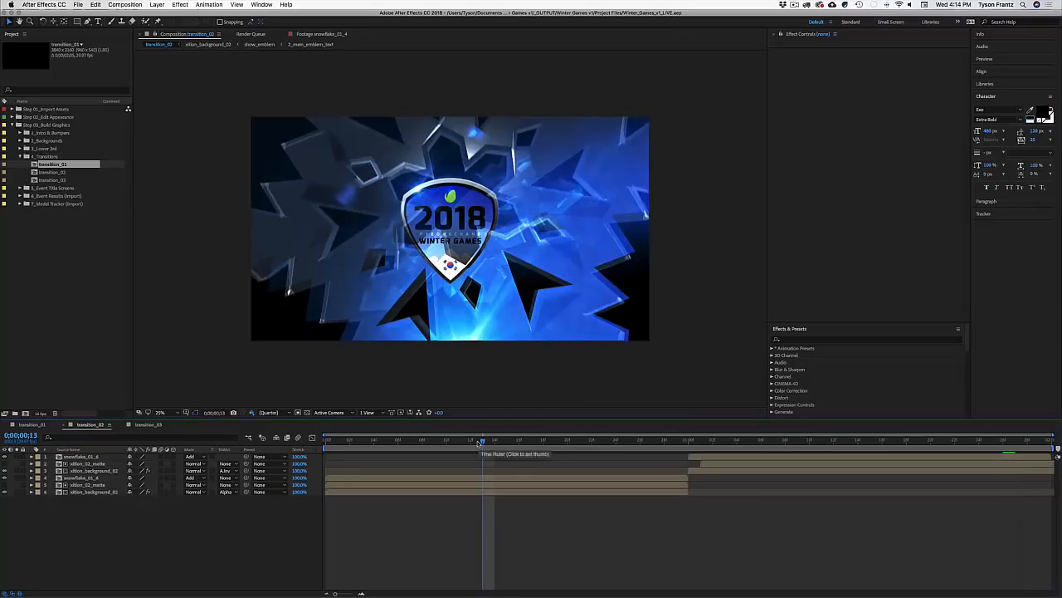
left_click_drag(478, 441, 580, 442)
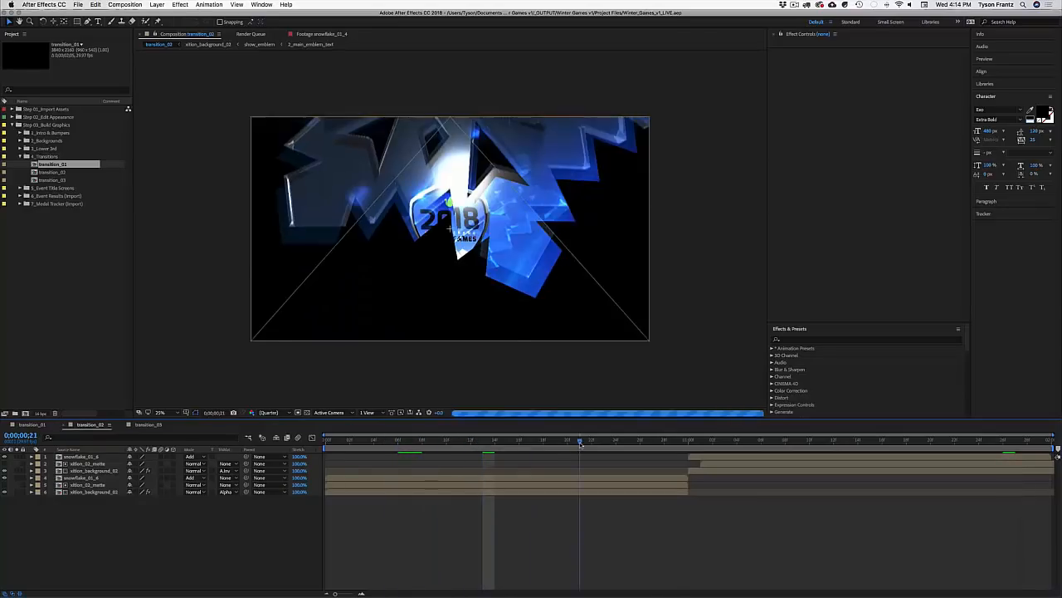
key("space")
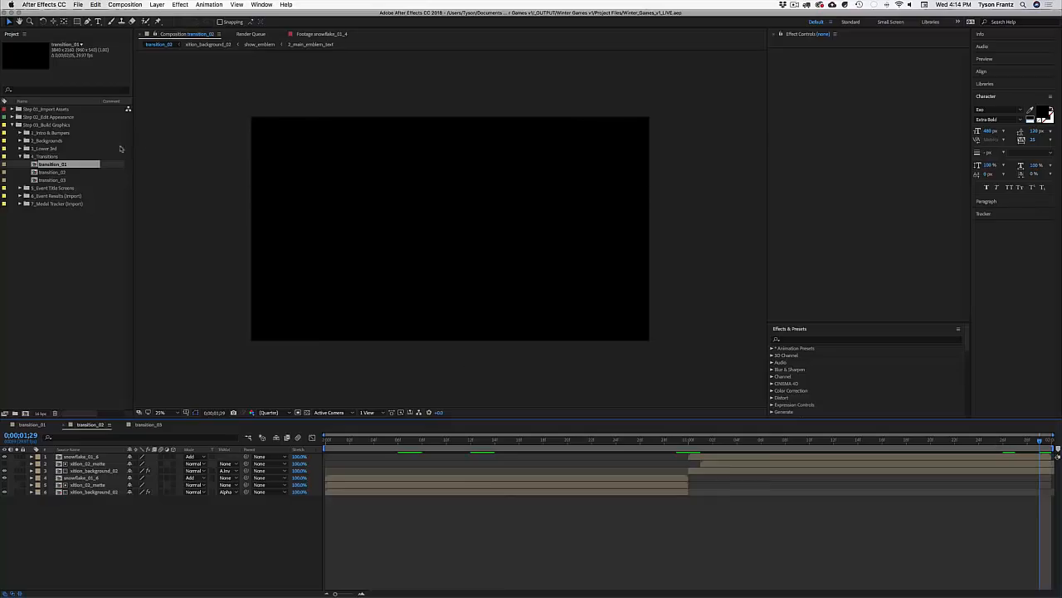
left_click(53, 179)
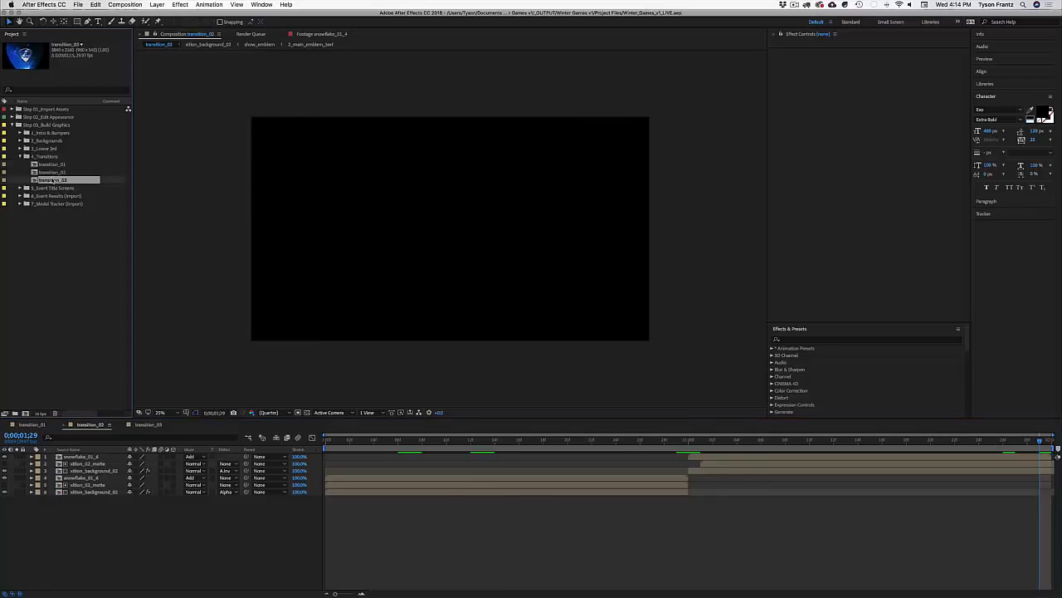
double_click(53, 179)
left_click(455, 442)
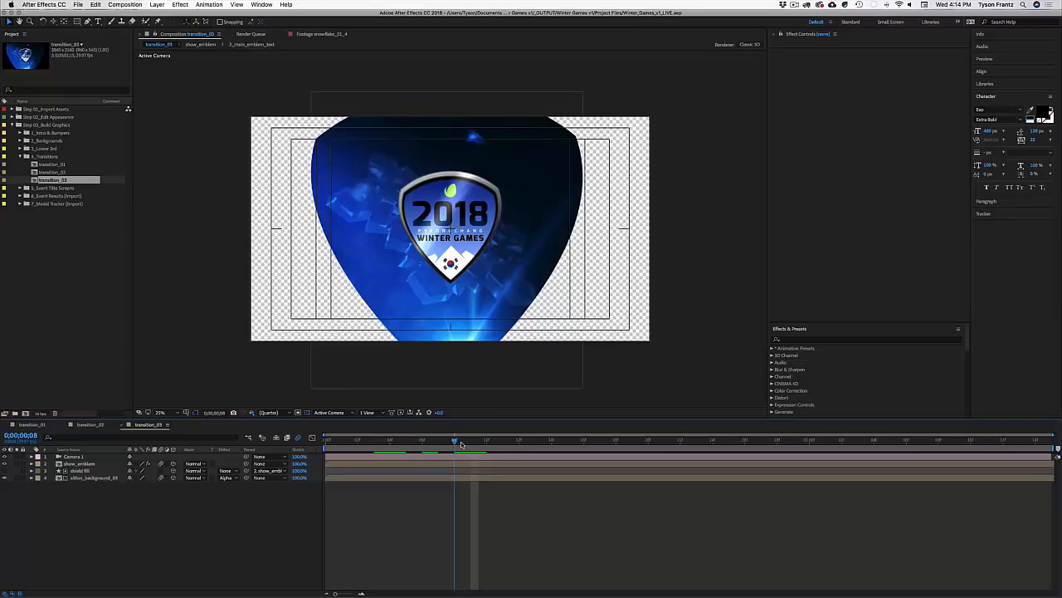
left_click_drag(461, 444, 1056, 456)
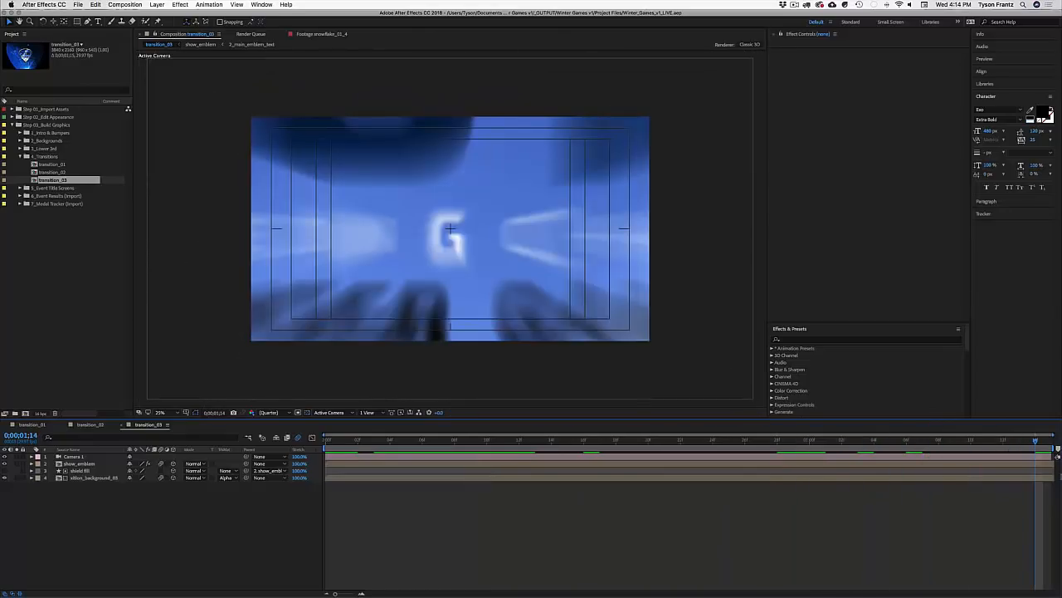
Step: Close all compositions and expand the 5_Event Title Screens folder
key("super+w")
key("super+w")
key("super+w")
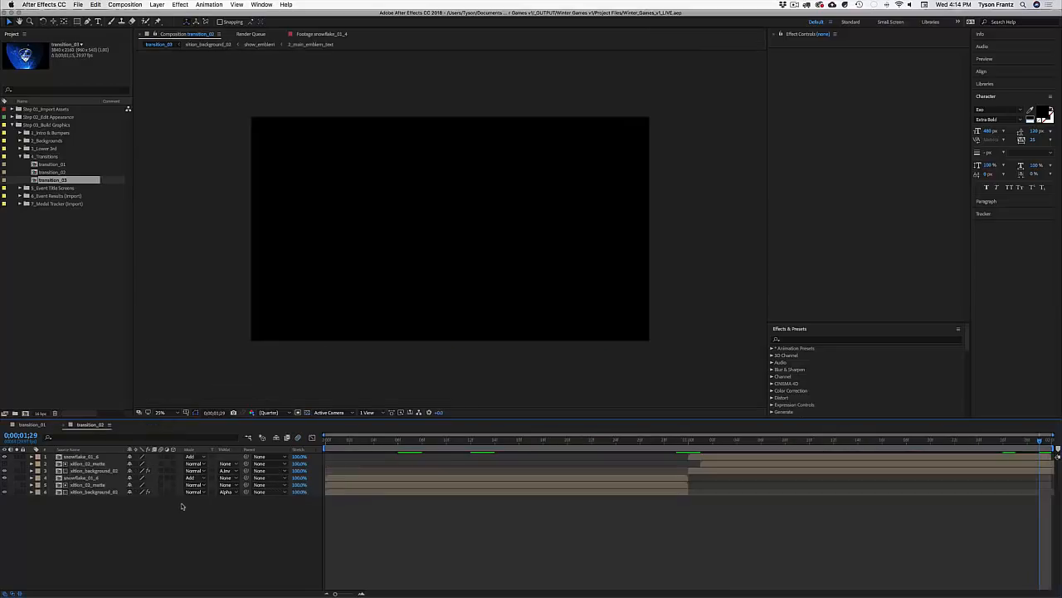
left_click(19, 156)
left_click(20, 163)
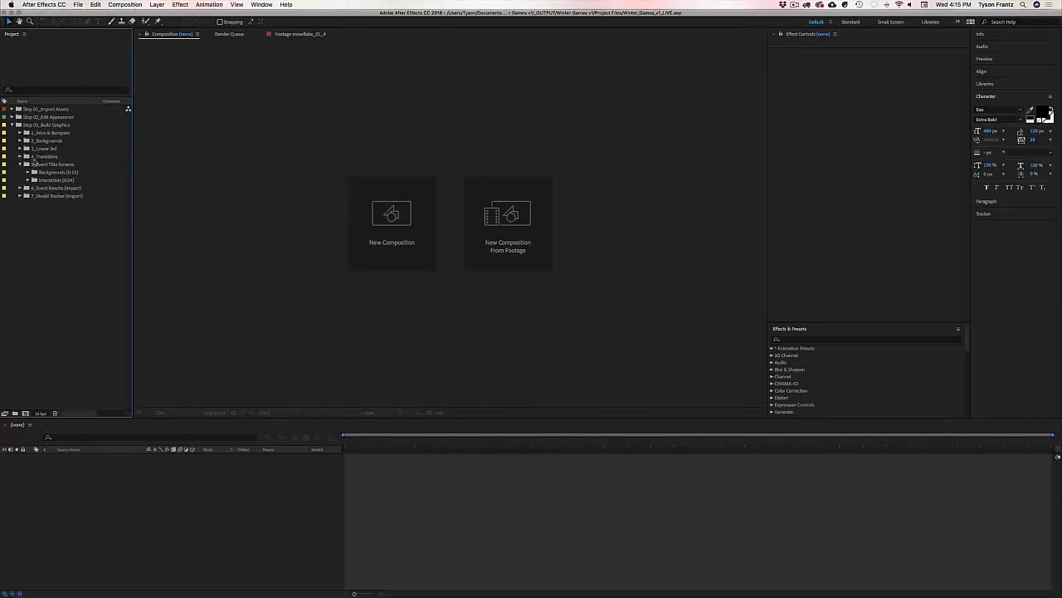
left_click(55, 157)
Step: Expand Backgrounds and open event_bkgd_ALPINE_SKIING, collapsing its burst flare layer
left_click(47, 141)
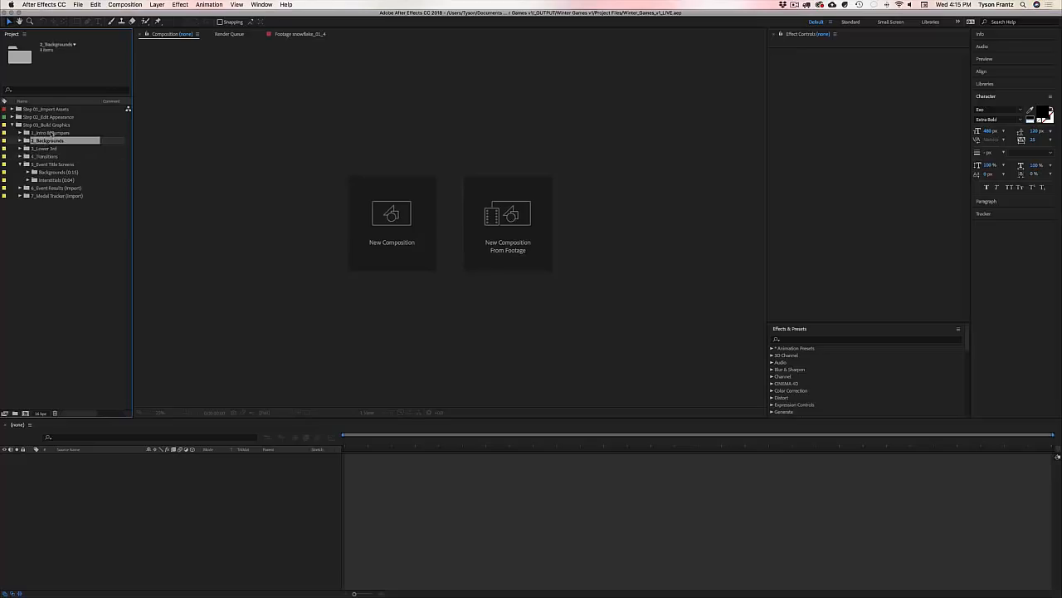
left_click(50, 133)
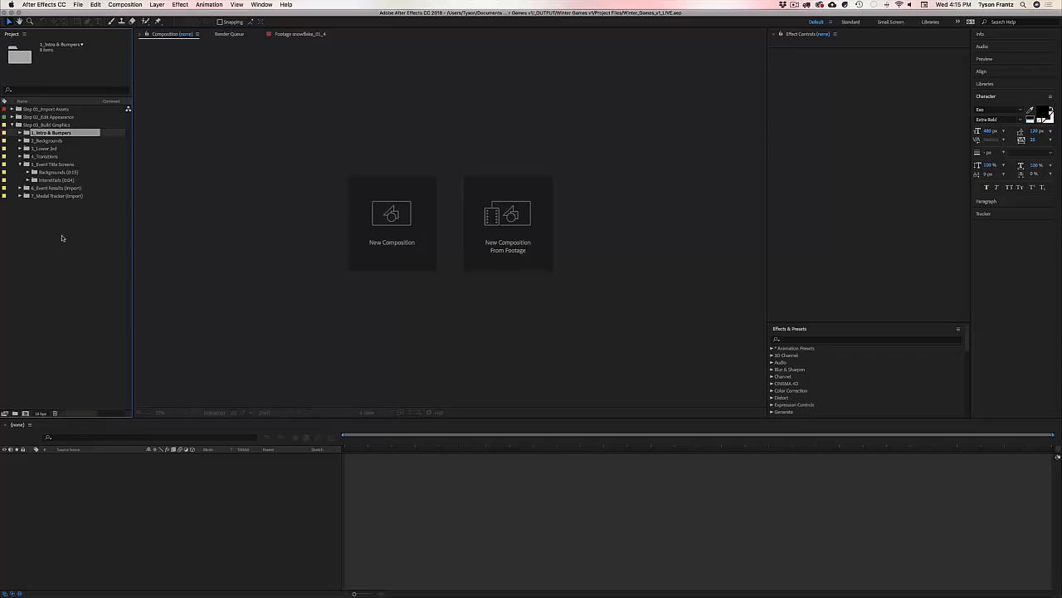
left_click(29, 173)
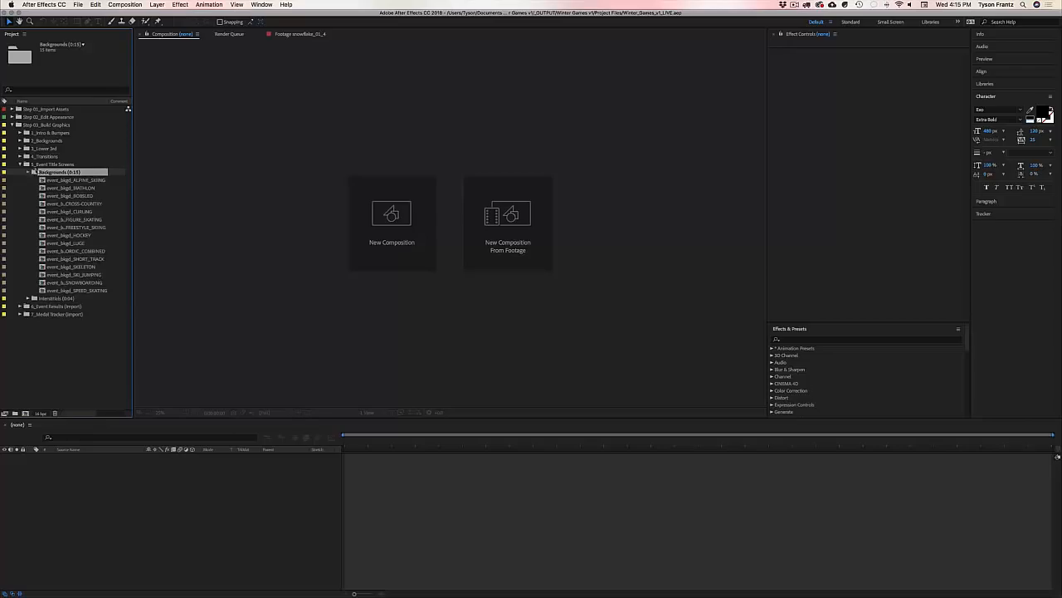
left_click(32, 171)
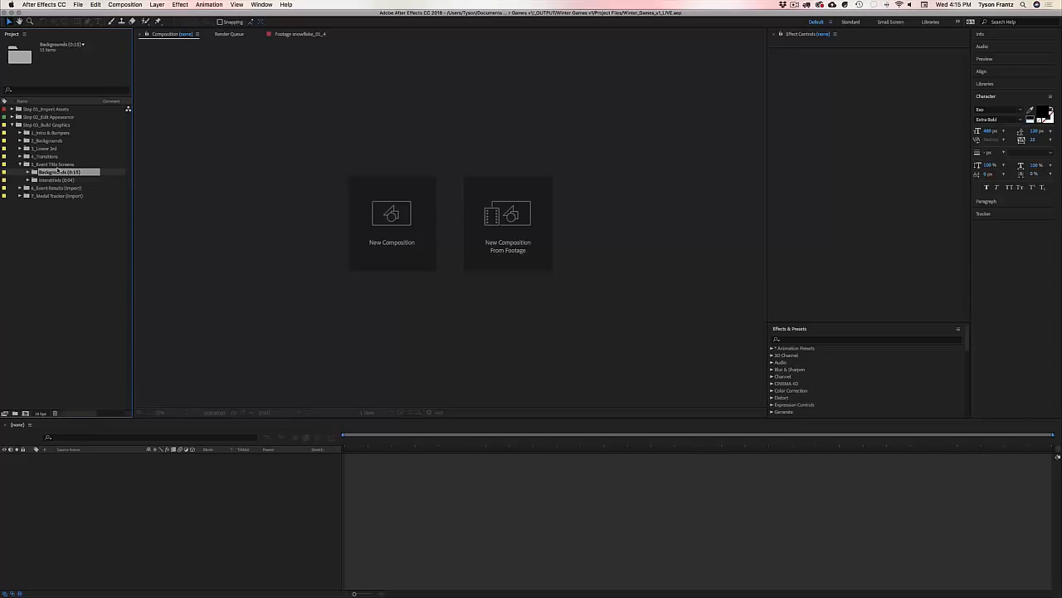
left_click(61, 309)
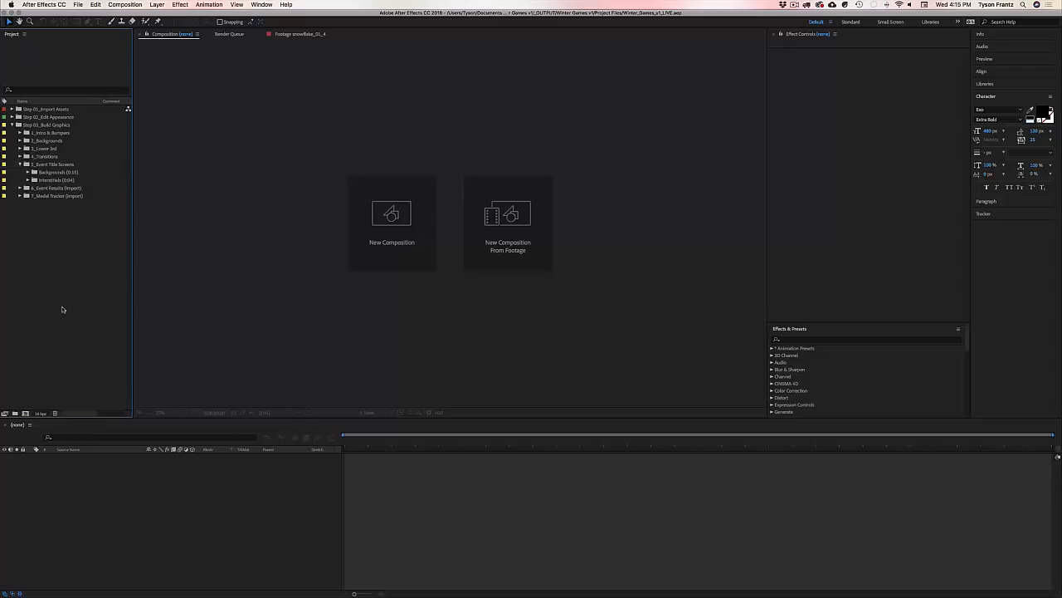
left_click(46, 173)
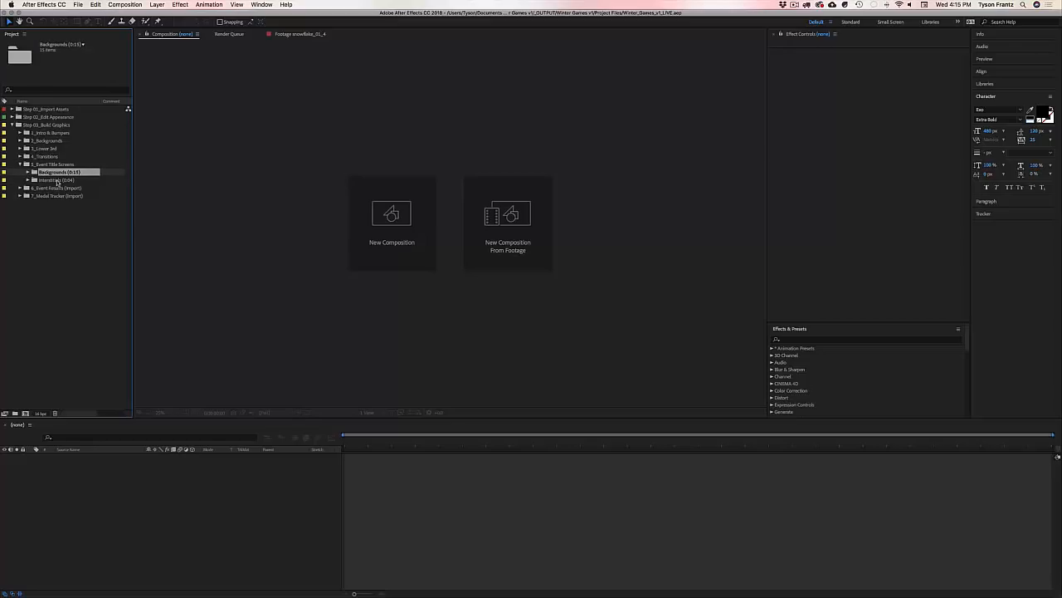
left_click(27, 172)
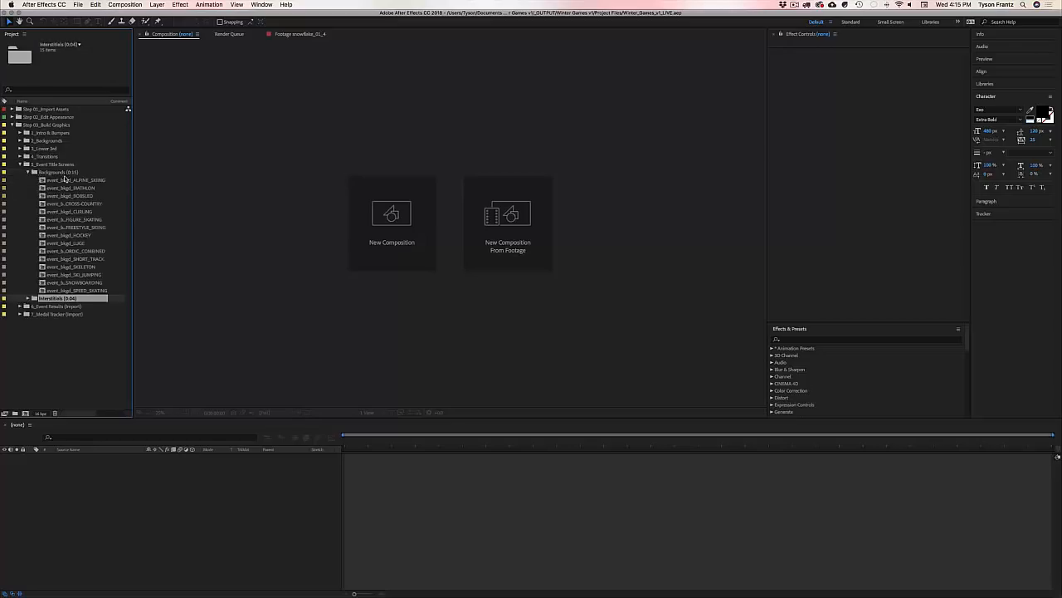
left_click(65, 181)
double_click(65, 181)
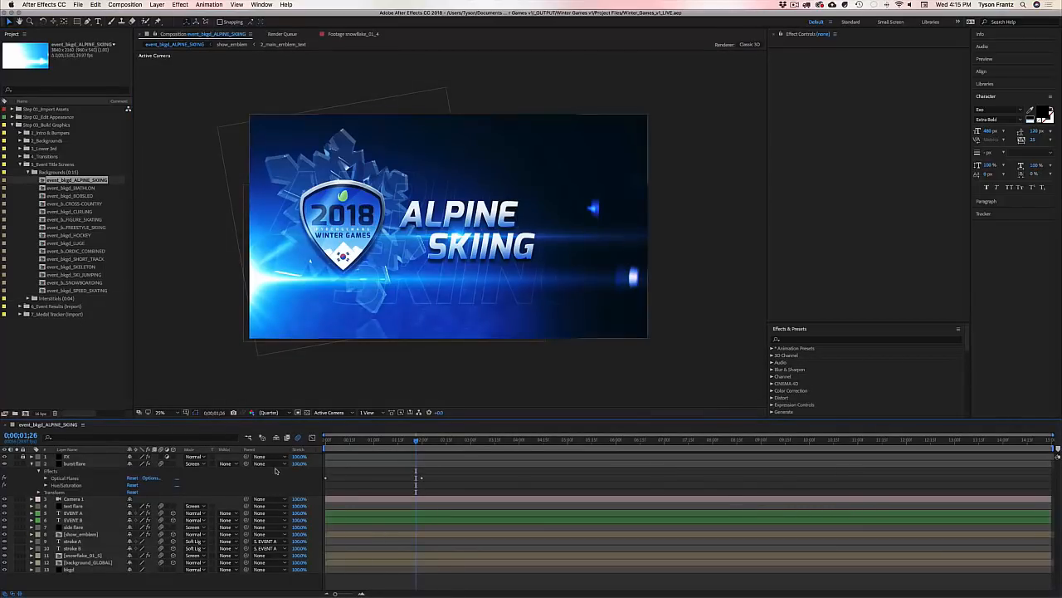
left_click(31, 463)
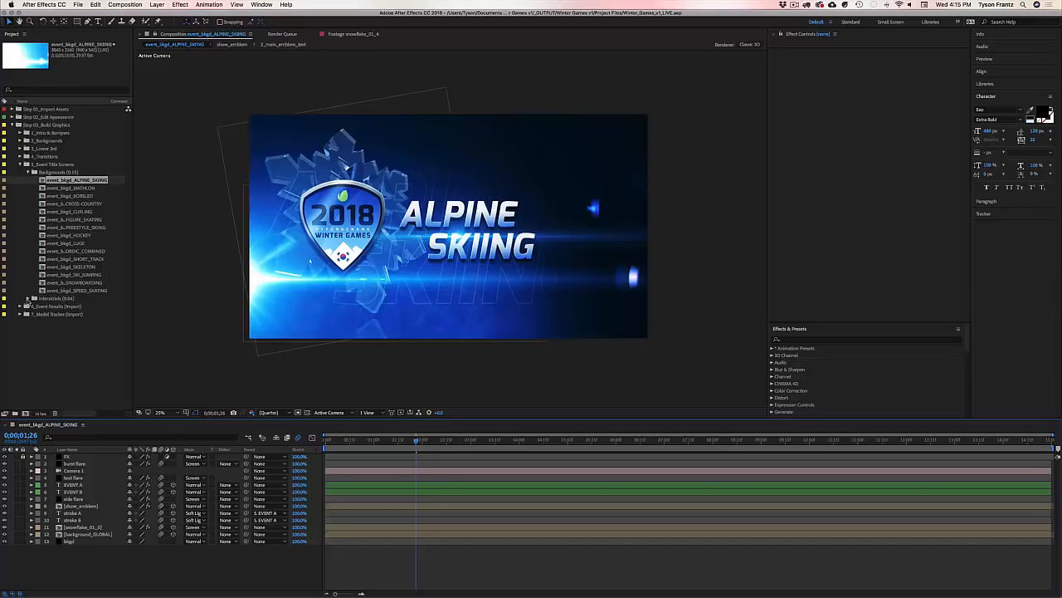
Step: Close the background comp and open event_interstitial_ALPINE_SKIING from Interstitials
key("super+w")
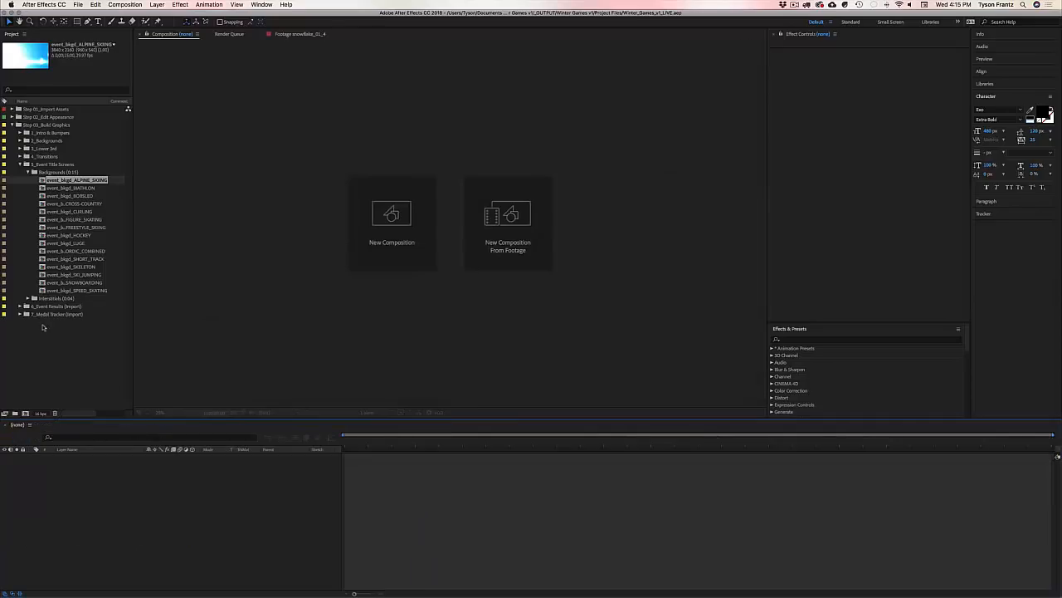
left_click(29, 298)
left_click(75, 291)
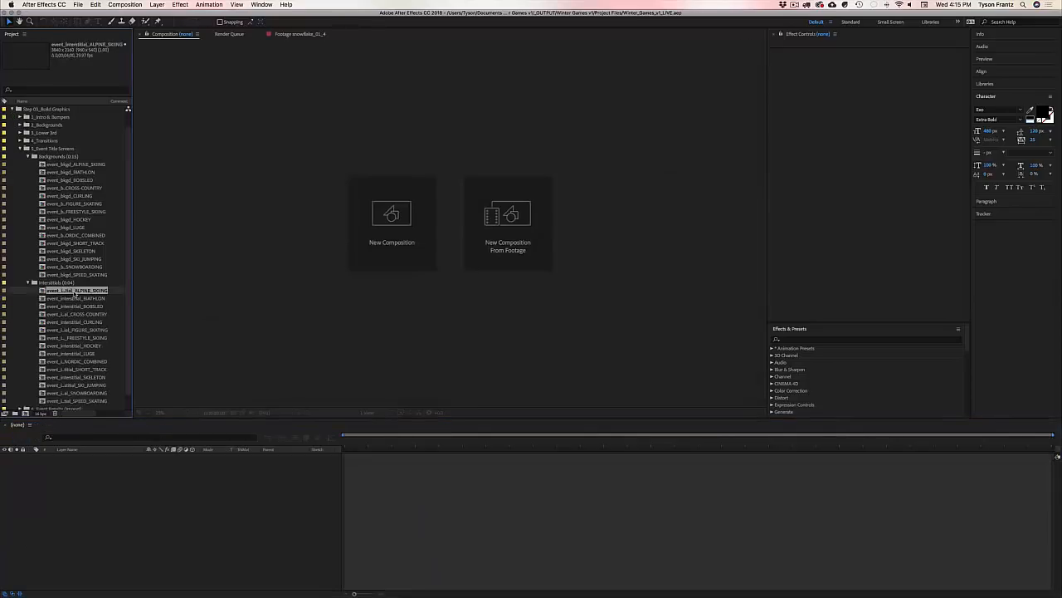
double_click(75, 290)
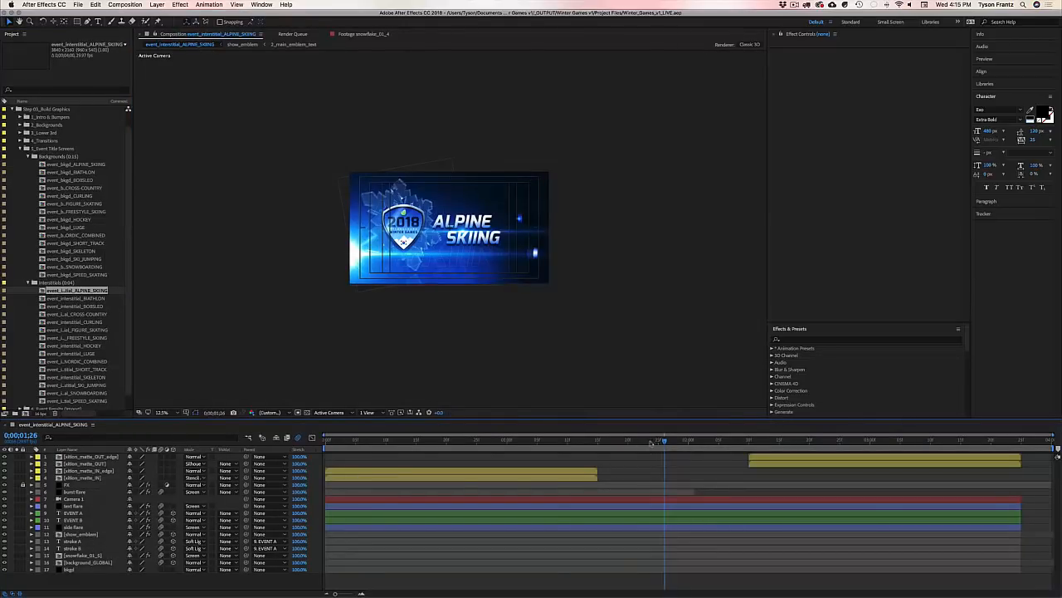
Step: Scrub from the opening wipe to the ALPINE SKIING title, then back from the closing wipe
left_click(401, 447)
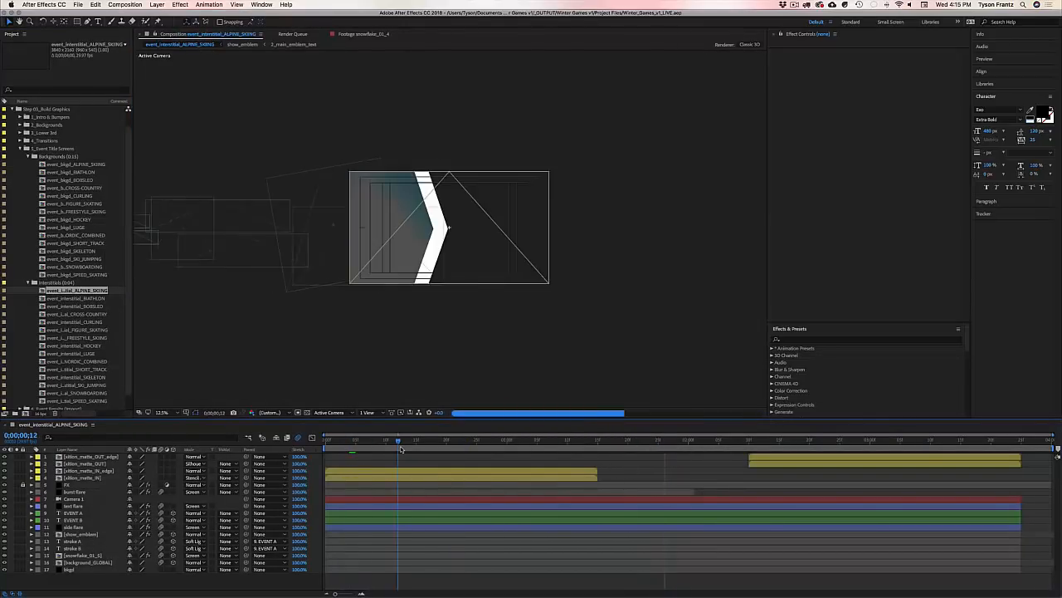
left_click_drag(401, 448, 915, 474)
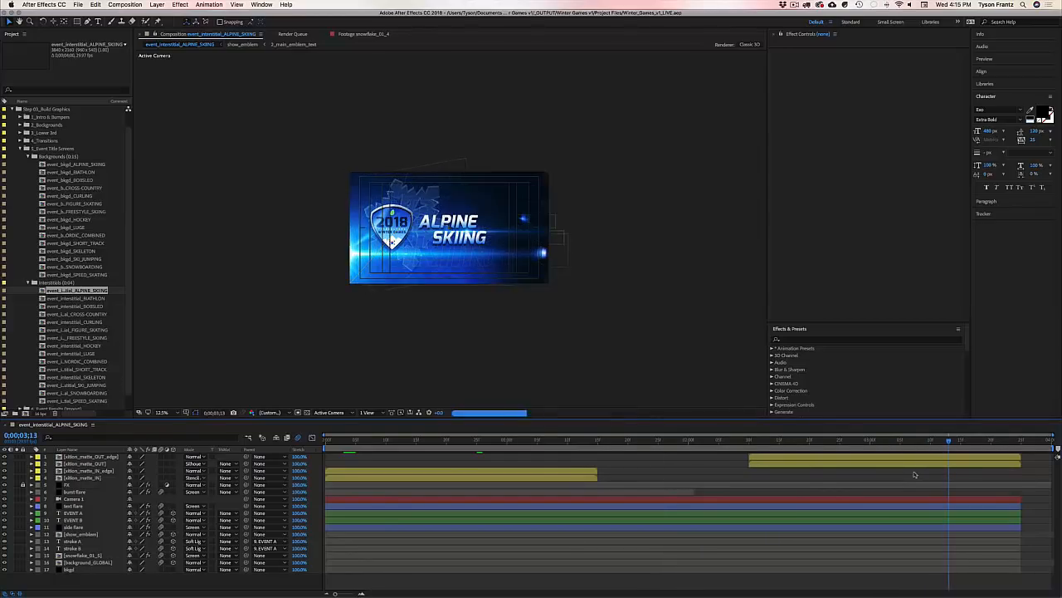
left_click(958, 442)
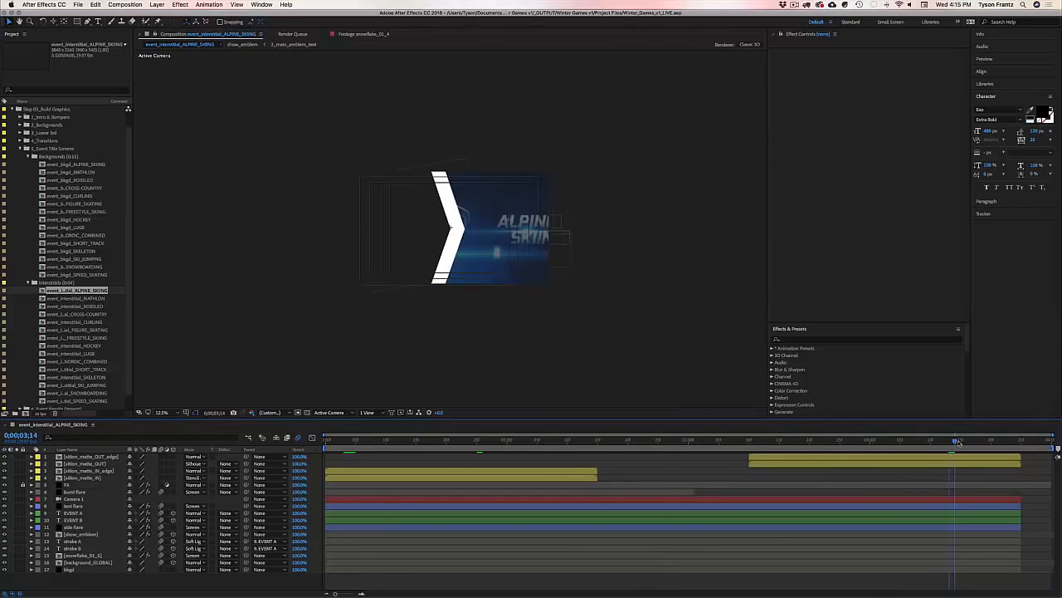
left_click_drag(958, 442, 676, 456)
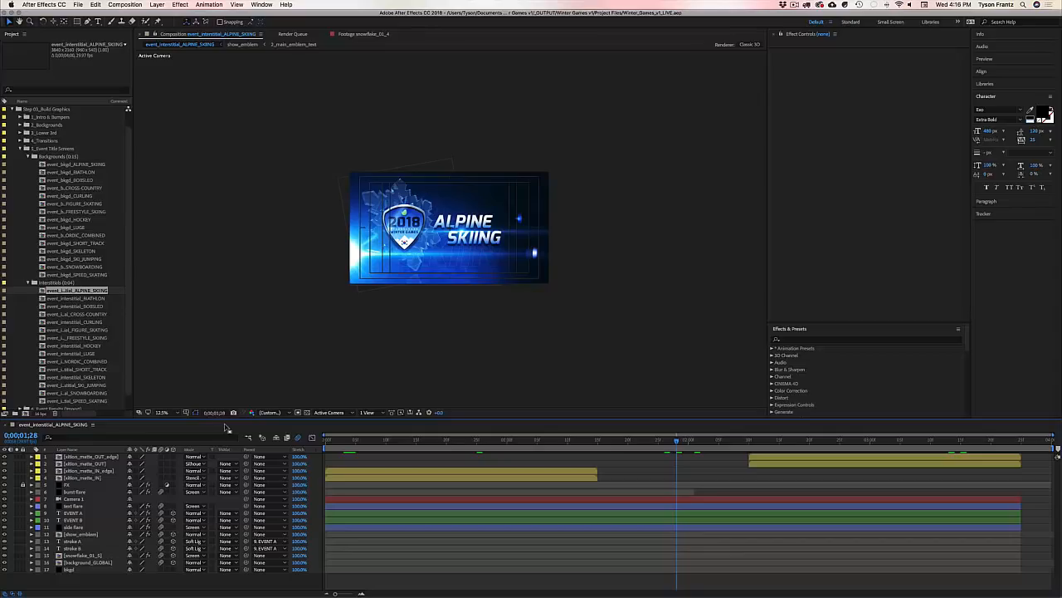
Step: Close the Alpine Skiing interstitial and widen the Project panel and Name column
key("super+w")
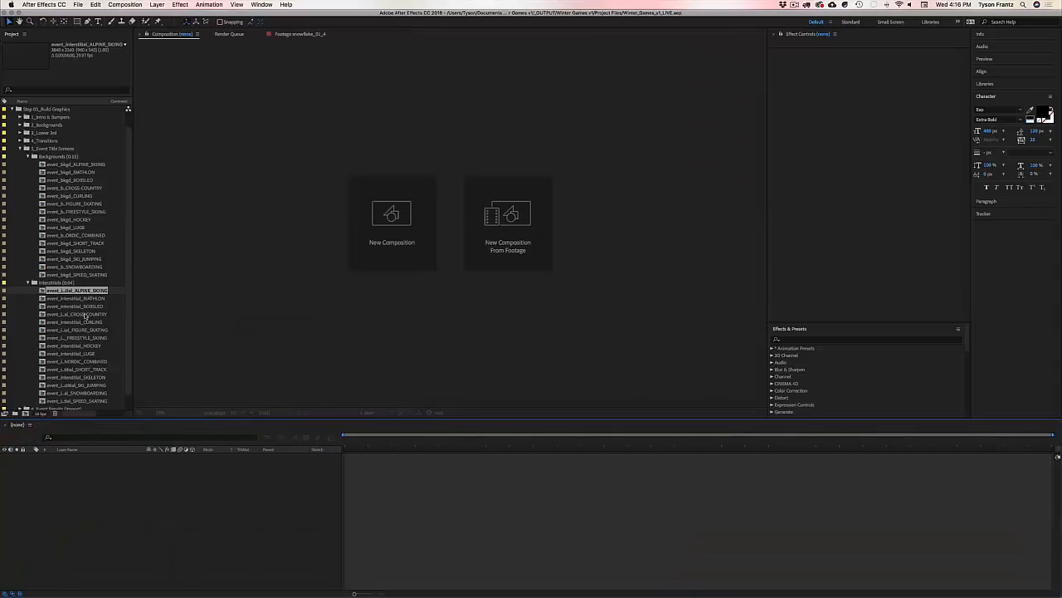
scroll(84, 316, "down", 2)
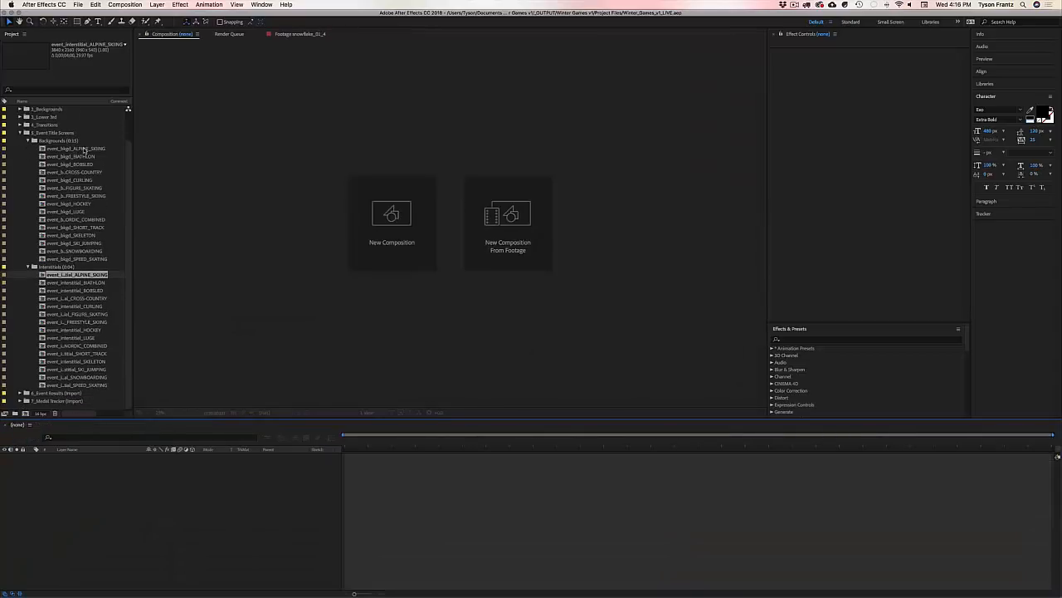
left_click_drag(134, 167, 155, 167)
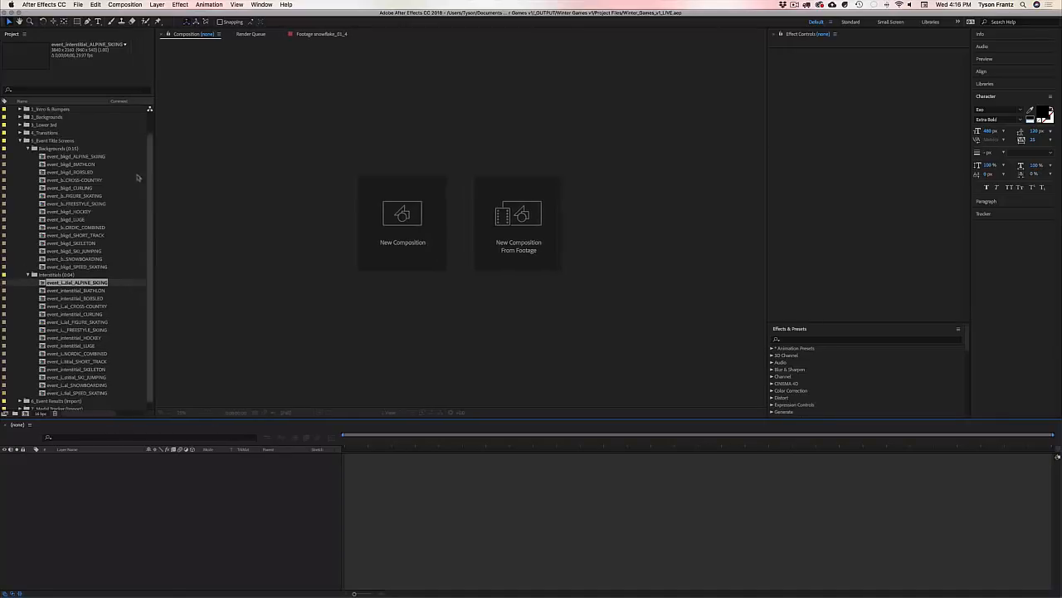
scroll(94, 291, "down", 1)
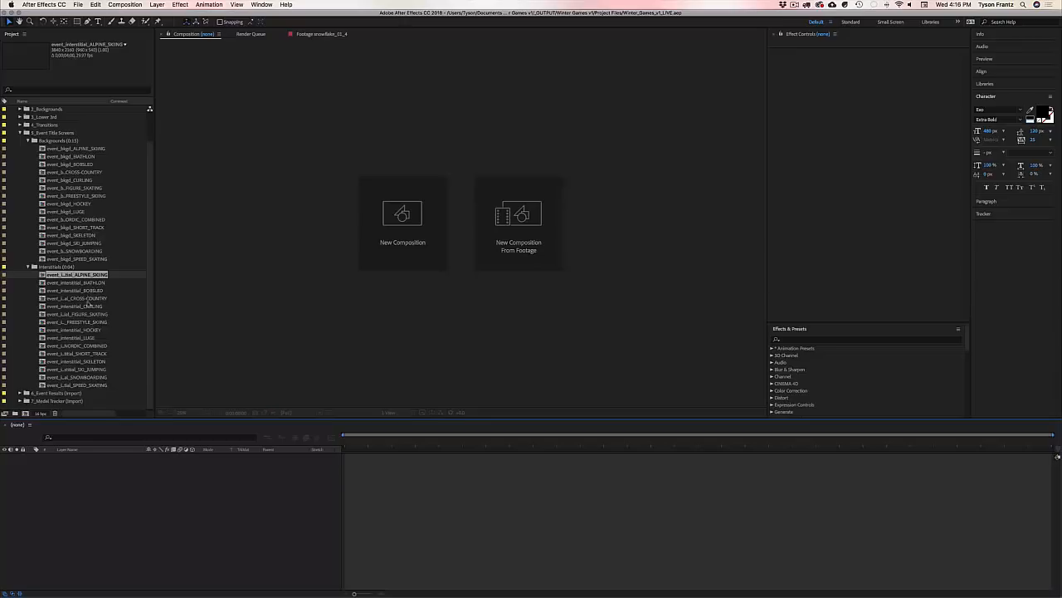
left_click(90, 385)
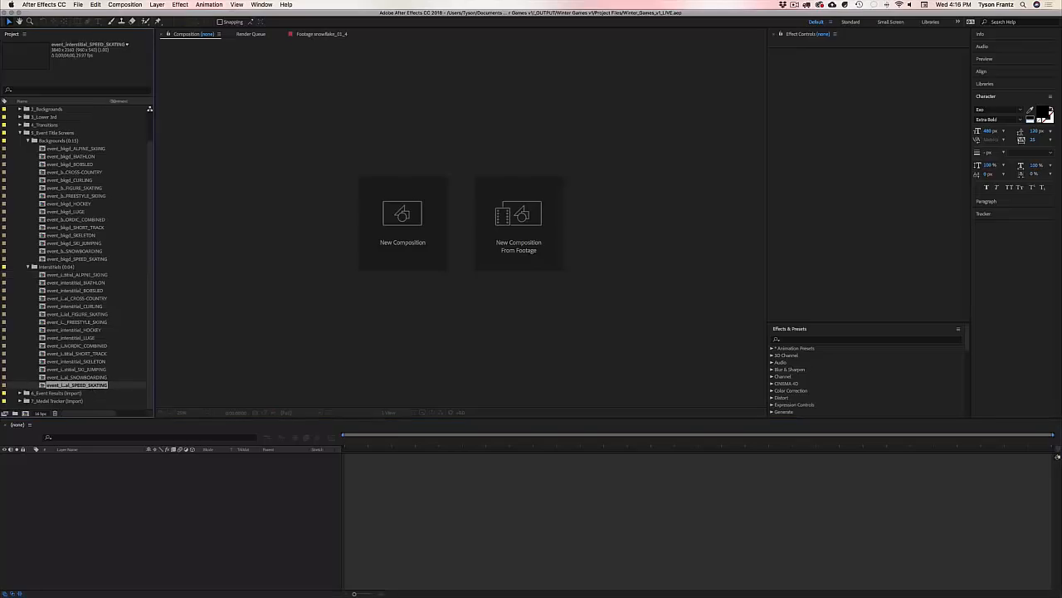
left_click_drag(113, 101, 137, 101)
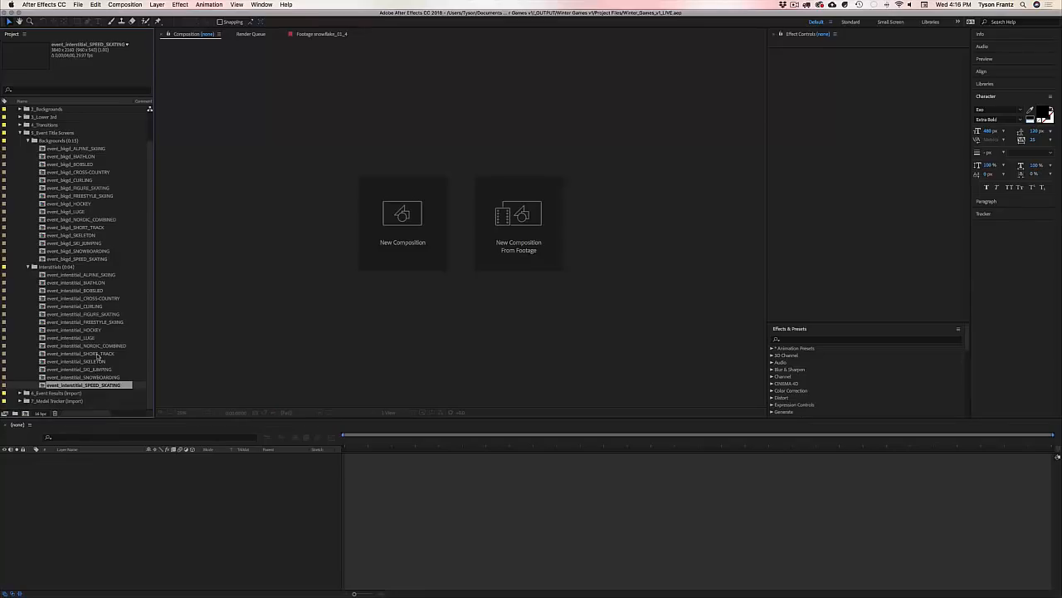
Step: Open the NORDIC_COMBINED and CURLING interstitials, then close the comp
left_click(89, 346)
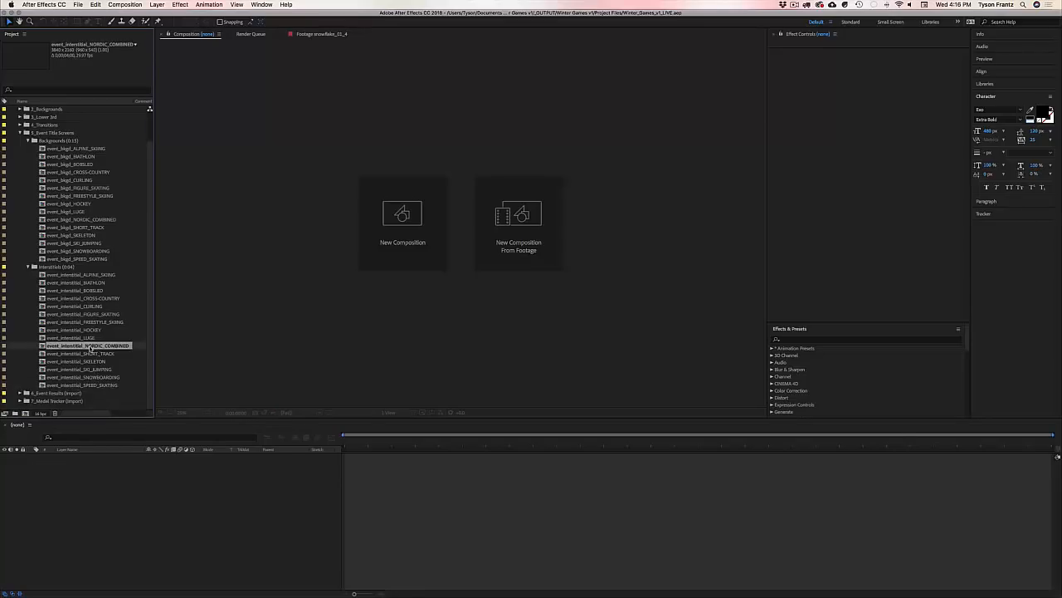
double_click(89, 346)
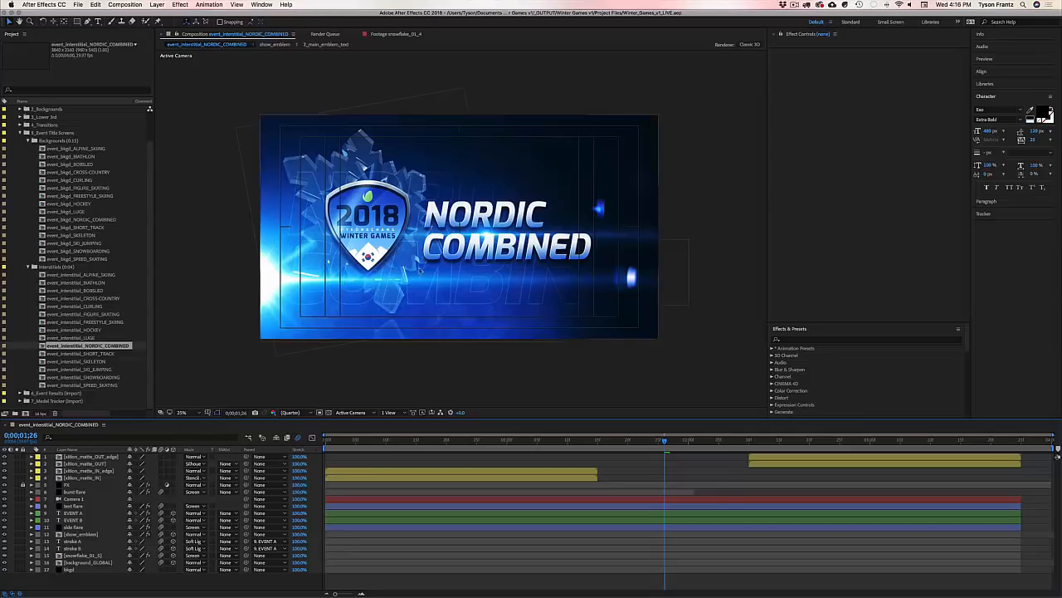
double_click(79, 305)
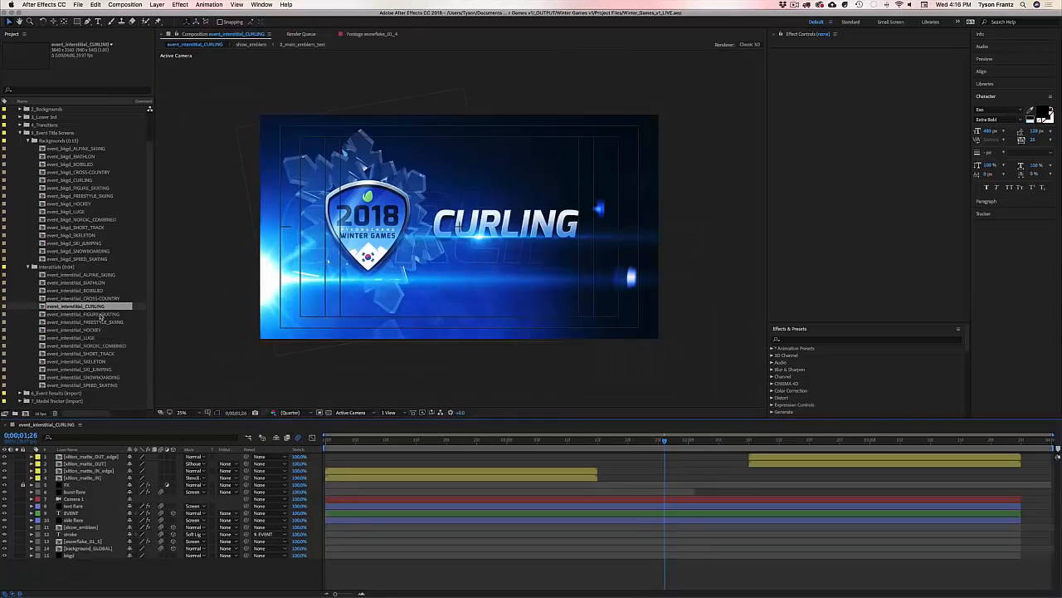
key("super+w")
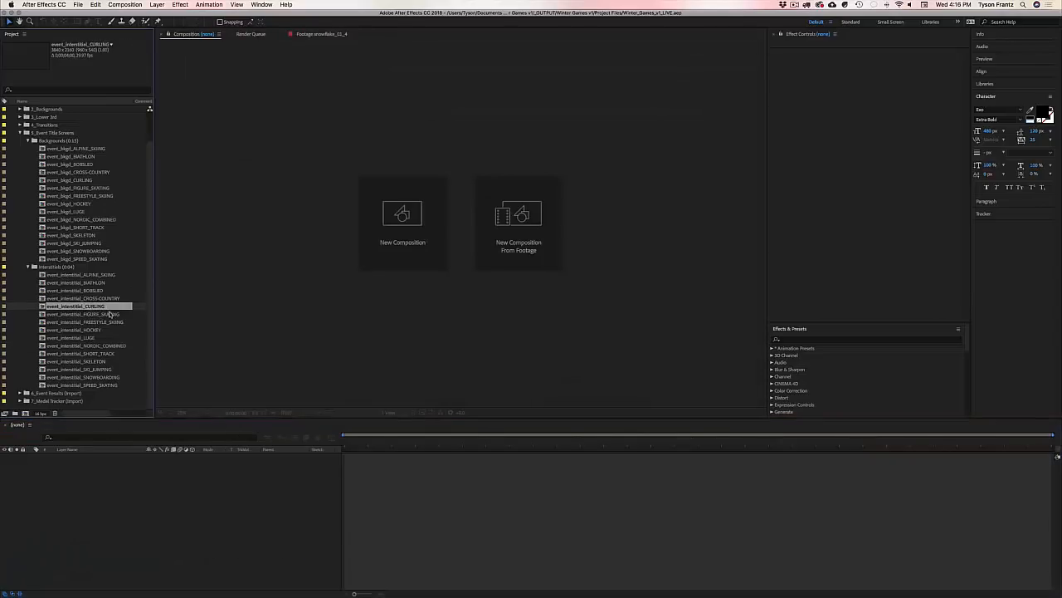
Step: Duplicate the Curling interstitial comp and rename the copy event_interstitial_CUSTOM
key("ctrl+d")
key("Return")
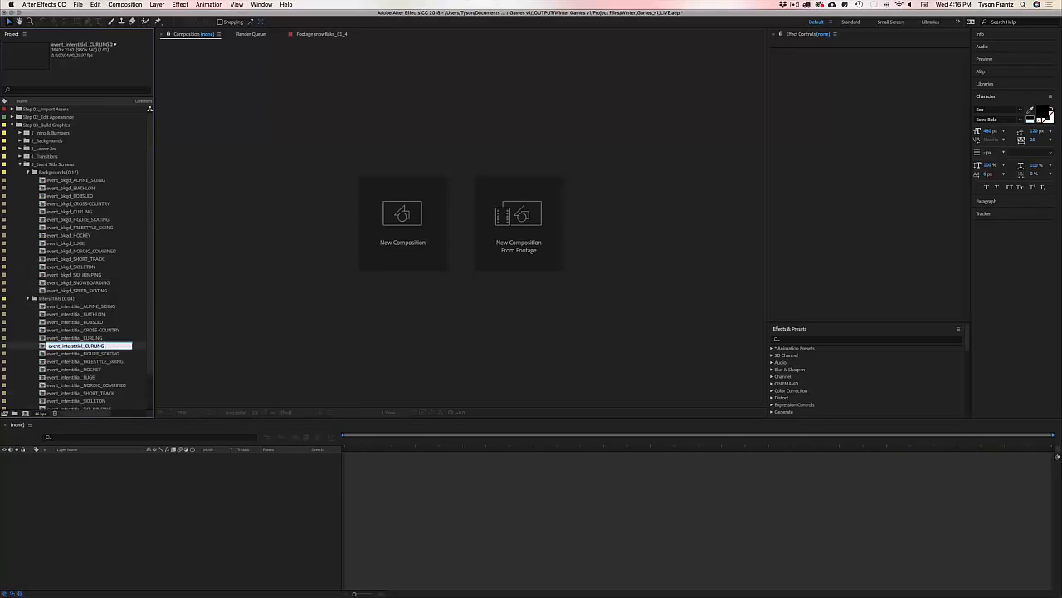
type("ON")
type("TOM")
key("Return")
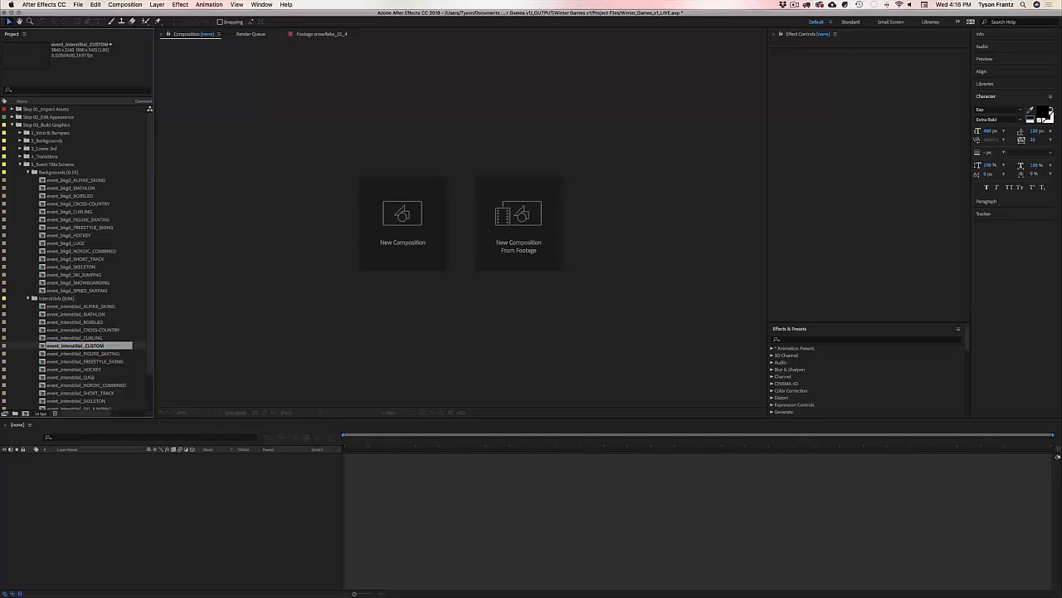
Step: Change the copy's title text from CURLING to CUSTOM, then delete the CUSTOM comp
double_click(90, 344)
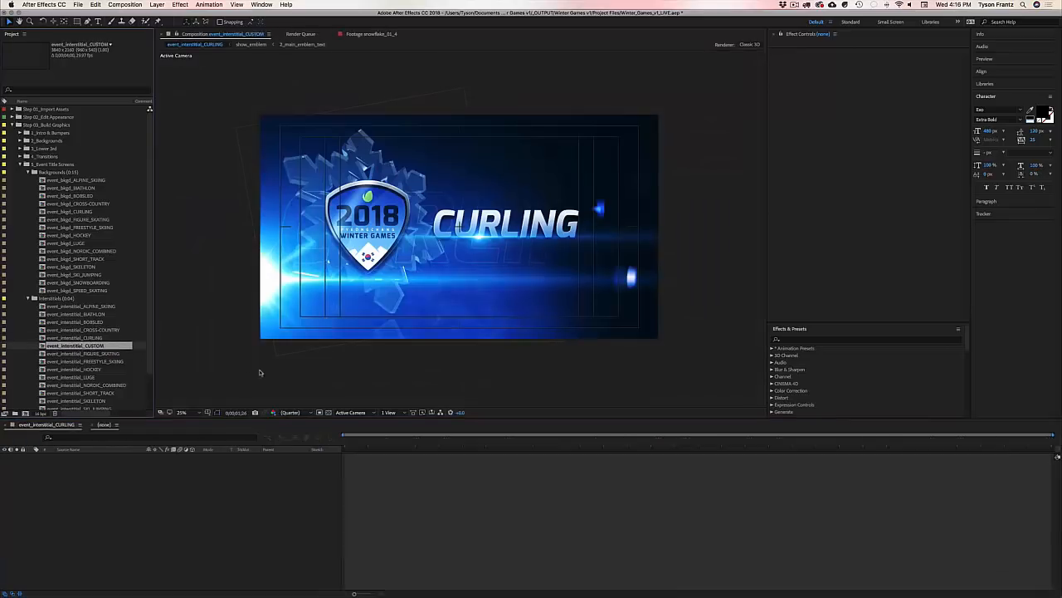
double_click(494, 223)
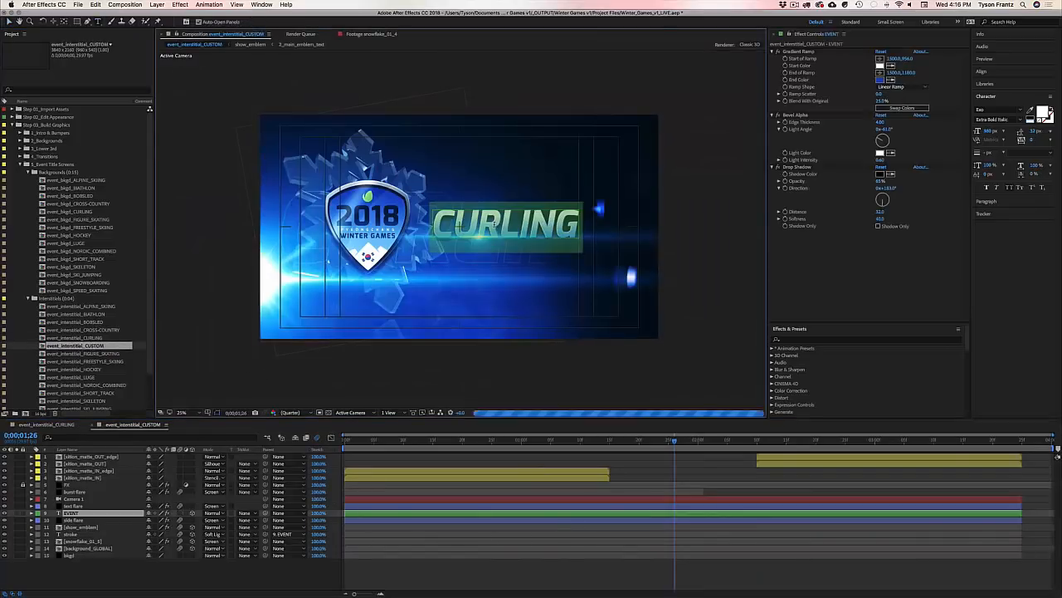
type("CUSTOM")
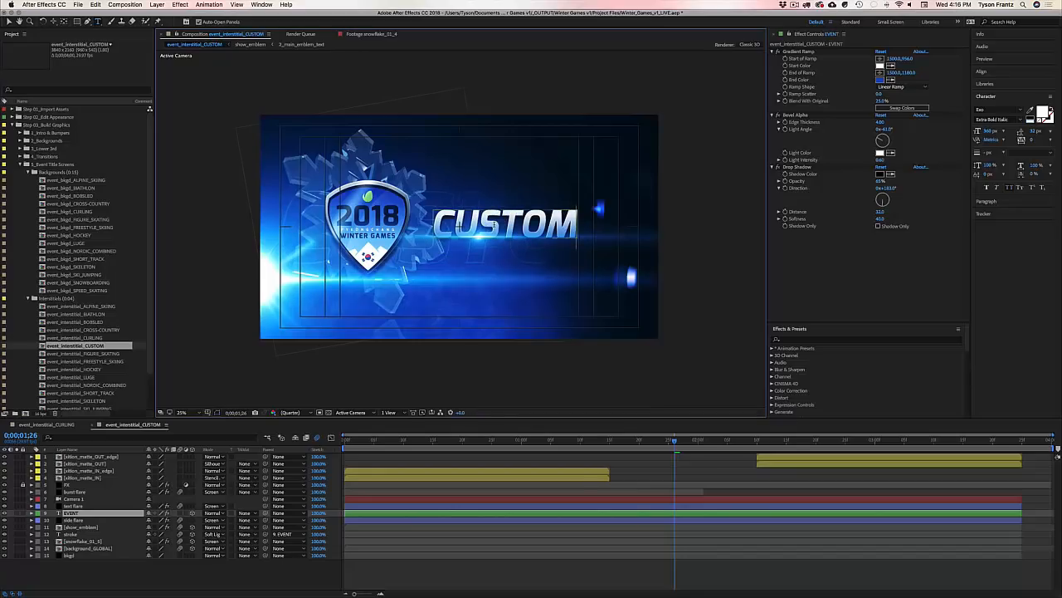
key("super+shift+a")
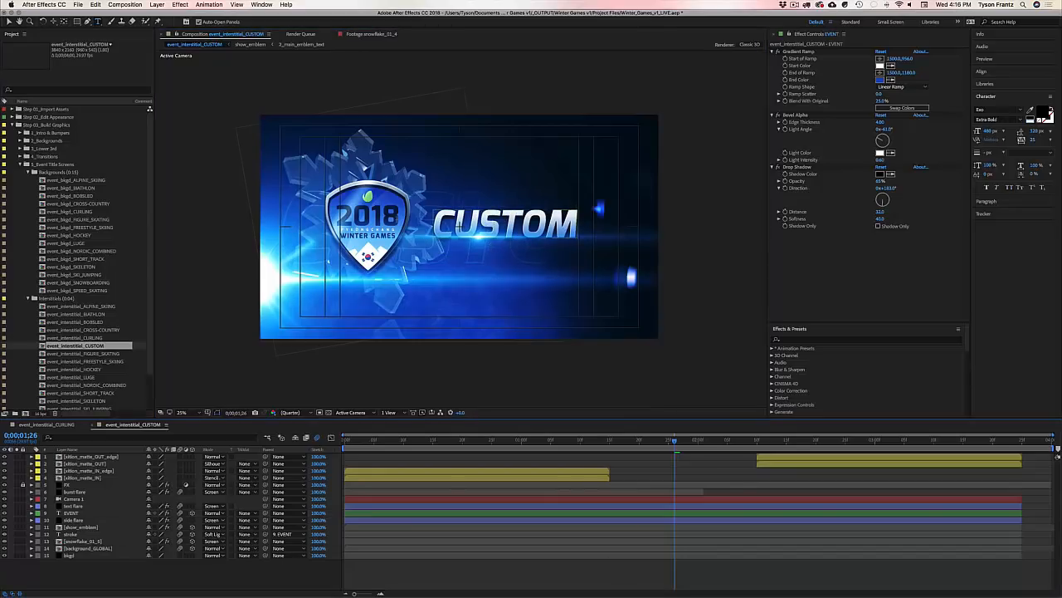
key("Caps_Lock")
key("v")
key("Caps_Lock")
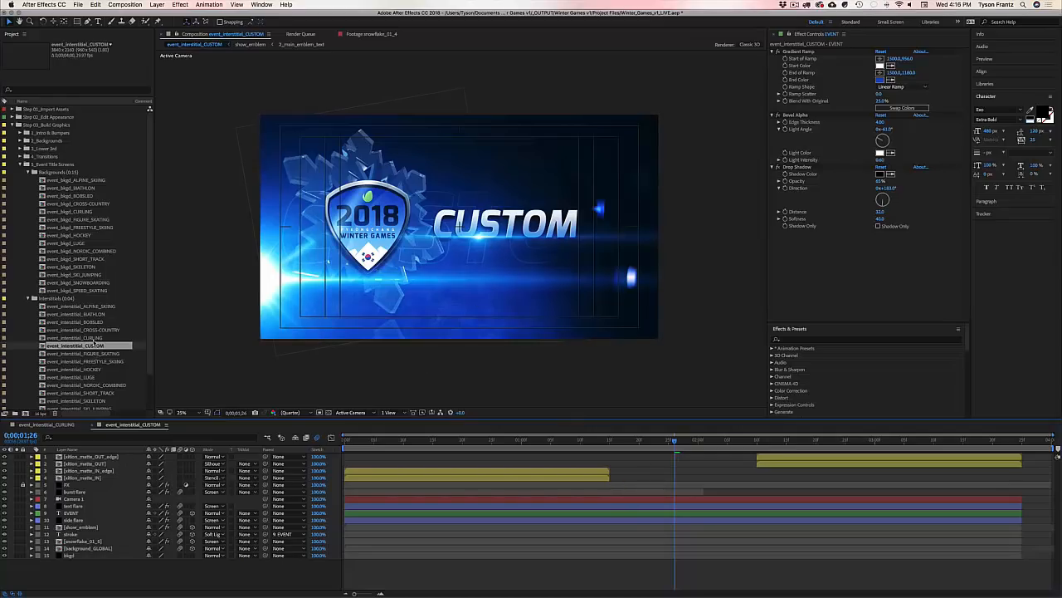
key("Delete")
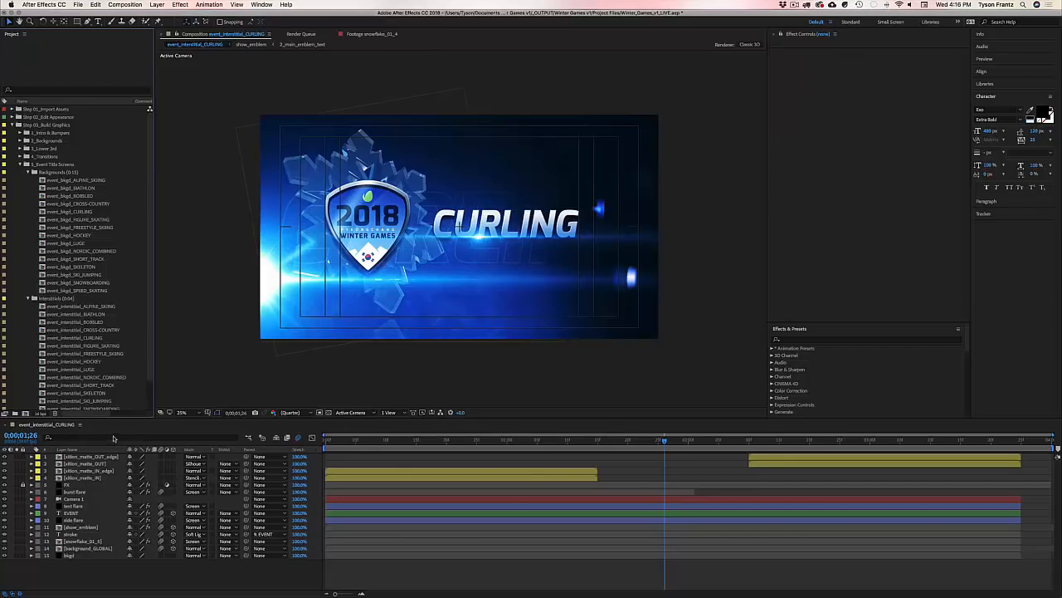
Step: Close Curling, collapse Interstitials, and open the event_bkgd_ALPINE_SKIING composition
key("super+w")
left_click(28, 298)
left_click(72, 181)
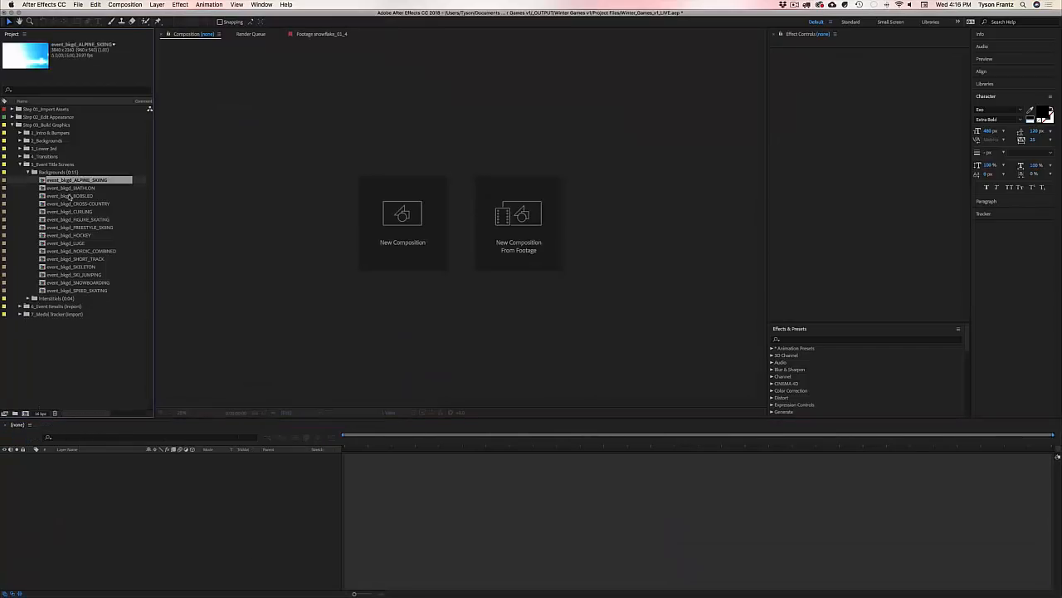
double_click(76, 180)
Step: Preview the Alpine Skiing title frame with show_emblem hidden, then turn the emblem back on
left_click_drag(385, 441, 955, 453)
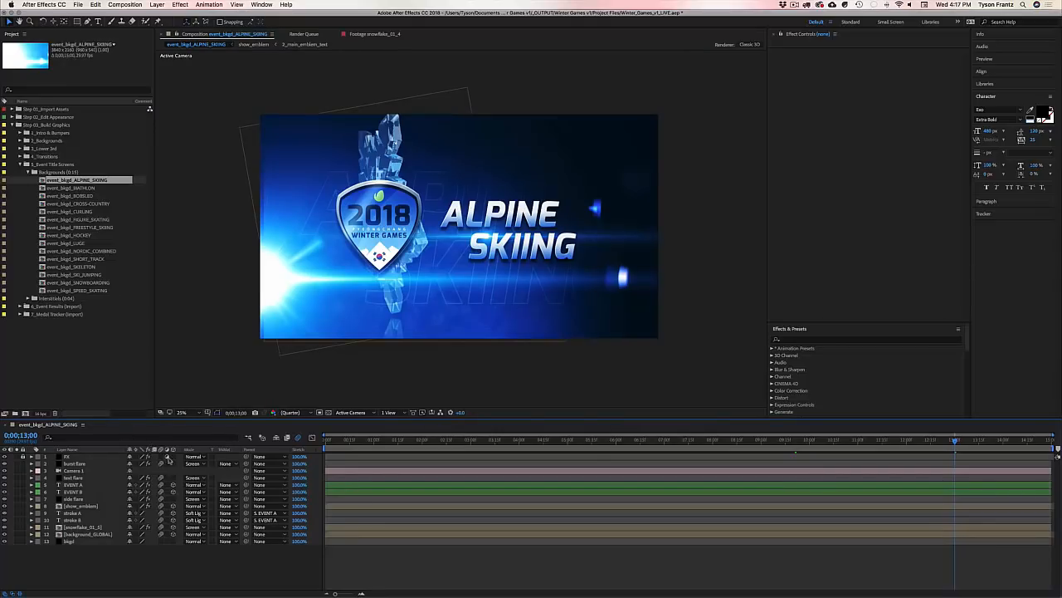
left_click(81, 505)
left_click(5, 506)
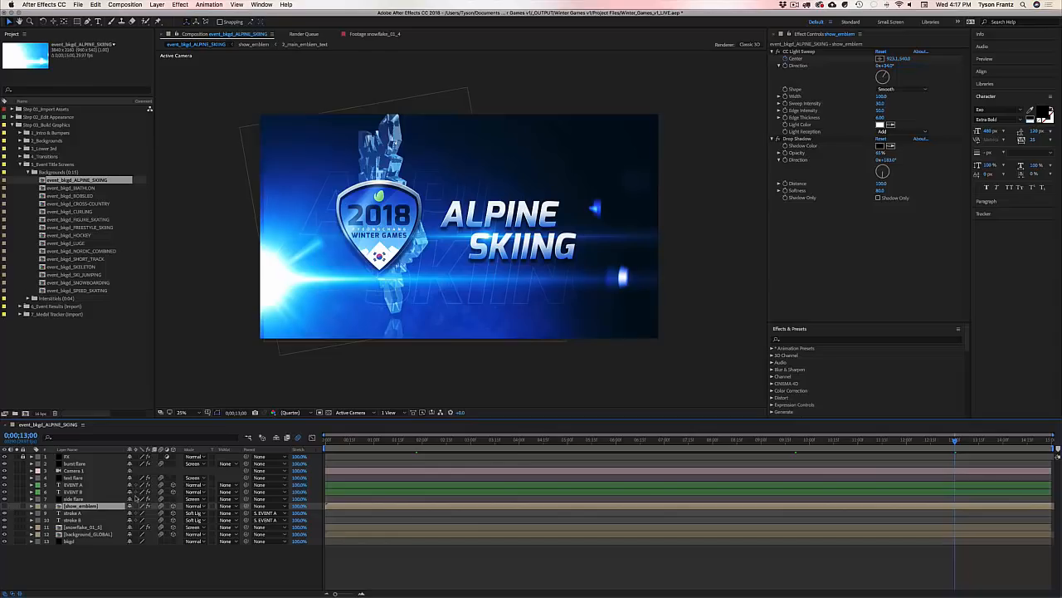
left_click_drag(533, 443, 412, 448)
left_click(5, 506)
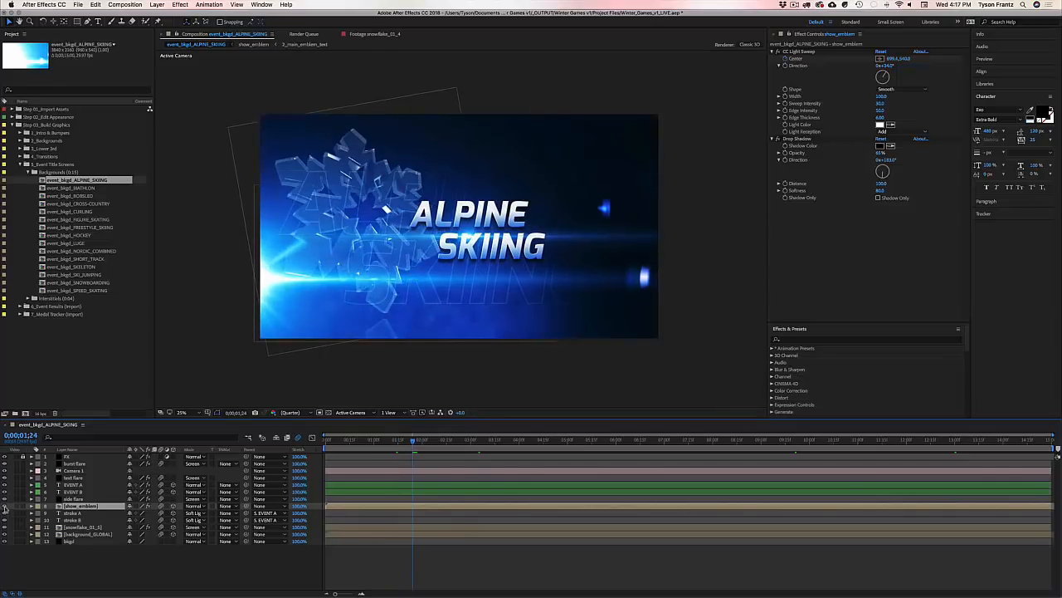
Step: Close Alpine Skiing, collapse Backgrounds and 5_Event Title Screens, and check the Event Results and Medal Tracker folders
key("super+w")
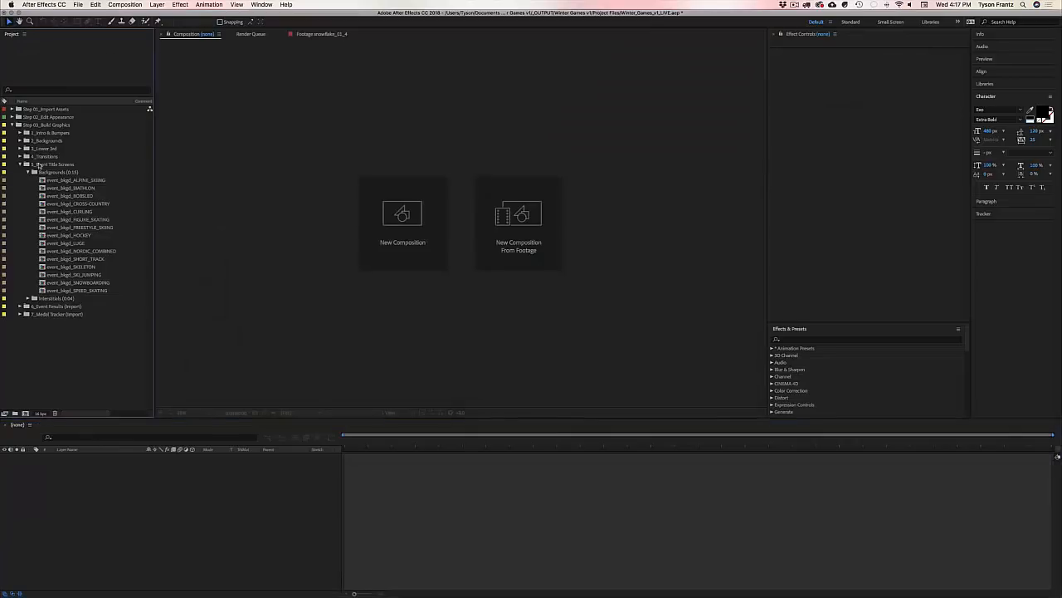
left_click(30, 172)
left_click(23, 163)
left_click(43, 173)
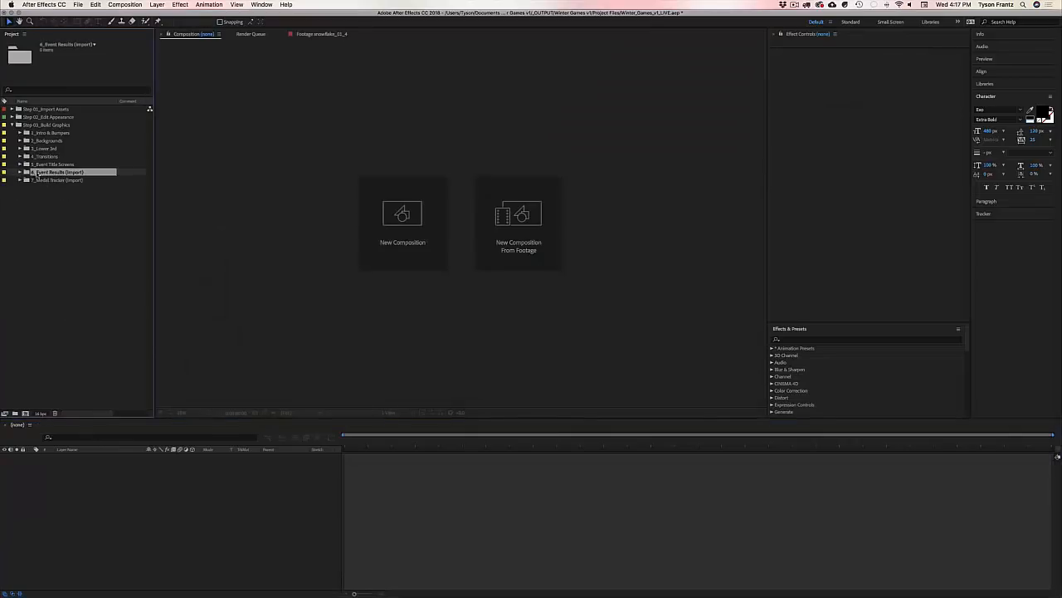
left_click(49, 215)
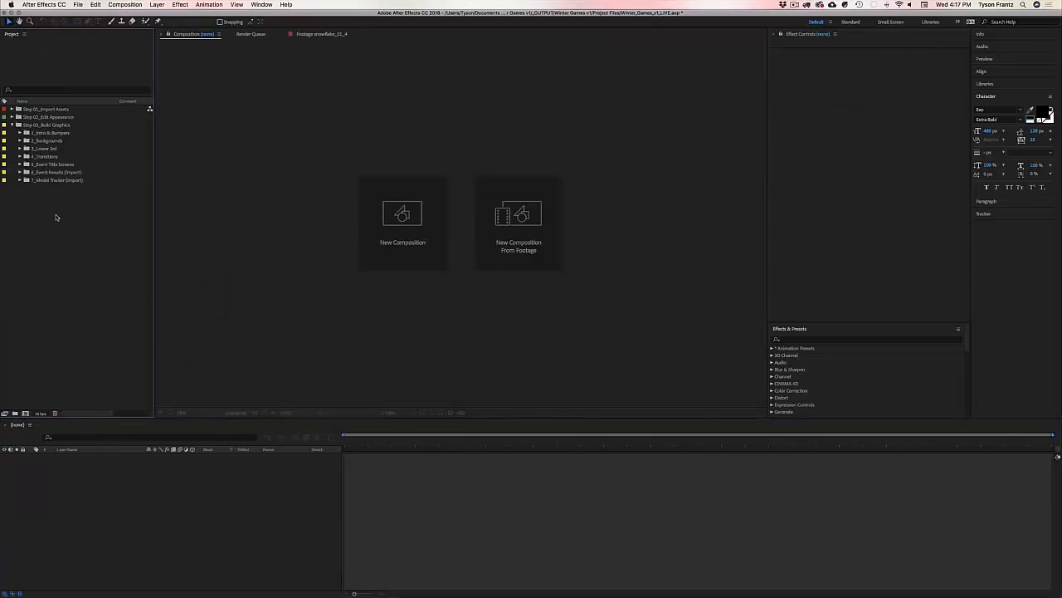
left_click(56, 173)
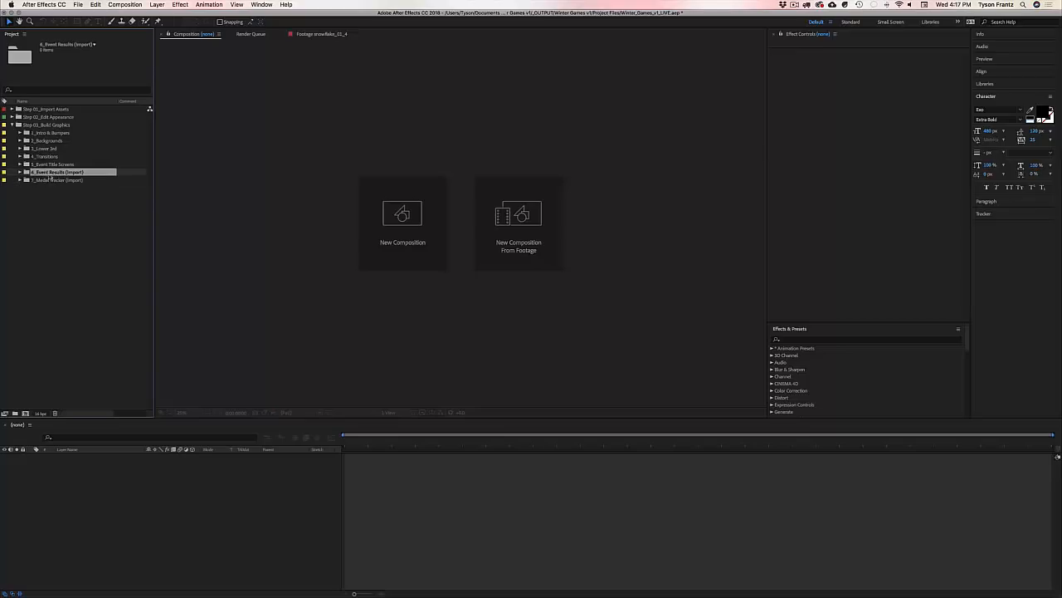
left_click(42, 180)
left_click(57, 219)
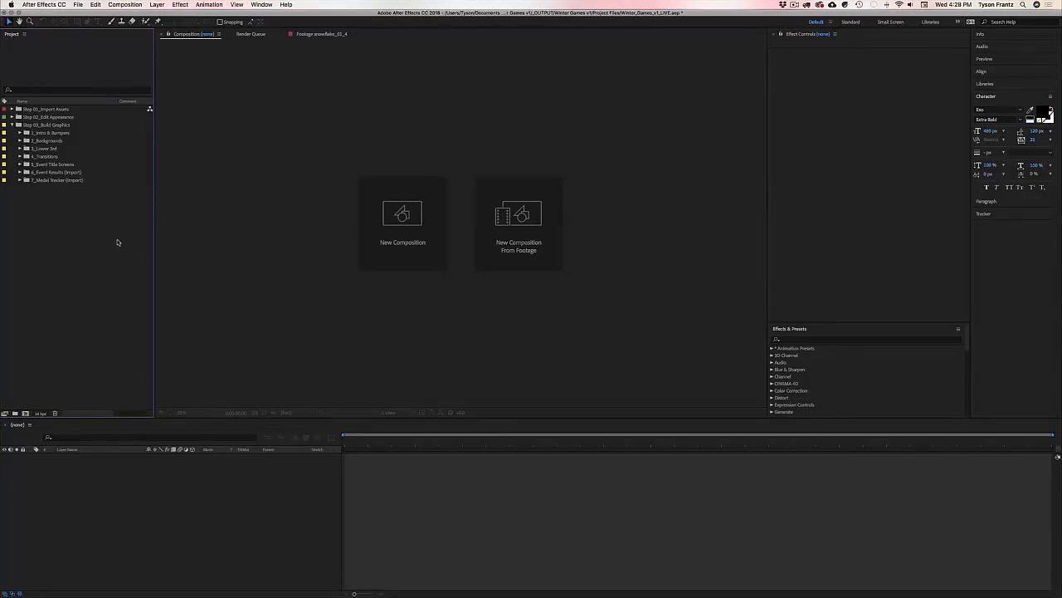
Step: Check the Event Results files in Finder, then select the 6_Event Results (Import) folder
key("super+Tab")
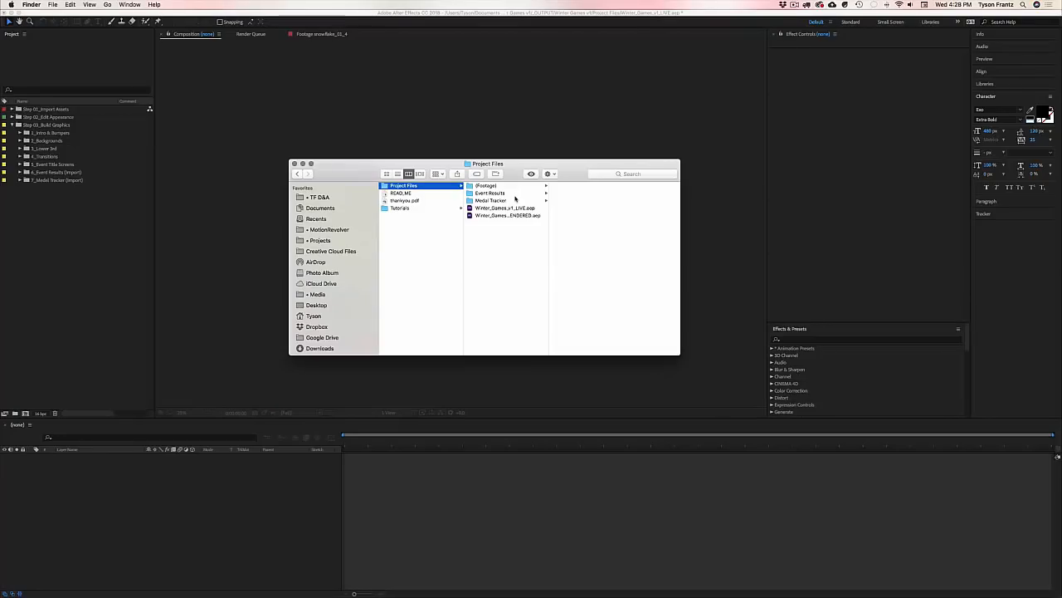
left_click(517, 193)
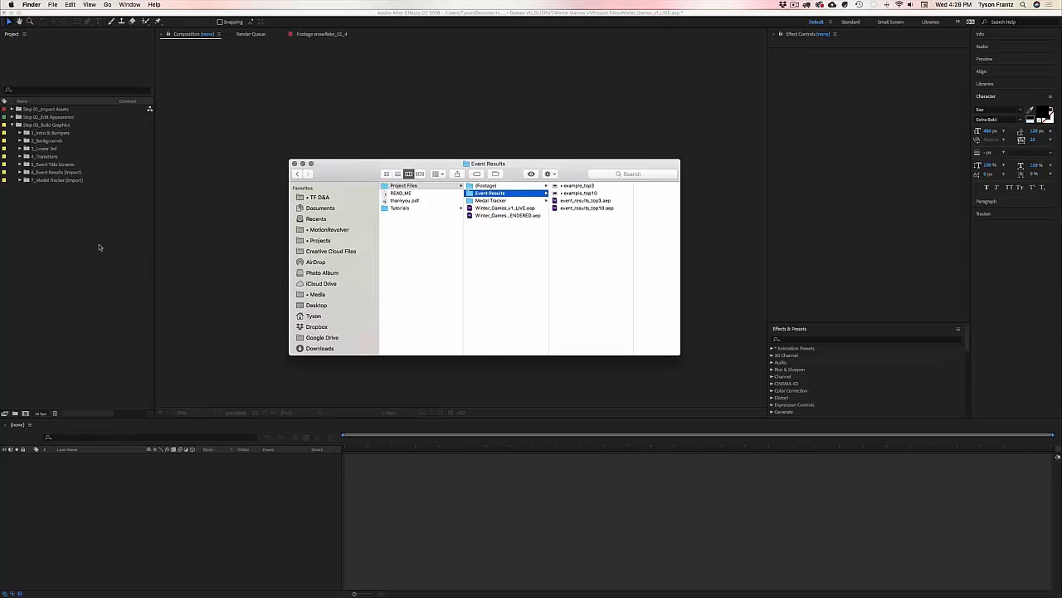
left_click(68, 228)
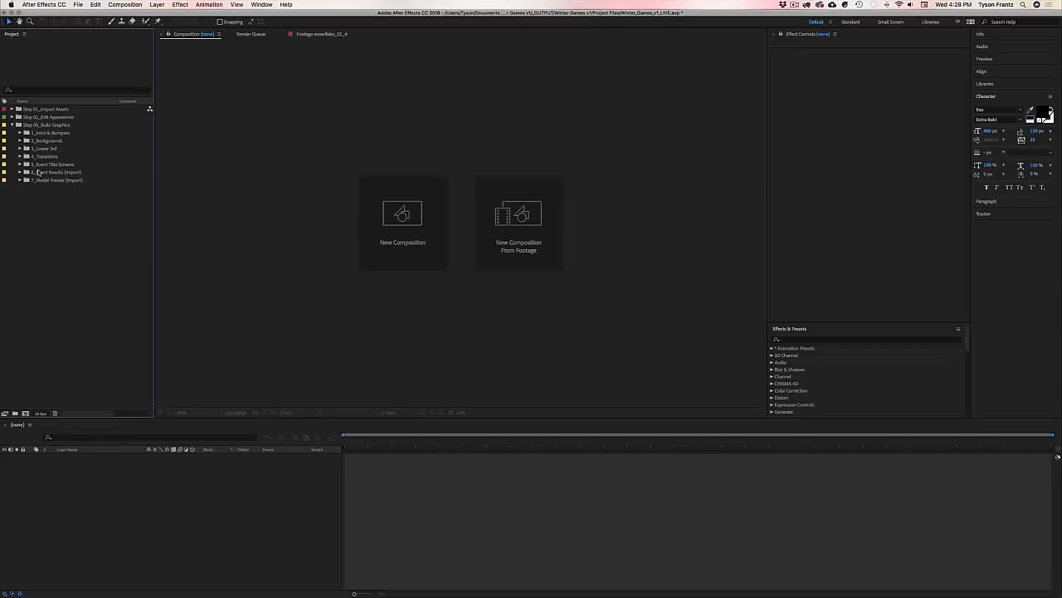
left_click(48, 173)
left_click(21, 173)
left_click(46, 173)
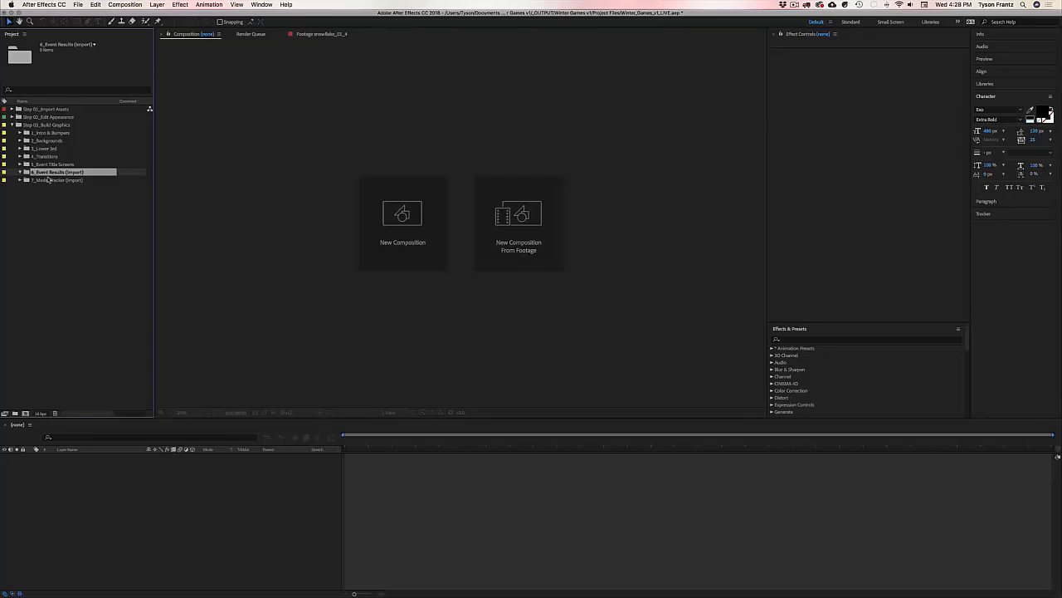
Step: Start an import and browse to _OUTPUT > Winter Games v1 > Project Files > Event Results
double_click(48, 179)
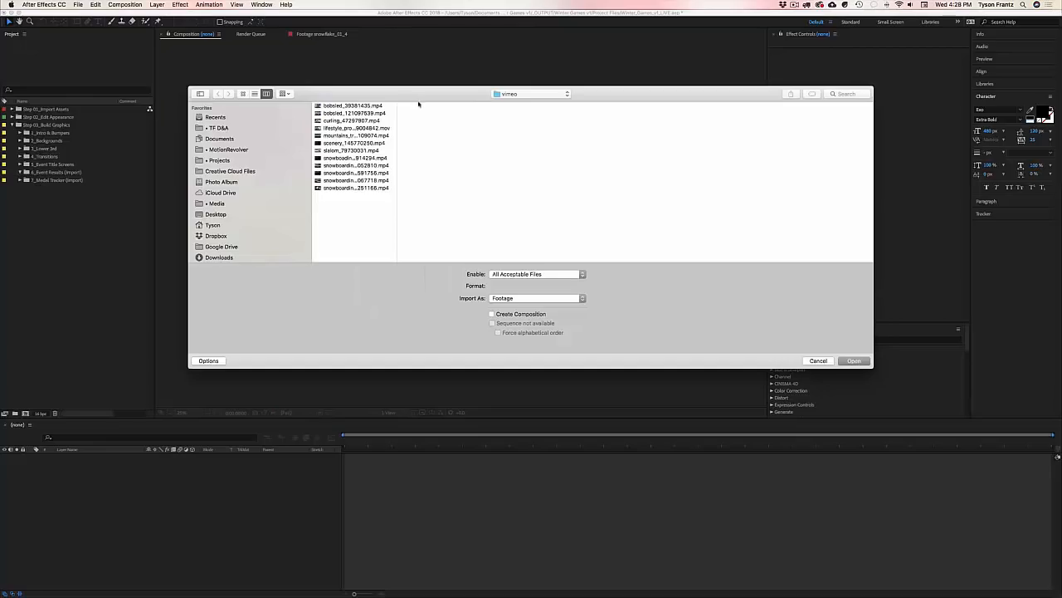
left_click(523, 94)
left_click(531, 111)
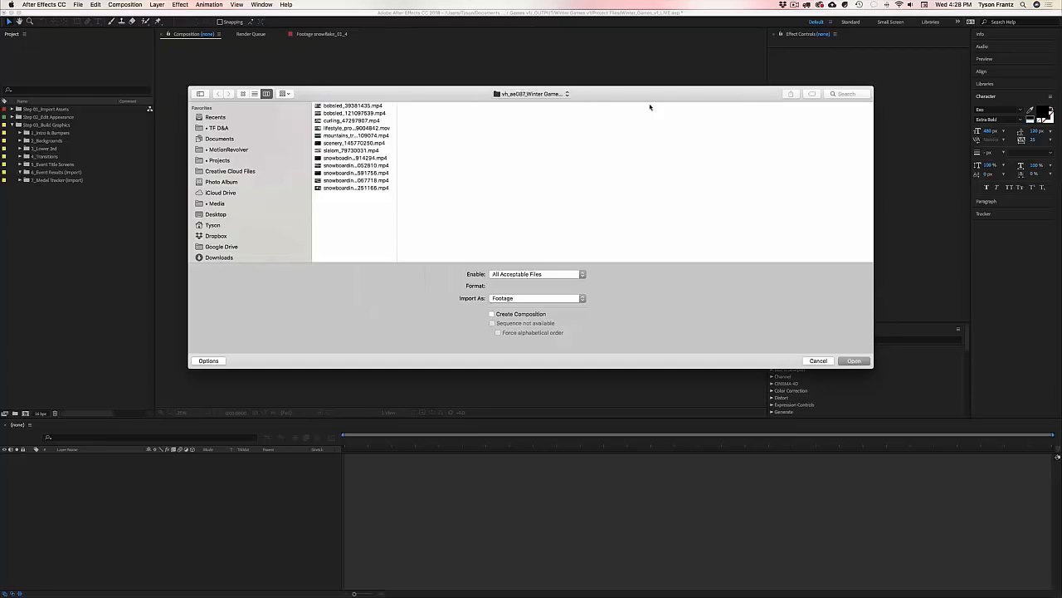
left_click(685, 107)
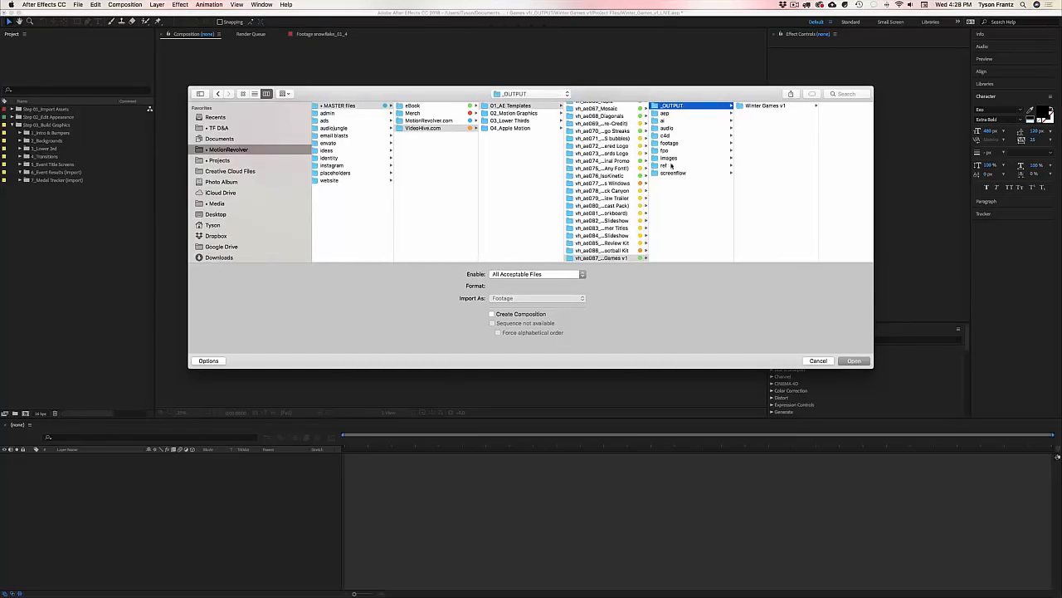
left_click(769, 107)
left_click(813, 106)
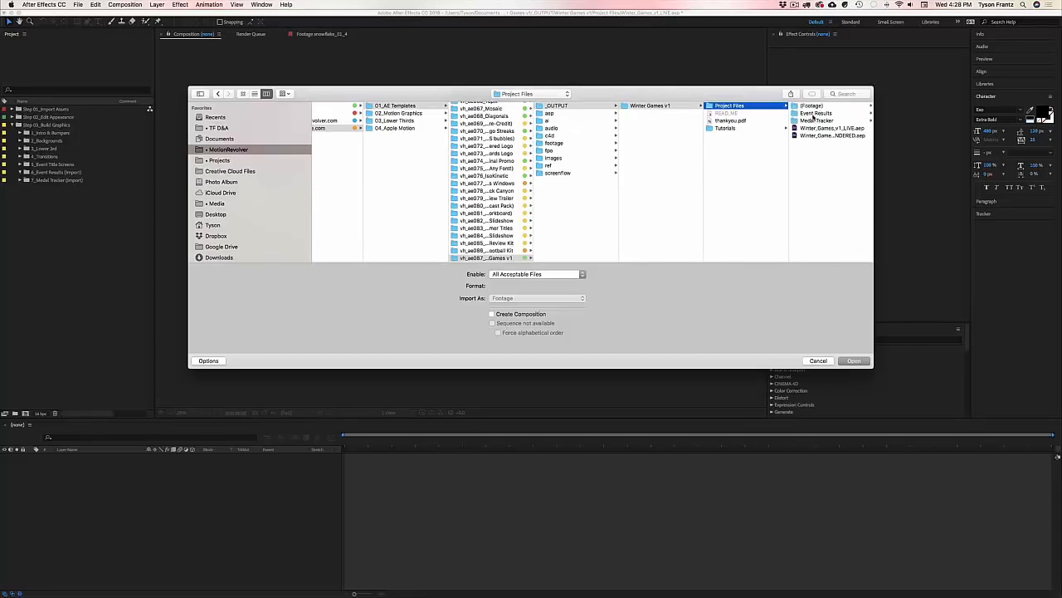
left_click(815, 114)
left_click_drag(635, 96, 611, 105)
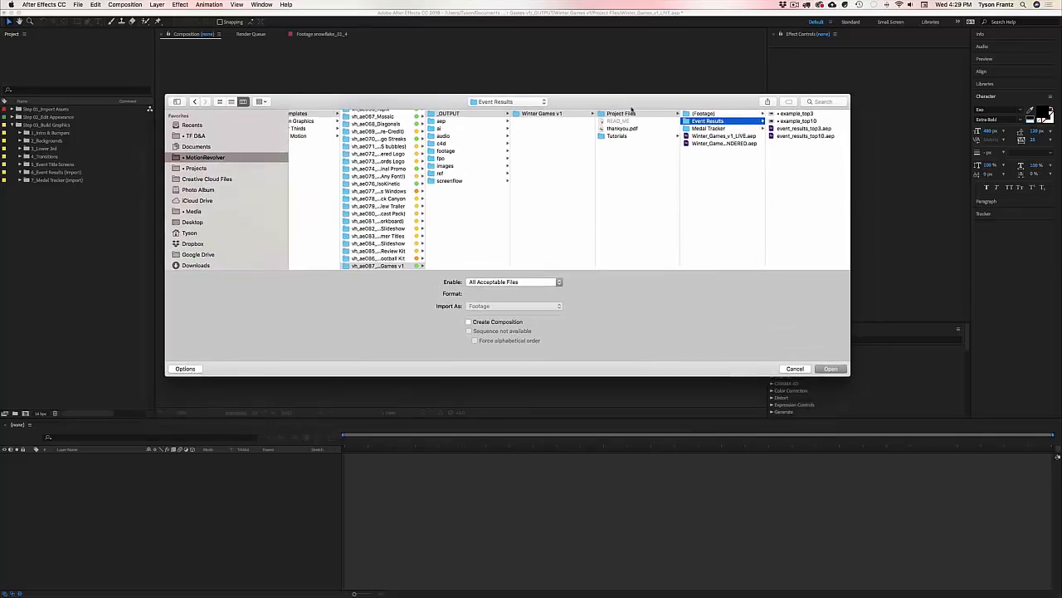
left_click_drag(694, 102, 684, 103)
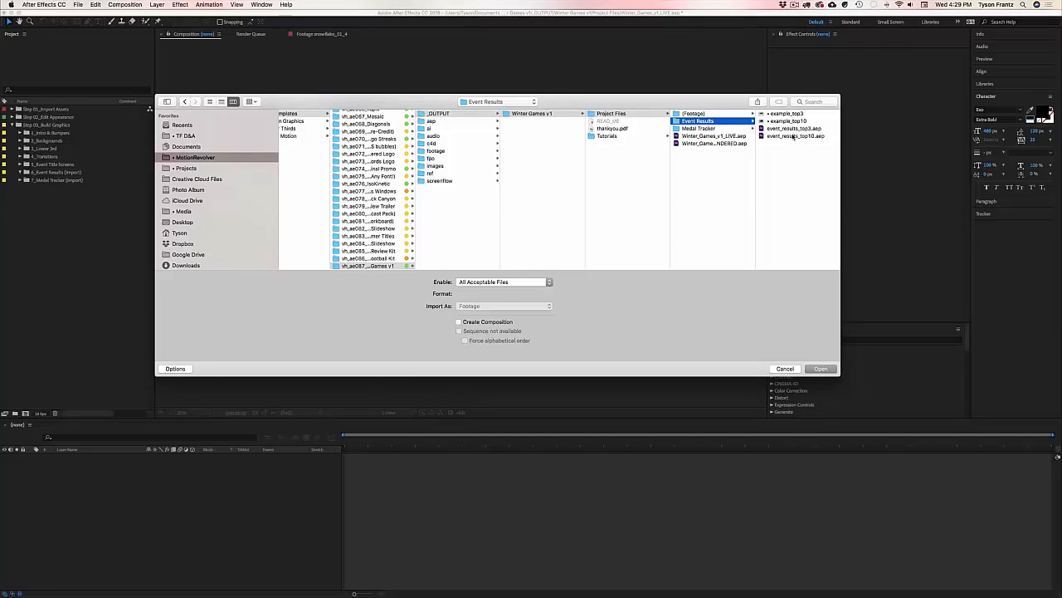
Step: Import event_results_top10.aep into the folder
left_click(793, 136)
left_click_drag(639, 104, 686, 94)
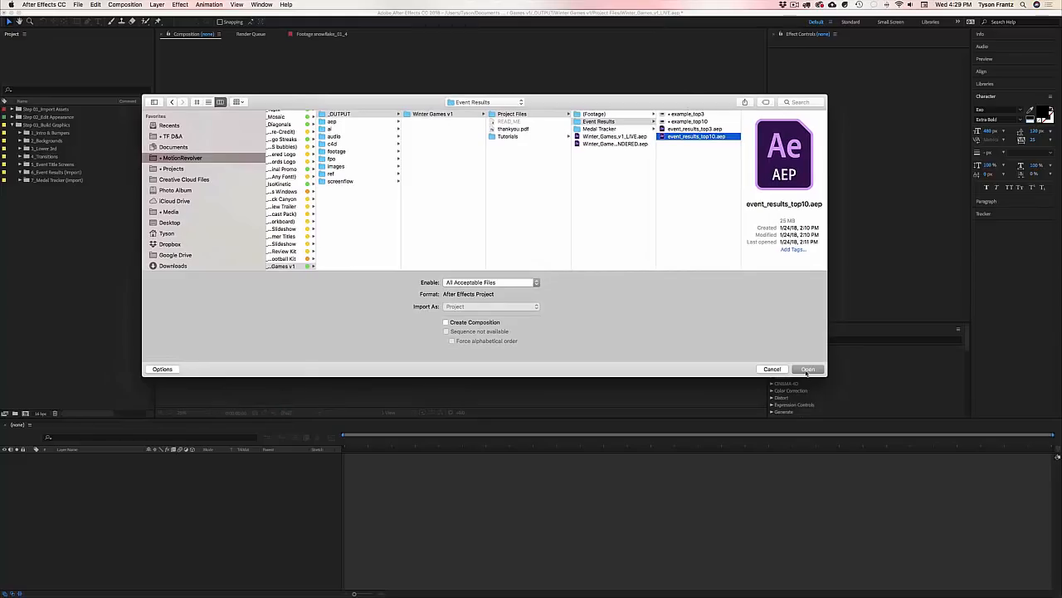
left_click(807, 369)
left_click_drag(513, 279, 464, 232)
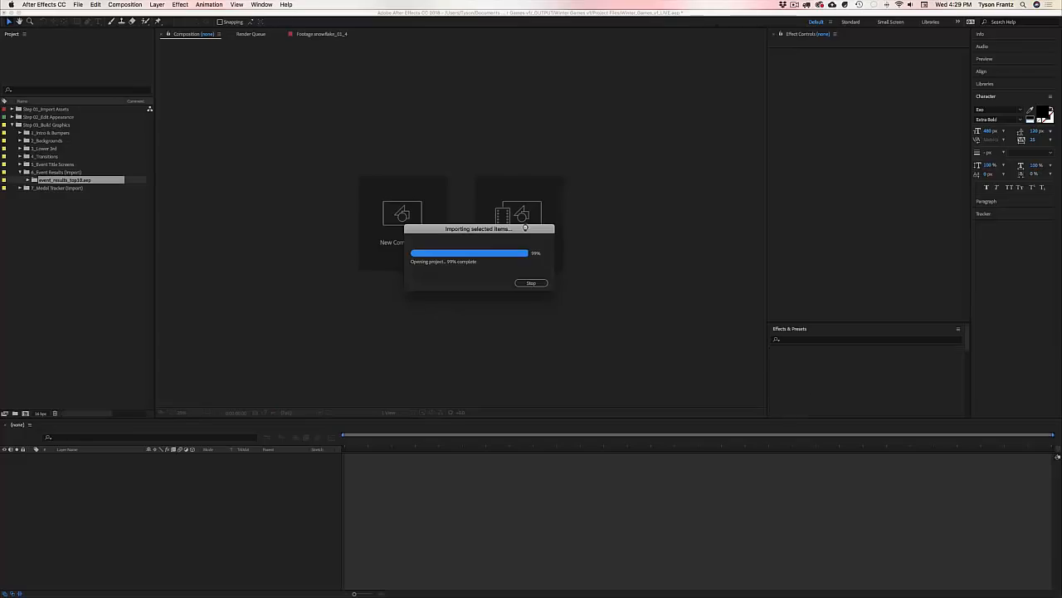
Step: Rename the imported event_results_top10.aep item to 'Event Results - Bobsled'
left_click(24, 205)
left_click(54, 184)
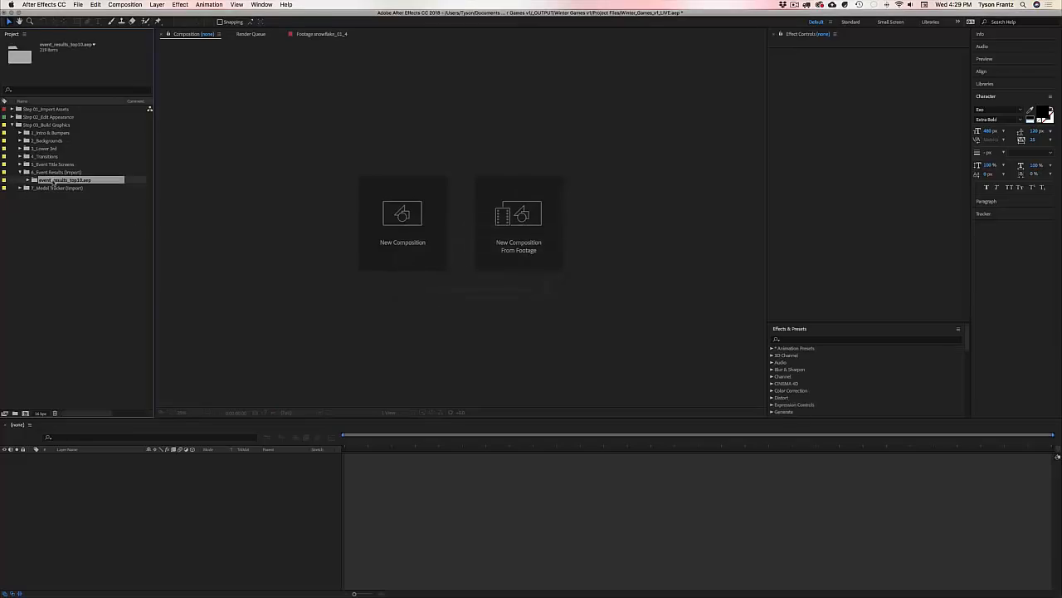
left_click(55, 227)
left_click(52, 184)
left_click(27, 180)
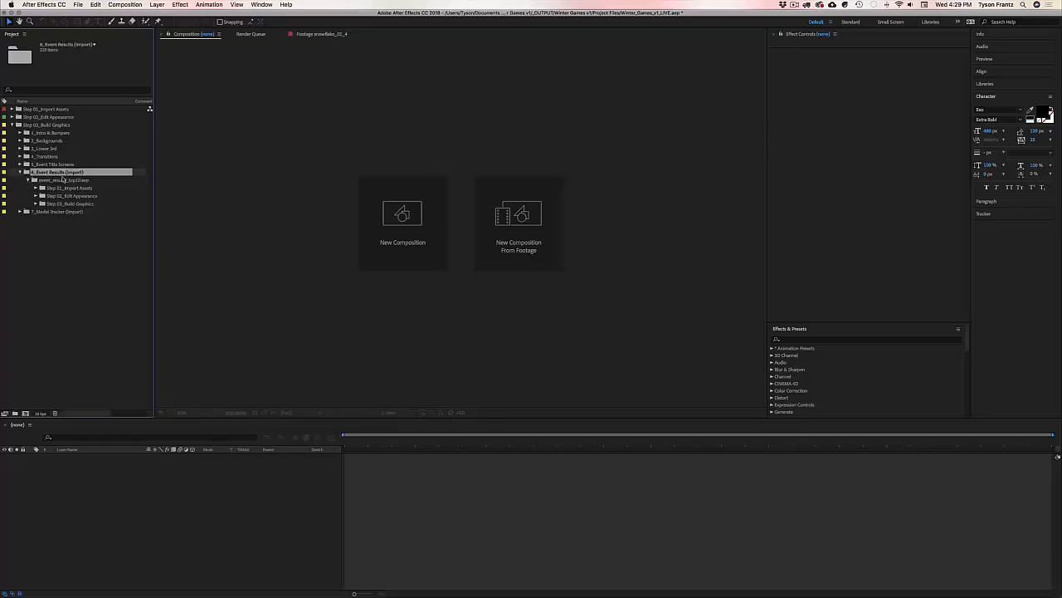
left_click(27, 181)
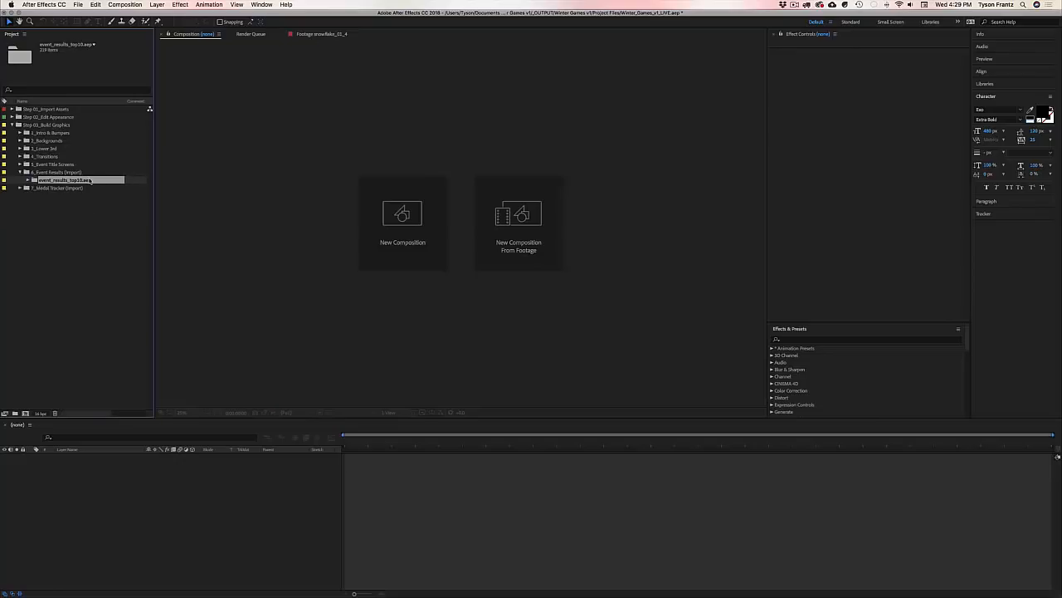
key("Return")
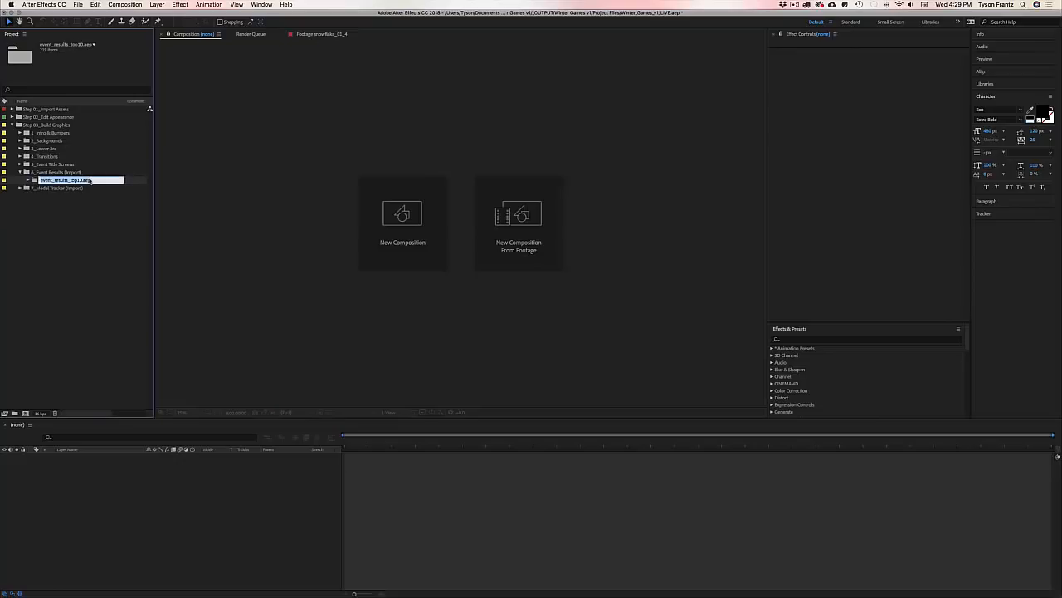
type("Eve")
type("nt Results - Bobsled")
key("Return")
Step: Expand the renamed folder and browse its Step 01, Step 02 and Step 03 folders
left_click(83, 202)
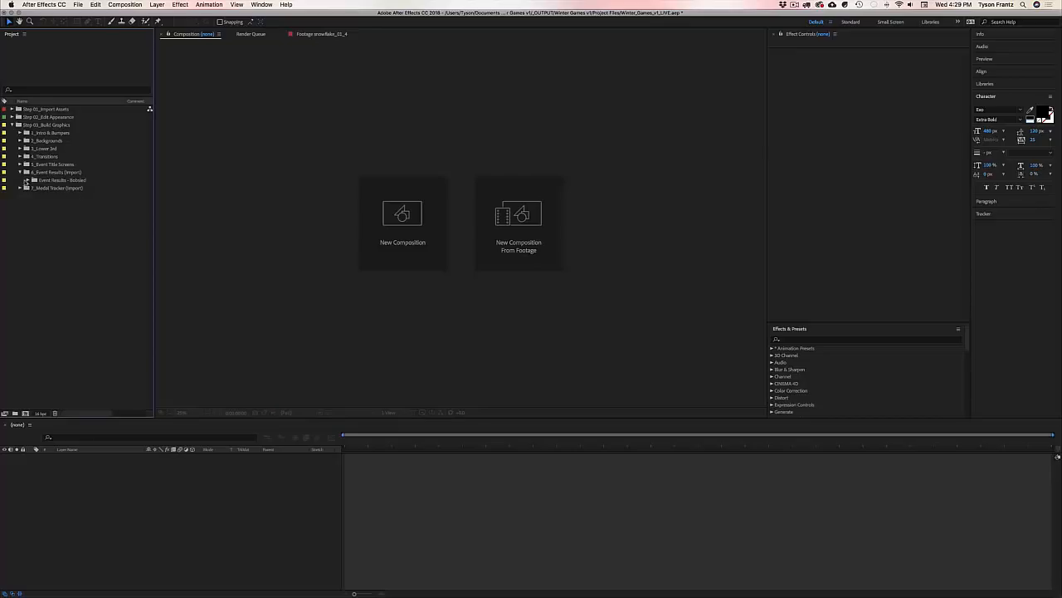
left_click(27, 180)
left_click(68, 204)
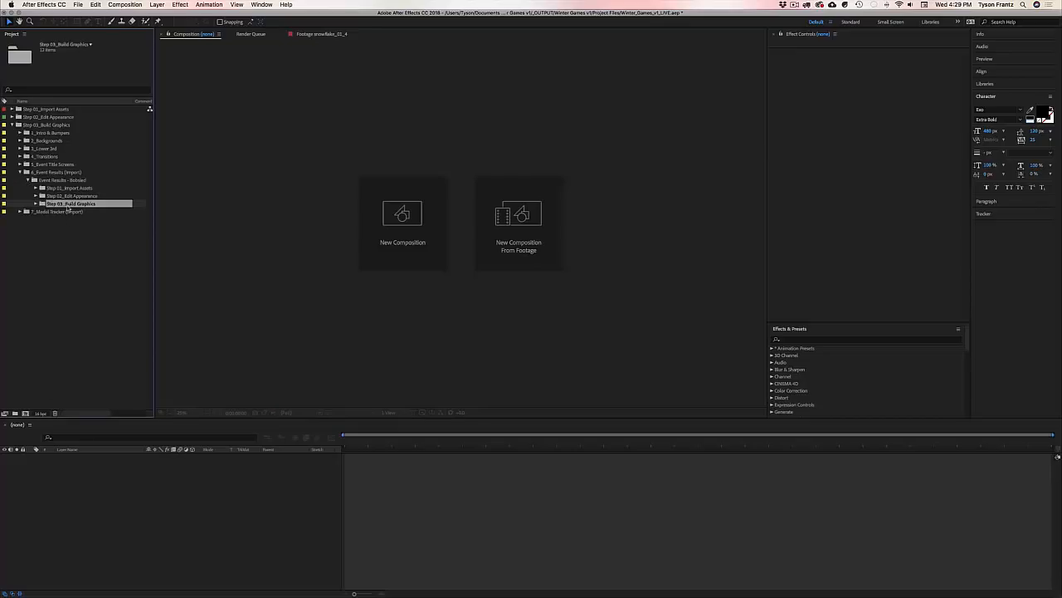
left_click(71, 188)
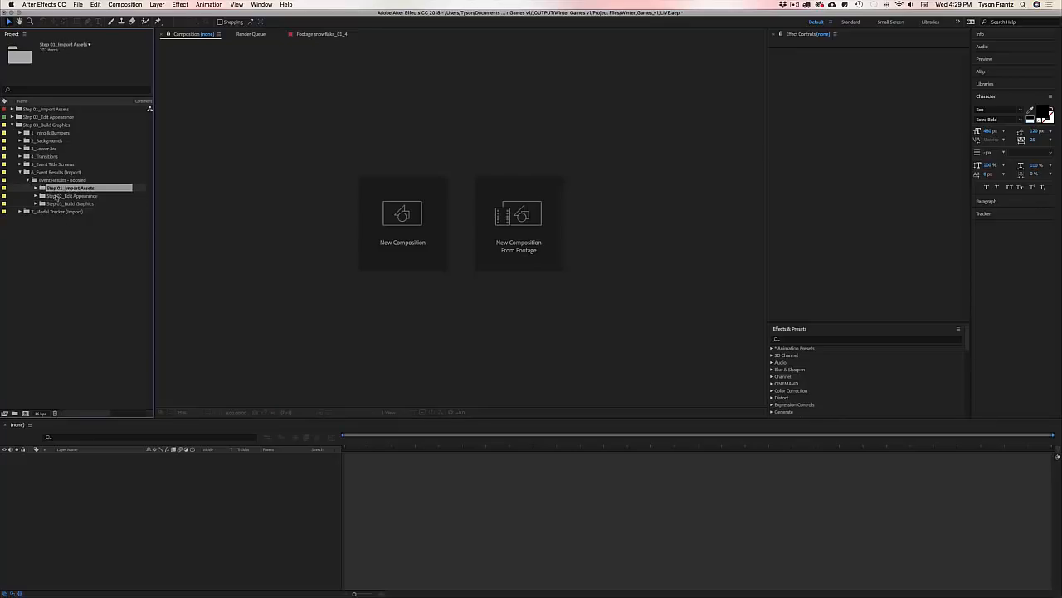
left_click(62, 195)
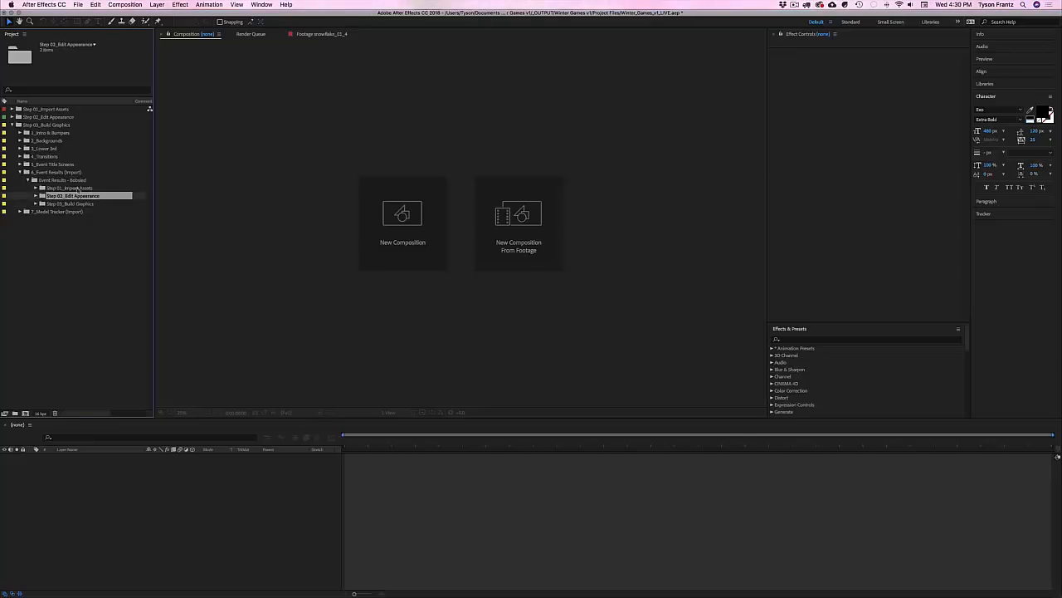
left_click(70, 189)
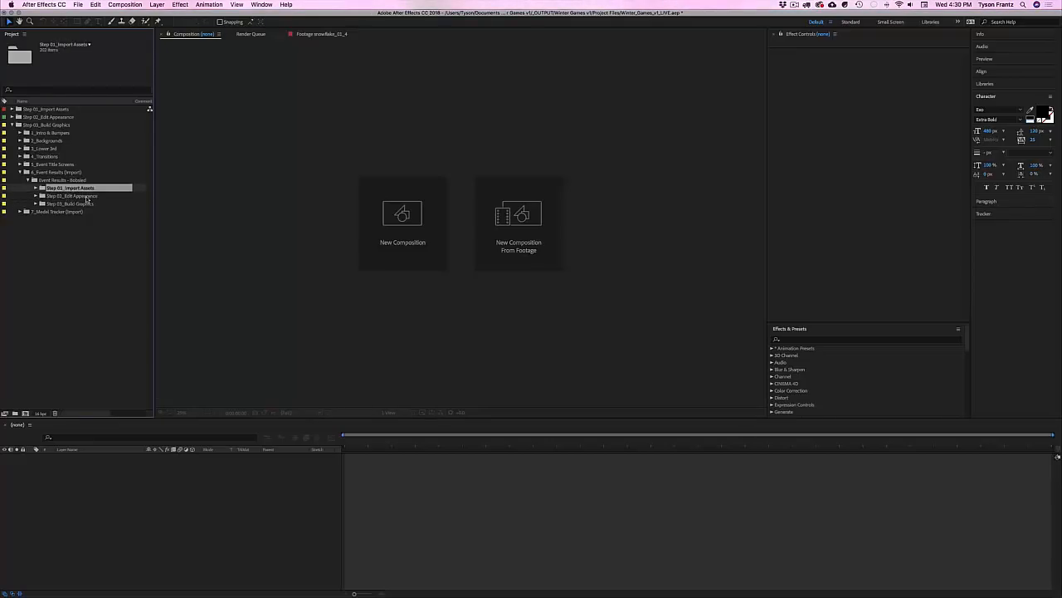
left_click(86, 198)
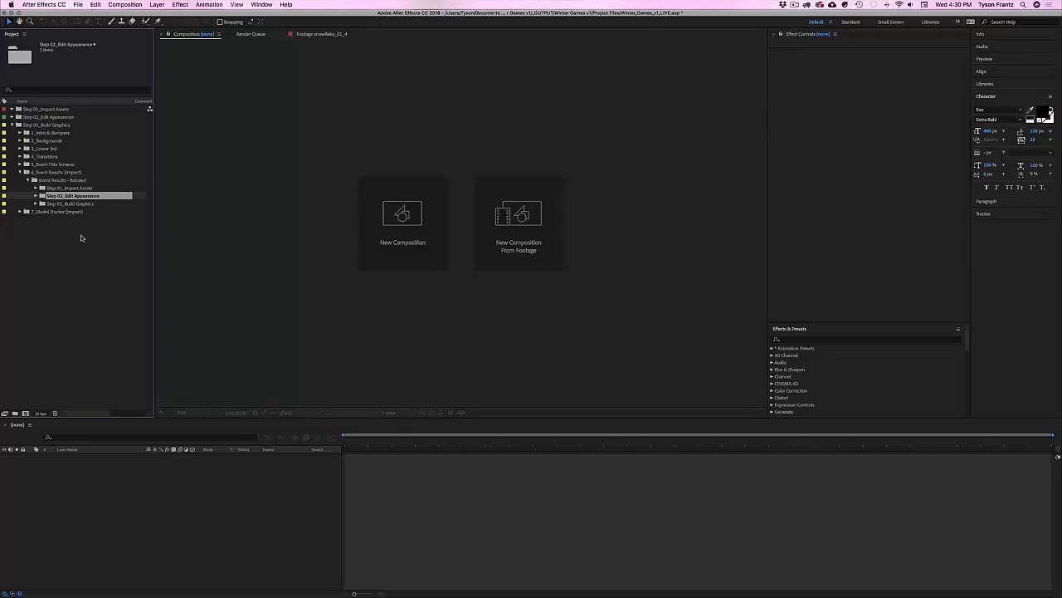
left_click(67, 189)
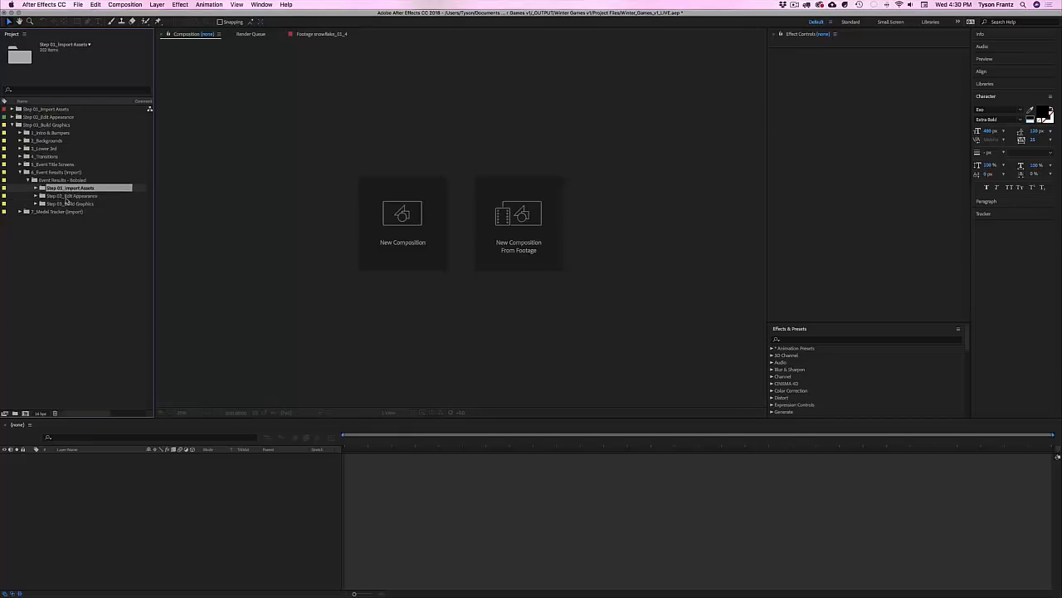
left_click(67, 197)
Step: Expand Step 02_Edit Appearance and Step 03_Build Graphics and open the event_results_top10 comp
left_click(36, 196)
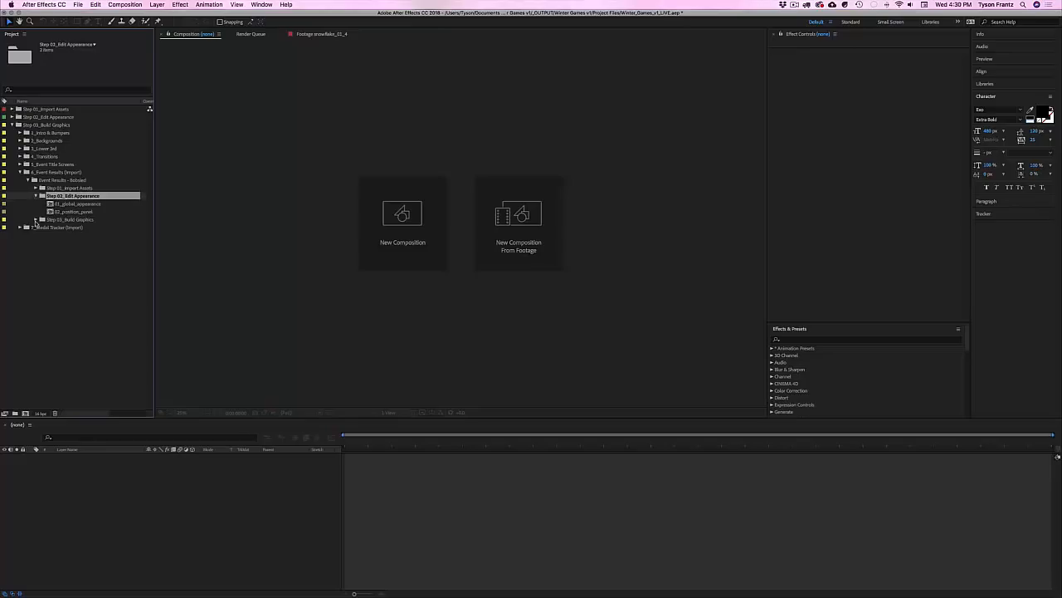
left_click(35, 219)
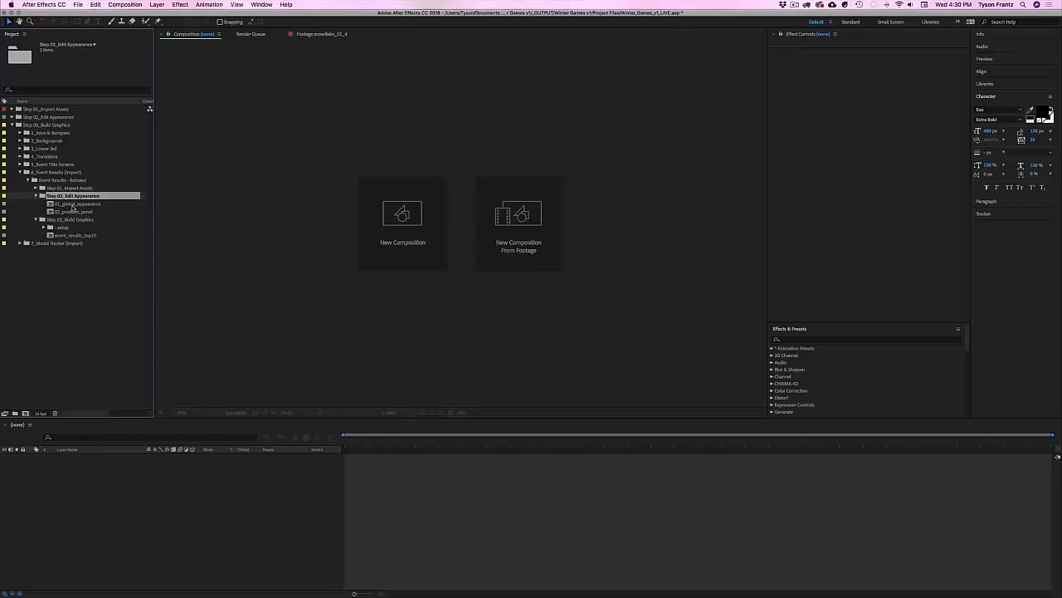
left_click(73, 210)
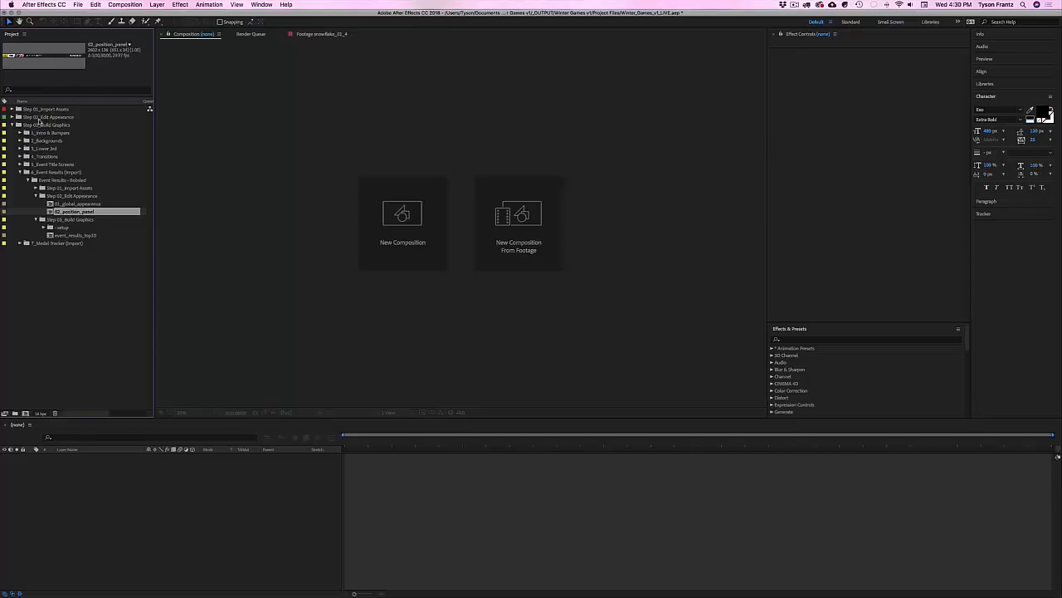
left_click(70, 264)
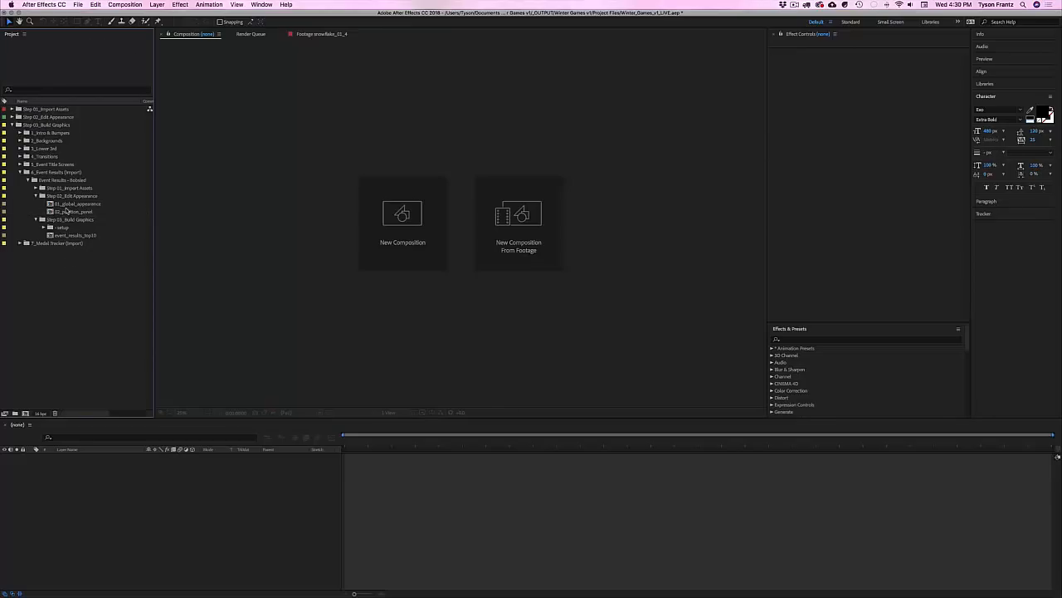
left_click(77, 204)
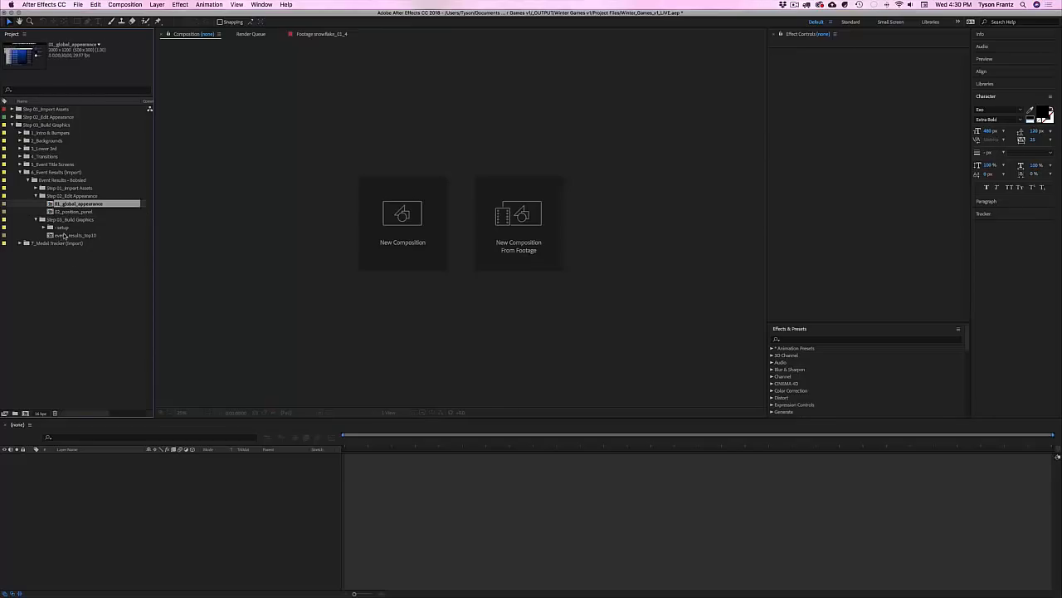
left_click(79, 237)
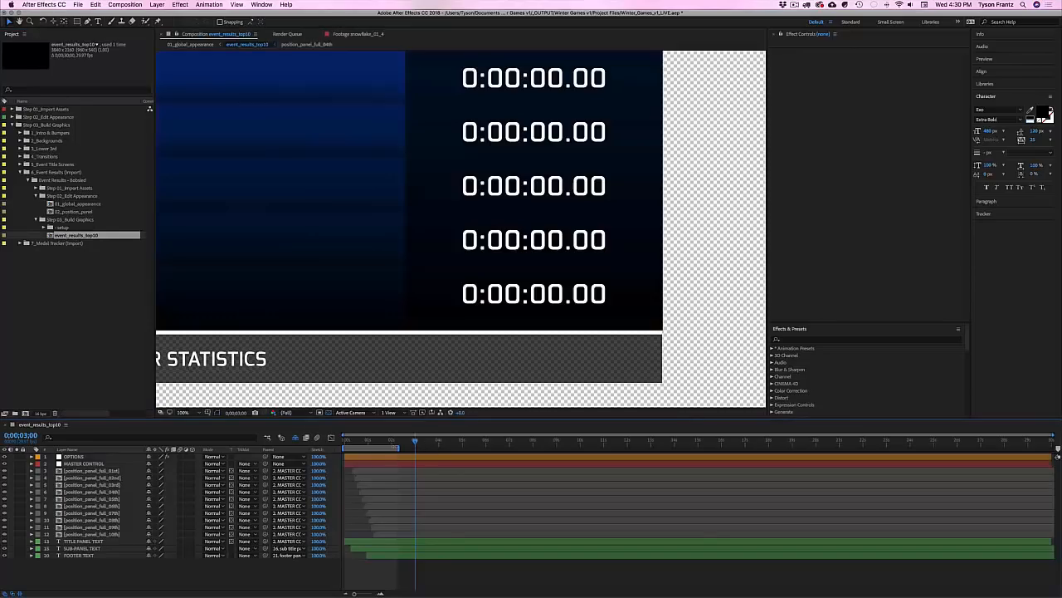
Step: Zoom the comp to 25%, end the work area at 3;00, rewind and preview the build-in
key("comma")
key("comma")
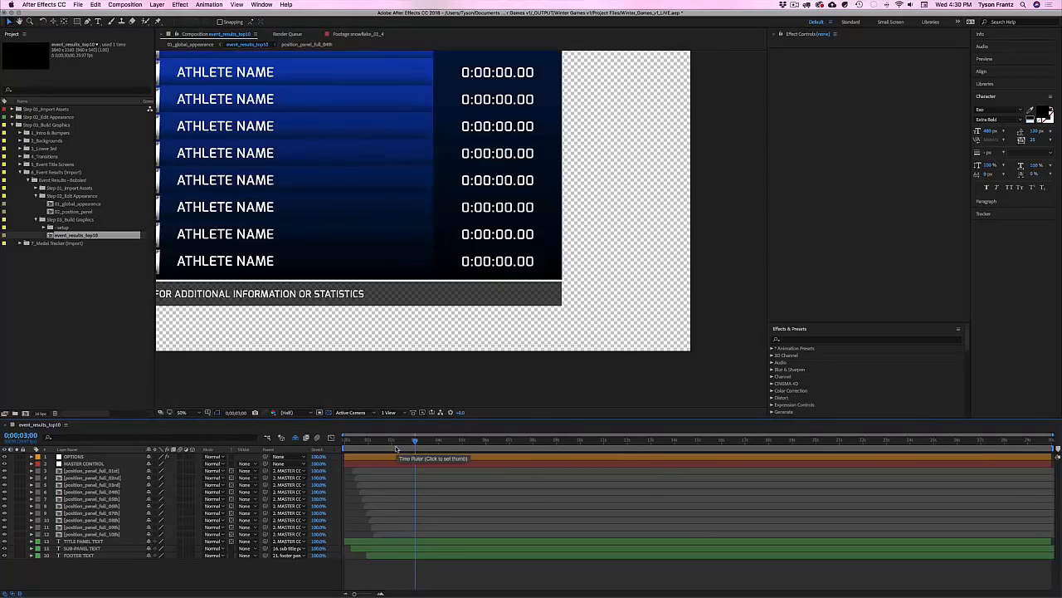
key("comma")
key("comma")
left_click_drag(405, 267, 473, 312)
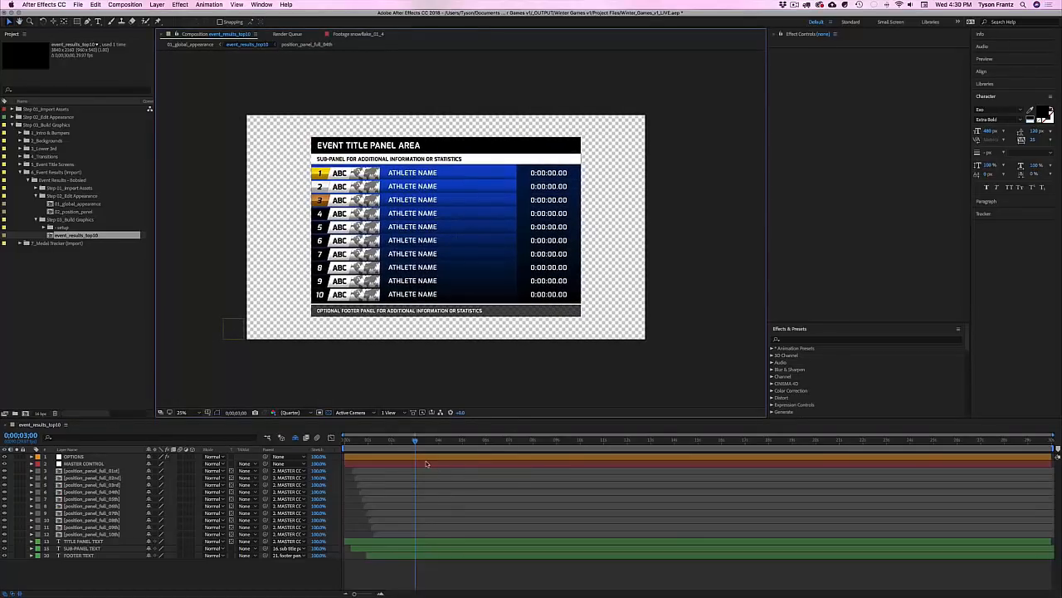
key("n")
mouse_move(415, 441)
left_mouse_down()
mouse_move(380, 449)
mouse_move(415, 447)
left_mouse_up()
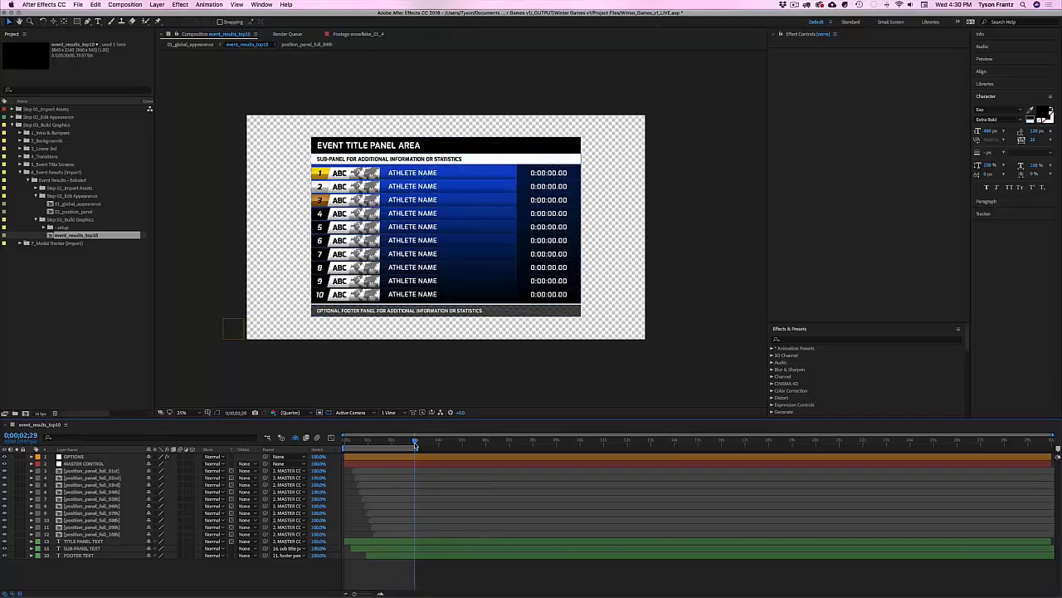
left_click_drag(415, 446, 390, 448)
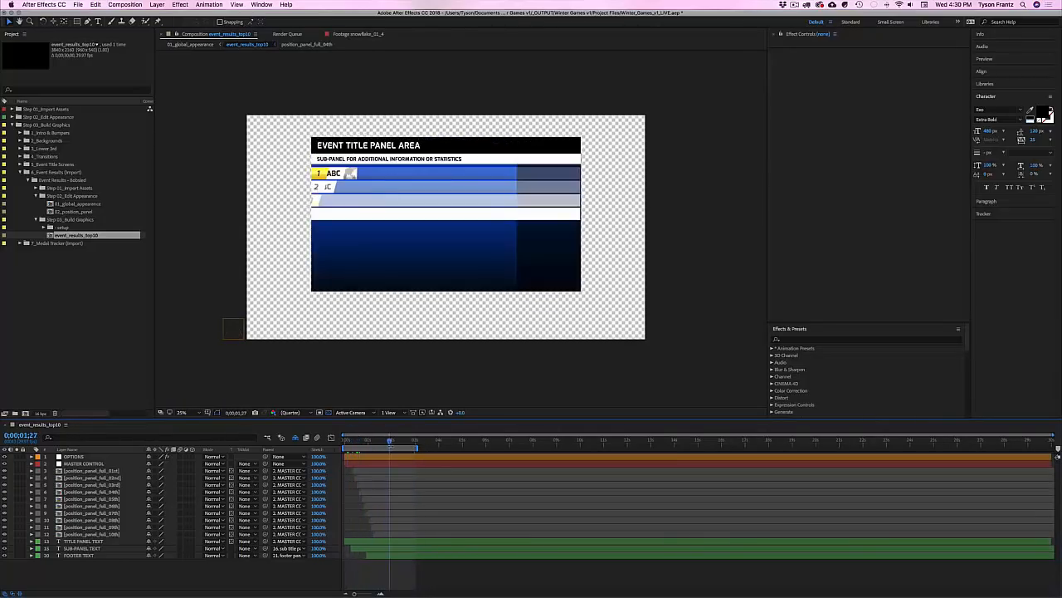
key("space")
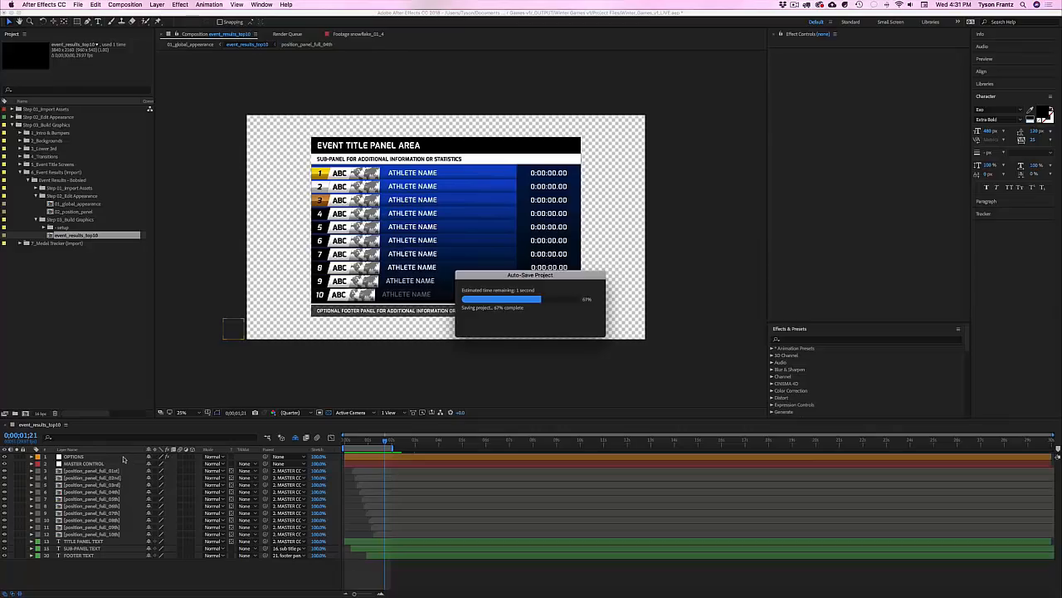
Step: Toggle the OPTIONS layer's Footer Panel checkbox and extend the work area to about 2.7 seconds
left_click(89, 457)
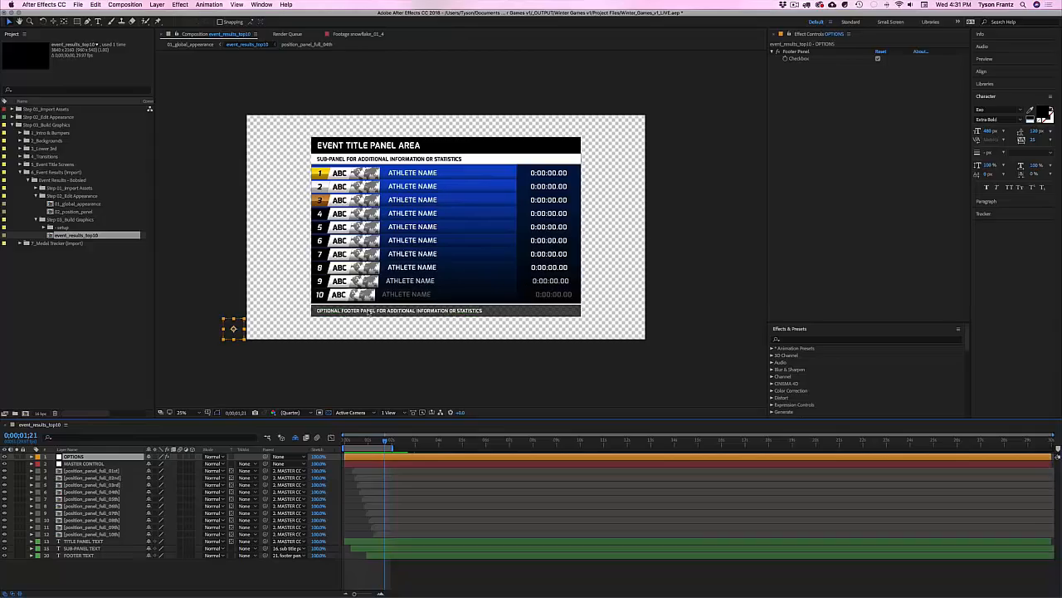
left_click(877, 60)
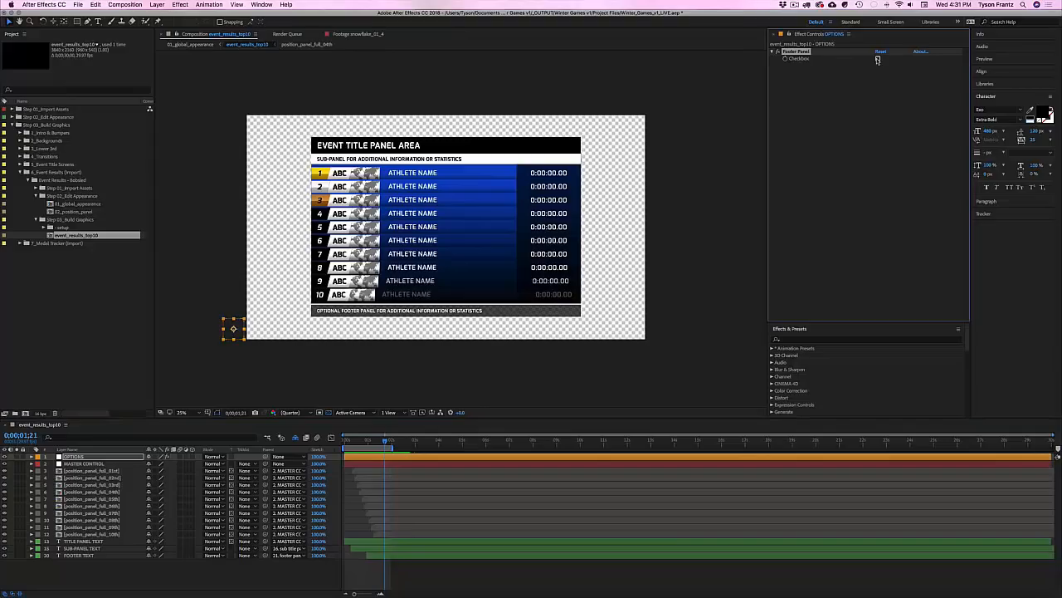
left_click(877, 60)
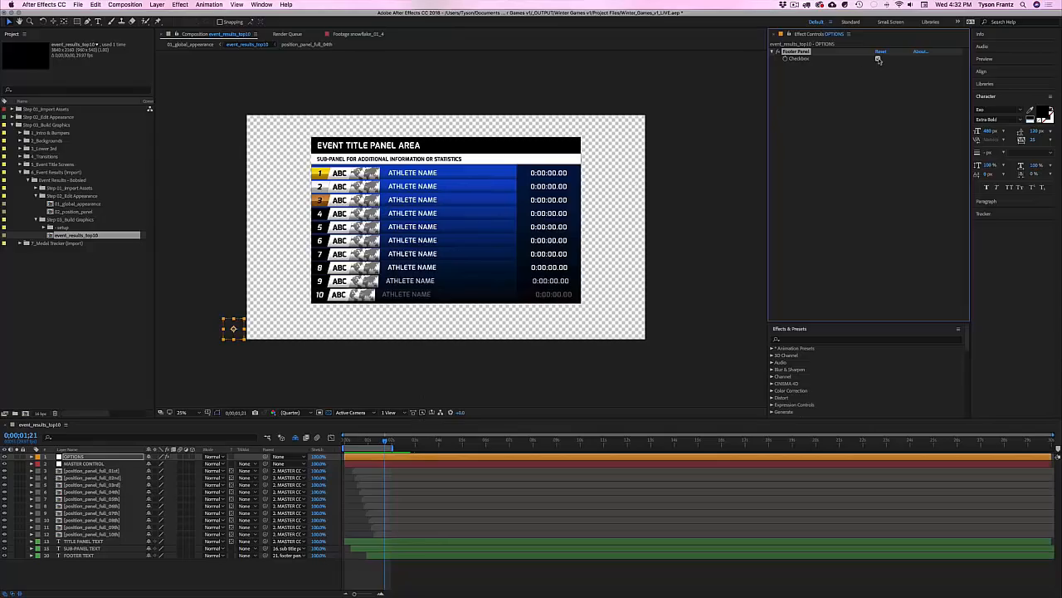
key("comma")
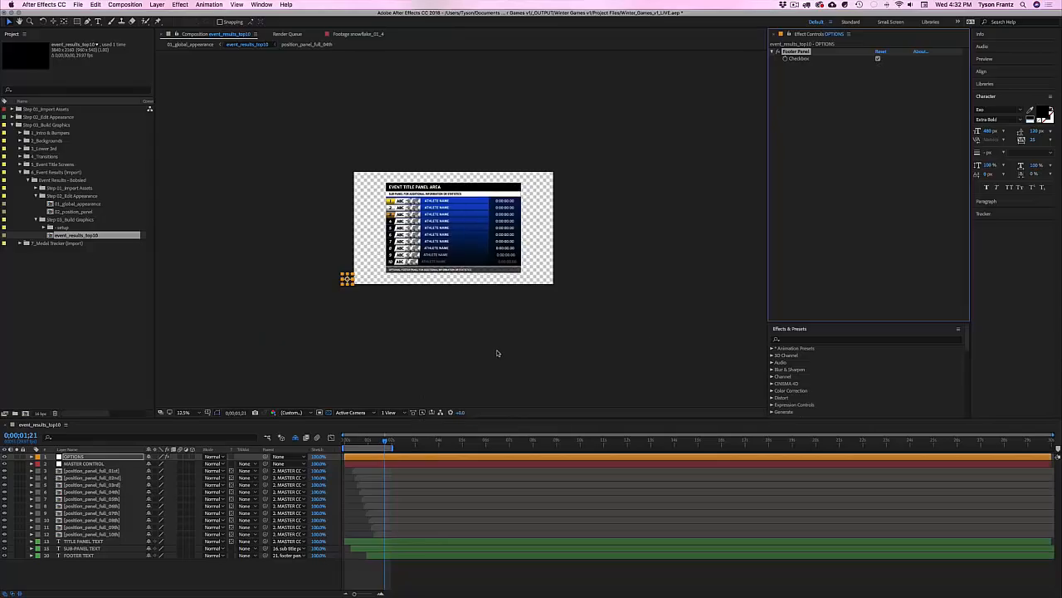
key("period")
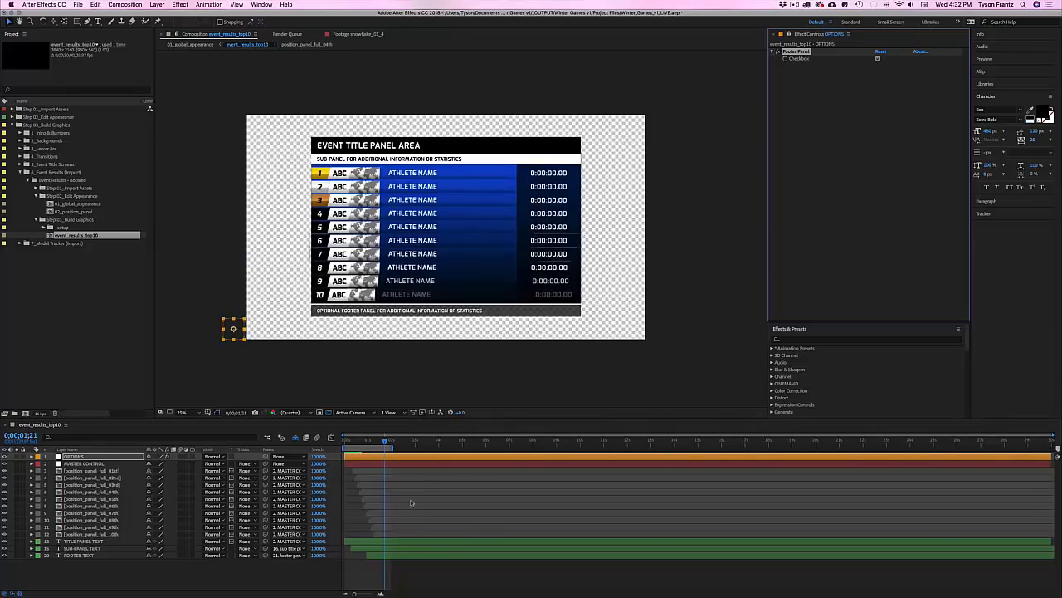
mouse_move(393, 448)
left_mouse_down()
mouse_move(408, 448)
mouse_move(390, 439)
left_mouse_up()
Step: Inspect the board's title, sub-panel and footer text layers and the first-place panel layer
left_click(376, 544)
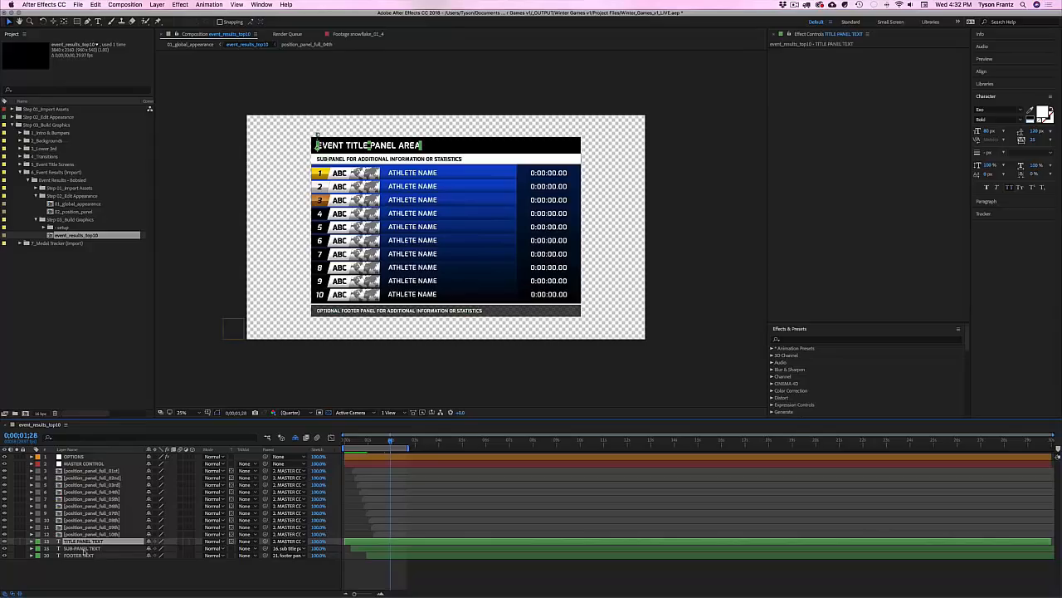
left_click(86, 549)
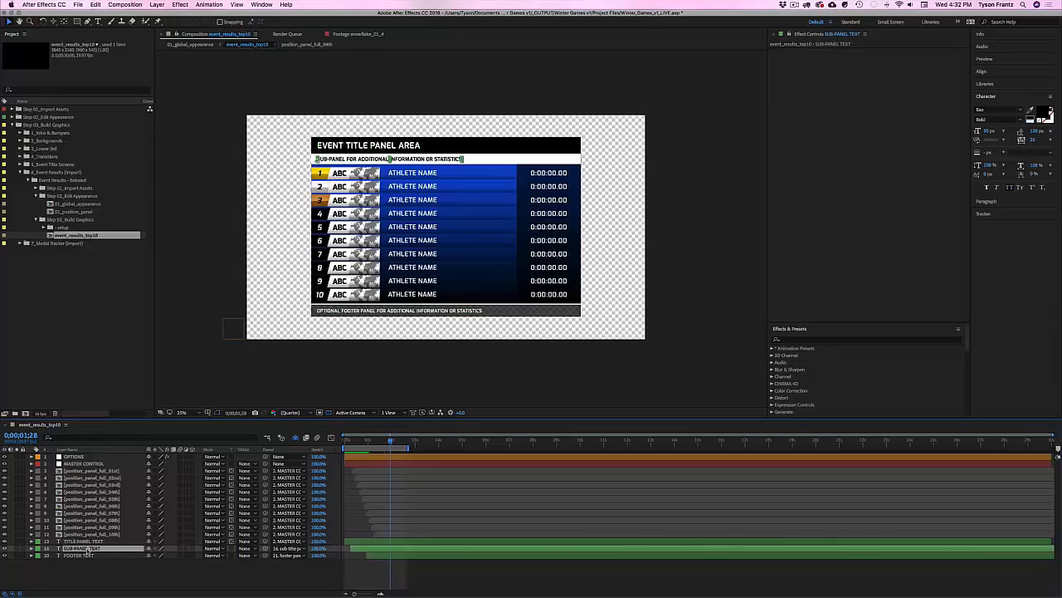
left_click(84, 556)
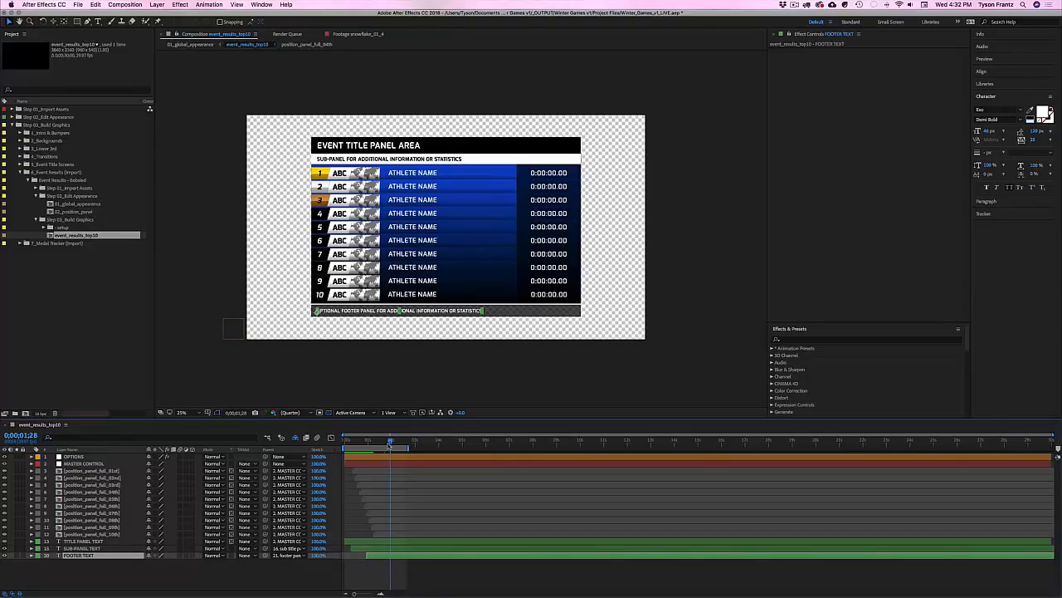
left_click_drag(389, 442, 391, 442)
left_click(378, 175)
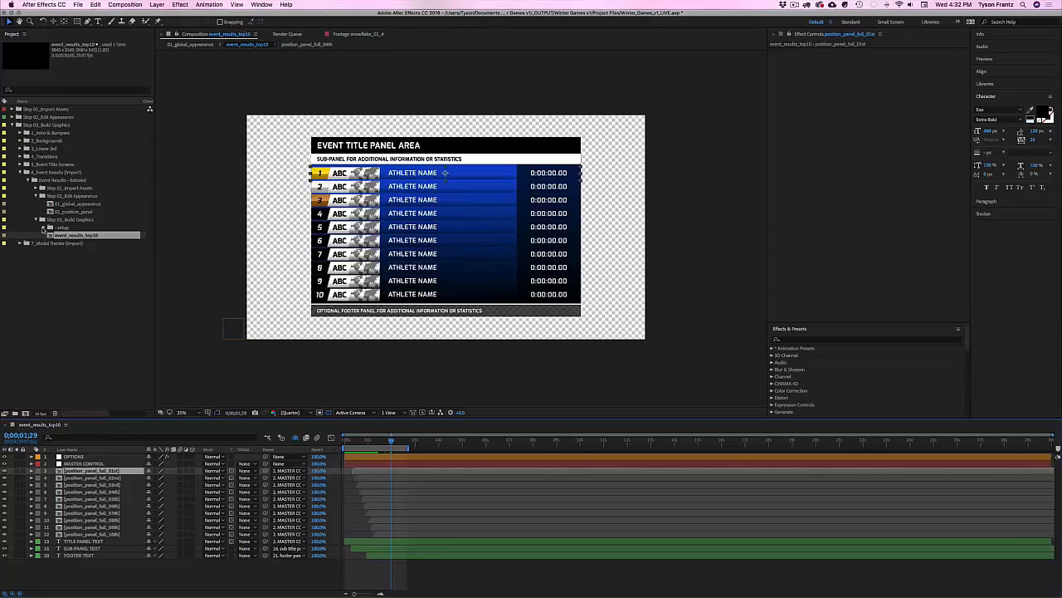
Step: Open position_panel_full_01st from the setup folder and toggle the transparency grid on and off
left_click(45, 227)
left_click(66, 227)
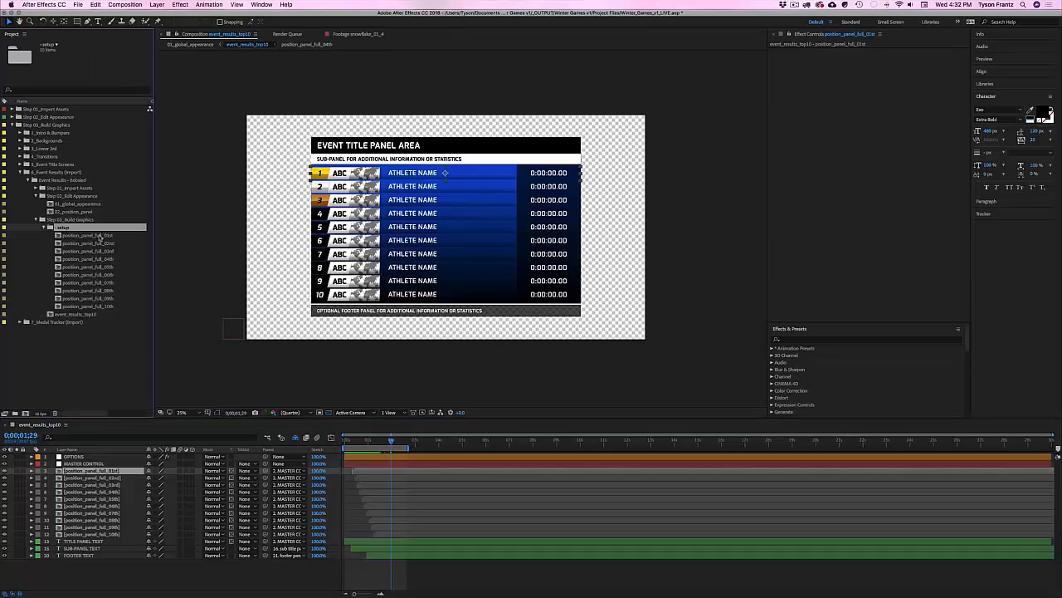
double_click(99, 237)
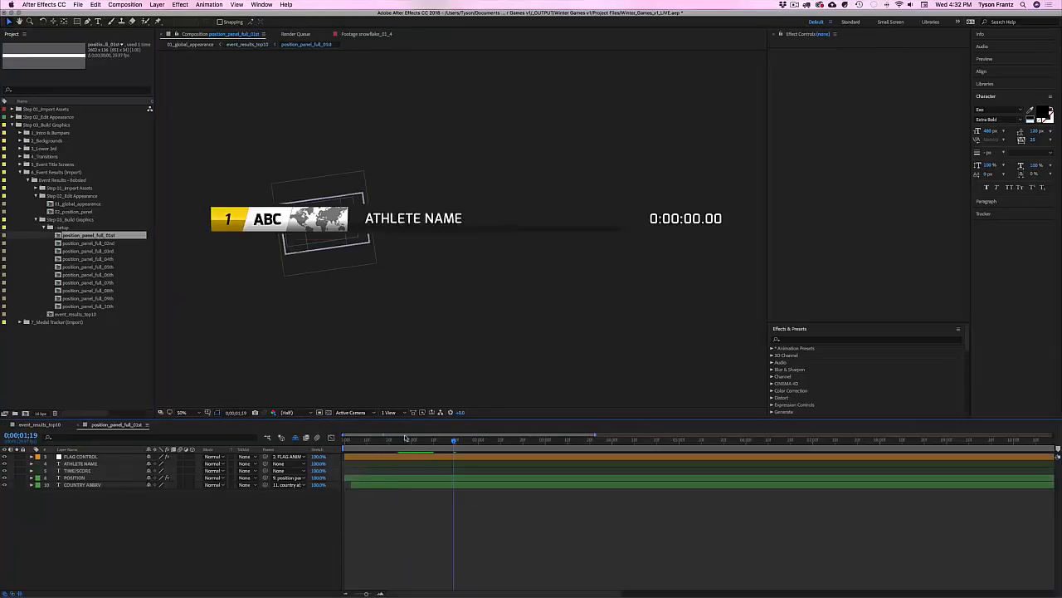
left_click(329, 413)
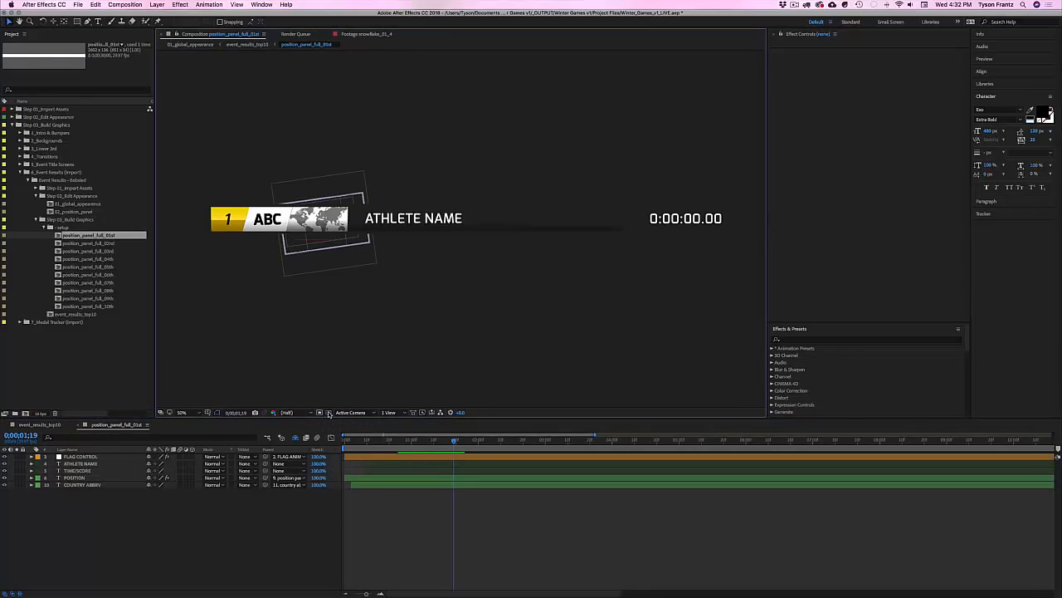
left_click(329, 412)
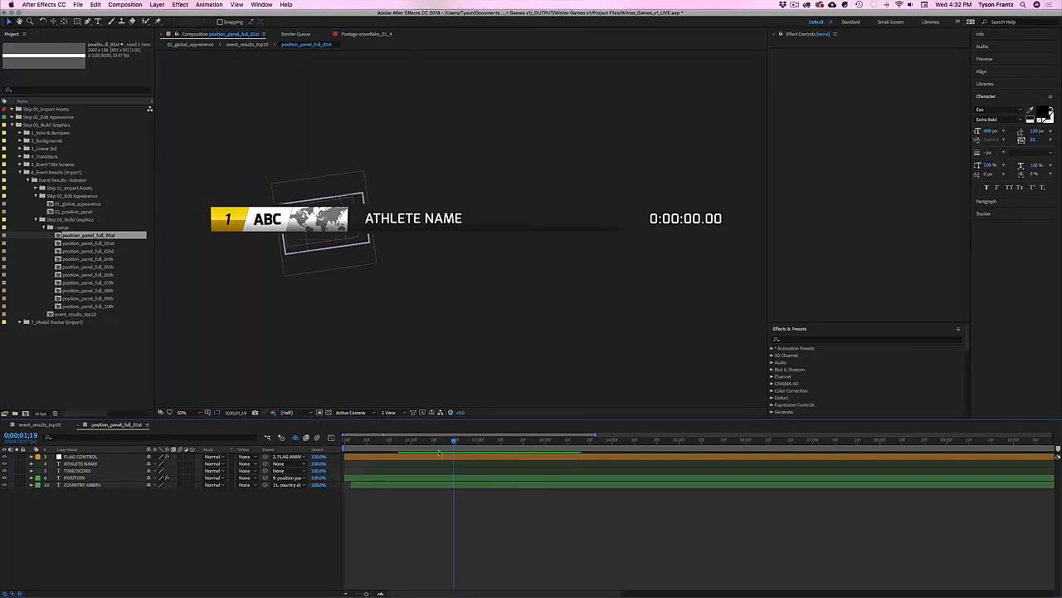
Step: Go to 0;00;01;01 and select the TIME/SCORE, COUNTRY ABBRV and POSITION layers
left_click_drag(445, 442, 409, 448)
left_click(685, 220)
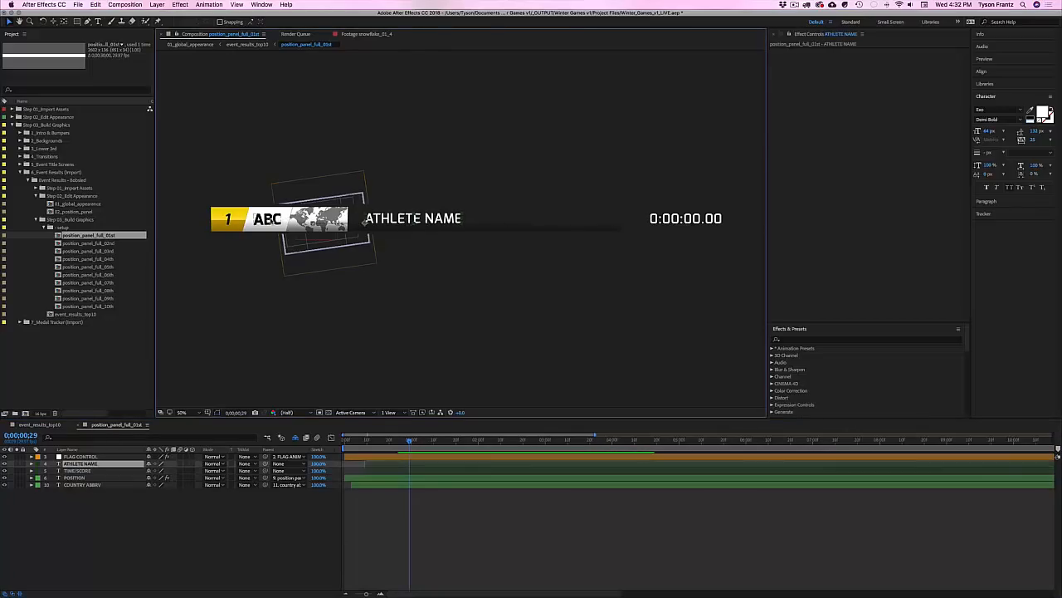
left_click(268, 219)
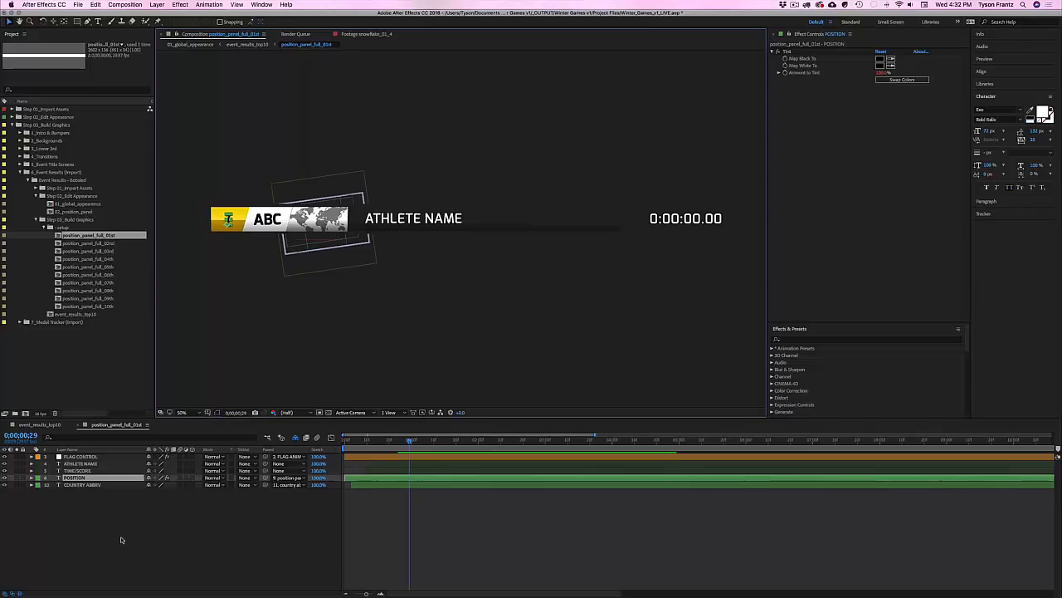
left_click(75, 478)
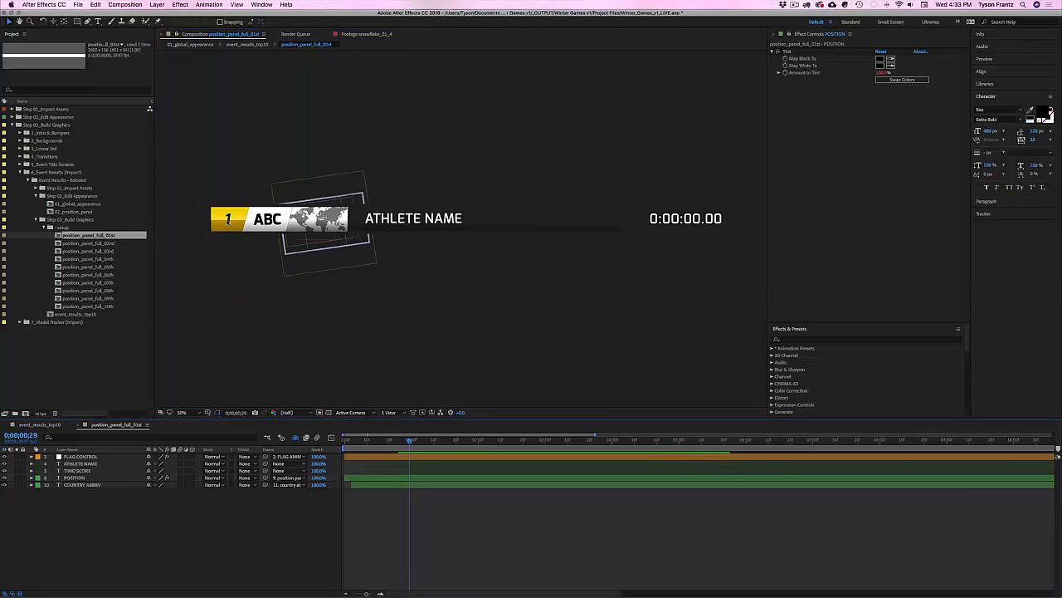
left_click(264, 217)
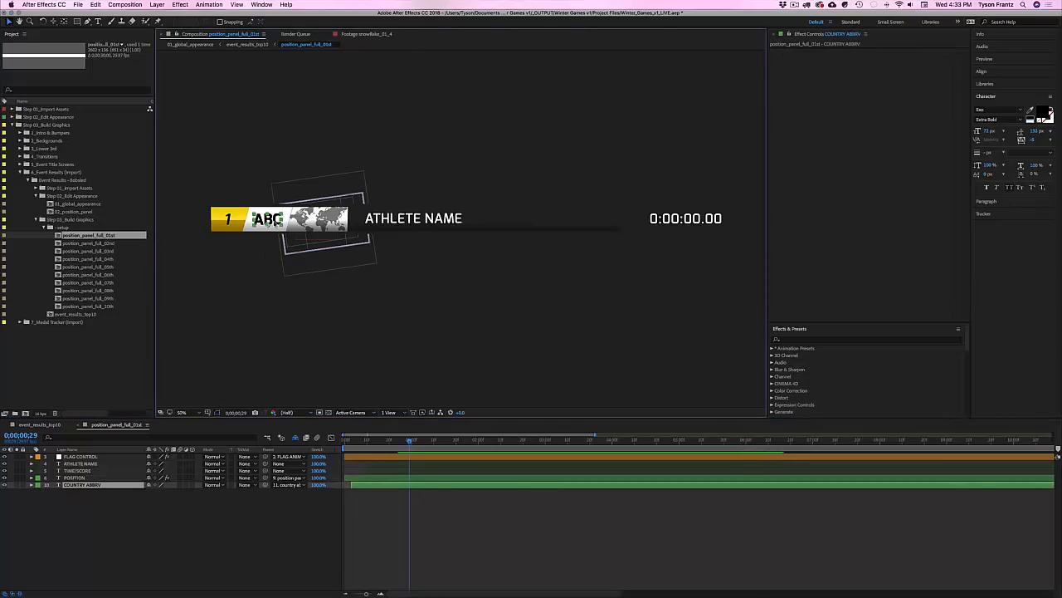
key("ctrl+t")
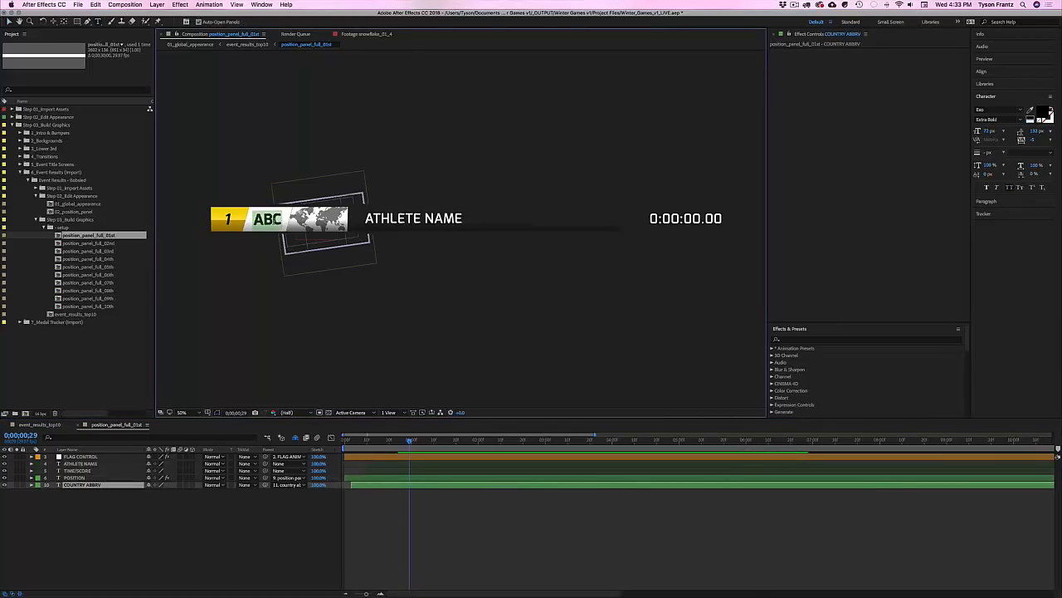
double_click(267, 218)
type("USA")
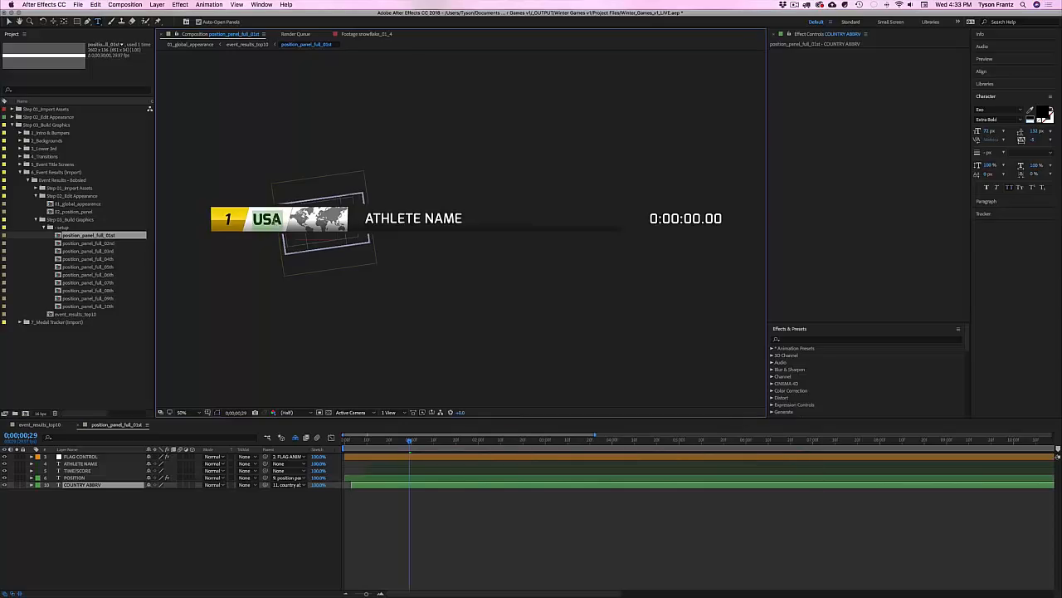
key("ctrl+a")
type("UK")
key("ctrl+a")
type("SCO")
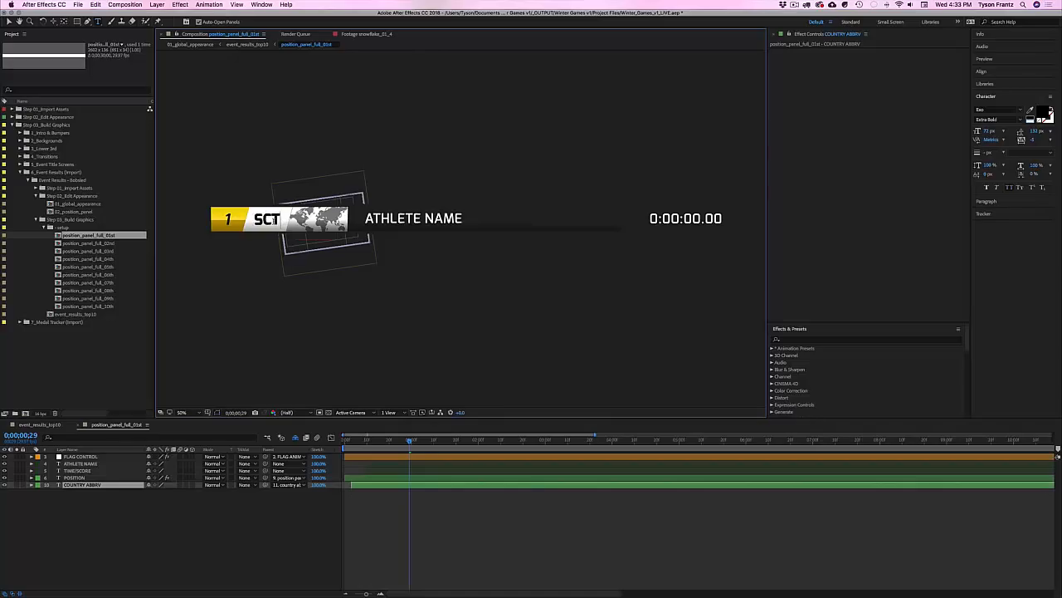
key("BackSpace")
key("BackSpace")
key("BackSpace")
type("ABV")
key("BackSpace")
type("C")
left_click(469, 513)
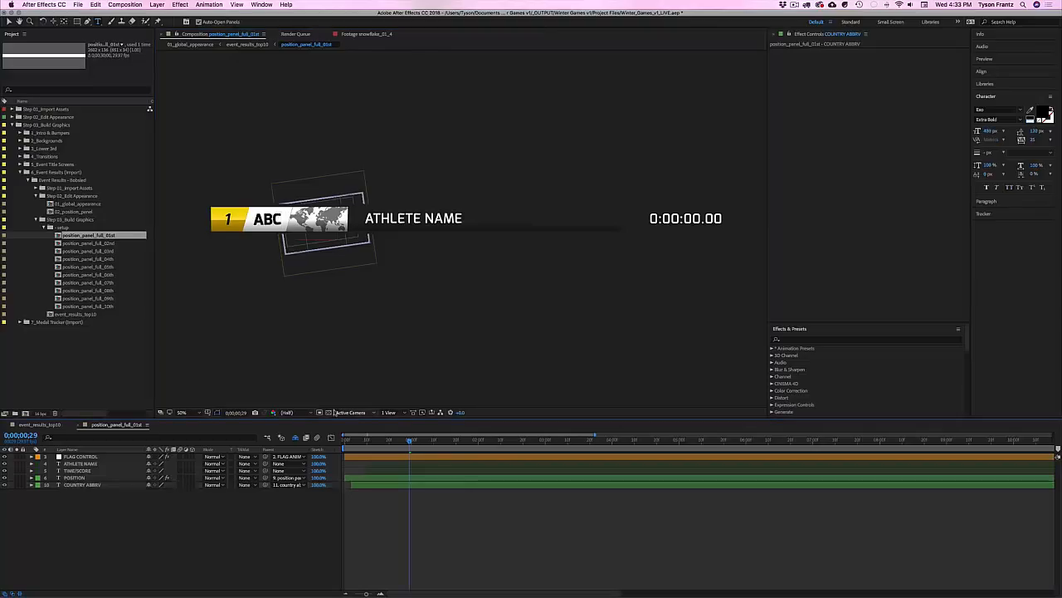
left_click(389, 217)
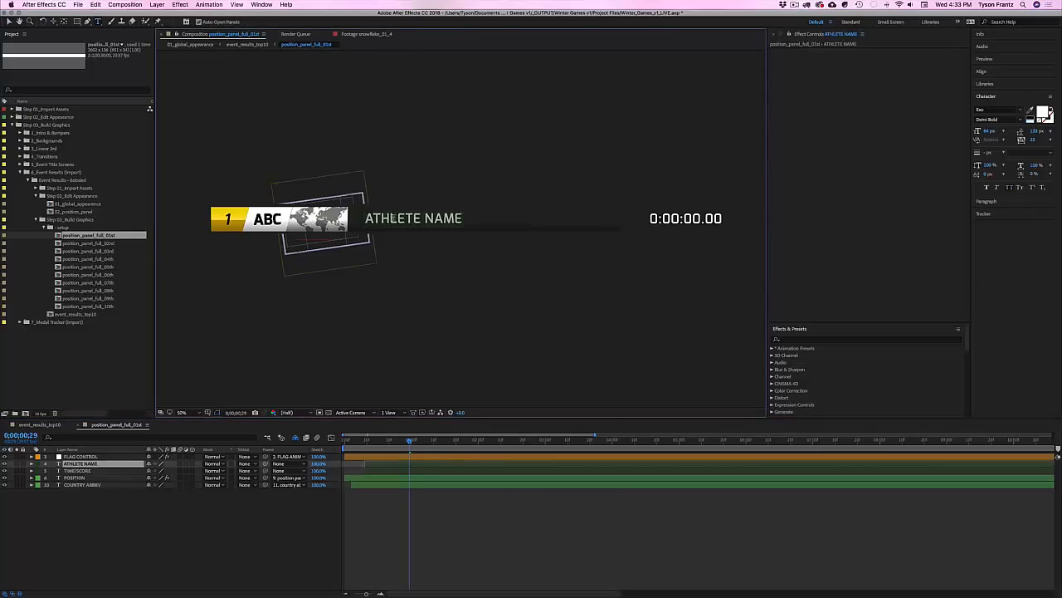
key("ctrl+a")
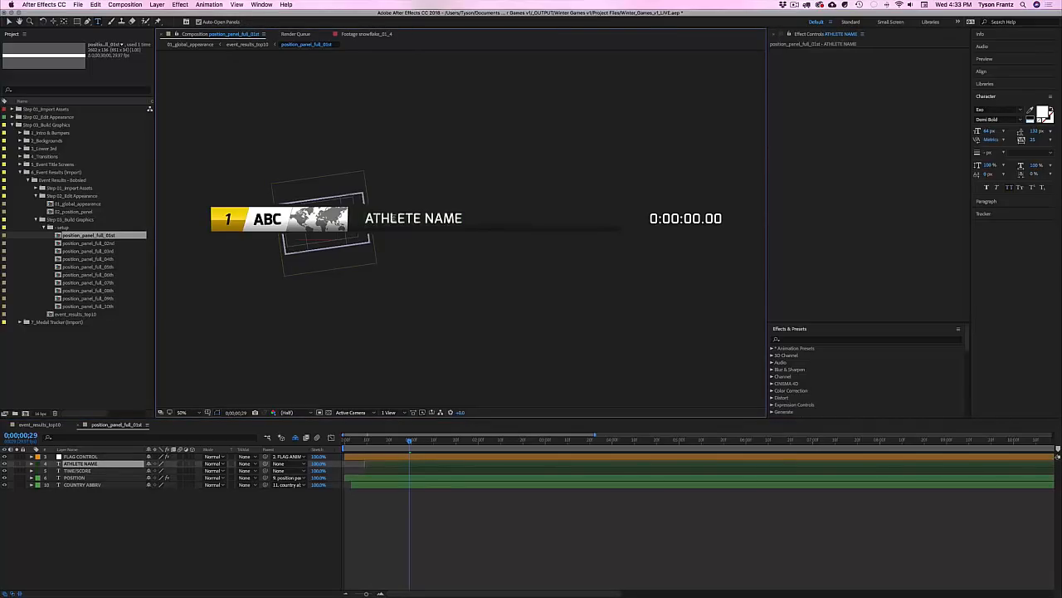
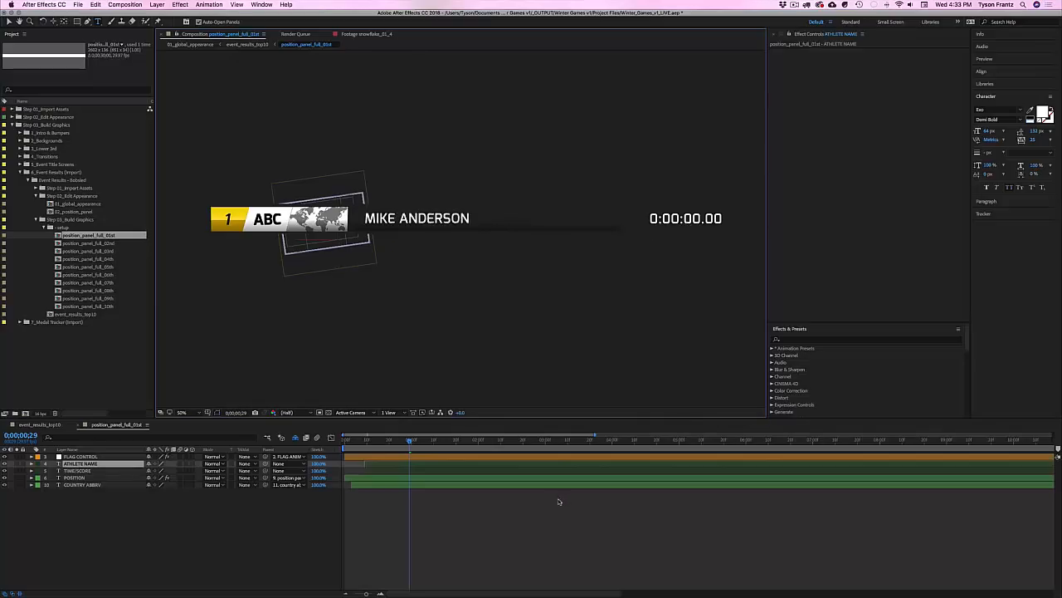
left_click(690, 225)
double_click(690, 220)
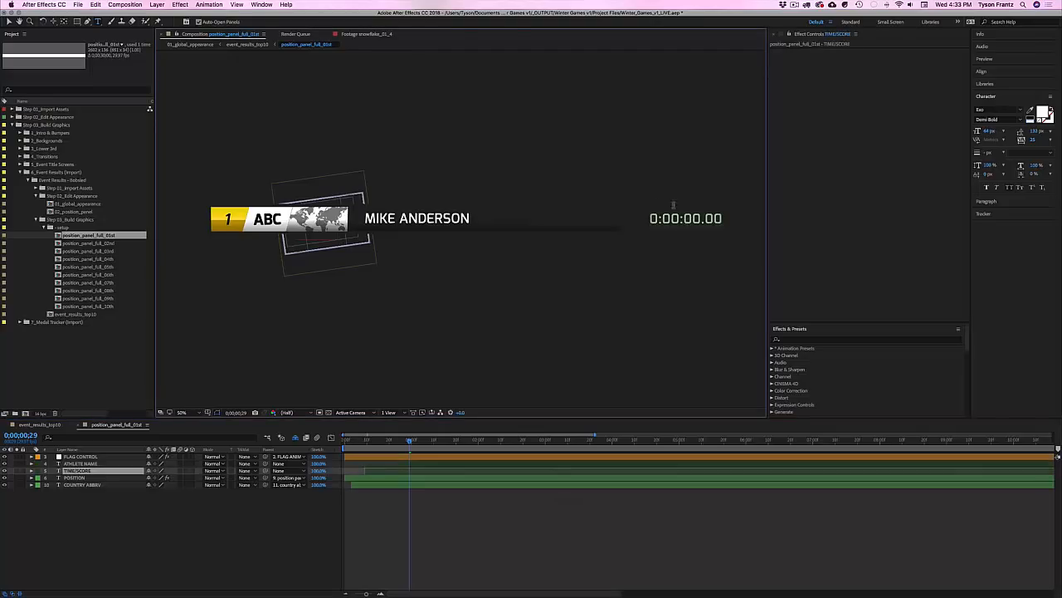
left_click(453, 527)
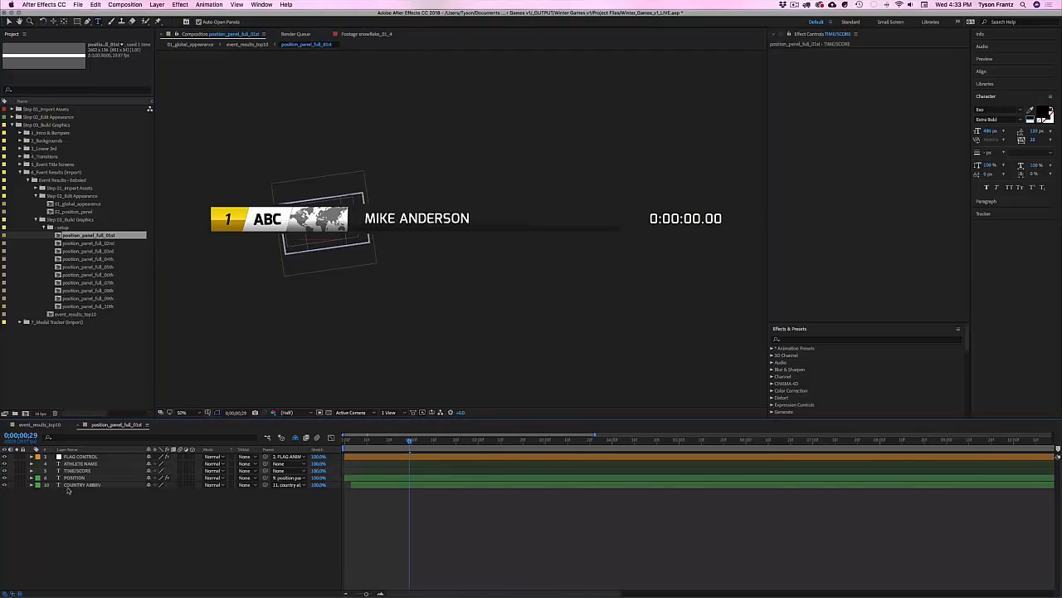
Step: Change the country abbreviation from ABC to USA
left_click(279, 215)
double_click(267, 219)
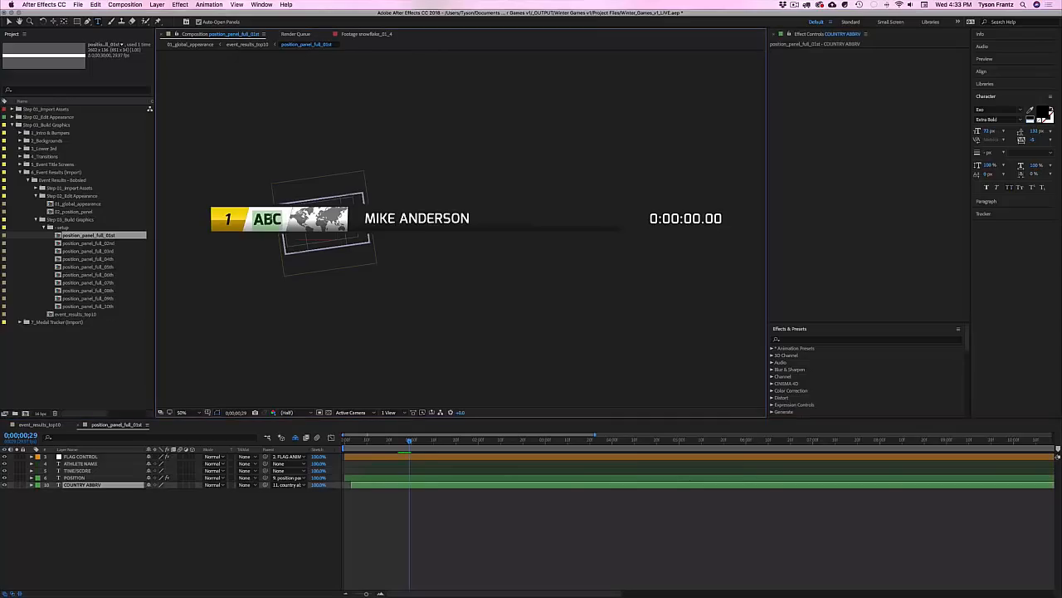
type("USA")
left_click(121, 482)
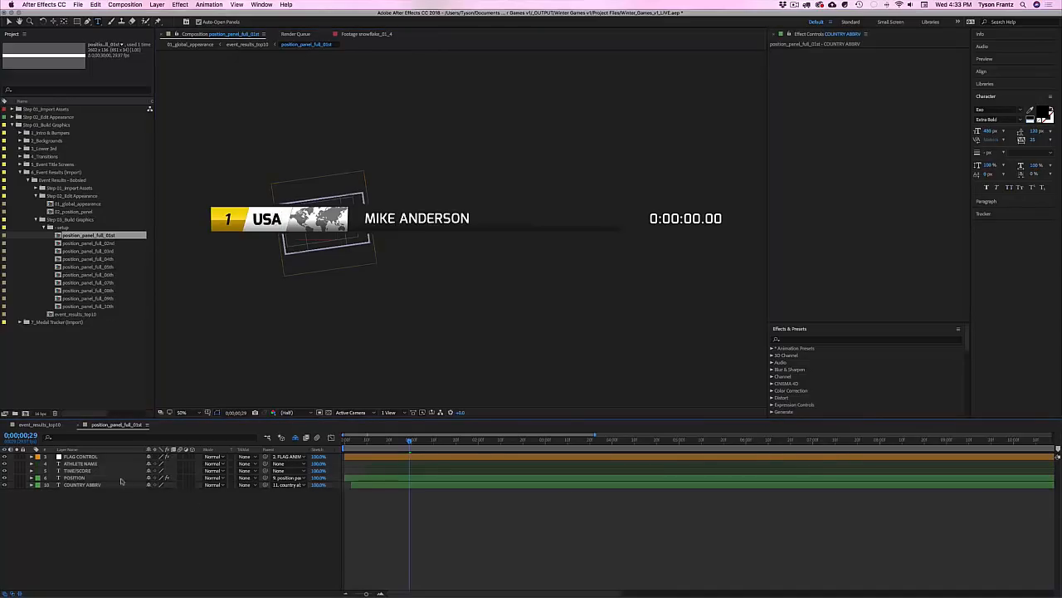
left_click(82, 456)
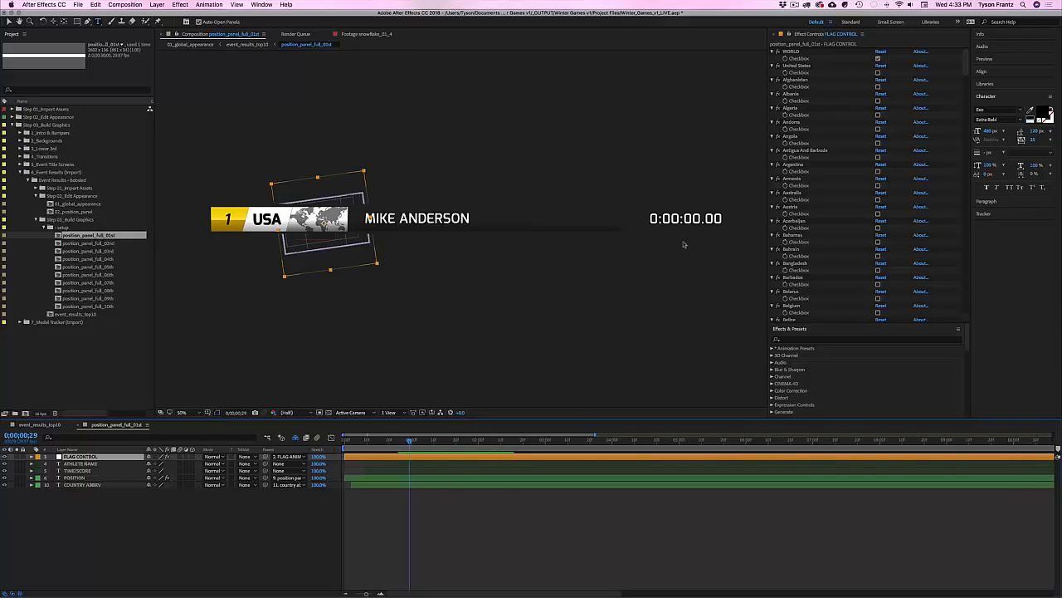
Step: Bring up the FLAG CONTROL effects and collapse all the country flag effects
left_click(878, 41)
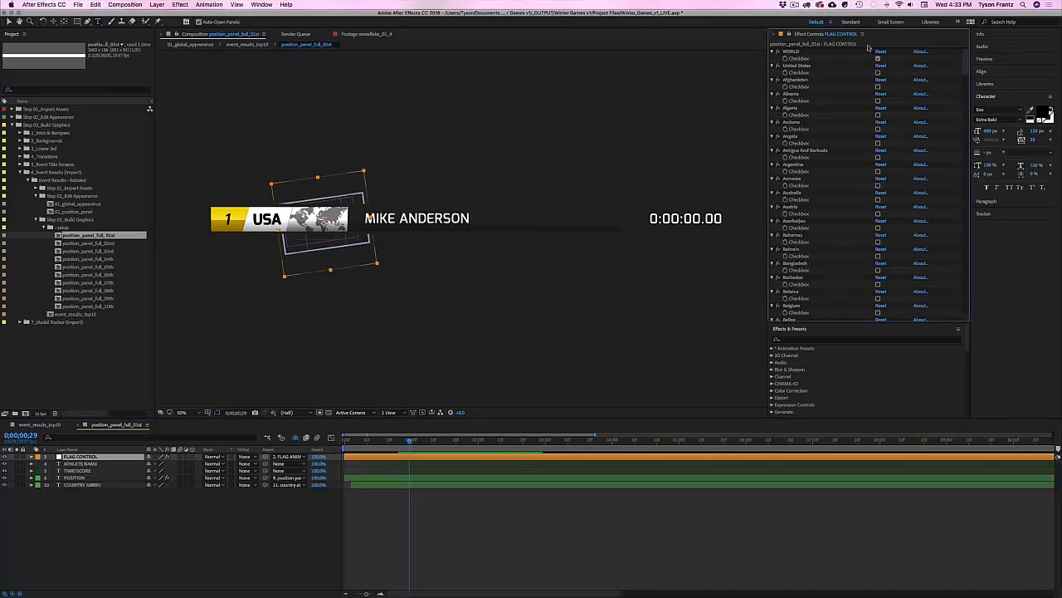
left_click(261, 4)
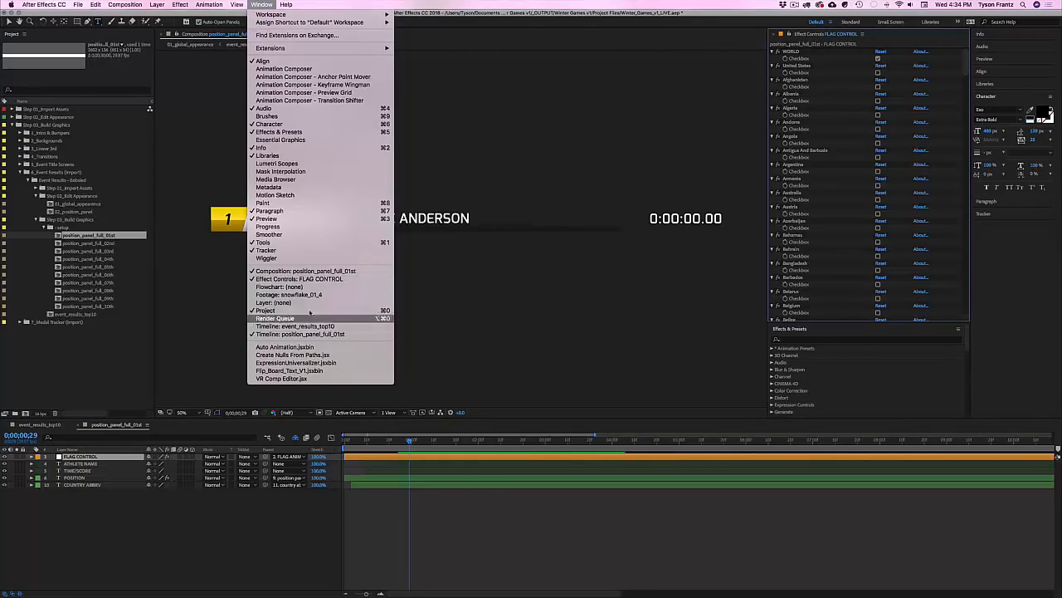
left_click(445, 540)
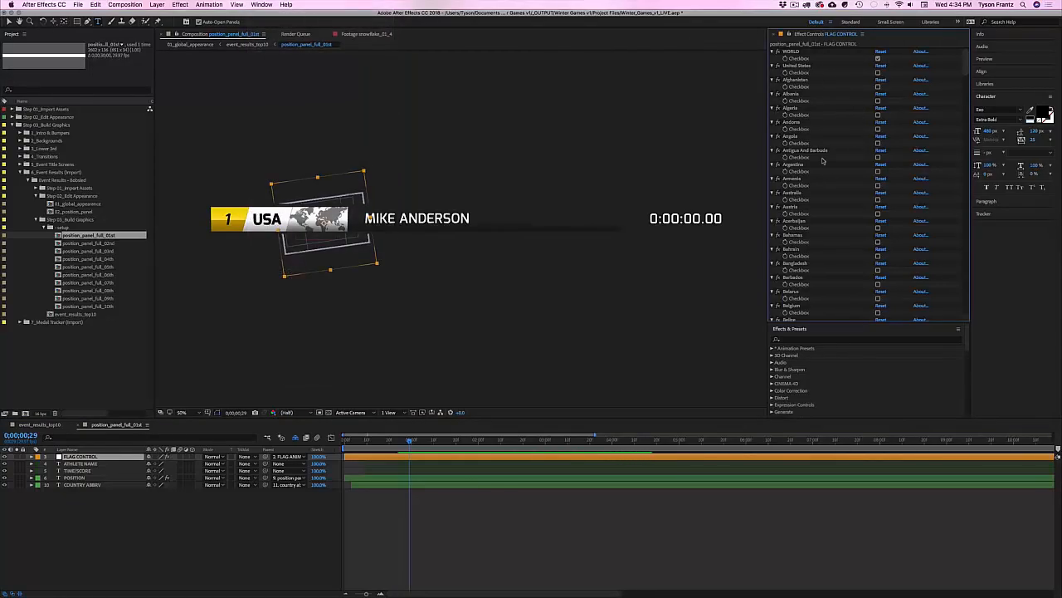
scroll(818, 260, "down", 20)
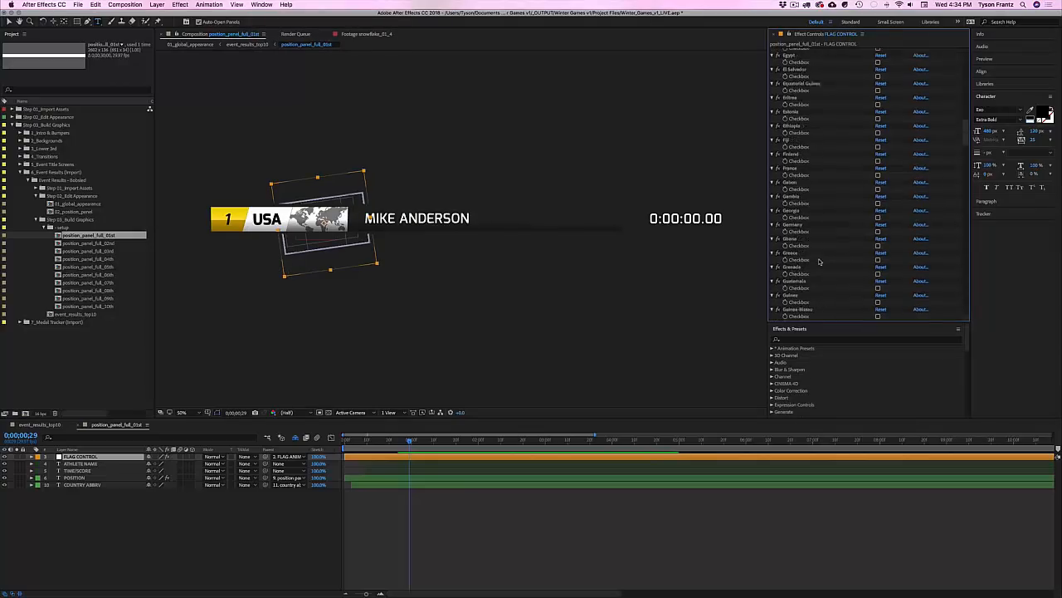
scroll(820, 261, "up", 20)
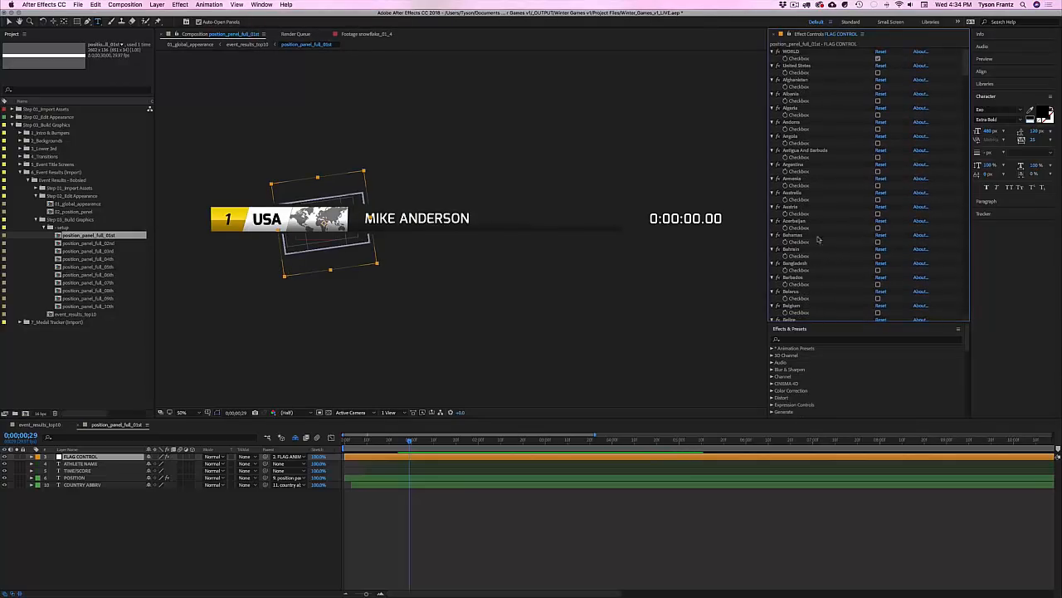
left_click(796, 66)
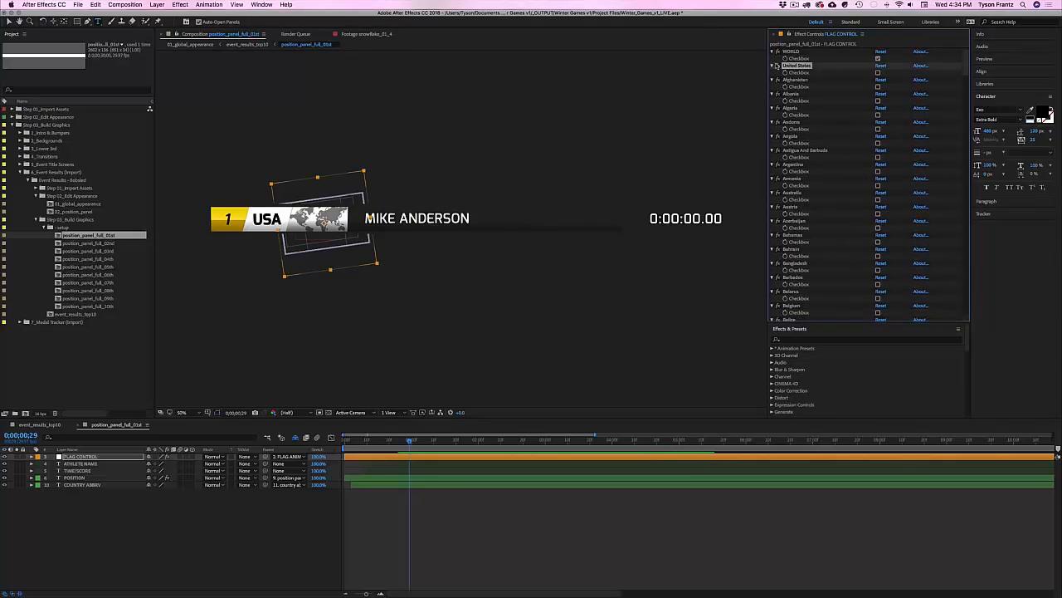
key("super+a")
left_click(772, 66)
left_click(799, 59, "super")
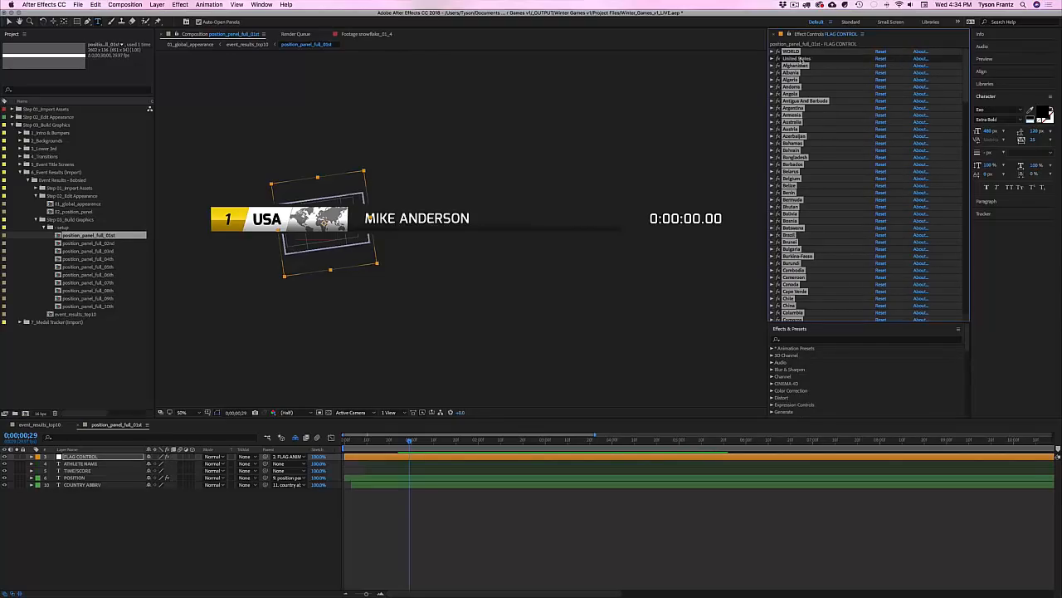
left_click(798, 59)
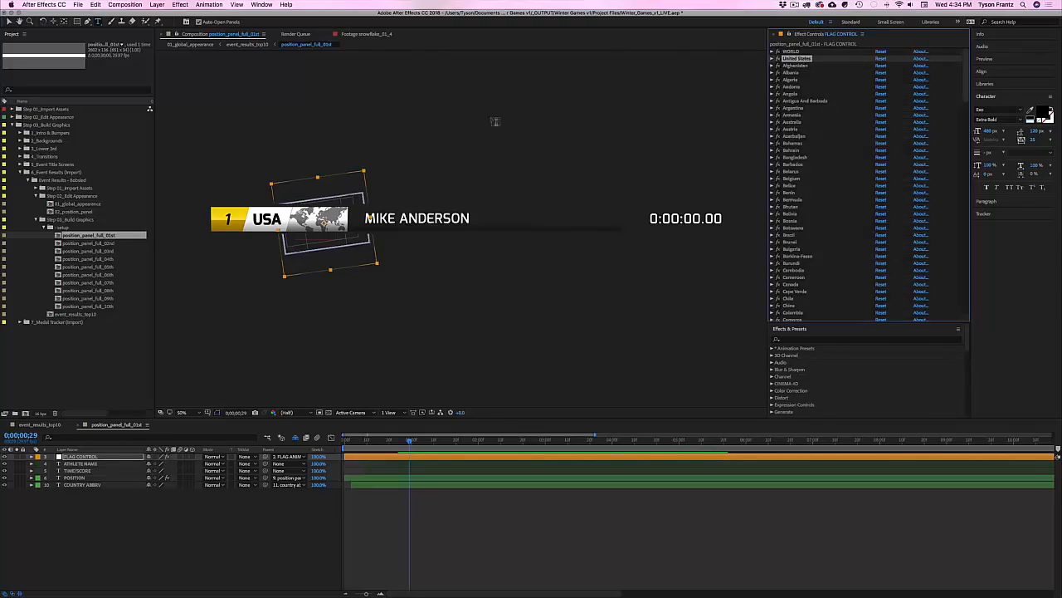
Step: Uncheck the WORLD flag effect and check the United States flag
left_click(790, 51)
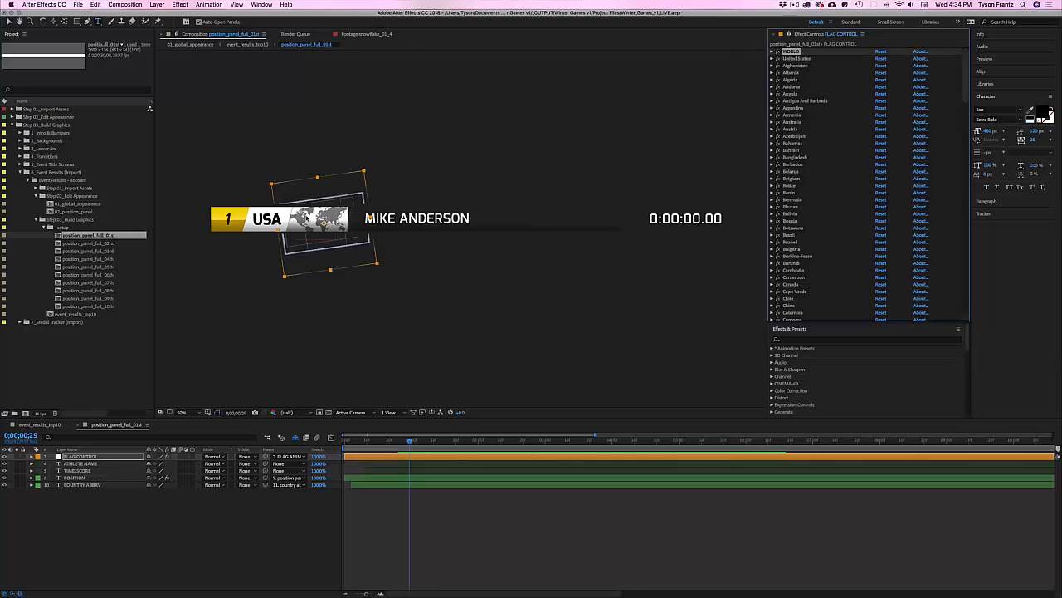
key("v")
left_click(773, 51)
left_click(878, 59)
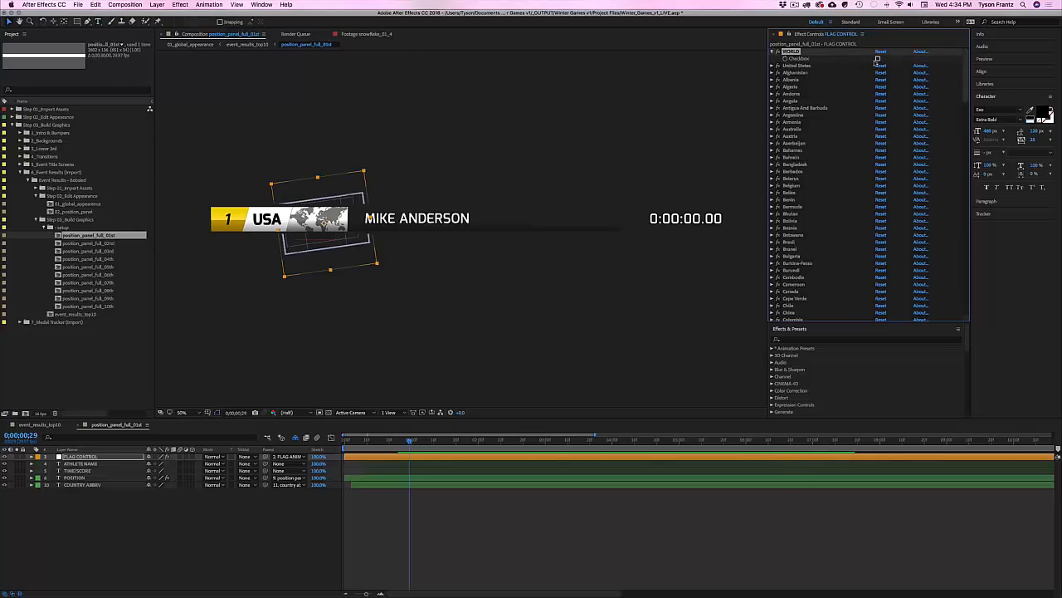
left_click(773, 65)
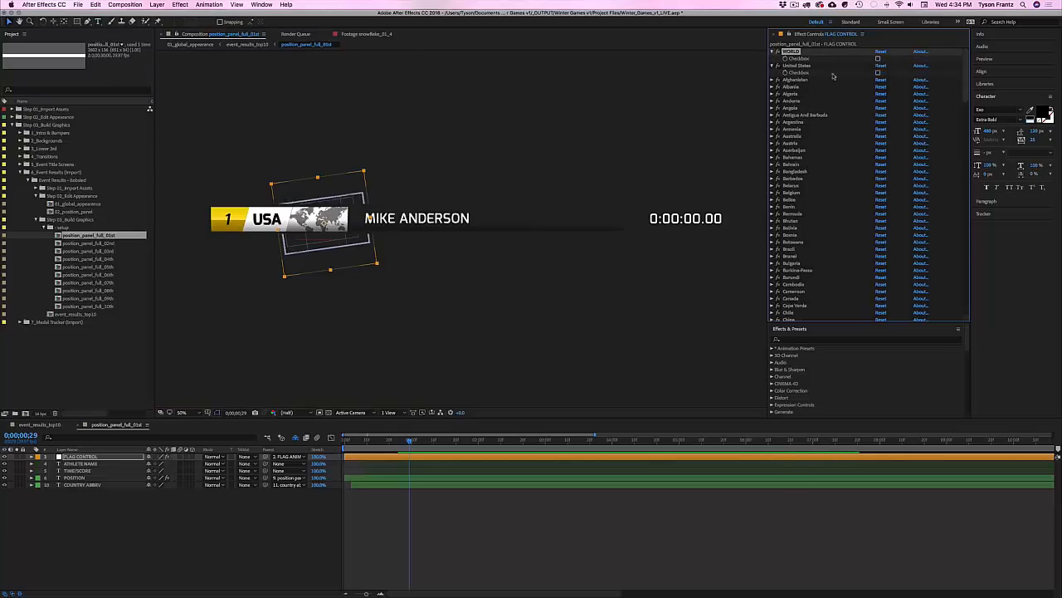
left_click(878, 72)
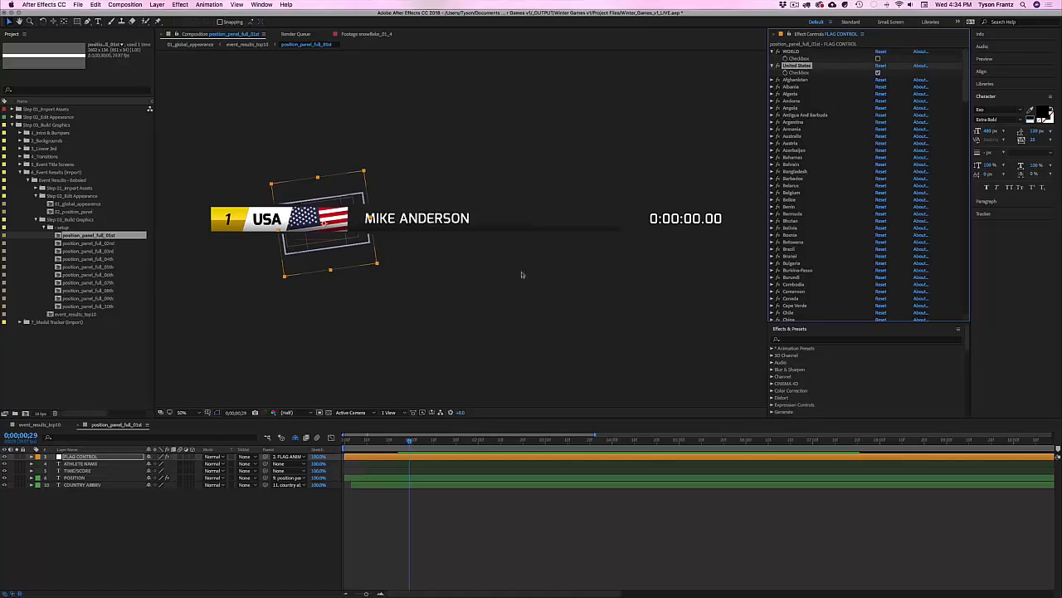
left_click(40, 424)
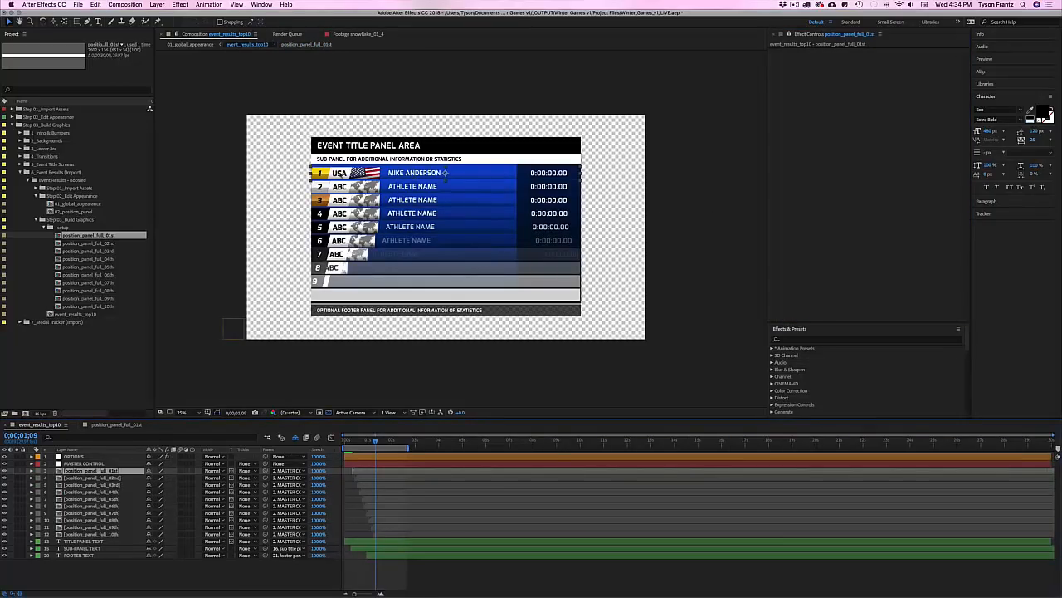
left_click(124, 425)
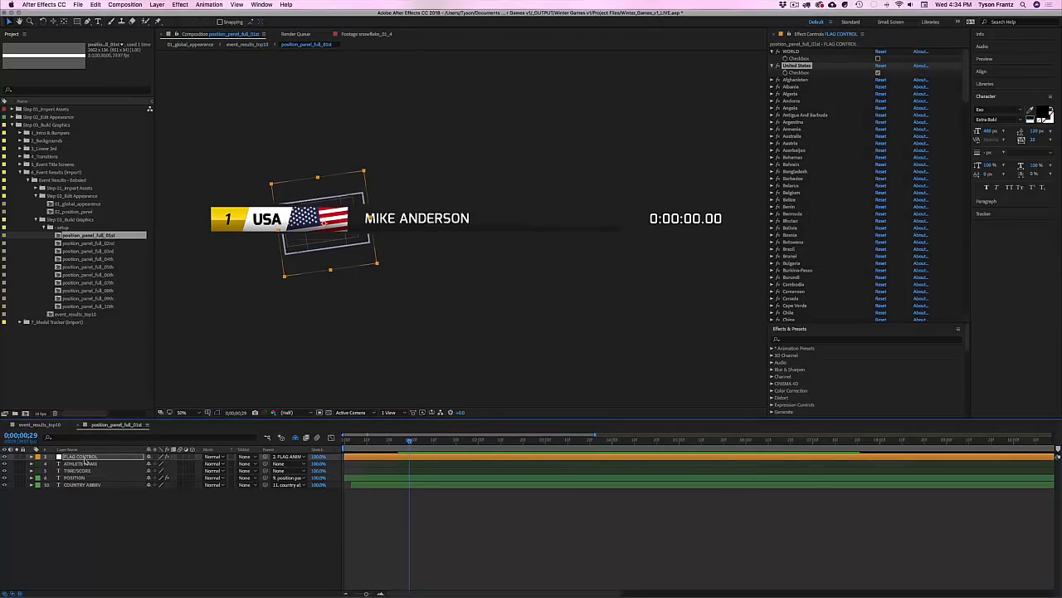
left_click(83, 457)
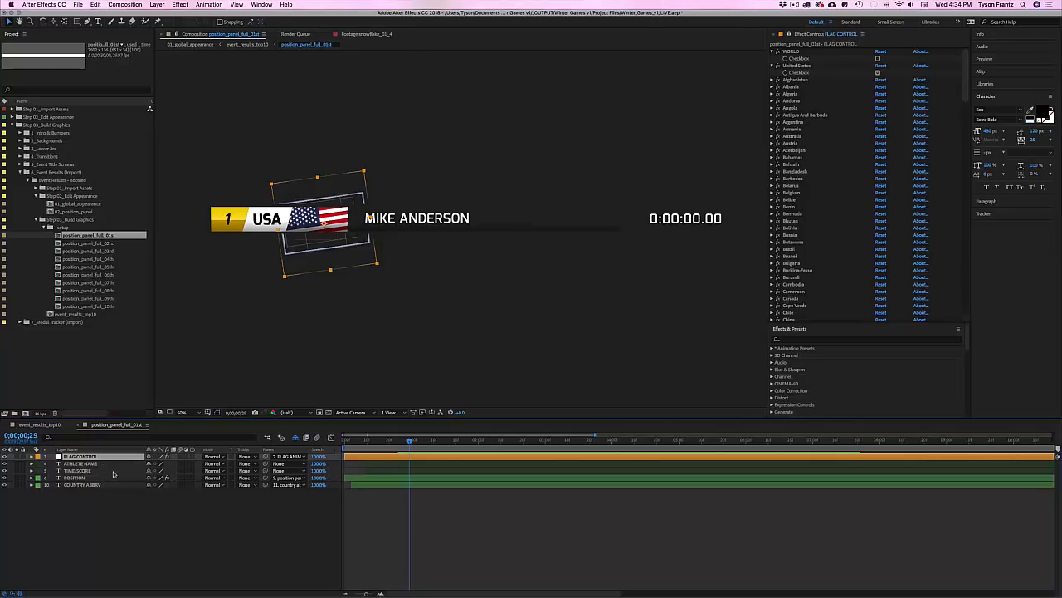
Step: Set the flag's Rotation to 0, then scrub it back to a slight tilt
key("r")
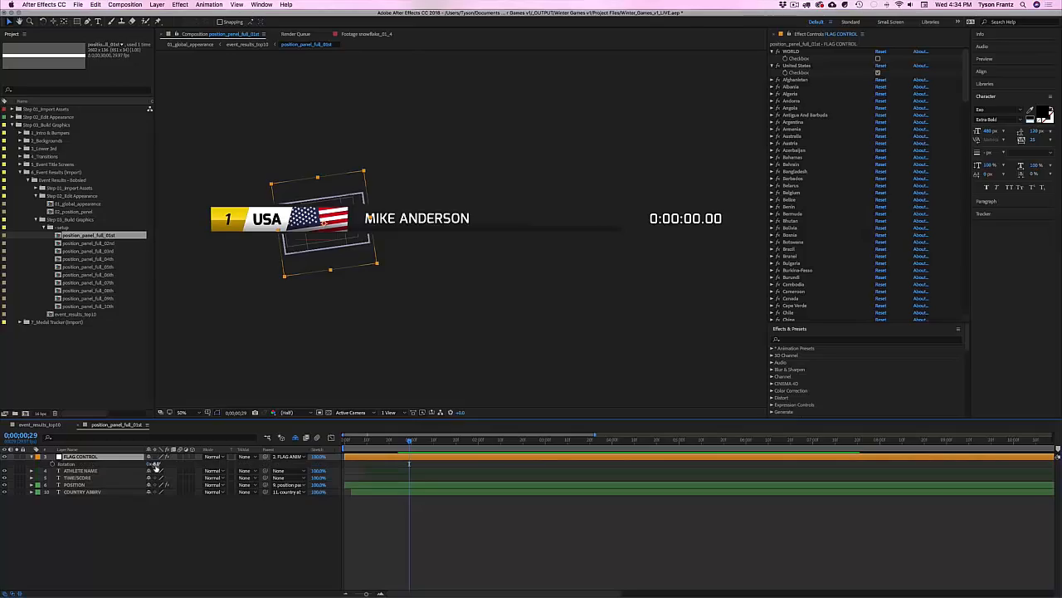
left_click(155, 464)
type("0")
key("Return")
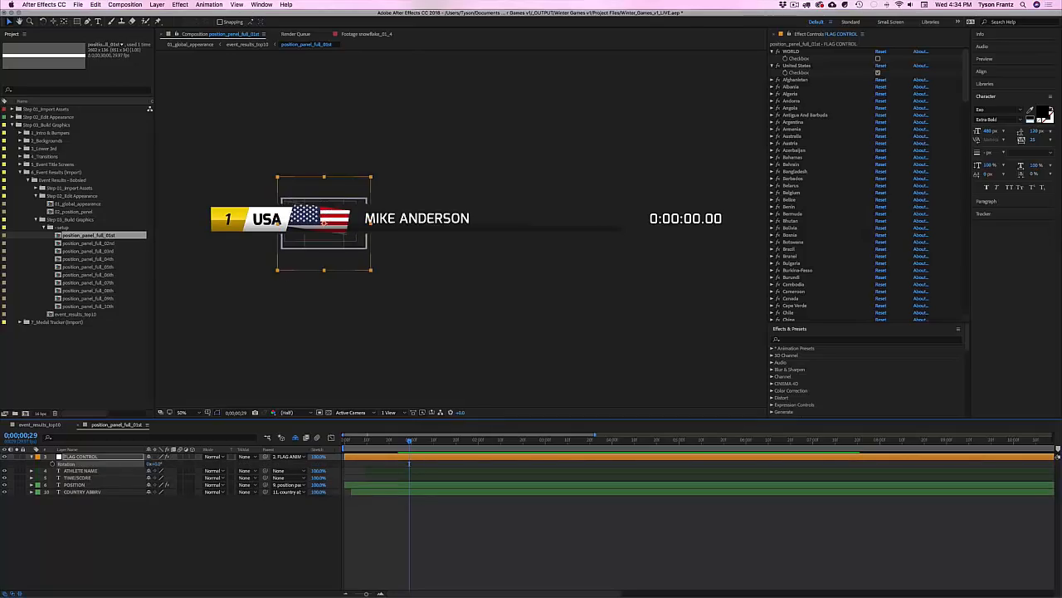
left_click_drag(155, 464, 156, 464)
Step: Reselect FLAG CONTROL and scrub its Scale up slightly
left_click(82, 492)
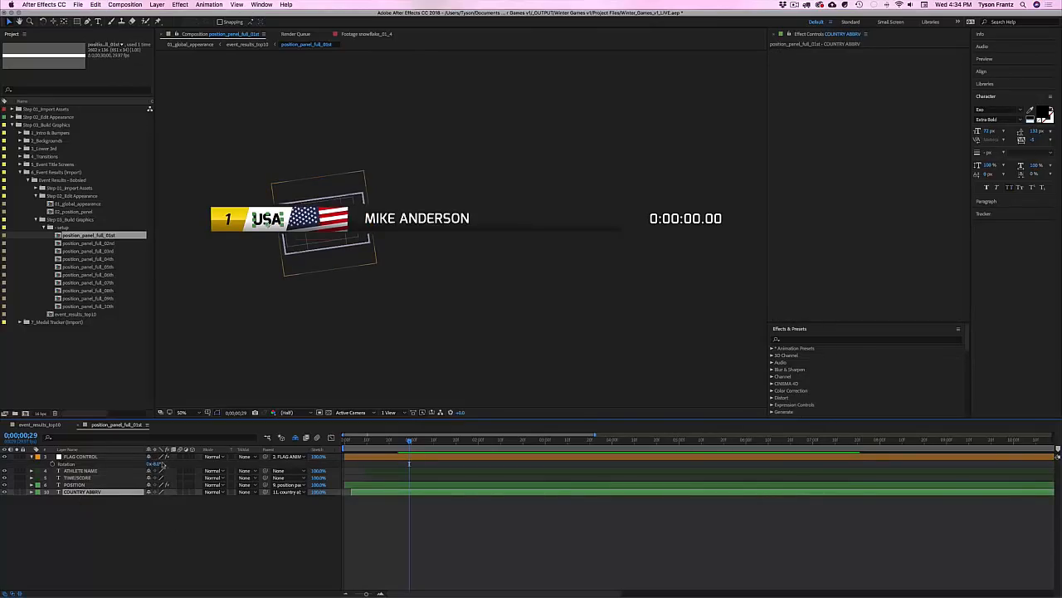
left_click(81, 456)
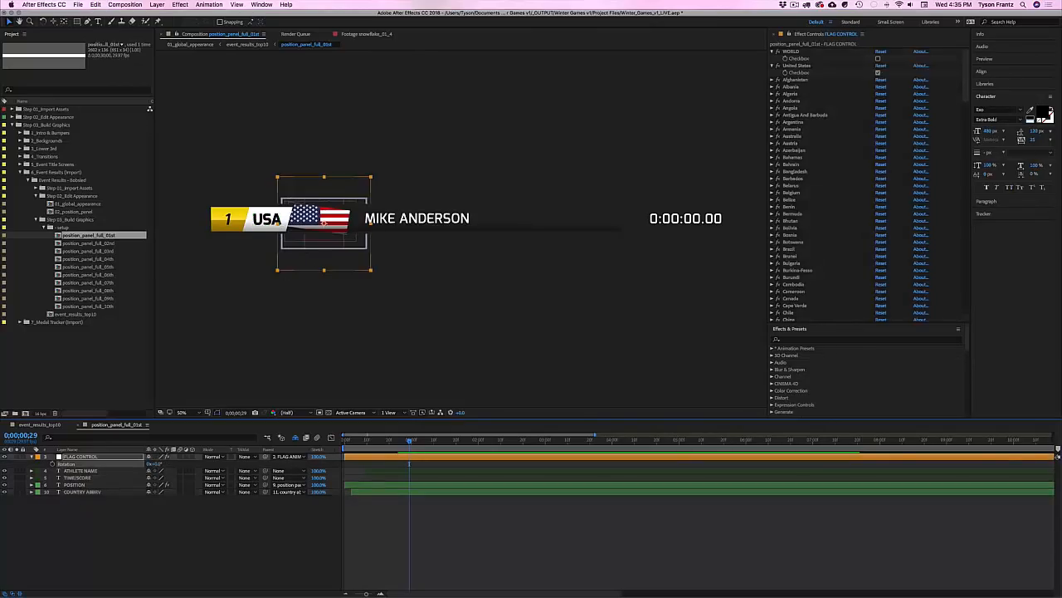
key("super+z")
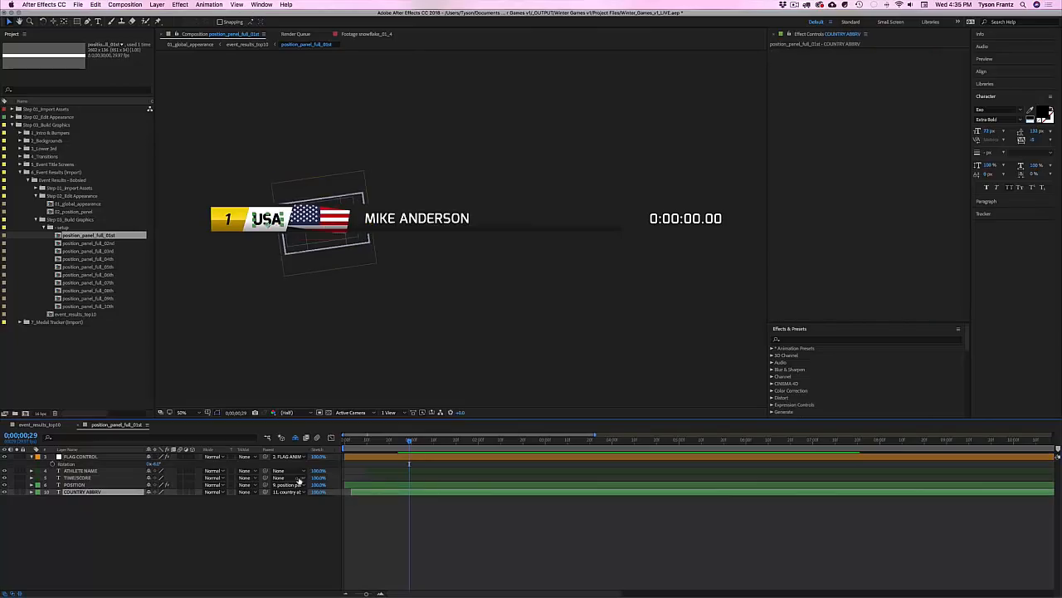
left_click(98, 458)
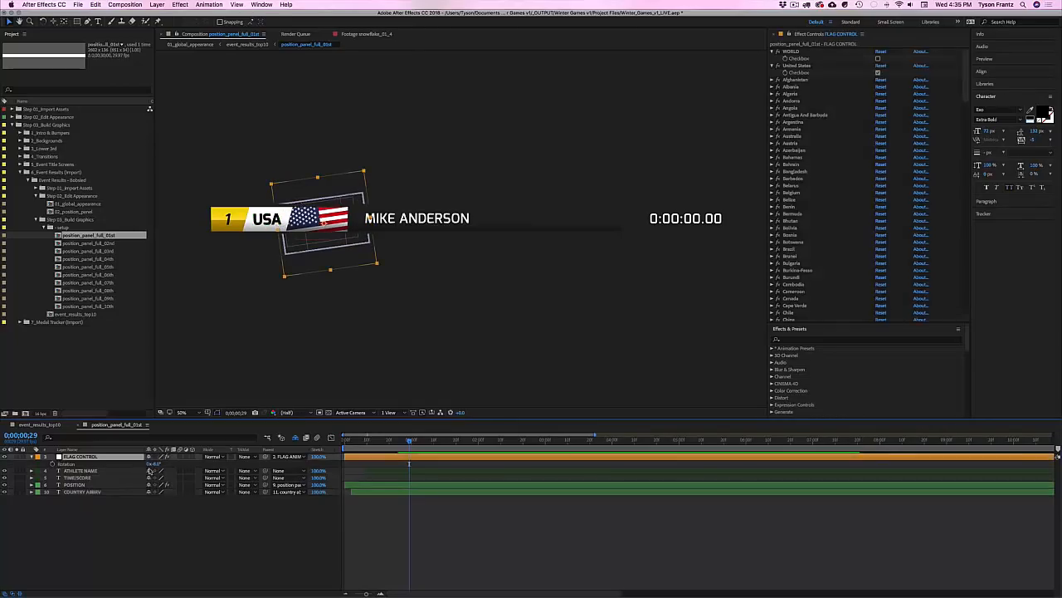
key("s")
left_click_drag(160, 463, 163, 466)
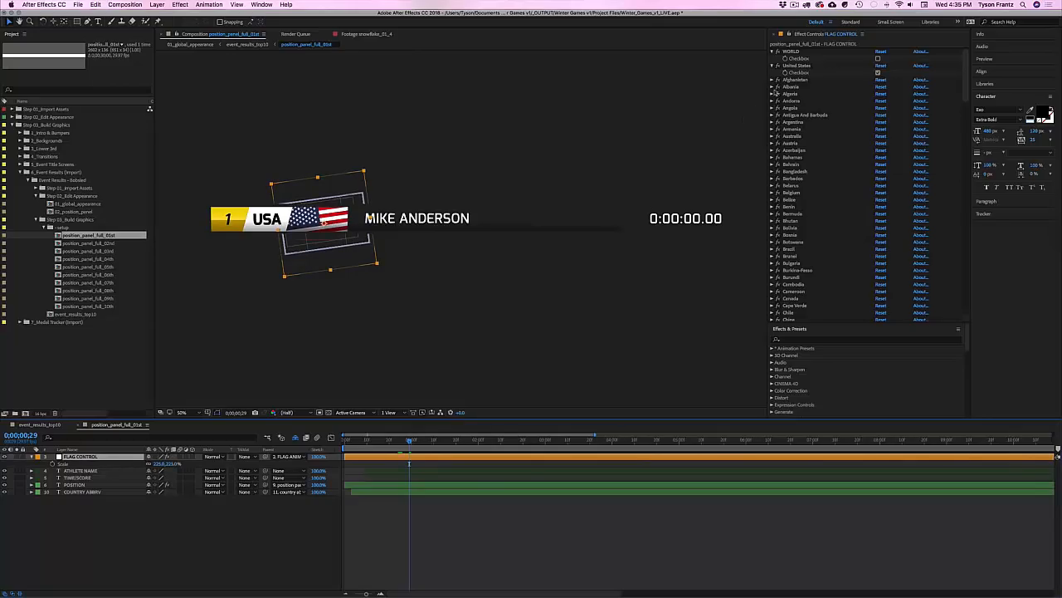
Step: Switch the flag back to WORLD and restore the name to ATHLETE NAME
left_click(878, 73)
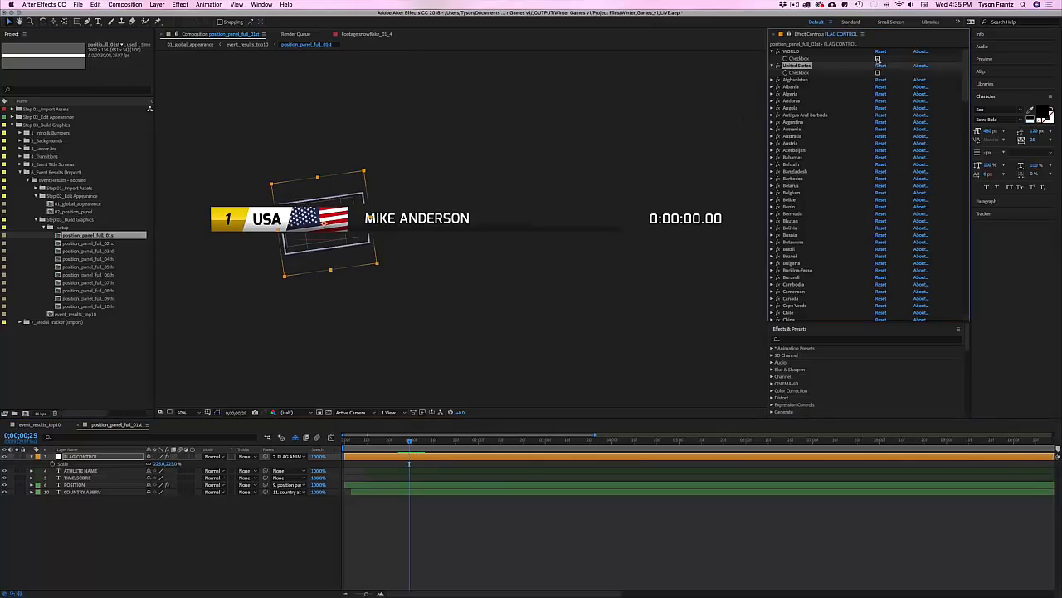
left_click(878, 59)
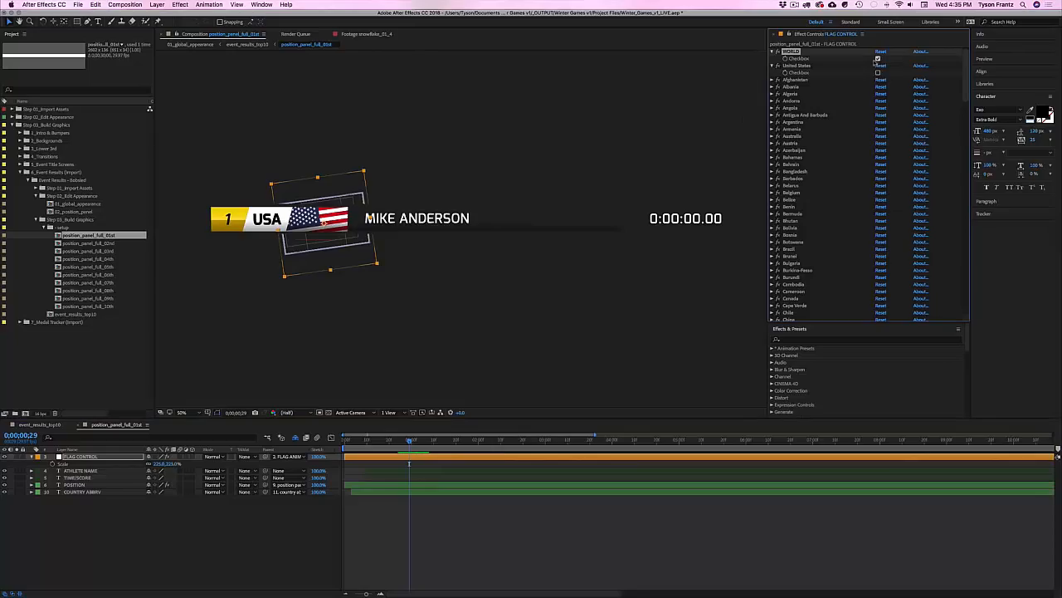
double_click(432, 221)
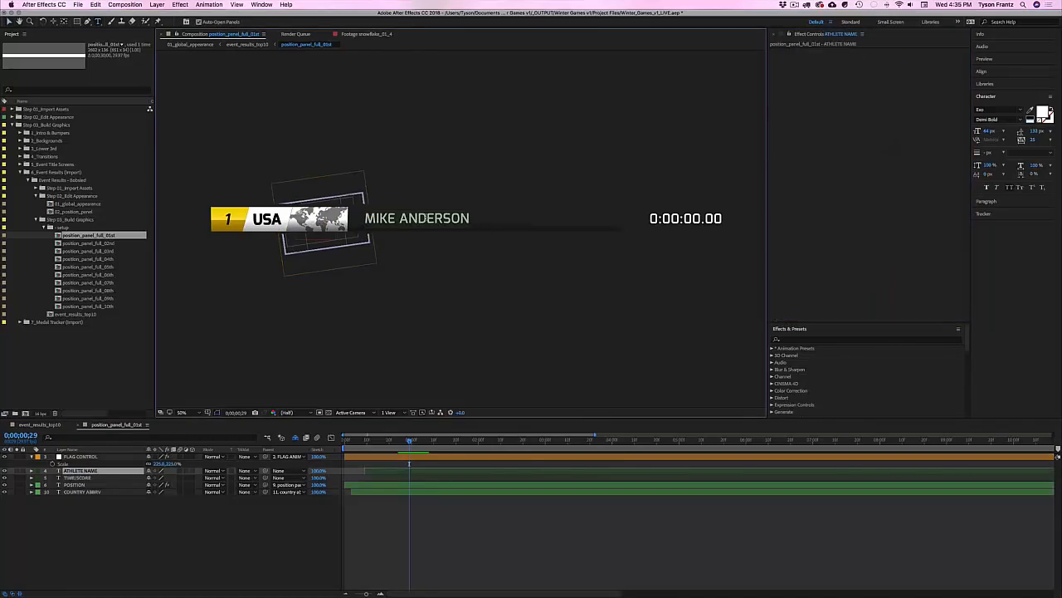
type("ATHLETE")
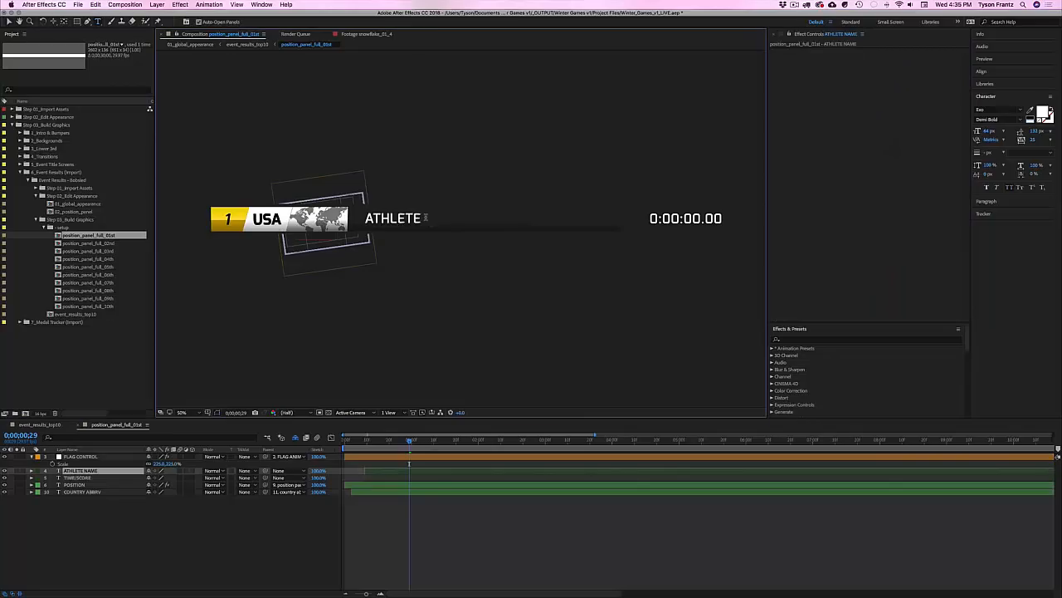
type(" NAME")
left_click(376, 457)
Step: Restore the abbreviation to ABC, scrub the board to show all rows, and close it
double_click(81, 491)
type("ABC")
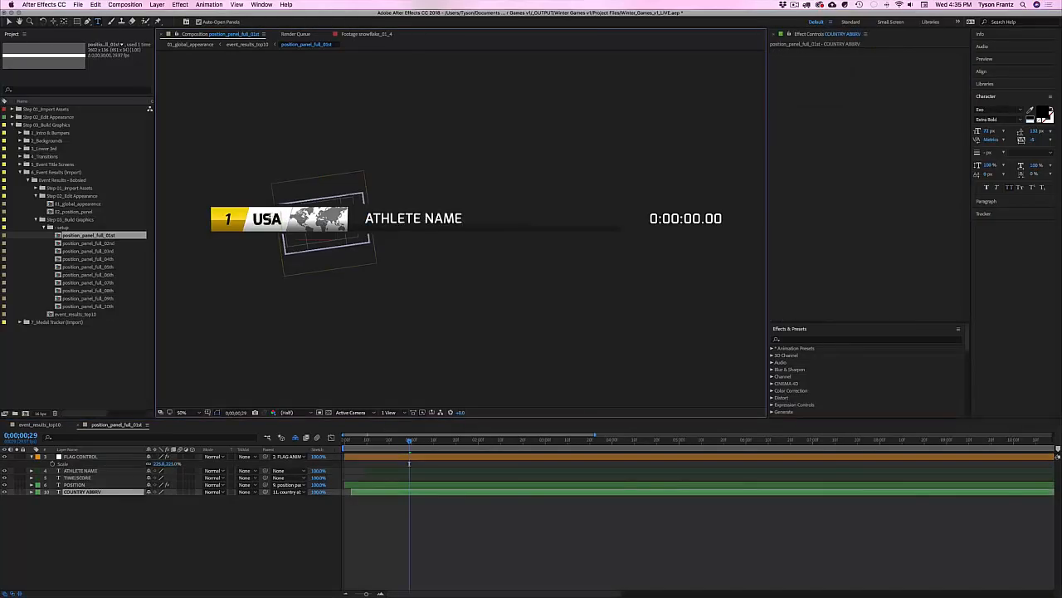
left_click(212, 550)
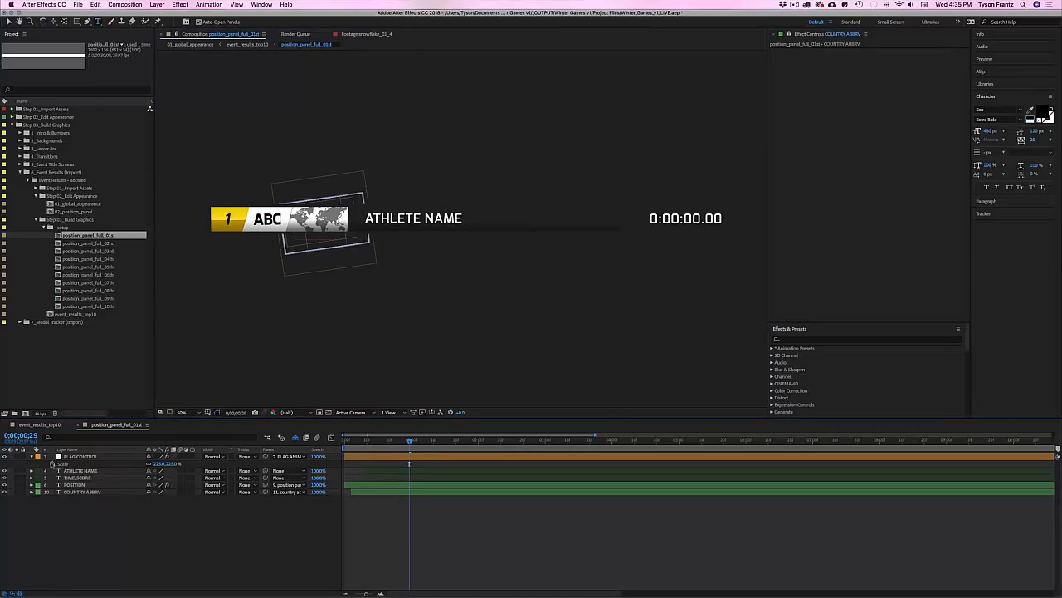
left_click(141, 424)
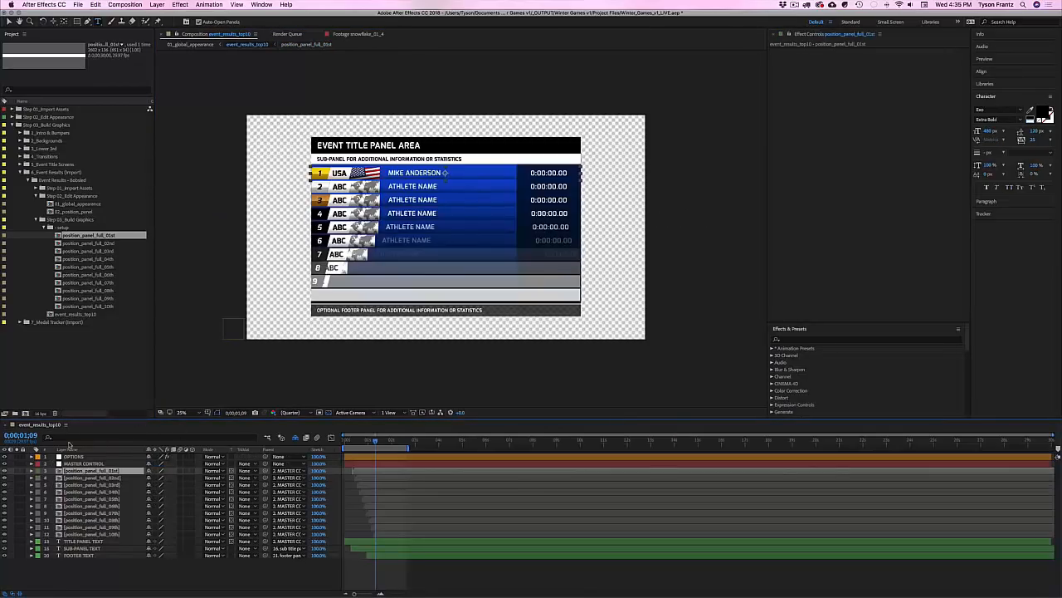
key("v")
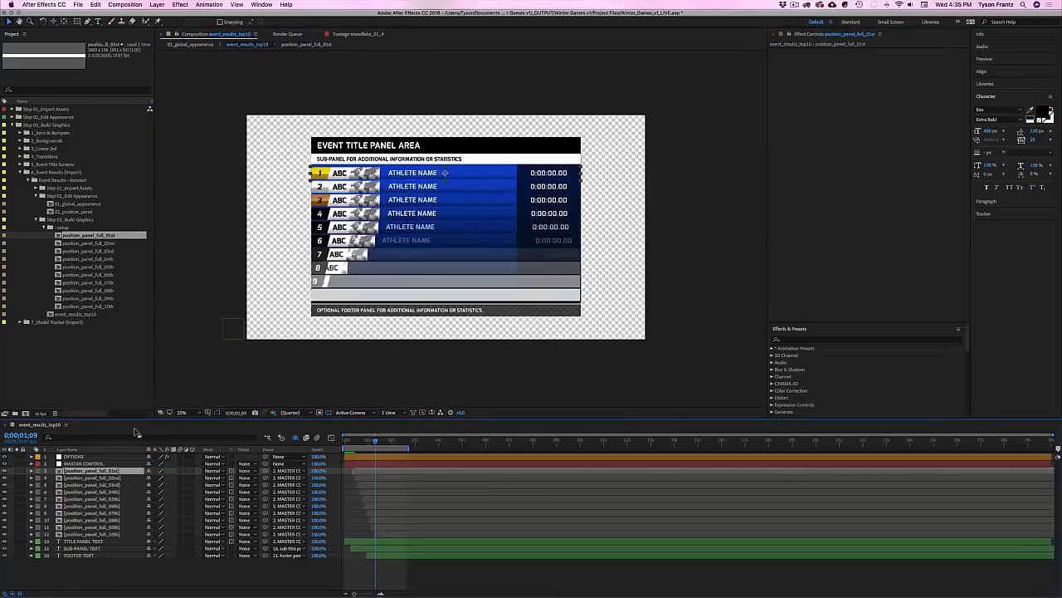
left_click_drag(376, 442, 384, 444)
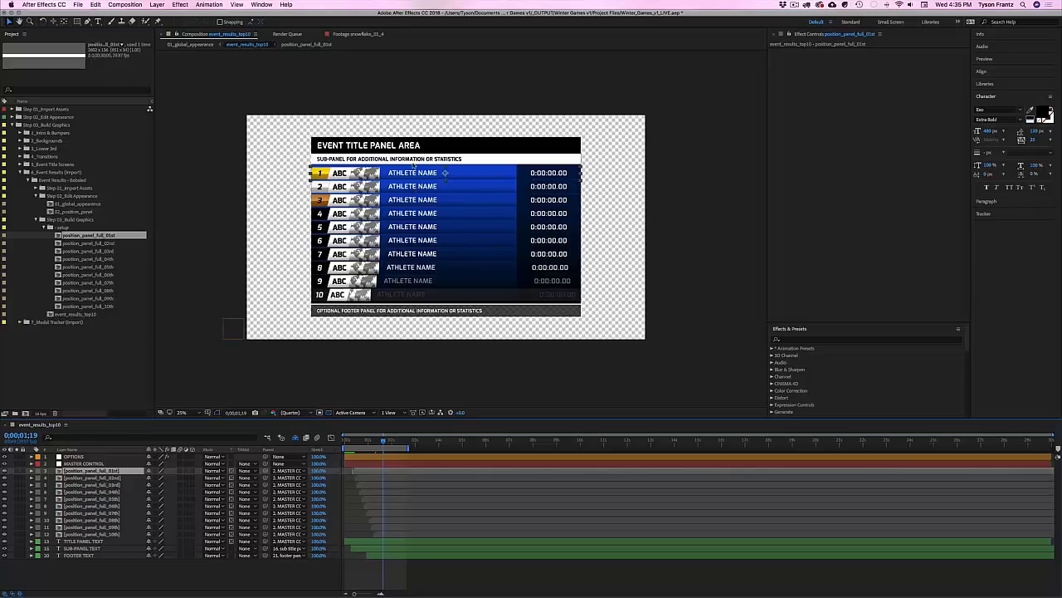
key("super+w")
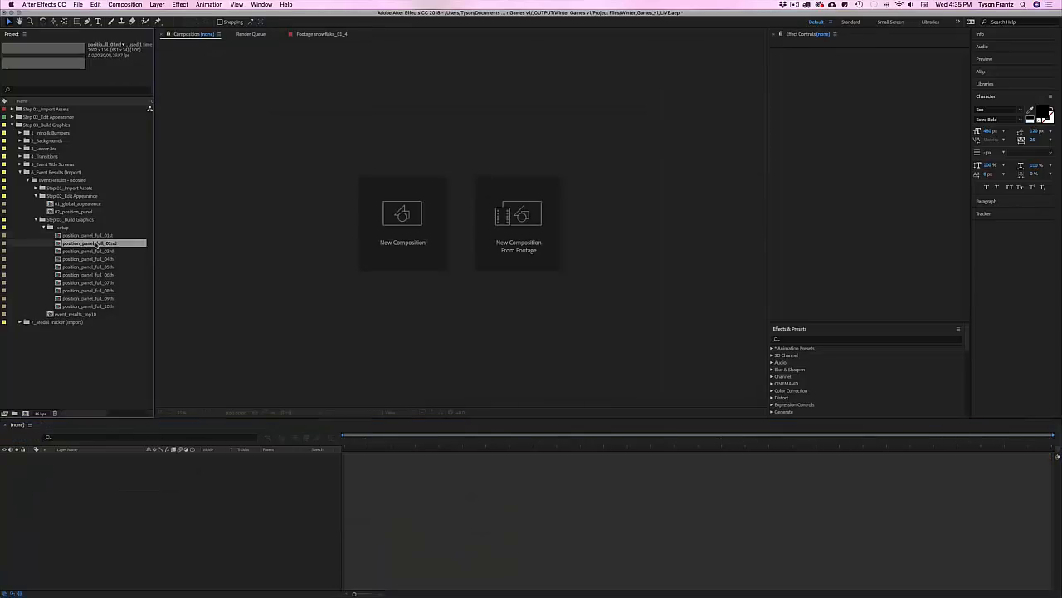
Step: Open the second- and third-place panel comps and the top-10 results board
key("Down")
key("Down")
key("Down")
key("Down")
key("Down")
left_click(96, 243)
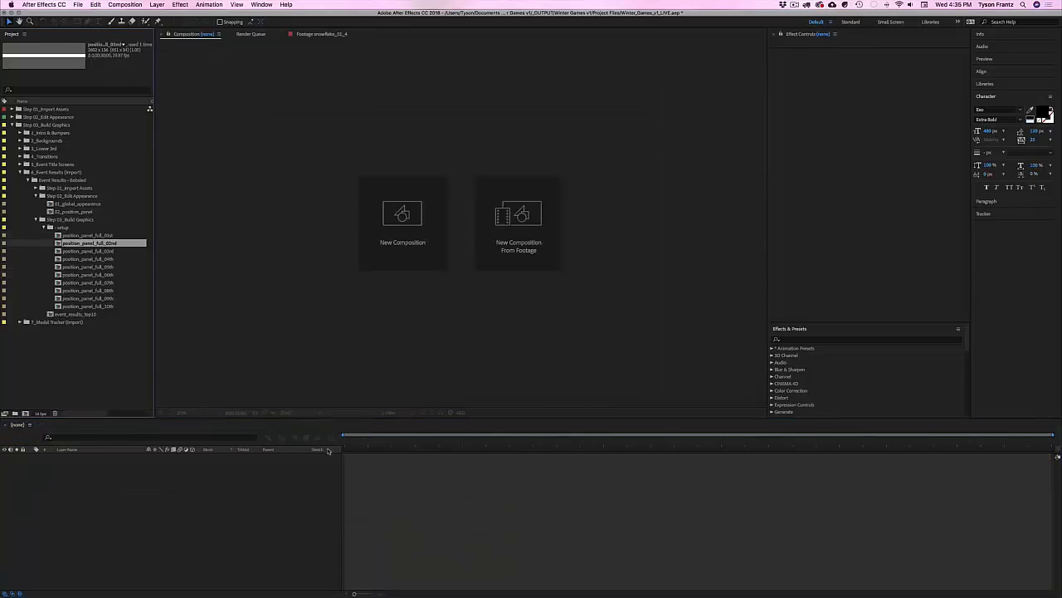
double_click(107, 242)
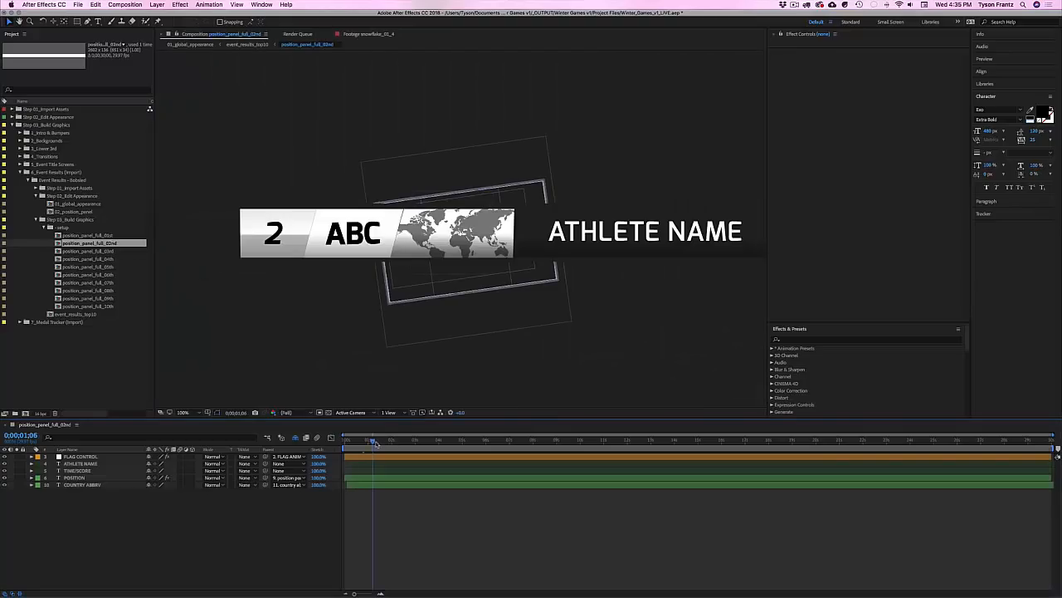
double_click(103, 250)
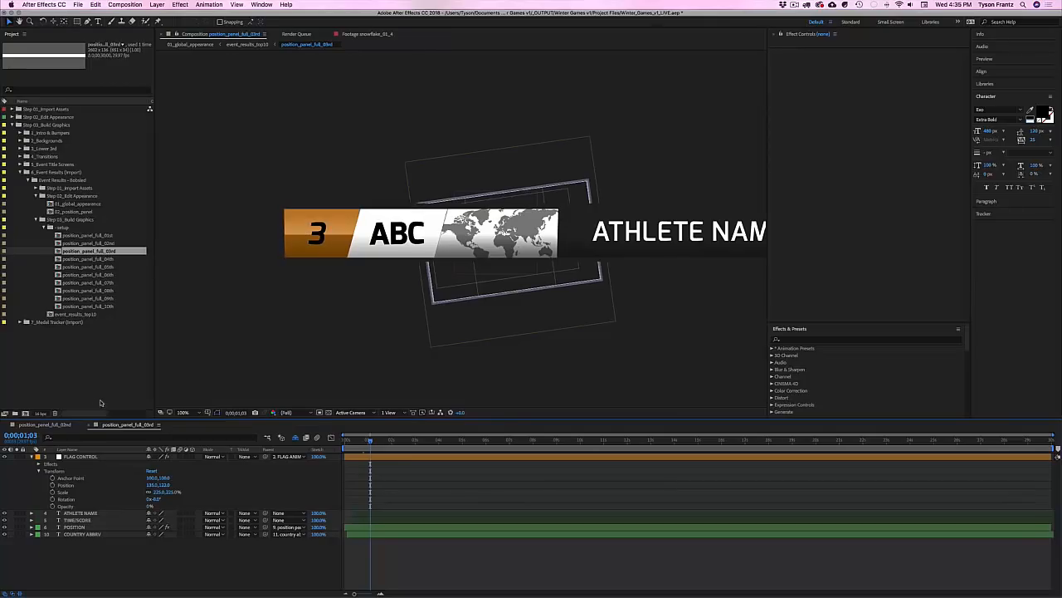
double_click(86, 316)
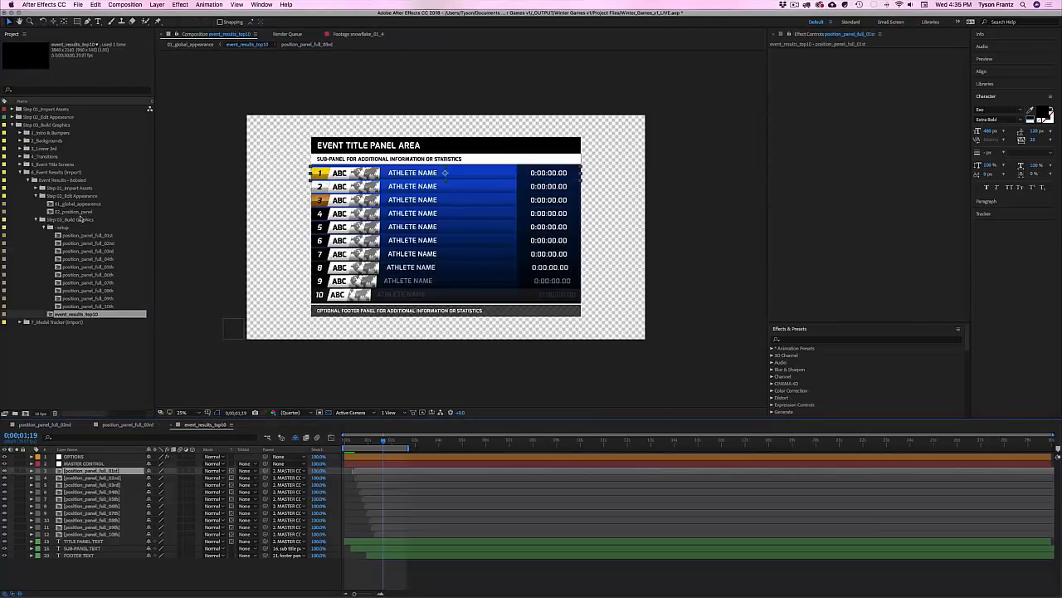
Step: Check the 01_global_appearance tint settings, then open the 02_position_panel template
left_click(79, 212)
double_click(79, 203)
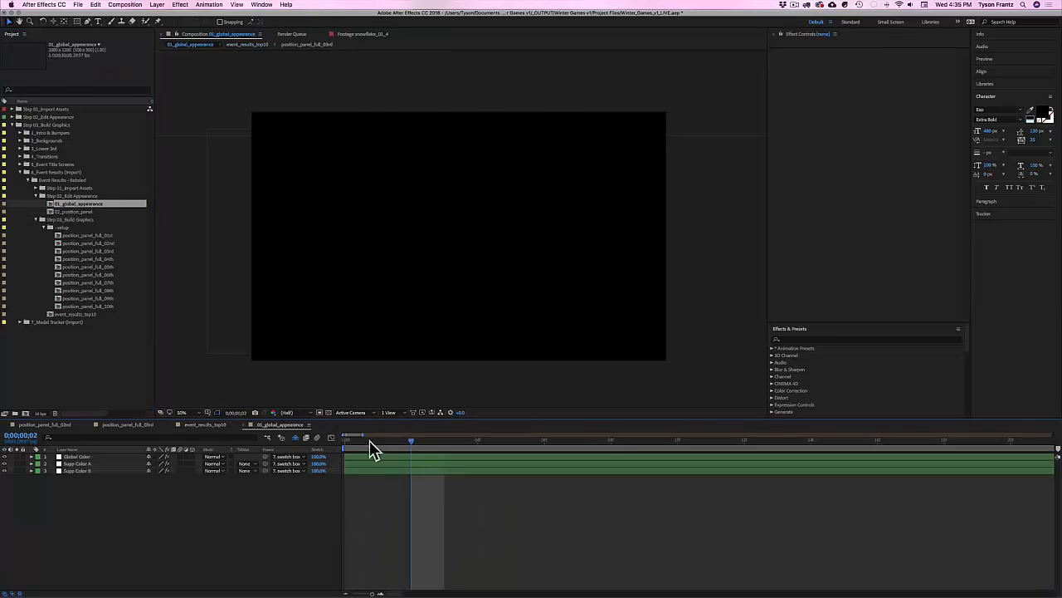
left_click(76, 456)
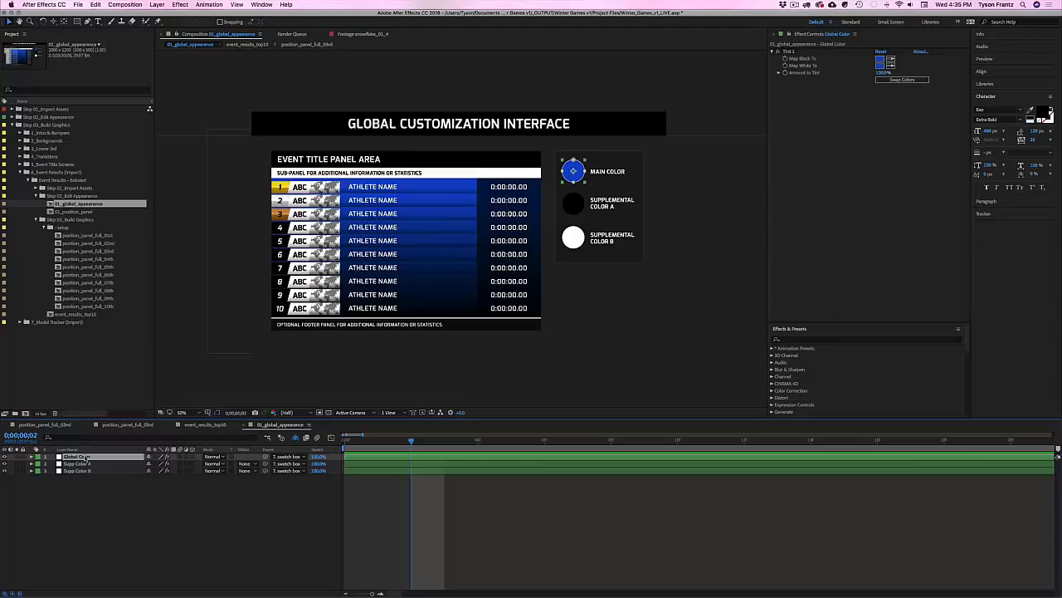
left_click(81, 463)
left_click(83, 471)
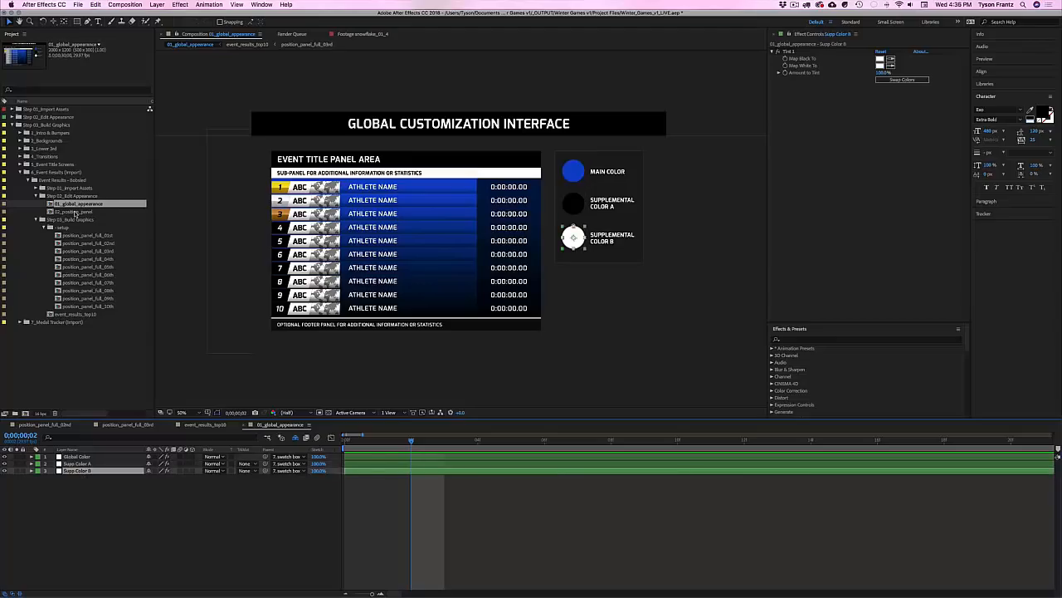
double_click(75, 211)
Step: Untick Medal Event Mode on the OPTIONS layer so the place-1 badge turns dark
left_click(73, 456)
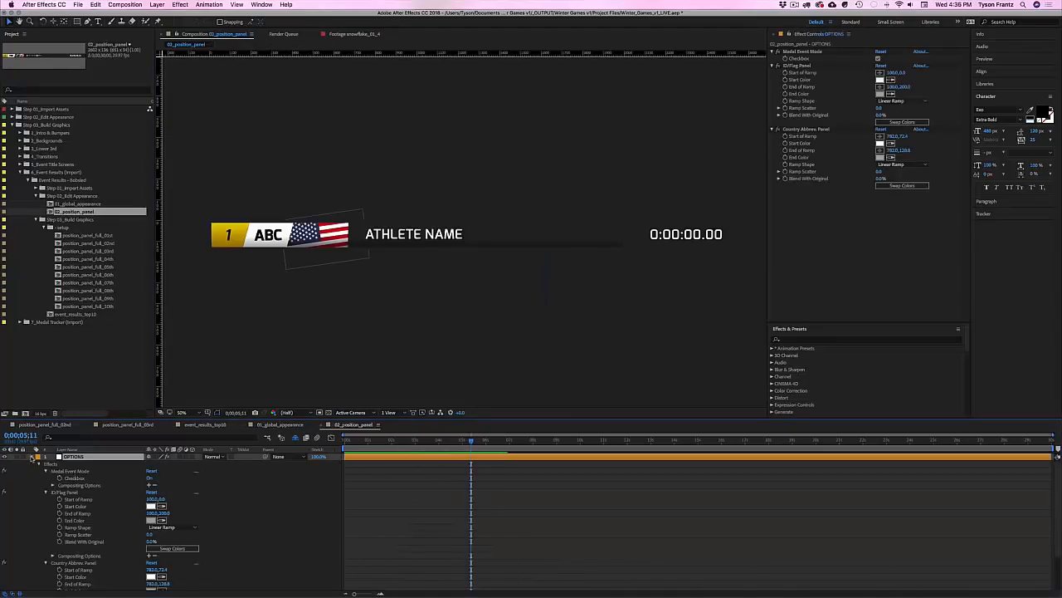
left_click(32, 456)
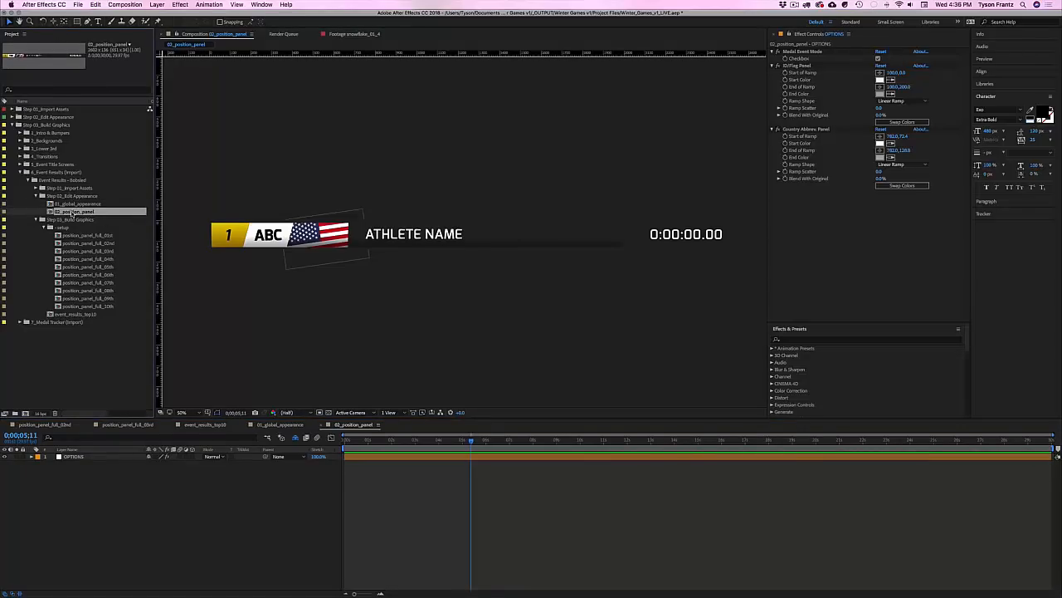
left_click(77, 458)
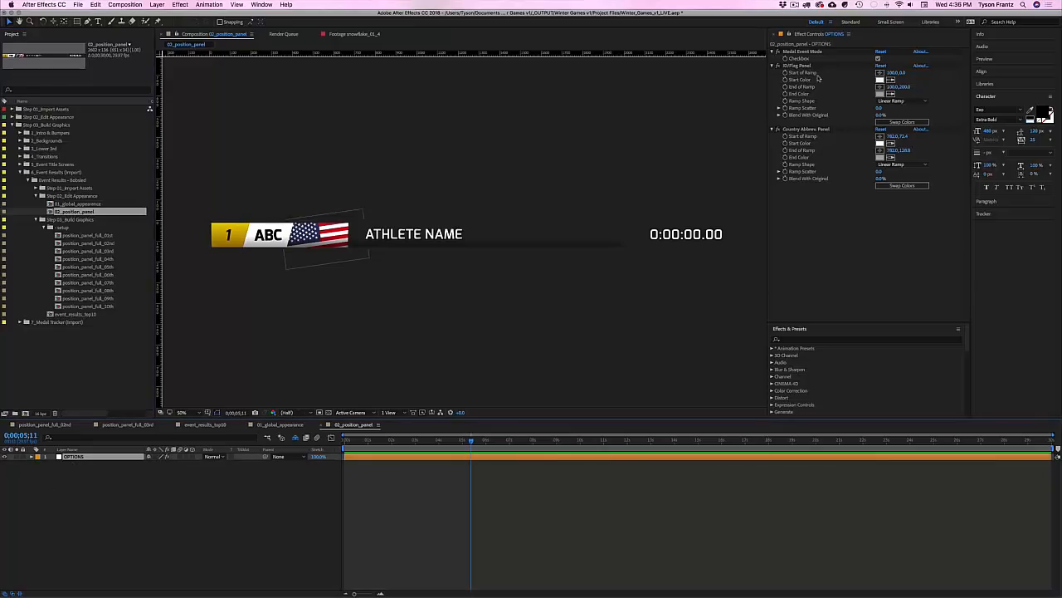
left_click(795, 53)
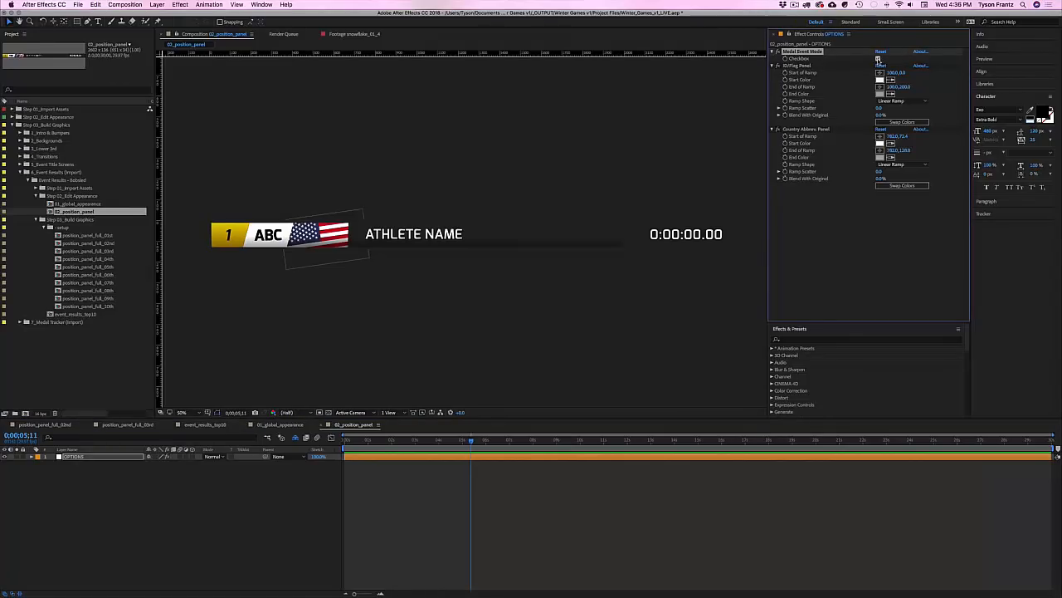
left_click(878, 59)
left_click(878, 59)
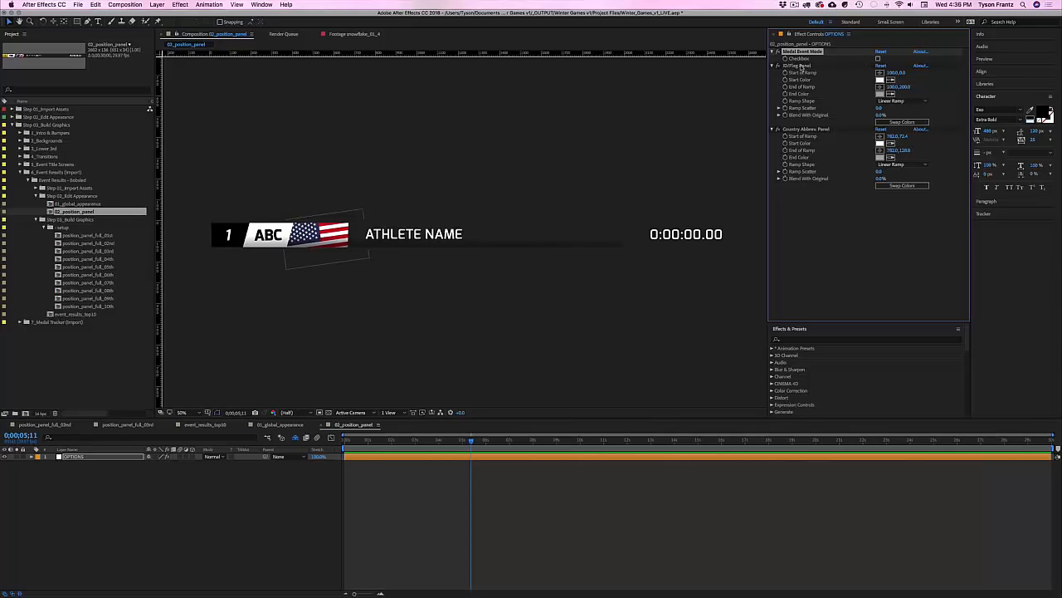
Step: Re-tick Medal Event Mode and confirm the board's gold, silver and bronze badges in event_results_top10
left_click(52, 424)
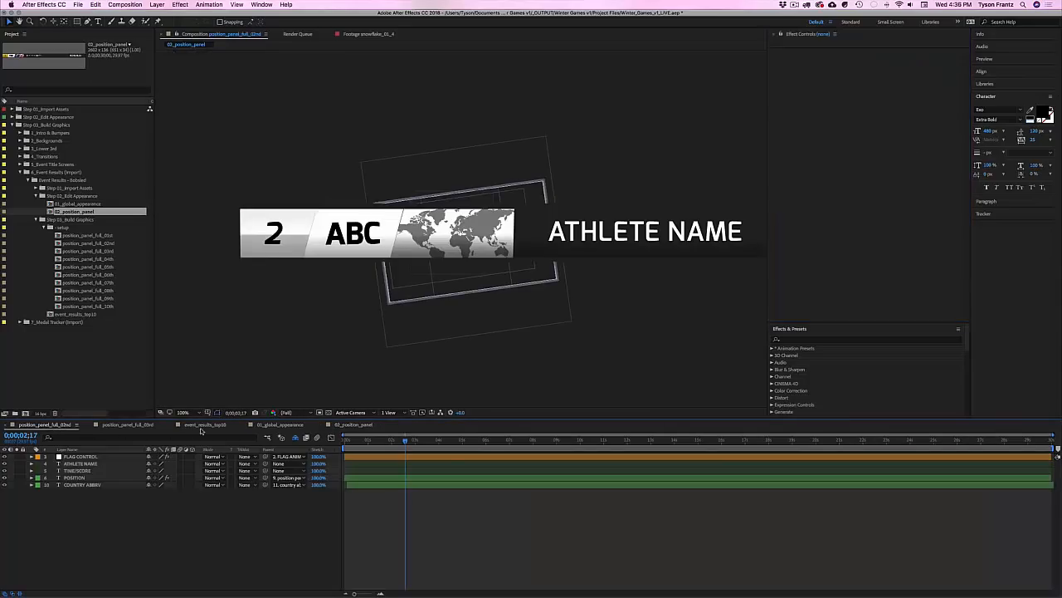
double_click(76, 314)
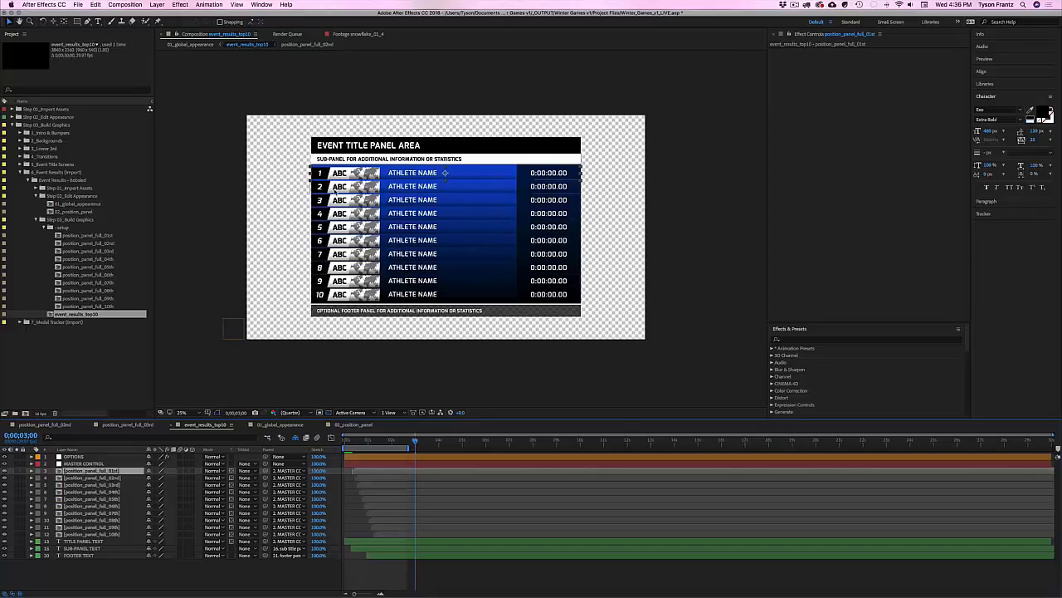
left_click(335, 189)
left_click(333, 200)
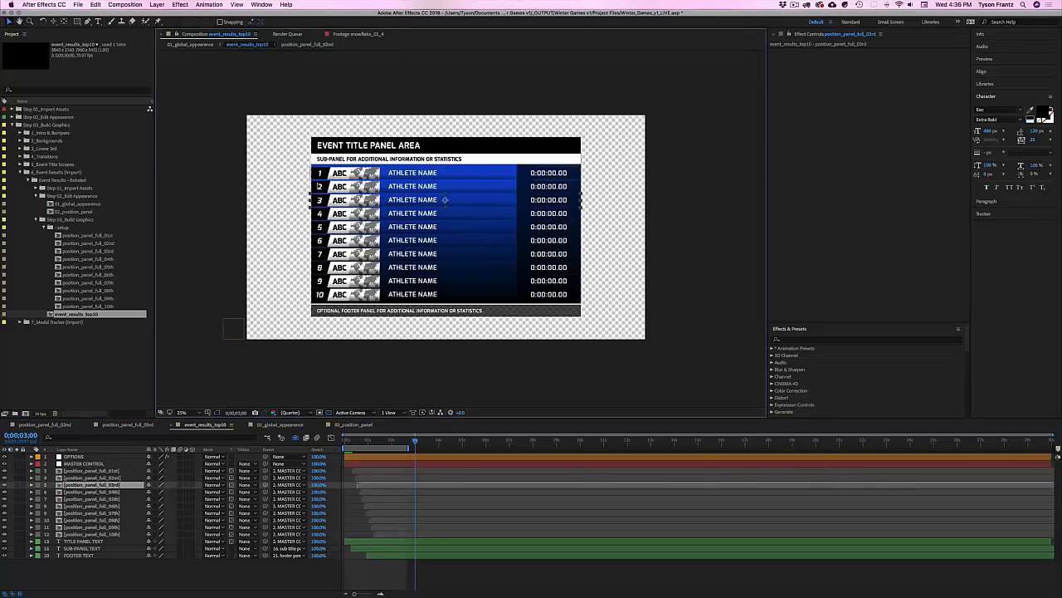
left_click(343, 425)
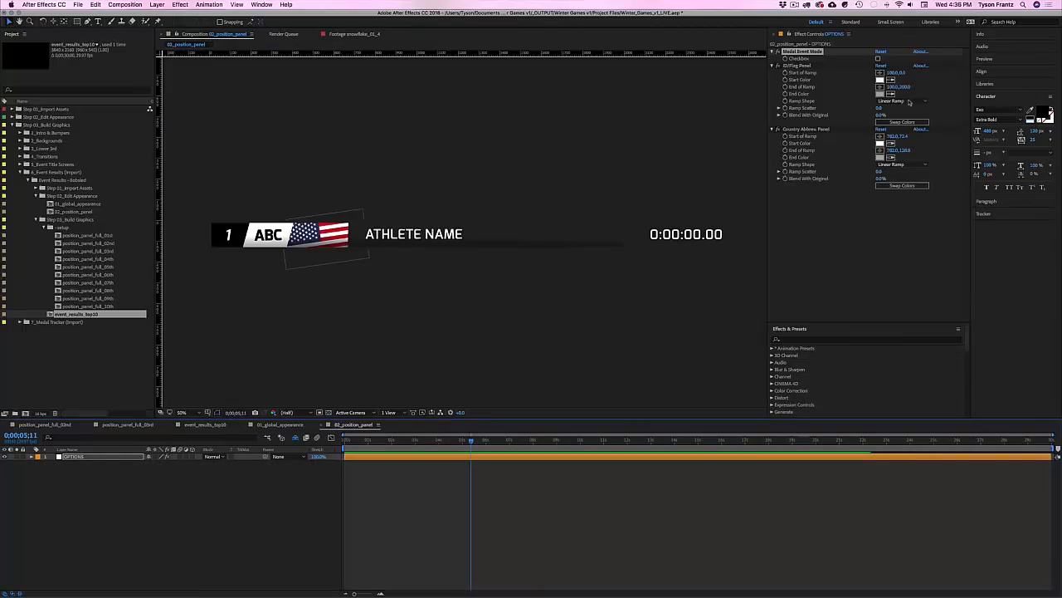
left_click(878, 58)
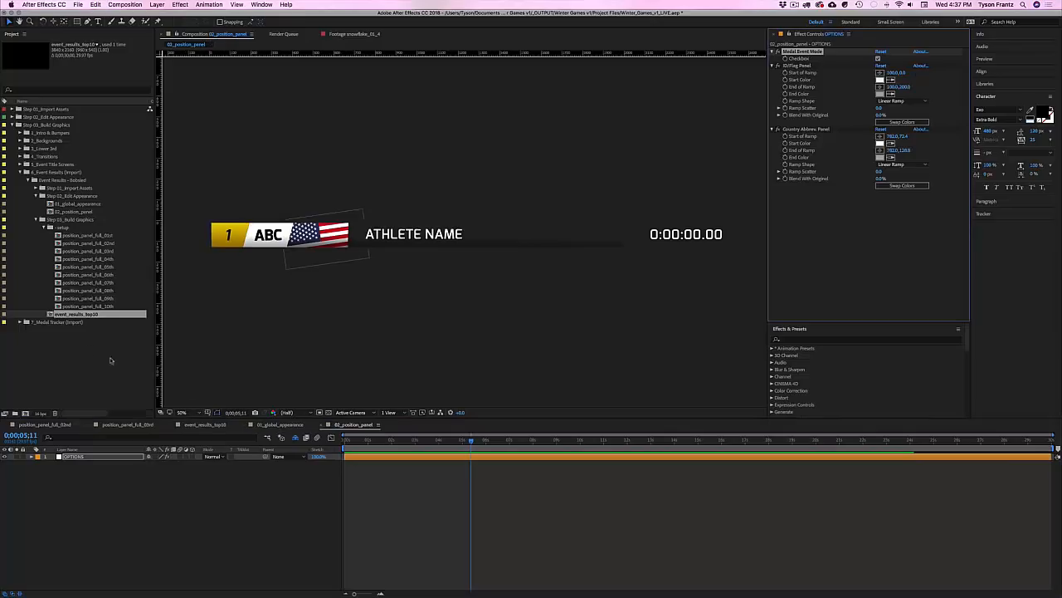
double_click(75, 314)
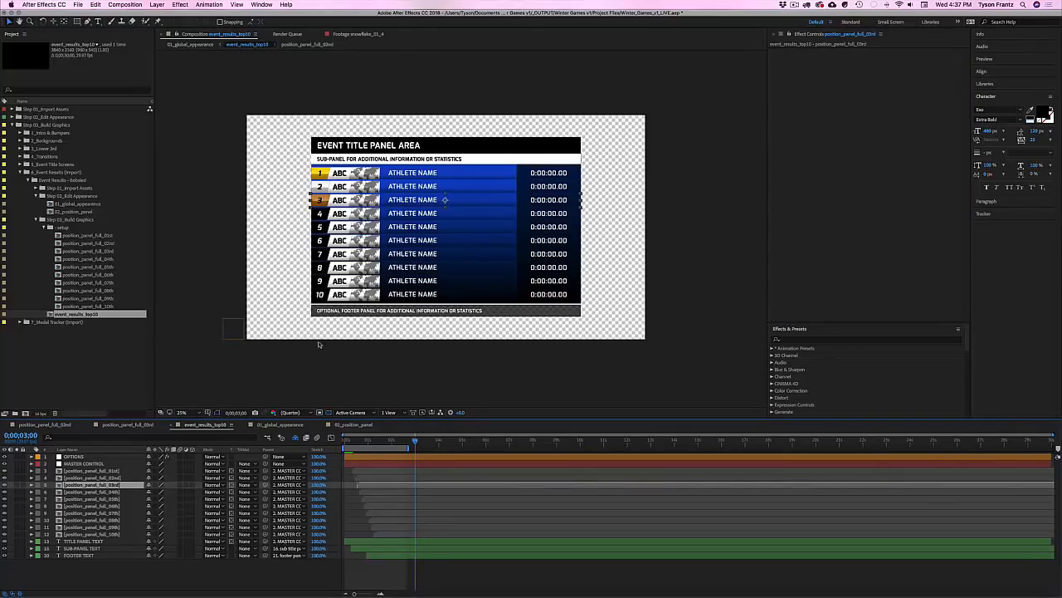
left_click(355, 425)
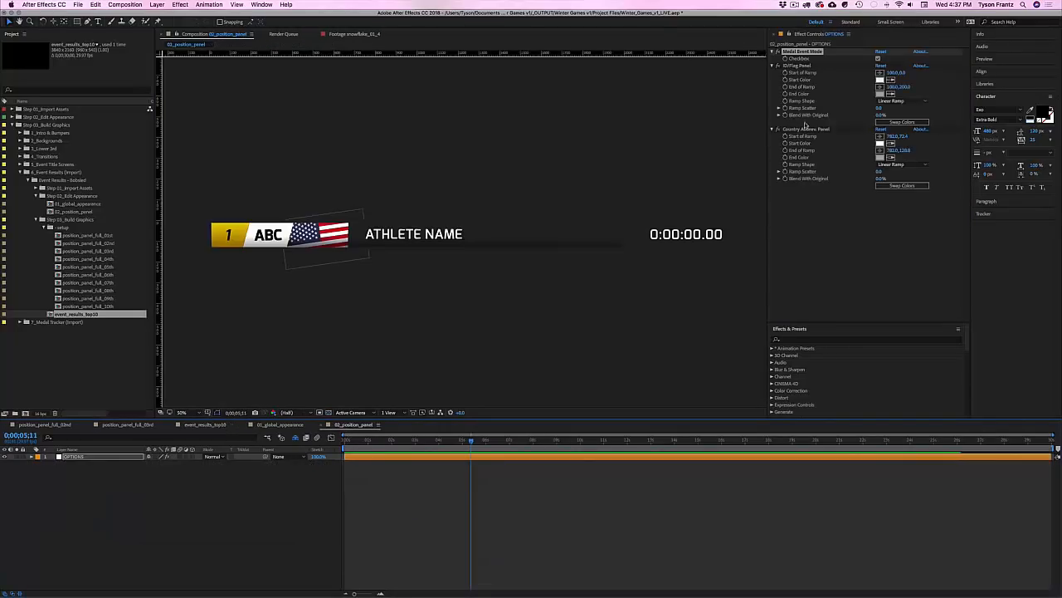
Step: Try a red Country Abbrev. Panel end colour, cancel it, and close 02_position_panel
left_click(800, 66)
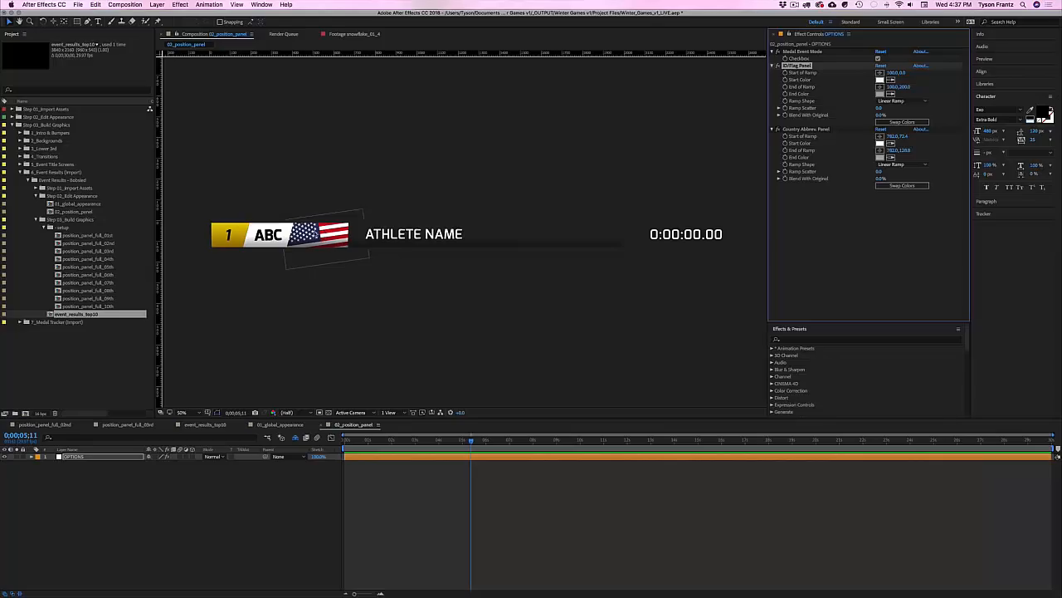
left_click(802, 130)
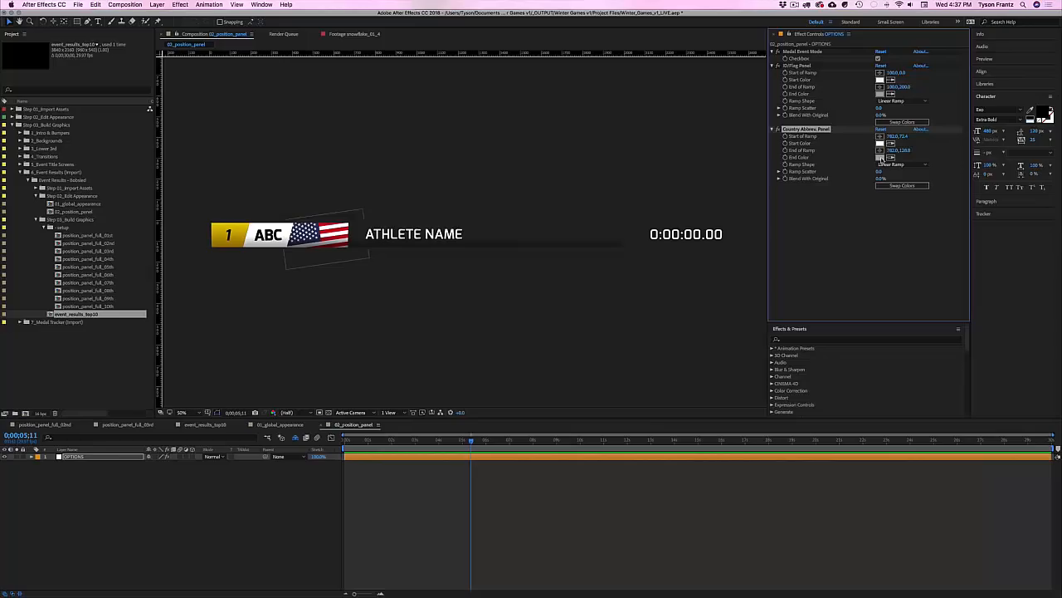
left_click(881, 158)
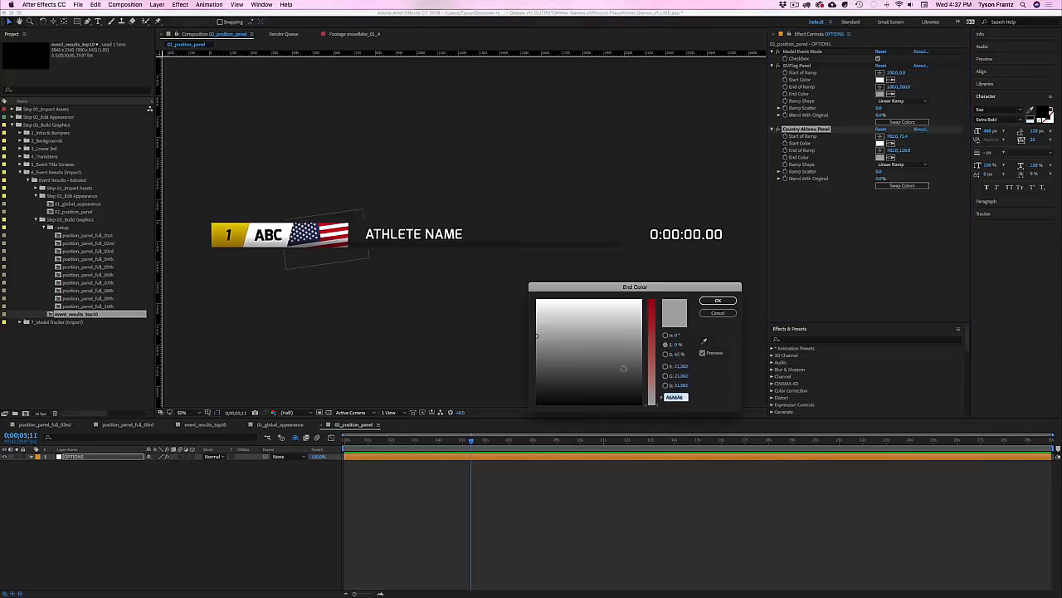
left_click_drag(651, 400, 648, 316)
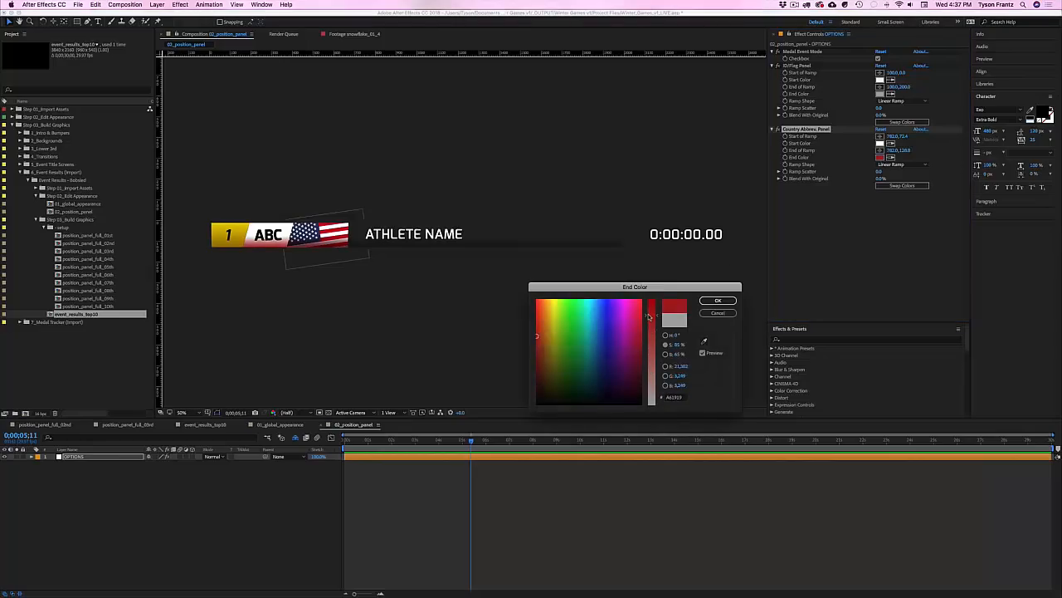
left_click(718, 312)
left_click(182, 492)
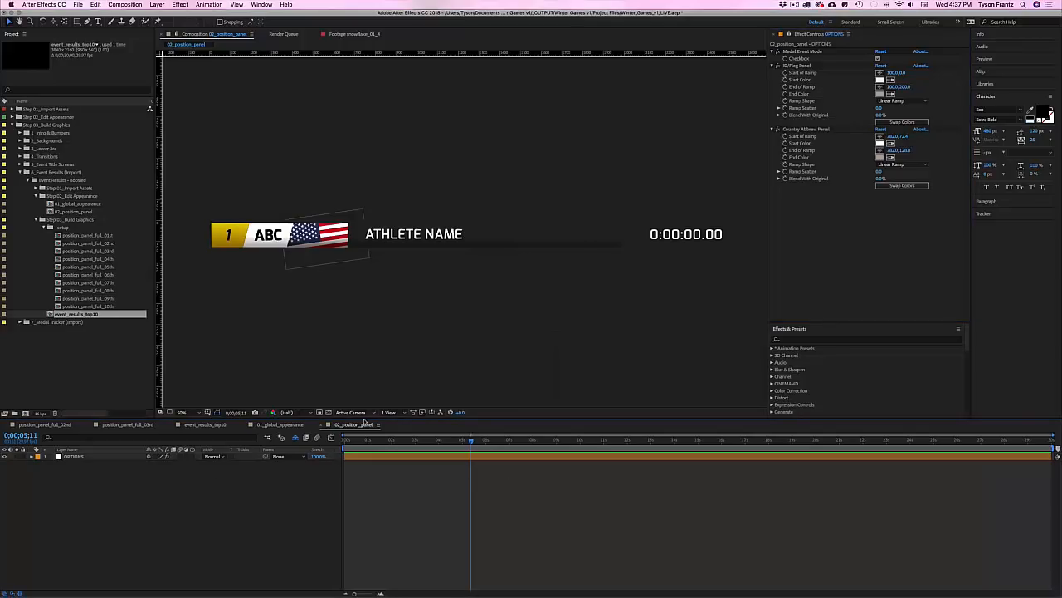
key("super+w")
key("super+w")
key("super+w")
key("super+w")
key("super+w")
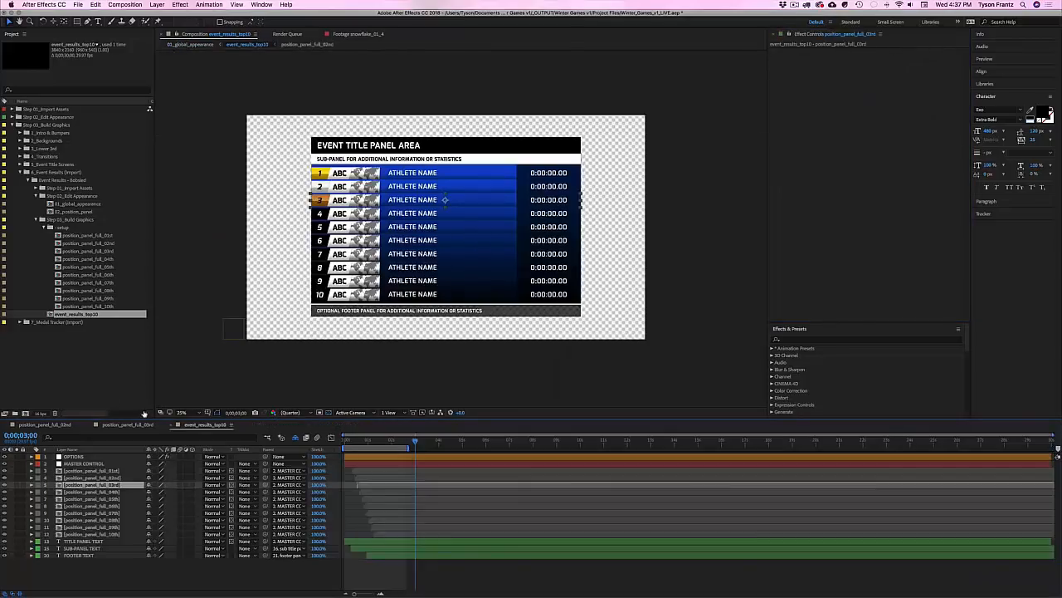
Step: Open 01_global_appearance and try red as the Global Color tint
double_click(78, 204)
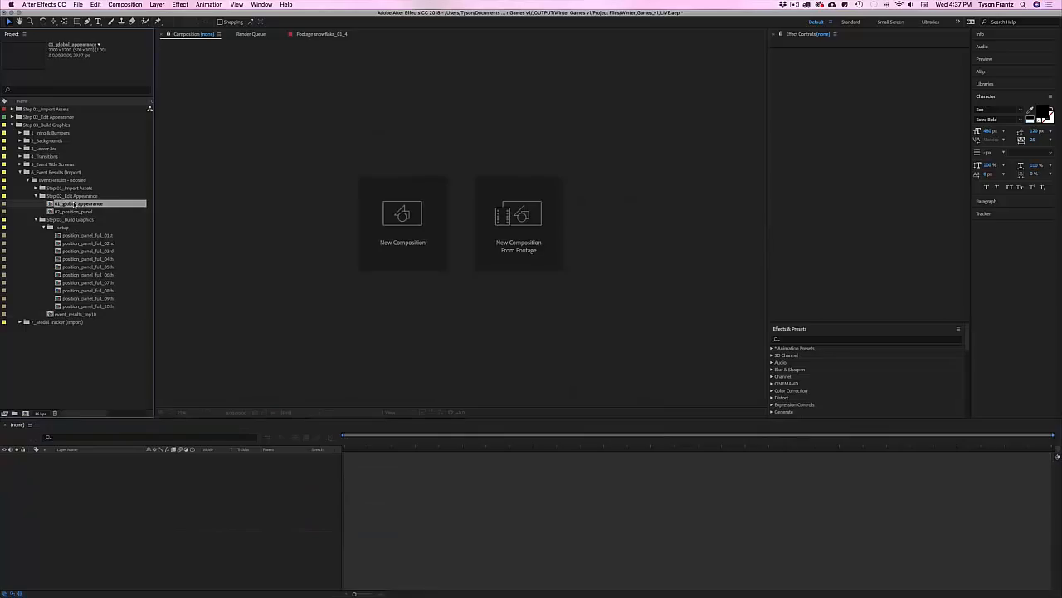
left_click(793, 52)
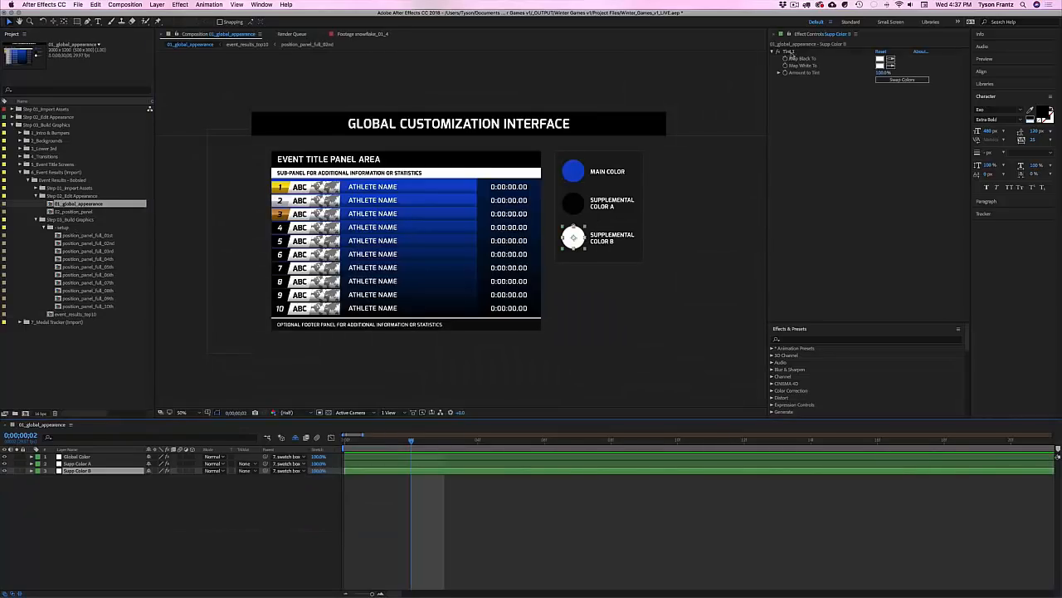
left_click(84, 457)
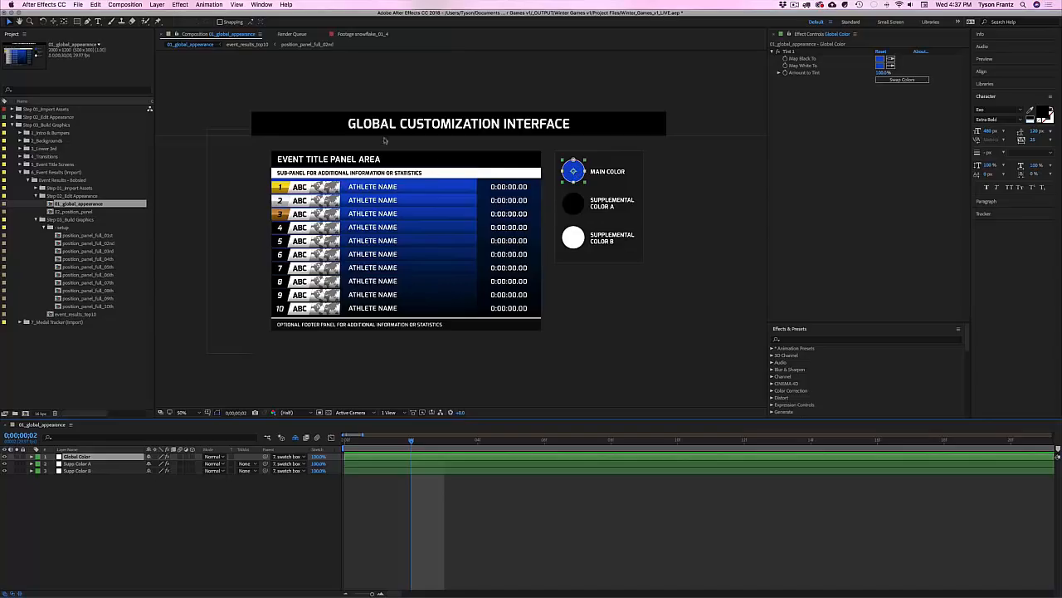
left_click(576, 201)
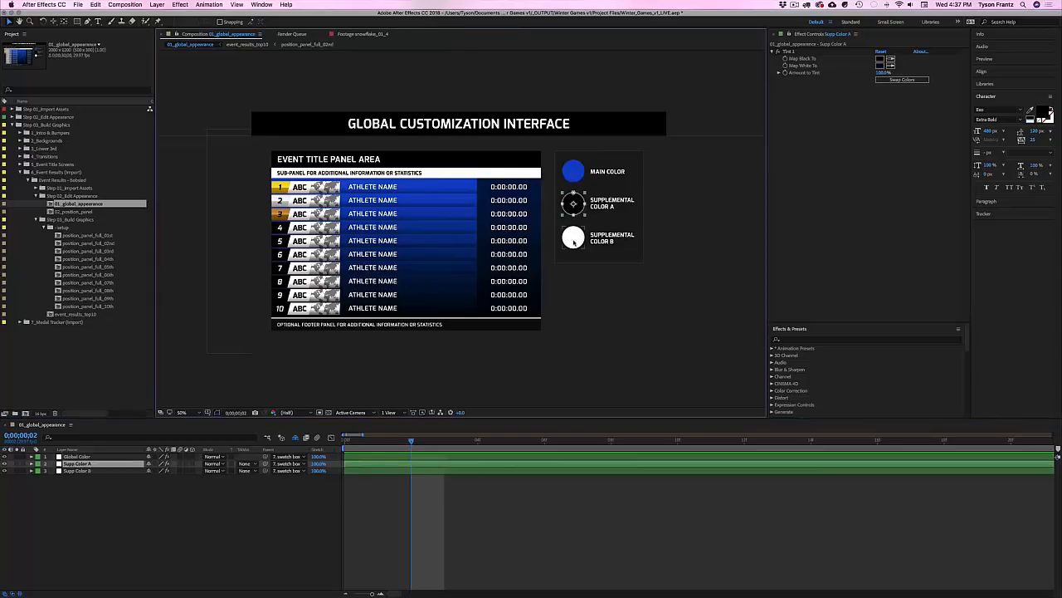
left_click(573, 171)
left_click(881, 59)
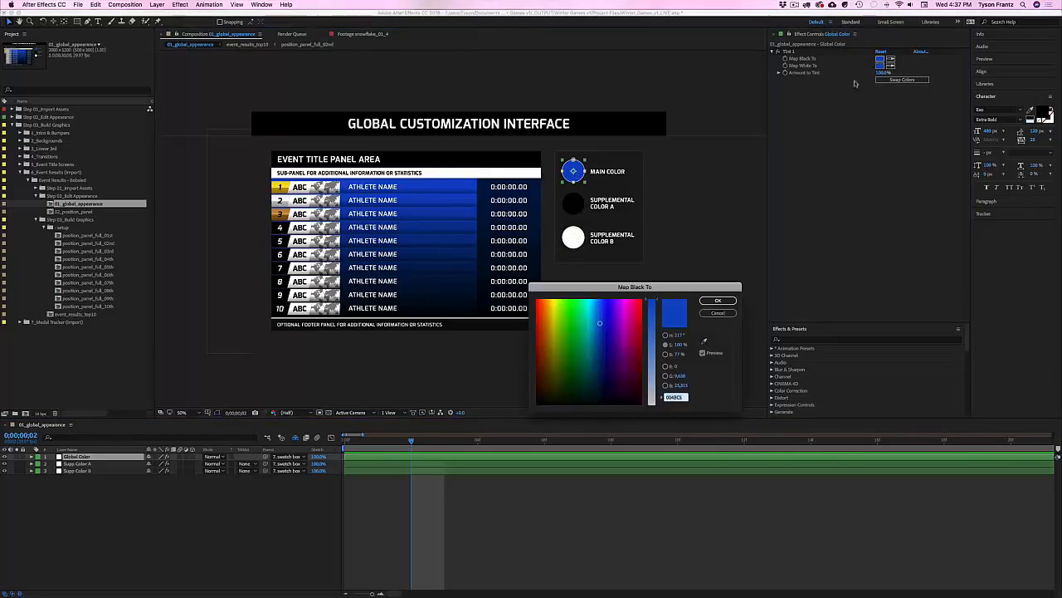
left_click(637, 326)
left_click(718, 300)
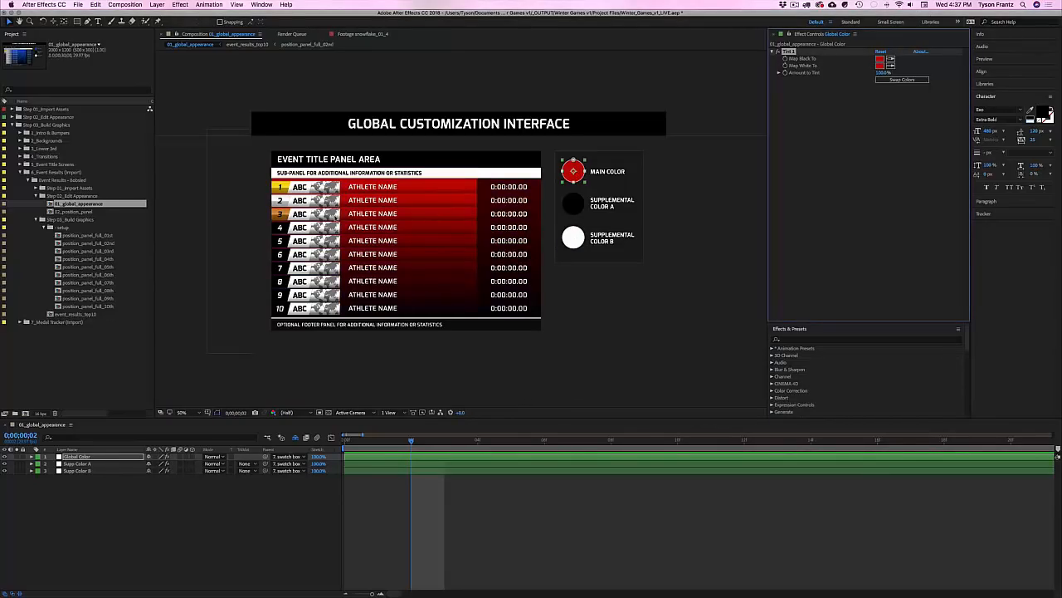
Step: Try red for Supplemental Color A and purple for Supplemental Color B
left_click(573, 204)
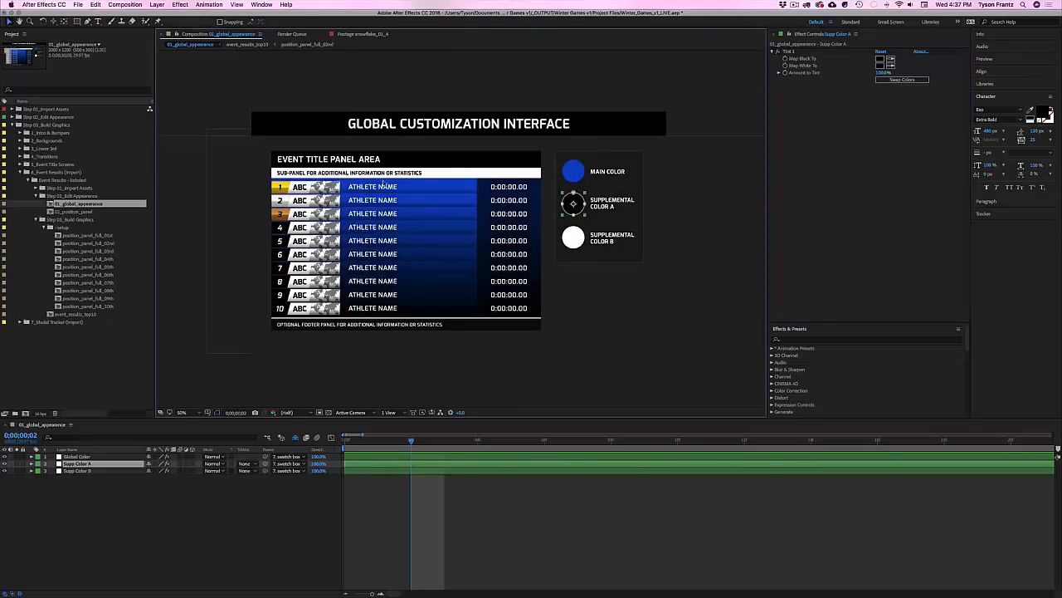
left_click(882, 59)
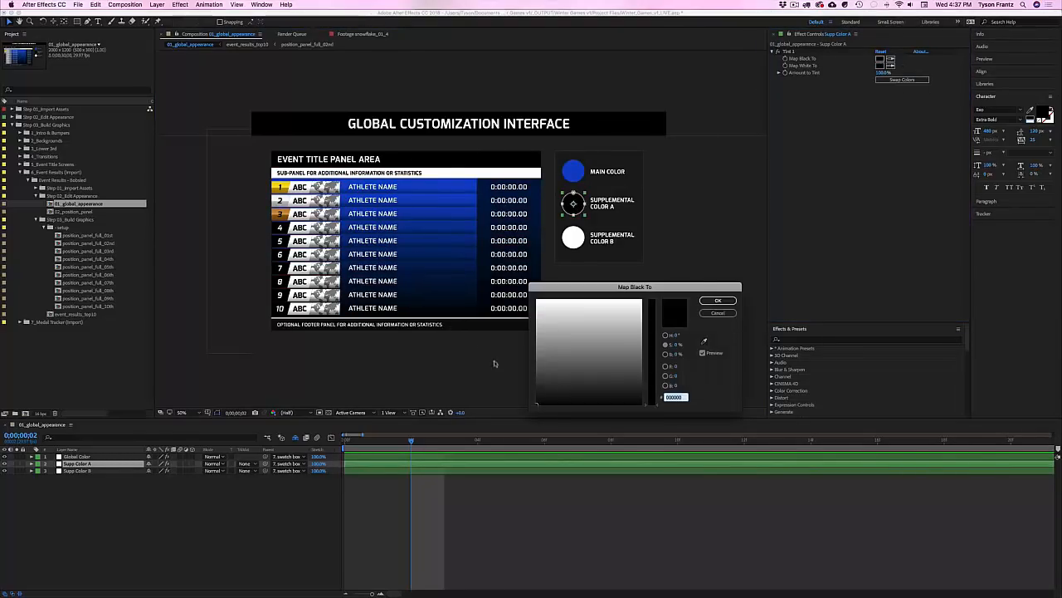
left_click_drag(647, 295, 649, 334)
key("Return")
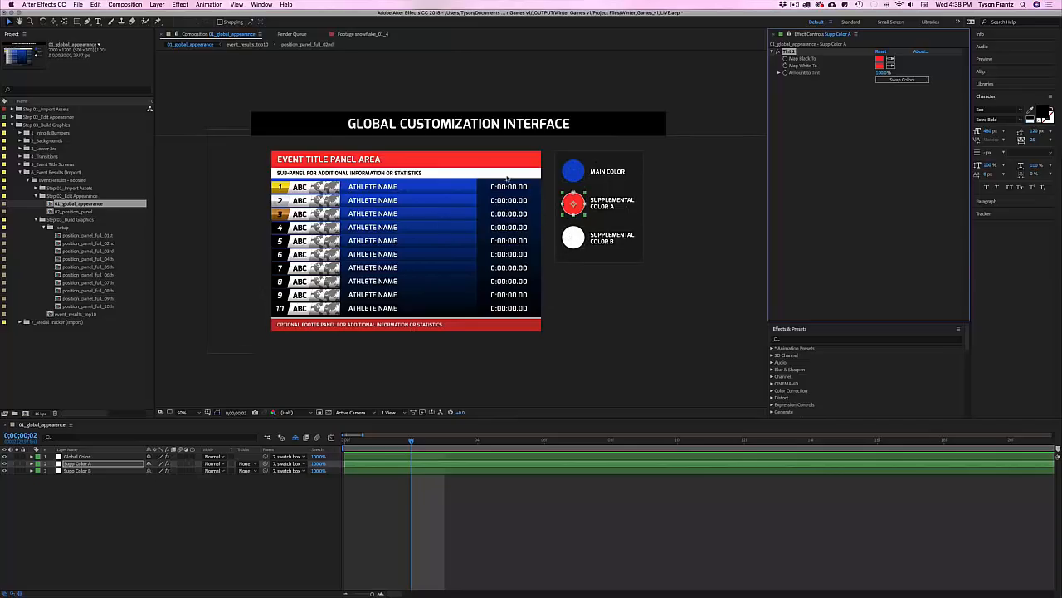
left_click(581, 244)
left_click(880, 59)
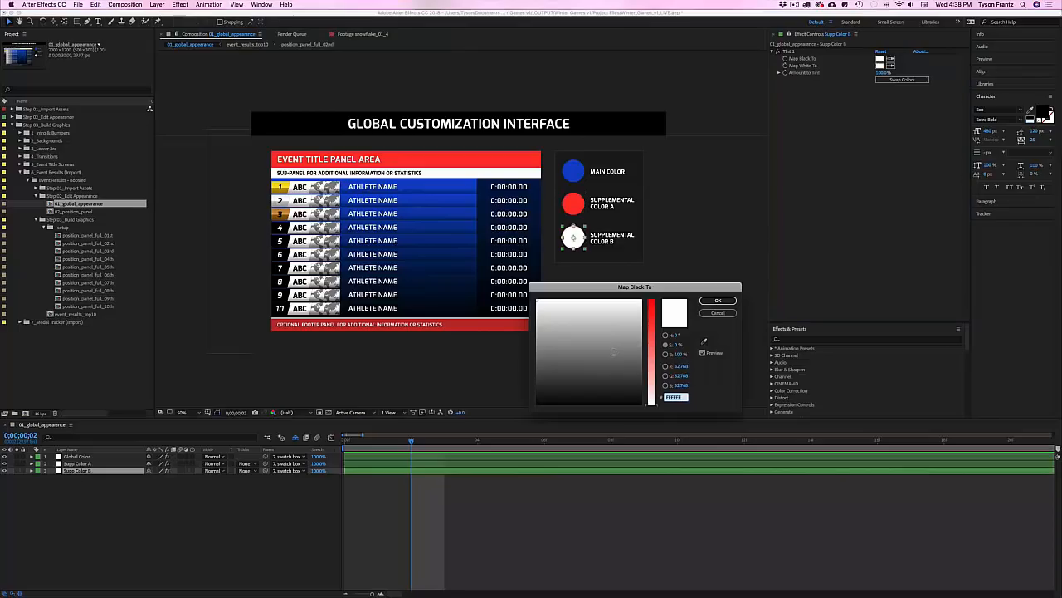
left_click_drag(644, 363, 650, 332)
key("Return")
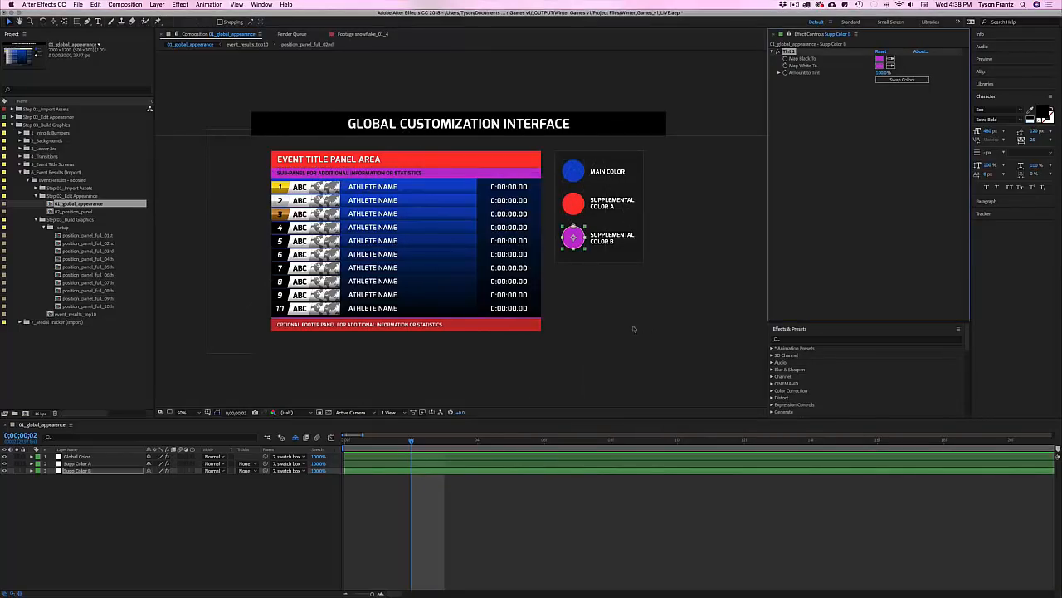
Step: Undo the colour tests and close 01_global_appearance
key("super+z")
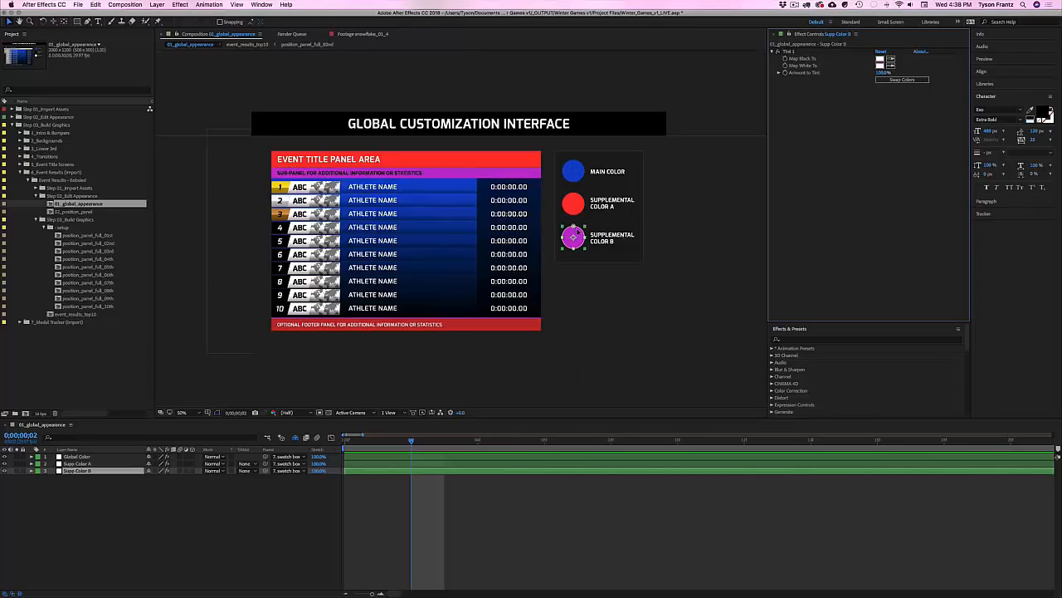
key("super+Up")
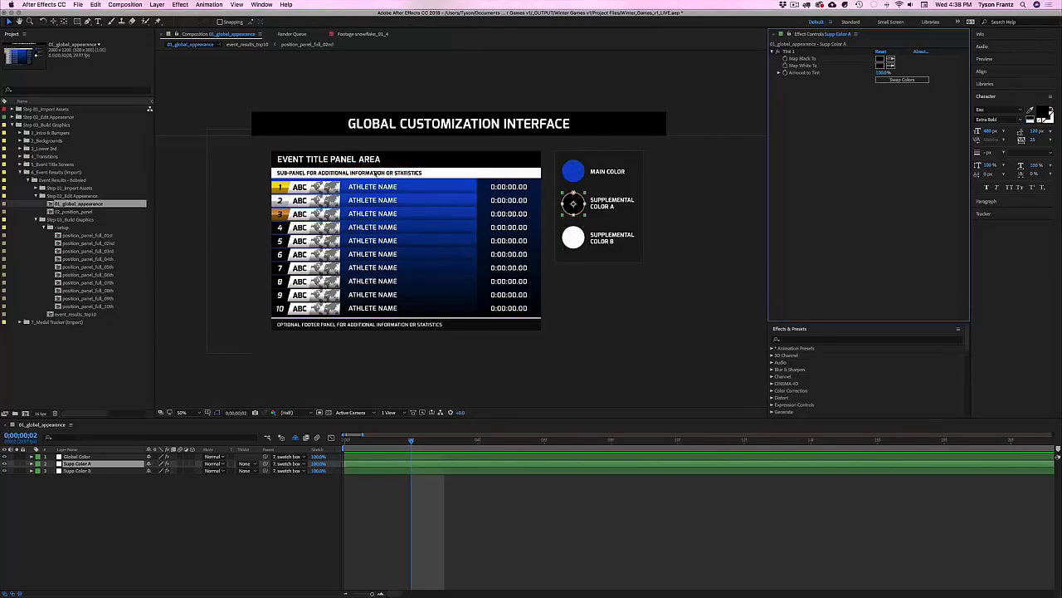
key("super+w")
Step: Open event_results_top10 and set the text fill colour to yellow FFCC00
double_click(63, 314)
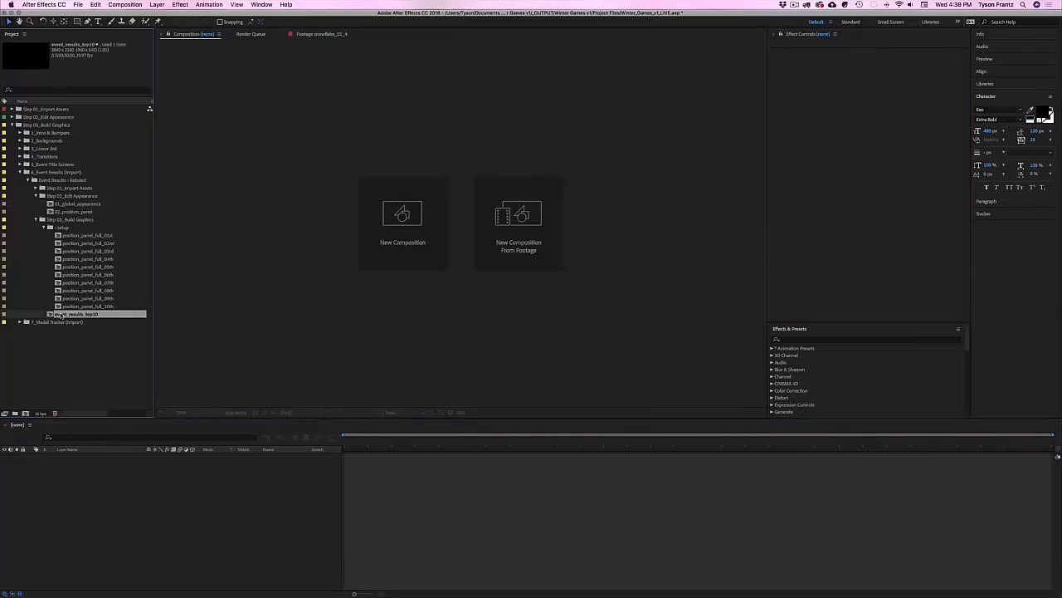
left_click(318, 141)
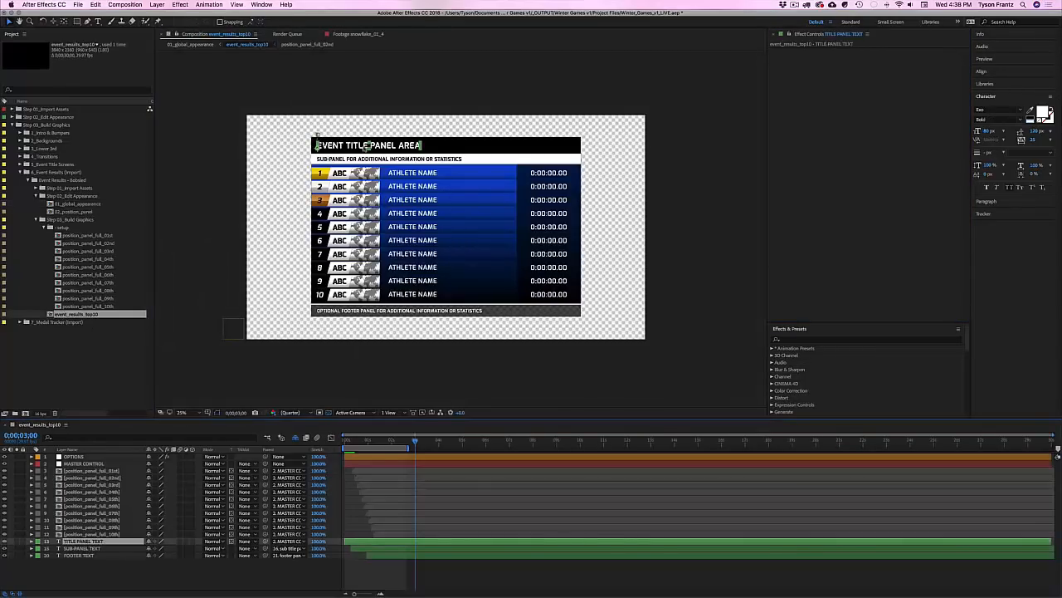
left_click(1043, 111)
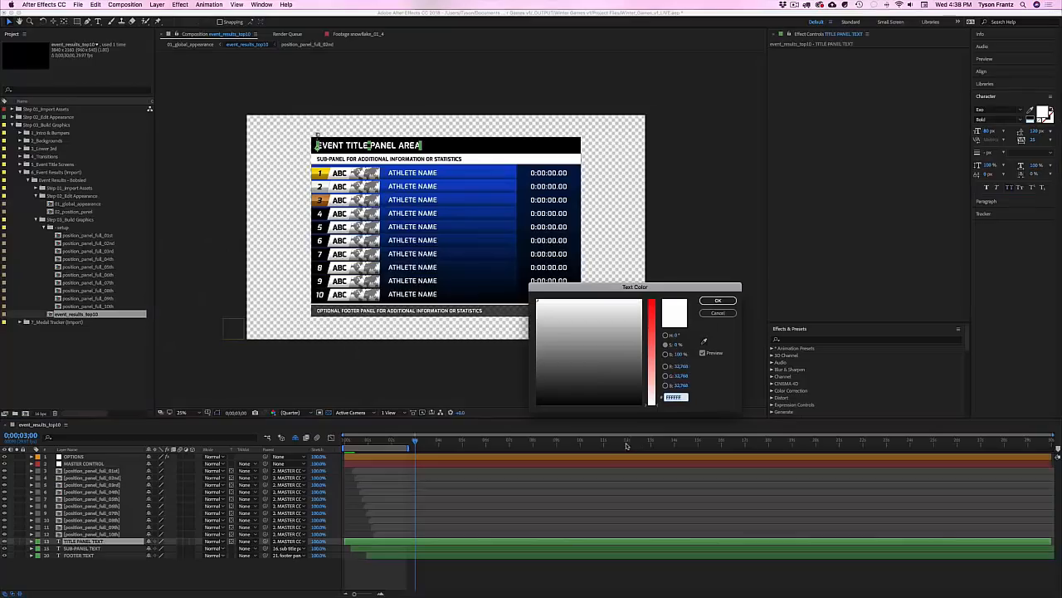
left_click_drag(618, 369, 554, 287)
left_click_drag(652, 319, 652, 296)
left_click_drag(556, 303, 550, 298)
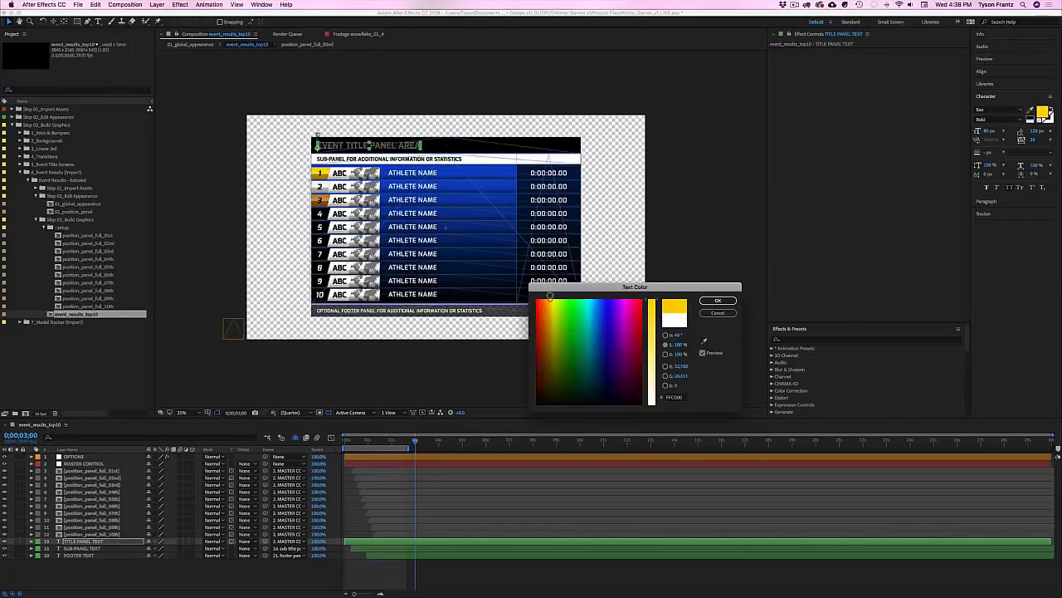
key("Return")
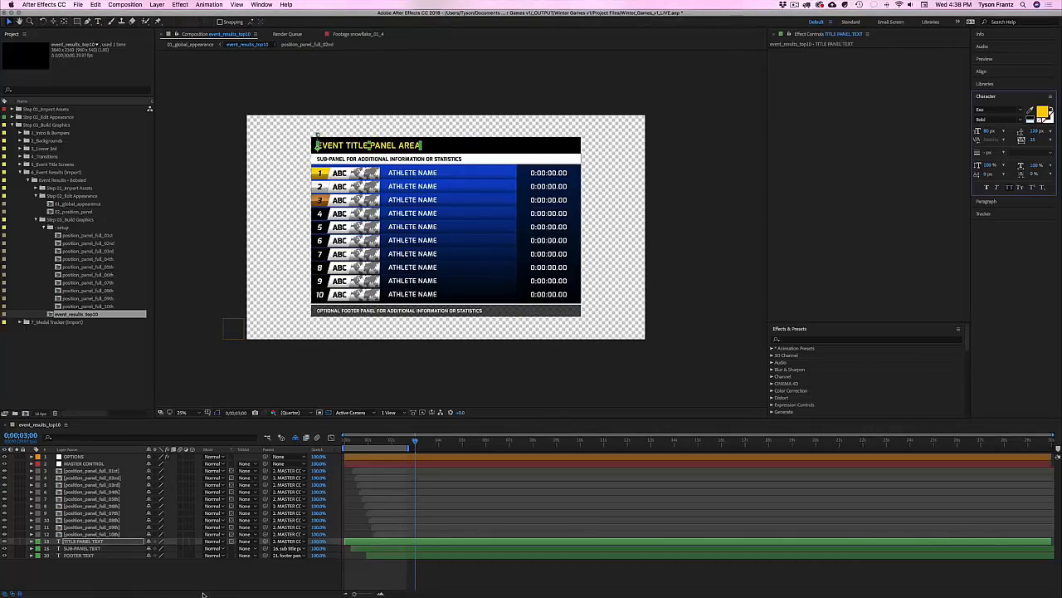
Step: Deselect the title text layer, save the project, and close event_results_top10
left_click(204, 594)
left_click(82, 543)
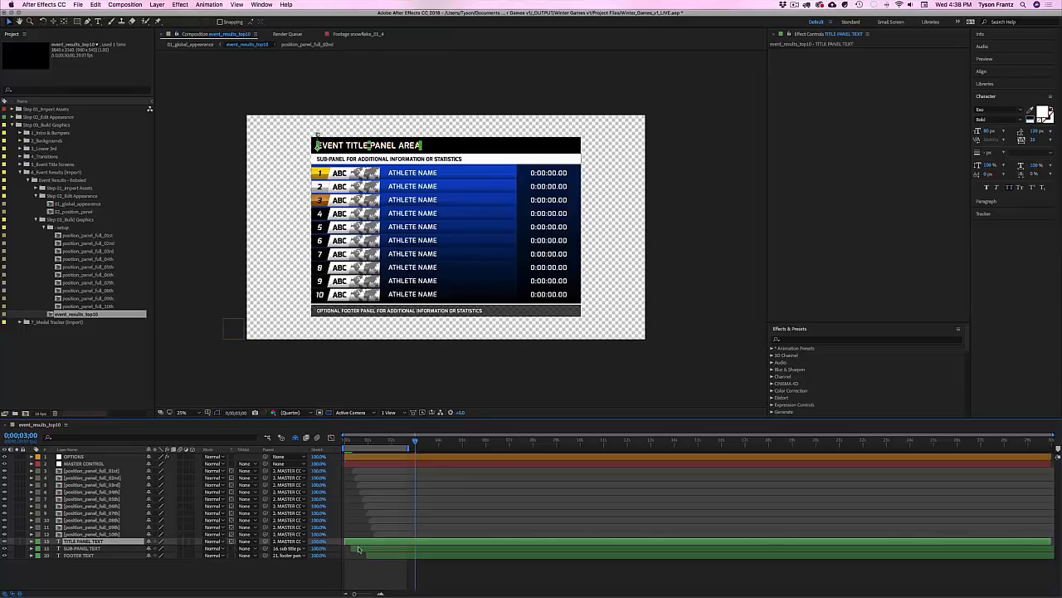
left_click(261, 581)
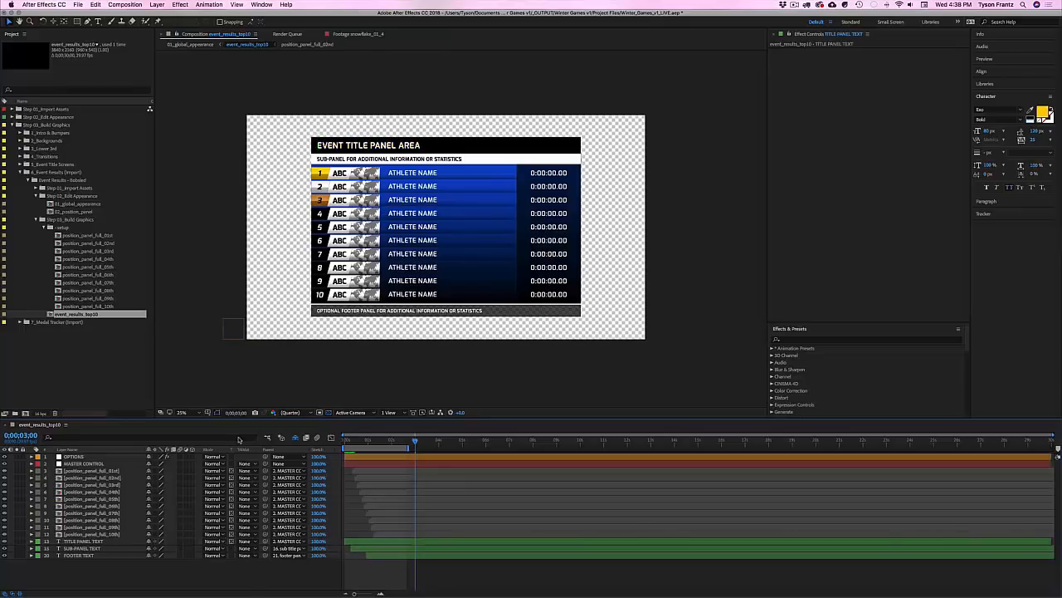
key("super+s")
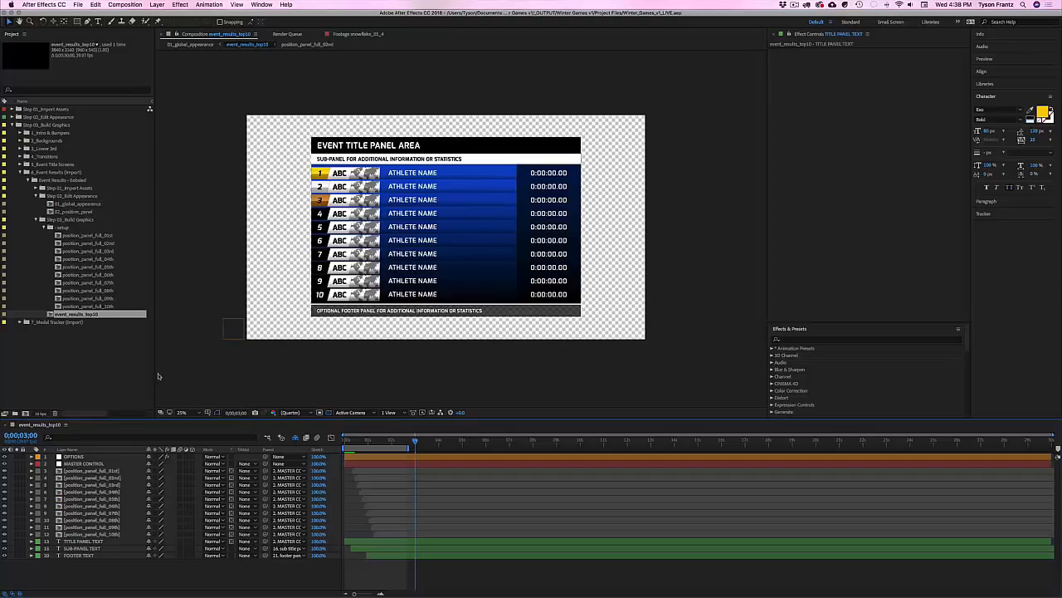
key("super+w")
Step: Collapse the Event Results folders and select the 7_Medal Tracker (Import) folder
left_click(62, 227)
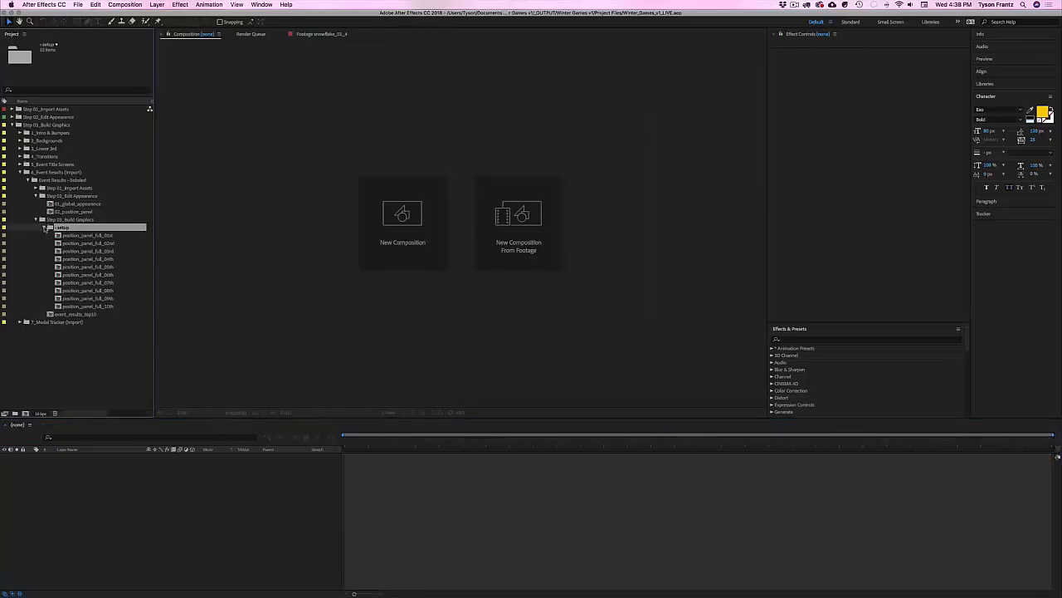
left_click(43, 227)
left_click(72, 196)
left_click(36, 196)
left_click(36, 203)
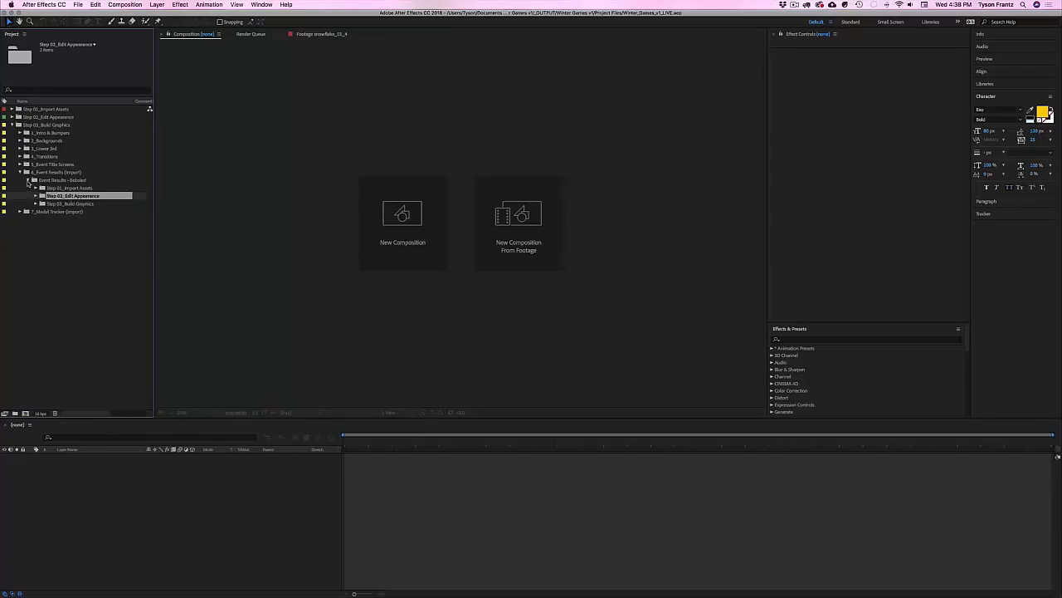
left_click(28, 180)
left_click(53, 188)
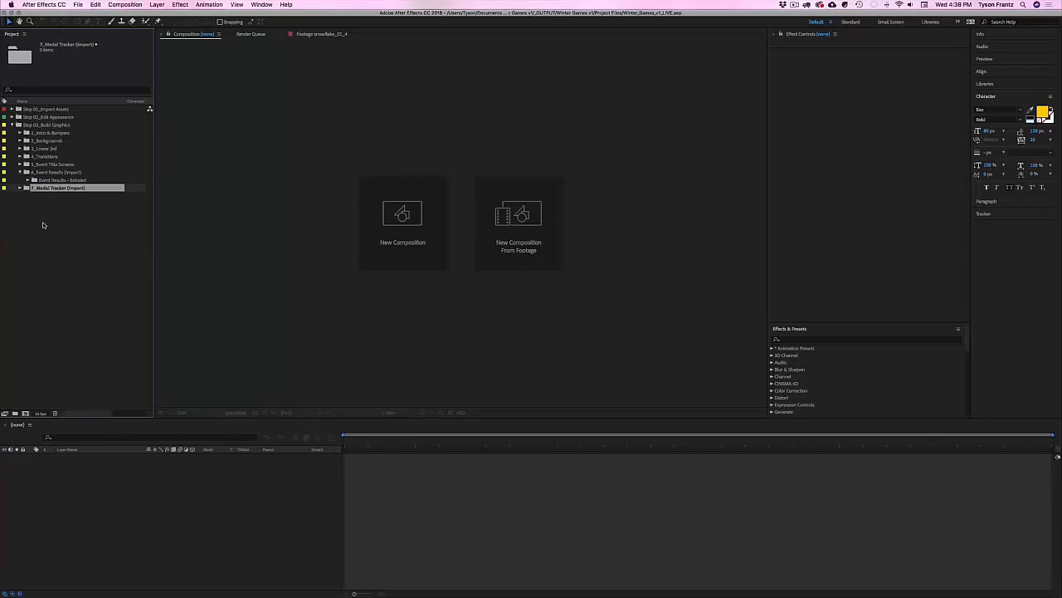
Step: Import medal_tracker_top10.aep from the Project Files Medal Tracker folder
double_click(44, 225)
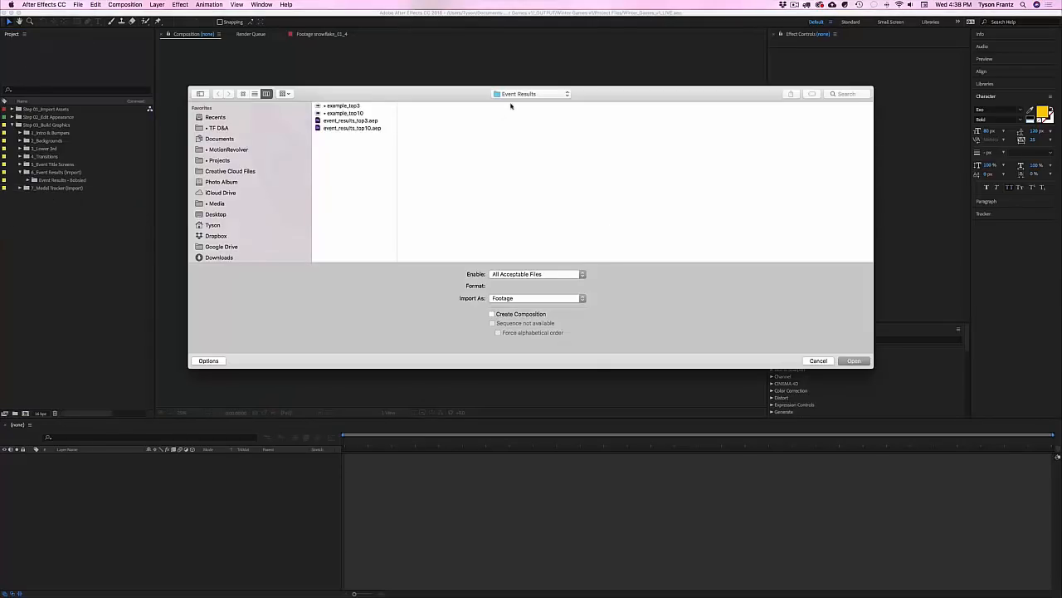
left_click(523, 93)
left_click(523, 103)
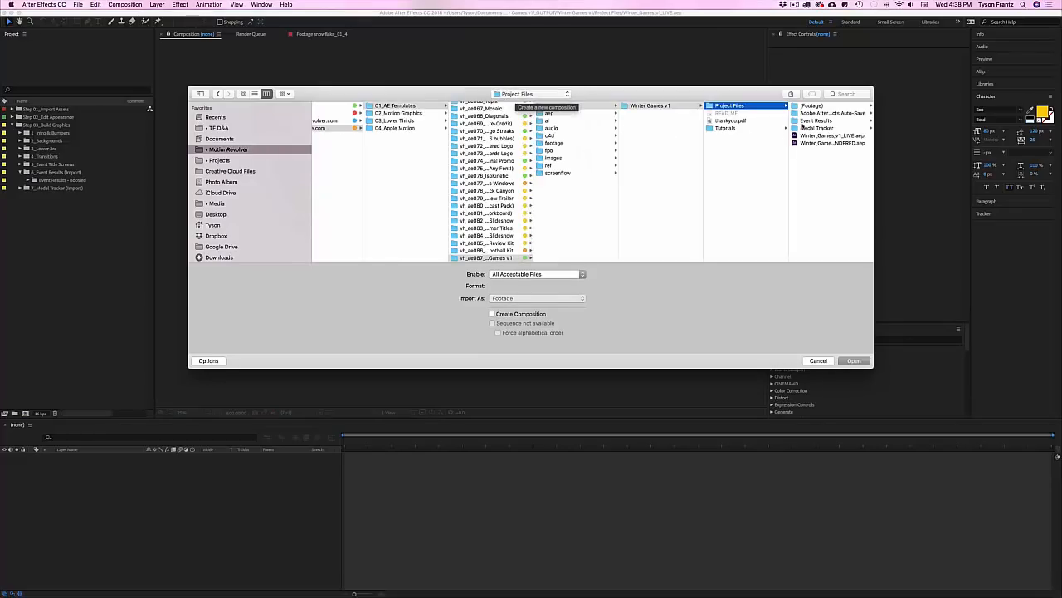
left_click(828, 130)
left_click(825, 127)
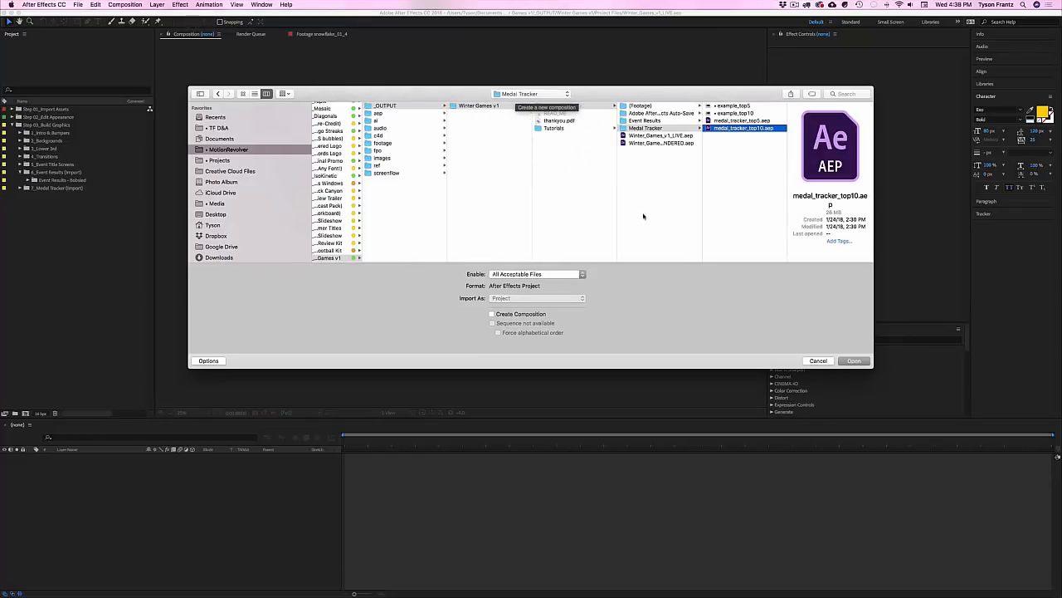
key("Return")
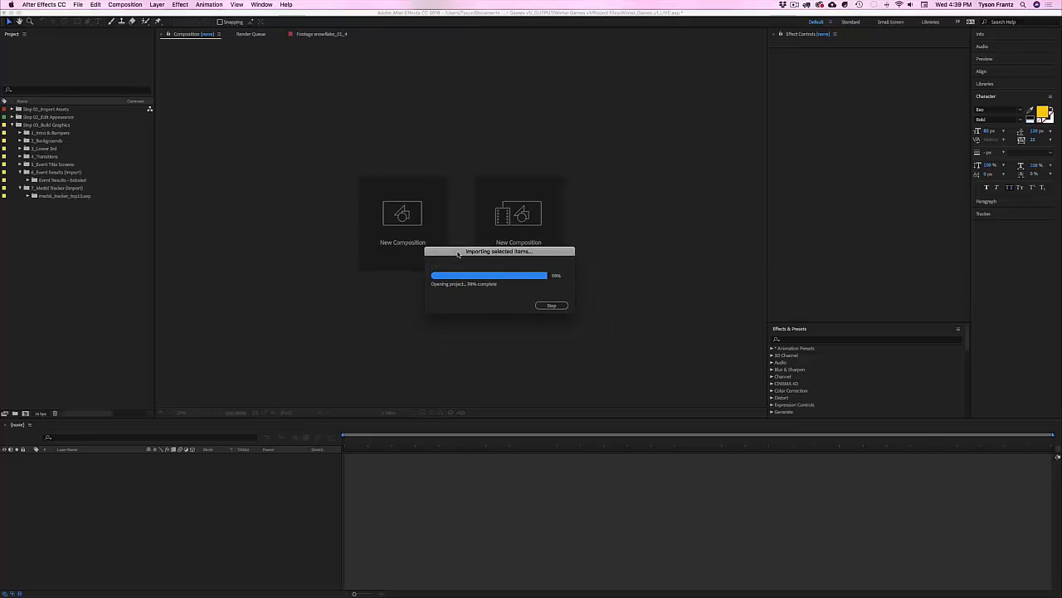
left_click_drag(458, 253, 461, 251)
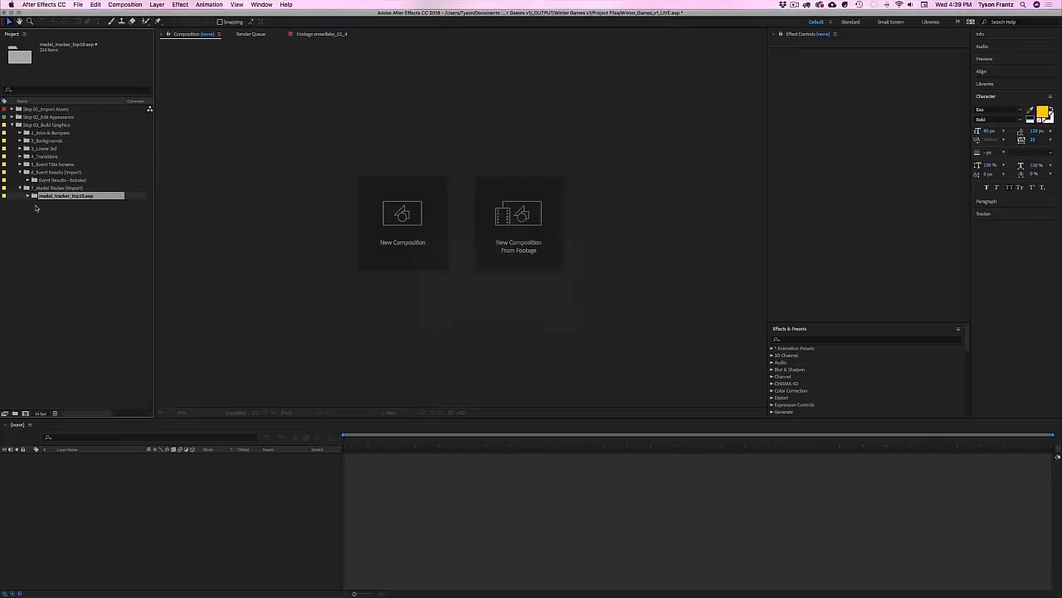
Step: Expand the imported project's Step 02, Step 03 and setup folders
left_click(28, 196)
key("Down")
key("Down")
key("Down")
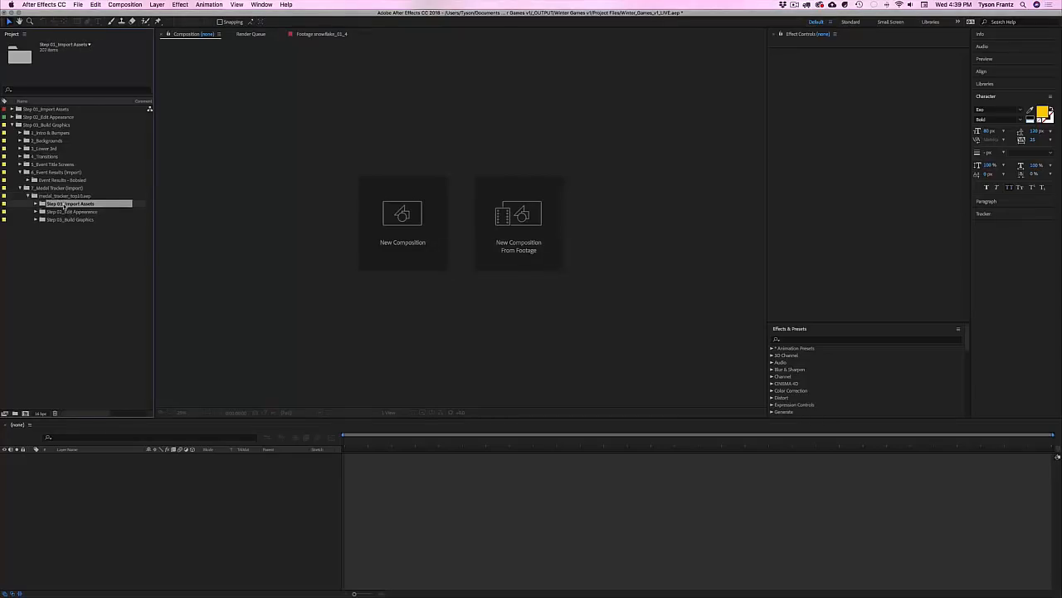
left_click(65, 213)
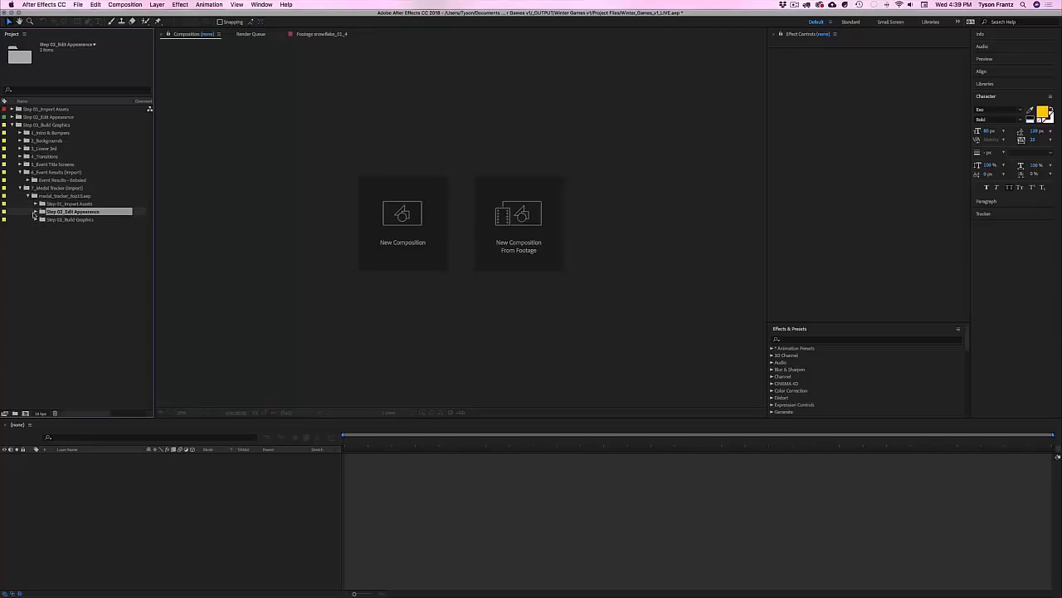
left_click(36, 214)
left_click(73, 219)
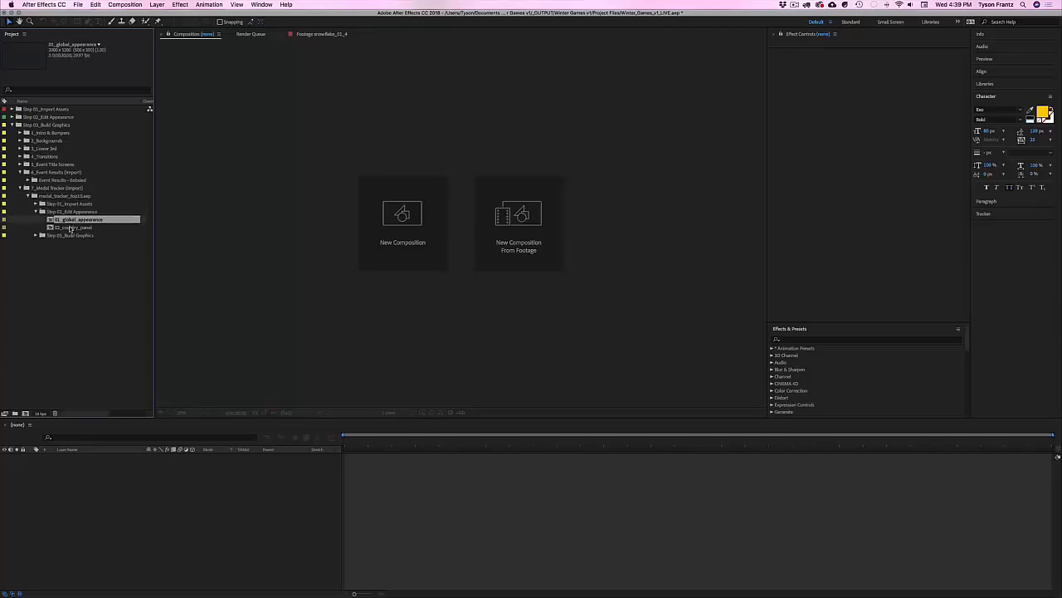
left_click(73, 229)
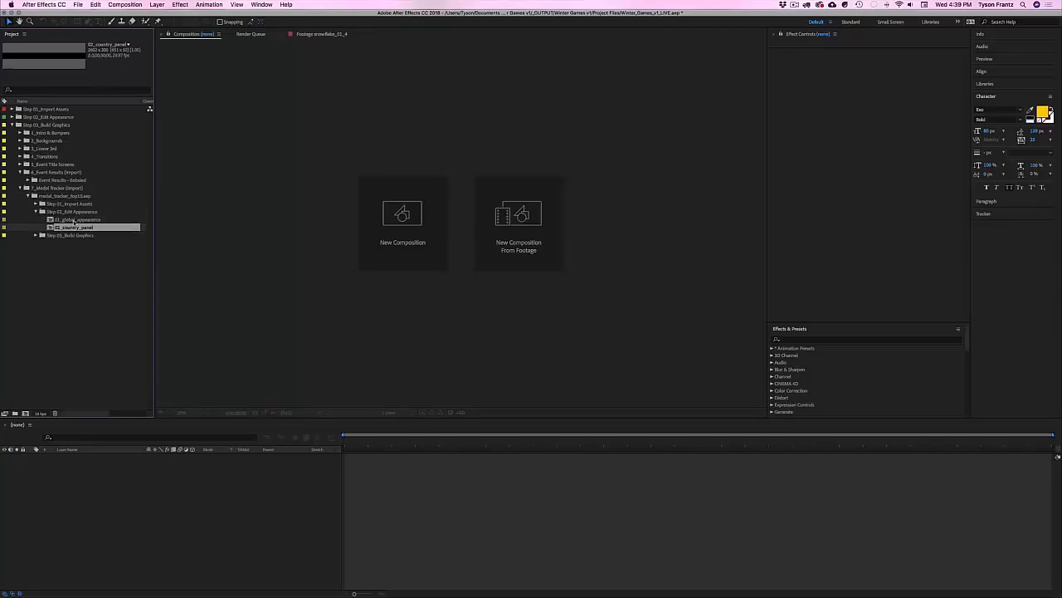
left_click(36, 235)
left_click(43, 243)
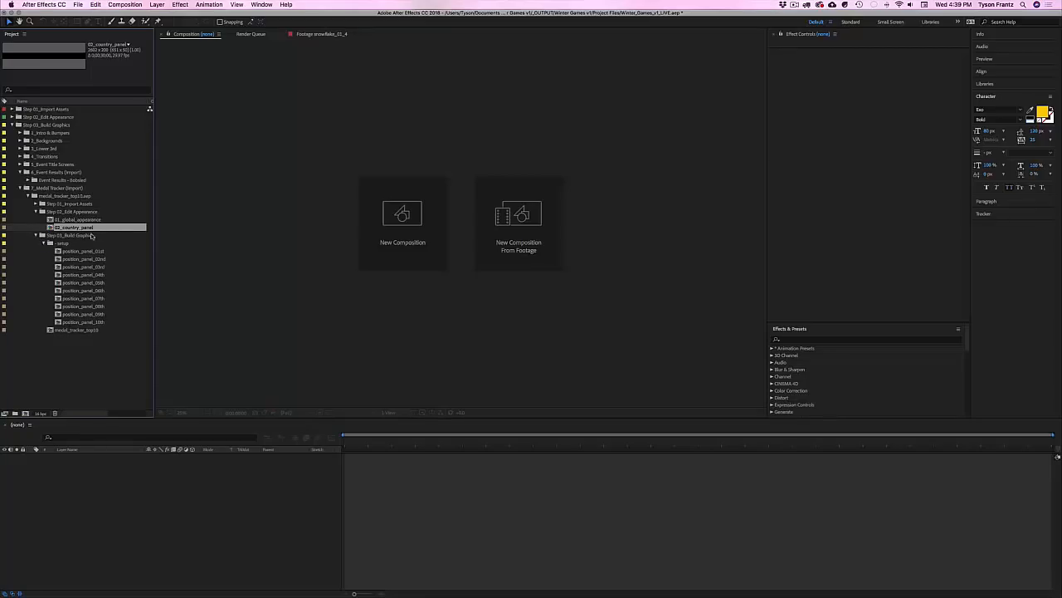
left_click(81, 242)
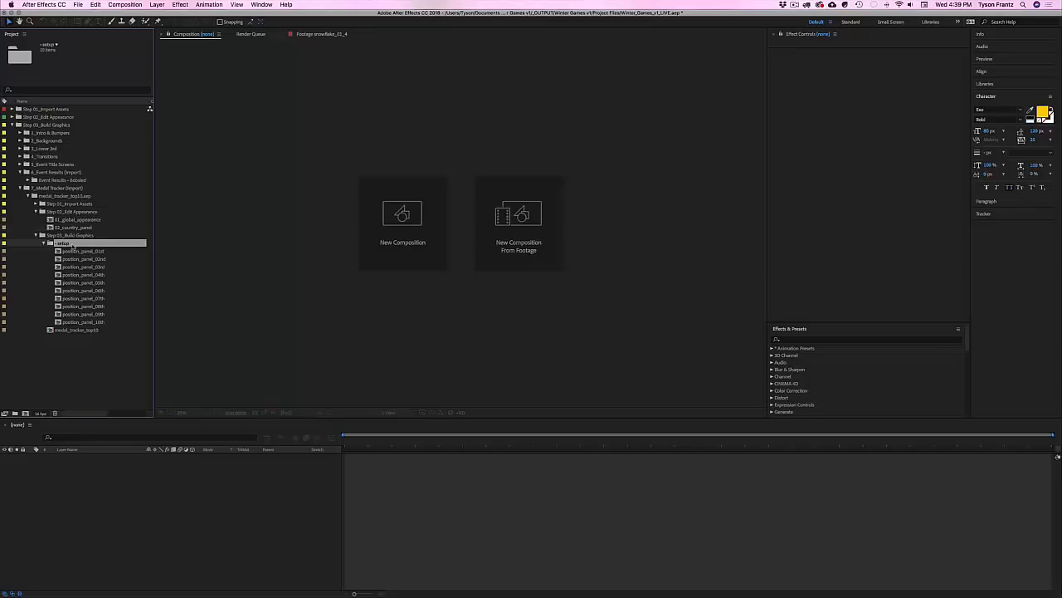
Step: Browse the position panel comps and open medal_tracker_top10
left_click(71, 251)
left_click(70, 259)
left_click(70, 267)
left_click(72, 282)
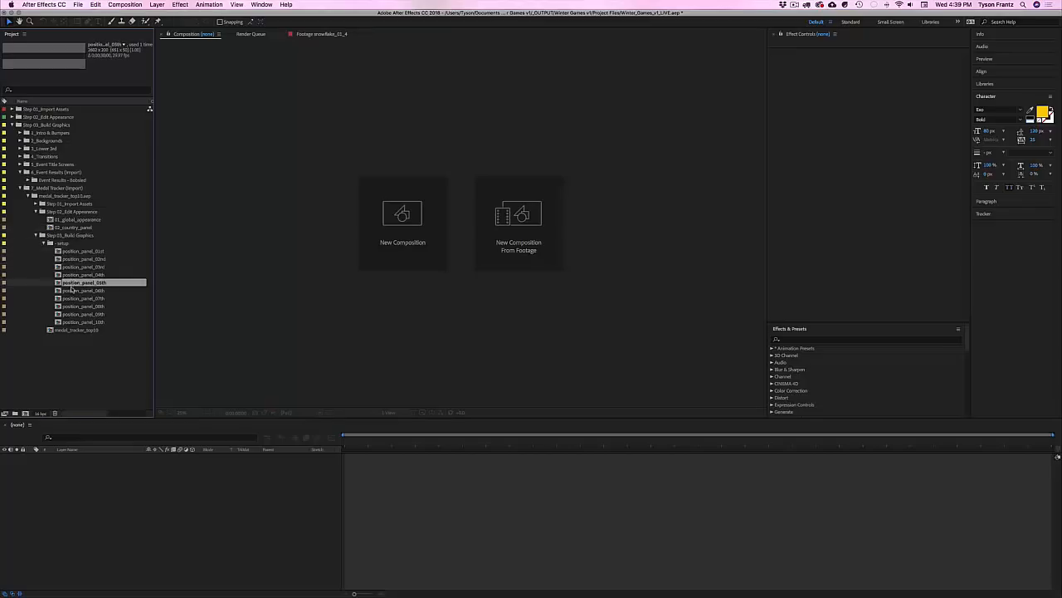
left_click(73, 291)
left_click(73, 298)
left_click(74, 306)
left_click(74, 322)
left_click(74, 329)
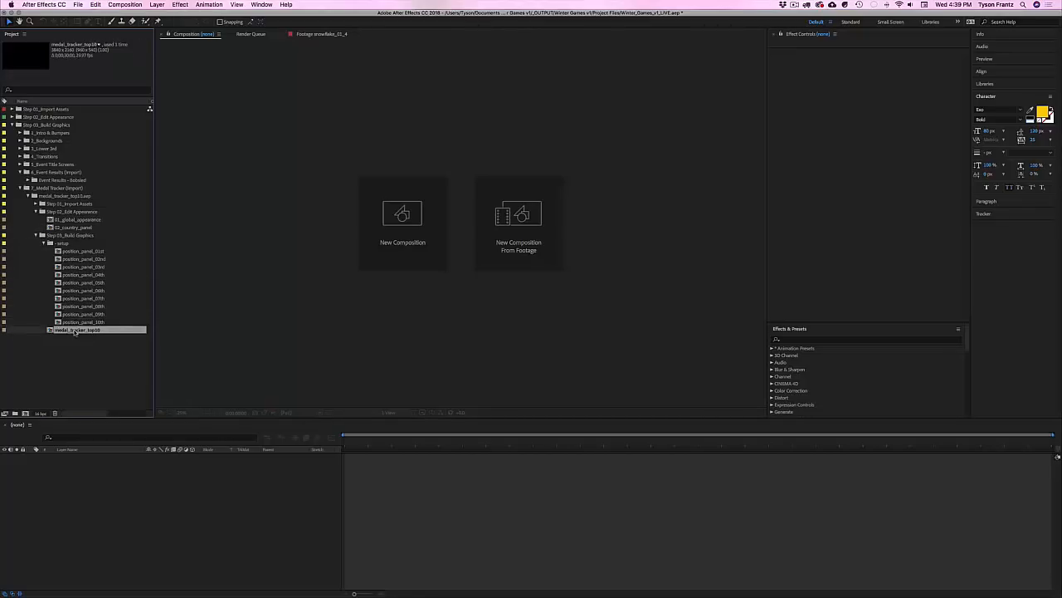
double_click(75, 330)
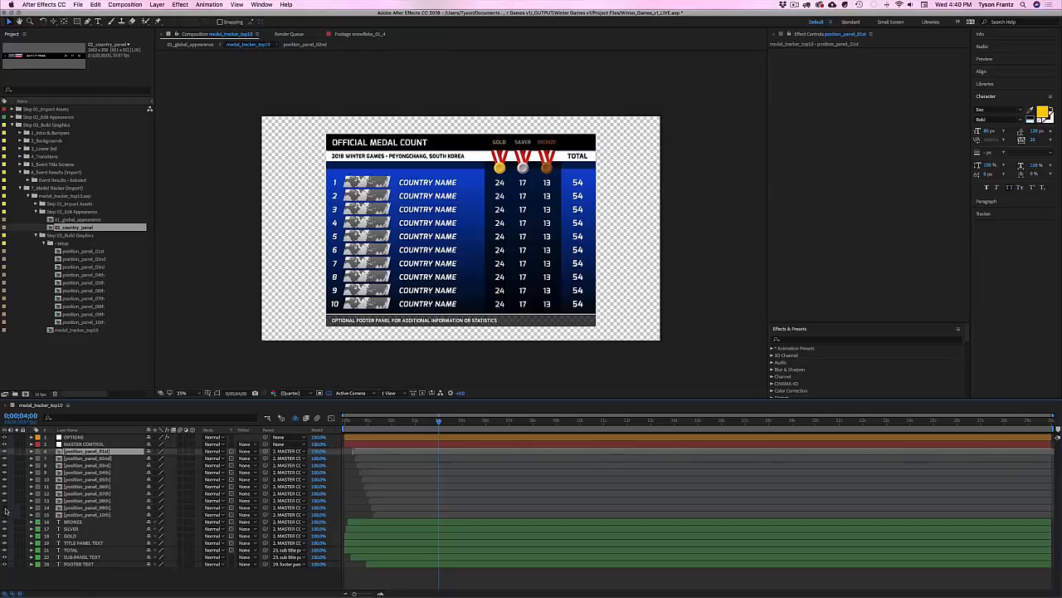
Step: Preview the table by hiding rows 9–10 and scrubbing to 0;00;03;28, then open position_panel_01st
left_click_drag(5, 507, 5, 516)
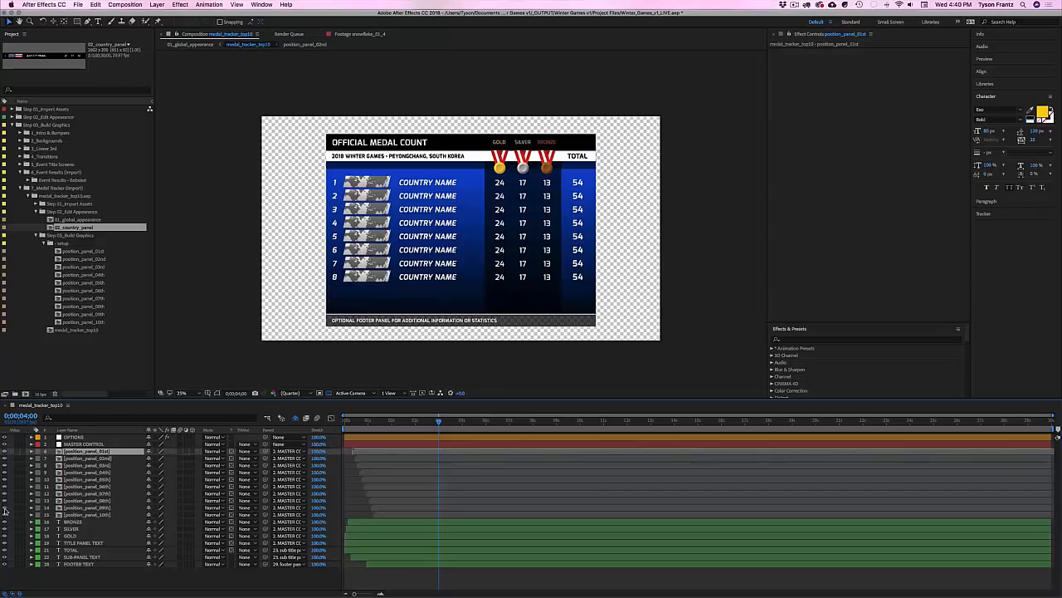
left_click_drag(391, 423, 420, 423)
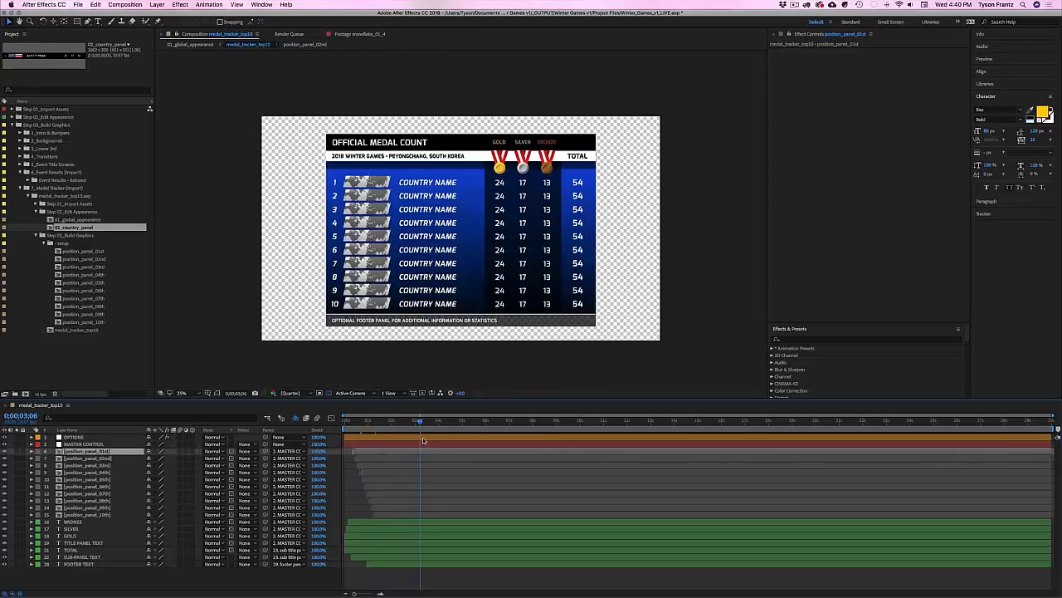
left_click_drag(432, 428, 438, 424)
left_click(83, 250)
double_click(83, 251)
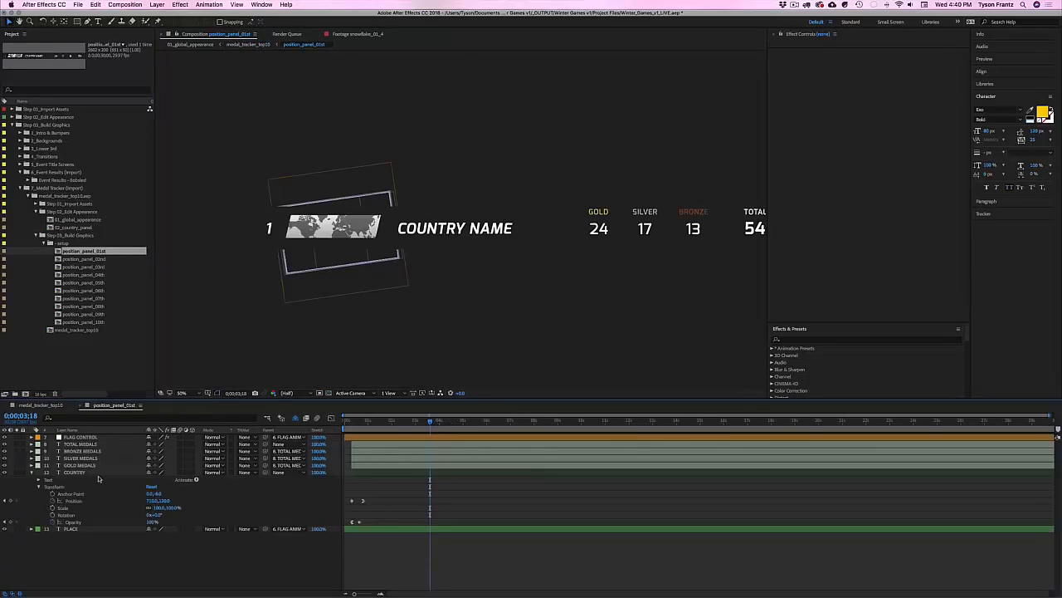
Step: On FLAG CONTROL, swap the WORLD placeholder flag for the United States flag
left_click(75, 471)
left_click(79, 438)
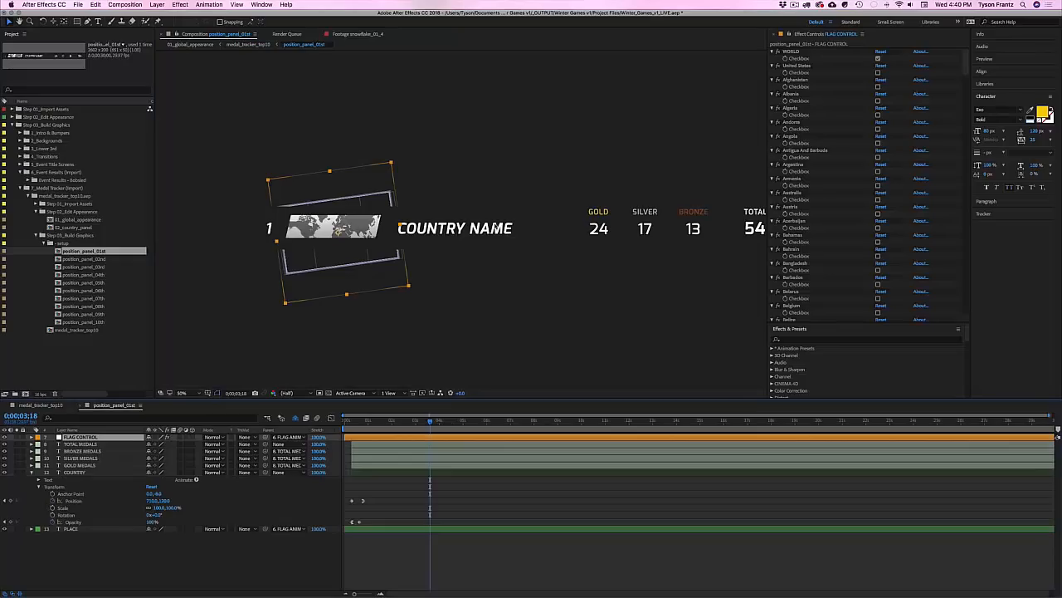
left_click(878, 58)
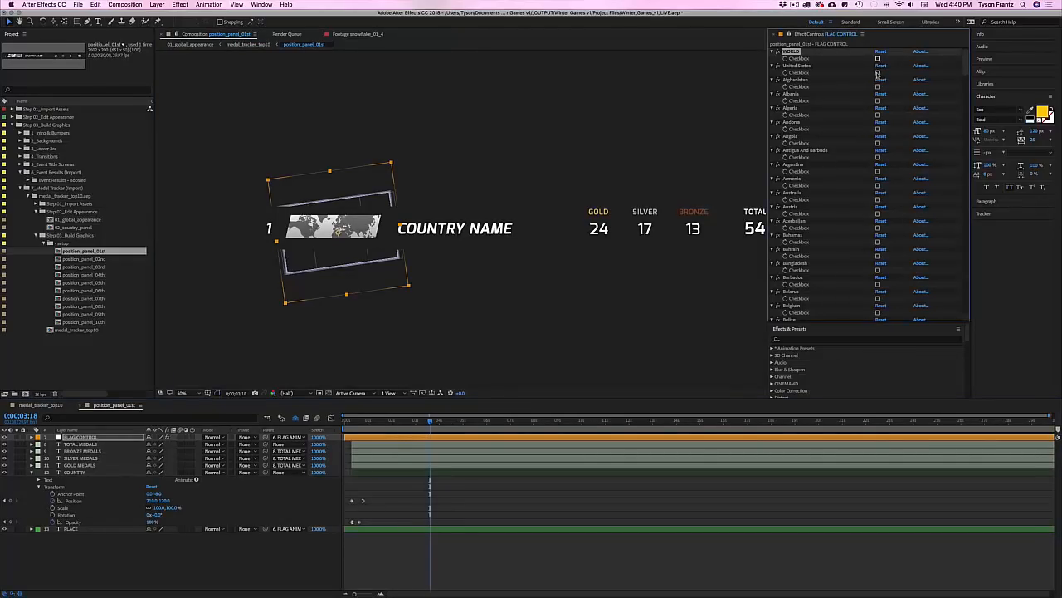
left_click(878, 73)
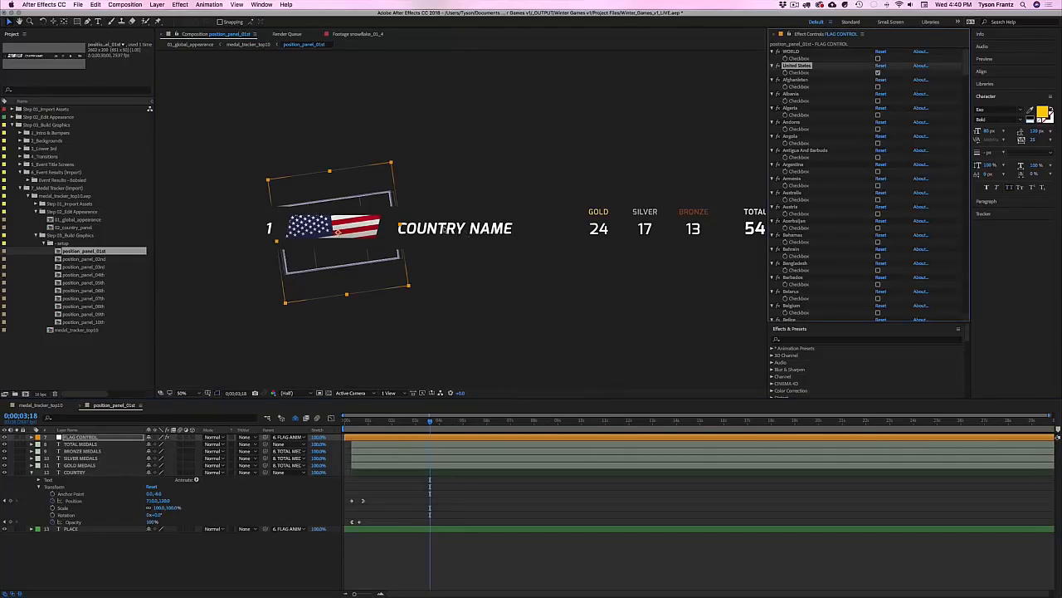
left_click(75, 471)
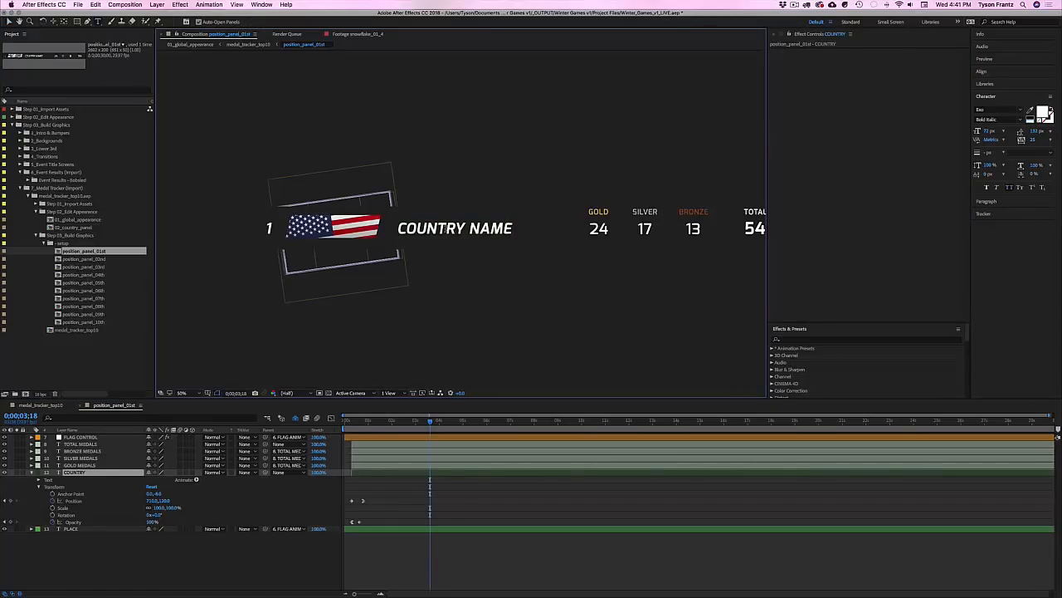
Step: Rename the first-place country to UNITED STATES
left_click(446, 230)
type("UNITED STATE")
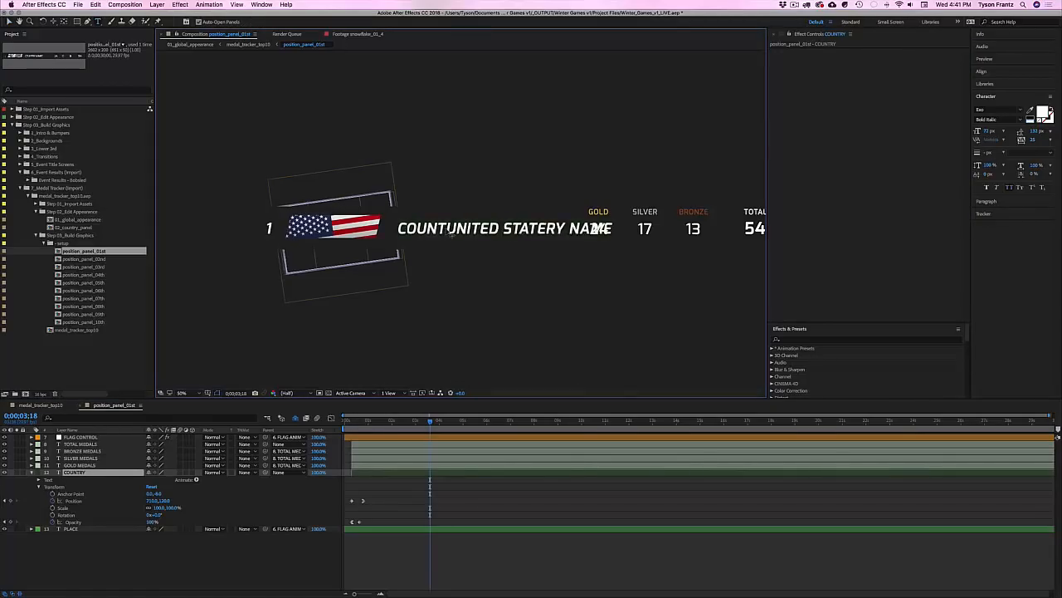
key("super+a")
type("UNITED STATES")
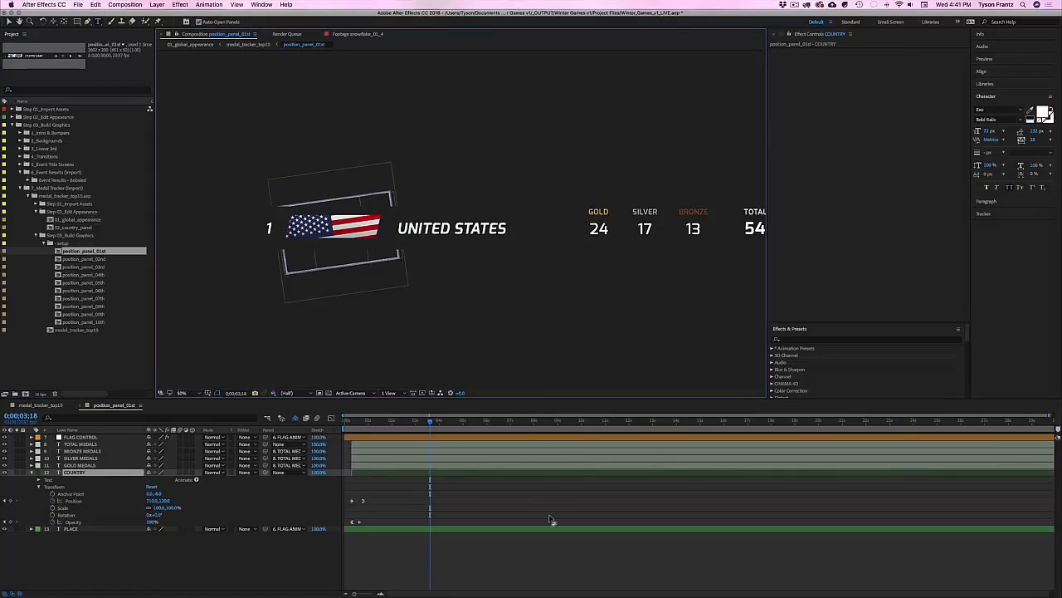
left_click(550, 519)
scroll(569, 304, "right", 3)
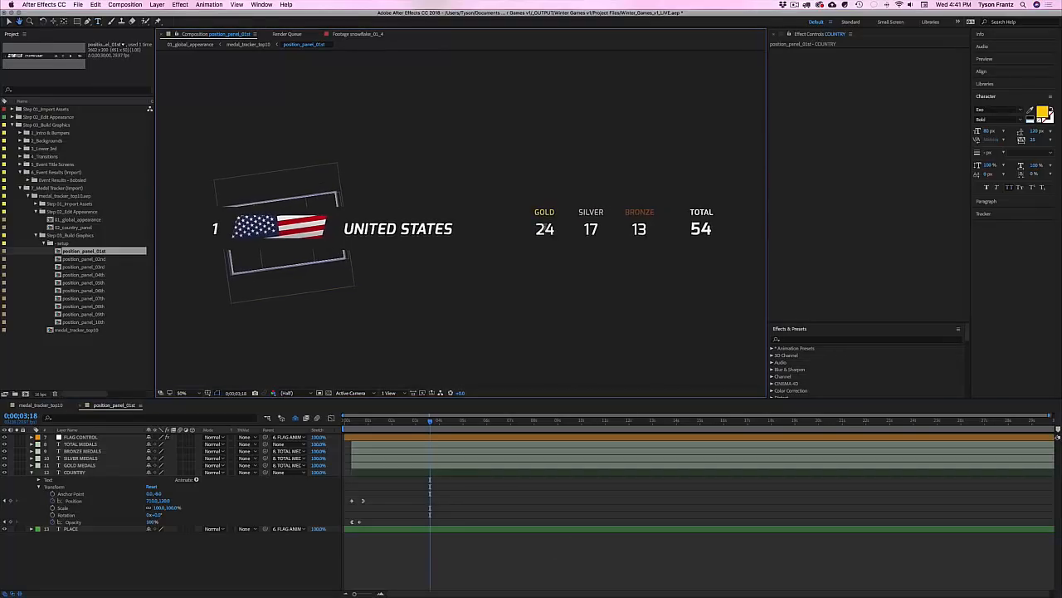
Step: Change the gold count from 24 to 10 and silver from 17 to 5
key("super+t")
left_click(548, 230)
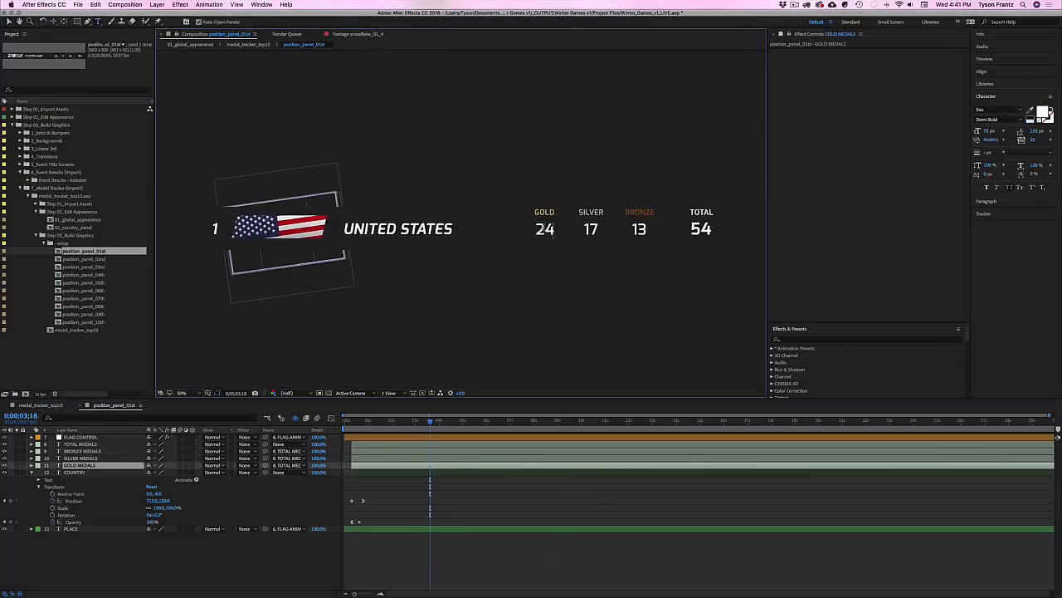
key("super+a")
type("10")
left_click(579, 500)
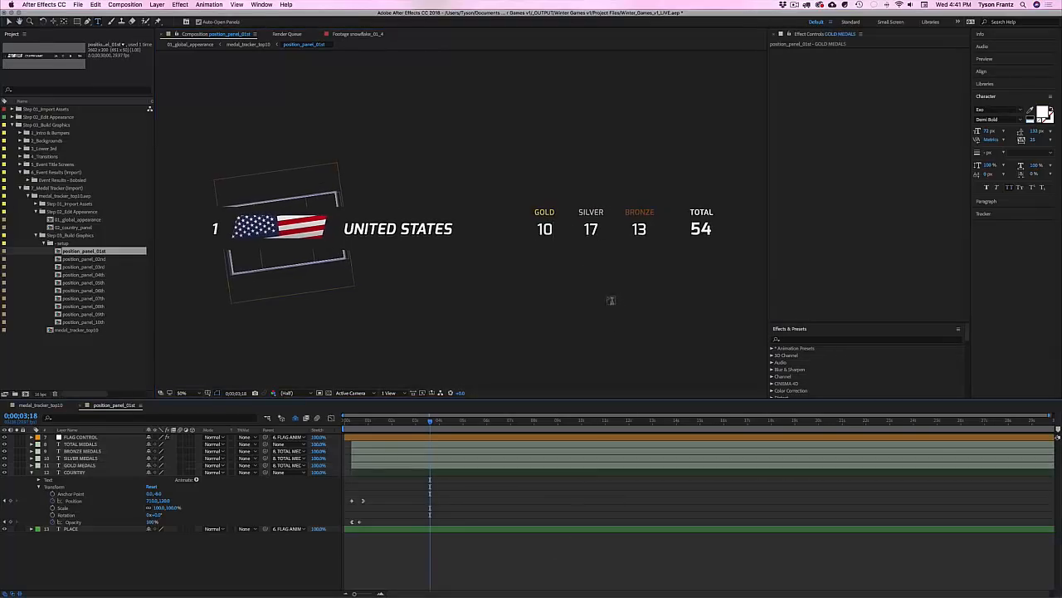
left_click(591, 231)
key("super+a")
type("5")
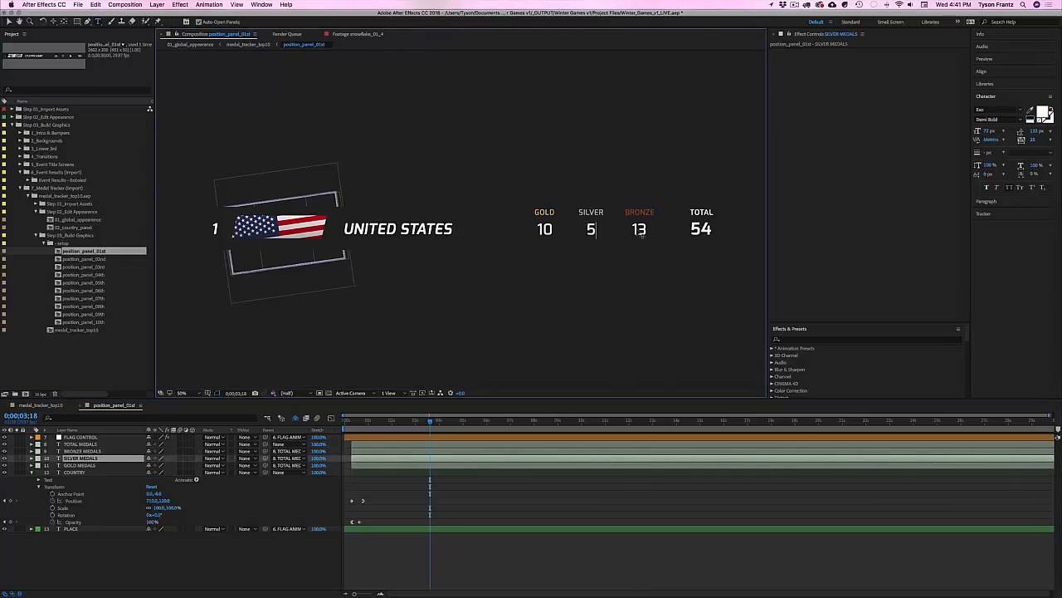
left_click(669, 544)
Step: Change bronze to 5 and the total to 20, then view the full medal_tracker_top10 table
left_click(639, 230)
key("super+a")
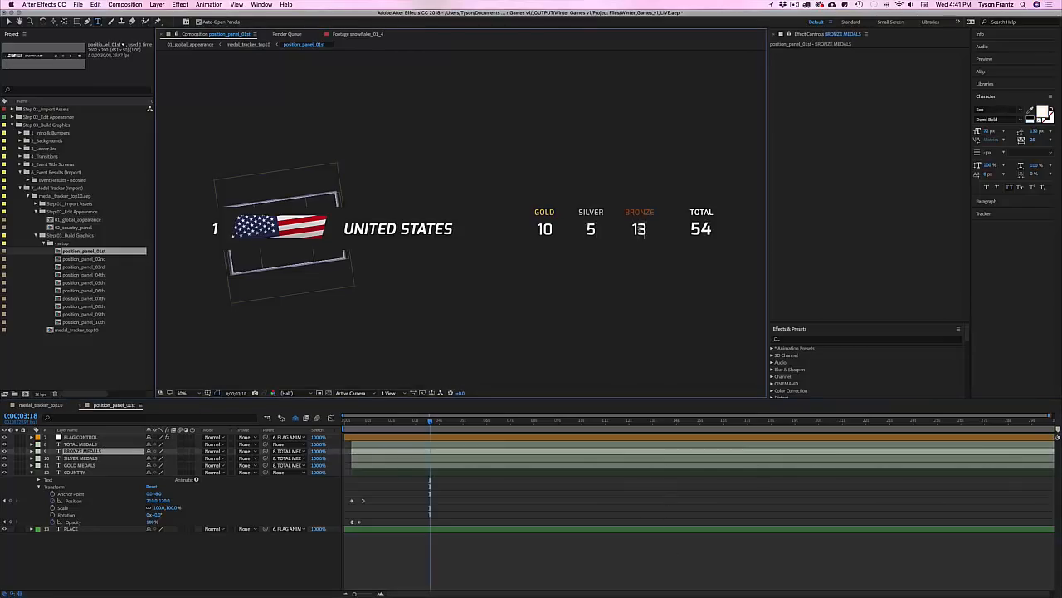
type("5")
left_click(707, 488)
left_click(701, 229)
key("super+a")
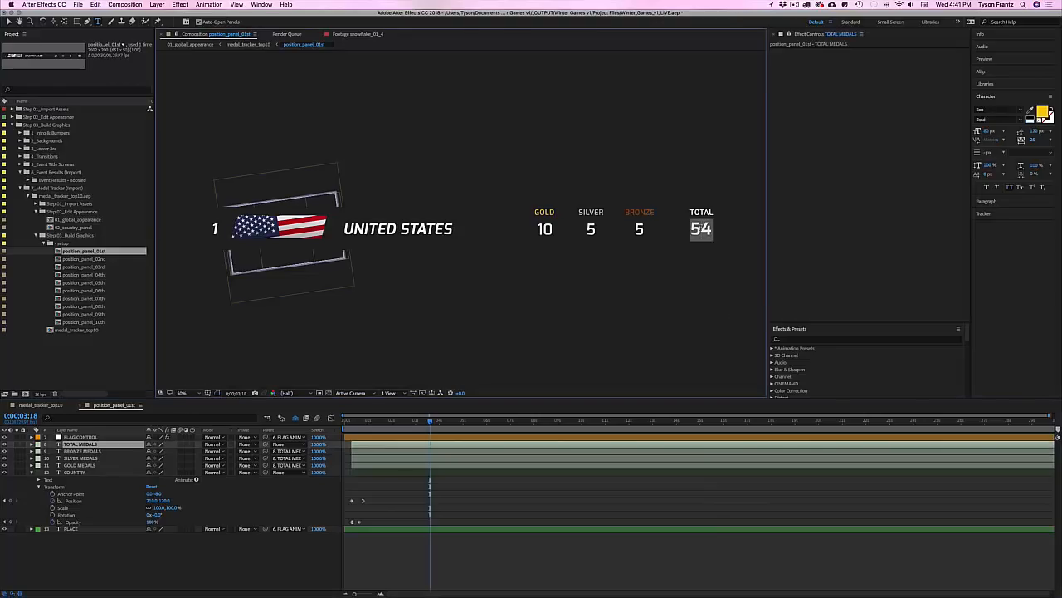
type("20")
left_click(659, 570)
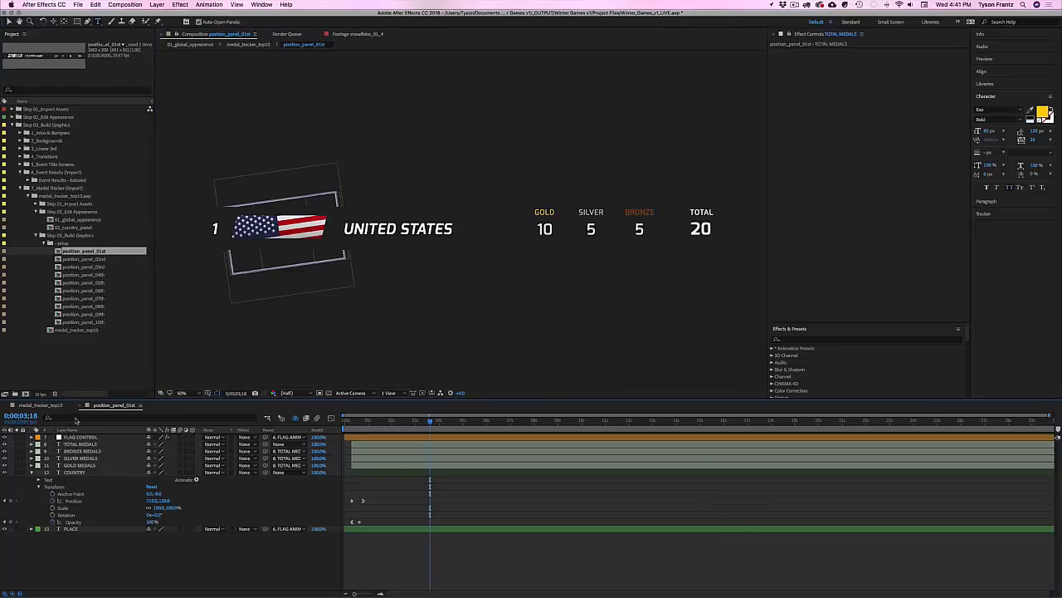
left_click(41, 405)
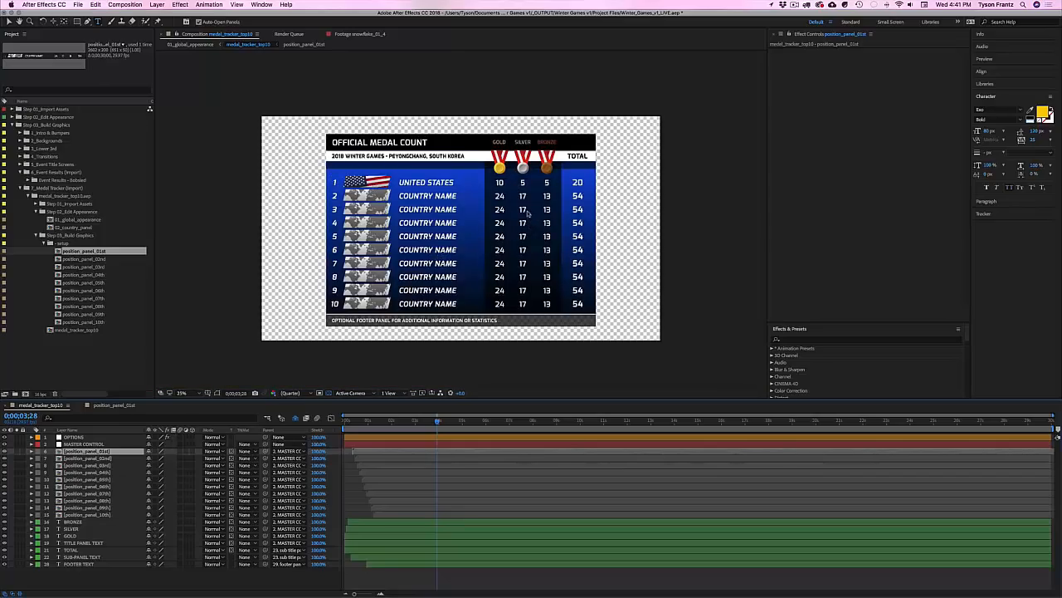
key("v")
Step: Undo the gold count, country name, silver and bronze edits in position_panel_01st
left_click(106, 406)
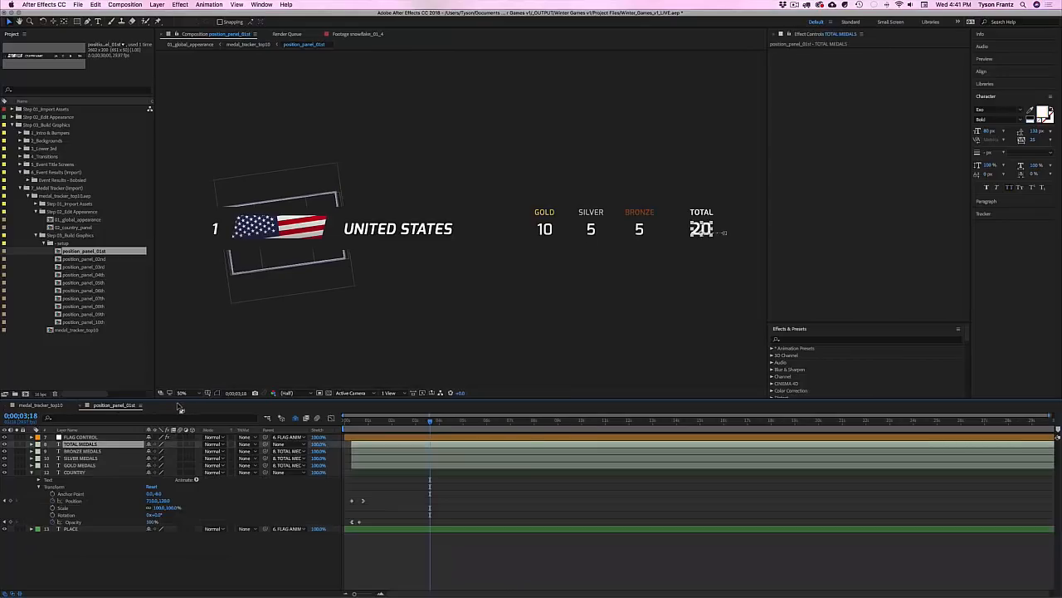
key("super+z")
key("super+z")
key("super+z")
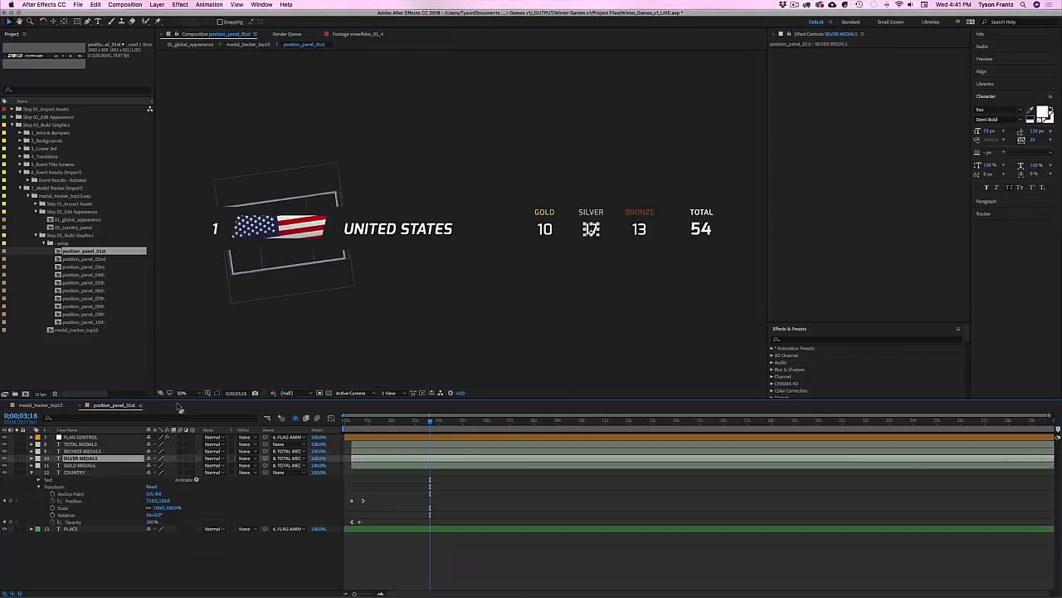
key("super+z")
key("super+z")
key("super+z")
key("super+z")
key("super+z")
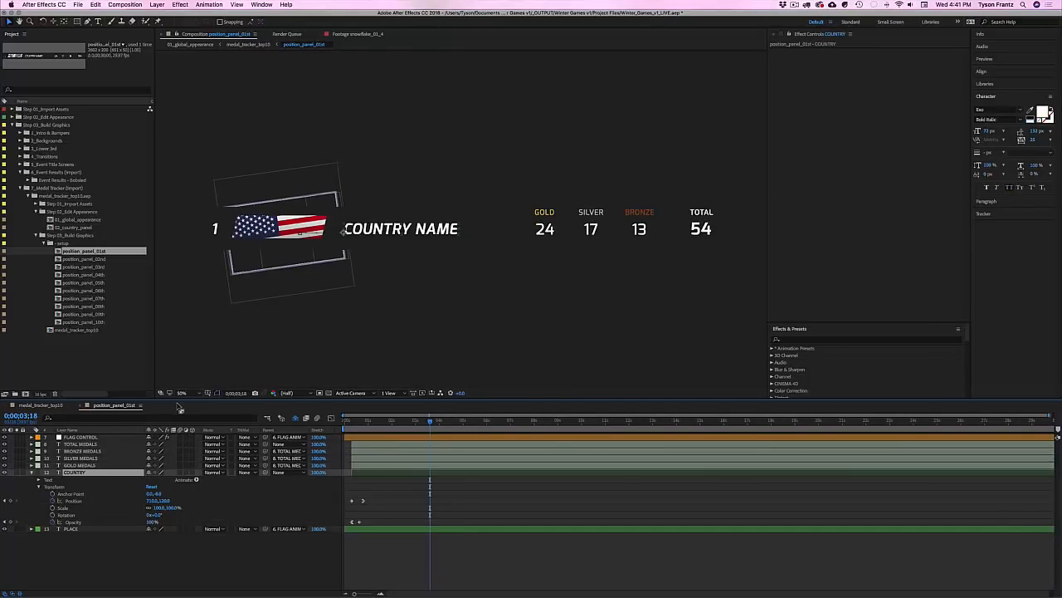
key("super+z")
key("super+z")
key("super+z")
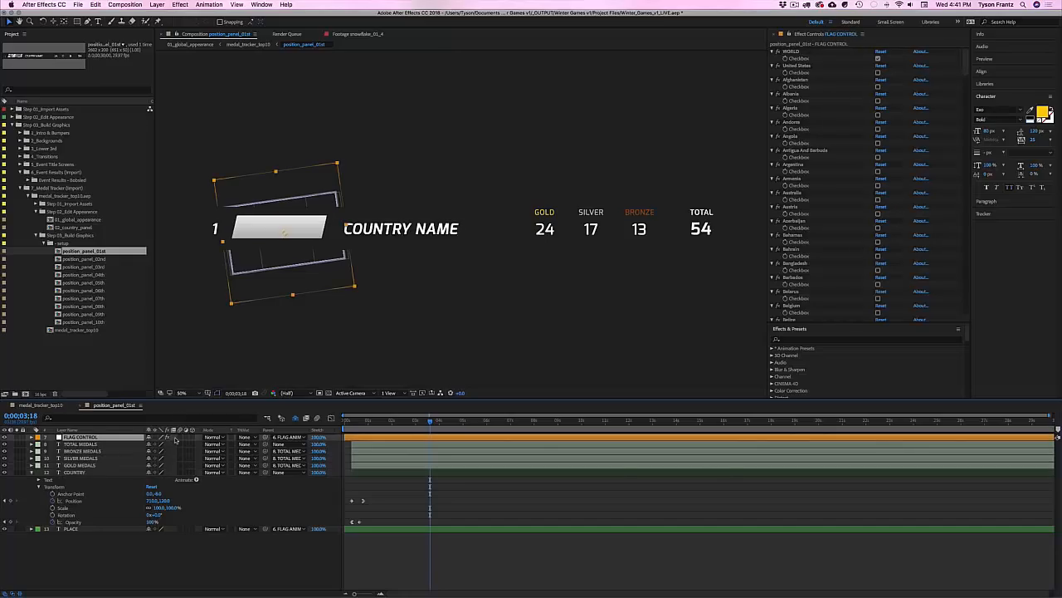
Step: Collapse the COUNTRY layer and close the position_panel_01st and medal_tracker_top10 compositions
left_click(32, 473)
left_click(62, 523)
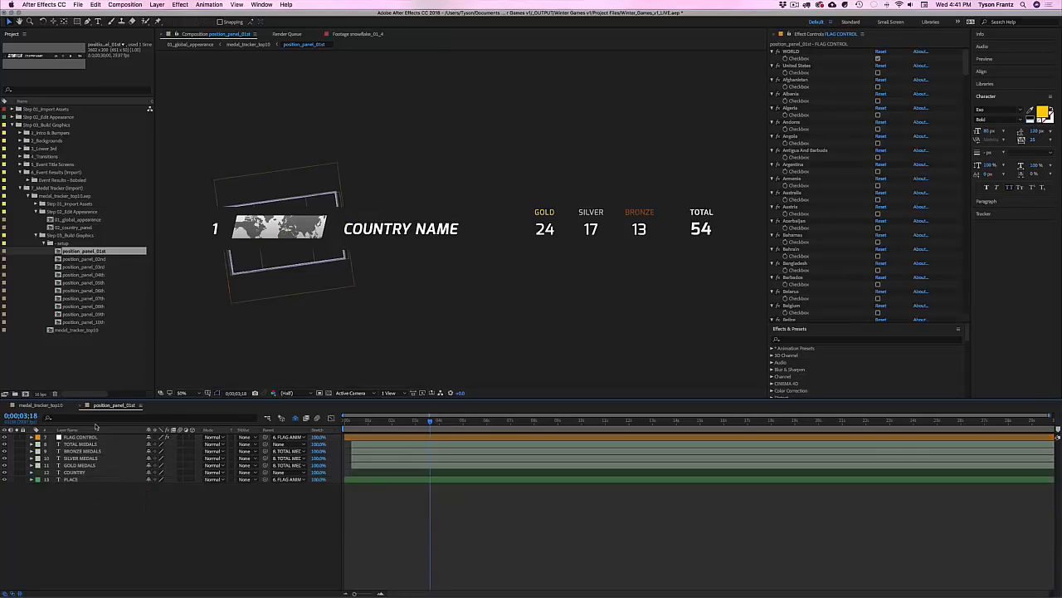
key("super+w")
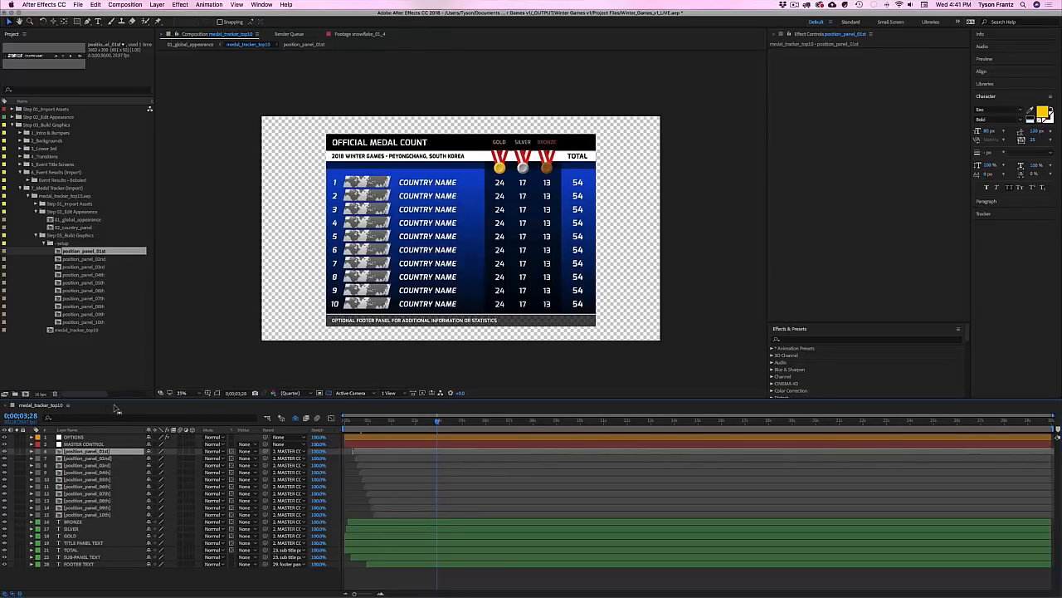
key("super+w")
Step: Collapse the Step folders and delete the imported medal_tracker_top10.aep from the project
left_click(104, 356)
left_click(41, 242)
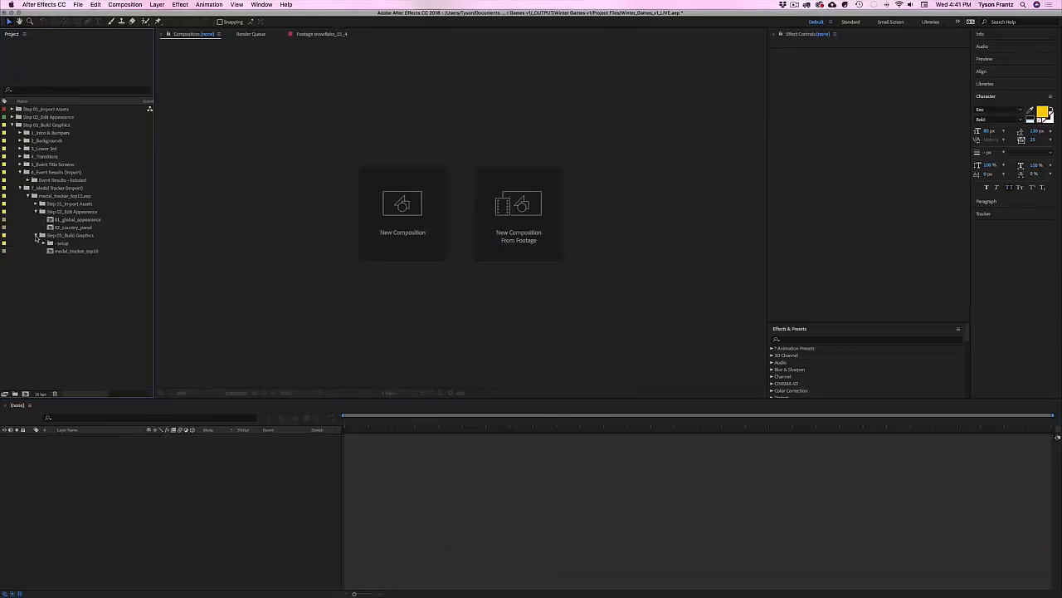
left_click(36, 236)
left_click(36, 212)
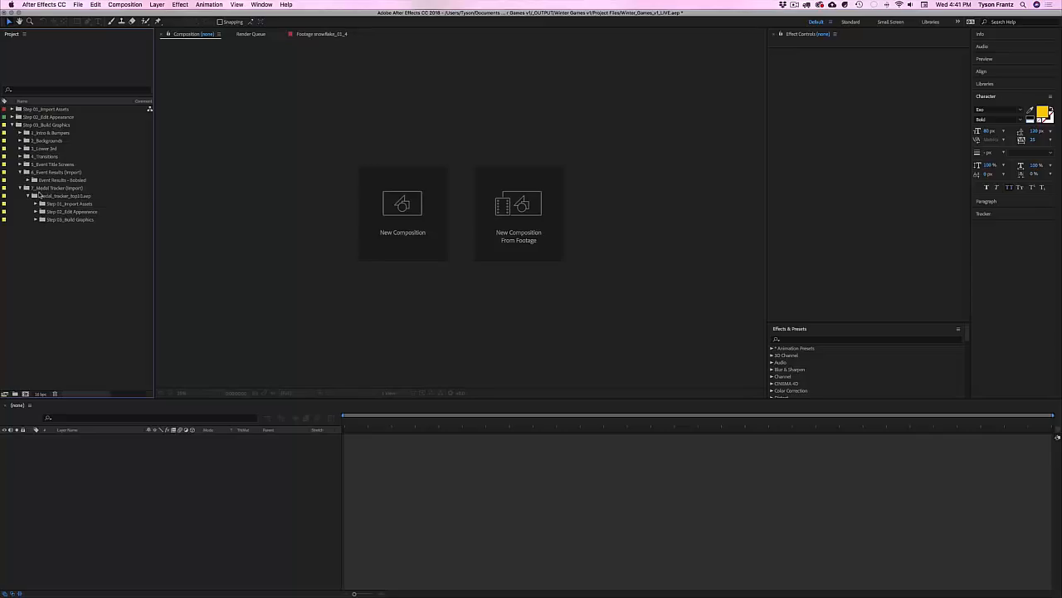
left_click(40, 196)
key("Delete")
key("Return")
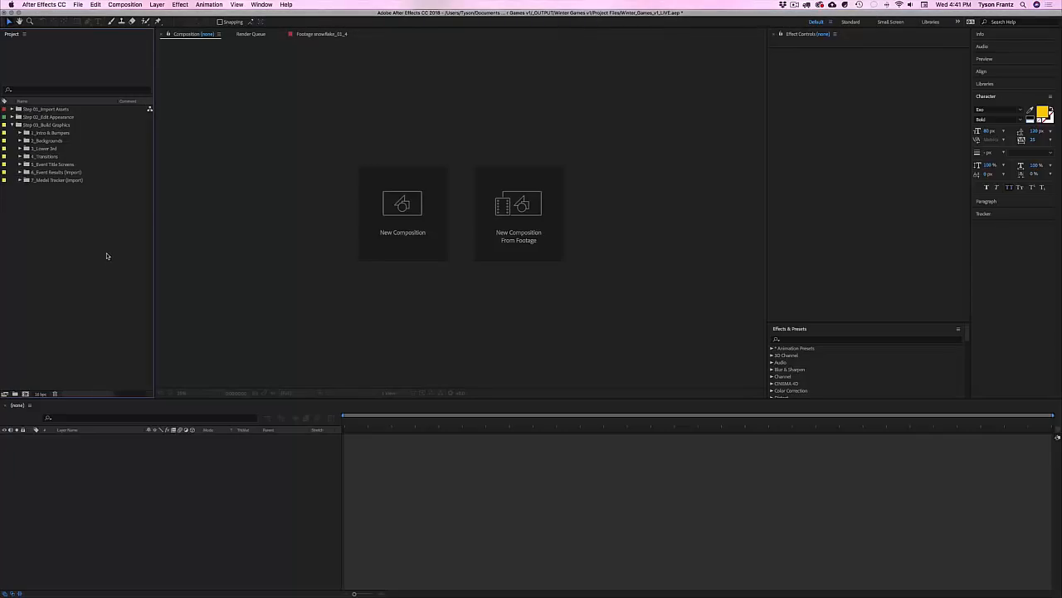
Step: Save and close the Winter Games master project, then switch to Finder
key("super+s")
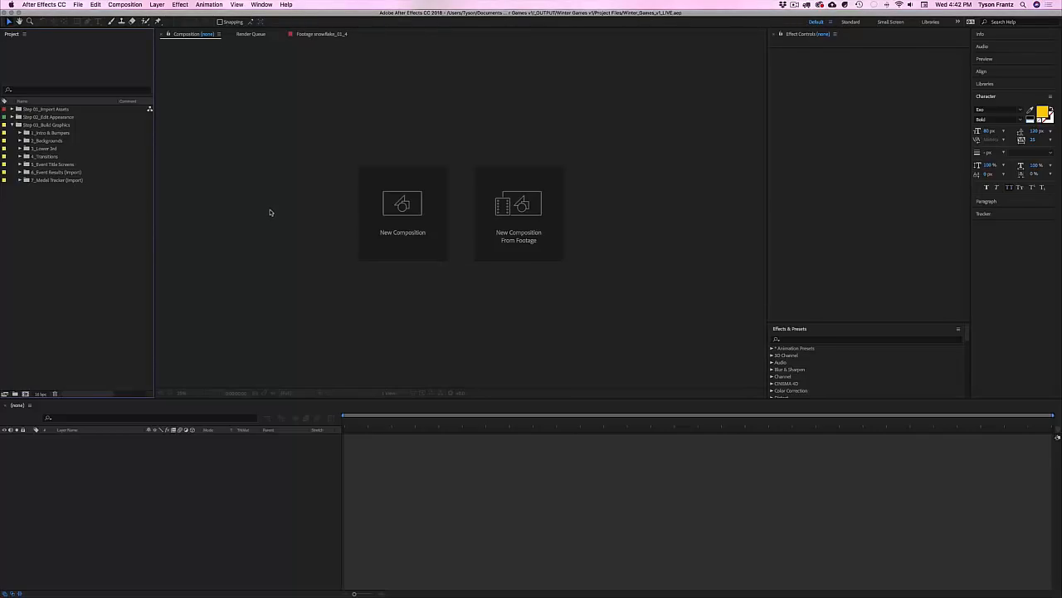
key("super+alt+n")
key("super+Tab")
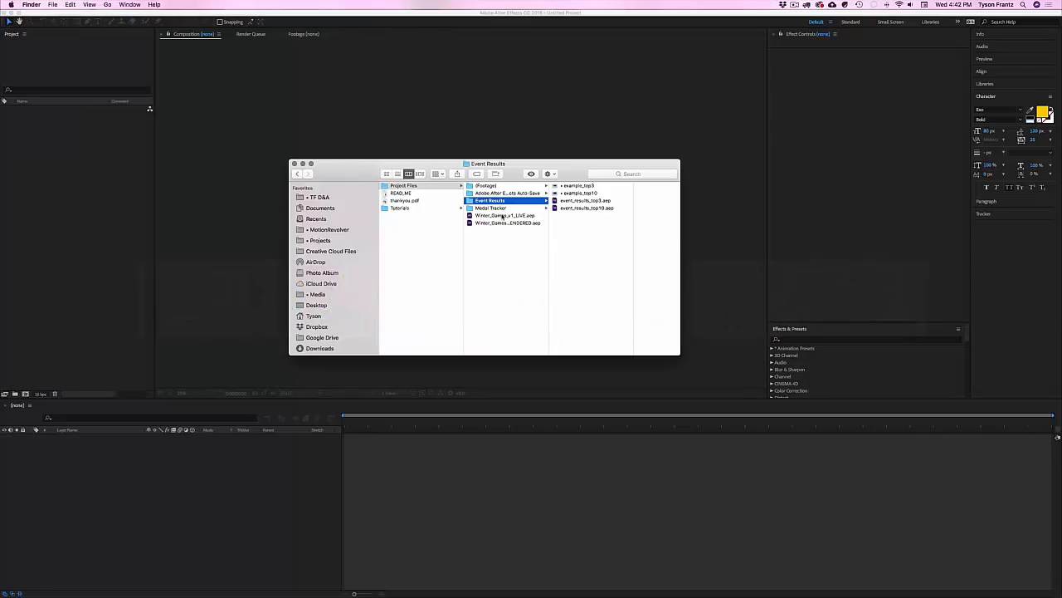
Step: Select event_results_top3.aep in the Event Results folder
key("Down")
key("Down")
key("Up")
key("Up")
left_click(589, 201)
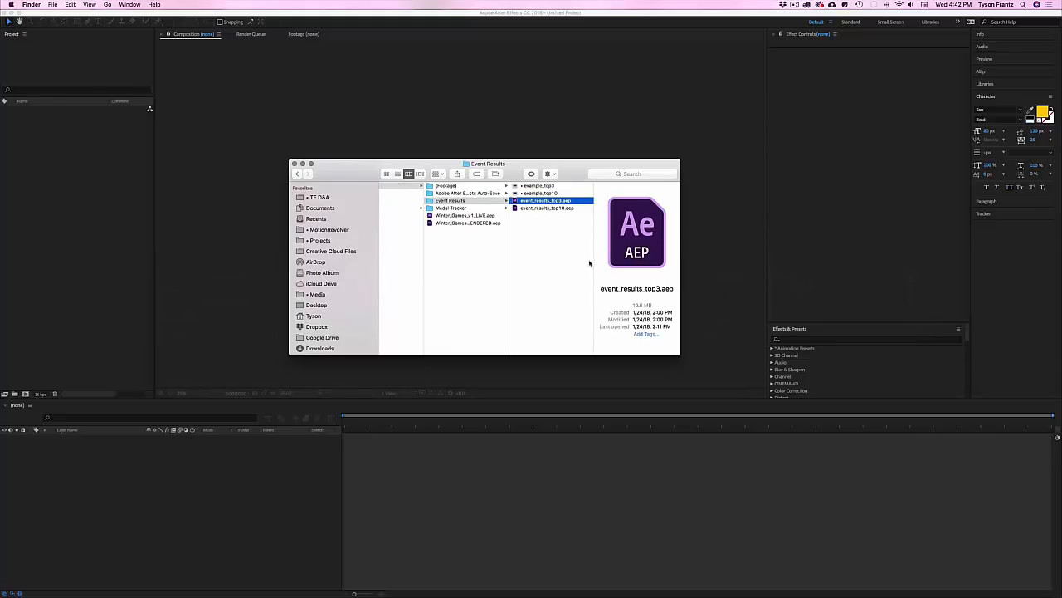
scroll(487, 221, "left", 1)
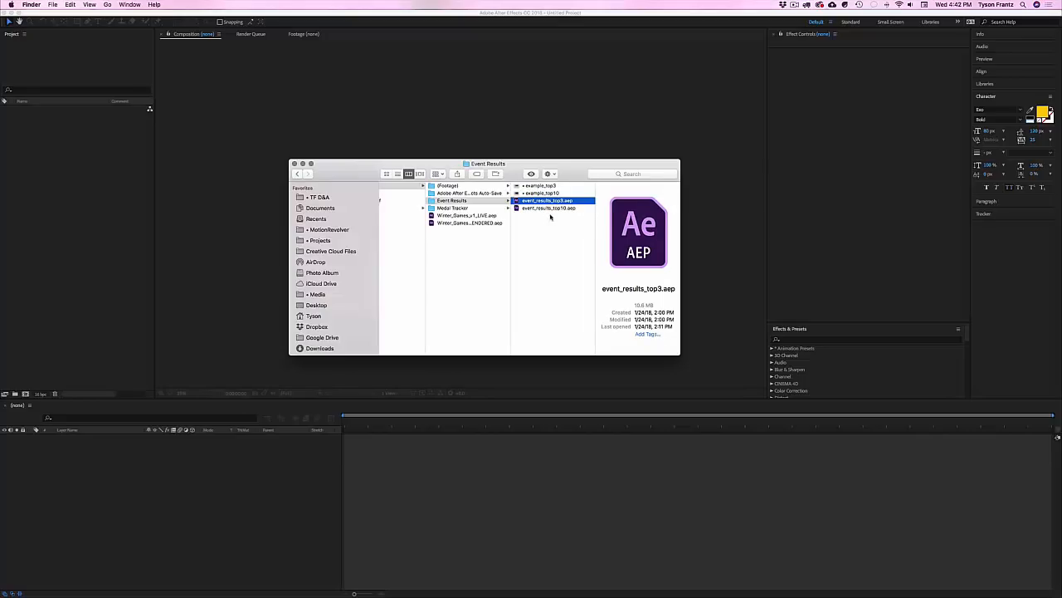
Step: Open a Finder search window in column layout and browse into MotionRevolver.com > VideoHive.com
key("super+f")
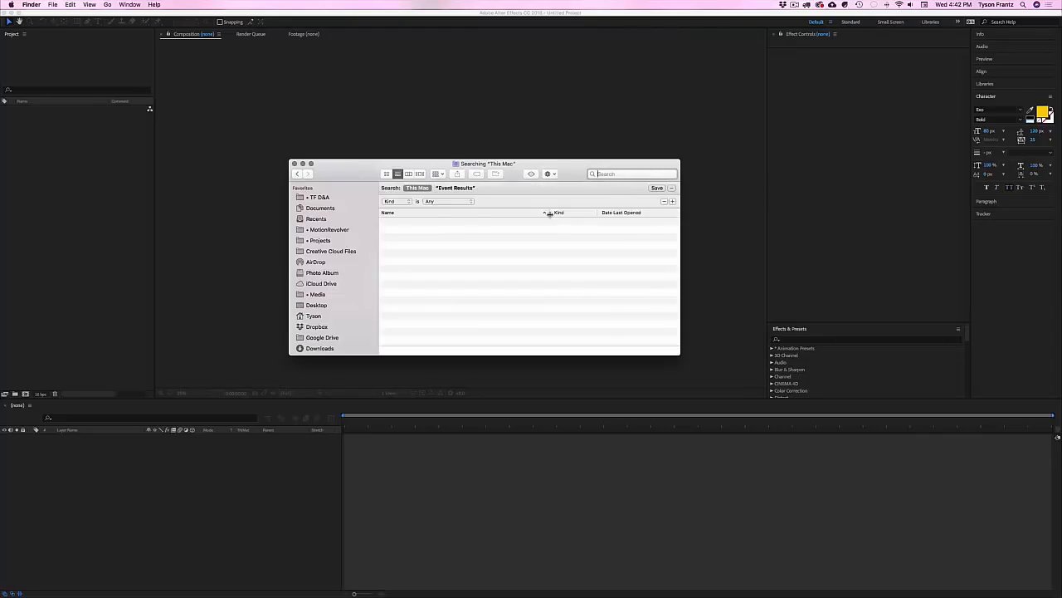
left_click(409, 175)
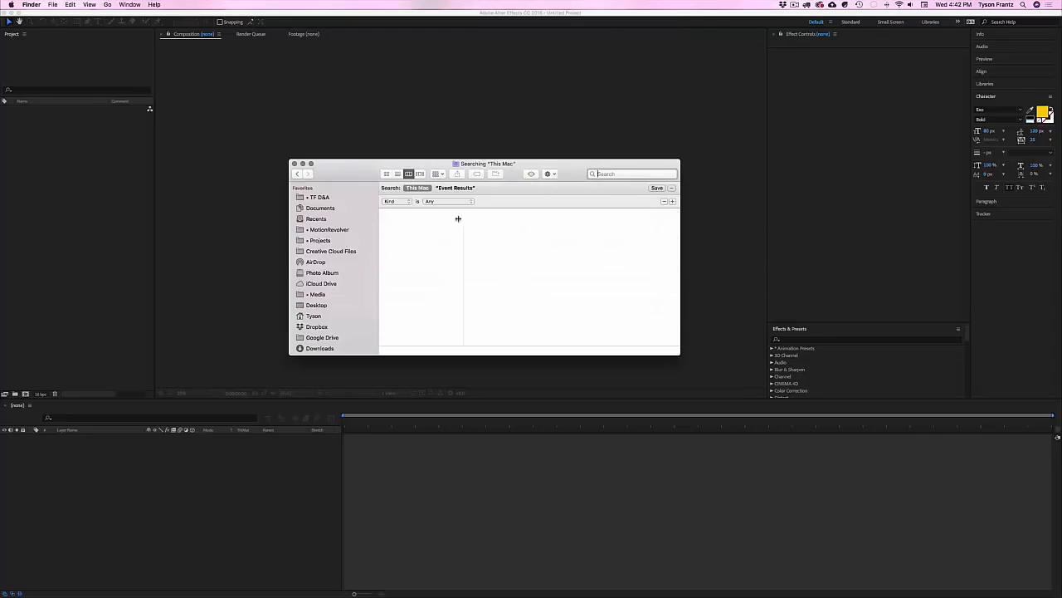
left_click(316, 207)
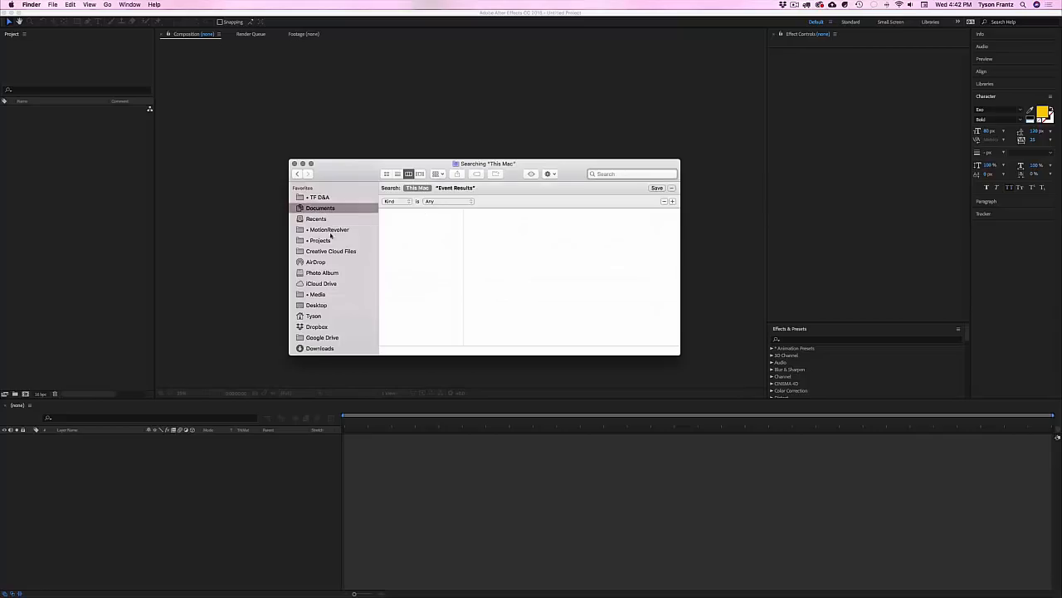
left_click(328, 229)
left_click(406, 185)
left_click(497, 200)
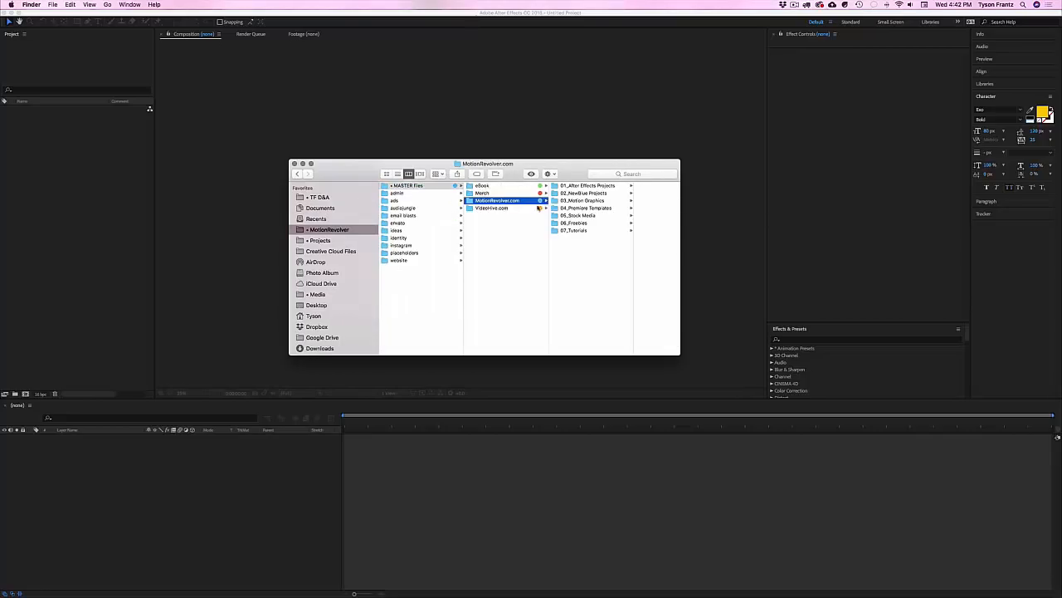
left_click(491, 207)
Step: Browse 01_AE Templates > Winter Games v1 > Project Files > Event Results and select the copied project
left_click(581, 185)
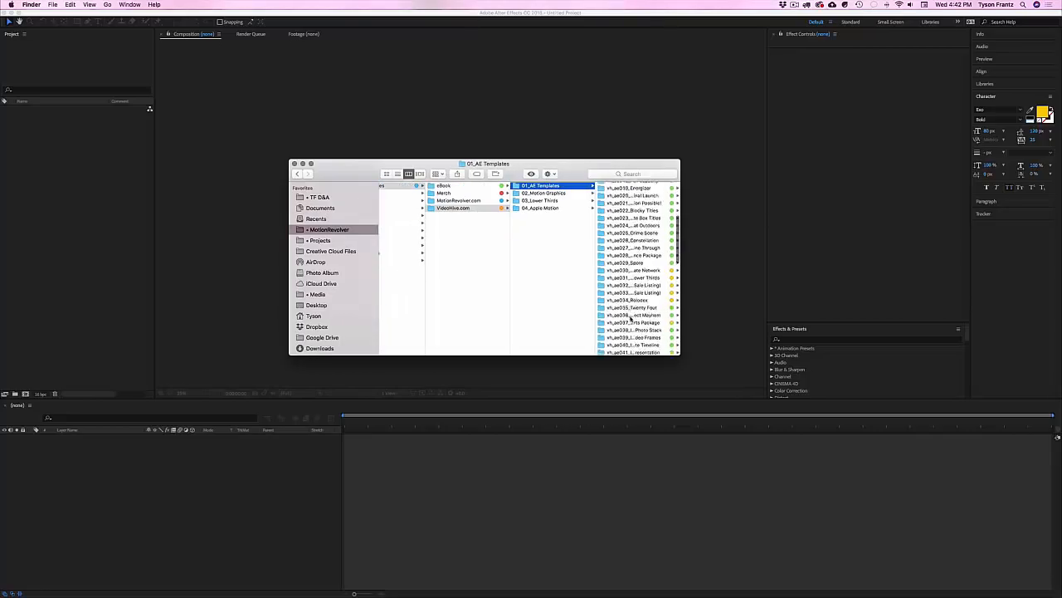
scroll(645, 328, "down", 5)
left_click(645, 327)
left_click(622, 185)
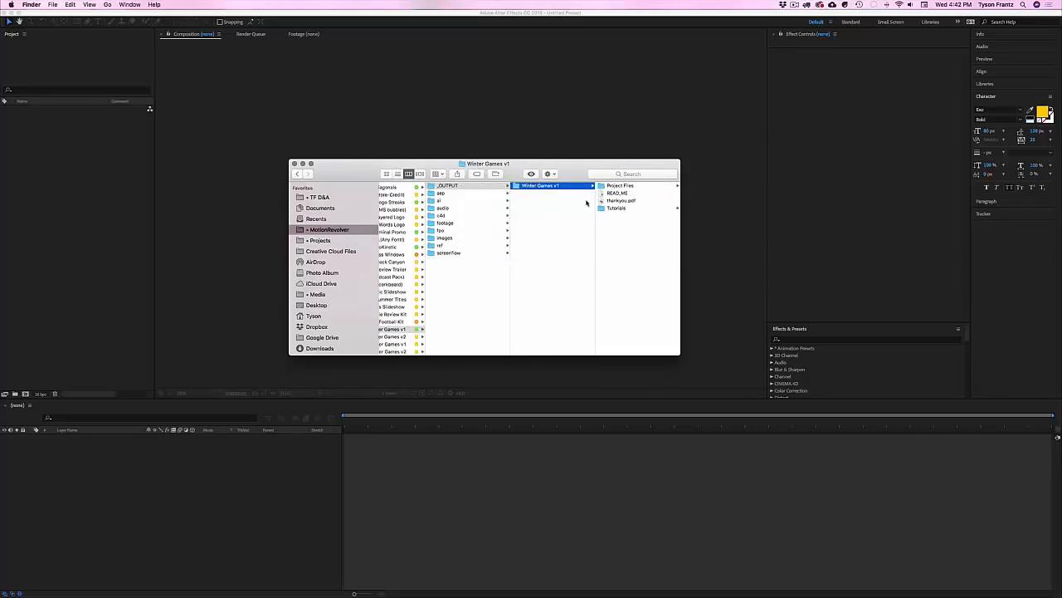
left_click(618, 185)
left_click(623, 201)
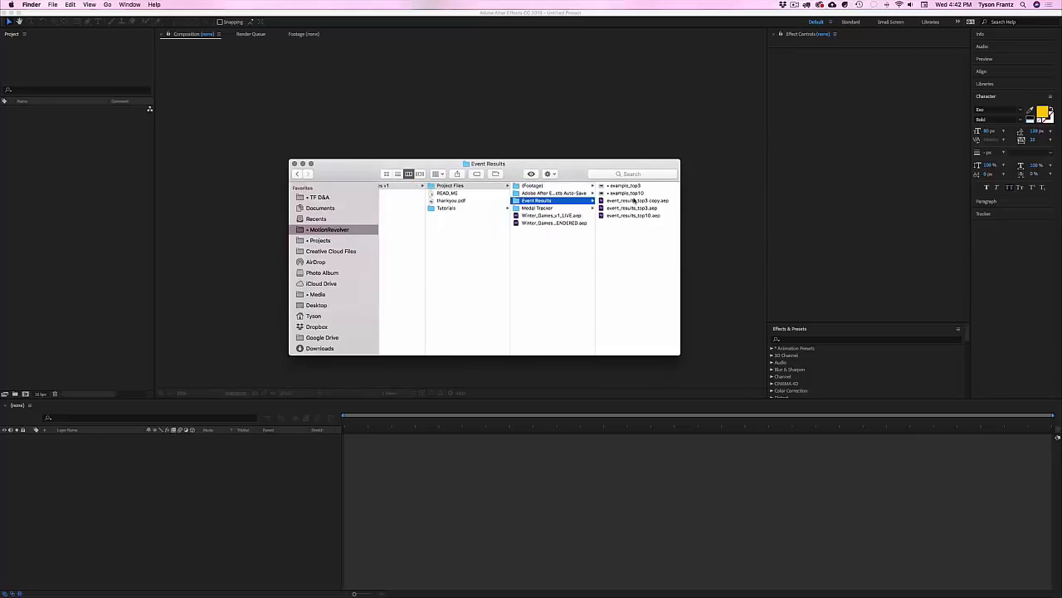
left_click(635, 200)
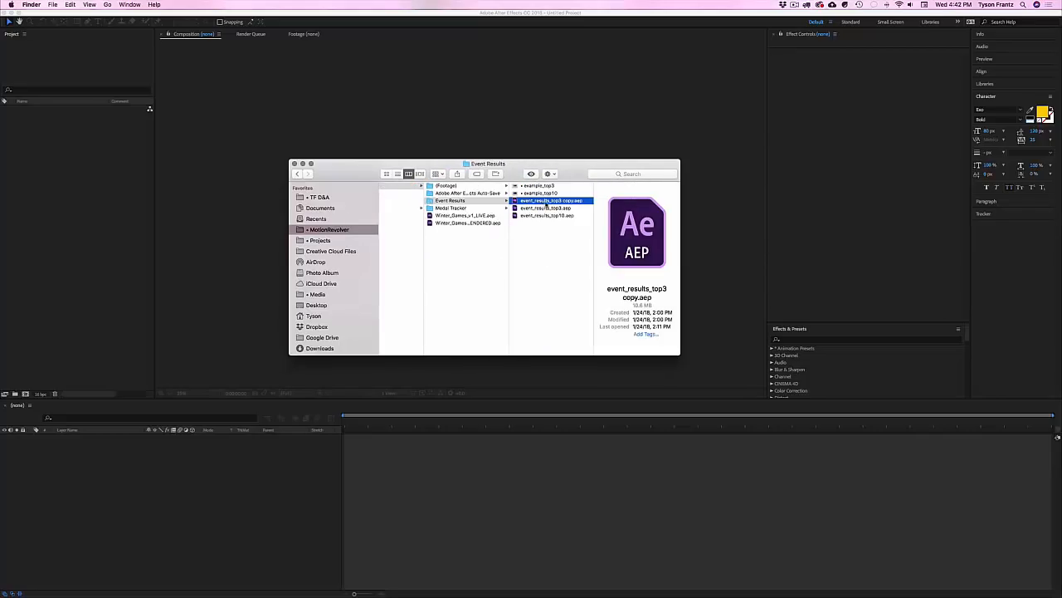
Step: Rename the copy to event_results_top3_speedskating.aep and open it in After Effects
left_click(545, 205)
key("BackSpace")
key("BackSpace")
key("BackSpace")
type("_sx")
type("or")
type("skating")
key("Return")
left_click_drag(594, 221, 633, 218)
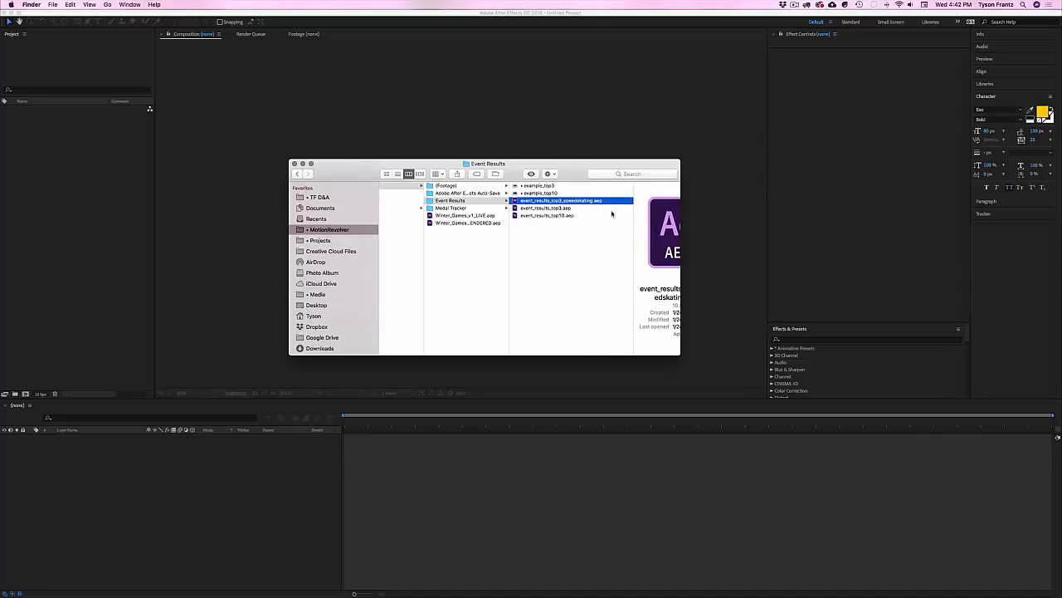
double_click(561, 201)
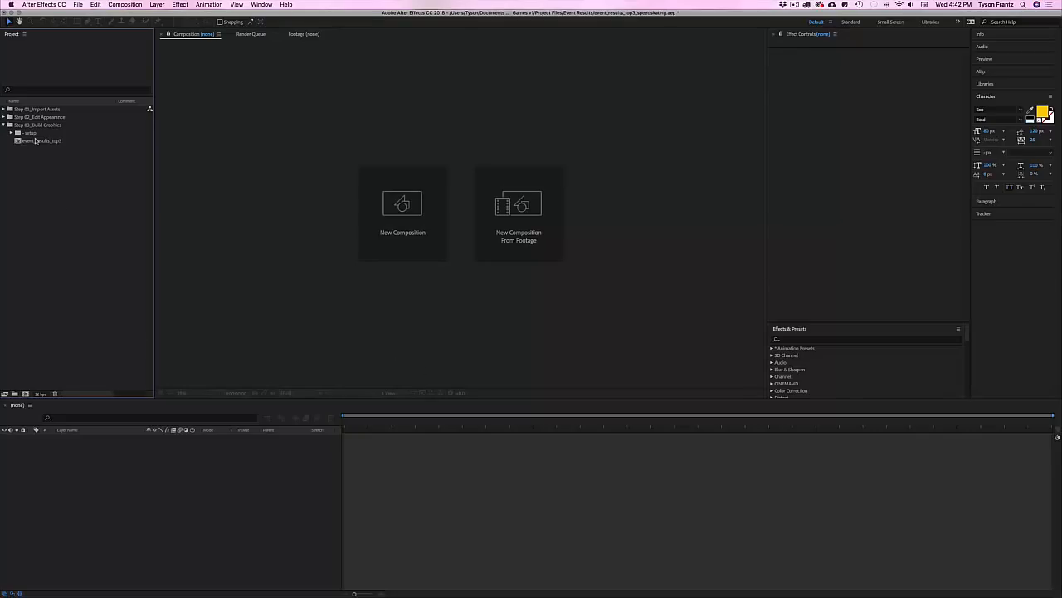
Step: Open event_results_top3 from Step 02_Edit Appearance, zoom out, and scrub through its intro animation
left_click(4, 116)
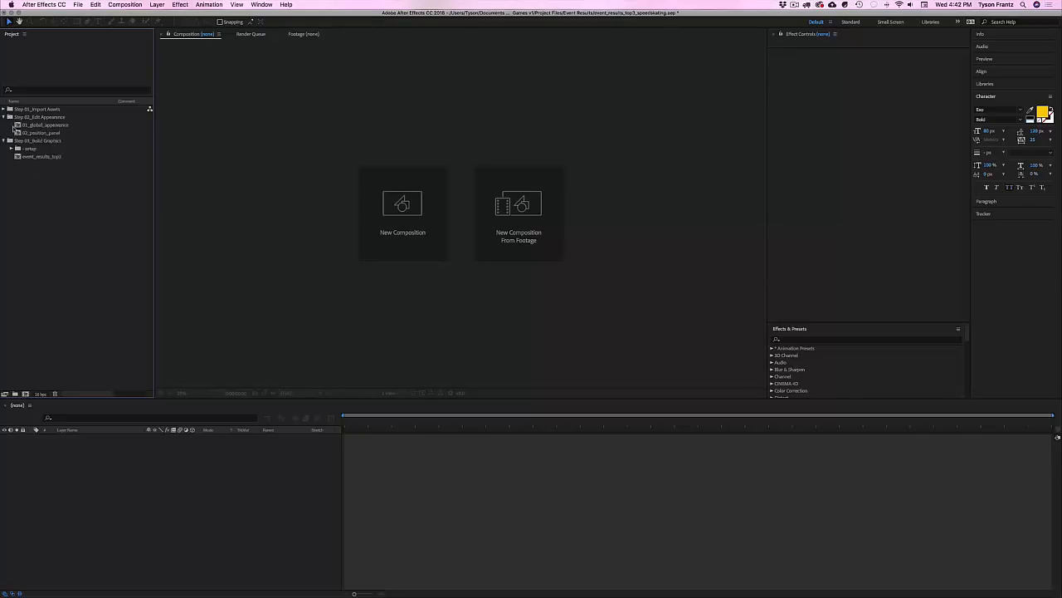
double_click(43, 157)
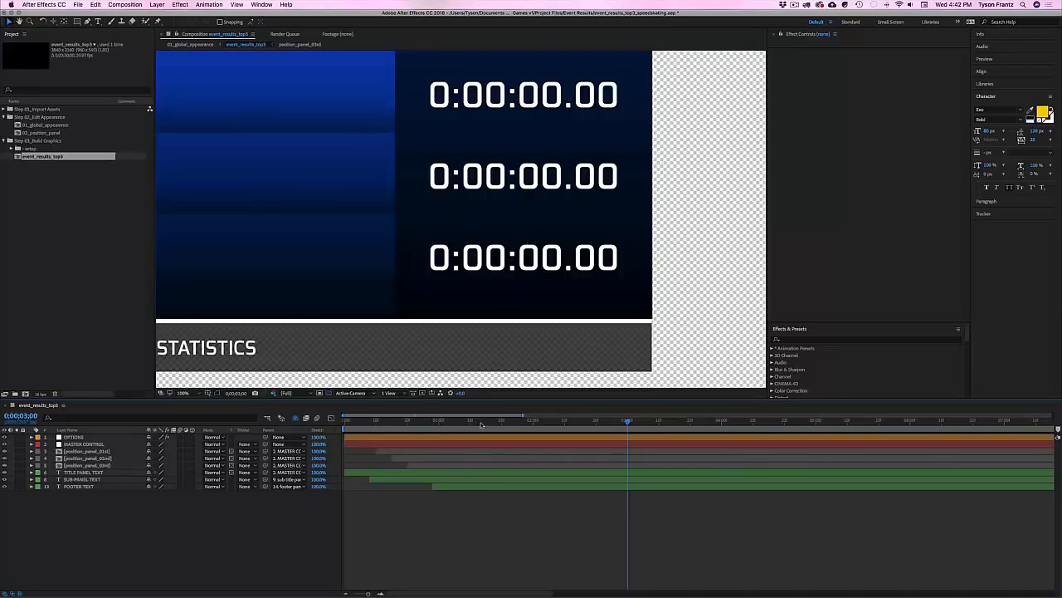
left_click_drag(446, 421, 455, 423)
key("shift+slash")
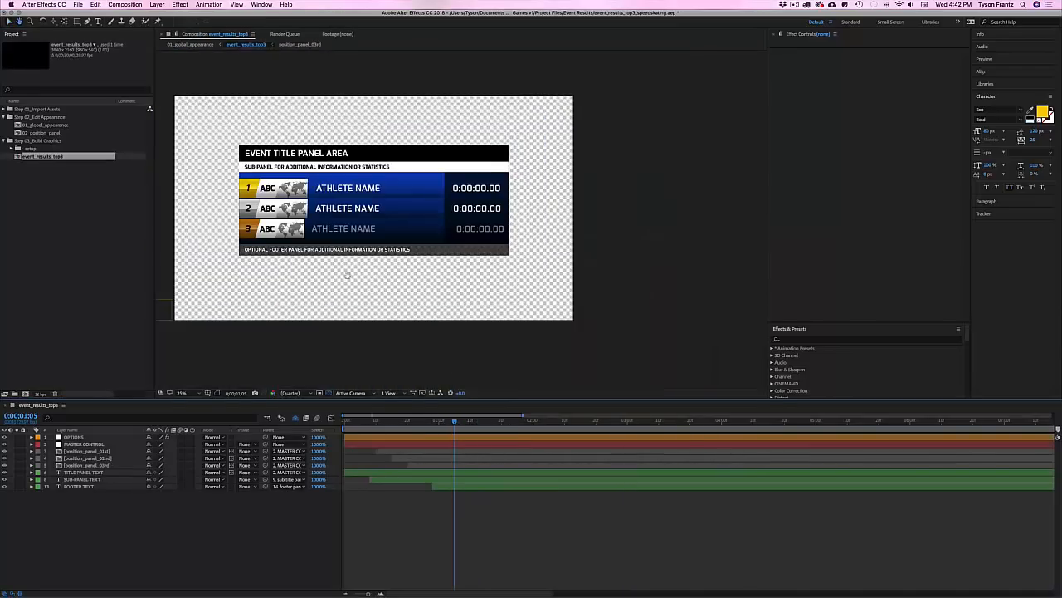
left_click_drag(454, 422, 577, 421)
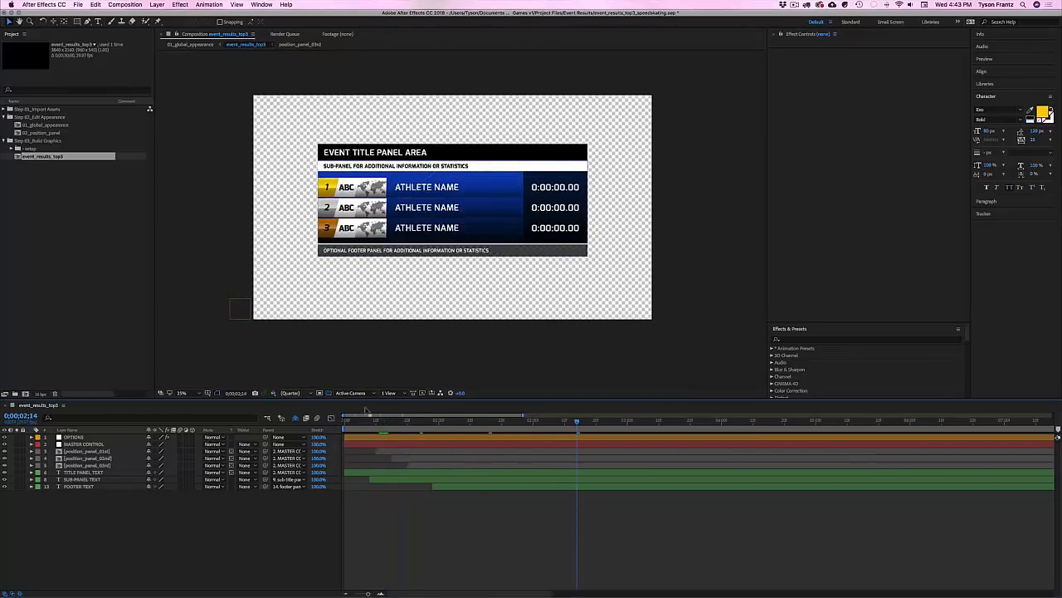
left_click_drag(478, 423, 559, 438)
left_click(117, 334)
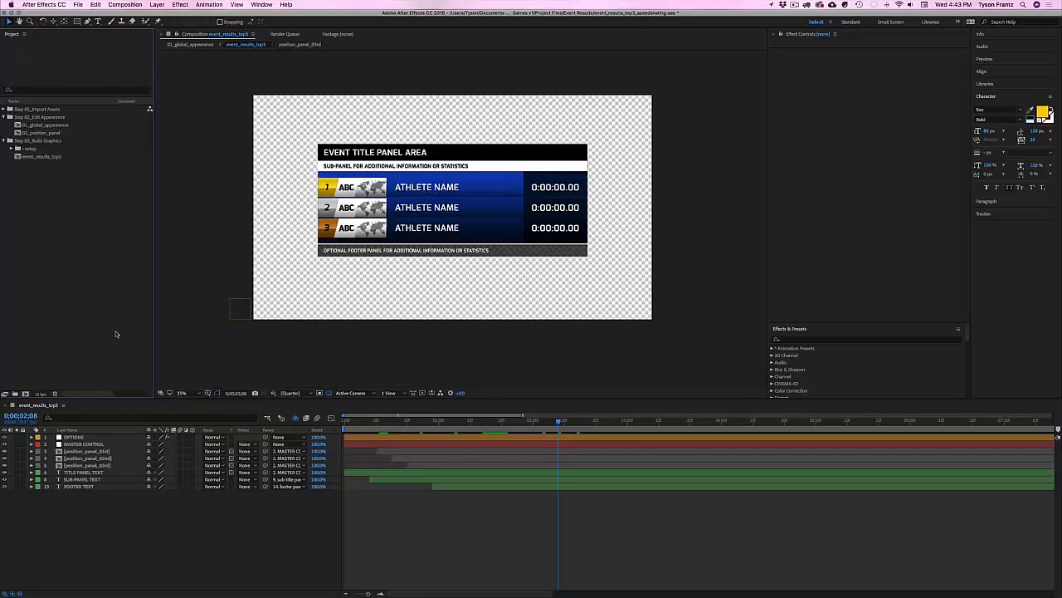
Step: Save, replace the EVENT TITLE PANEL AREA text with SPEED SKATING, and open position_panel_01st
key("super+s")
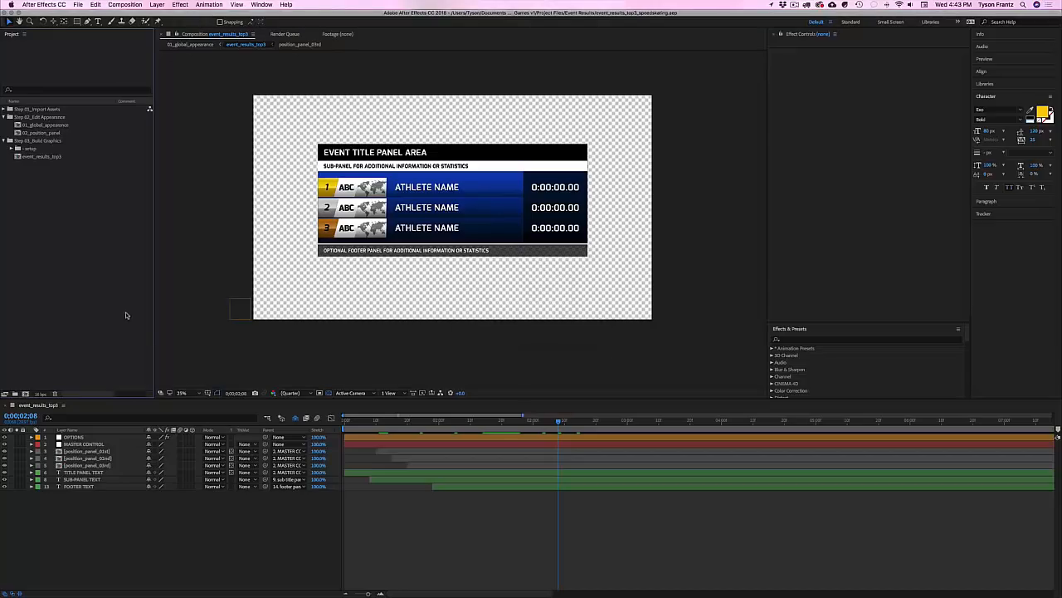
double_click(354, 152)
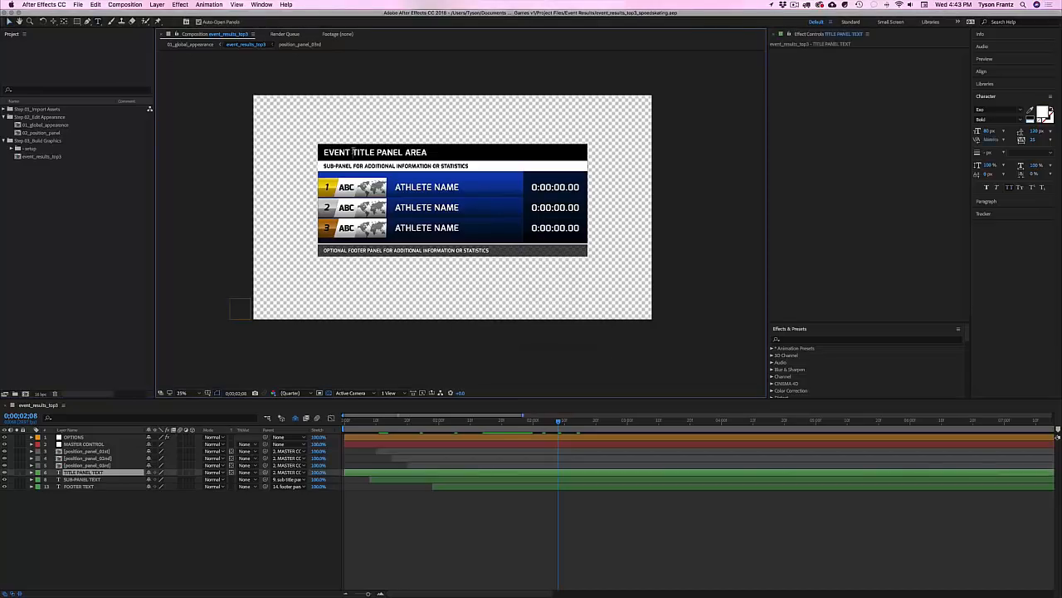
double_click(354, 152)
triple_click(354, 151)
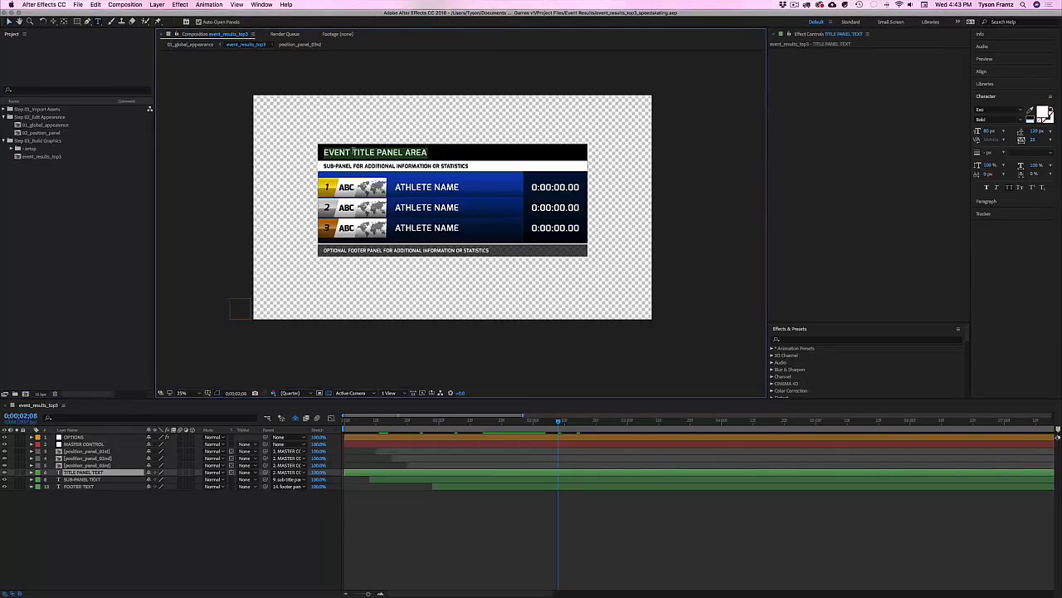
left_click(353, 152)
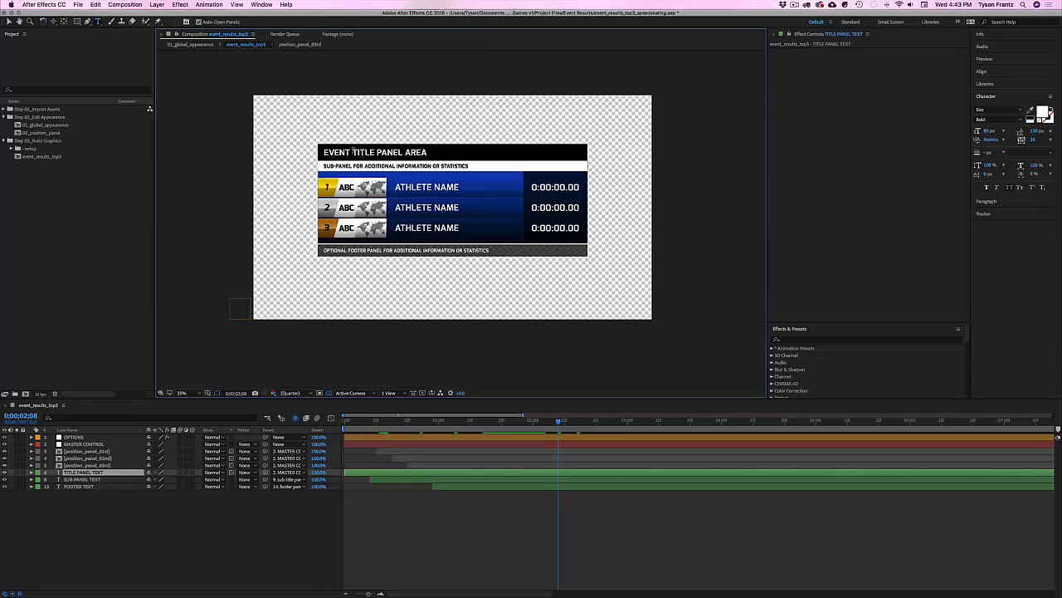
type("SPEED SKATING")
left_click(566, 570)
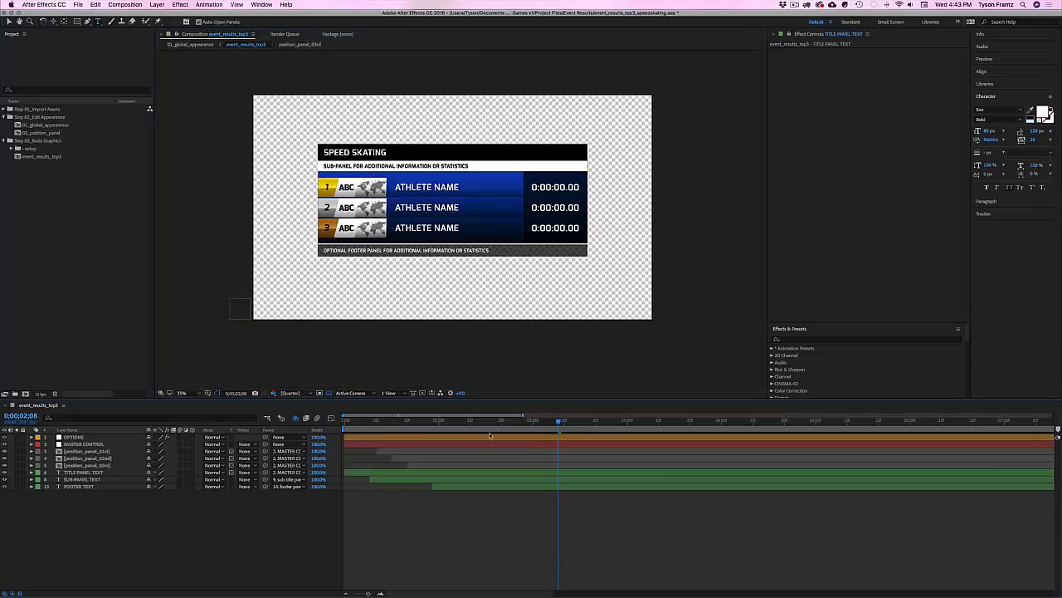
double_click(86, 451)
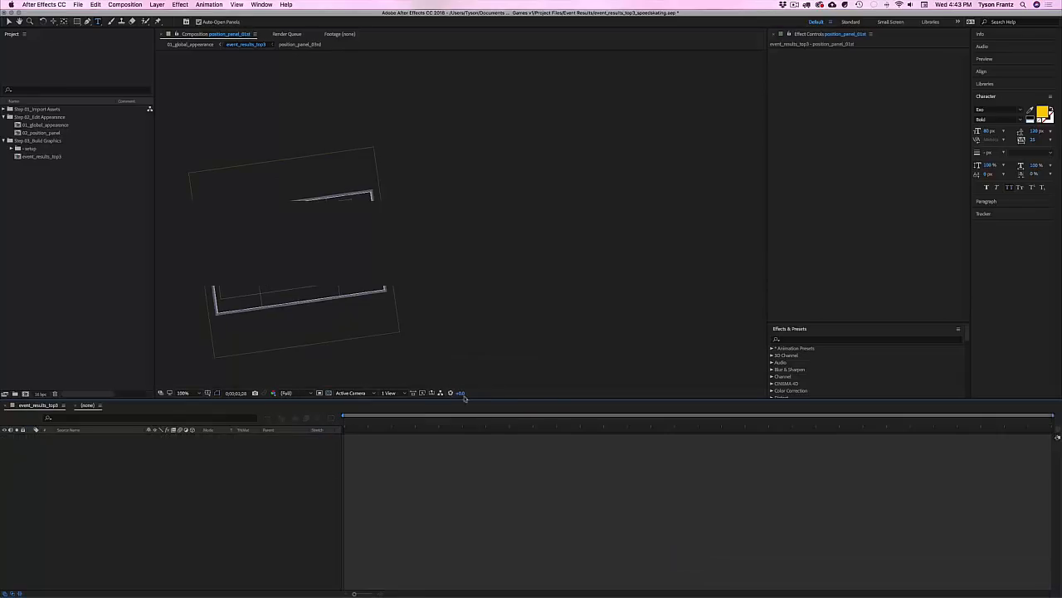
Step: Turn off the WORLD flag on the 1st-place panel's FLAG CONTROL layer
scroll(316, 249, "down", 1)
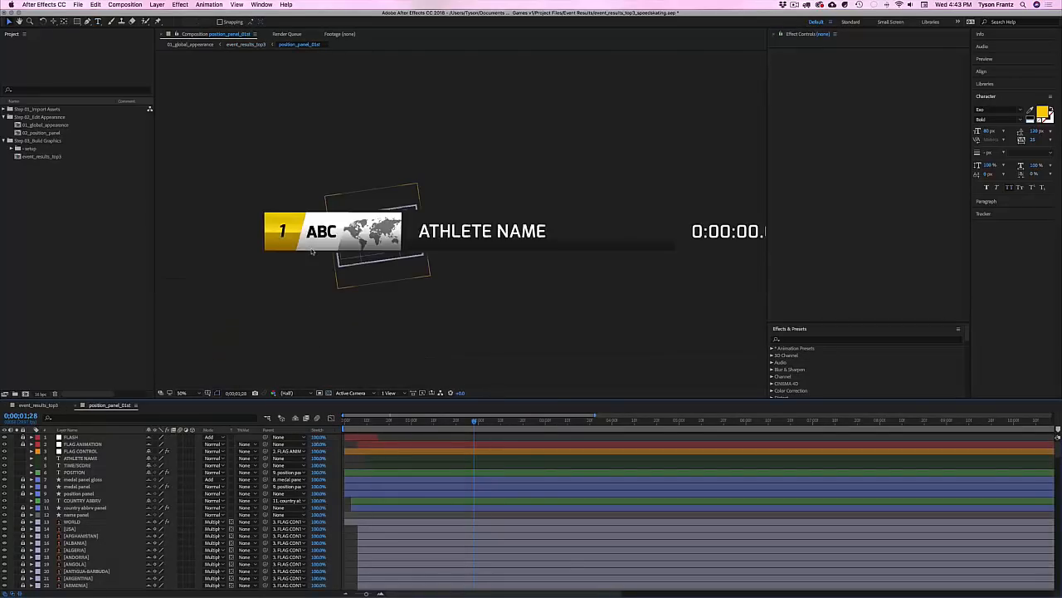
left_click(76, 452)
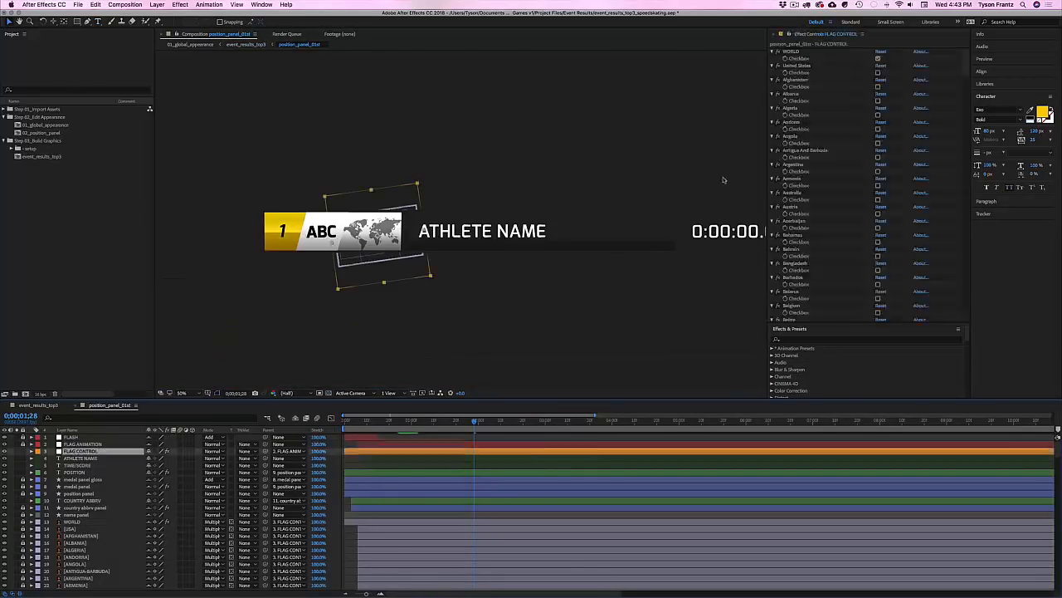
left_click(878, 59)
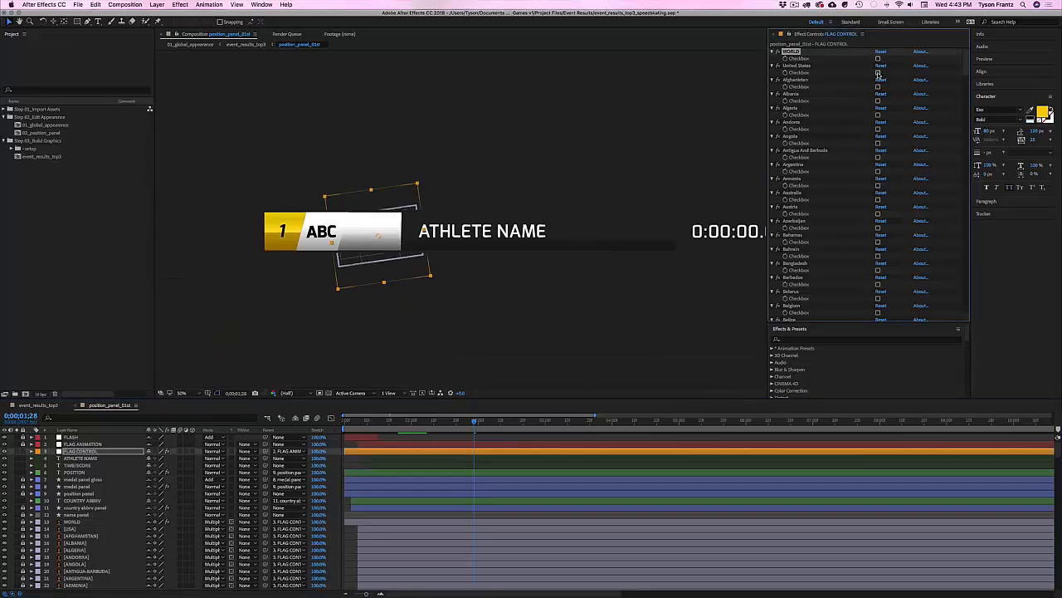
Step: In position_panel_02nd, switch FLAG CONTROL on for United Kingdom, then close that composition
left_click(49, 405)
left_click(88, 464)
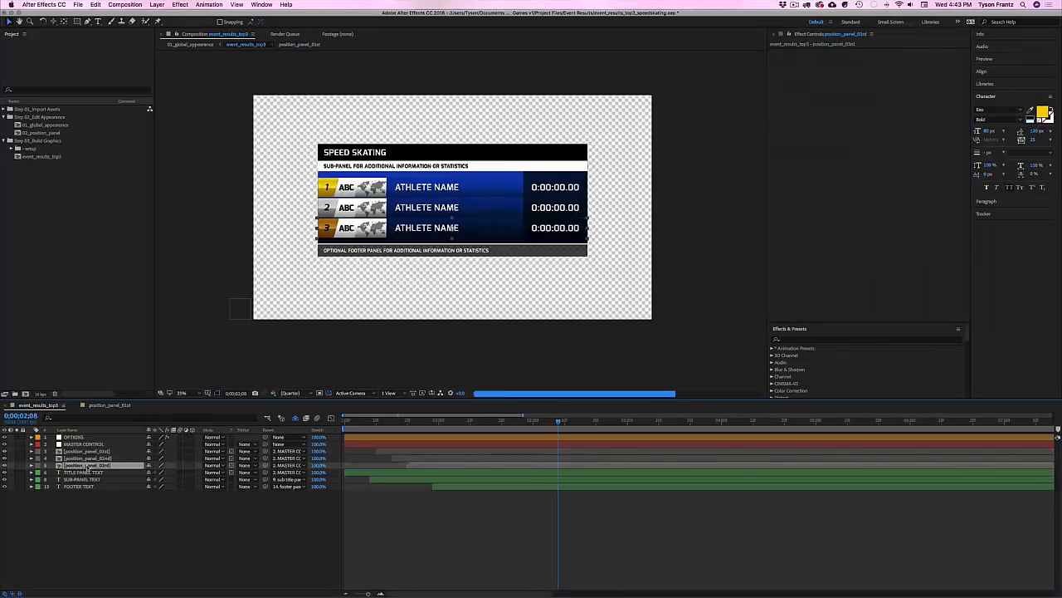
left_click(72, 458, "shift")
double_click(72, 458)
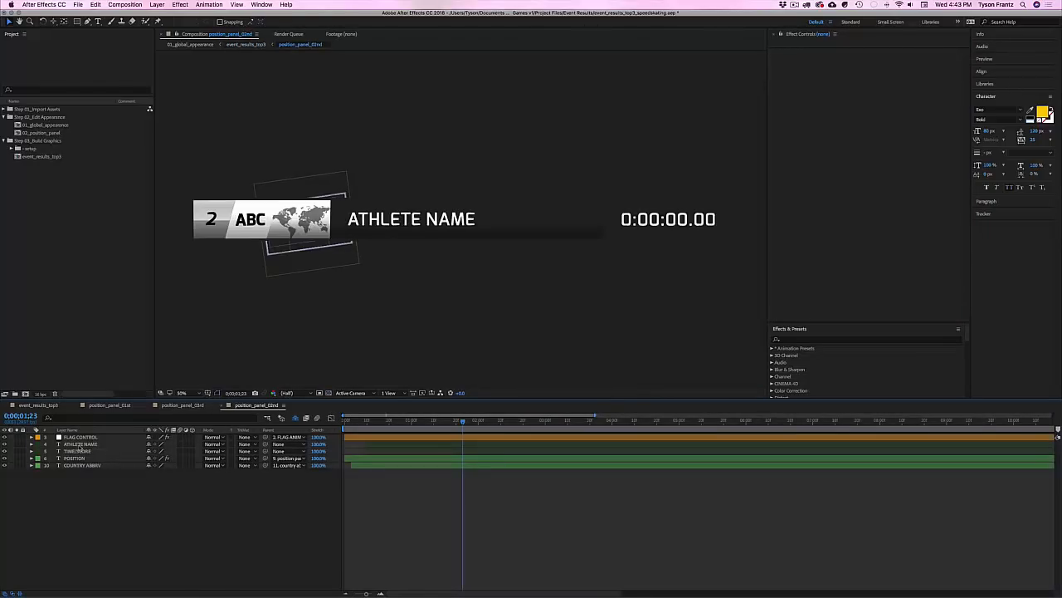
left_click(74, 438)
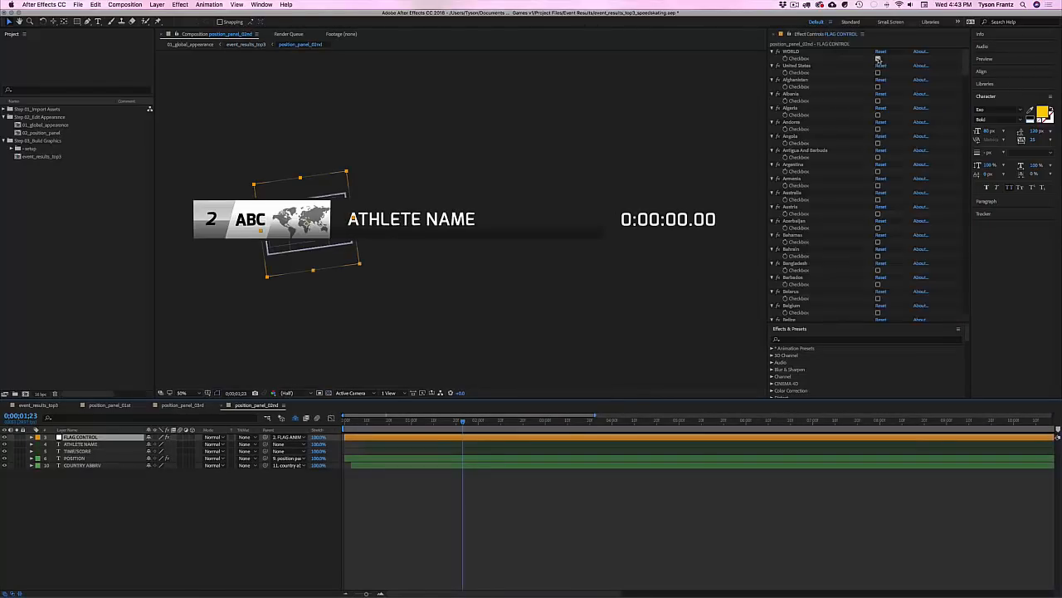
scroll(849, 275, "down", 20)
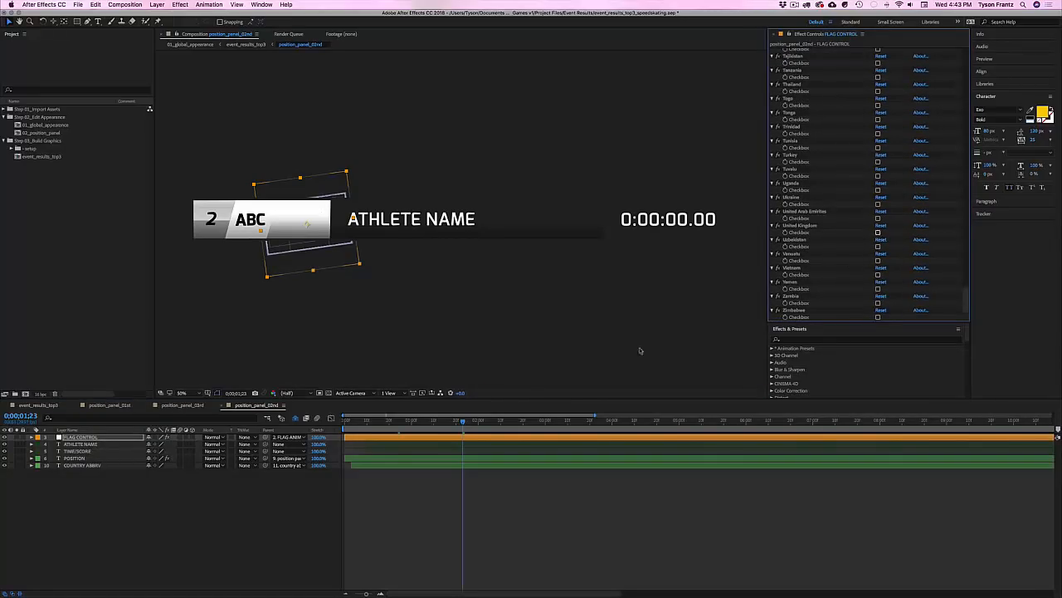
left_click(878, 233)
left_click(261, 406)
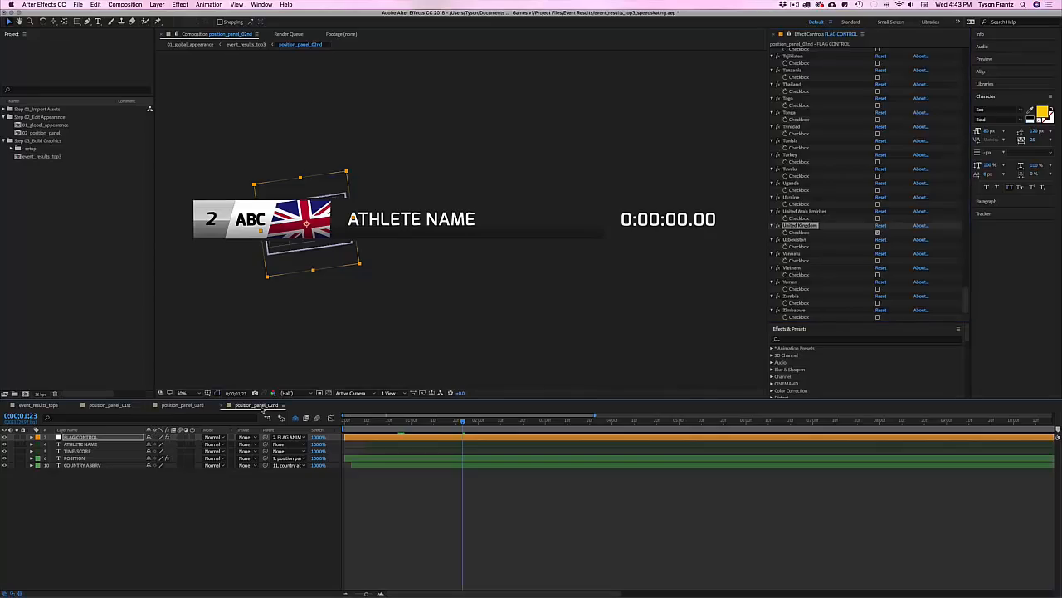
key("super+w")
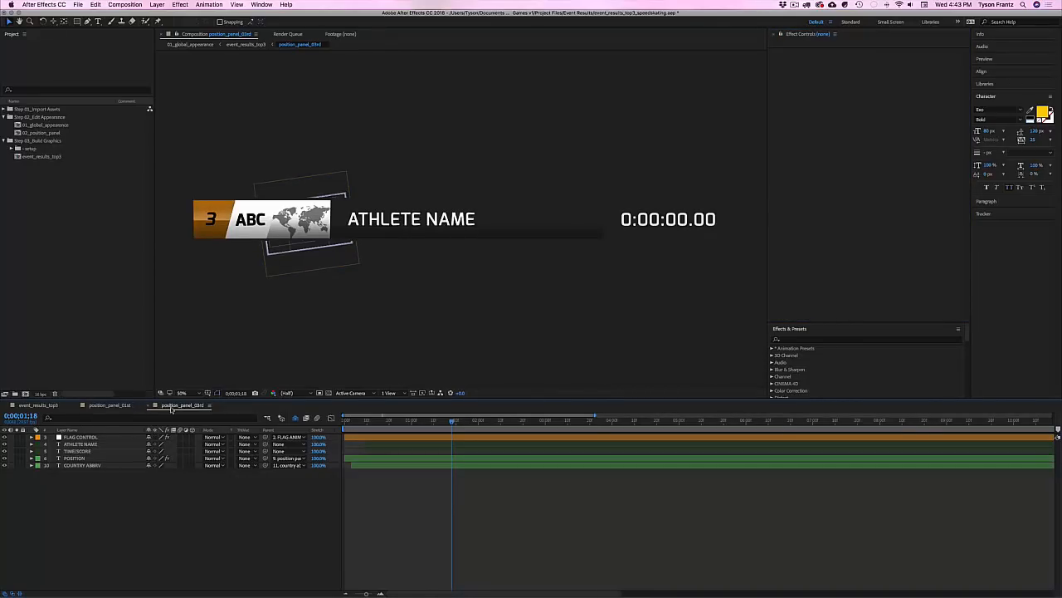
Step: On the 3rd-place FLAG CONTROL, uncheck the WORLD flag and check South Korea
left_click(79, 436)
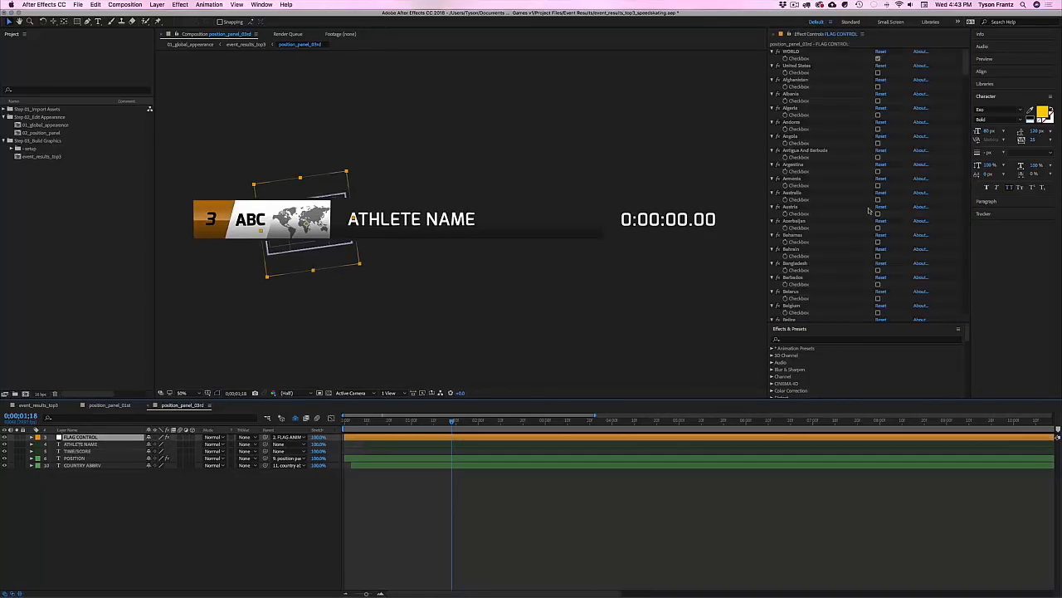
left_click(878, 59)
scroll(829, 240, "down", 20)
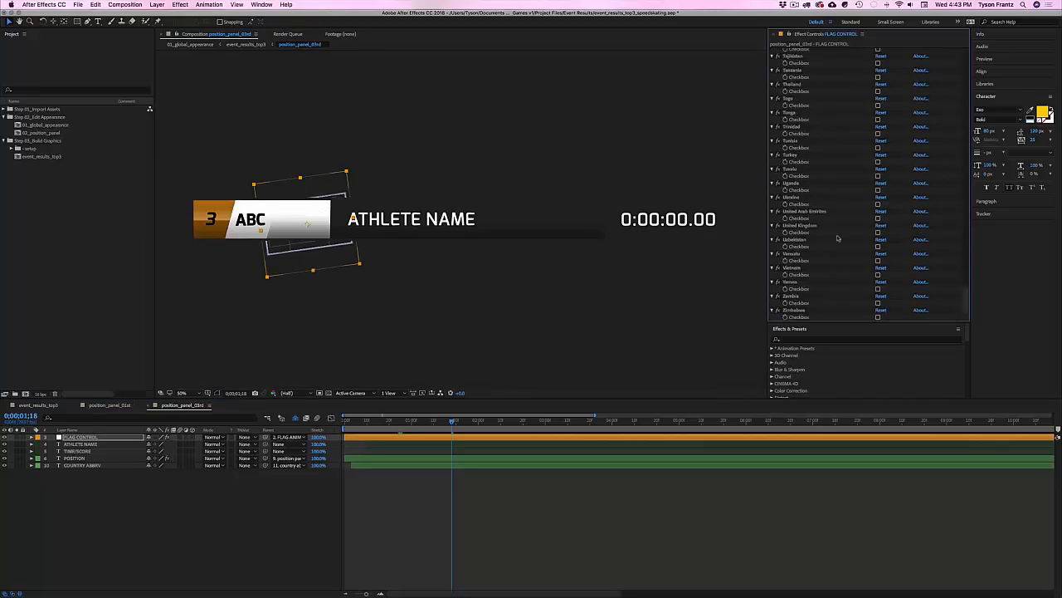
scroll(844, 270, "up", 4)
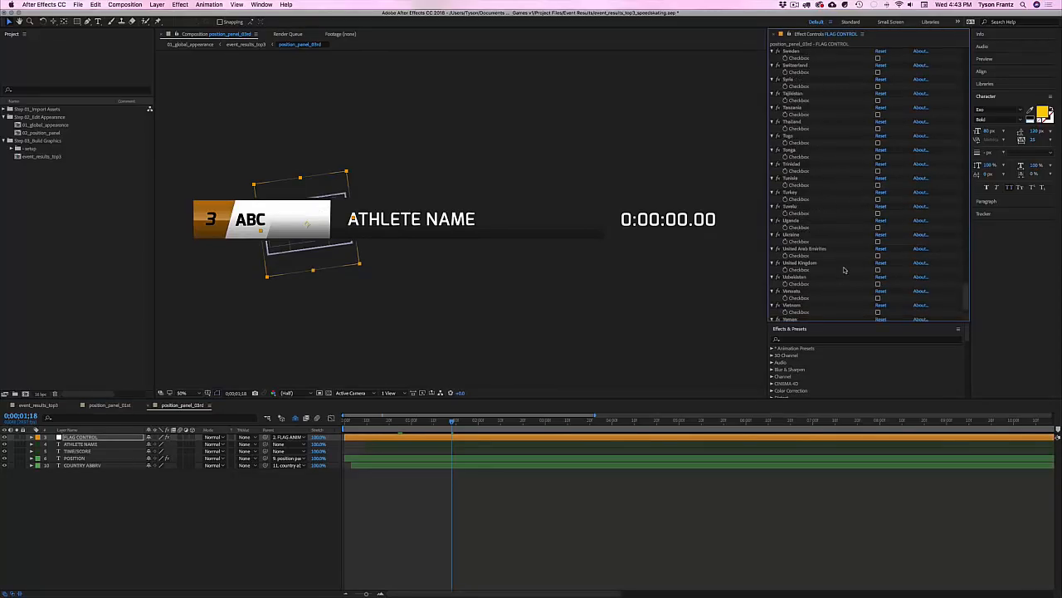
scroll(844, 270, "up", 15)
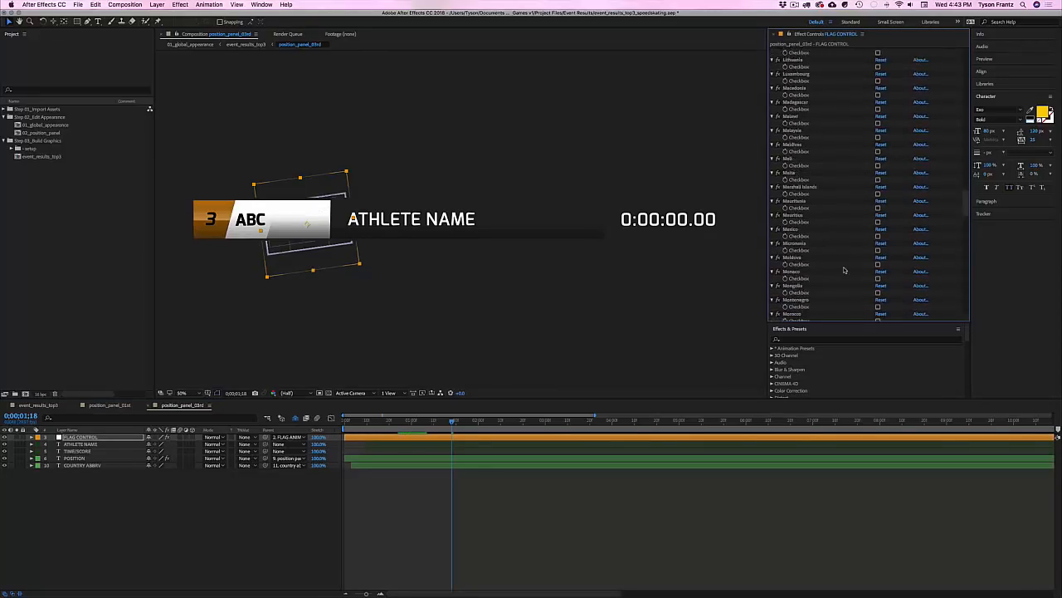
scroll(844, 269, "up", 8)
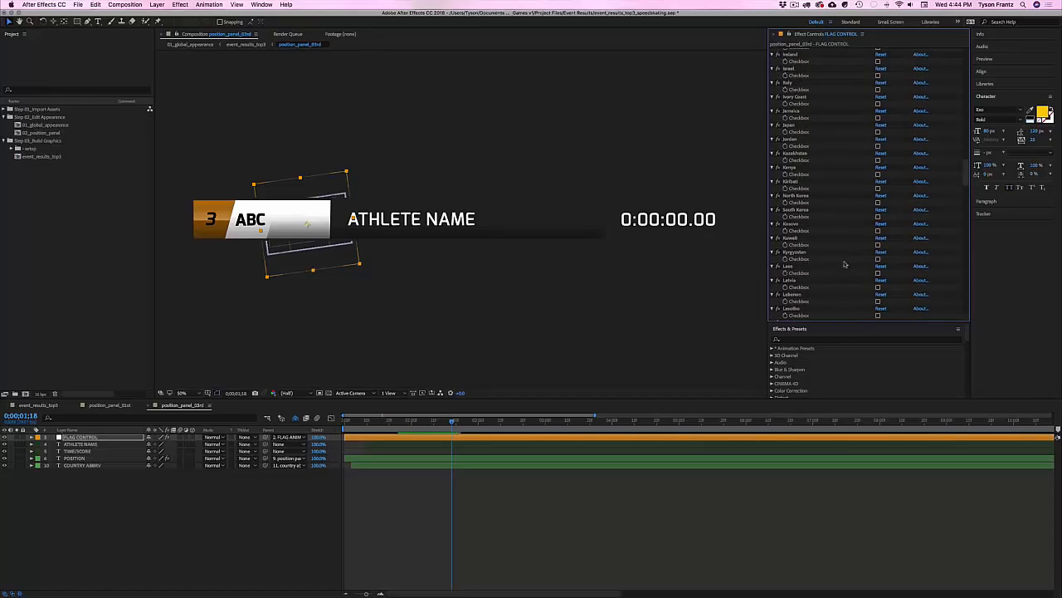
scroll(809, 270, "down", 3)
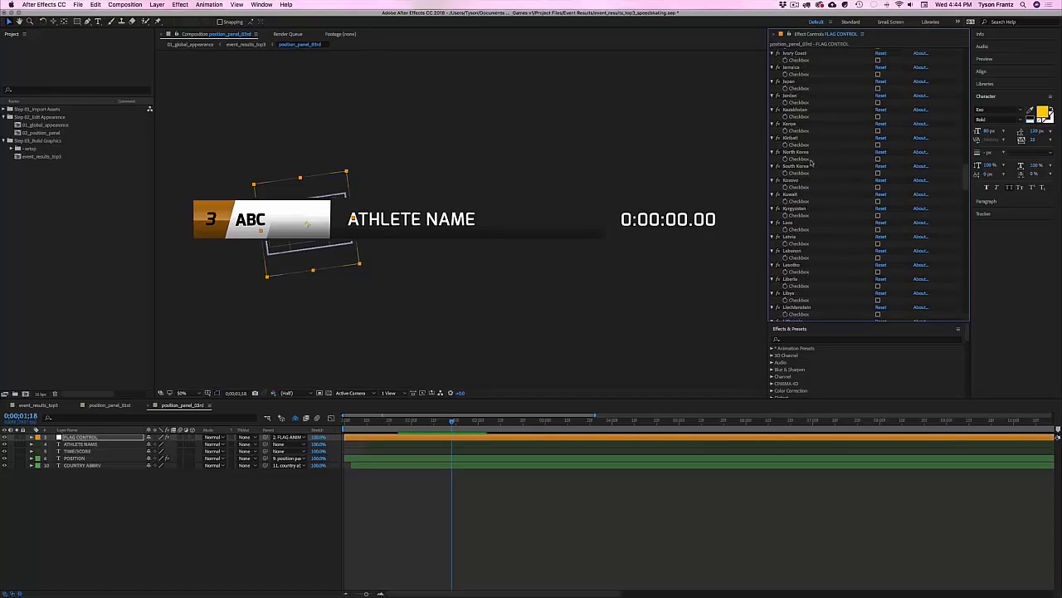
left_click(795, 152)
left_click(795, 166)
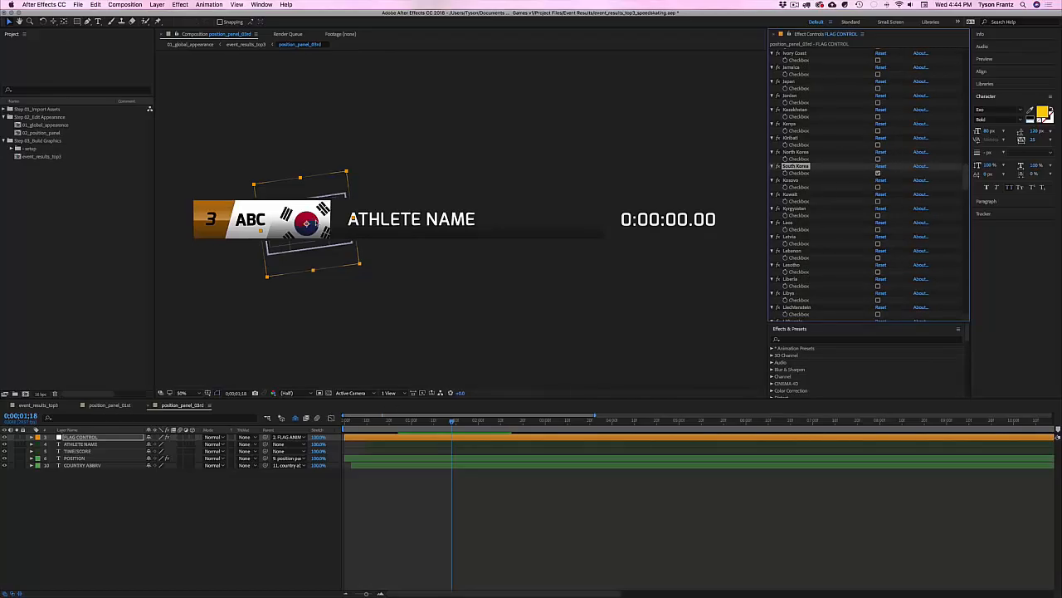
Step: Close the 3rd- and 1st-place panel compositions to return to the full board
left_click(312, 218)
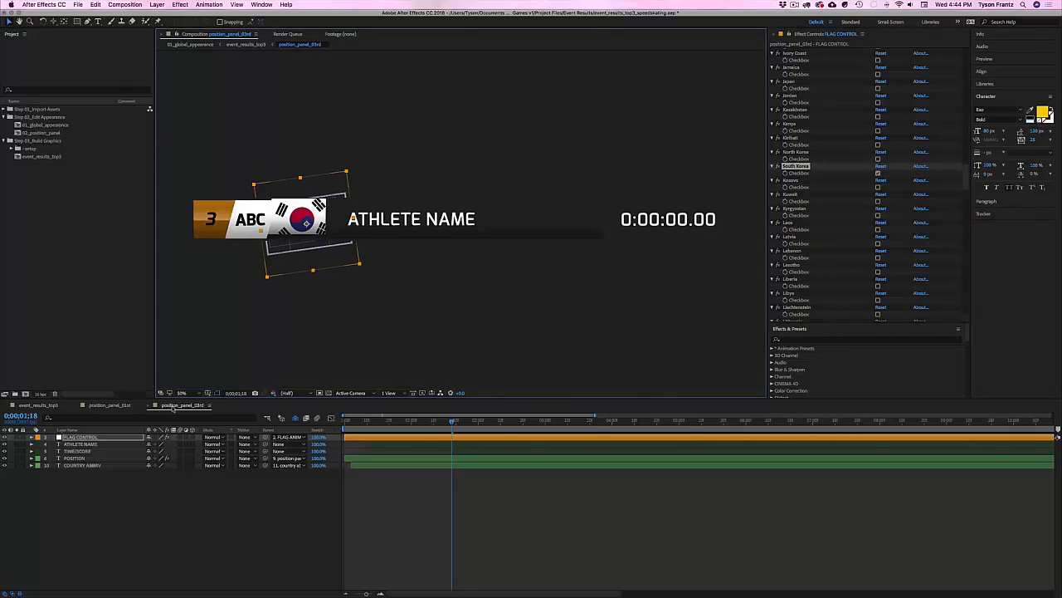
key("F2")
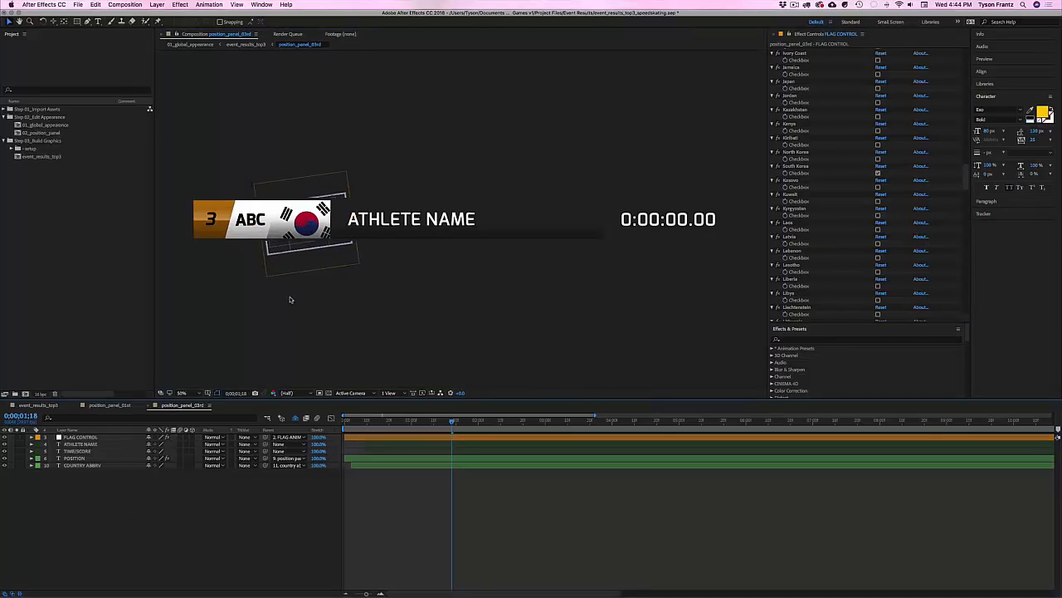
left_click(173, 405)
left_click(114, 406)
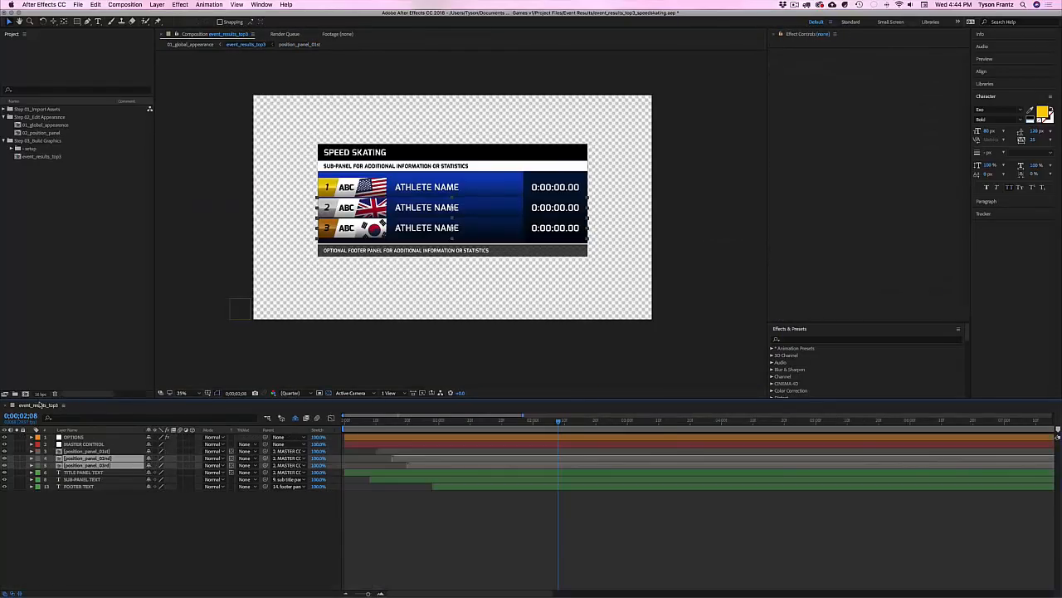
Step: In position_panel_01st, change the ABC abbreviation to USA
left_click(247, 251)
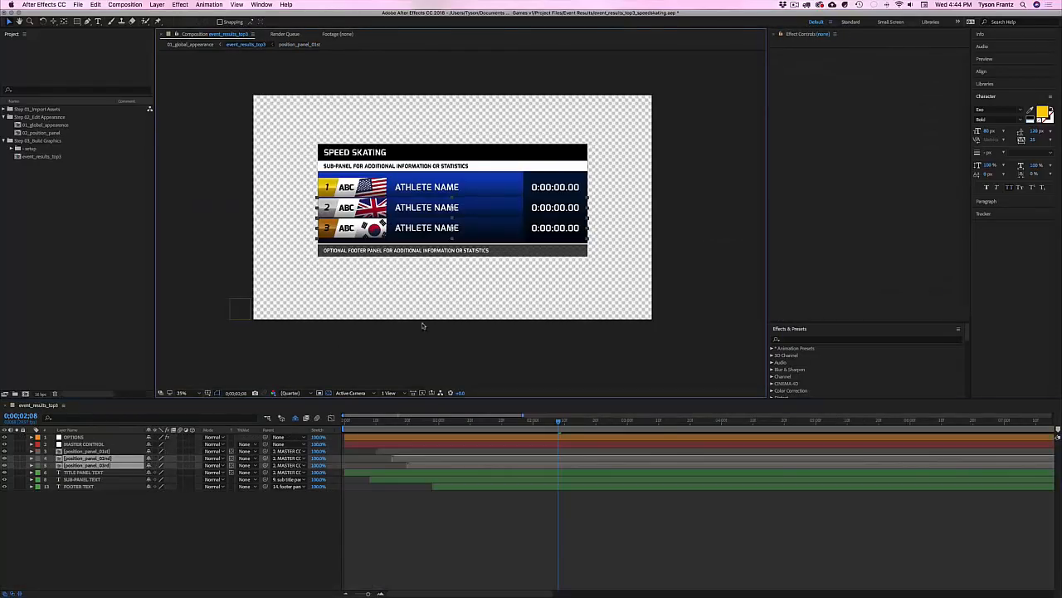
left_click(421, 352)
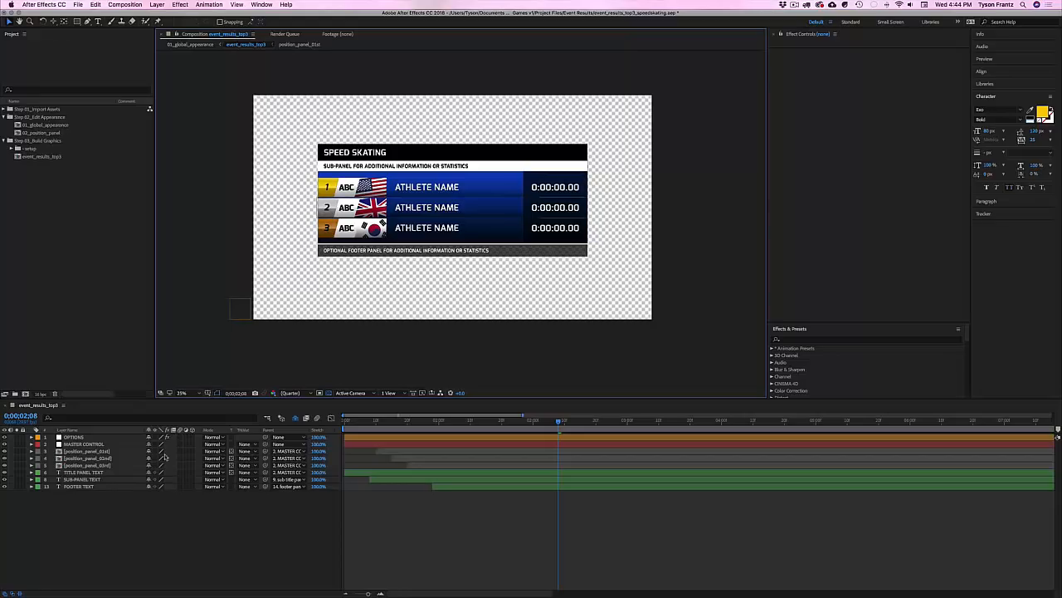
double_click(88, 450)
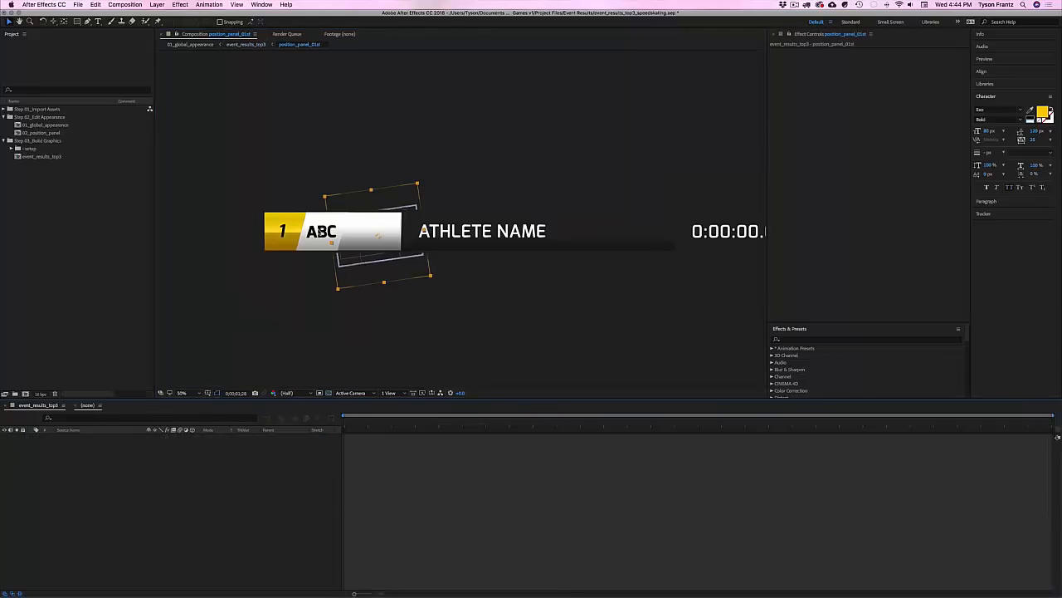
left_click(321, 233)
key("super+t")
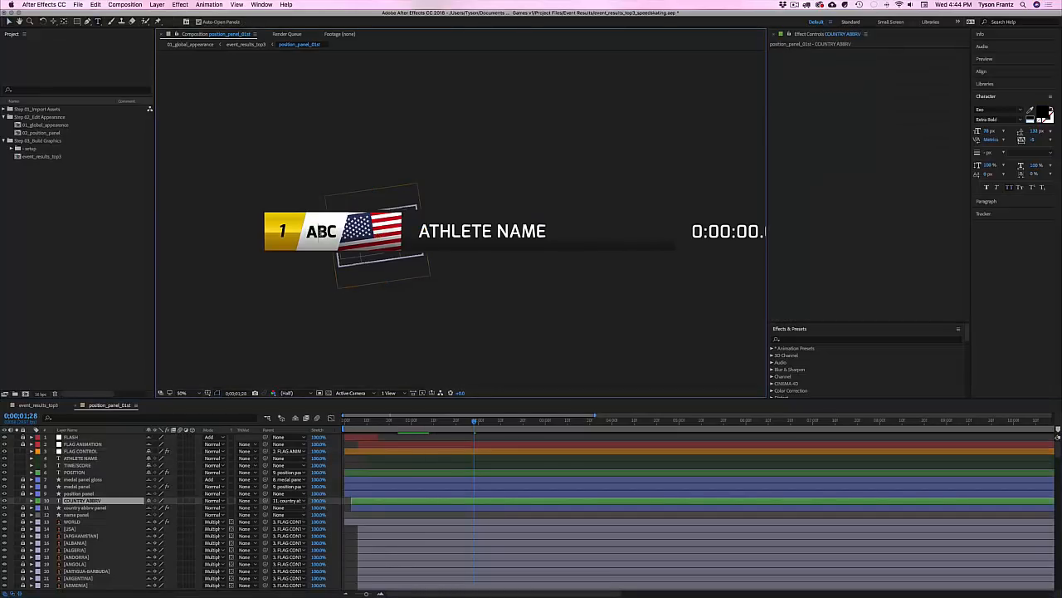
double_click(320, 231)
type("USA")
Step: In position_panel_02nd, change the ABC abbreviation to UK
left_click(37, 404)
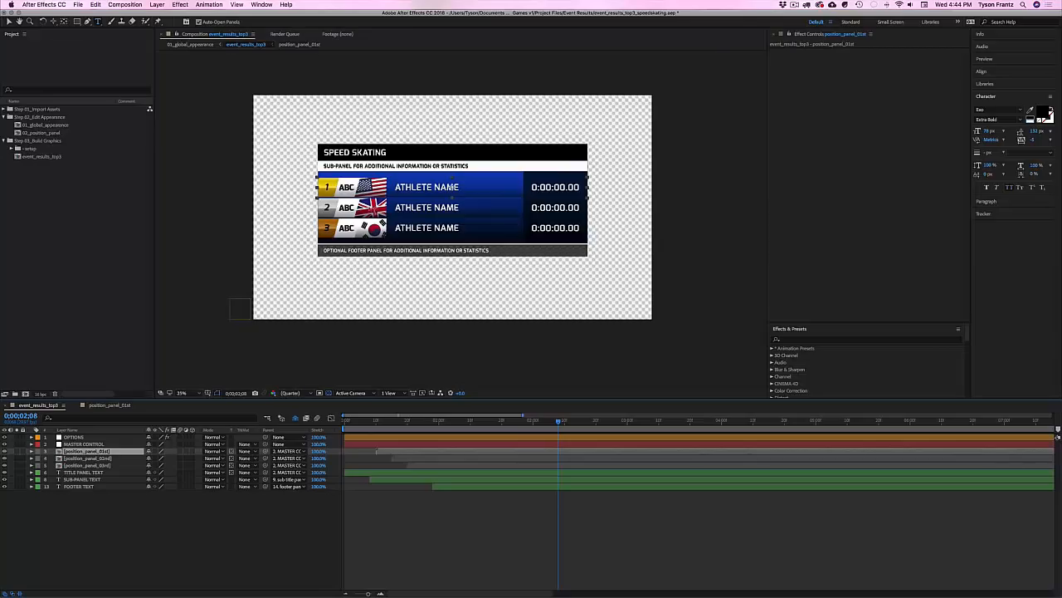
key("Caps_Lock")
double_click(87, 458)
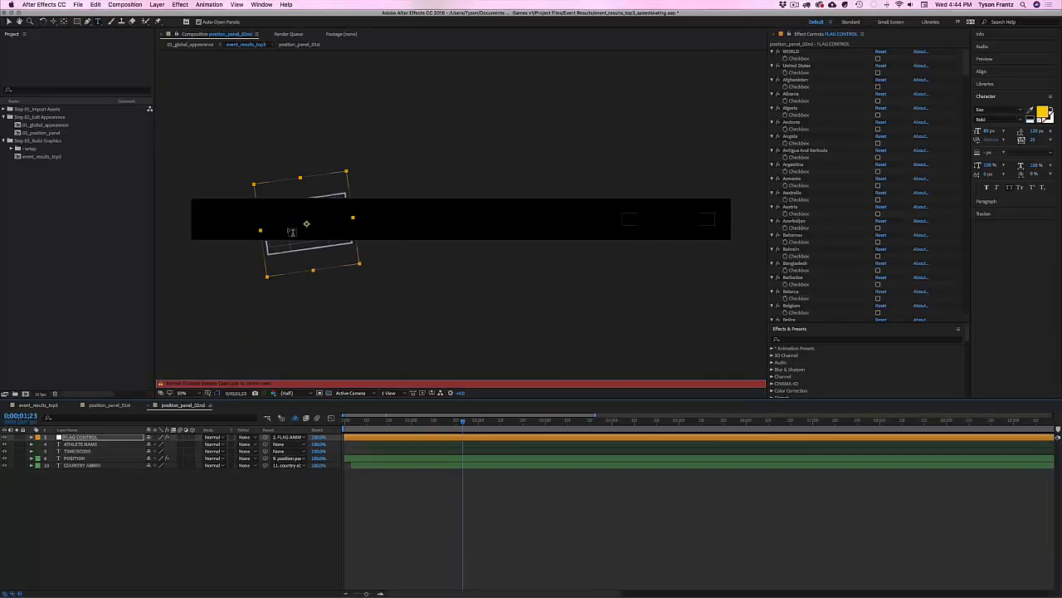
key("Caps_Lock")
double_click(247, 217)
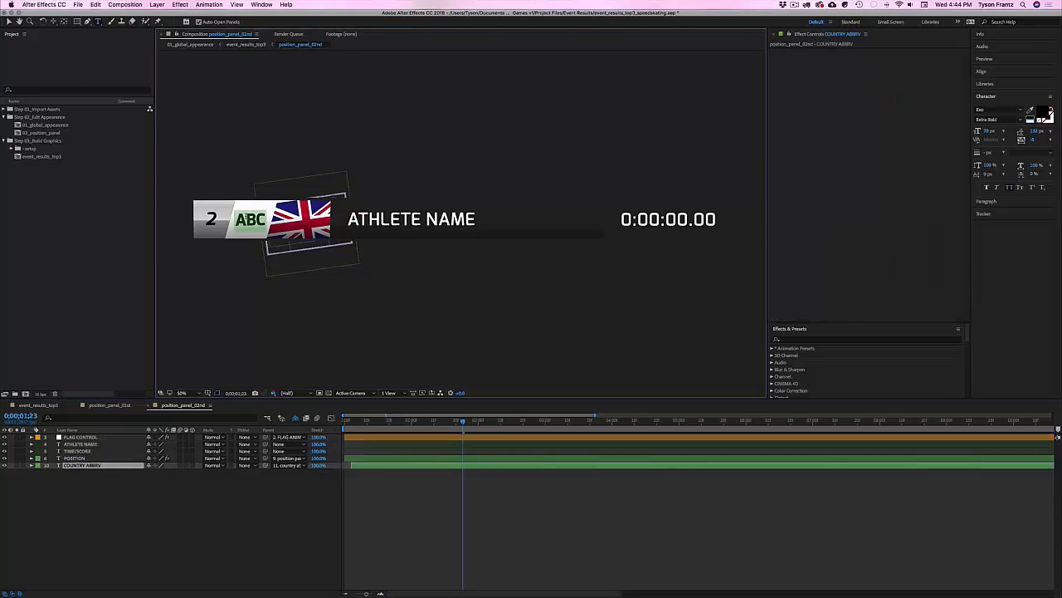
type("UK")
left_click(279, 527)
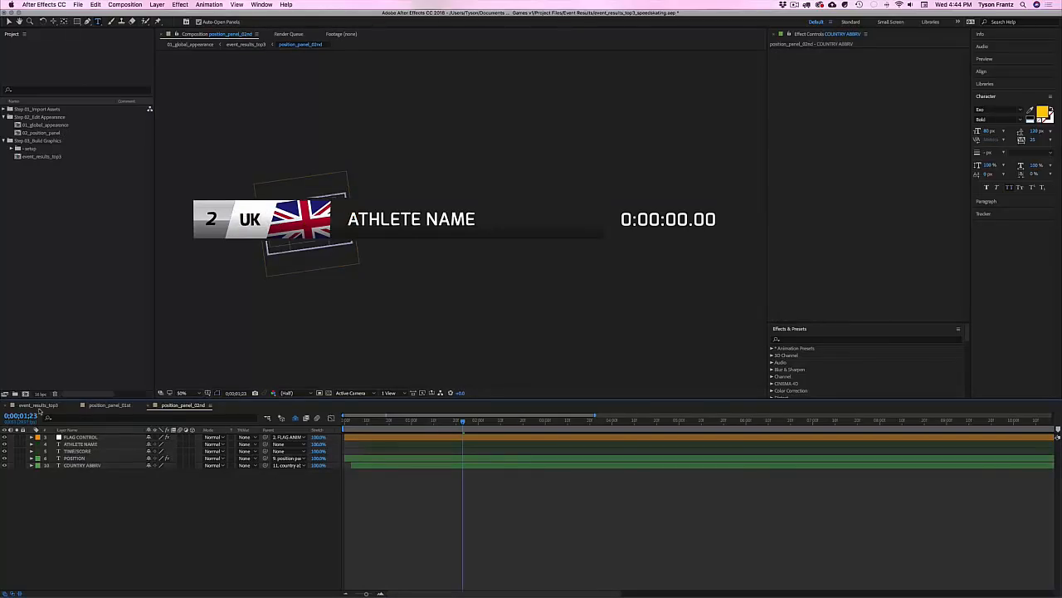
Step: In position_panel_03rd, change ABC to SK, then close the 3rd- and 2nd-place panels
left_click(39, 405)
left_click(91, 465)
key("Caps_Lock")
double_click(91, 466)
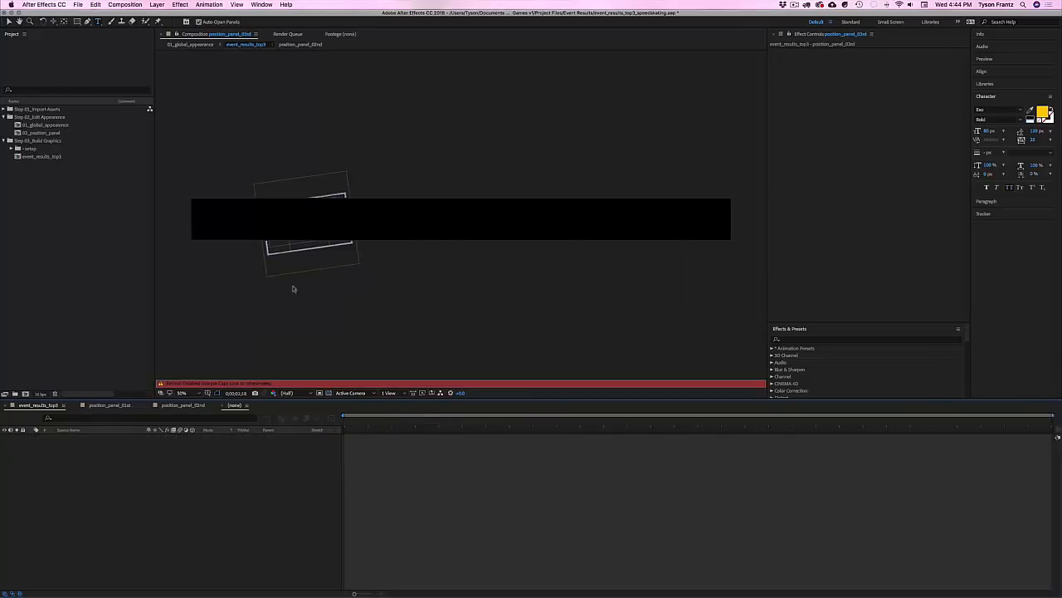
key("Caps_Lock")
double_click(241, 220)
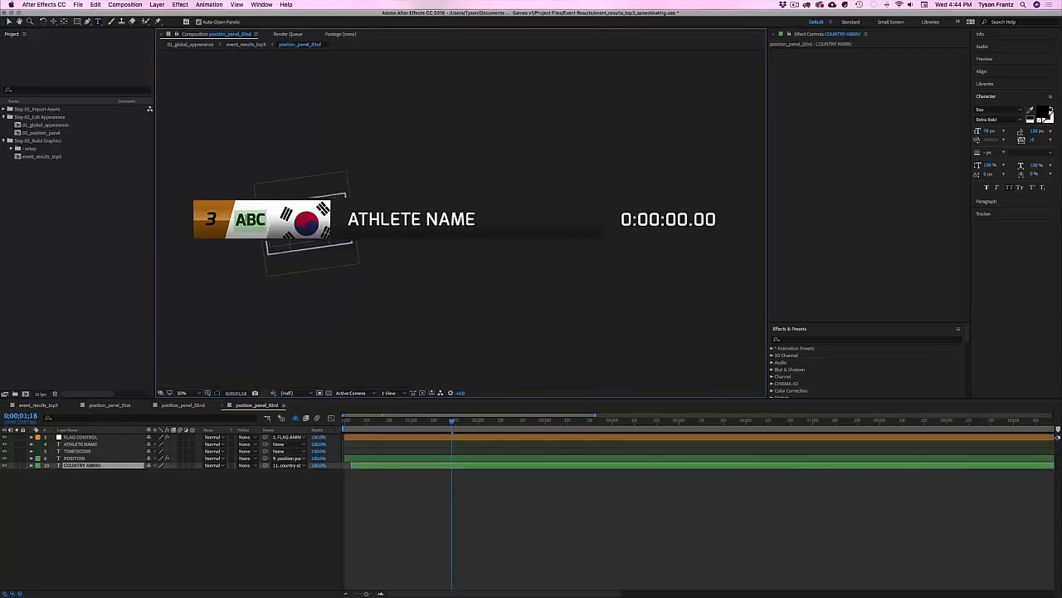
type("S")
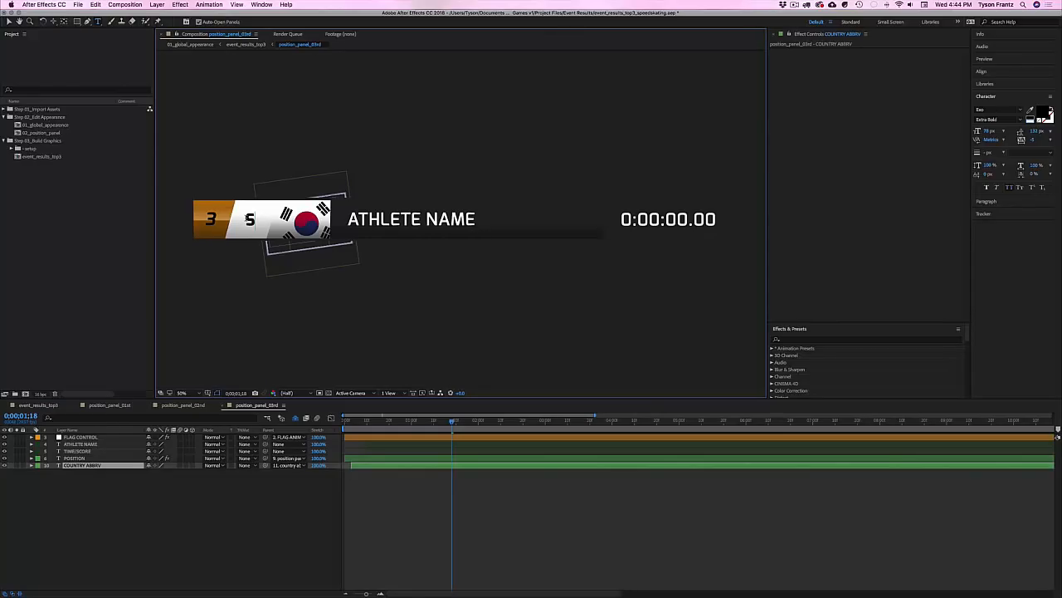
type("K")
left_click(293, 514)
key("super+w")
key("super+w")
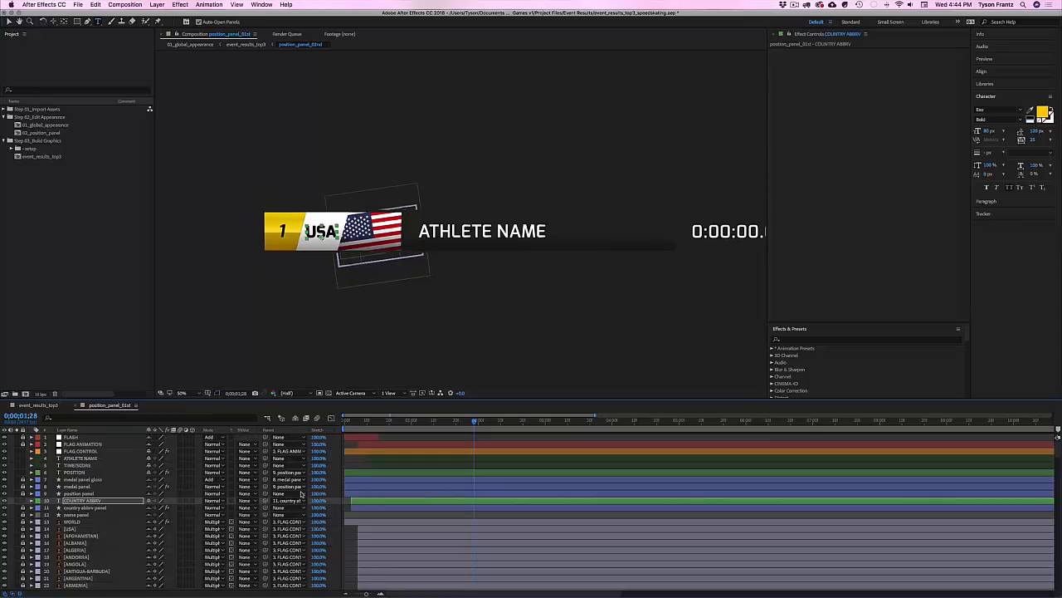
key("super+w")
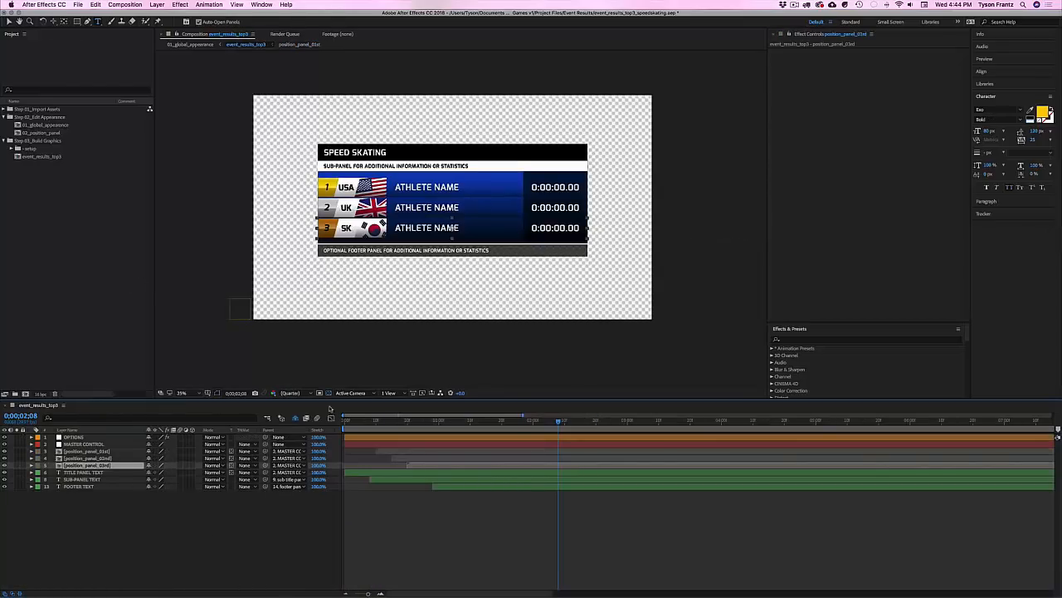
Step: Save the speed skating project and close it, leaving an empty project
key("v")
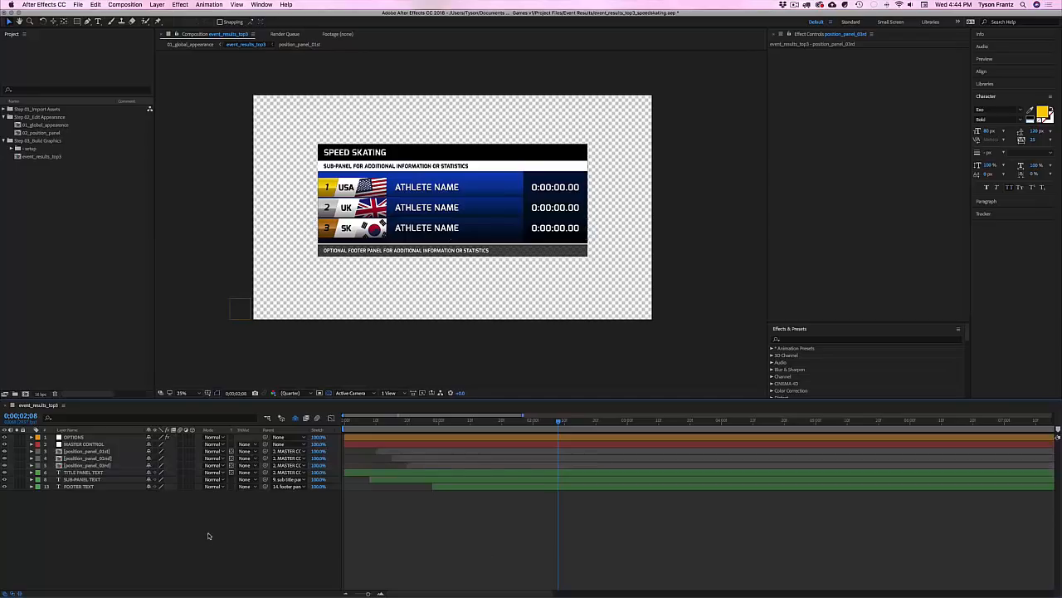
key("super+w")
key("super+s")
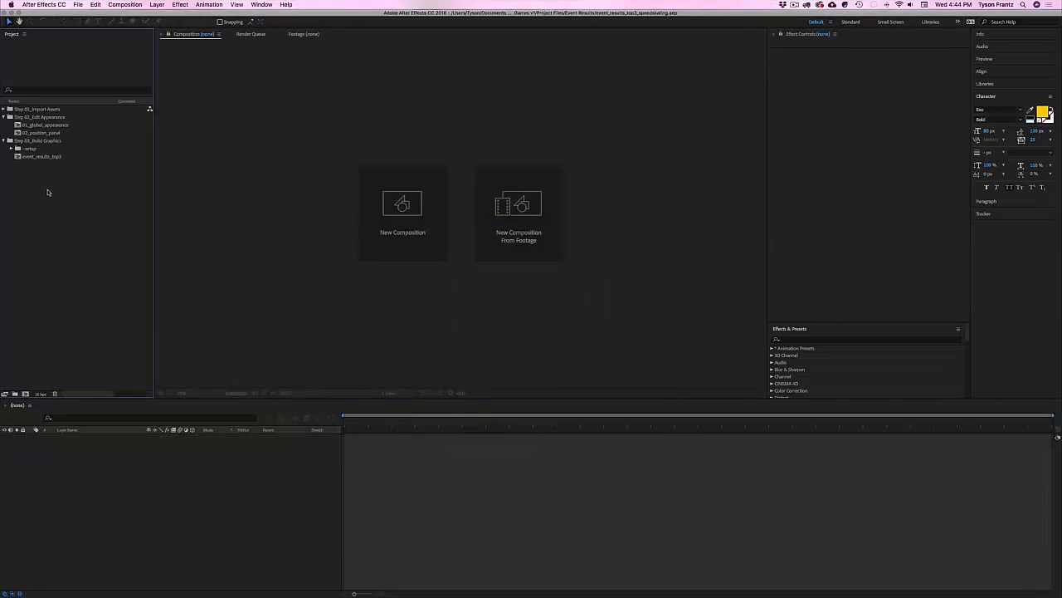
key("super+alt+n")
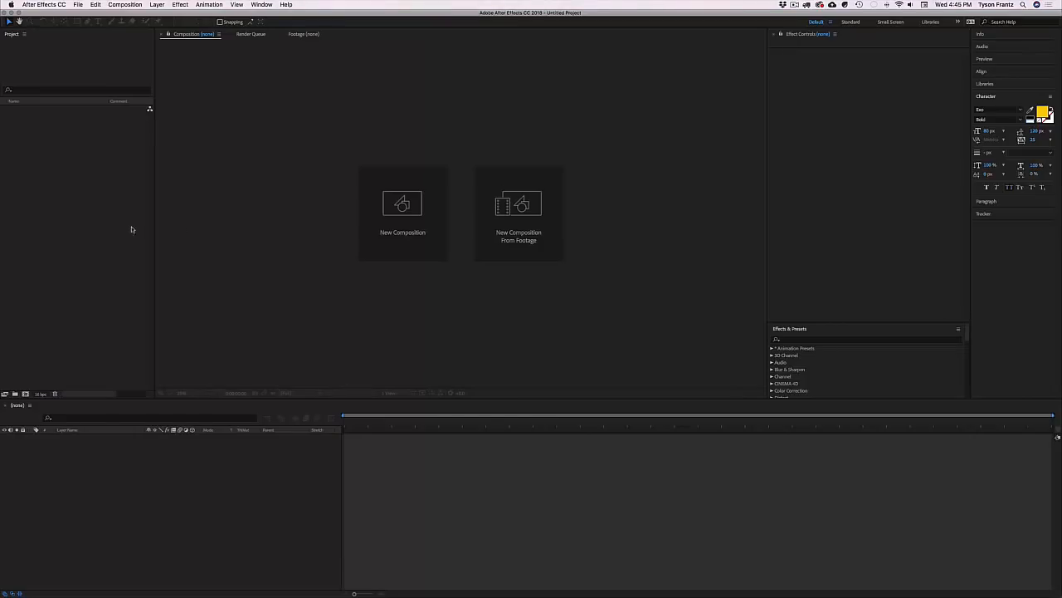
Step: Open the Winter_Games_v1_LIVE.aep master project
key("super+o")
left_click(768, 136)
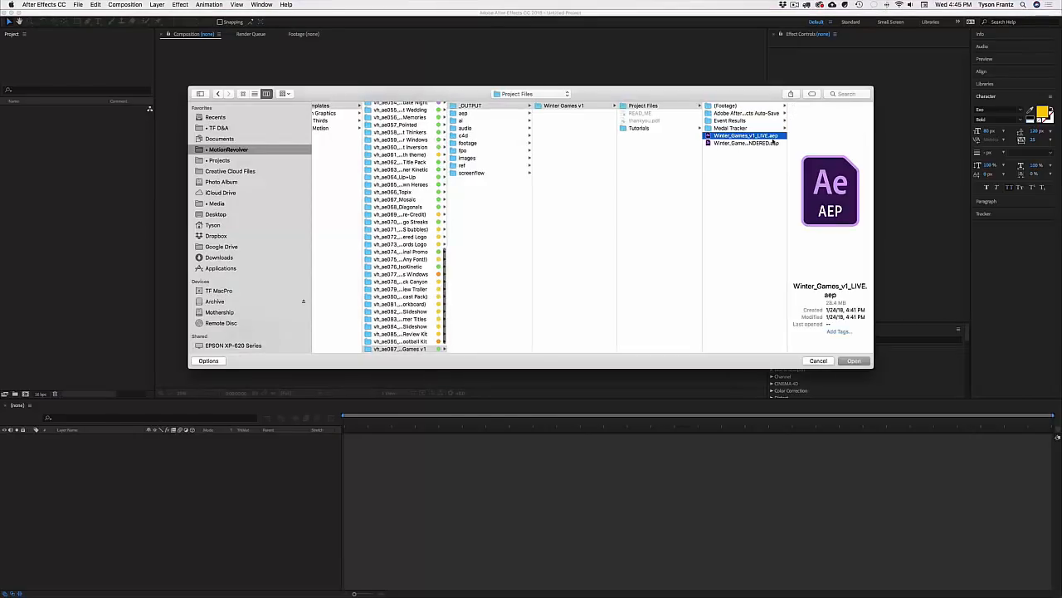
key("Return")
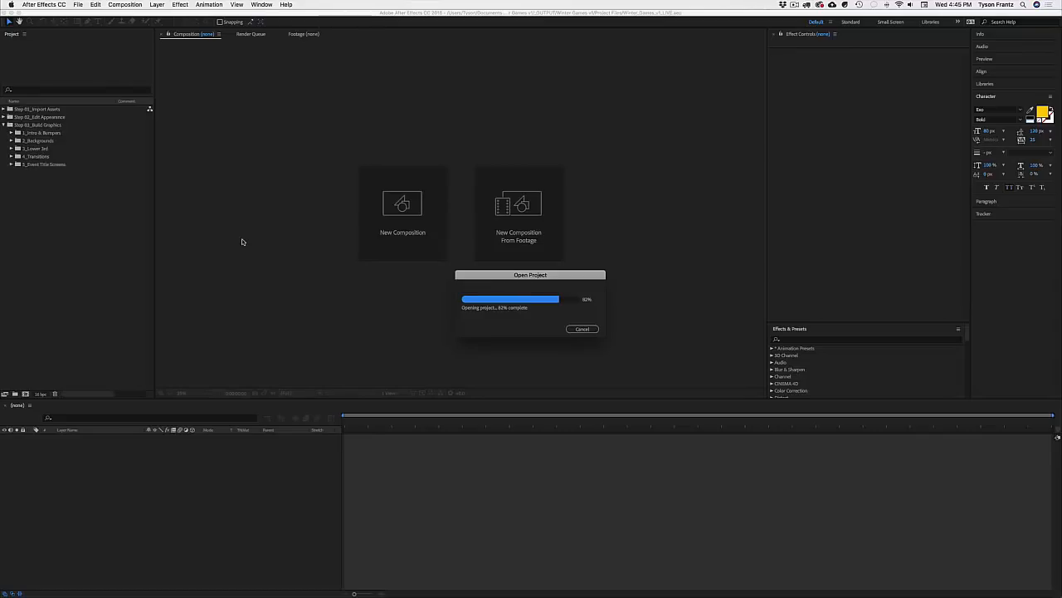
Step: Import event_results_top3_speedskating.aep into 6_Event Results (Import) and open its event_results_top3 comp
left_click(56, 174)
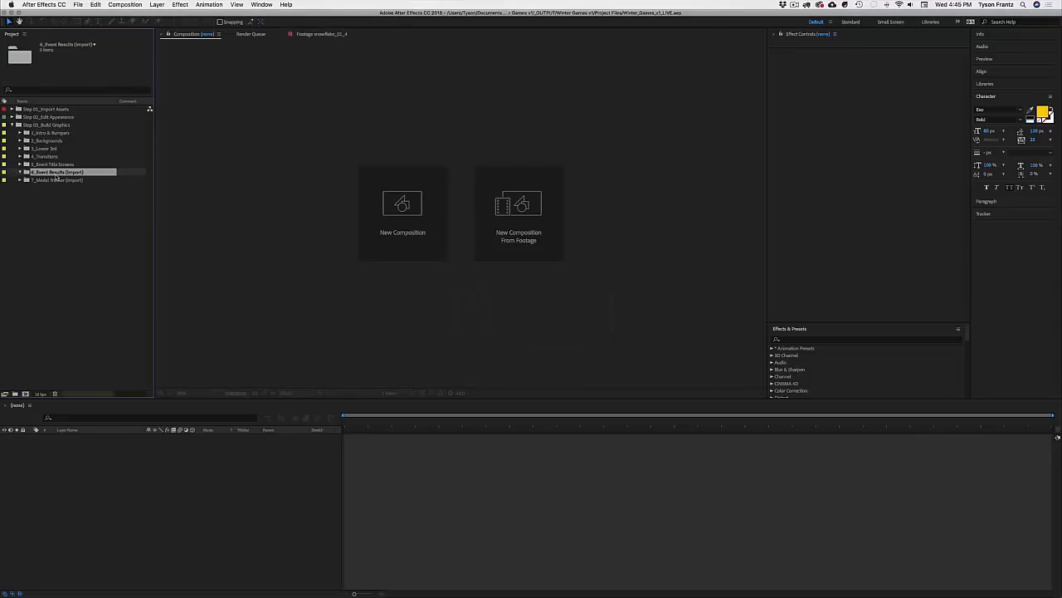
left_click(519, 217)
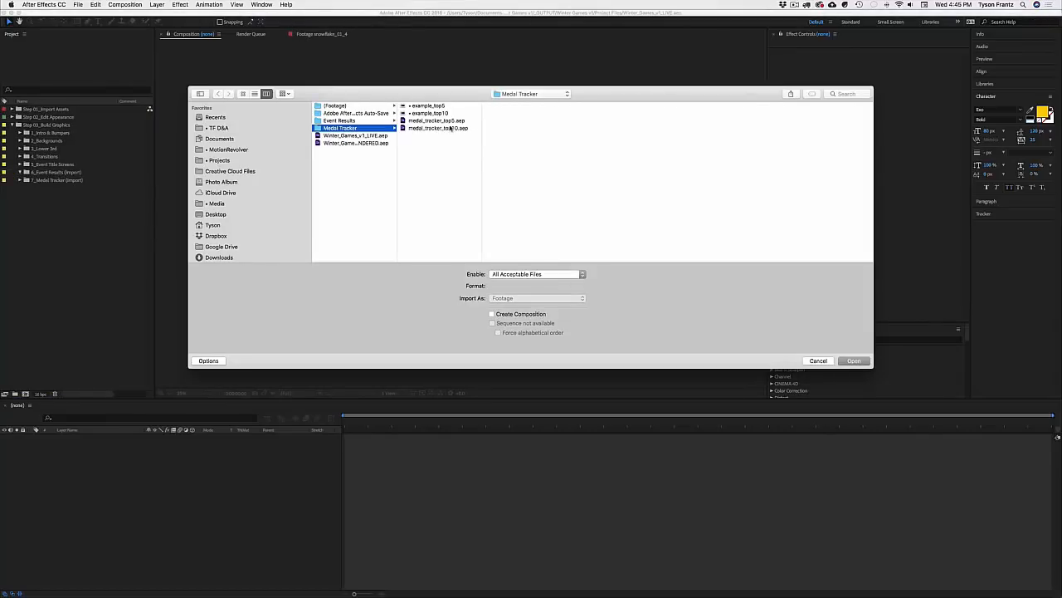
left_click(356, 121)
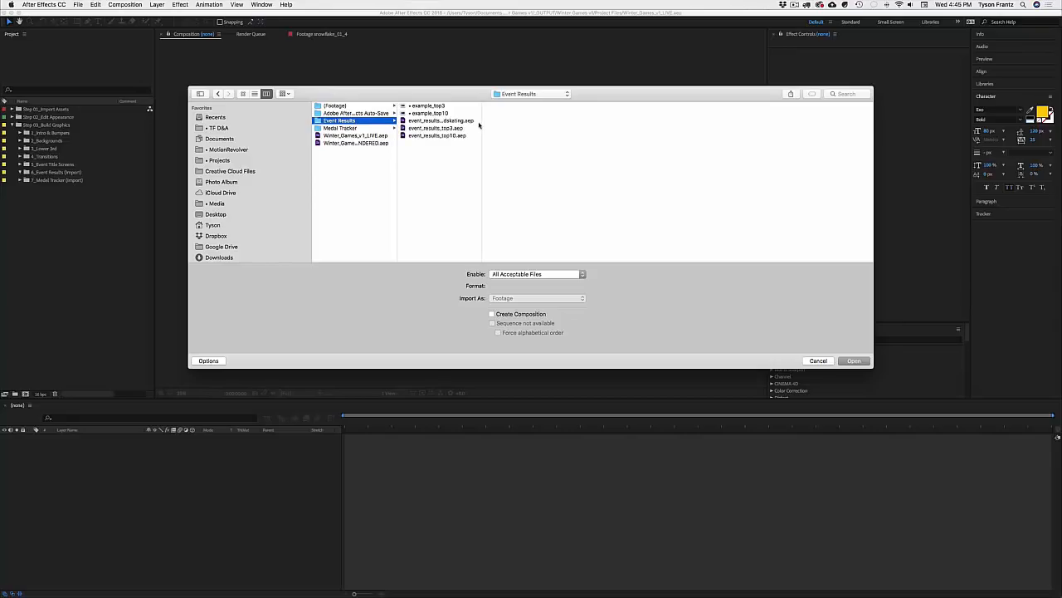
double_click(479, 121)
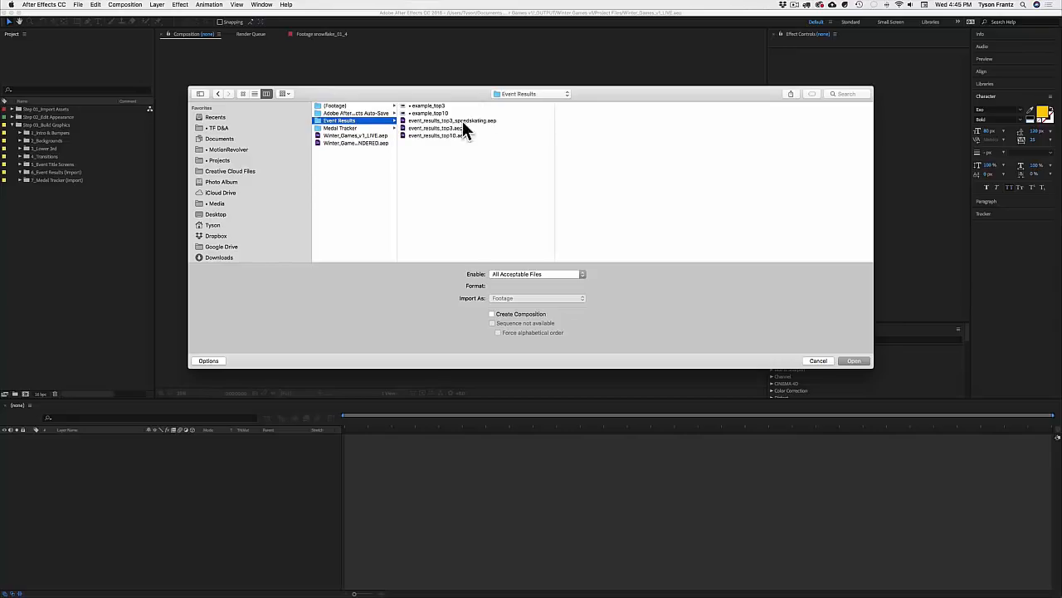
left_click(463, 123)
key("Return")
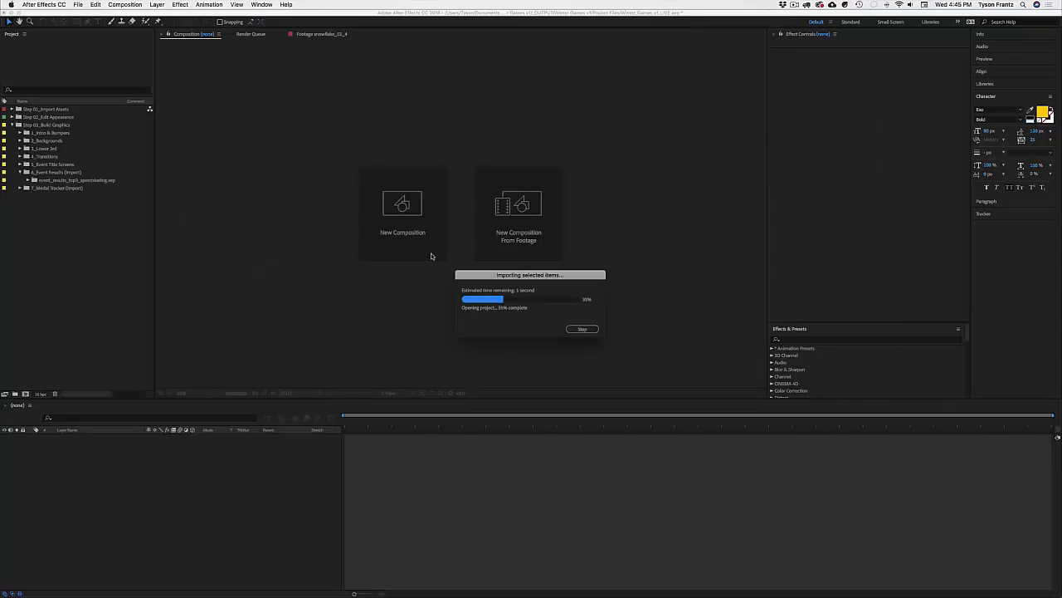
left_click(29, 179)
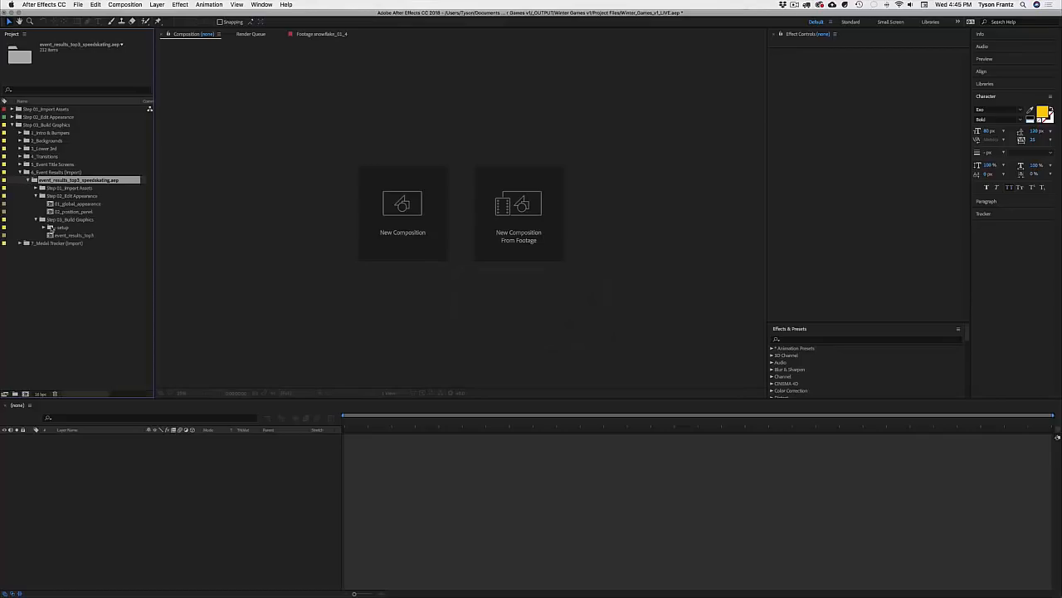
double_click(68, 236)
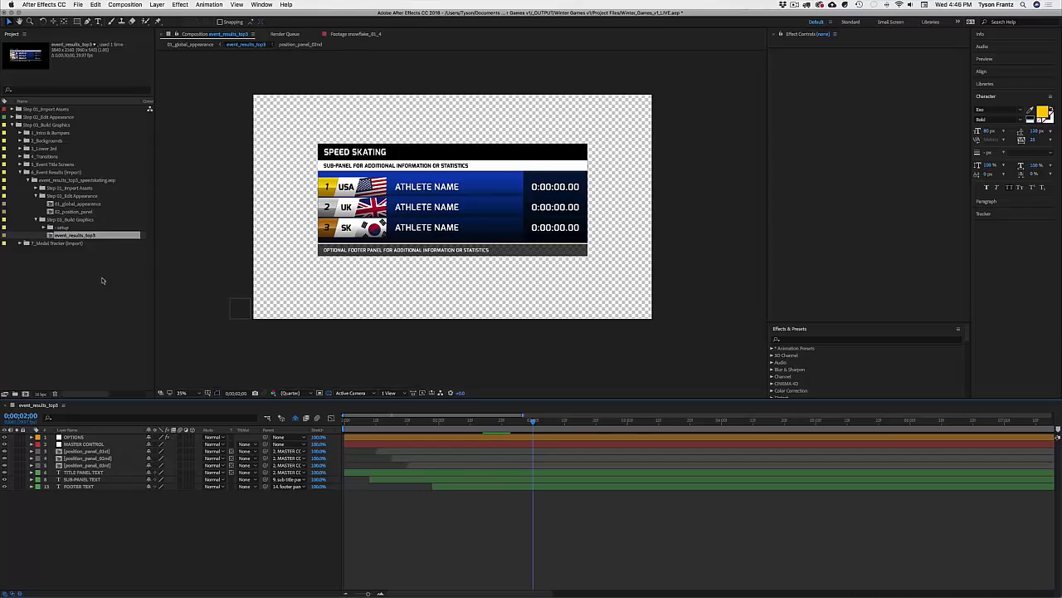
key("super+Tab")
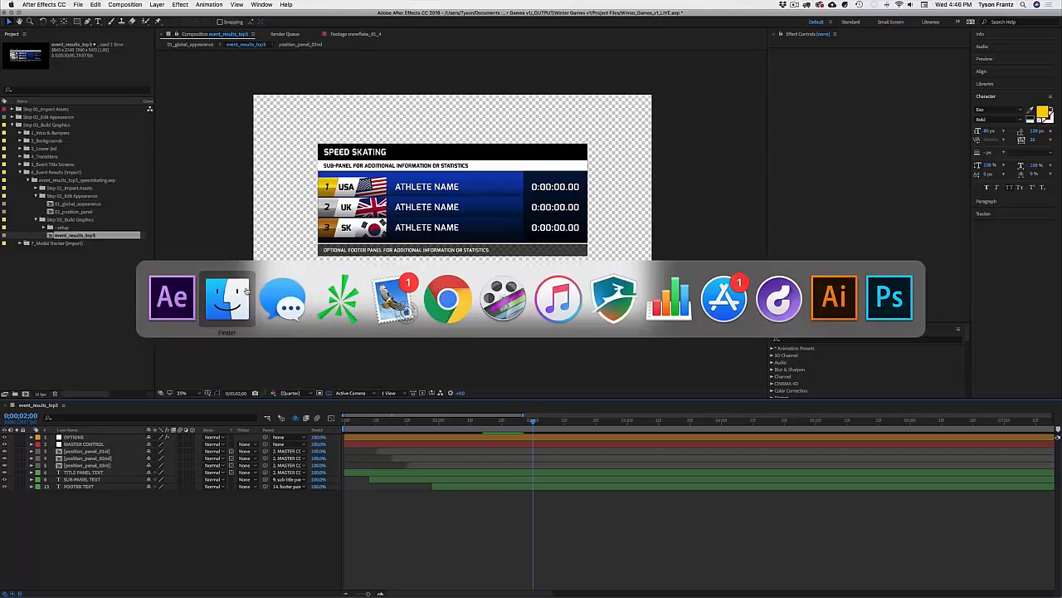
left_click(236, 292)
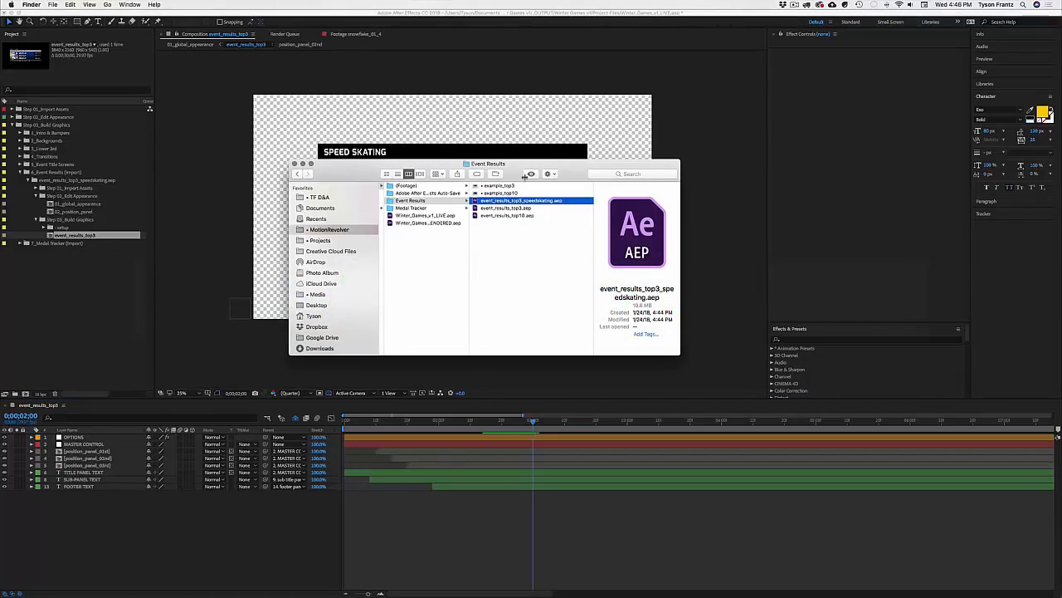
left_click_drag(520, 168, 711, 290)
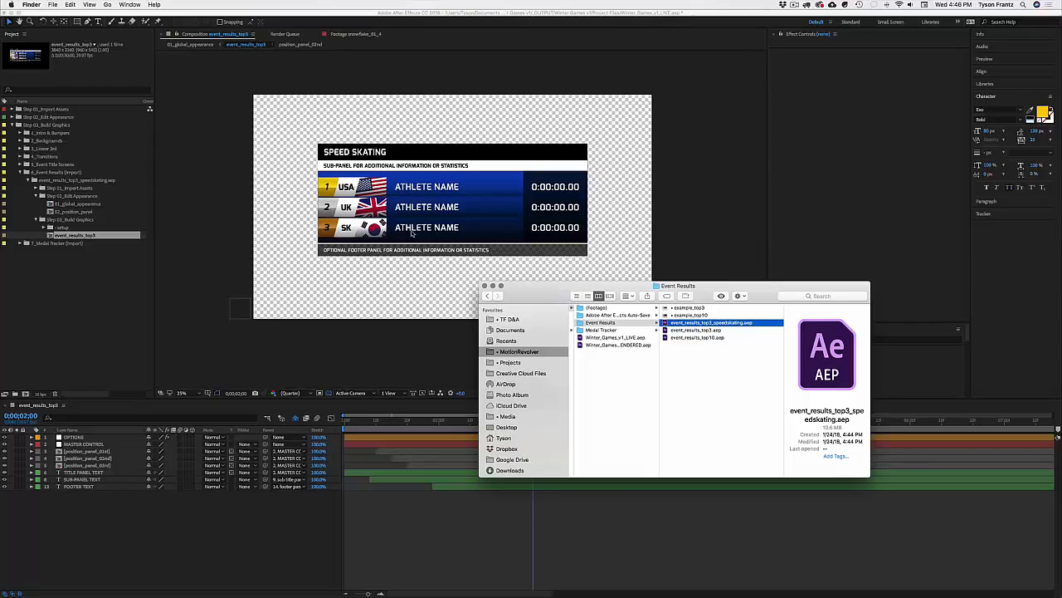
left_click_drag(534, 297, 536, 297)
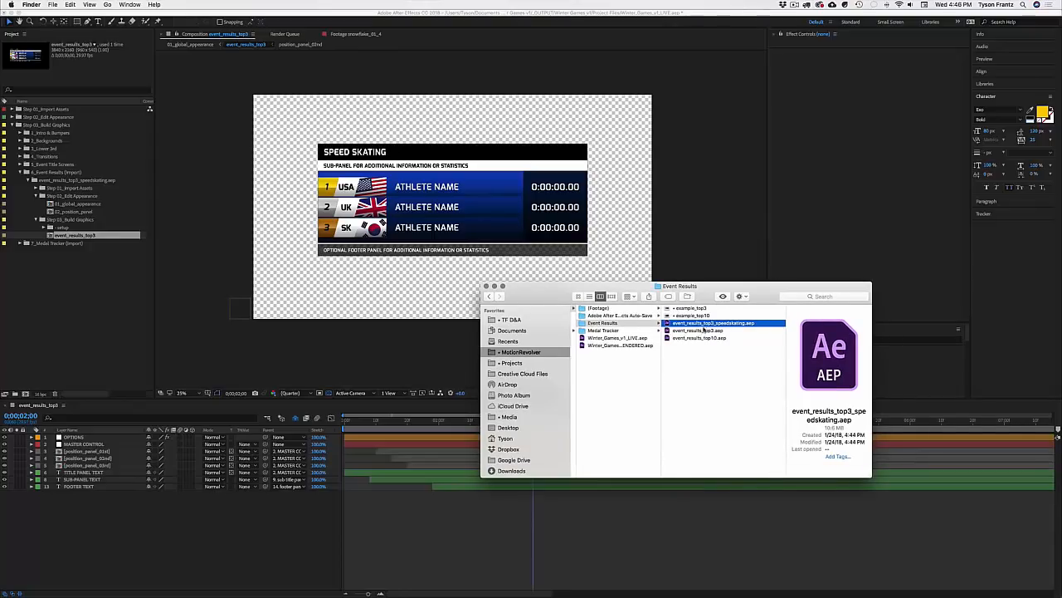
scroll(707, 327, "left", 1)
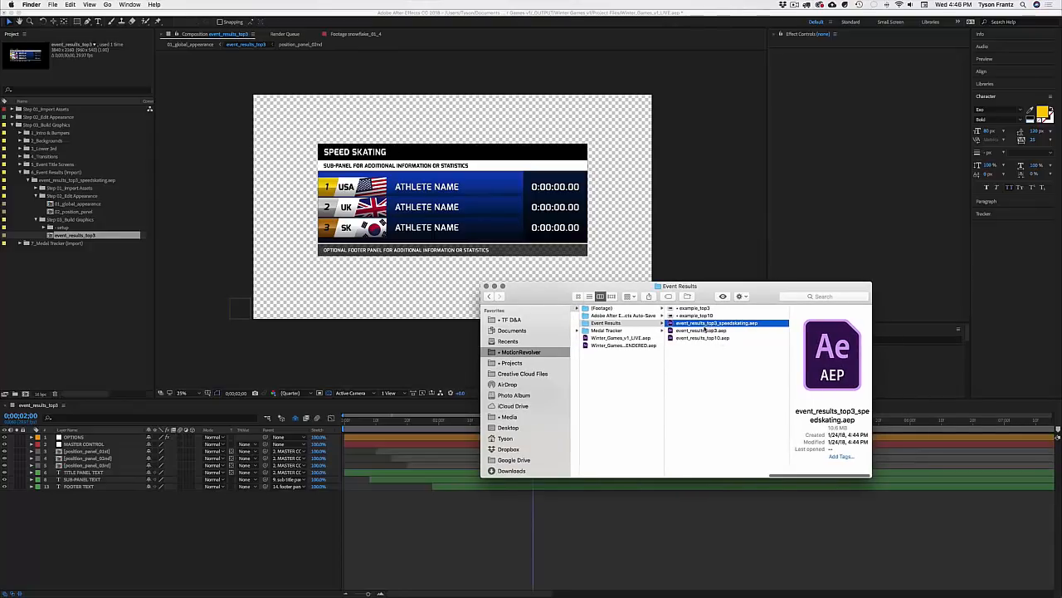
left_click(83, 273)
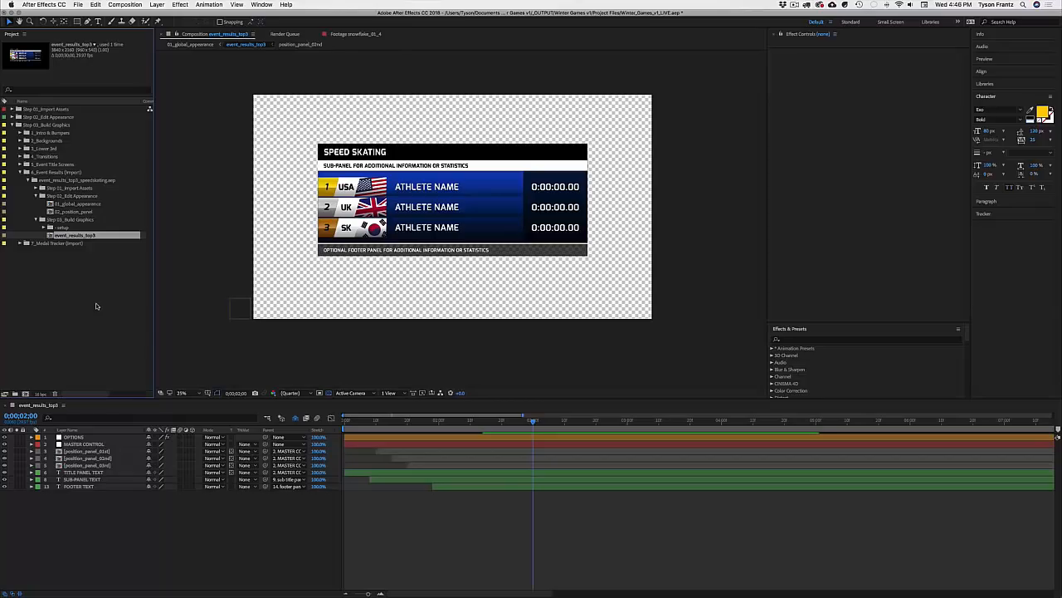
left_click(96, 306)
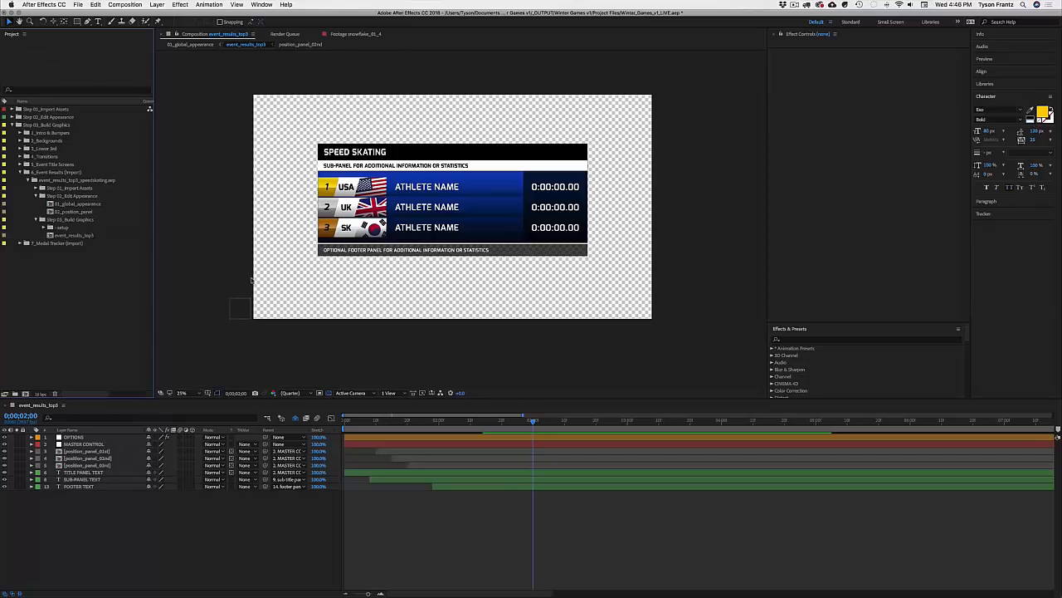
key("super+Tab")
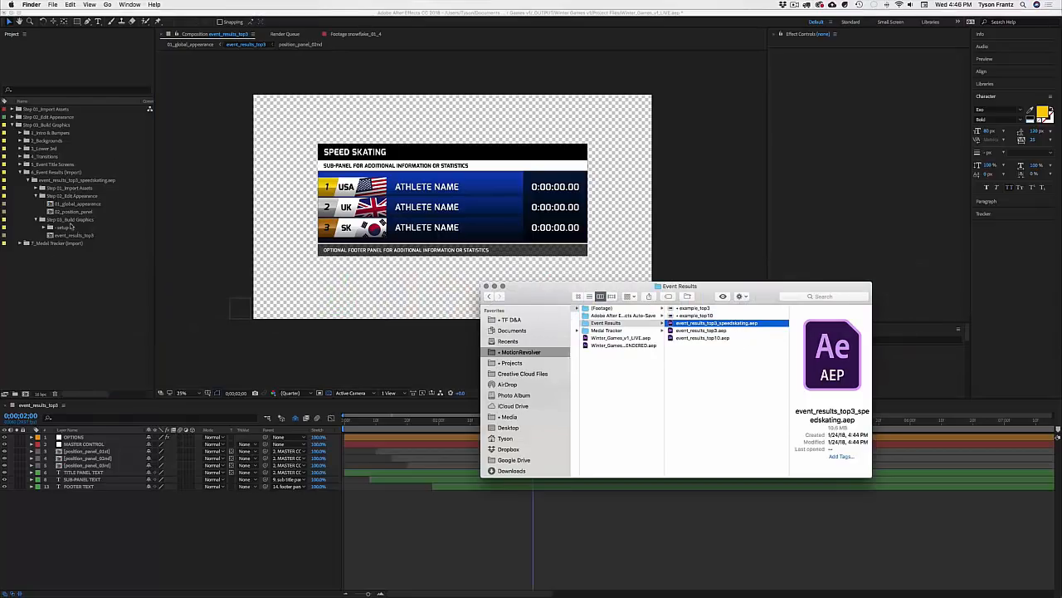
left_click_drag(557, 298, 506, 279)
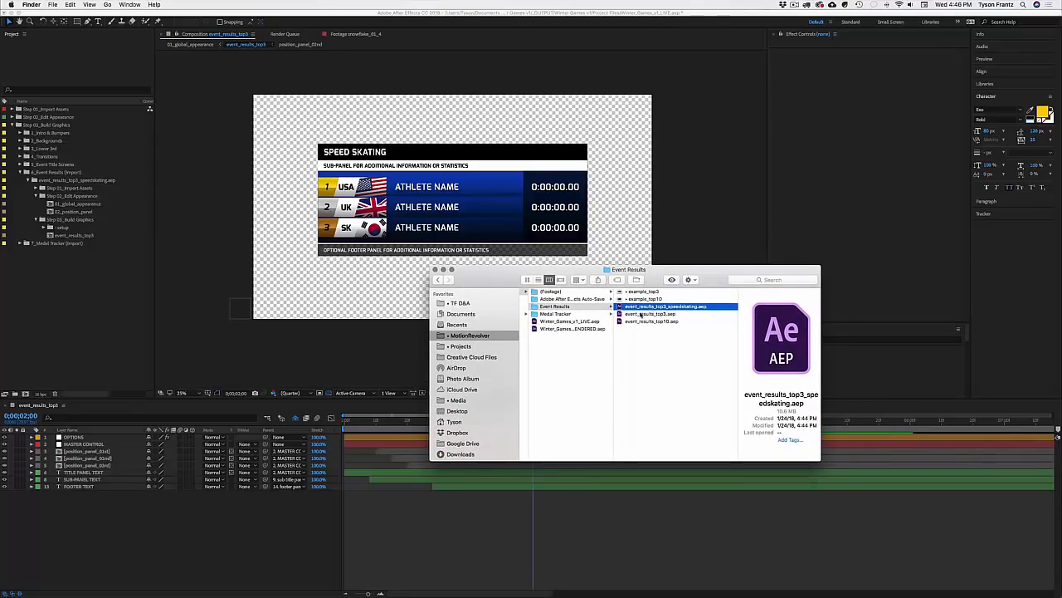
left_click(80, 258)
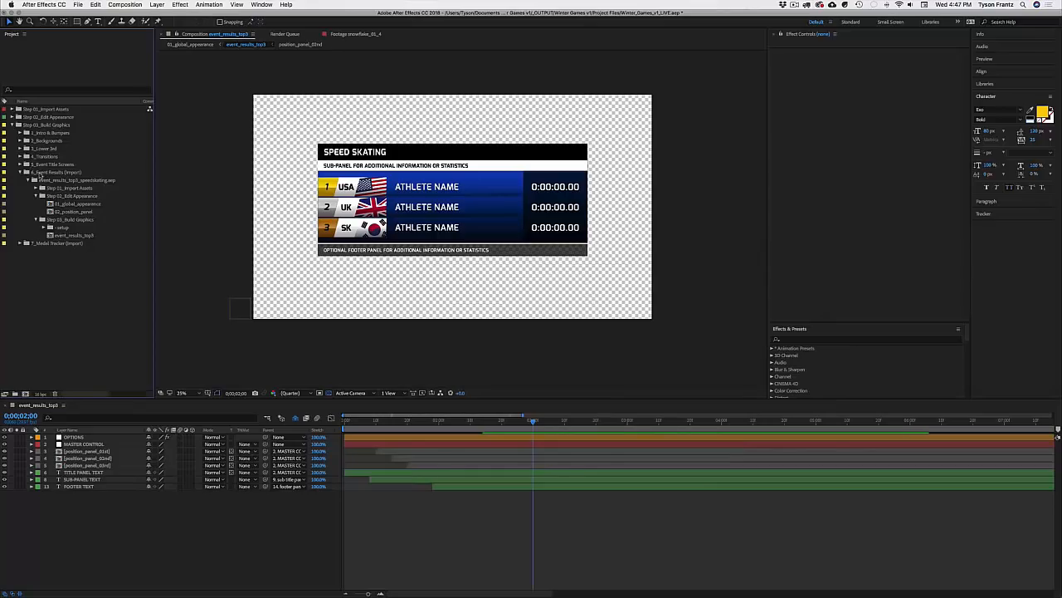
Step: Delete the imported event_results_top3_speedskating.aep folder, save the master project, and switch to Finder
left_click(40, 179)
left_click(28, 180)
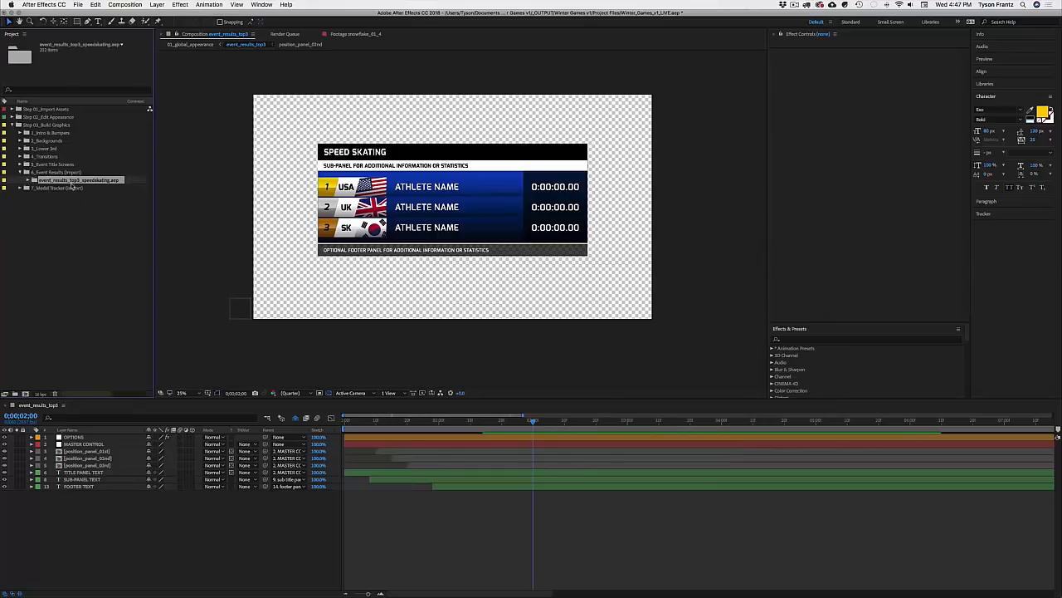
key("Delete")
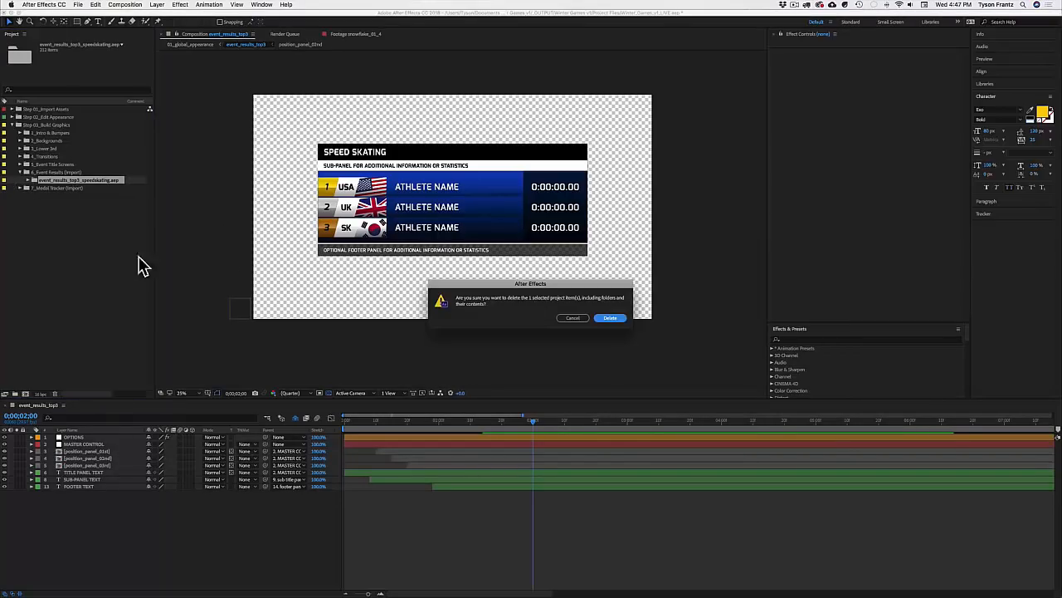
key("Return")
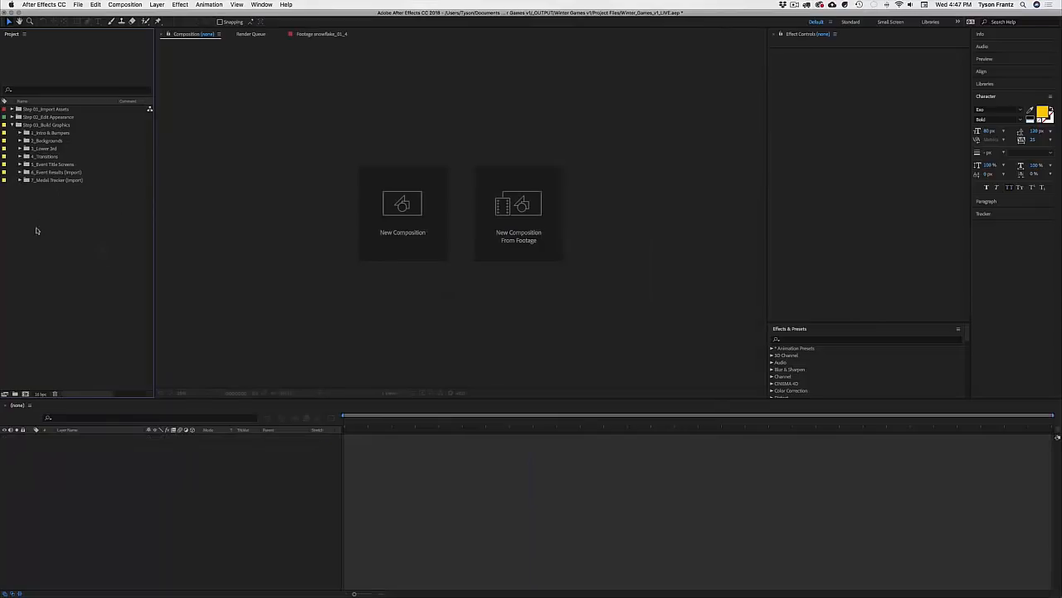
key("super+s")
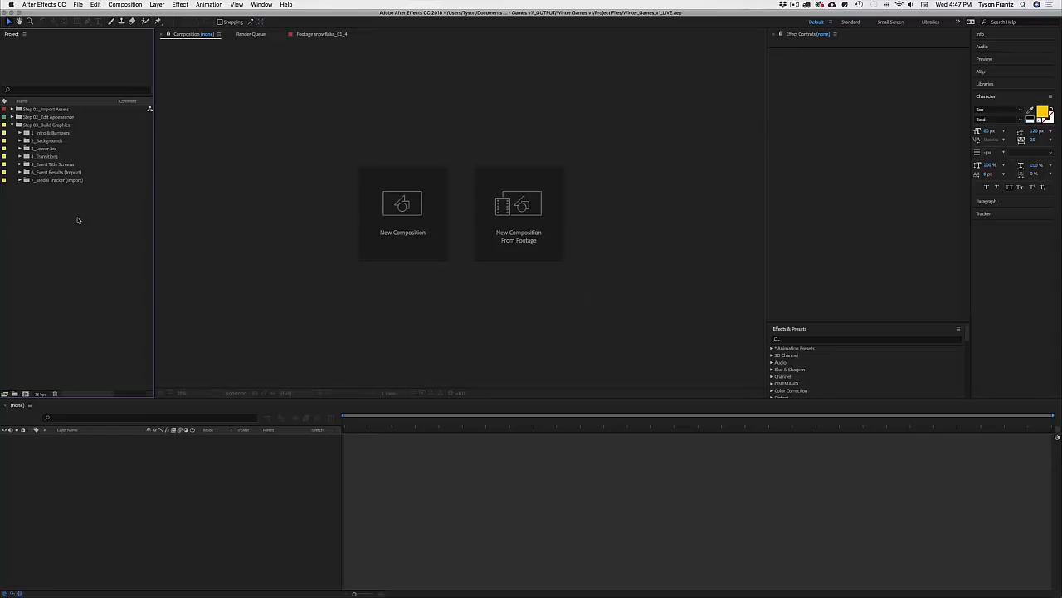
key("super+Tab")
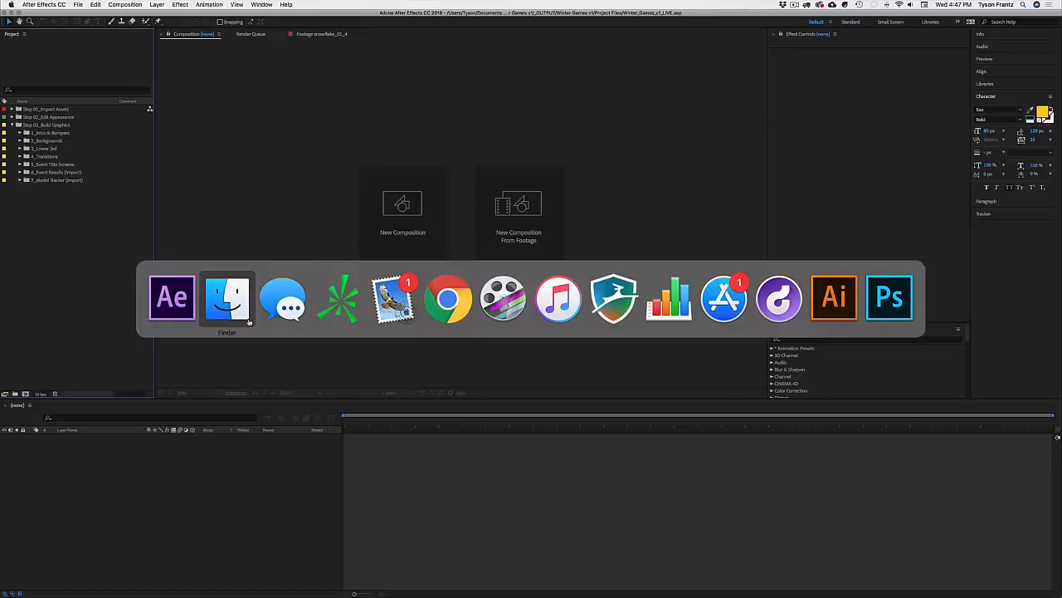
Step: Browse to the Medal Tracker folder listing medal_tracker_top5.aep and medal_tracker_top10.aep, and reposition the window
scroll(584, 326, "left", 5)
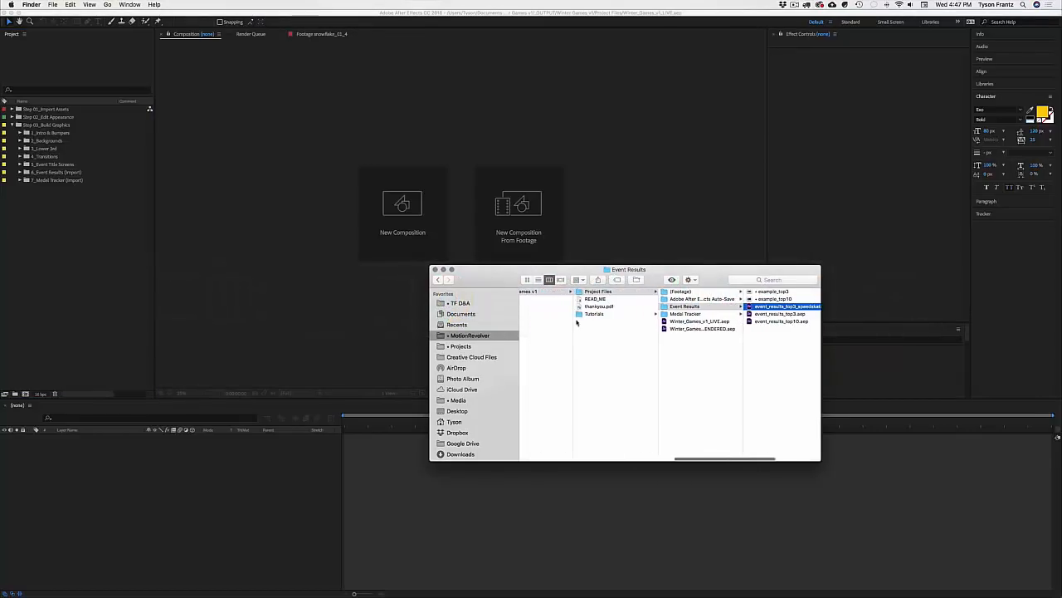
left_click(692, 316)
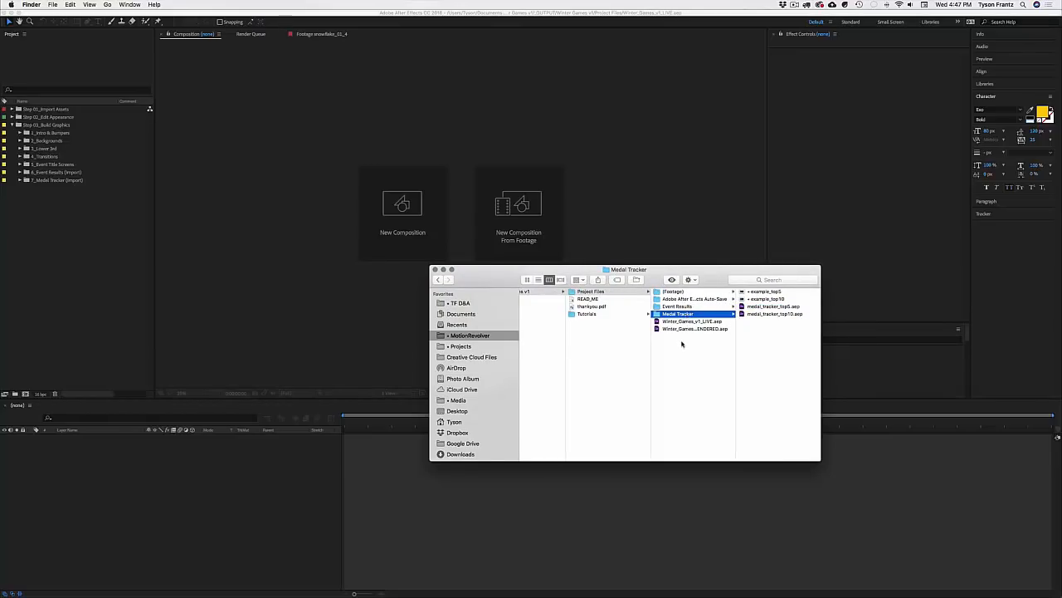
left_click_drag(661, 272, 540, 220)
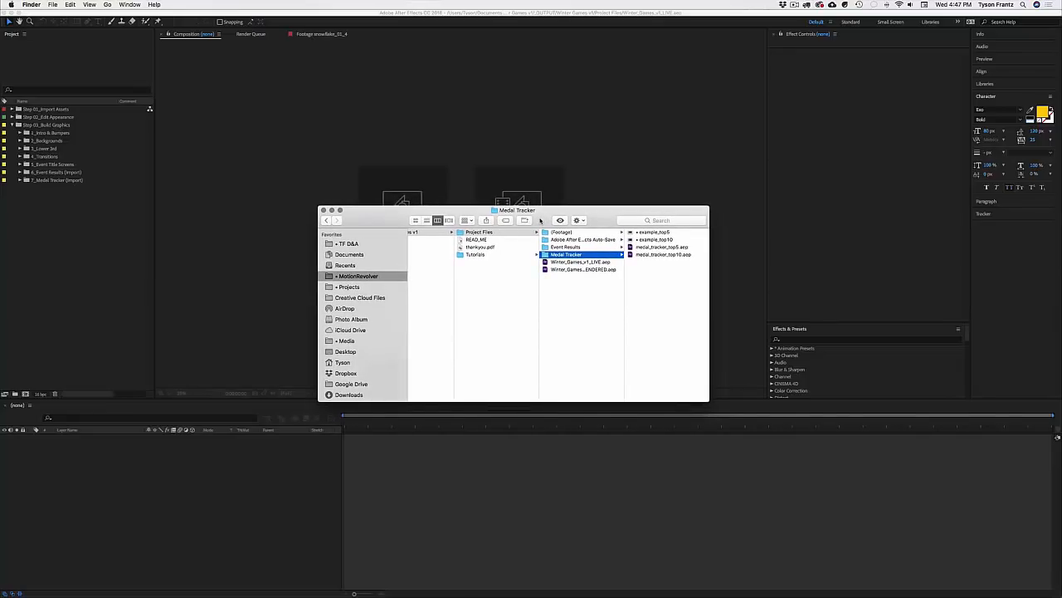
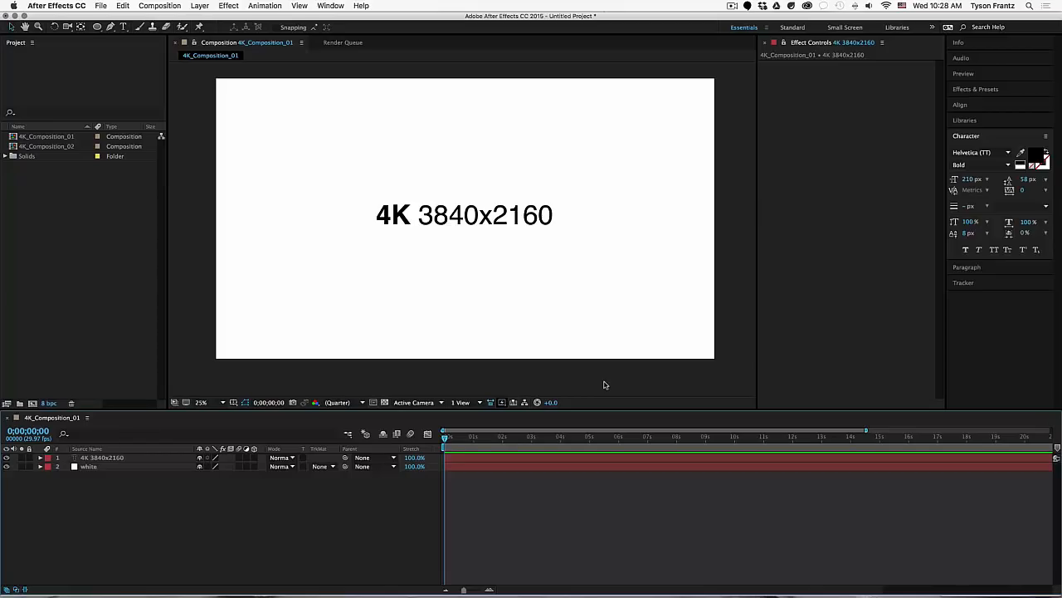
Step: Select 4K_Composition_01 and its '4K 3840x2160' text layer
left_click(605, 385)
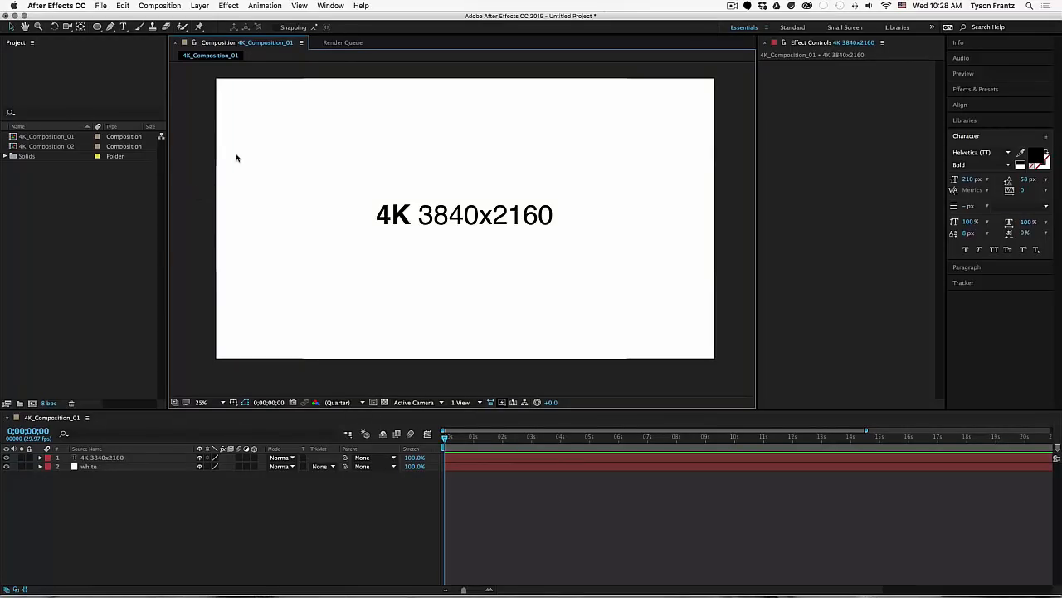
left_click(81, 190)
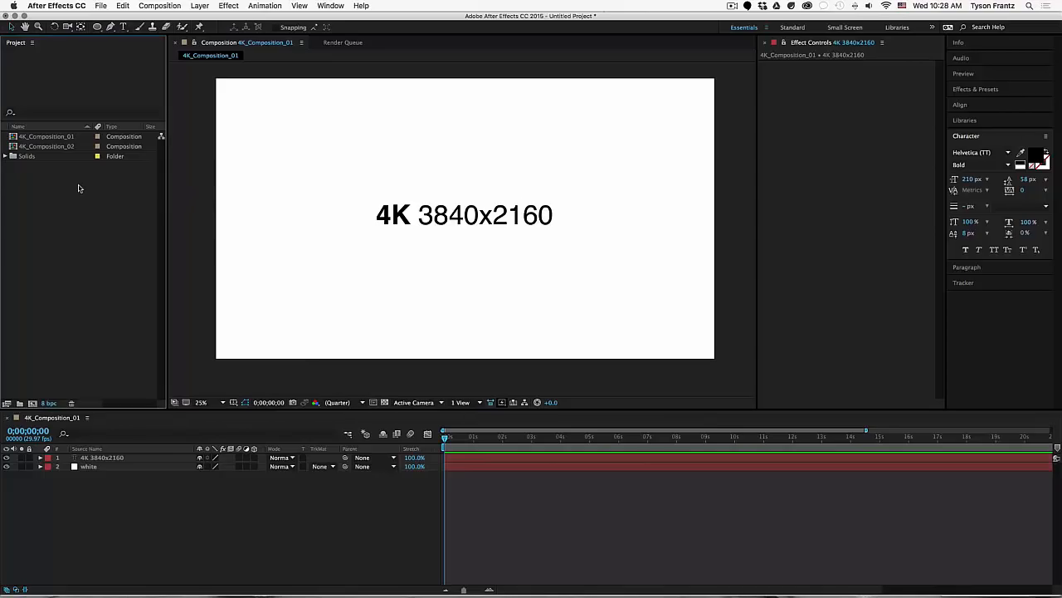
left_click(69, 141)
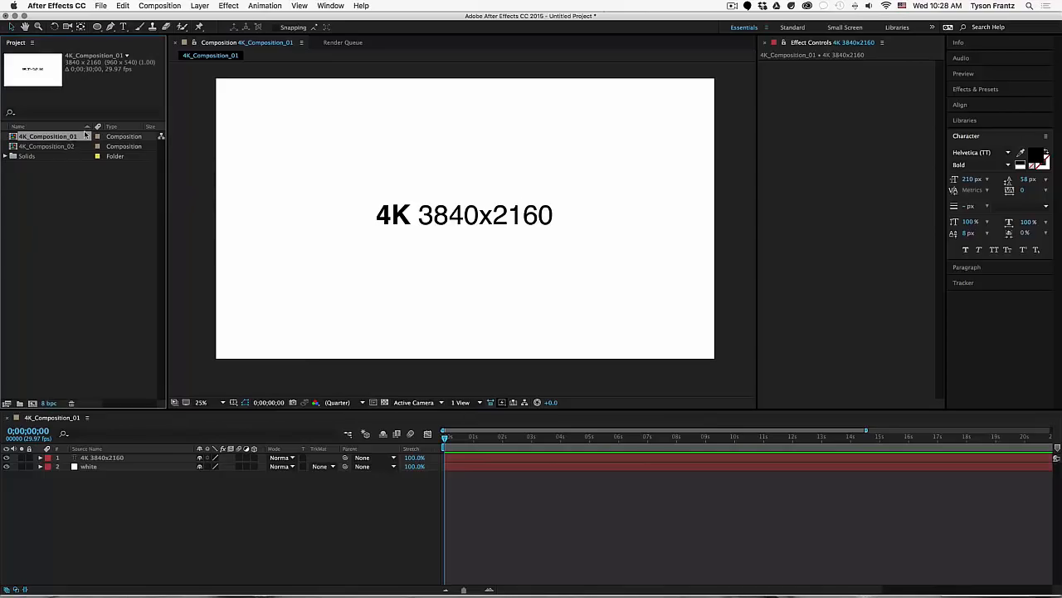
left_click(530, 550)
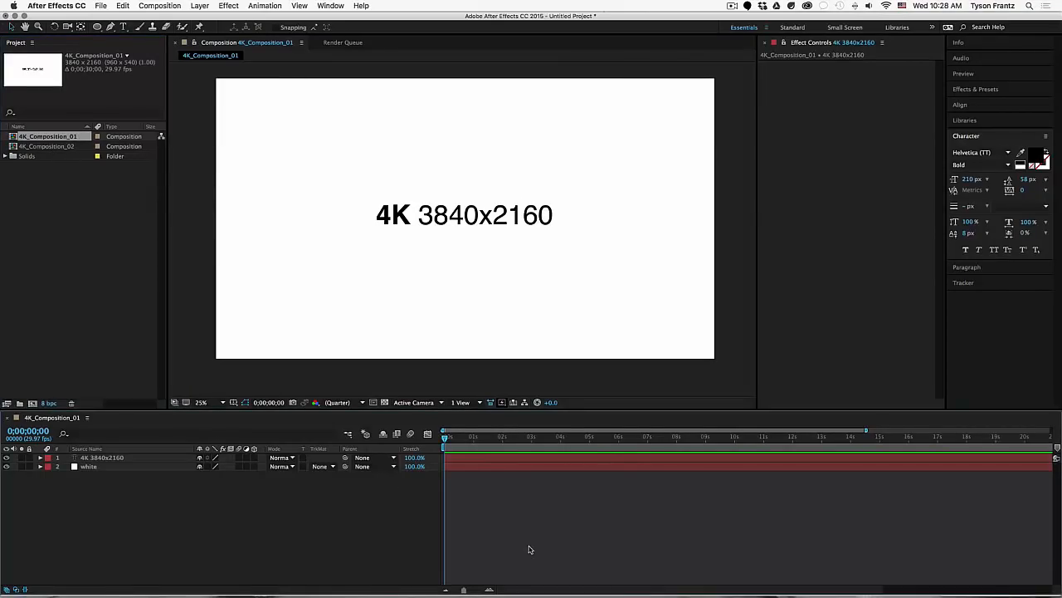
left_click(402, 210)
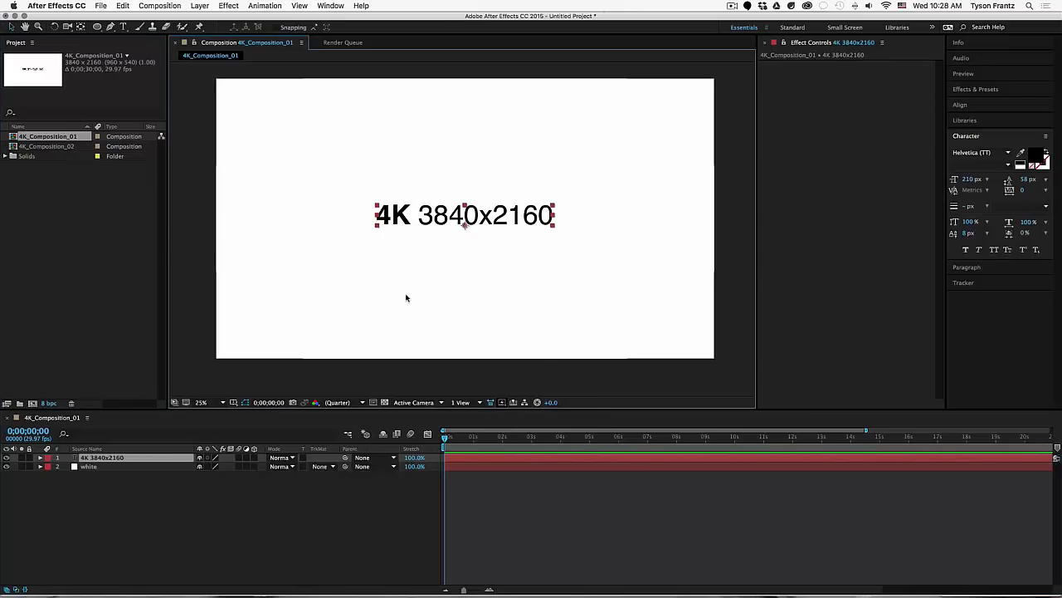
Step: Confirm in Composition Settings that the comp is 3840x2160, then close without changes
key("super+k")
left_click_drag(624, 258, 682, 133)
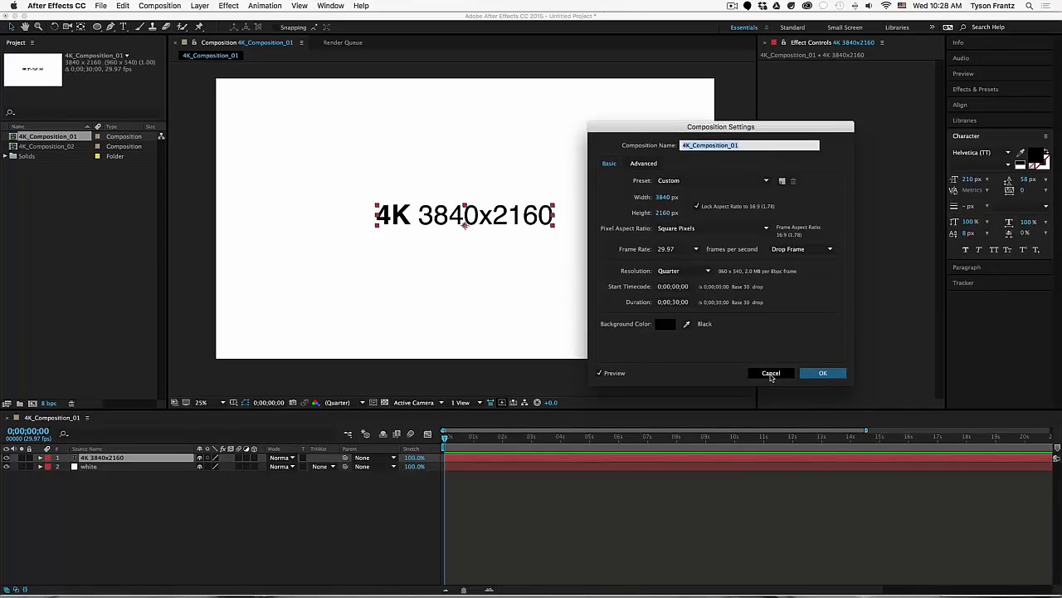
left_click(771, 373)
left_click(614, 320)
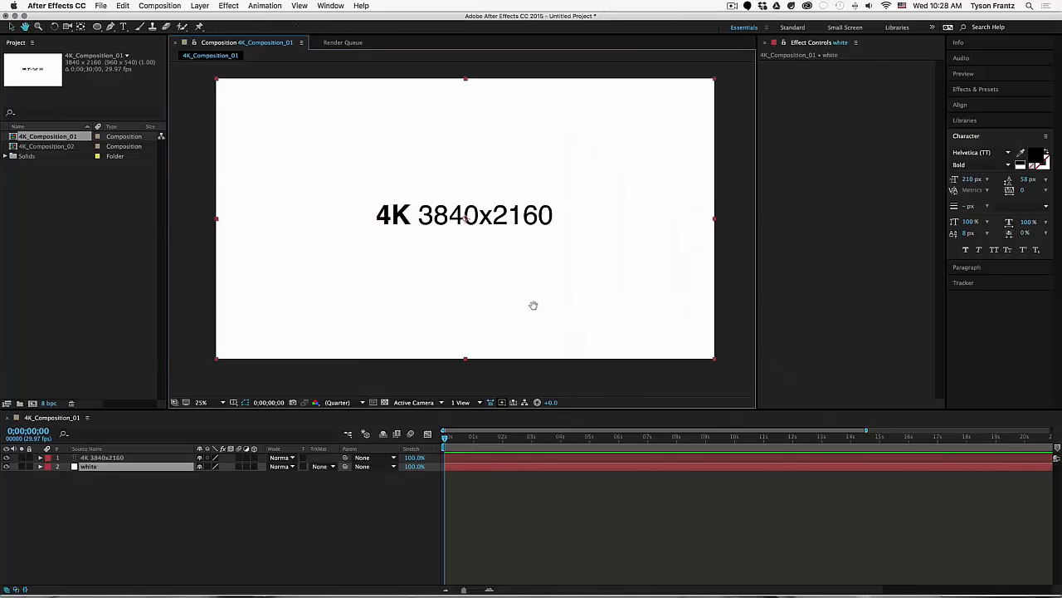
left_click(186, 122)
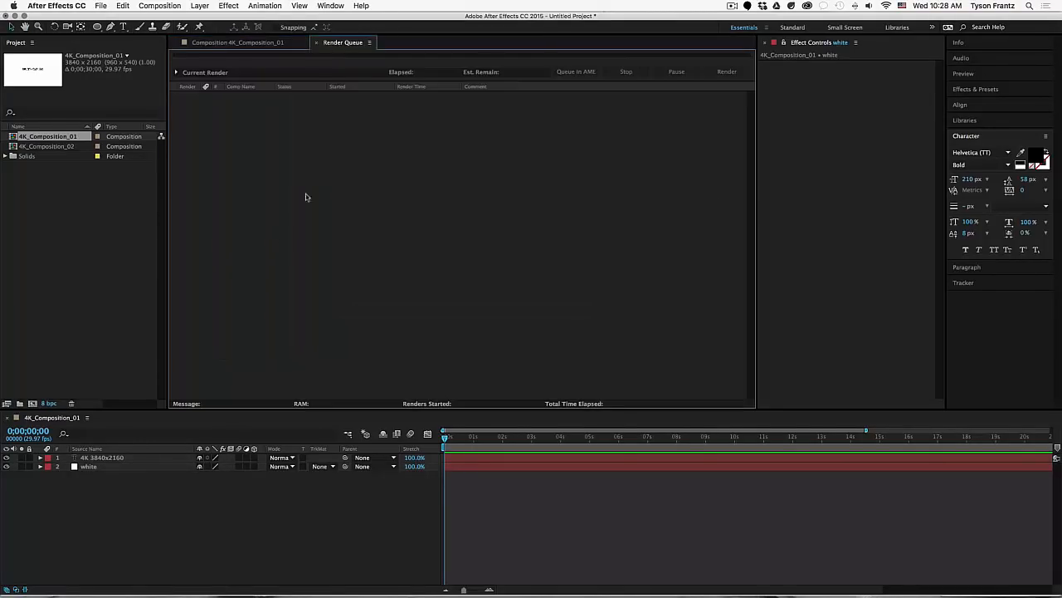
Step: Switch to the Render Queue and add 4K_Composition_01 to it
left_click(343, 42)
left_click(95, 190)
left_click(51, 139)
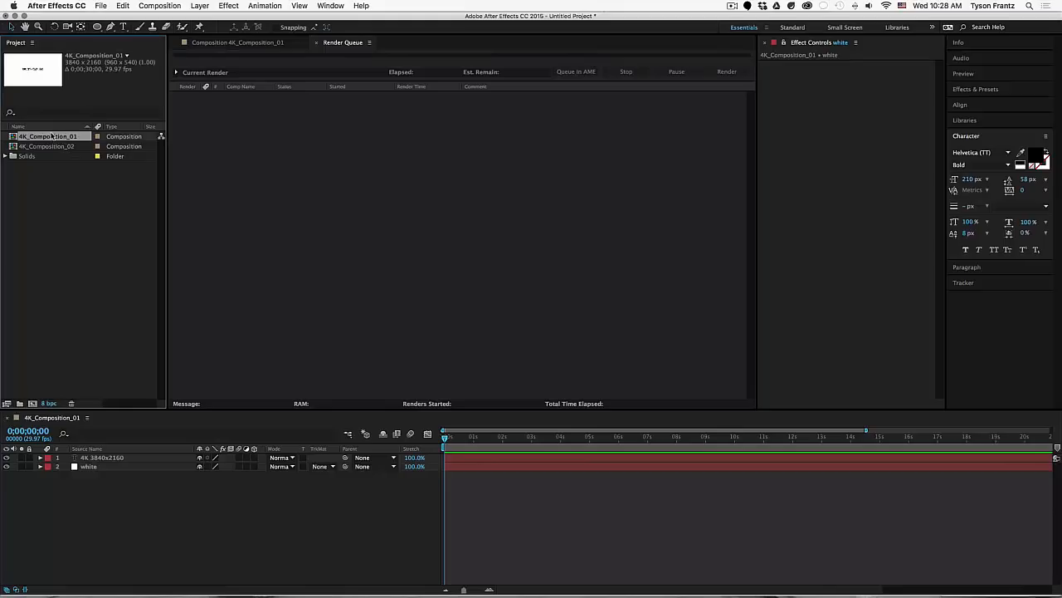
left_click_drag(46, 139, 261, 170)
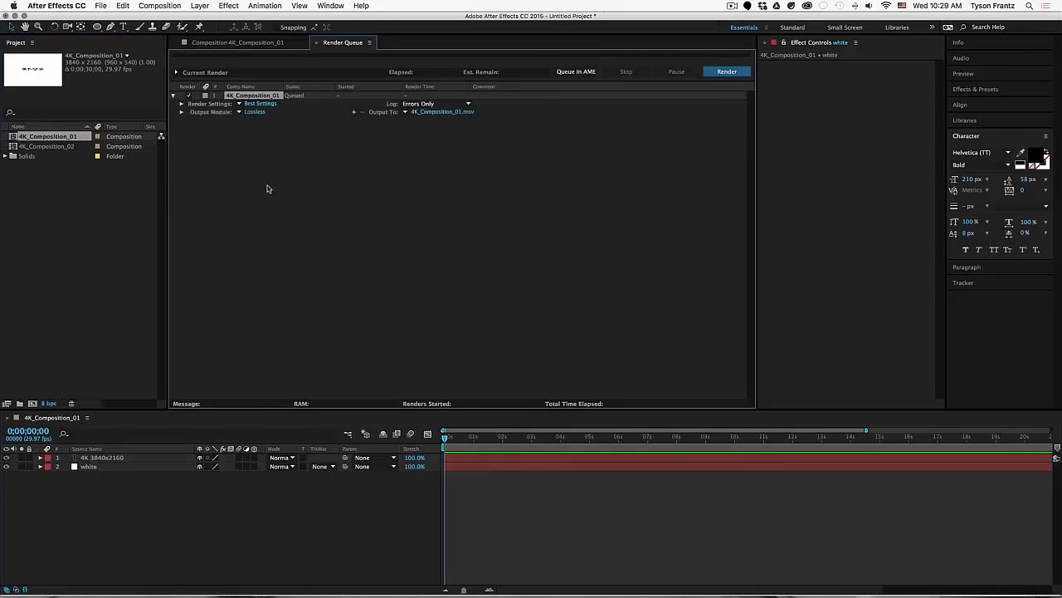
left_click(268, 173)
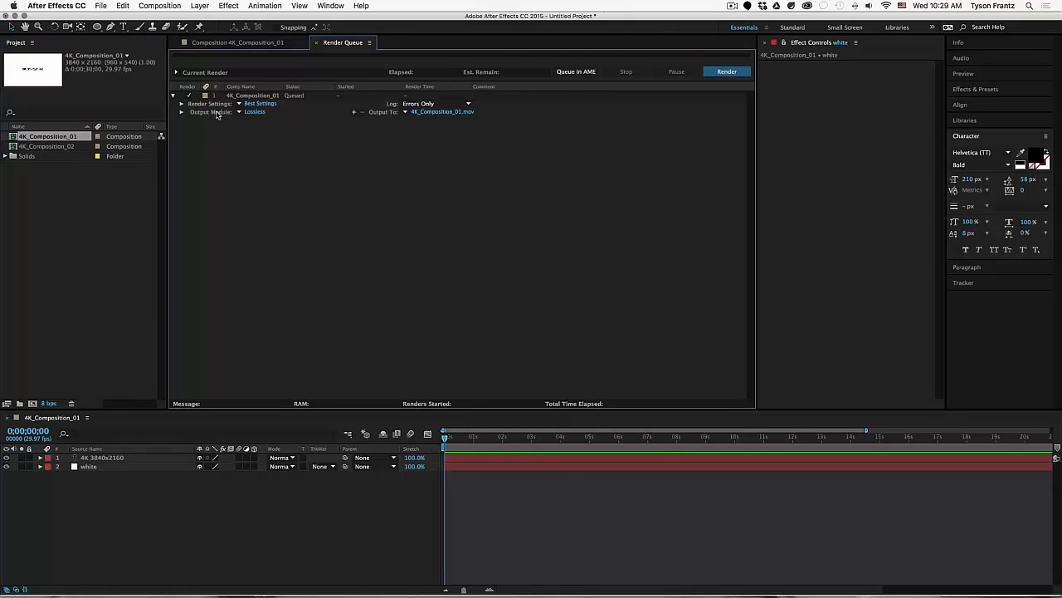
Step: Open the queued item's Lossless output module settings
left_click(182, 112)
left_click(182, 112)
left_click(240, 114)
left_click(258, 122)
left_click(257, 114)
left_click_drag(625, 207, 558, 98)
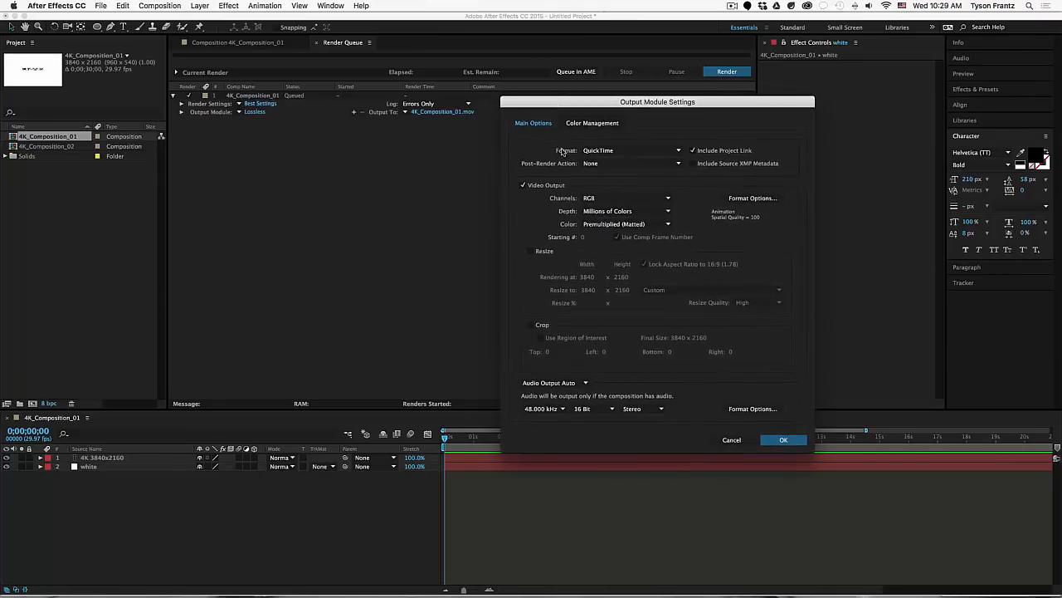
Step: Resize the output to 1920x1080 with the HDTV 1080 29.97 preset at High quality
left_click(532, 250)
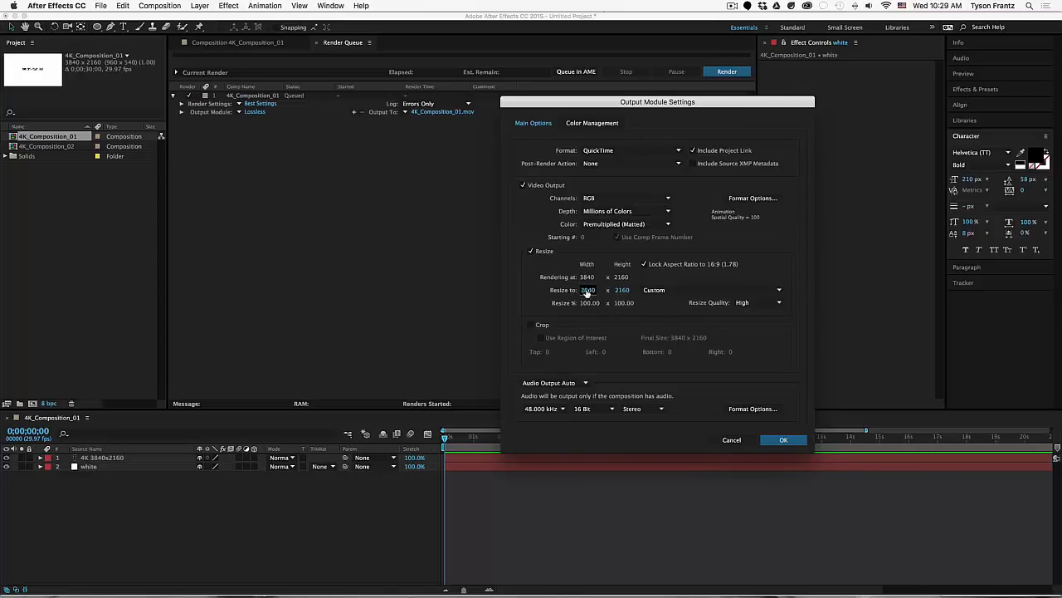
left_click(584, 292)
left_click(558, 286)
left_click(666, 292)
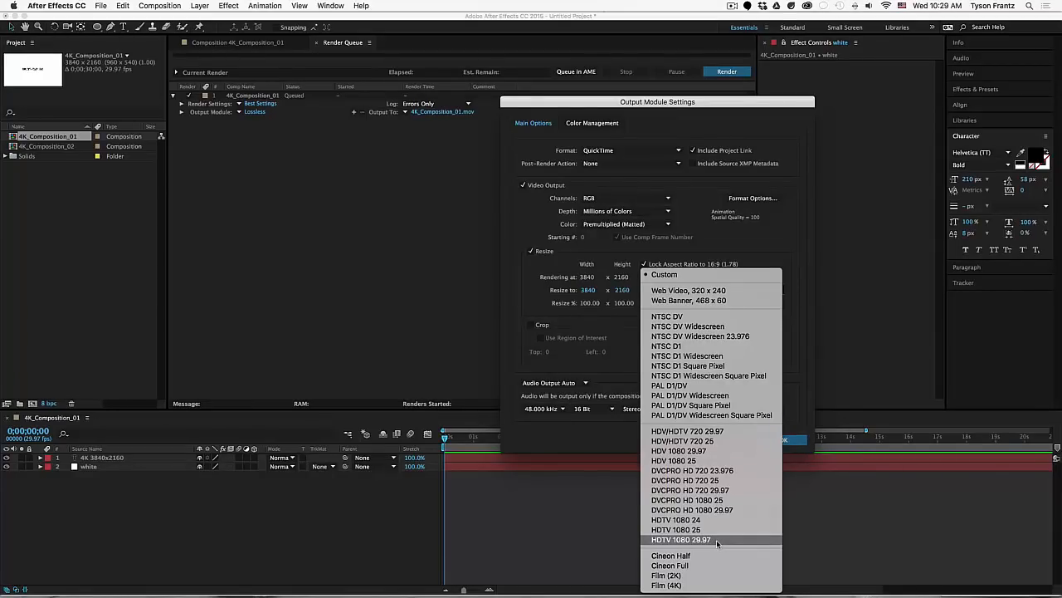
left_click(716, 539)
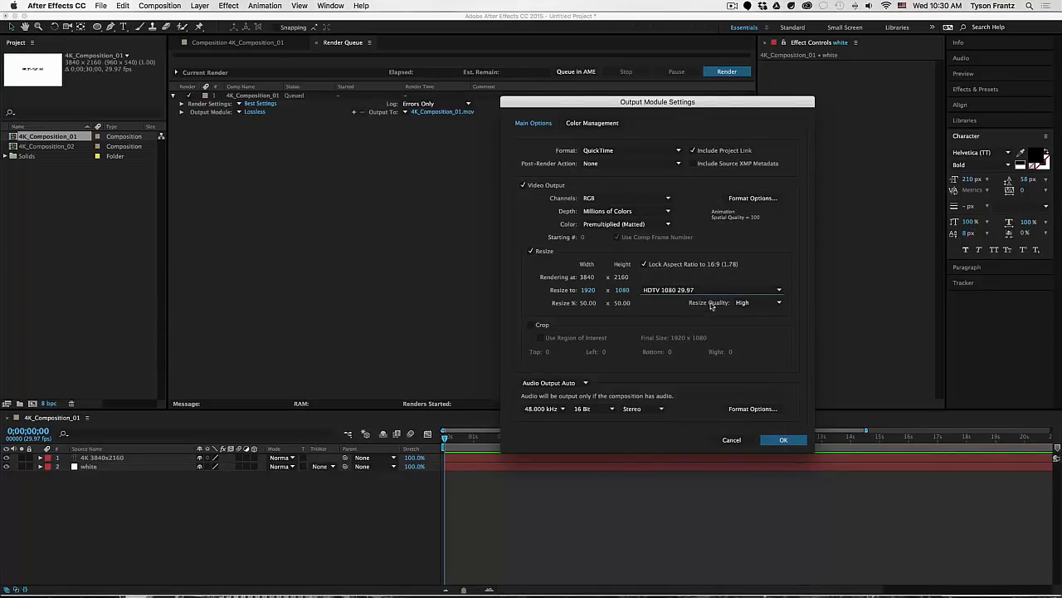
left_click(742, 302)
left_click(745, 318)
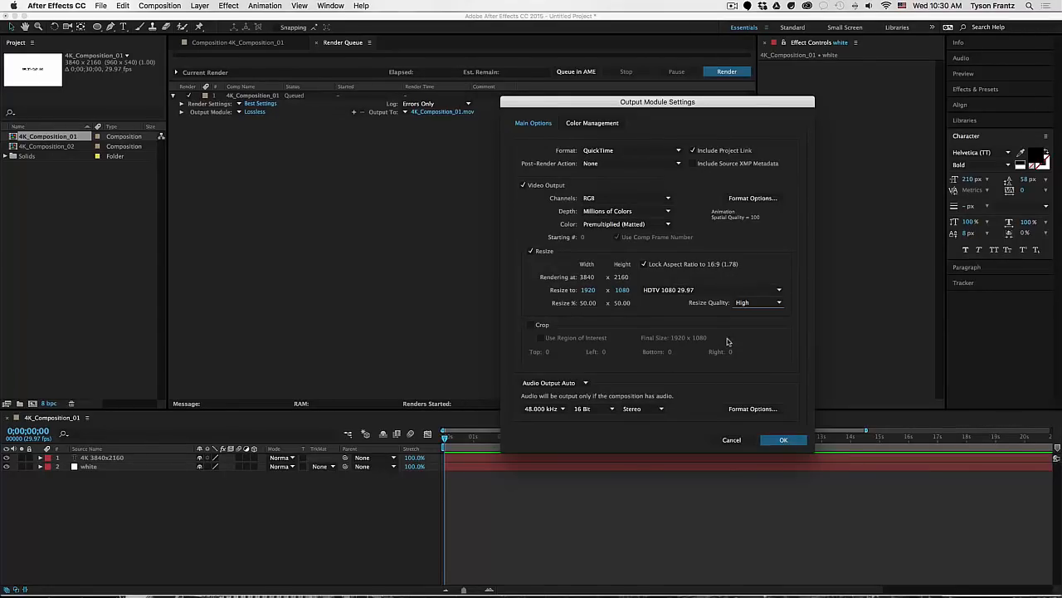
left_click(784, 440)
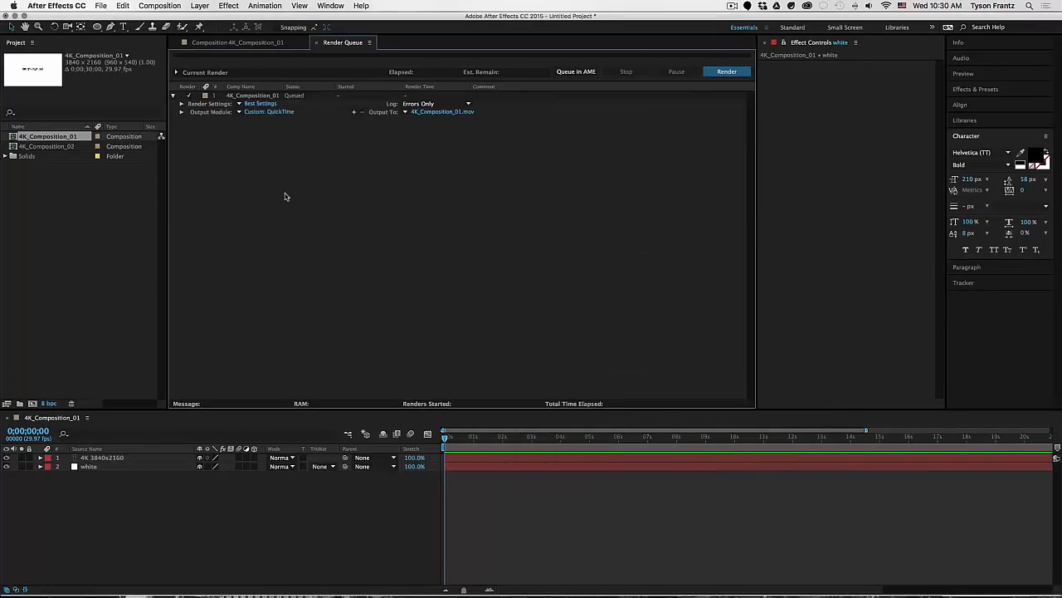
Step: Reset the queued 4K_Composition_01 output module to Lossless
left_click(259, 96)
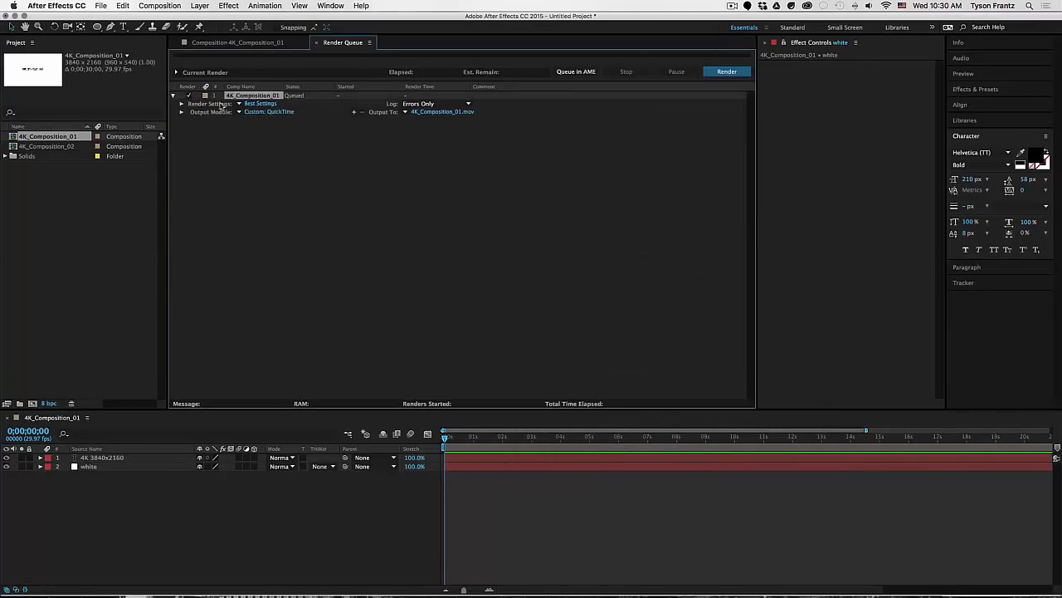
left_click(296, 148)
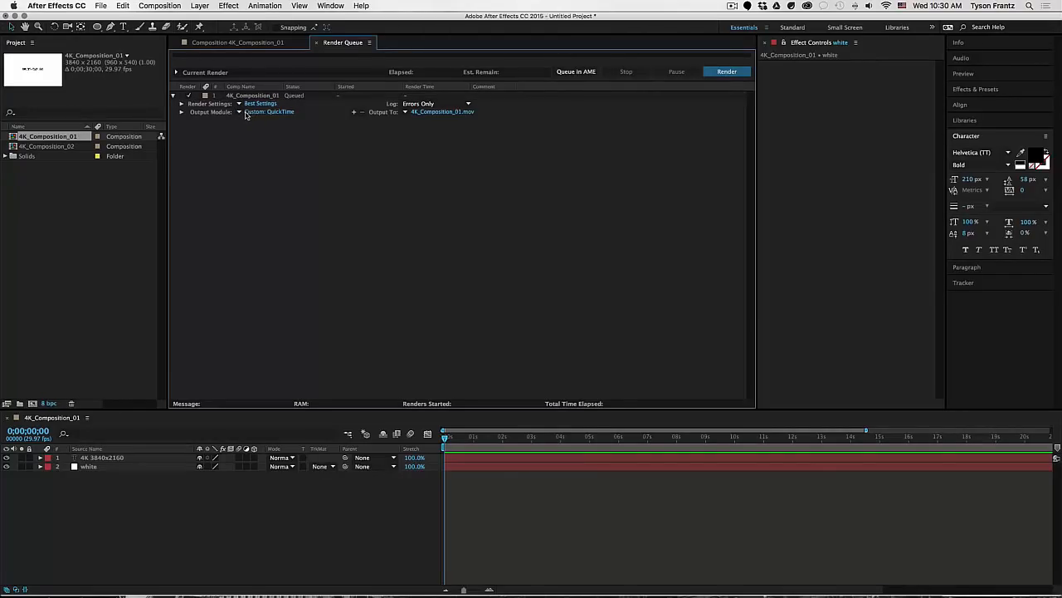
left_click(246, 113)
left_click(731, 439)
left_click(239, 112)
left_click(249, 122)
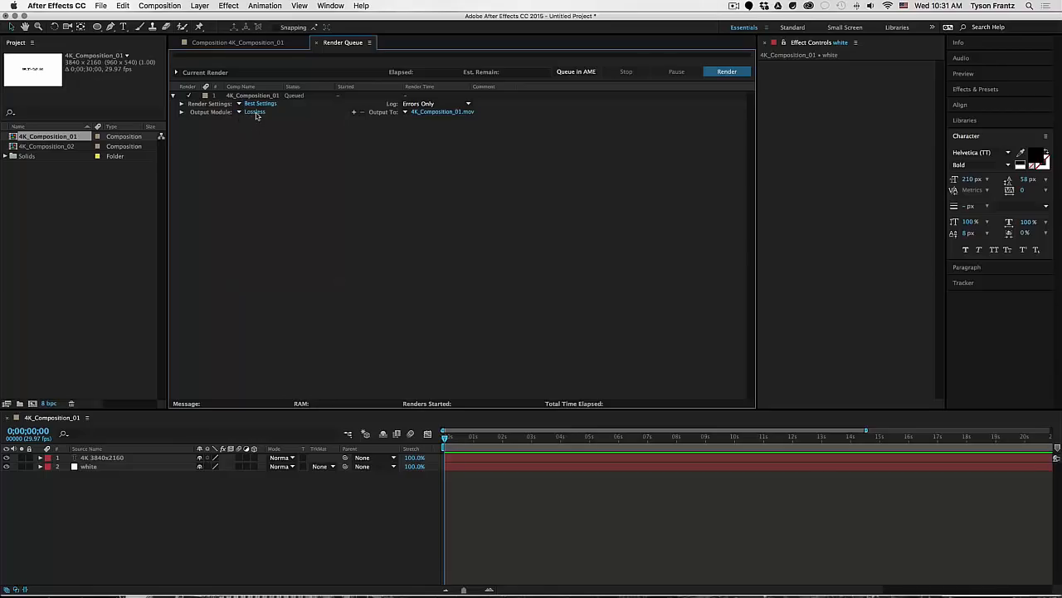
Step: Reapply the HDTV 1080 29.97 resize to 1920x1080 in the output module settings
left_click(255, 113)
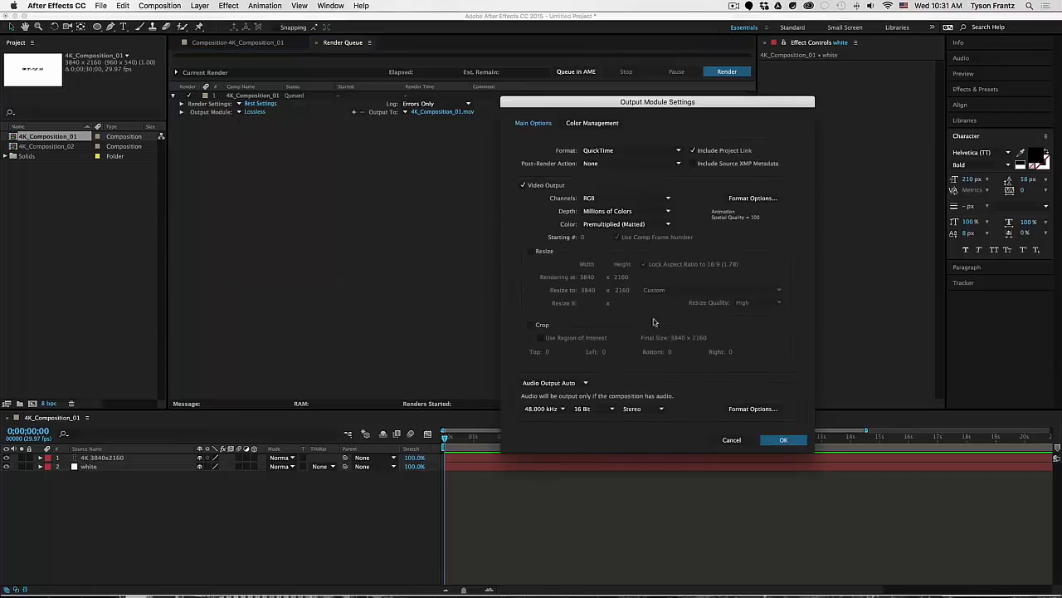
left_click(543, 252)
left_click(664, 290)
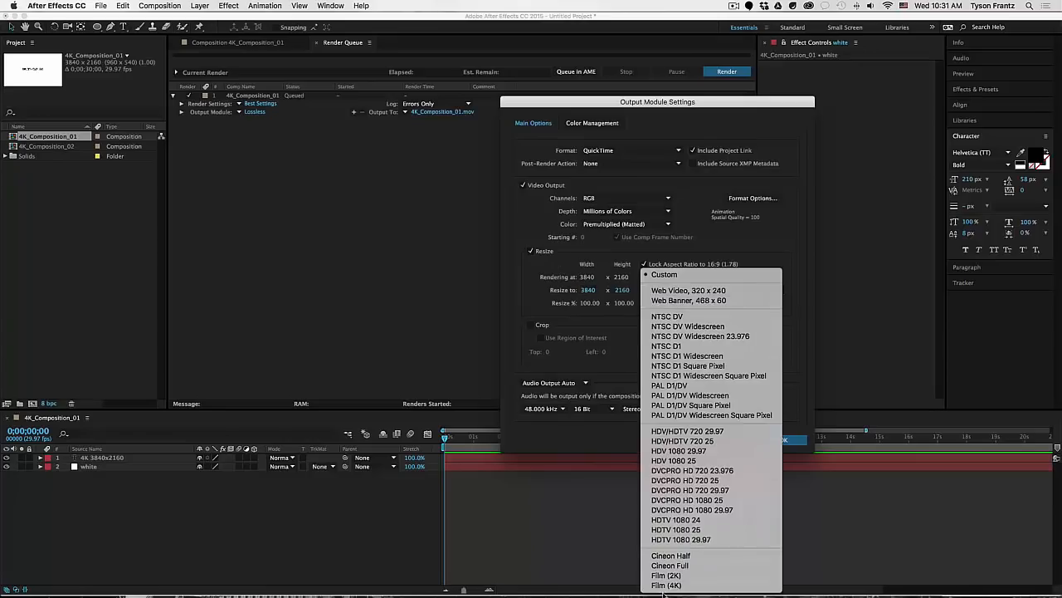
left_click(680, 540)
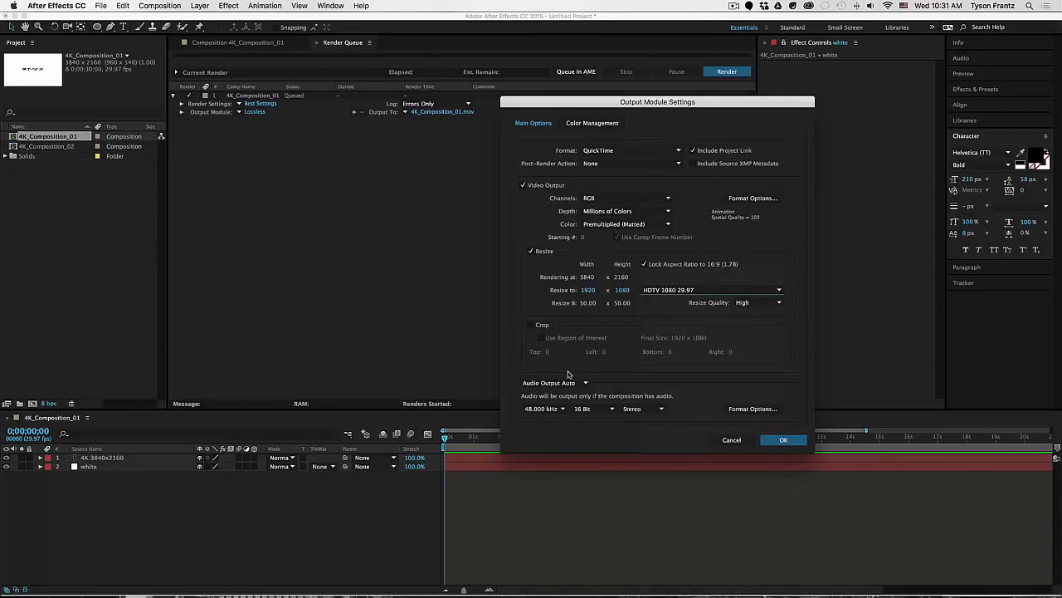
left_click(783, 439)
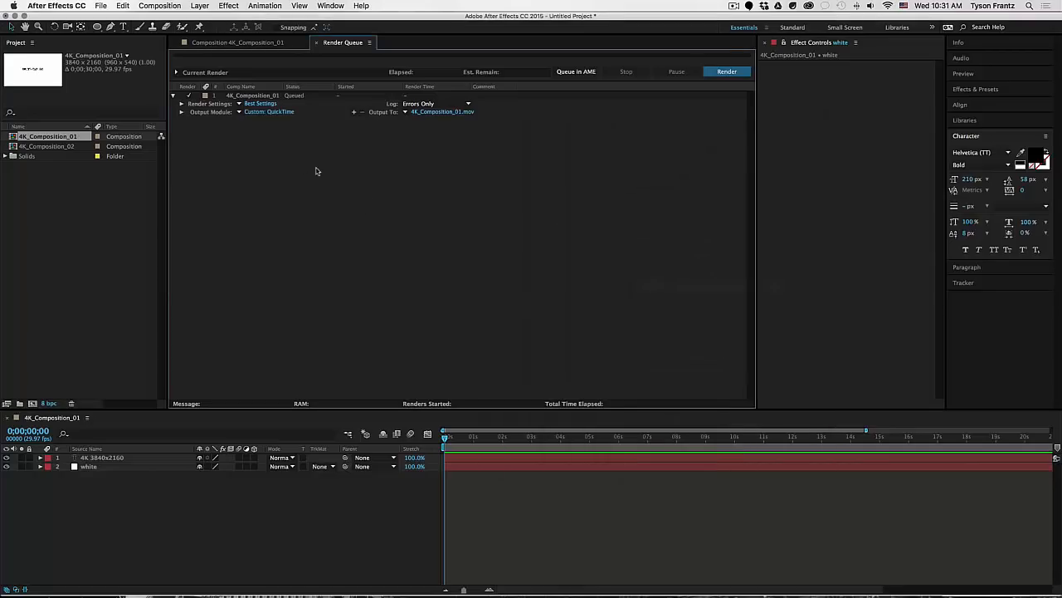
left_click(239, 113)
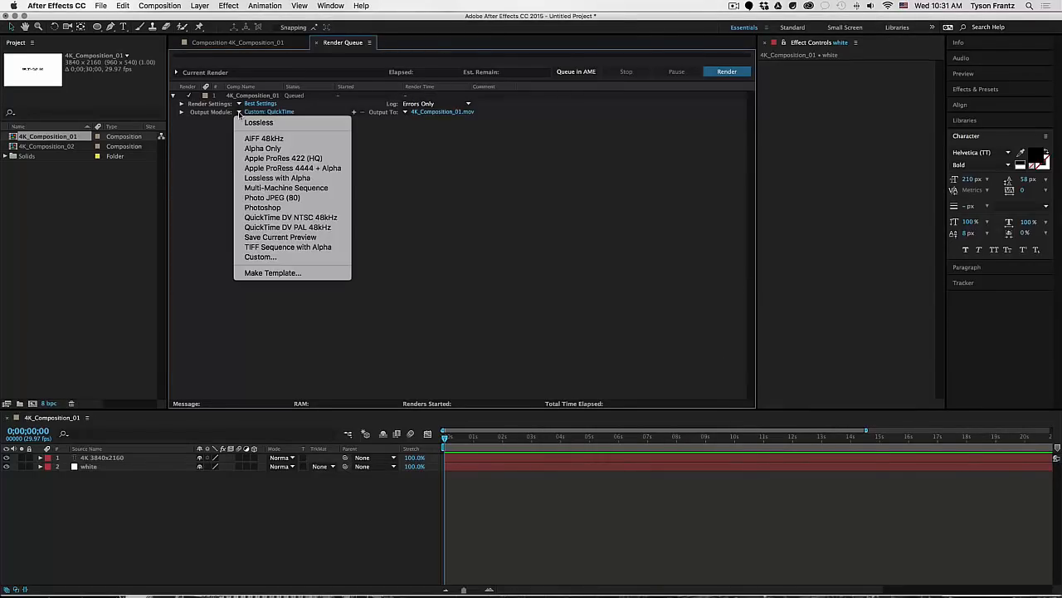
Step: Save the current output settings as a template named '4K to 1080p'
left_click(304, 276)
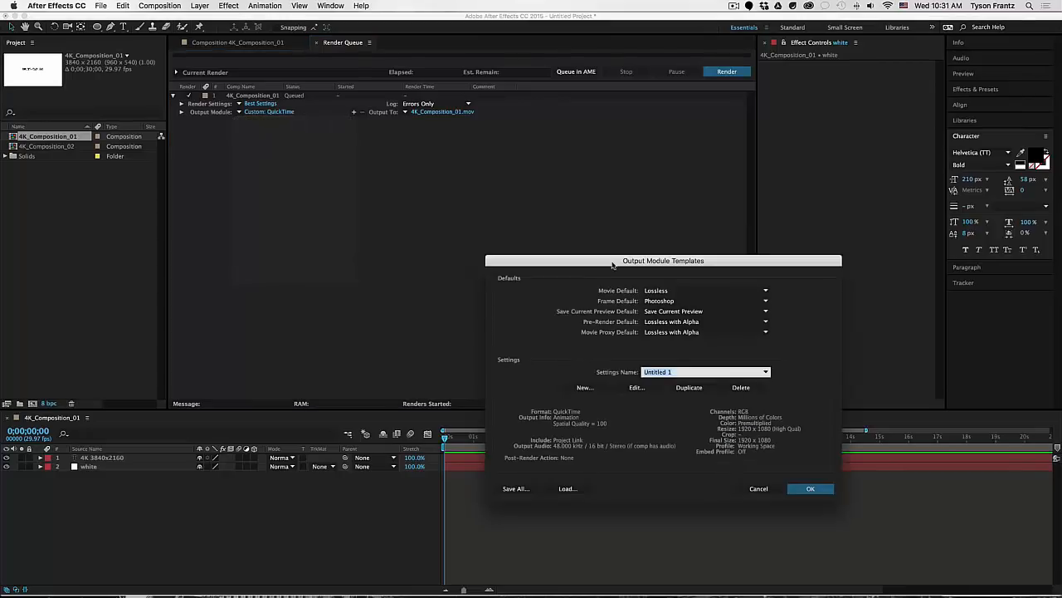
left_click_drag(612, 263, 487, 169)
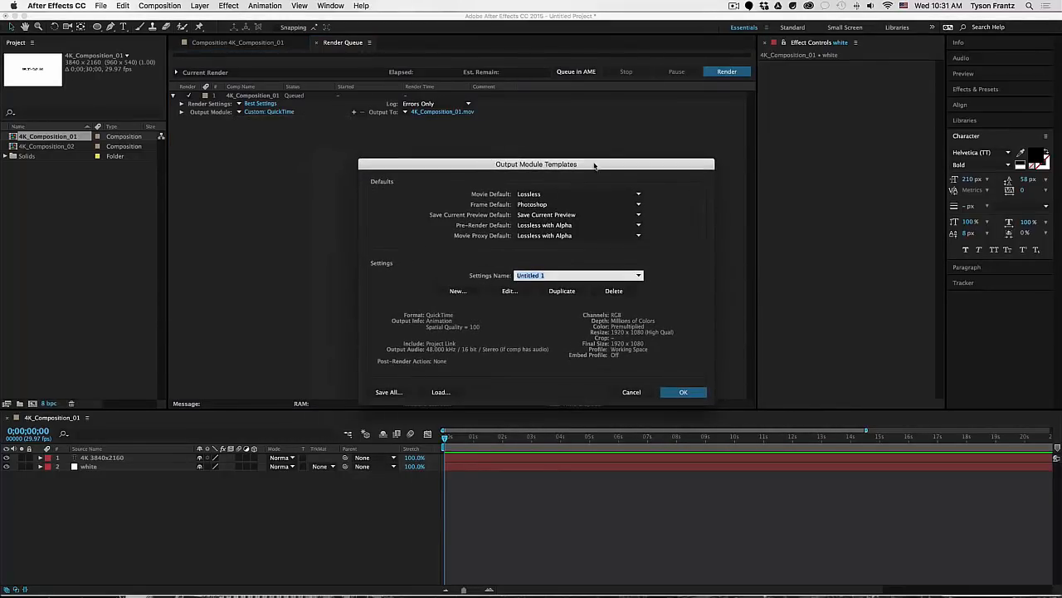
left_click_drag(592, 164, 586, 159)
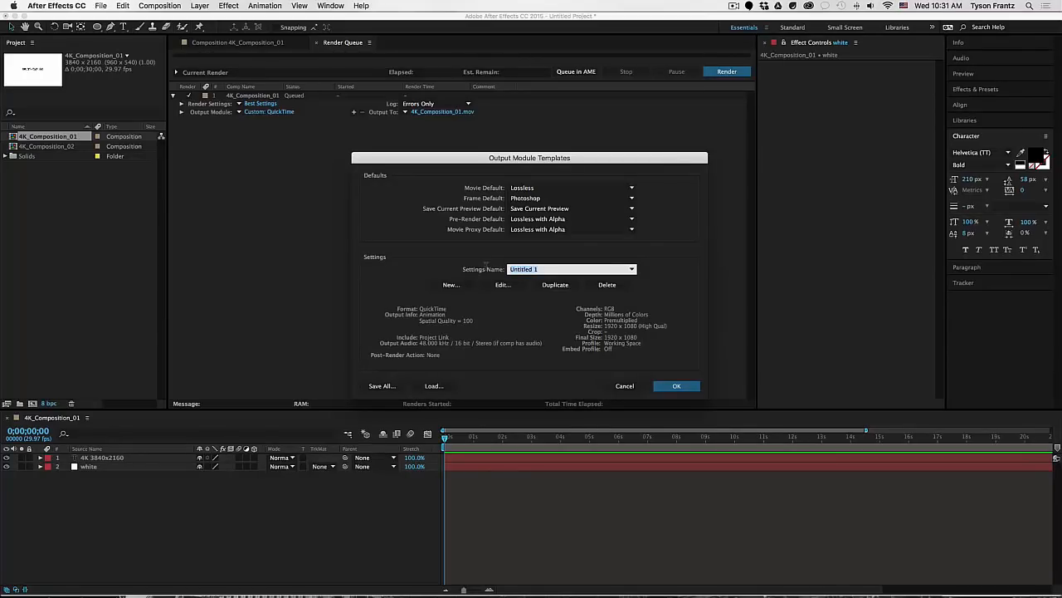
type("4K to 1080p")
left_click(676, 386)
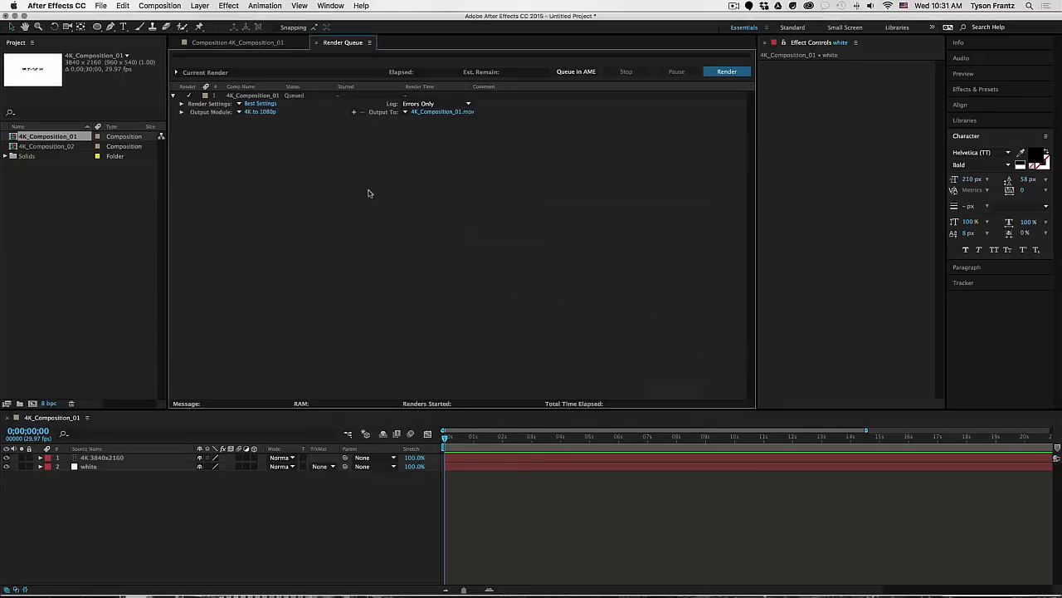
Step: Add 4K_Composition_02 to the render queue with the 4K to 1080p output module
left_click(239, 112)
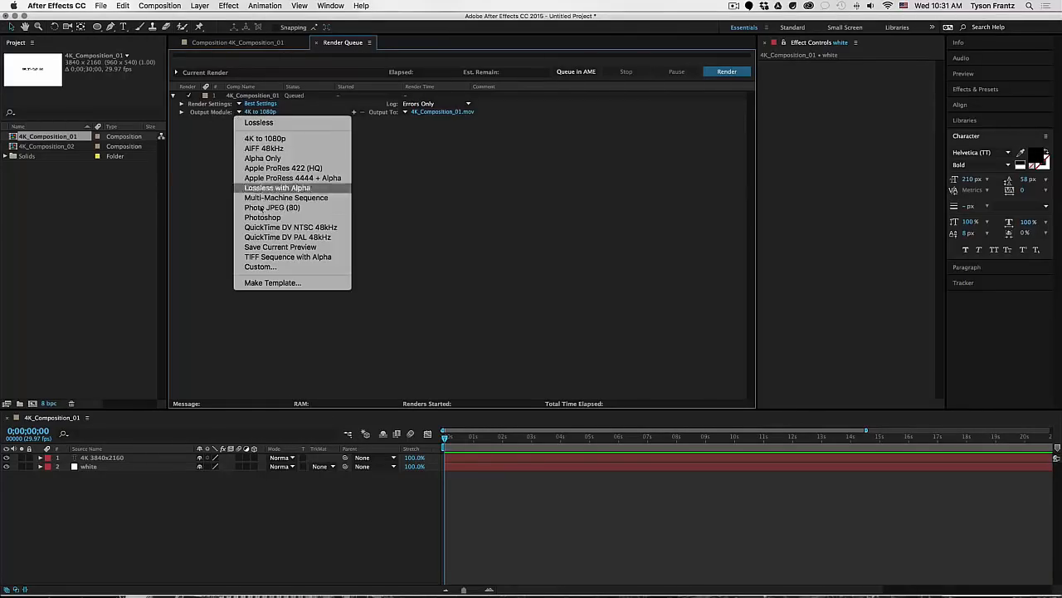
left_click(205, 146)
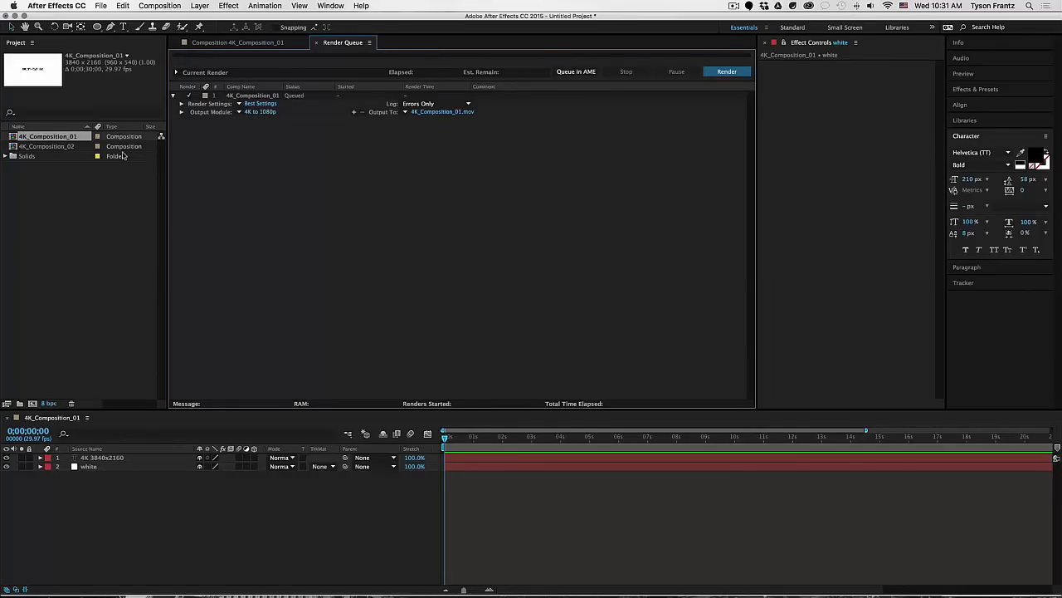
left_click(47, 147)
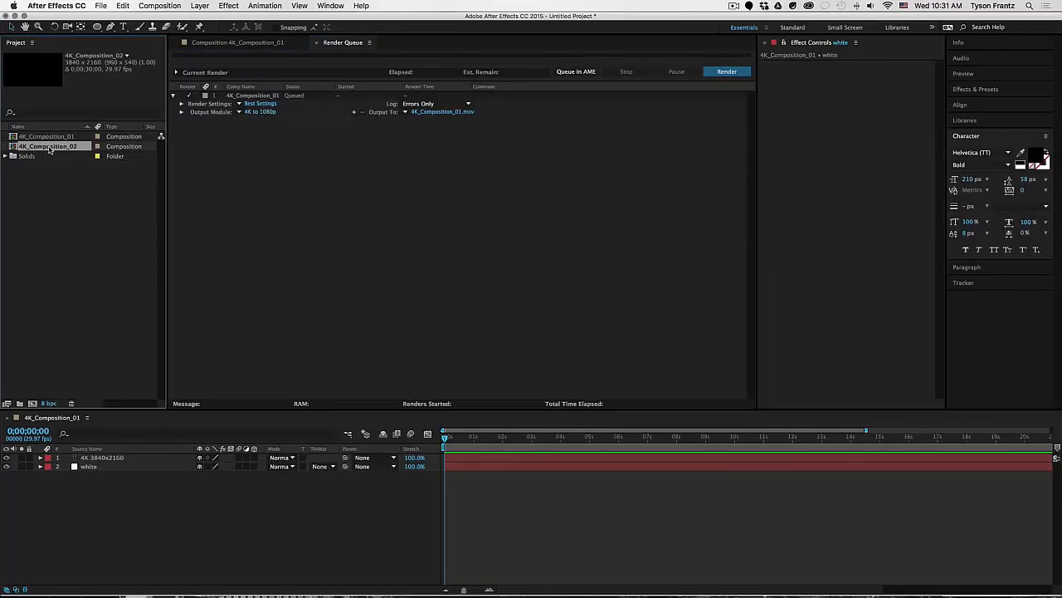
left_click_drag(53, 147, 277, 158)
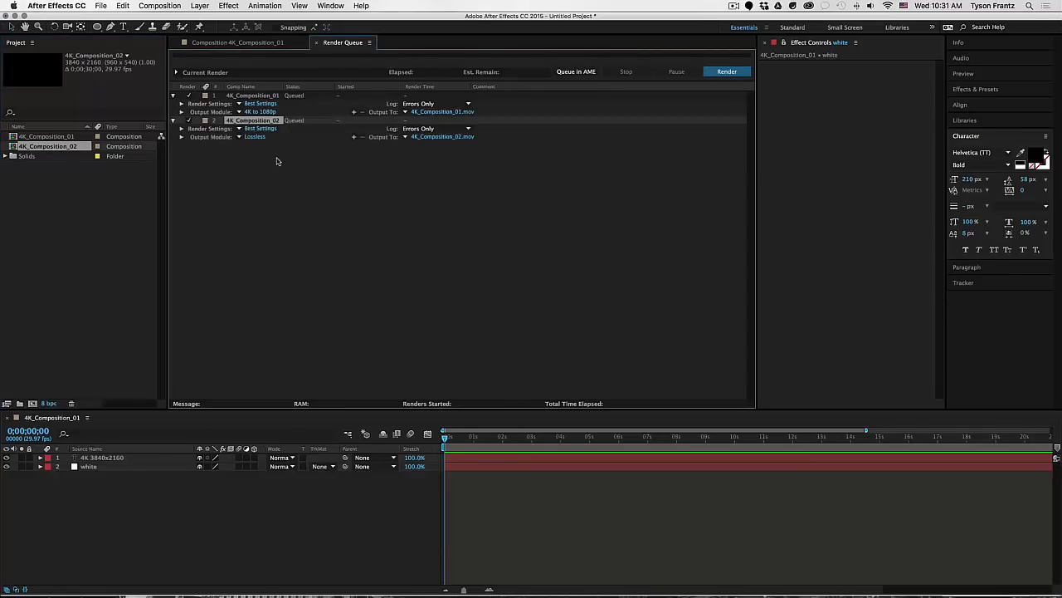
left_click(239, 138)
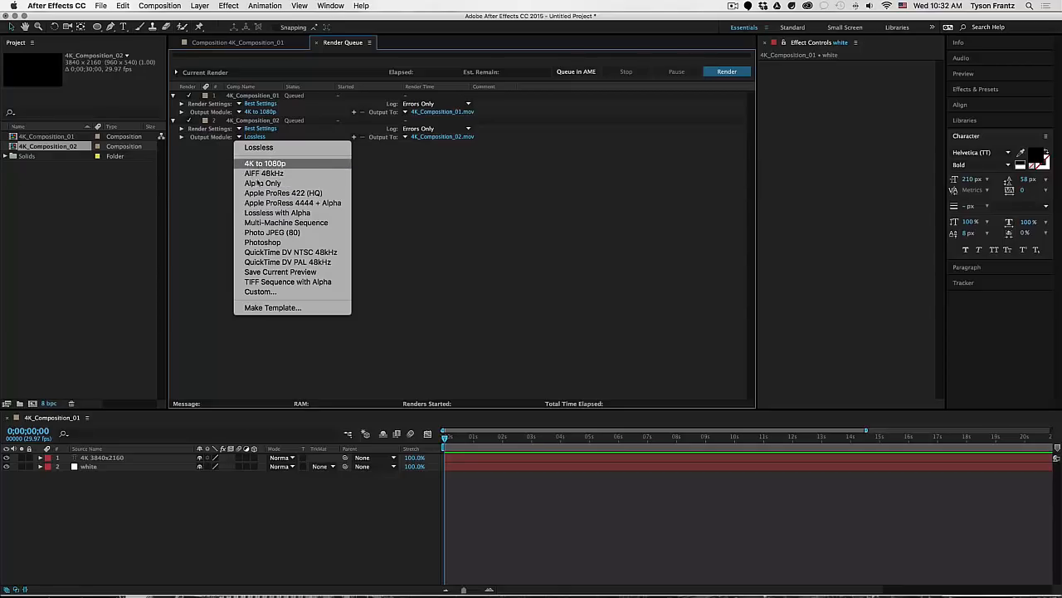
left_click(257, 164)
Step: Reset item 2's output to Lossless, then reapply the 4K to 1080p template
left_click(113, 203)
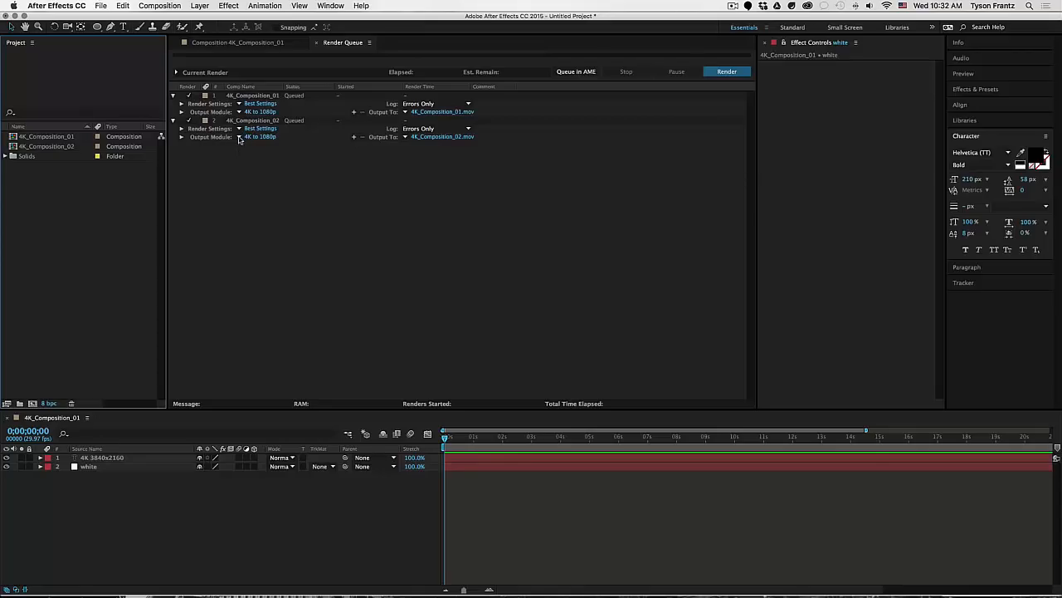
left_click(241, 138)
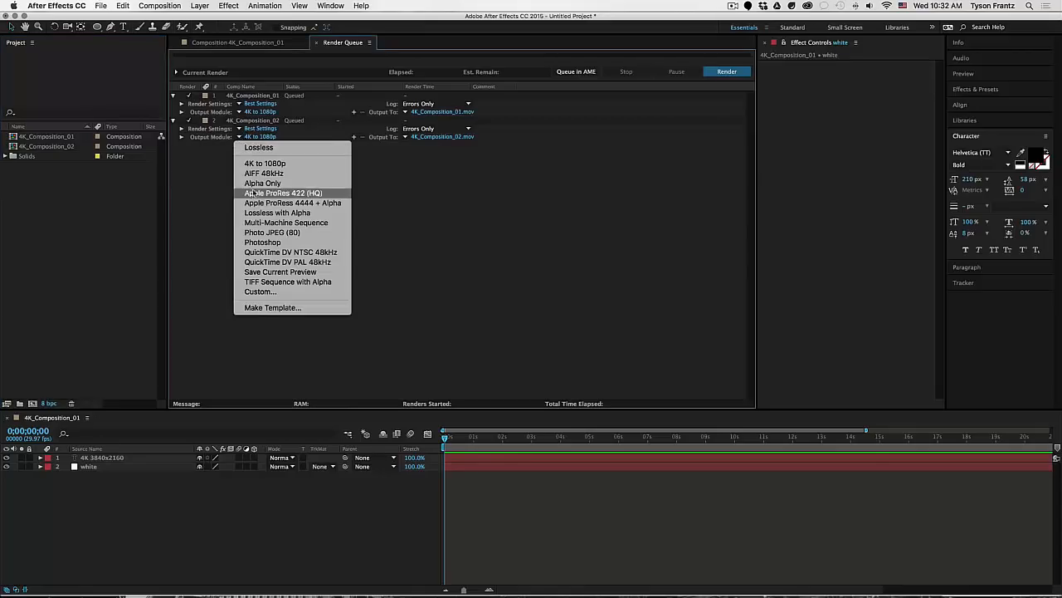
left_click(254, 147)
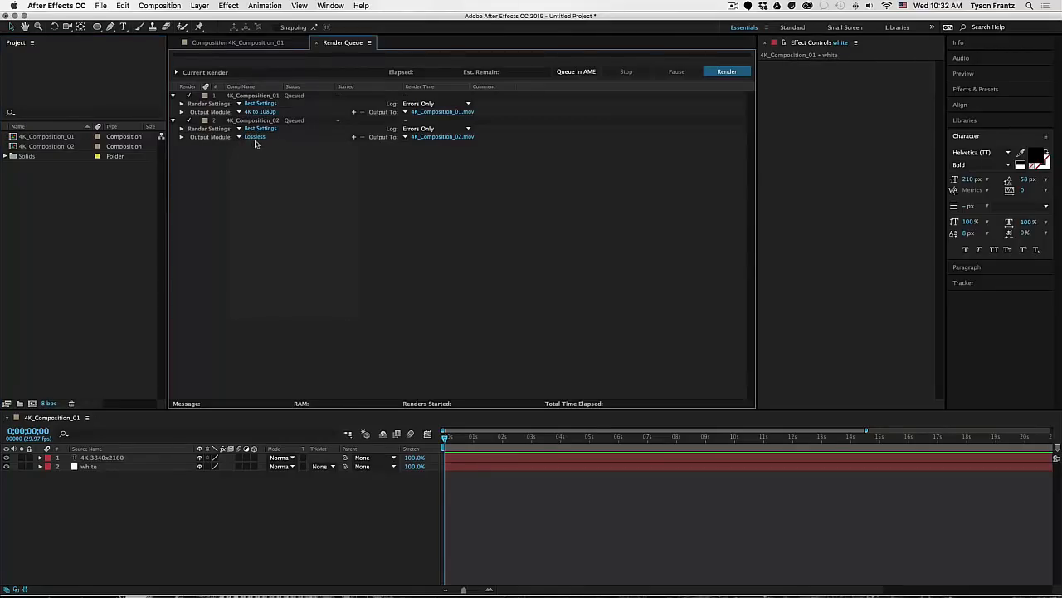
left_click(238, 139)
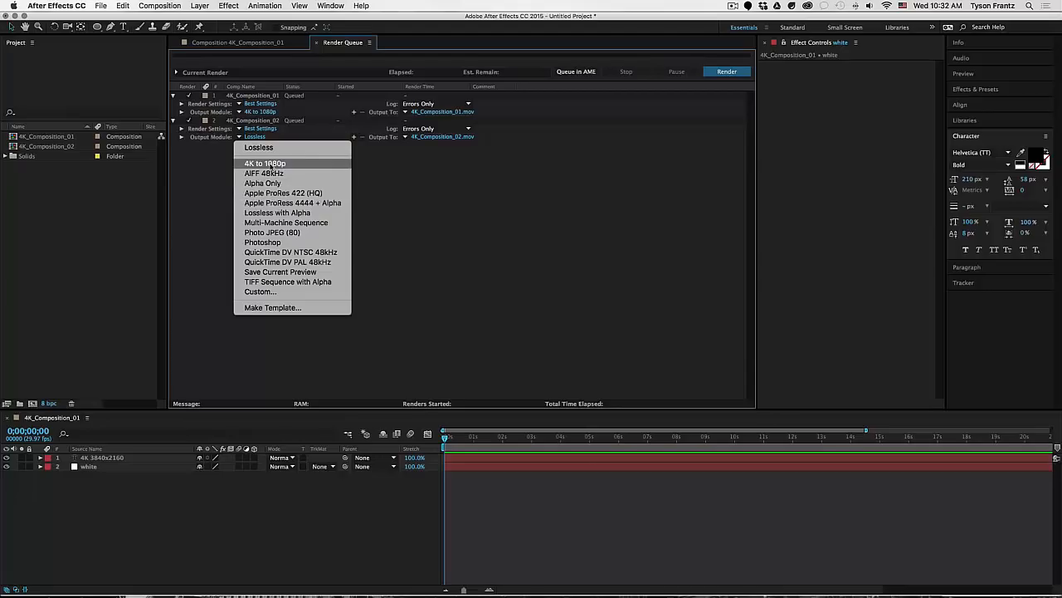
left_click(273, 164)
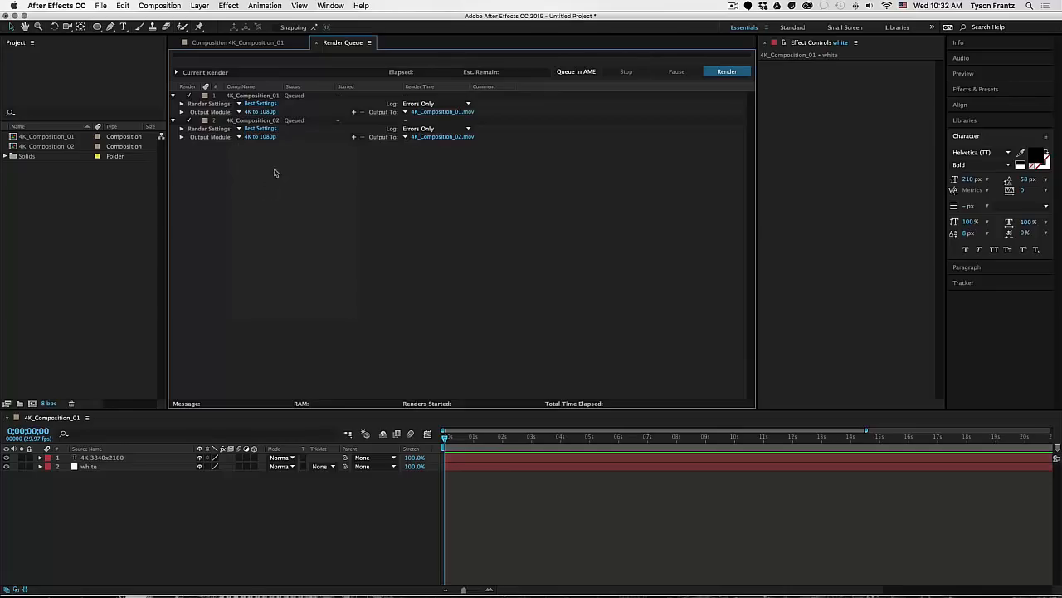
left_click(258, 125)
left_click(262, 216)
Step: Duplicate the comp into 4K_Composition_03 and add it to the render queue
left_click(54, 147)
key("ctrl+d")
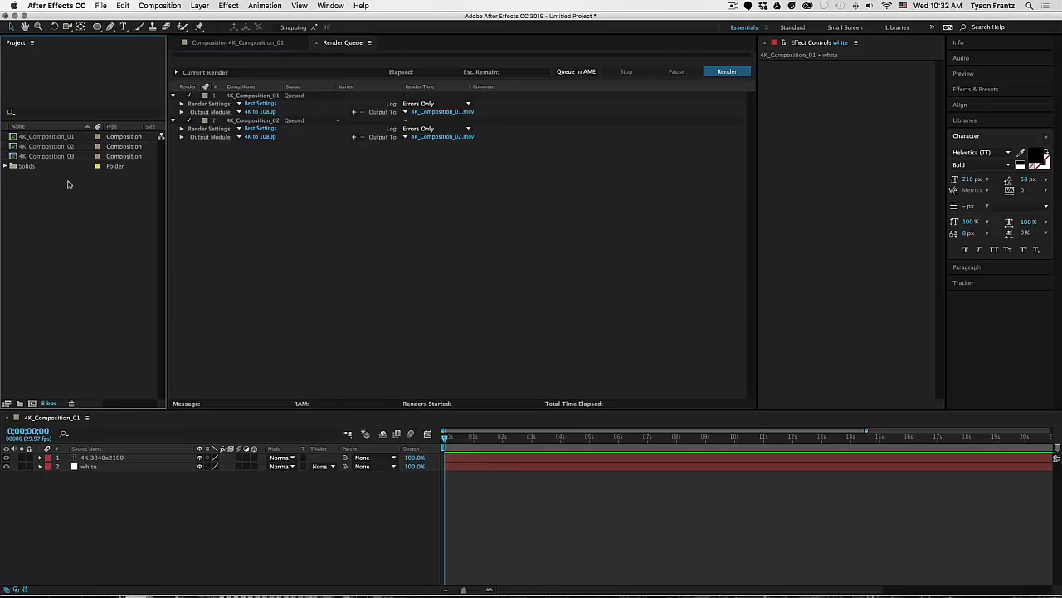
left_click_drag(57, 157, 271, 196)
left_click(273, 190)
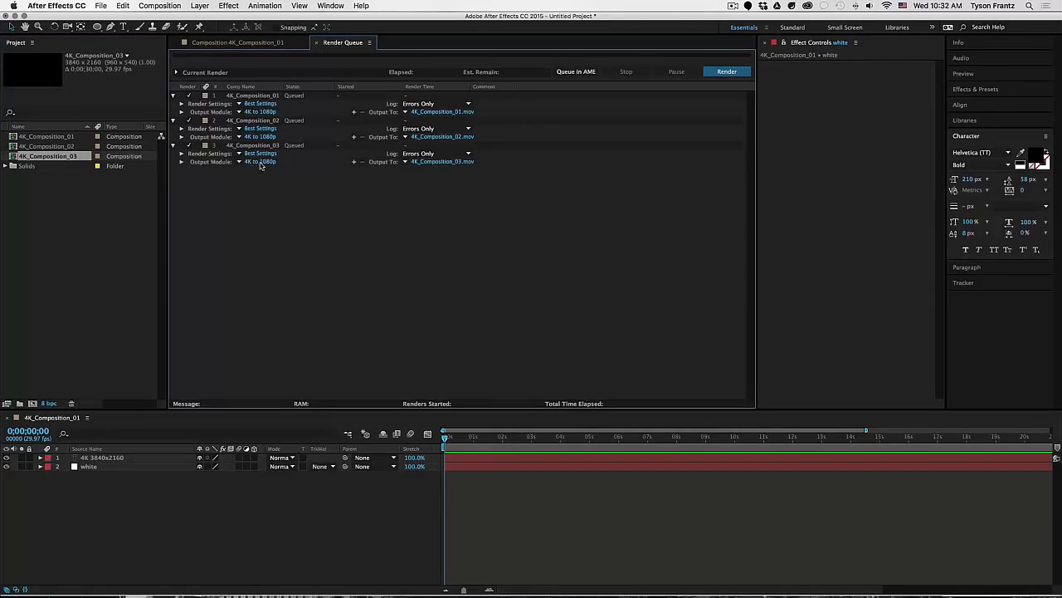
Step: Duplicate the comp repeatedly until 4K_Composition_10 exists
left_click(65, 157)
key("ctrl+d")
key("ctrl+d")
key("ctrl+d")
key("ctrl+d")
key("ctrl+d")
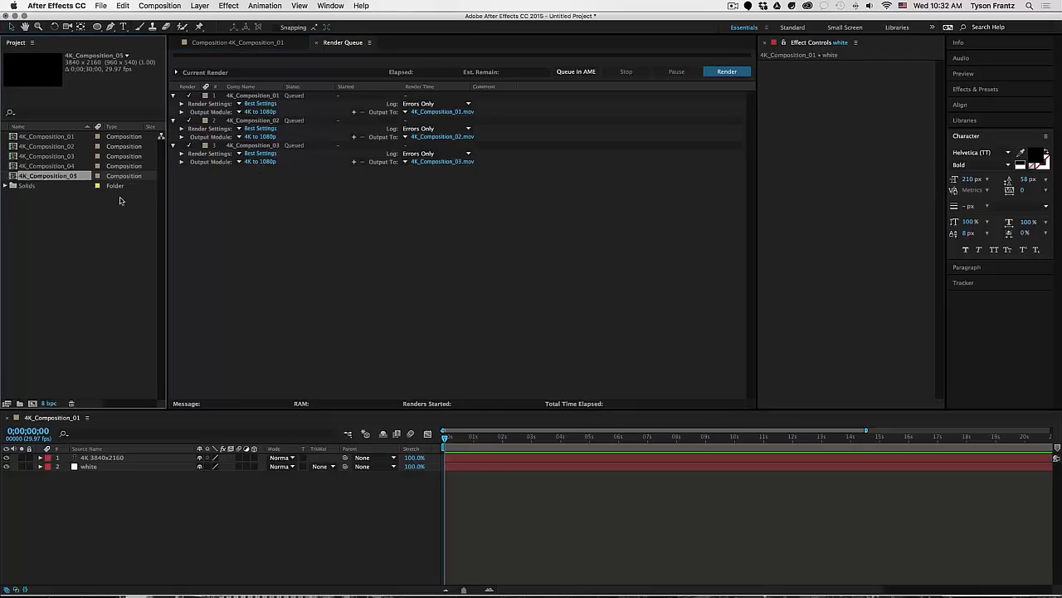
key("ctrl+d")
key("ctrl+d")
left_click(96, 262)
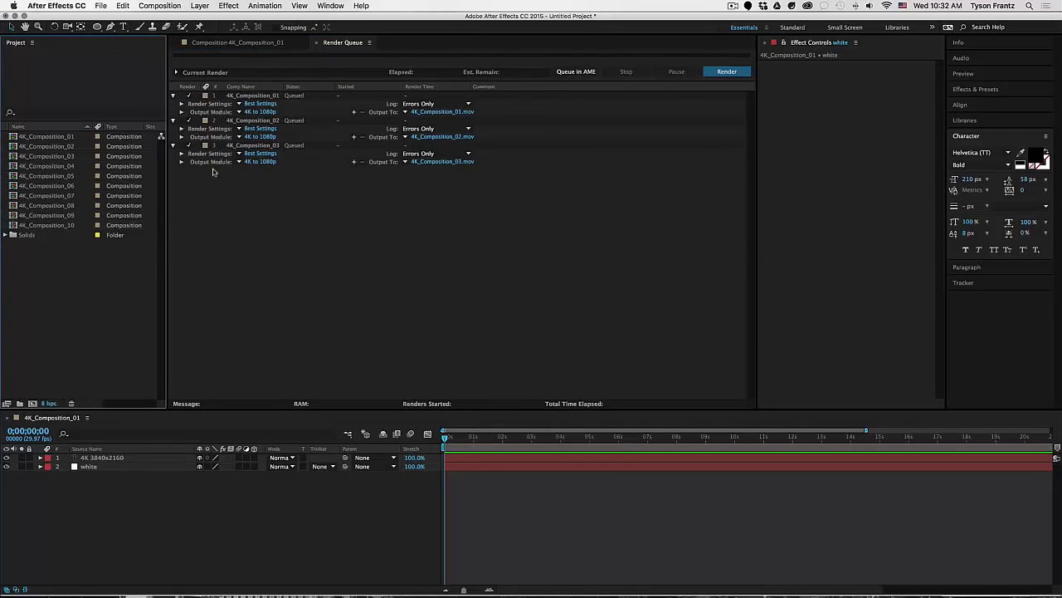
Step: Queue 4K_Composition_04 through 10 together, each keeping the 4K to 1080p output
left_click(59, 165)
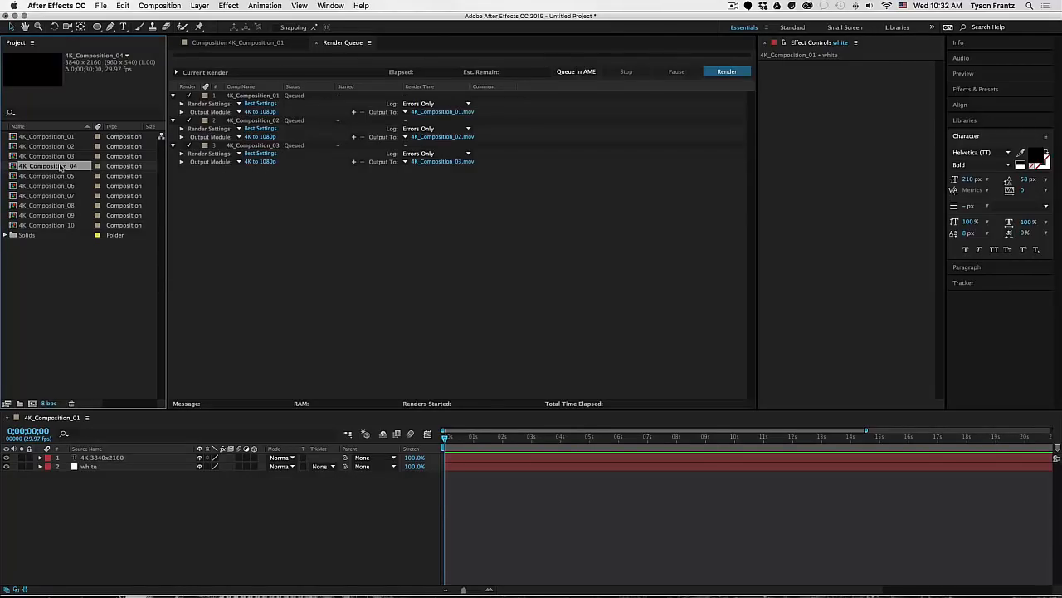
left_click(94, 227, "shift")
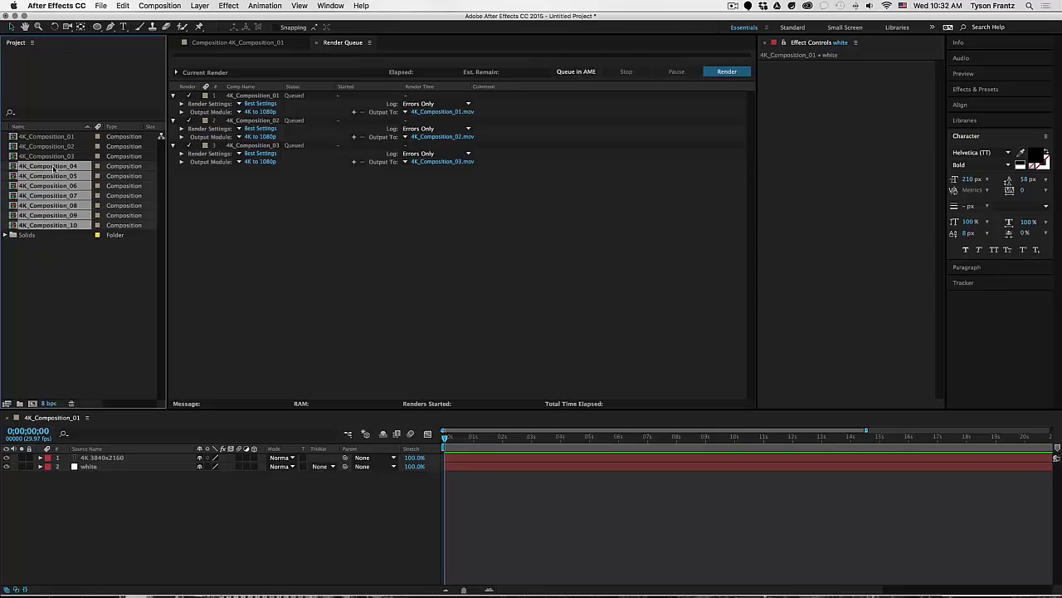
left_click_drag(53, 168, 291, 304)
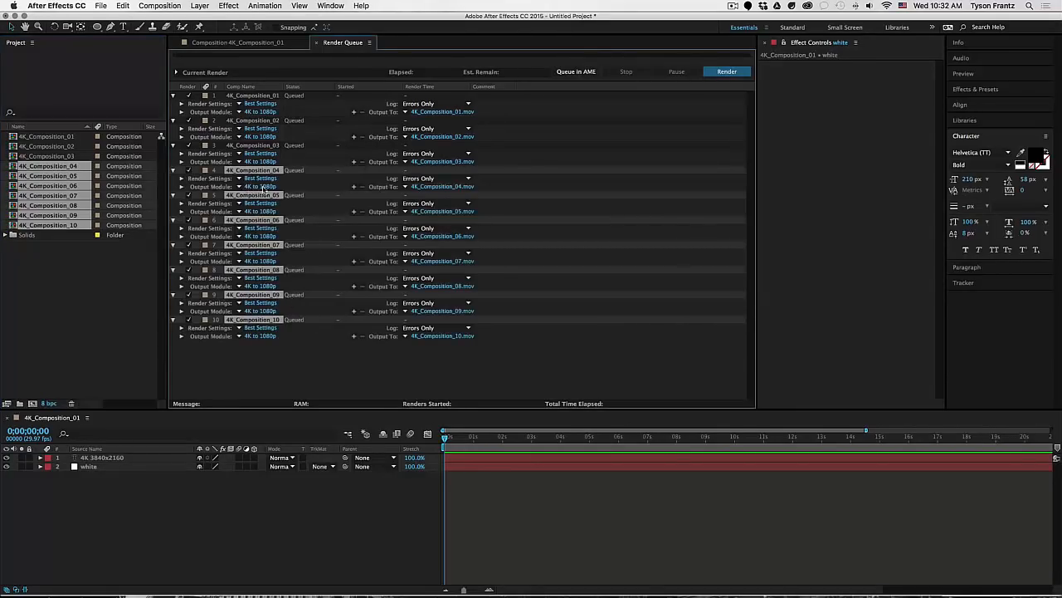
left_click(239, 186)
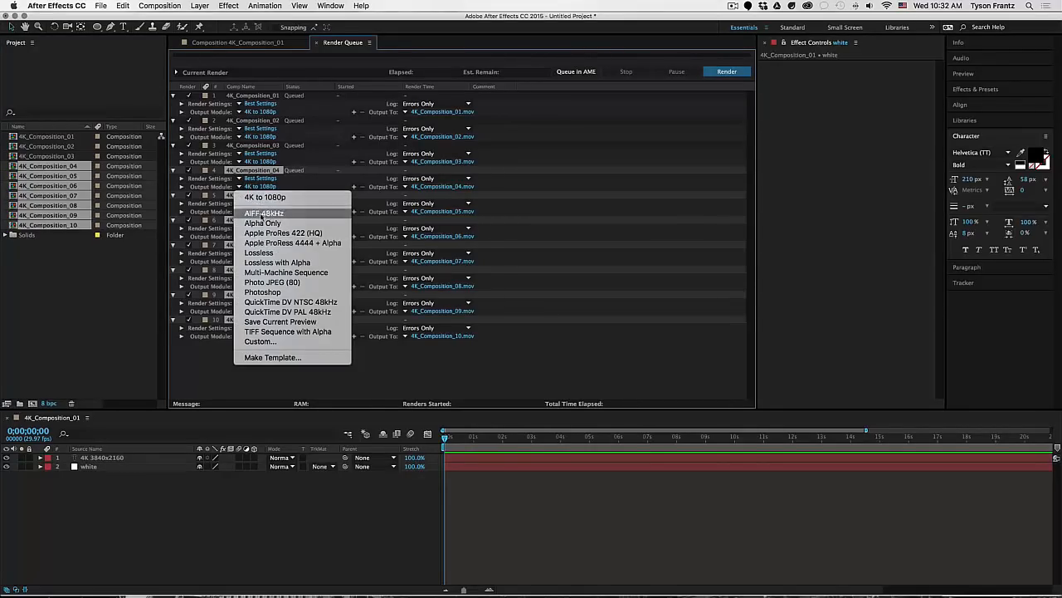
left_click(210, 363)
left_click(282, 358)
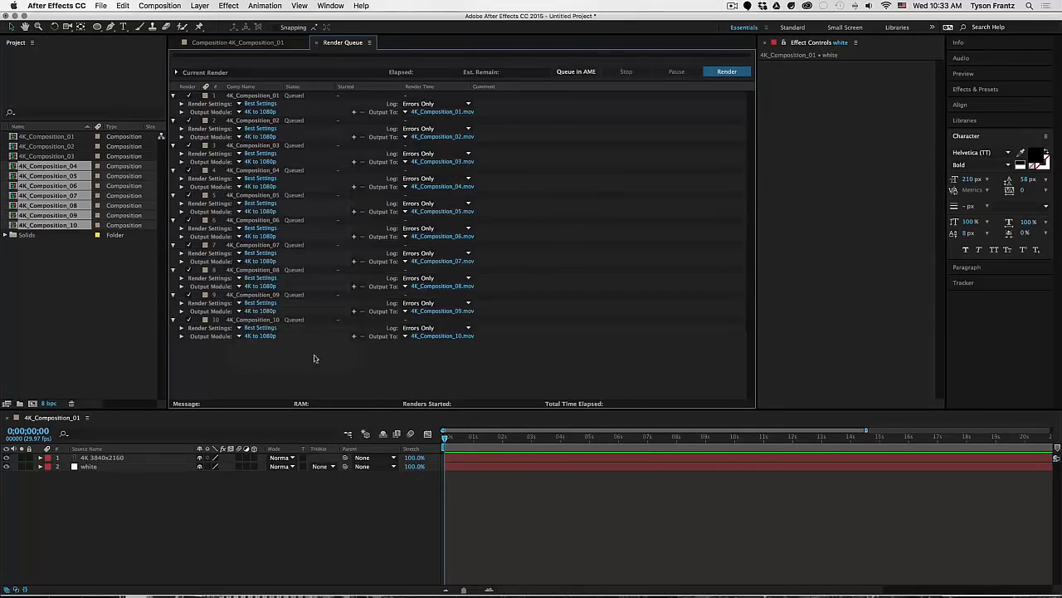
left_click(110, 295)
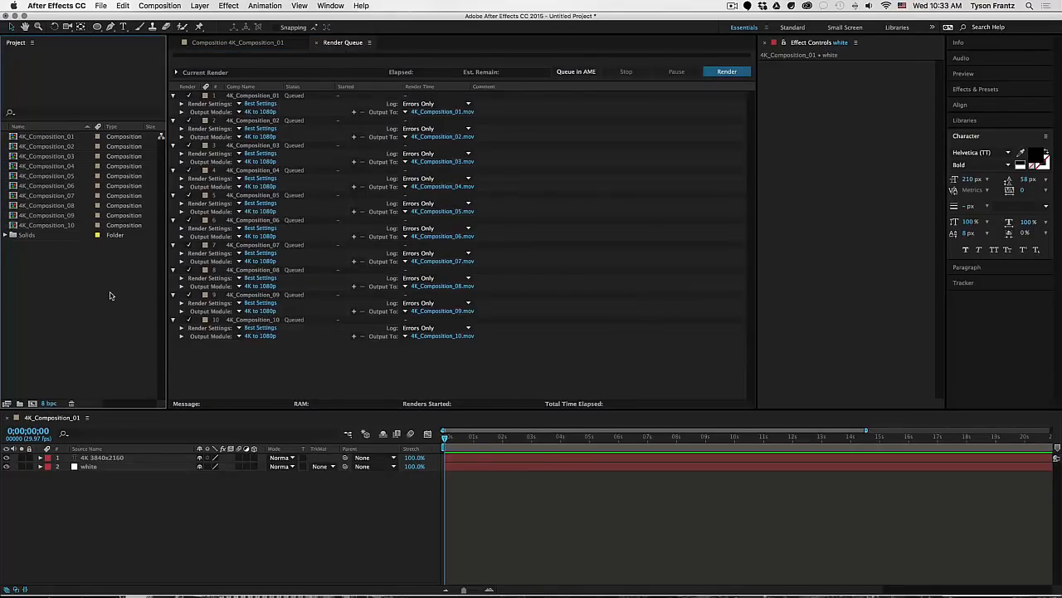
left_click(303, 368)
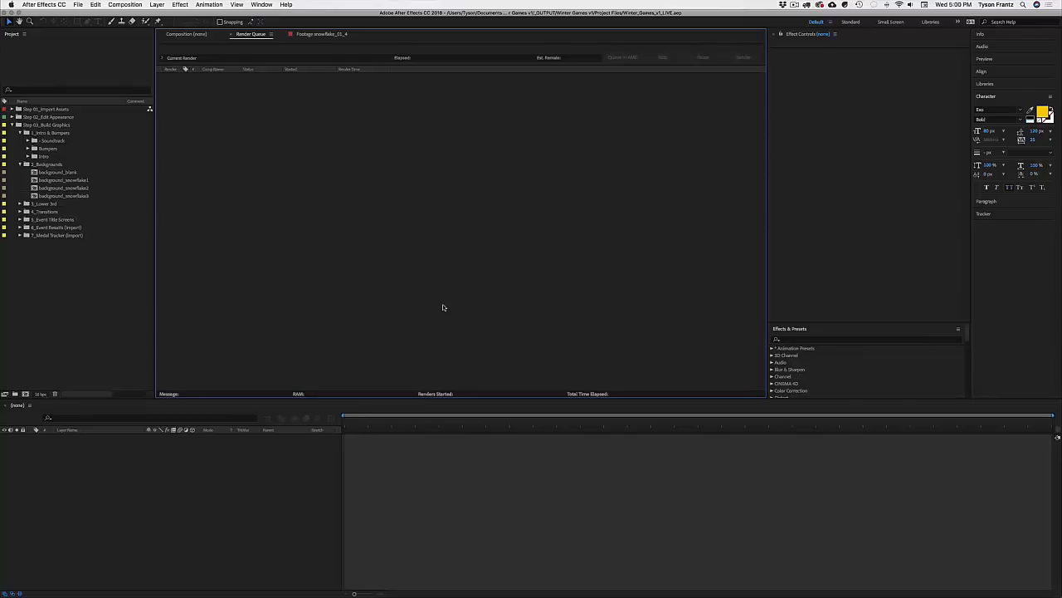
Step: Expand the Intro, 3_Lower 3rd, 5_Event Title Screens and Backgrounds folders, selecting intro_animation_6sec
left_click(49, 301)
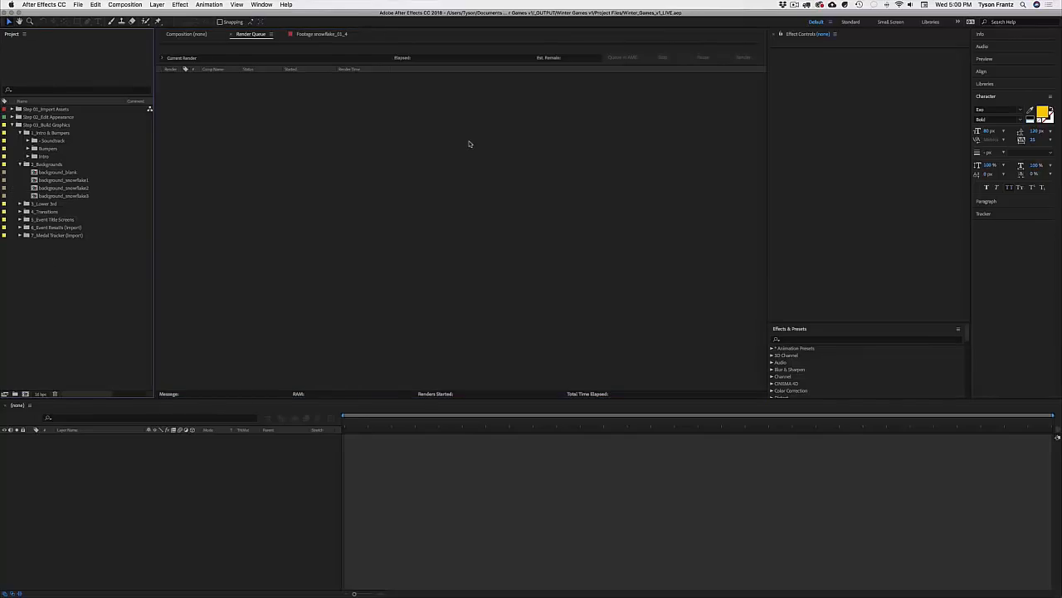
left_click(65, 189)
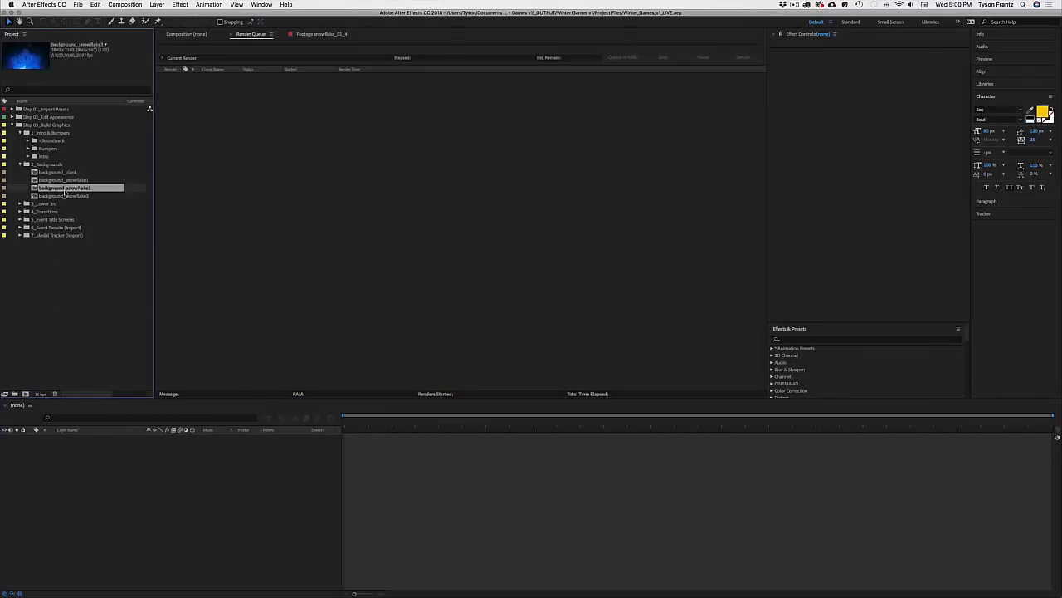
left_click(67, 181)
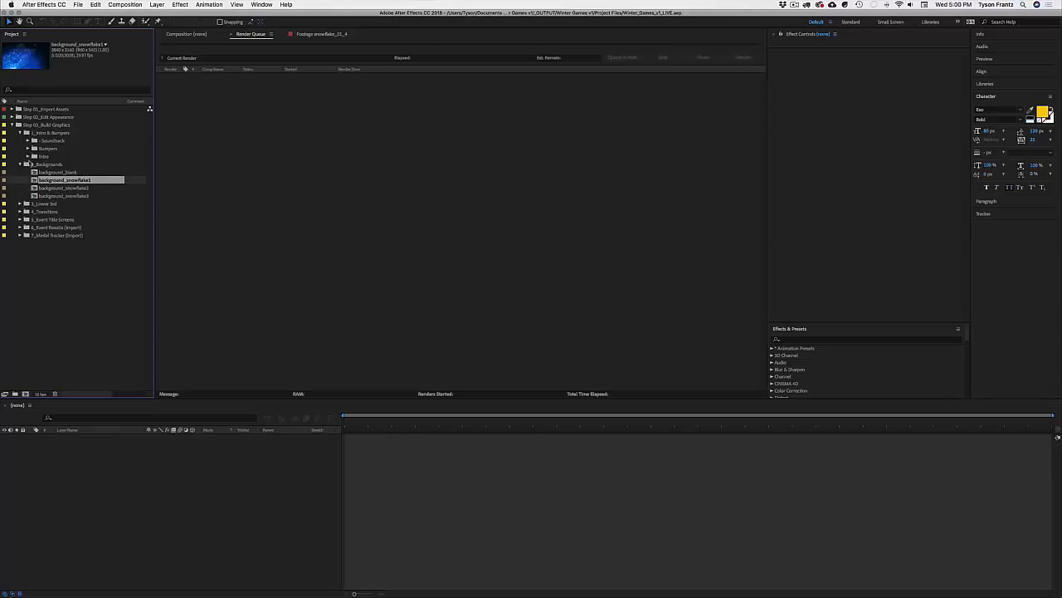
left_click(28, 156)
left_click(66, 164)
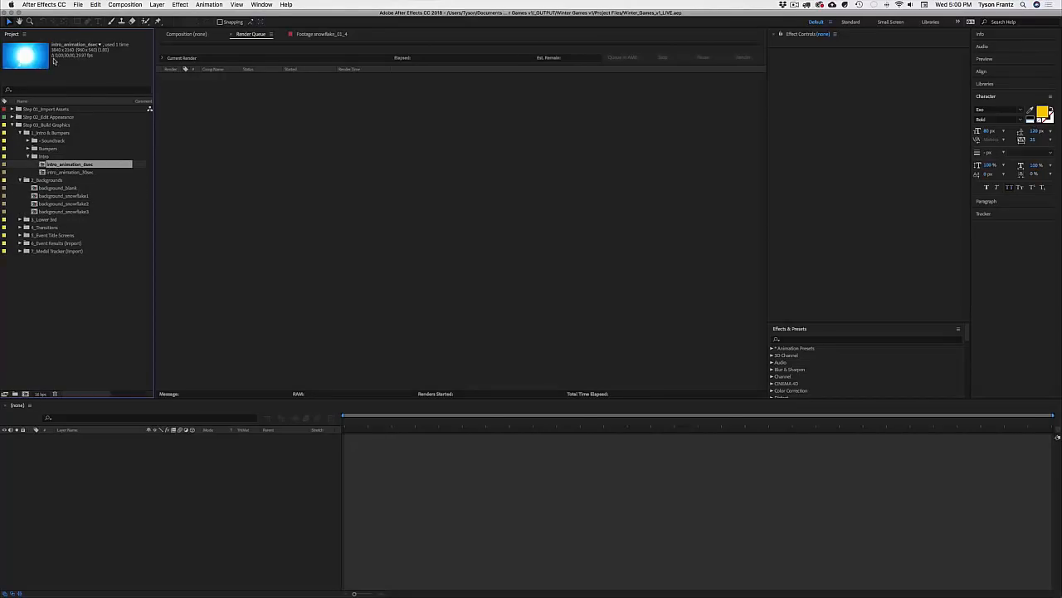
left_click(19, 220)
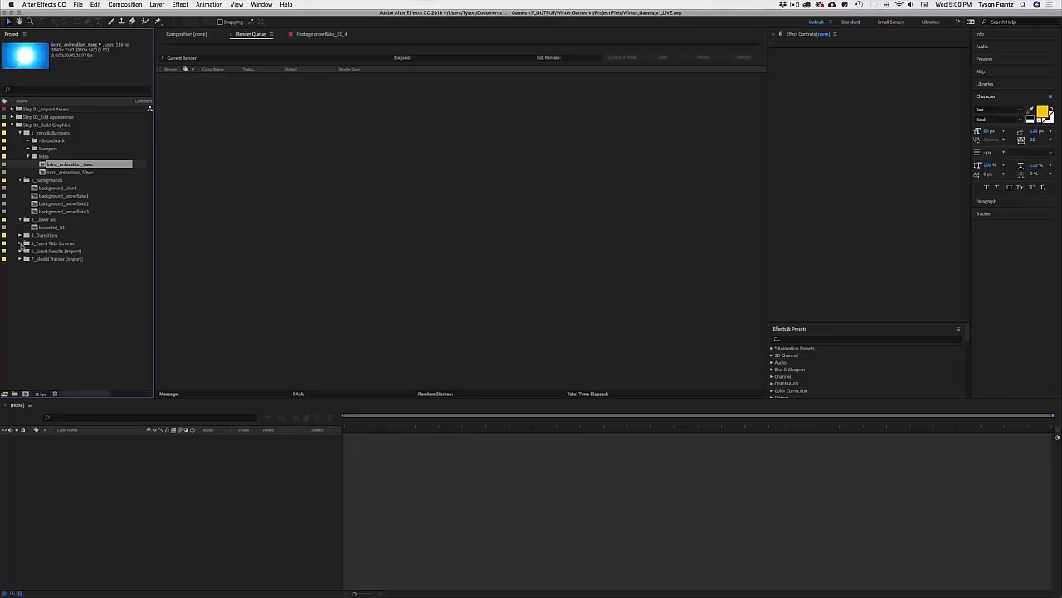
left_click(20, 243)
left_click(27, 251)
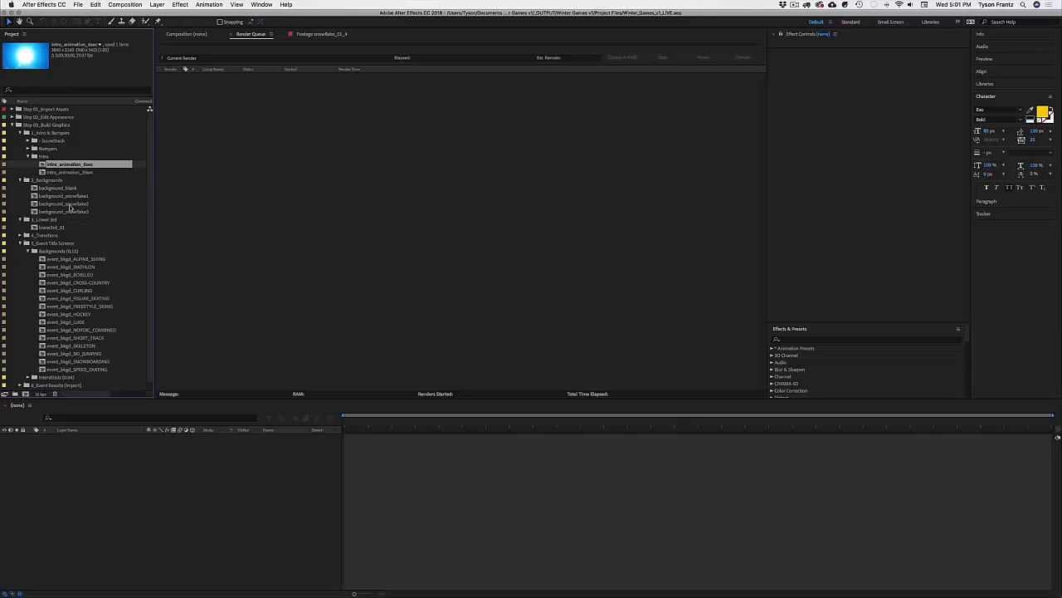
Step: Queue intro_animation_6sec, background_snowflake2, lowerthird_01 and event_bkgd_ALPINE_SKIING for rendering
left_click(68, 204, "super")
left_click(50, 227, "super")
left_click(65, 259, "super")
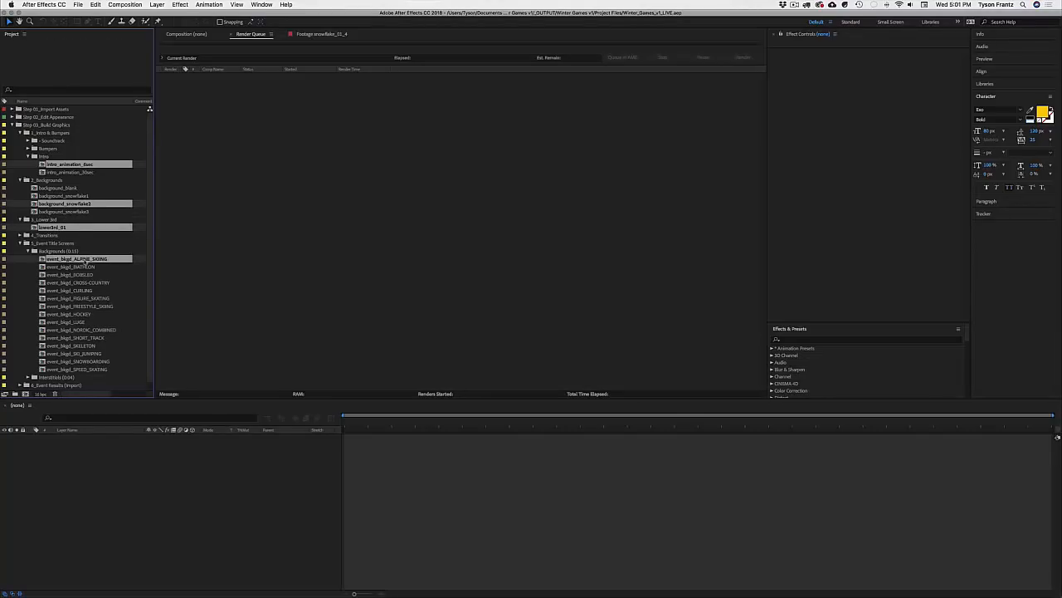
left_click_drag(58, 228, 298, 228)
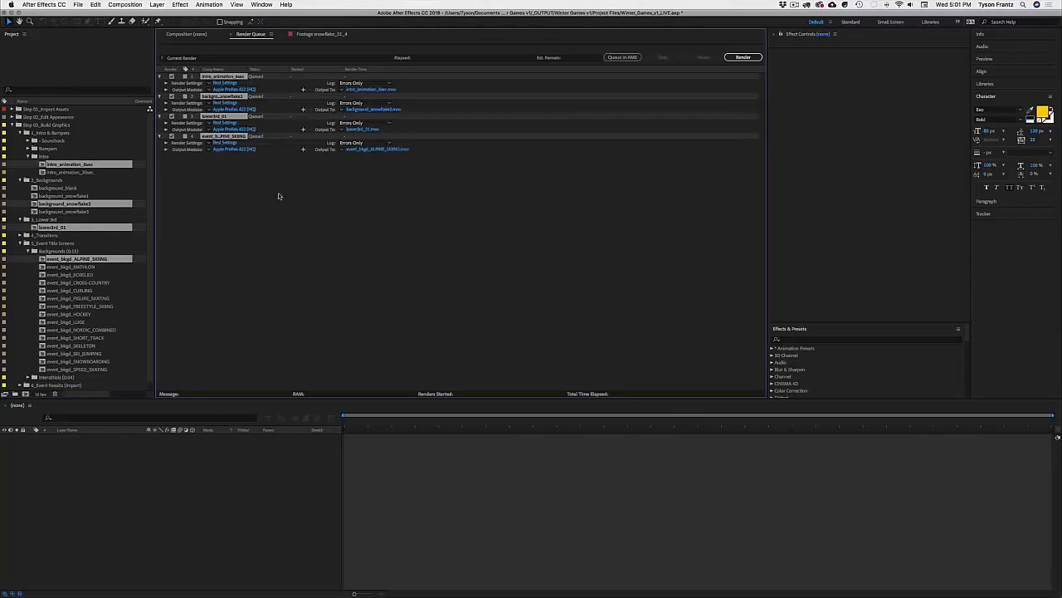
left_click(256, 183)
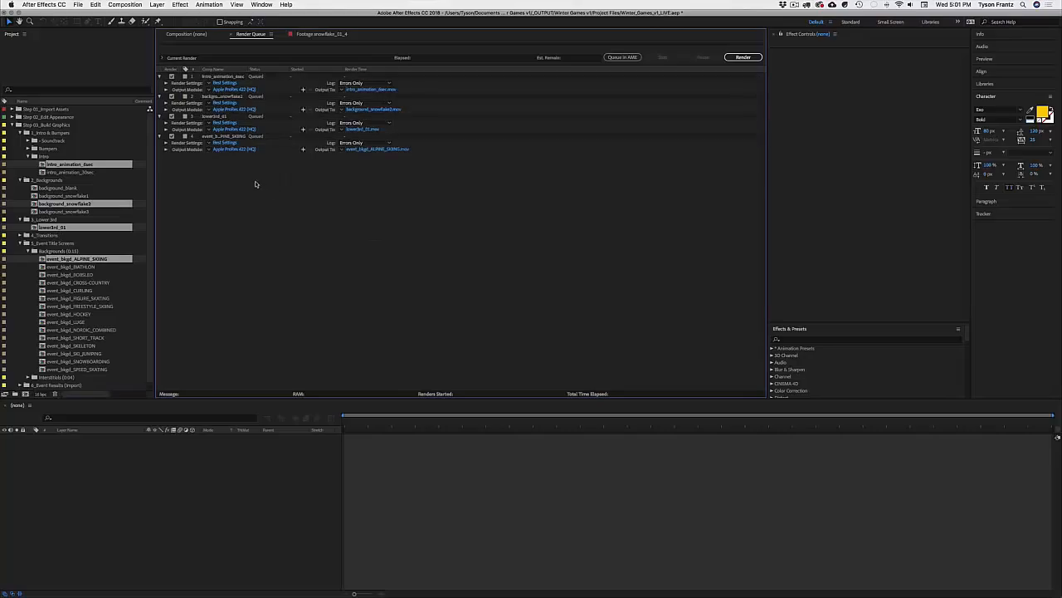
Step: Collapse the project folders and review the four ProRes 422 (HQ) render items
left_click(39, 134)
key("super+a")
left_click(12, 125, "alt")
left_click(148, 164)
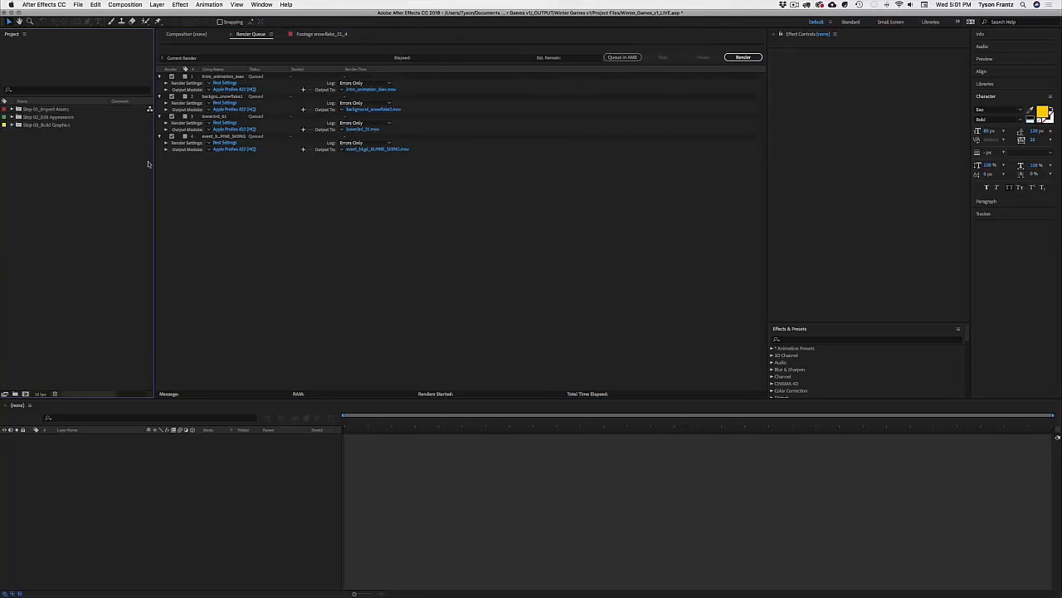
mouse_move(443, 585)
left_click(431, 265)
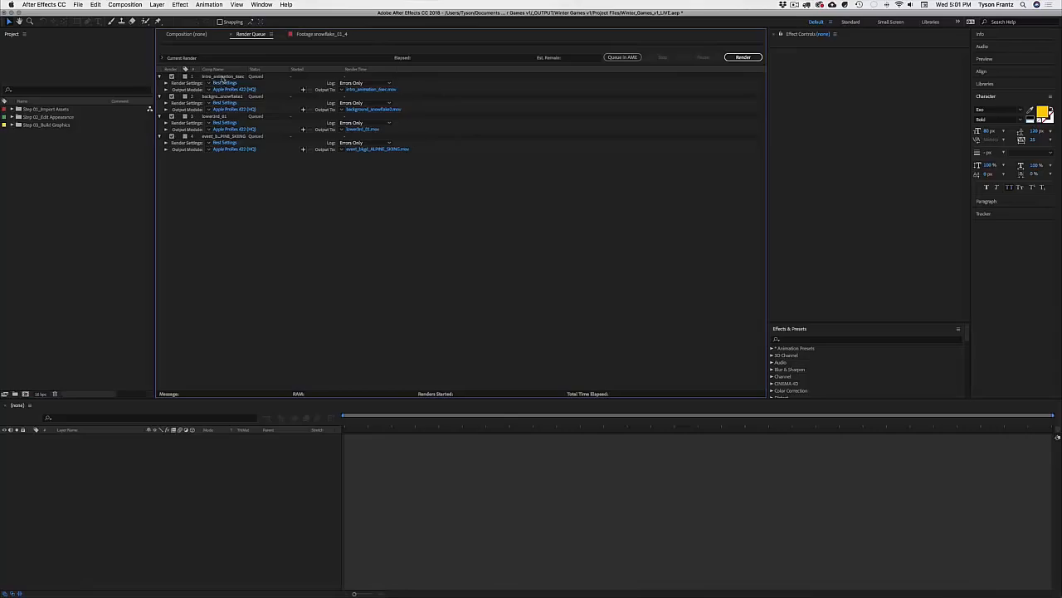
left_click(222, 76)
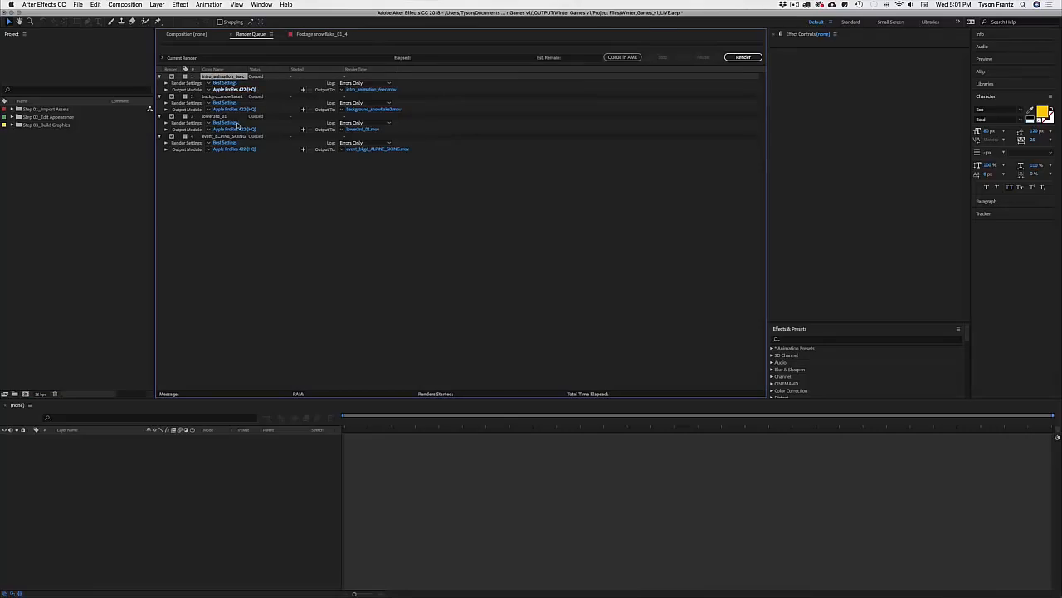
left_click(318, 200)
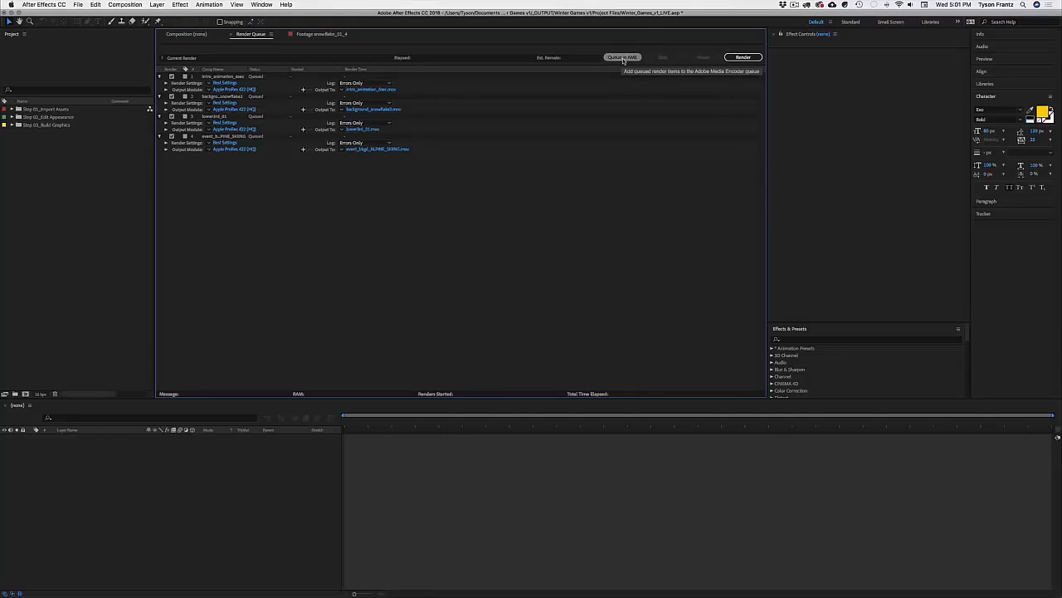
Step: Send the queued comps to Media Encoder and widen its Preset column
left_click(623, 58)
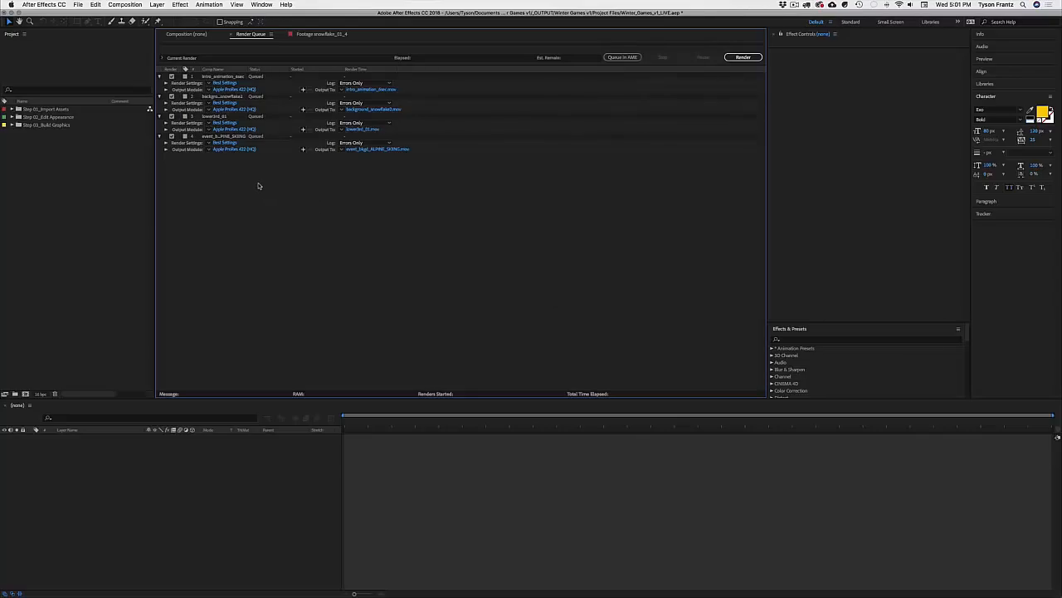
mouse_move(589, 581)
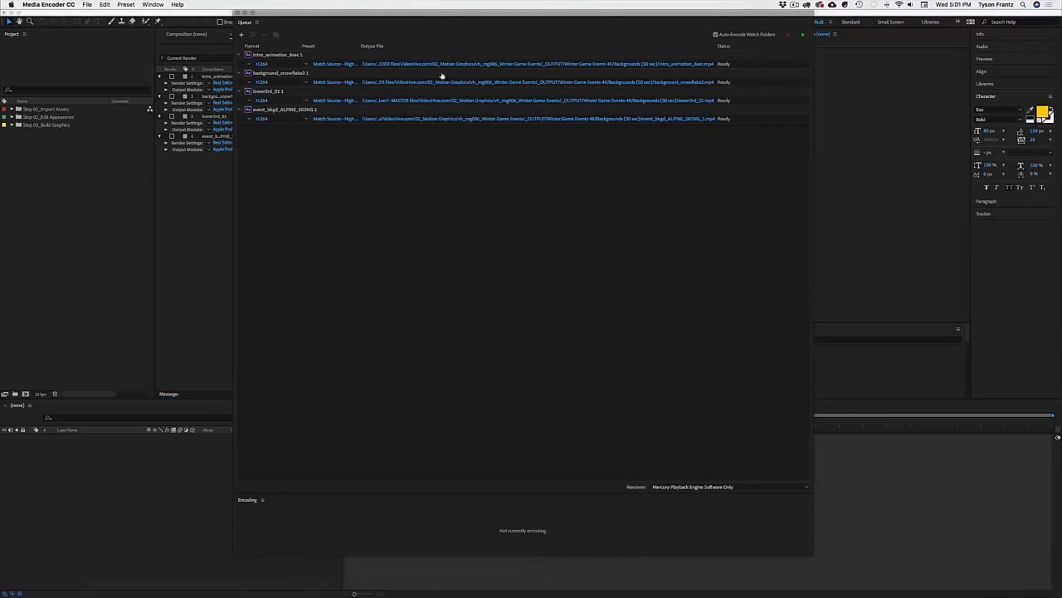
left_click_drag(429, 23, 375, 10)
left_click(363, 169)
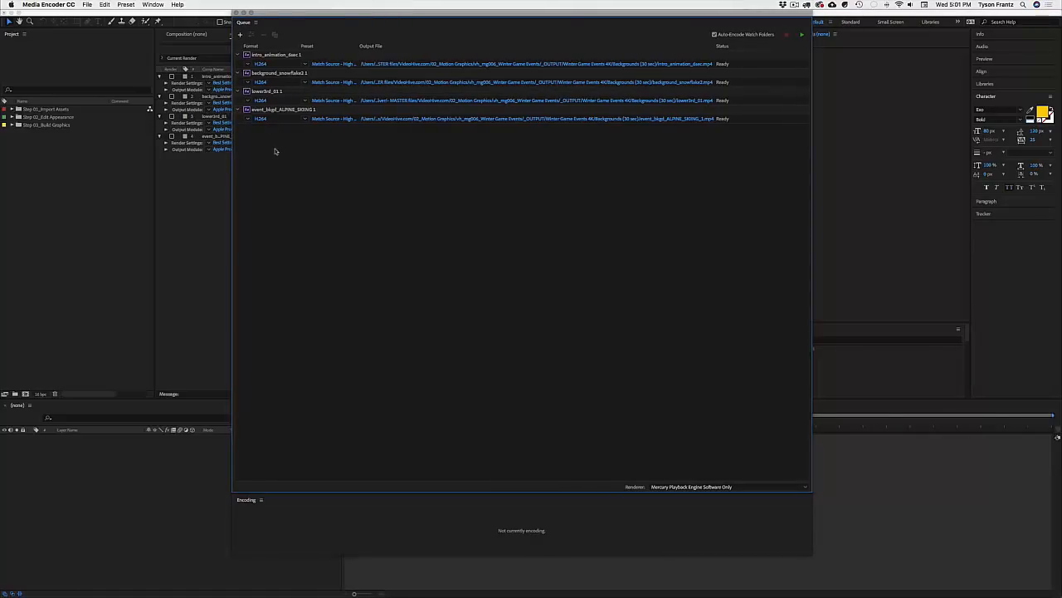
left_click_drag(300, 21, 358, 21)
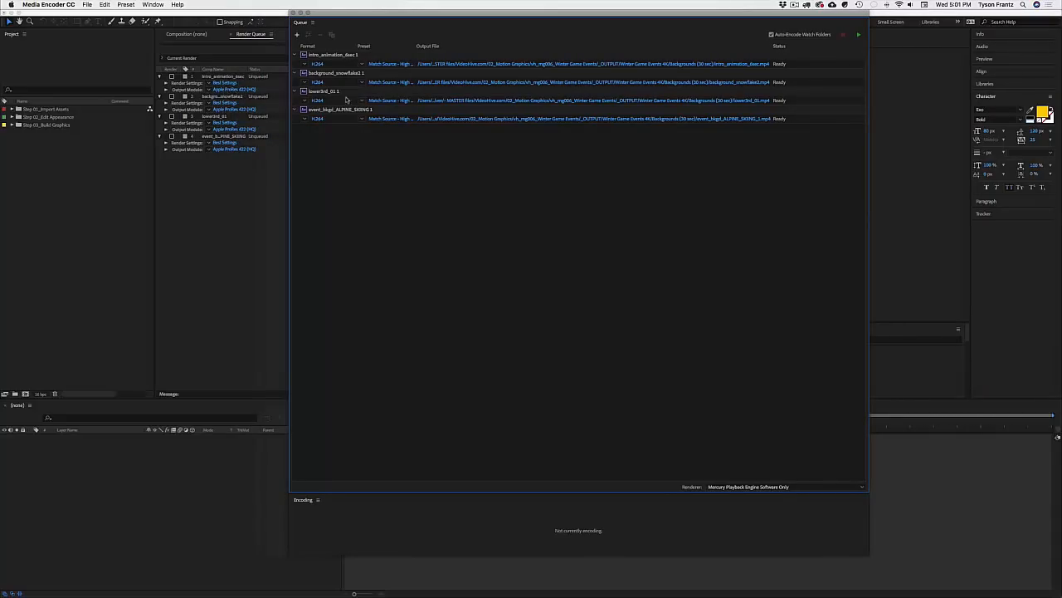
left_click_drag(403, 15, 400, 15)
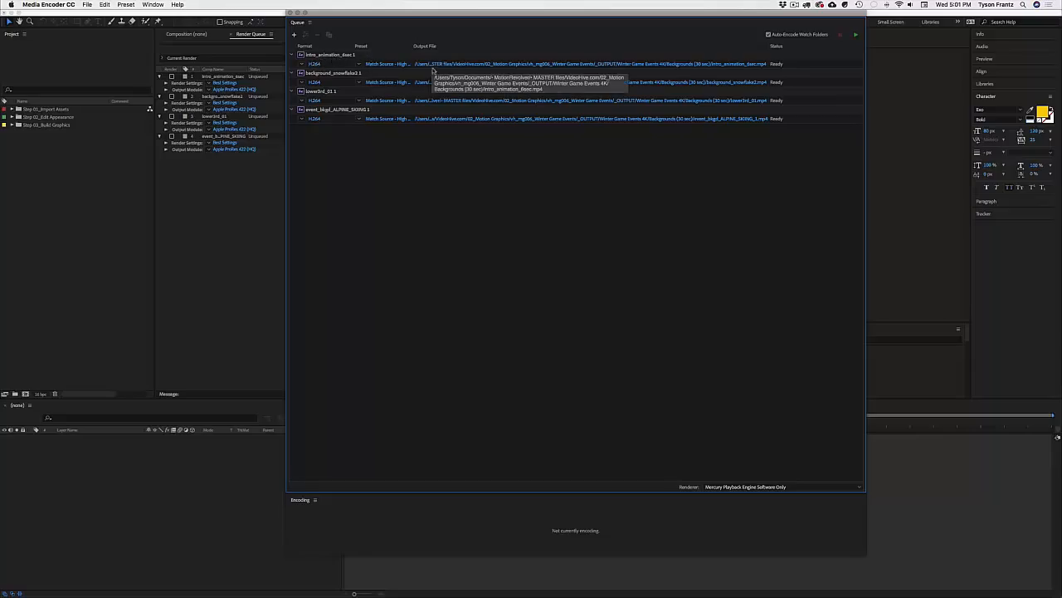
left_click_drag(407, 45, 424, 45)
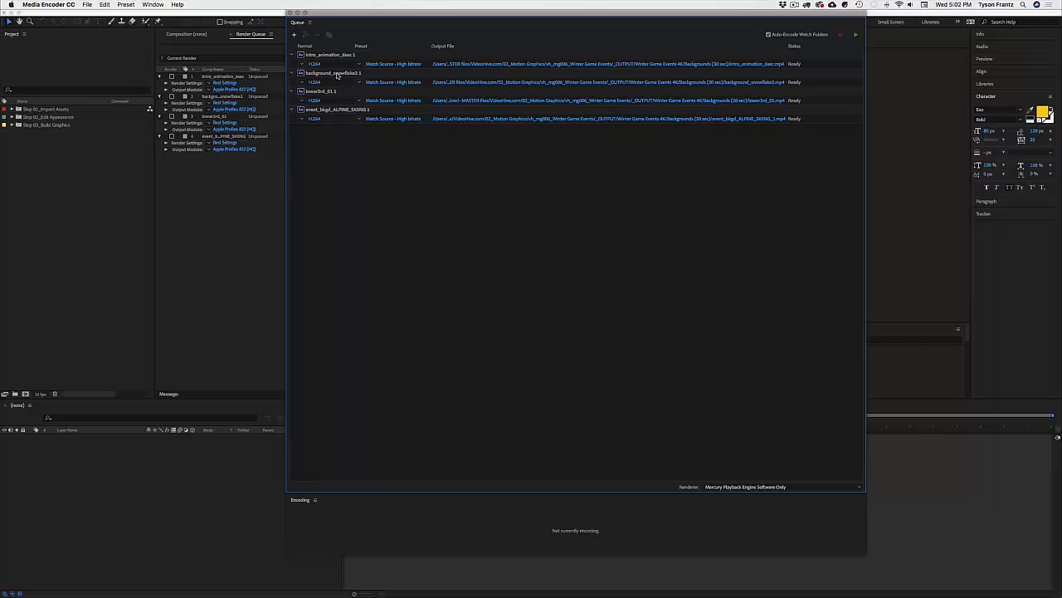
left_click_drag(351, 14, 349, 14)
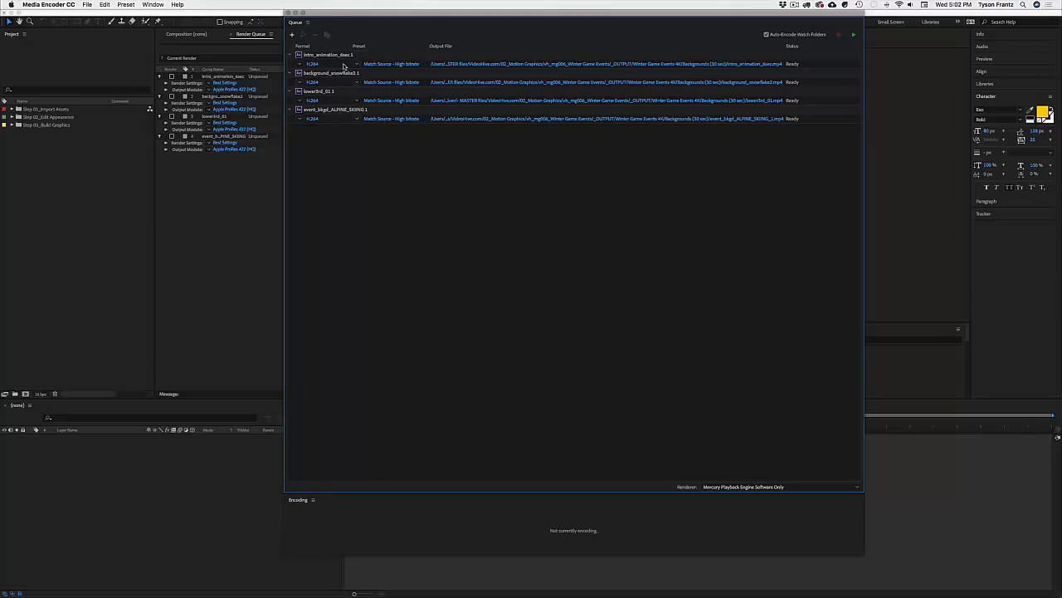
Step: Select all four H.264 outputs and open their encoding settings
left_click(345, 66)
left_click(336, 121, "shift")
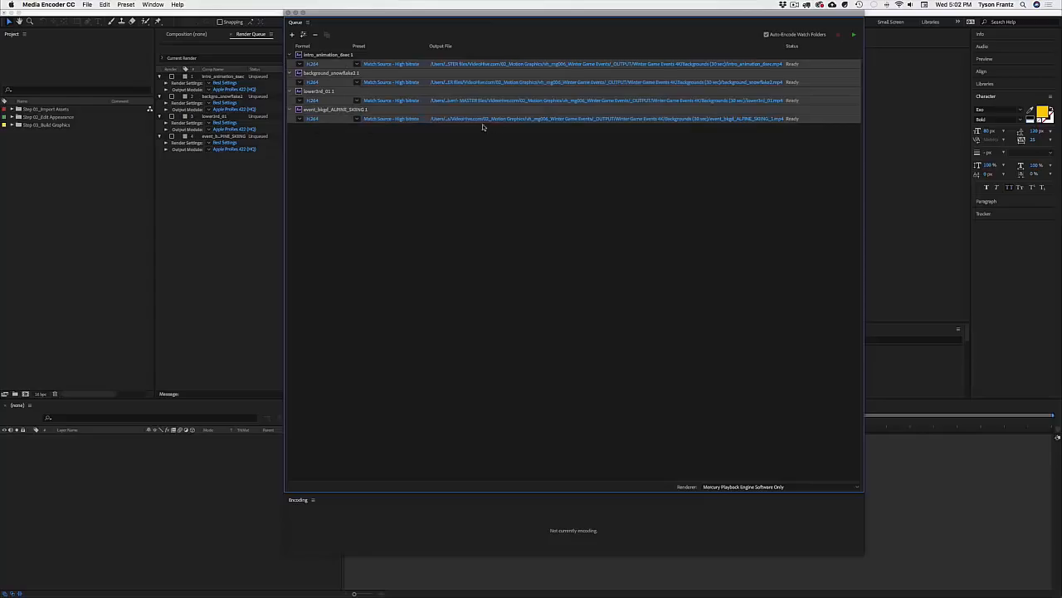
left_click_drag(428, 17, 425, 17)
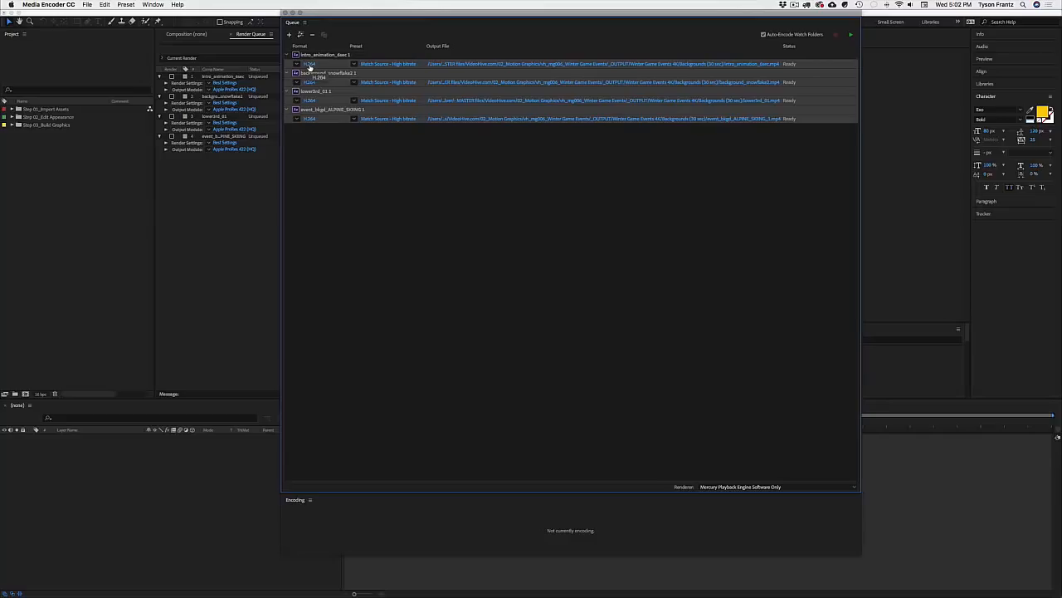
left_click(310, 65)
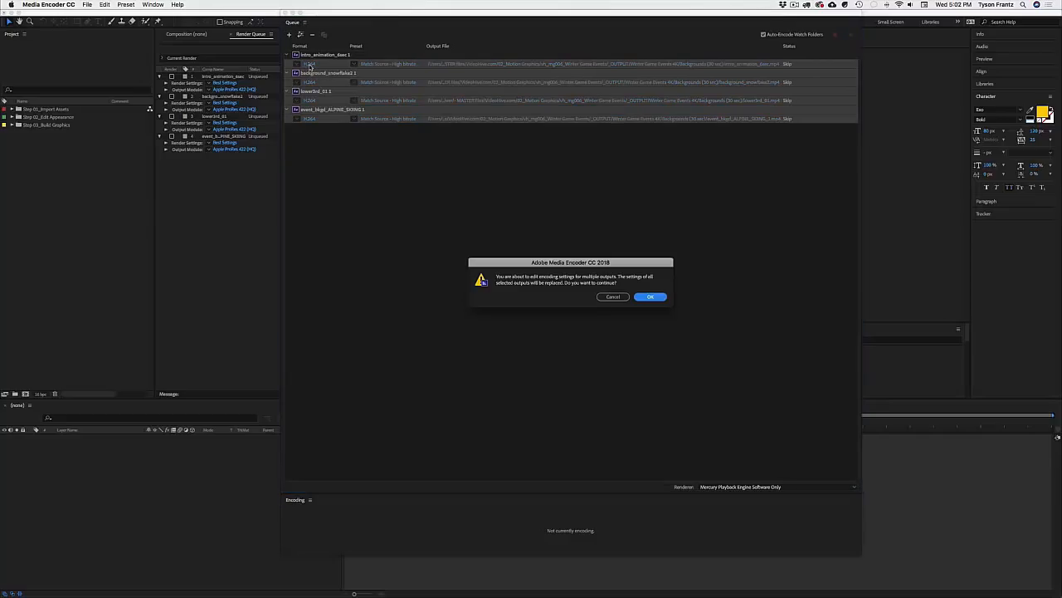
Step: Set the four outputs to QuickTime with the Apple ProRes 422 (HQ) codec
left_click(650, 297)
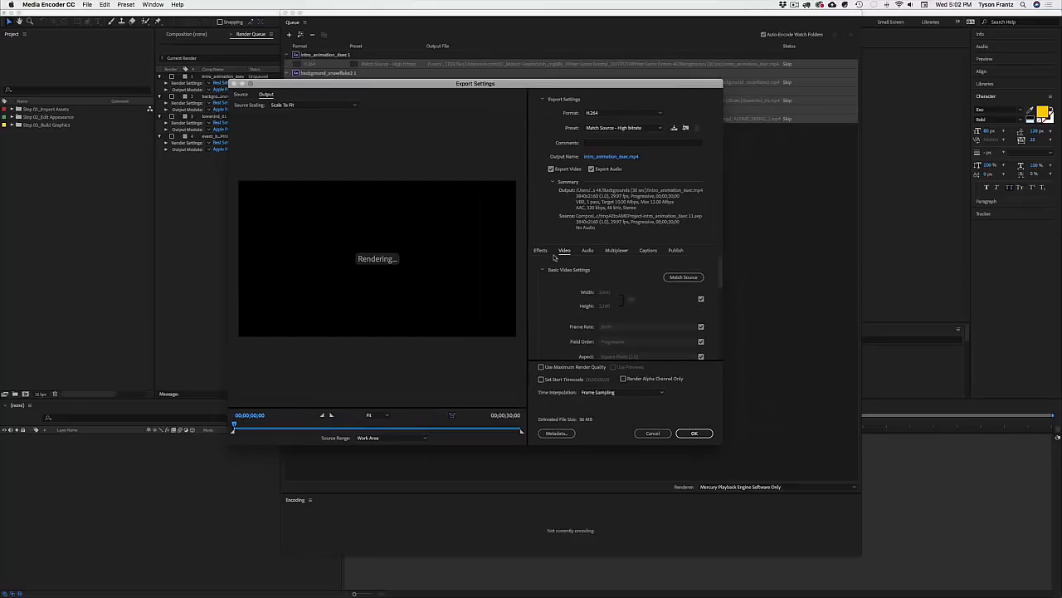
left_click(614, 115)
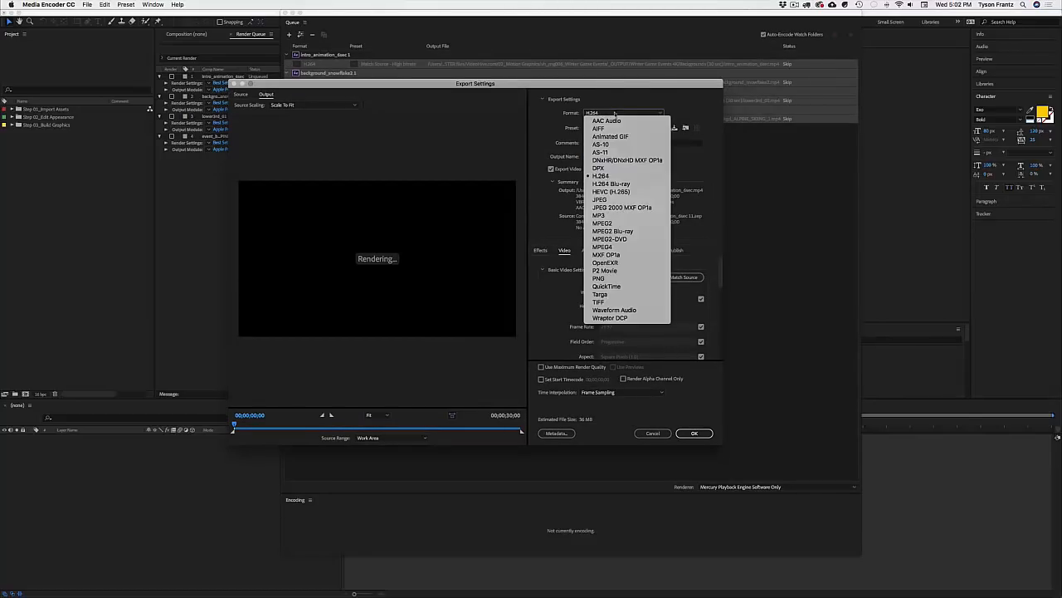
left_click(614, 286)
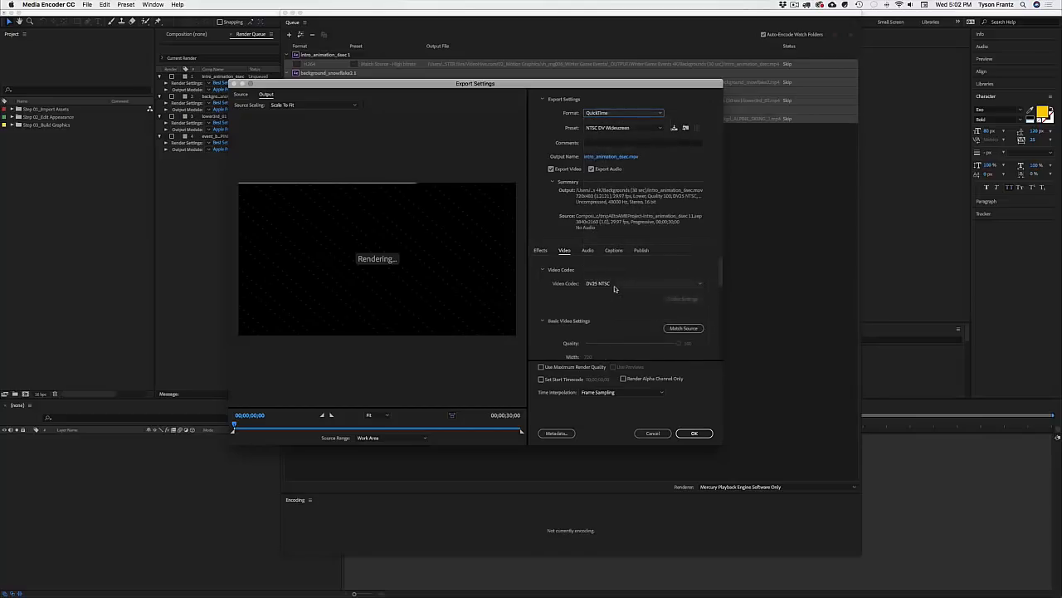
left_click(631, 283)
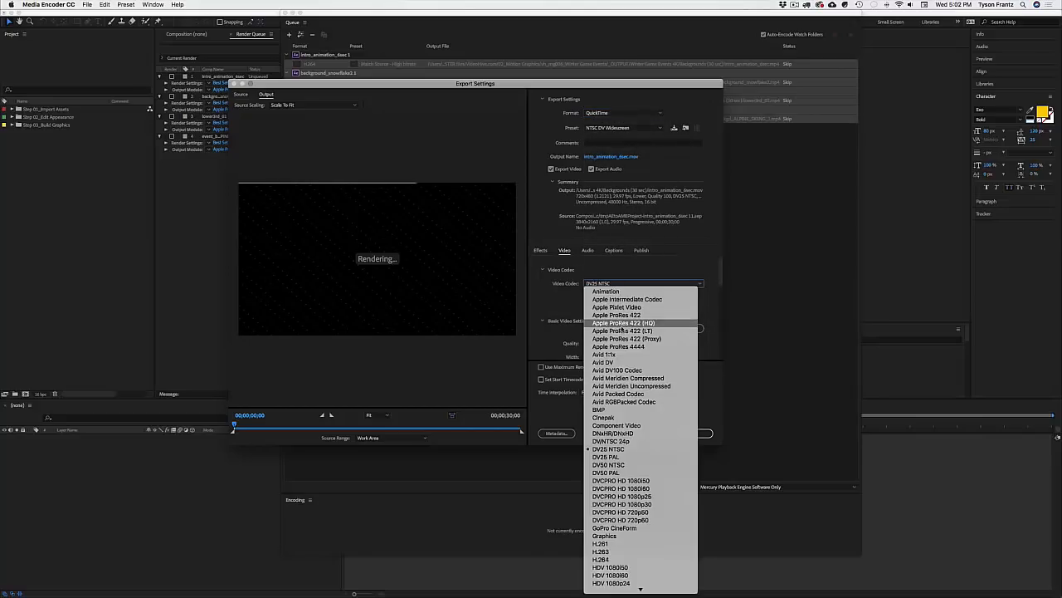
scroll(622, 469, "down", 2)
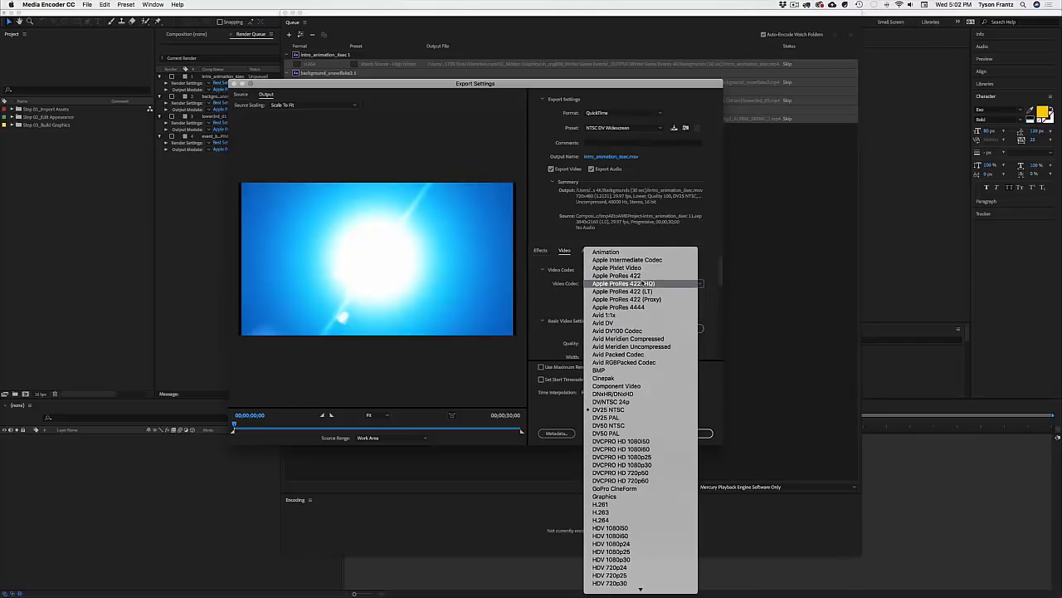
left_click(640, 285)
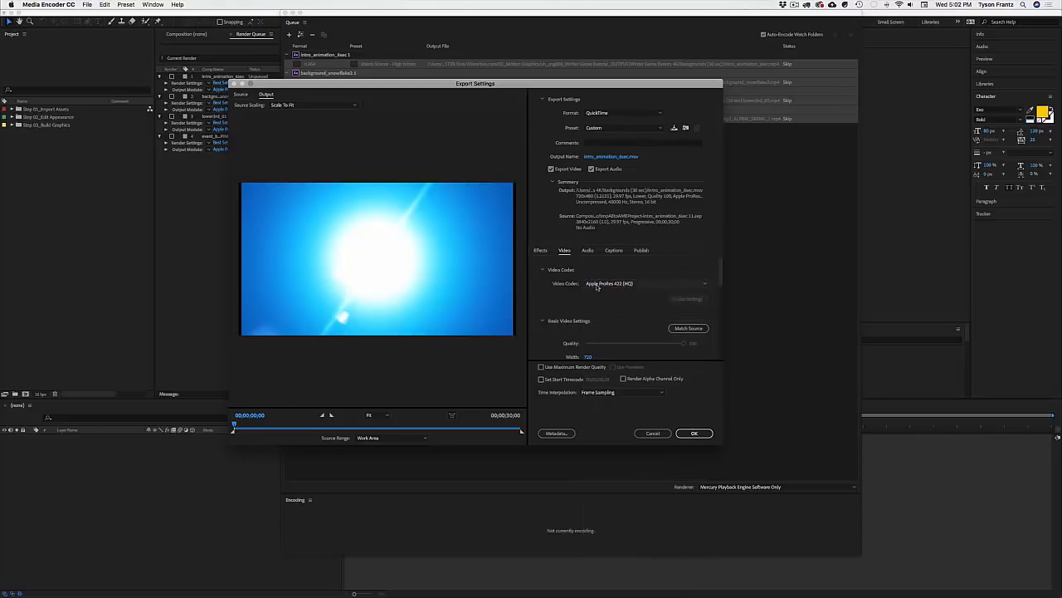
Step: Match the video settings to the 3840x2160 source and enlarge the export window
scroll(550, 319, "down", 5)
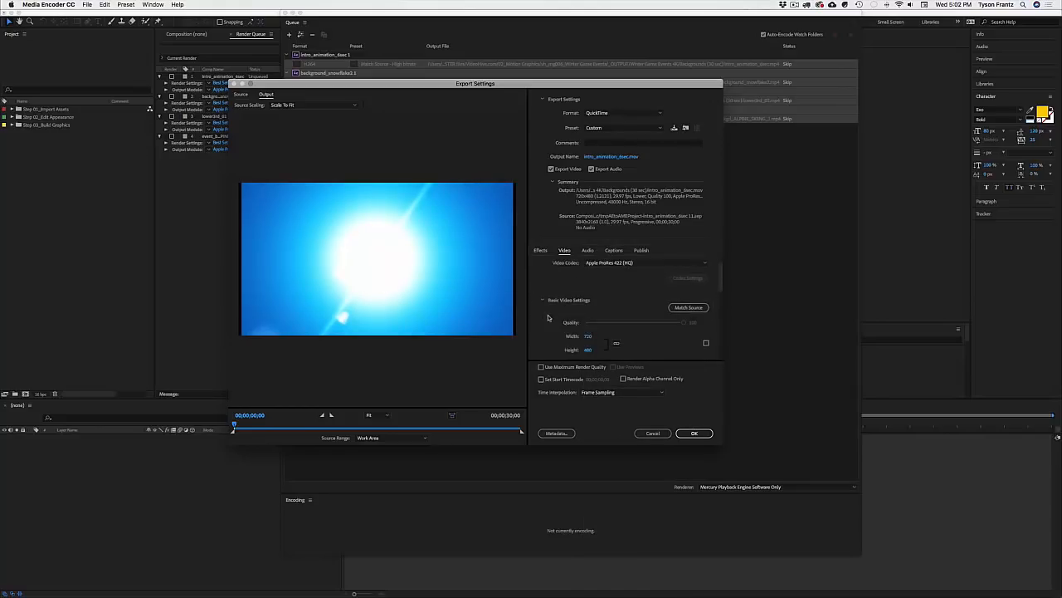
scroll(556, 335, "up", 5)
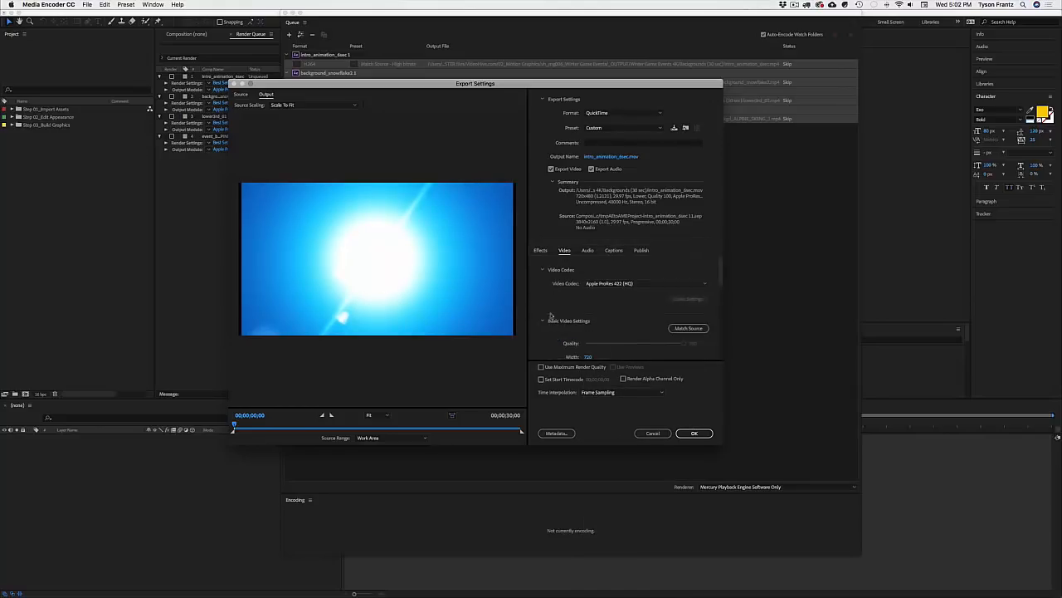
scroll(597, 334, "down", 1)
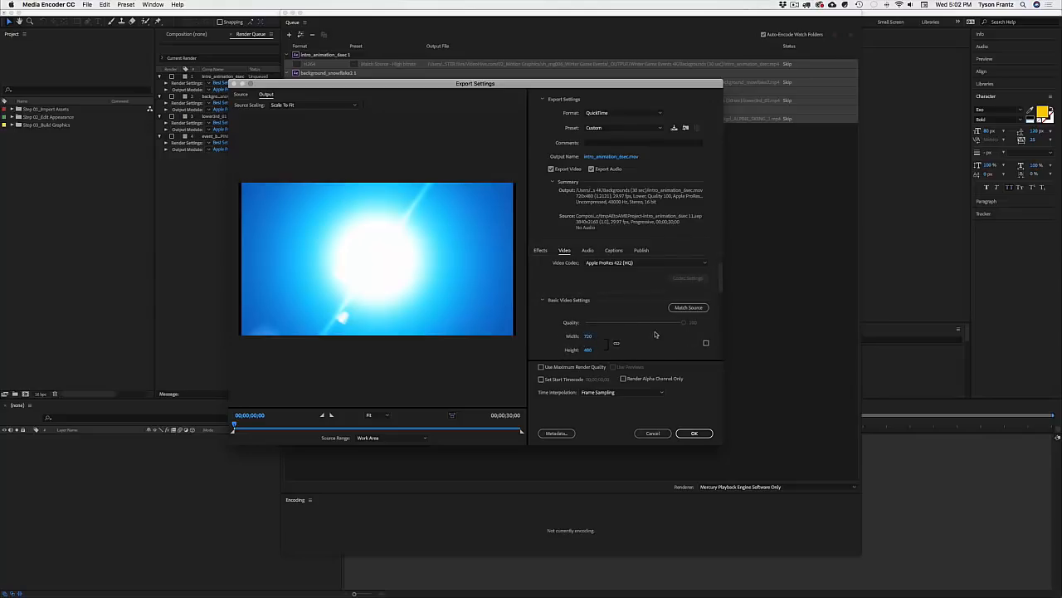
left_click(684, 308)
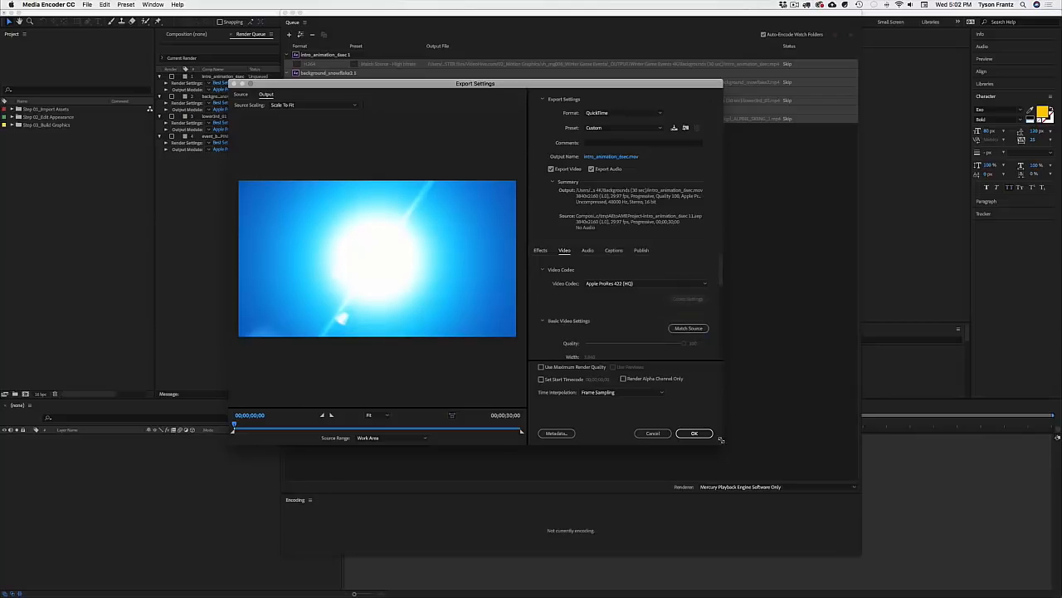
left_click_drag(722, 444, 779, 530)
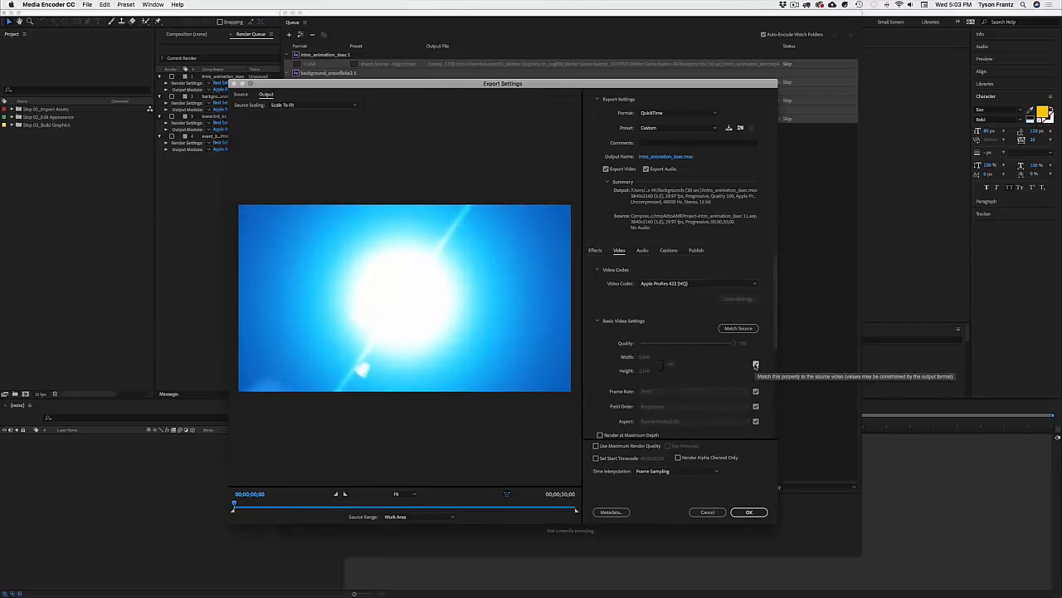
Step: Resize the four QuickTime outputs to 1920x1080 and apply the export settings
left_click(755, 365)
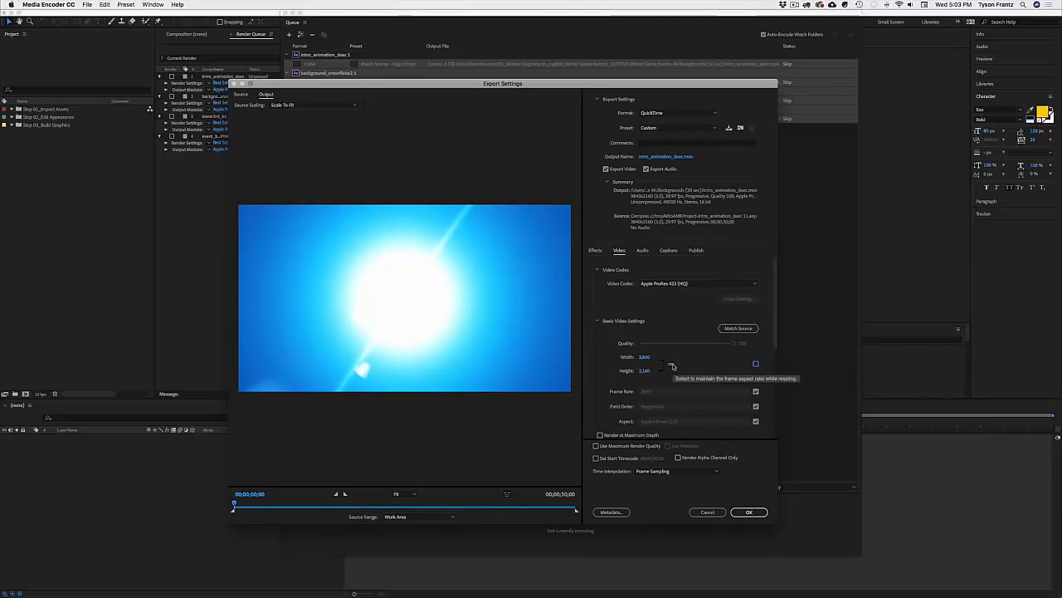
left_click(644, 356)
type("1920")
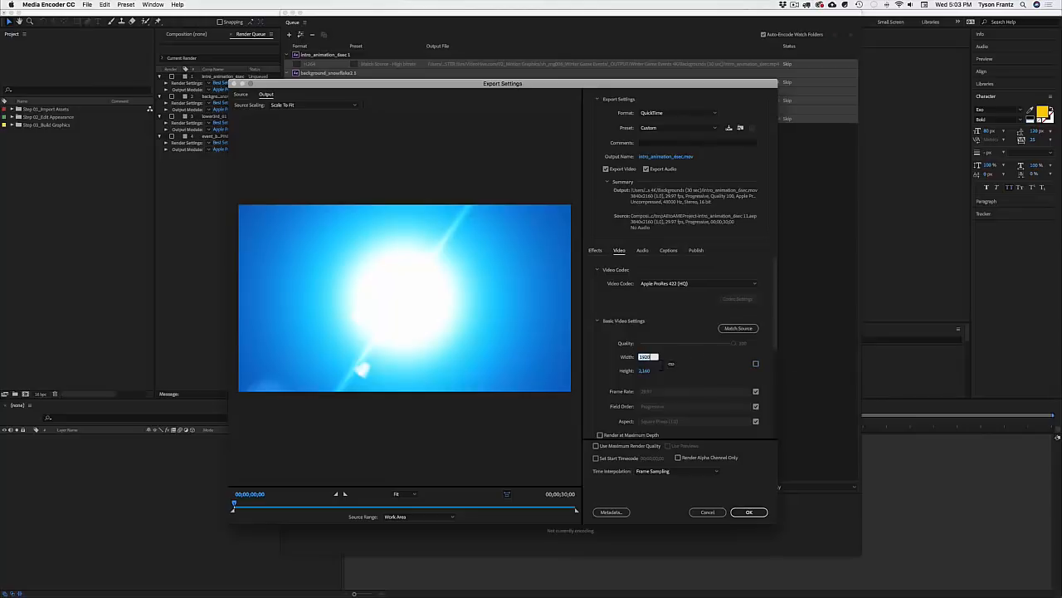
left_click(721, 358)
left_click_drag(591, 86, 553, 77)
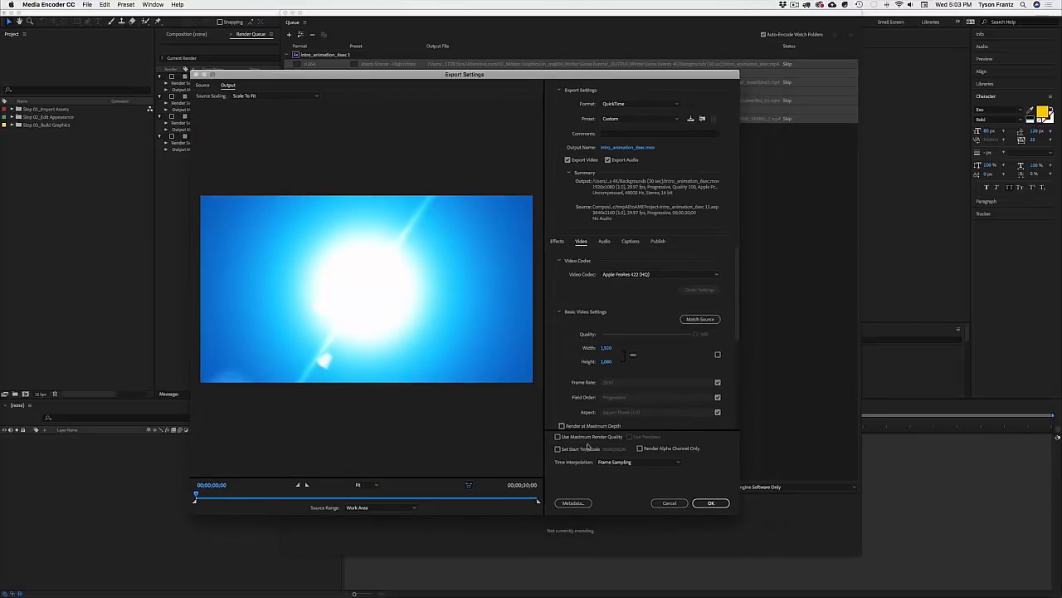
scroll(581, 373, "down", 3)
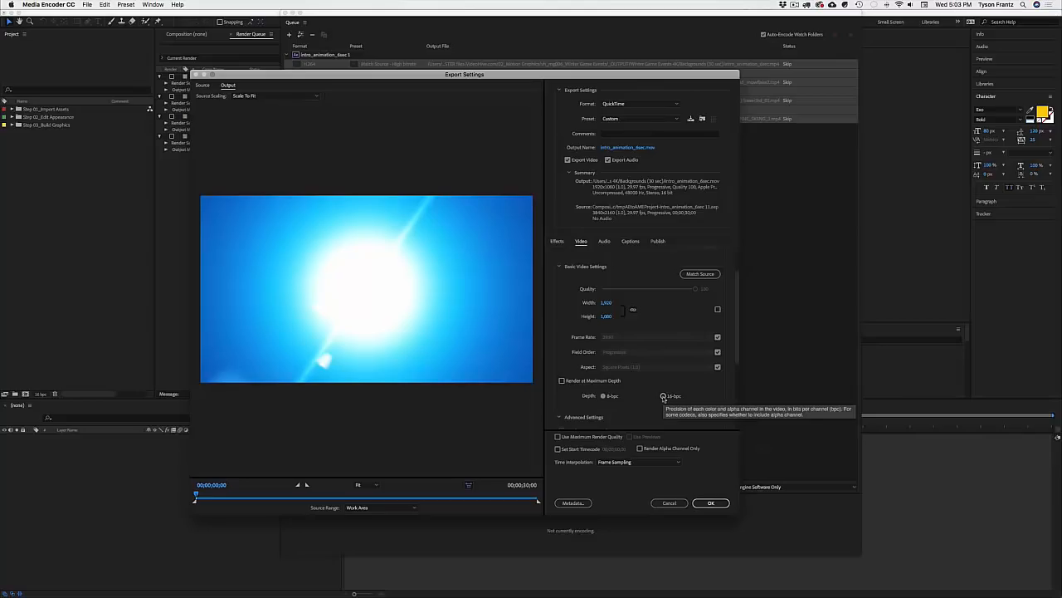
left_click(711, 503)
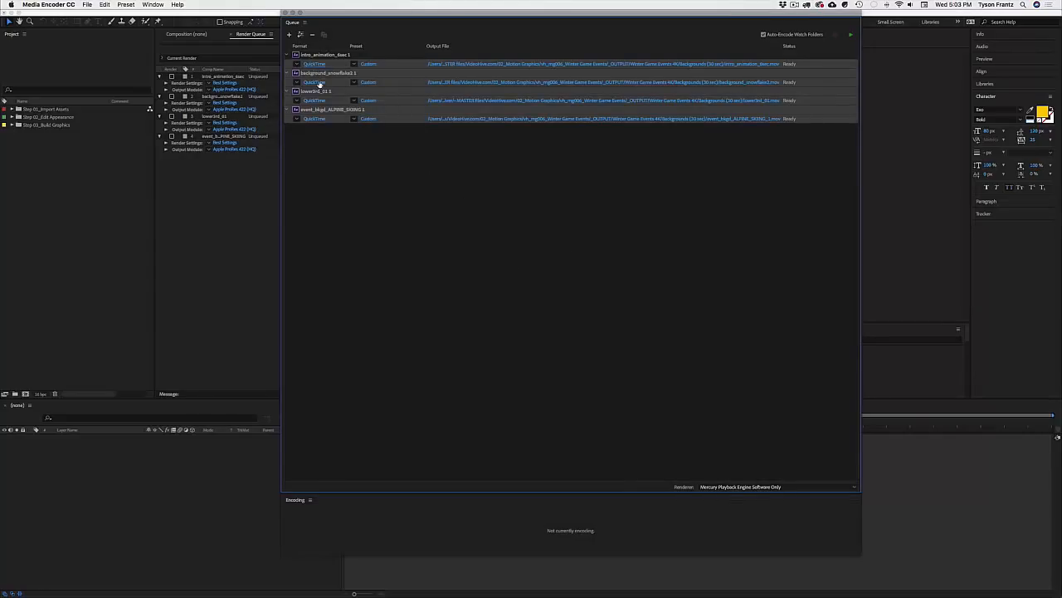
left_click(555, 65)
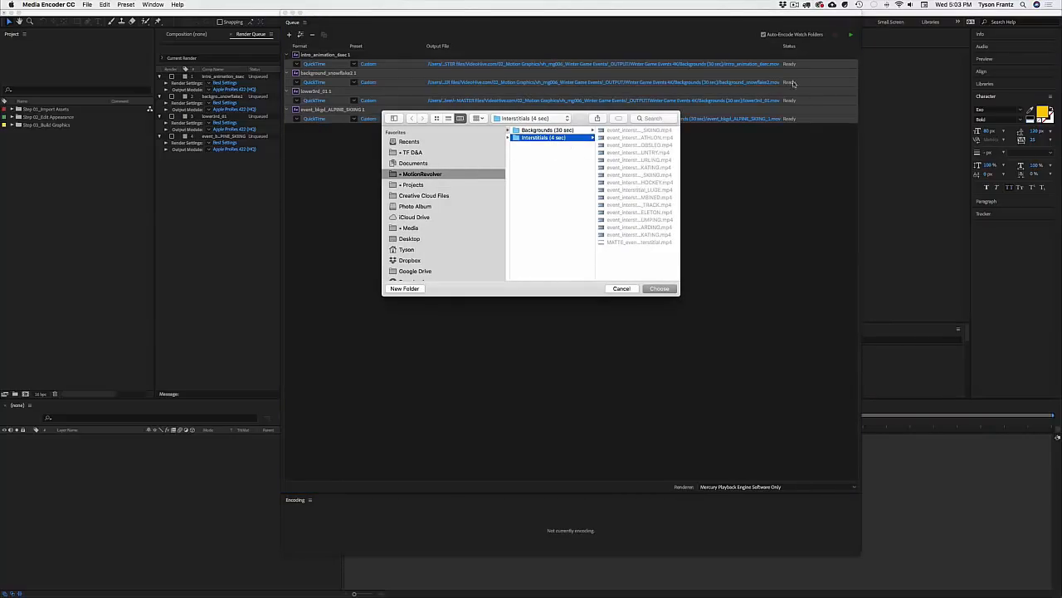
left_click(627, 289)
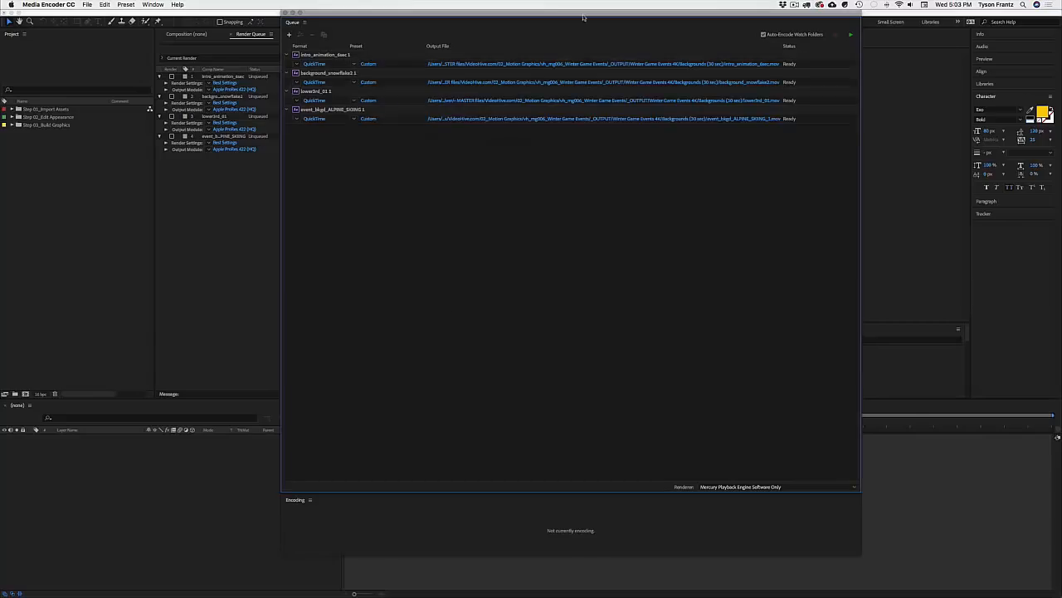
left_click_drag(585, 15, 547, 8)
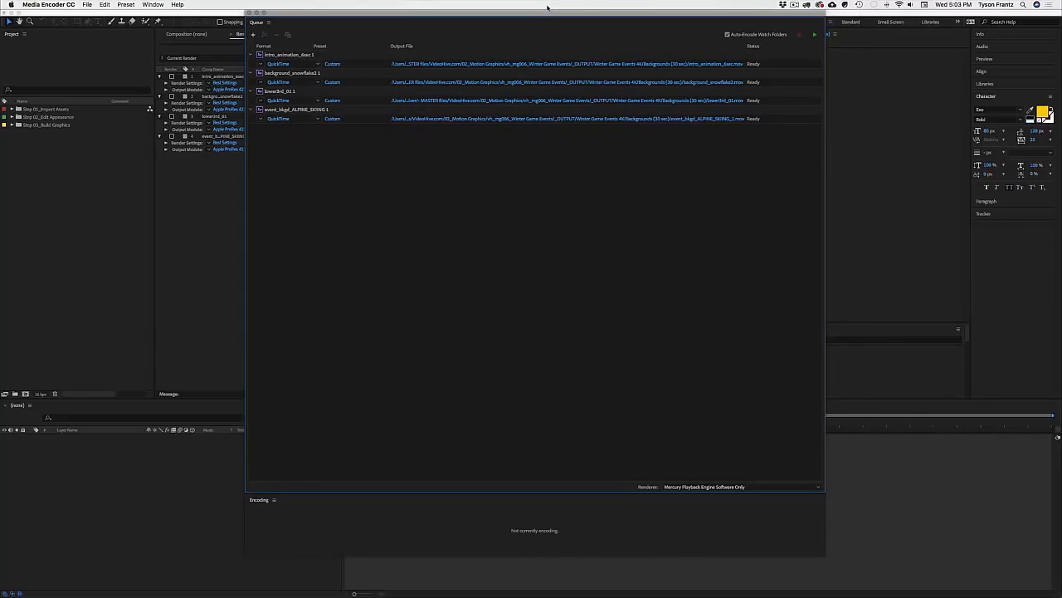